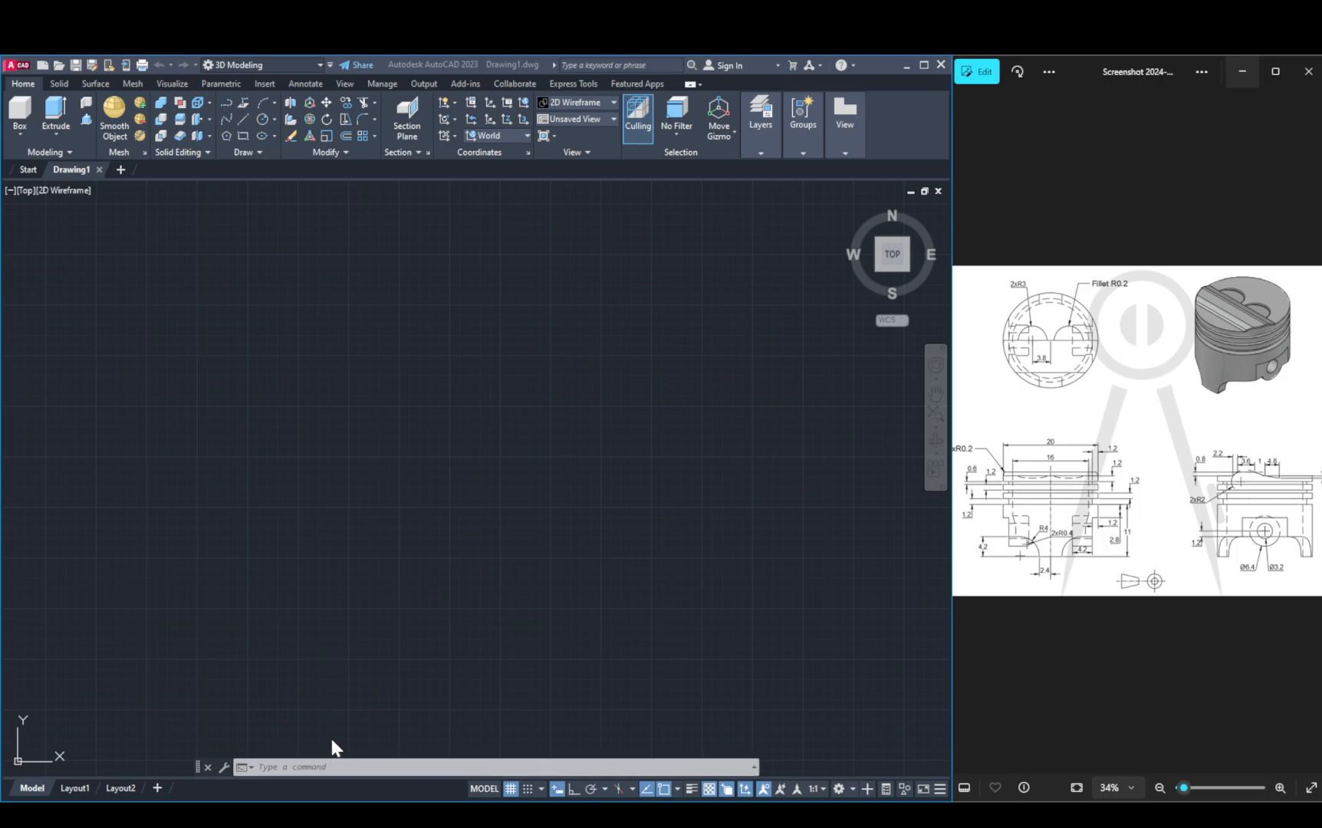
# Step: Set the drawing units' length precision to two decimal places (0.00) and accept the units settings
pyautogui.click(332, 766)
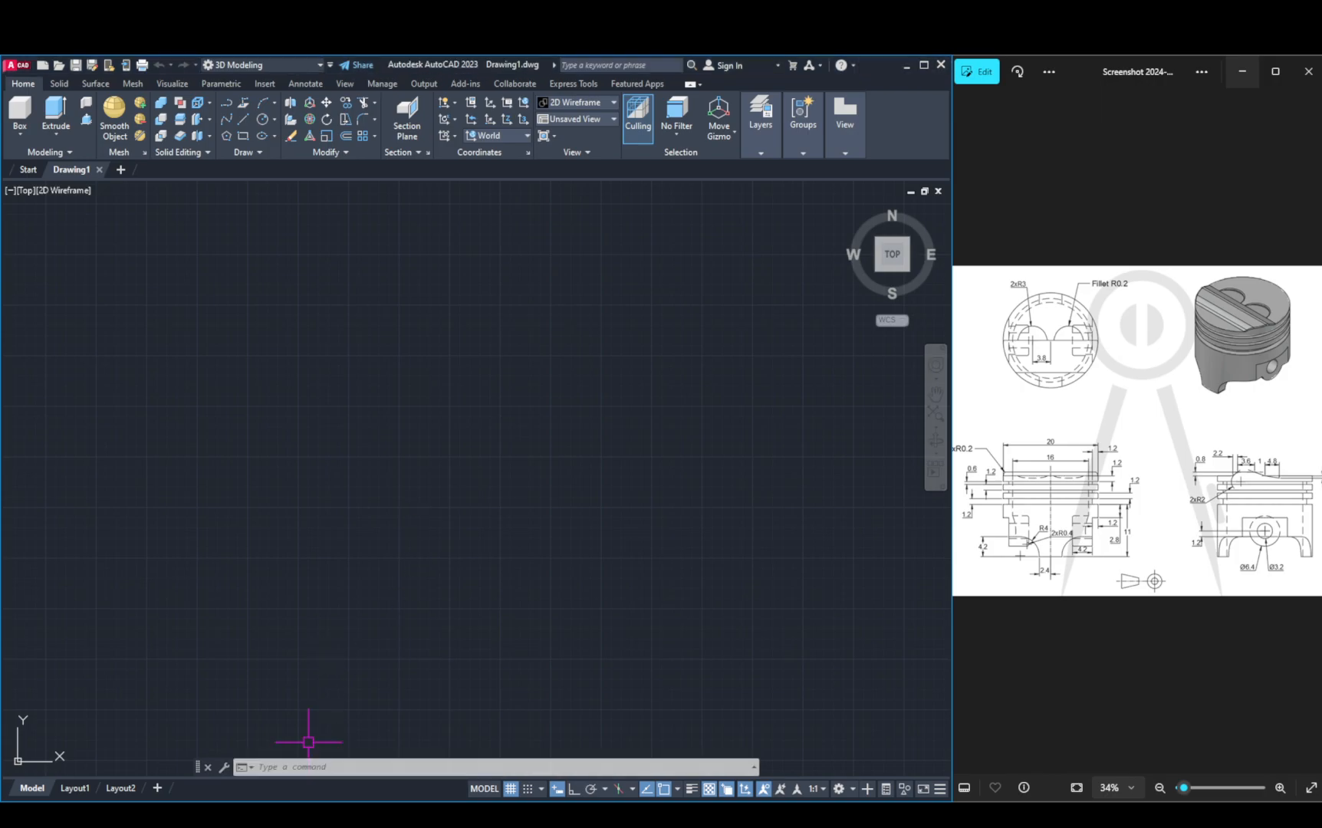
pyautogui.press('Return')
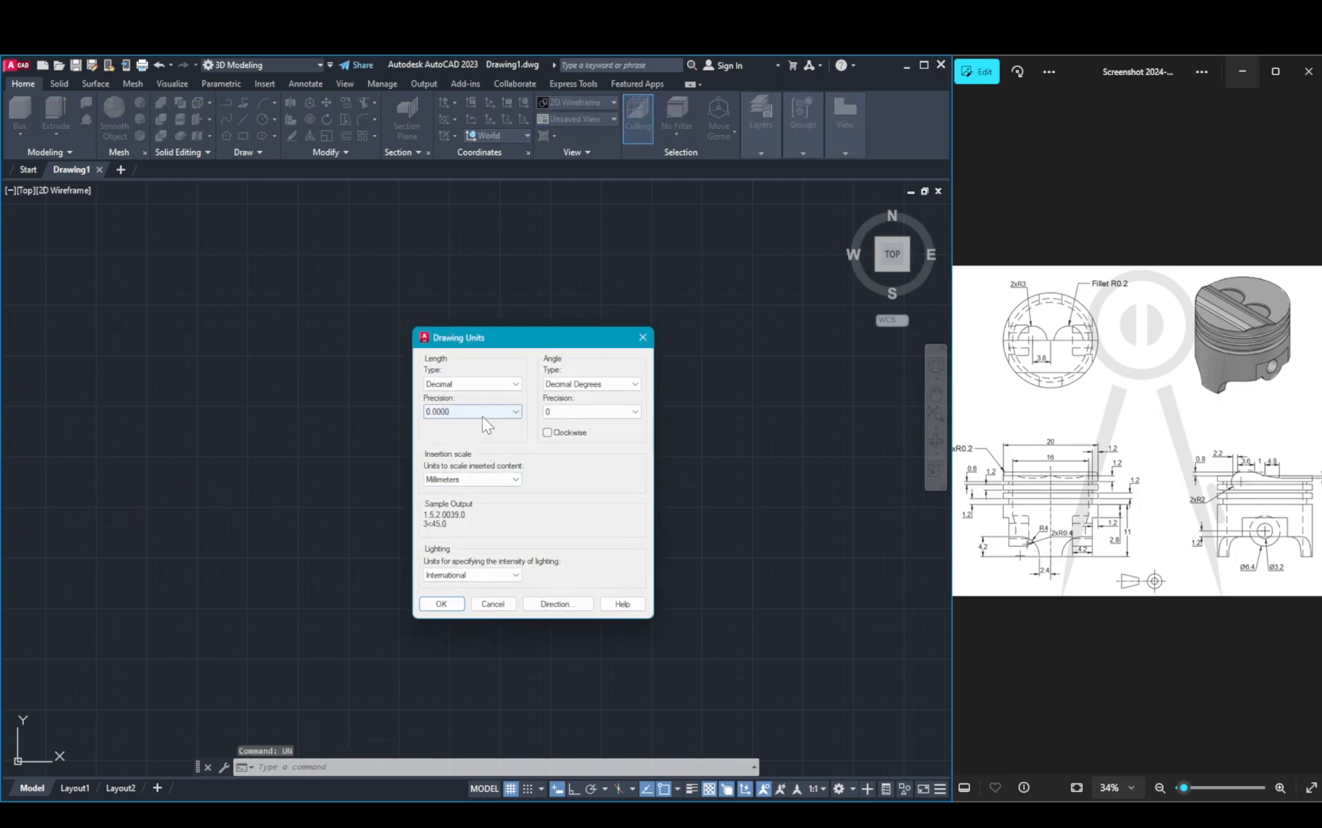
pyautogui.click(485, 412)
pyautogui.click(464, 442)
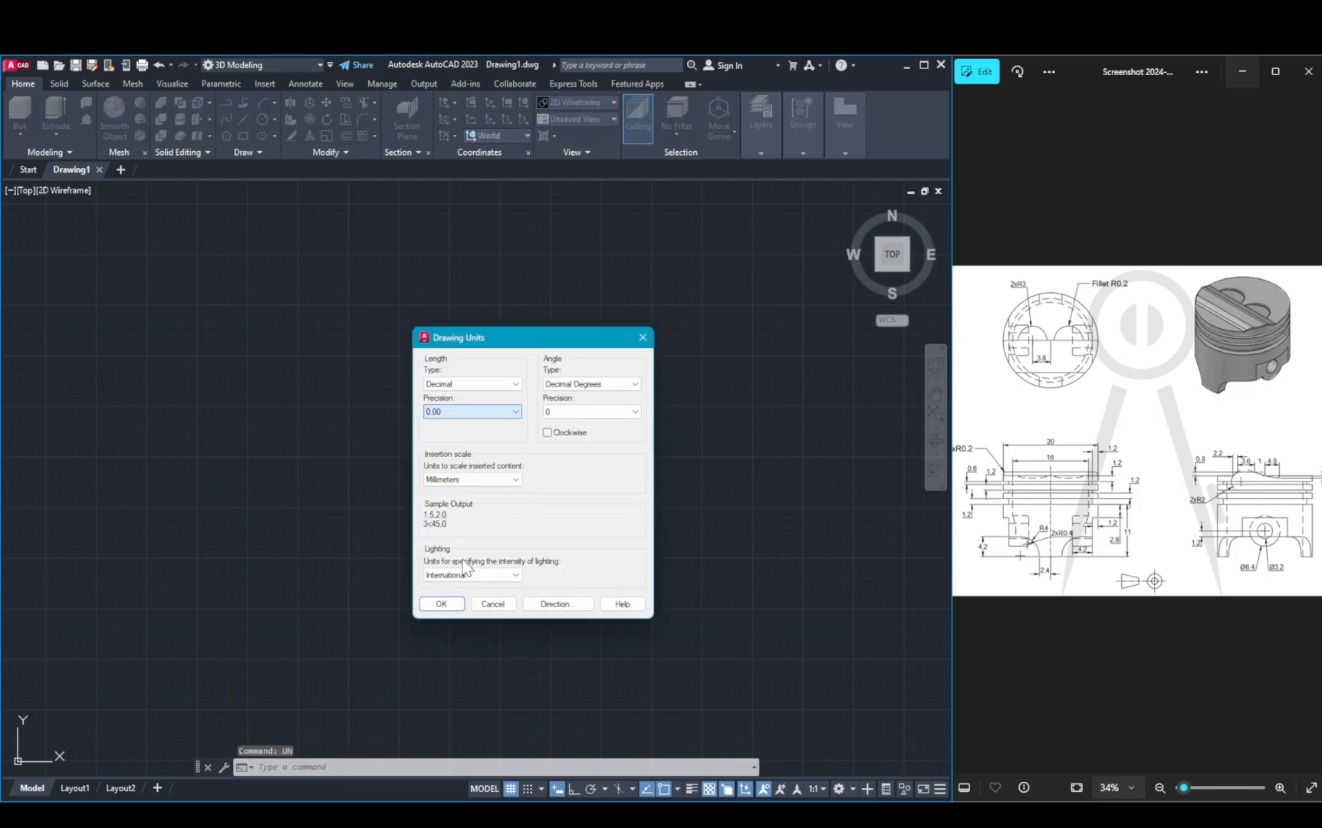
pyautogui.click(442, 605)
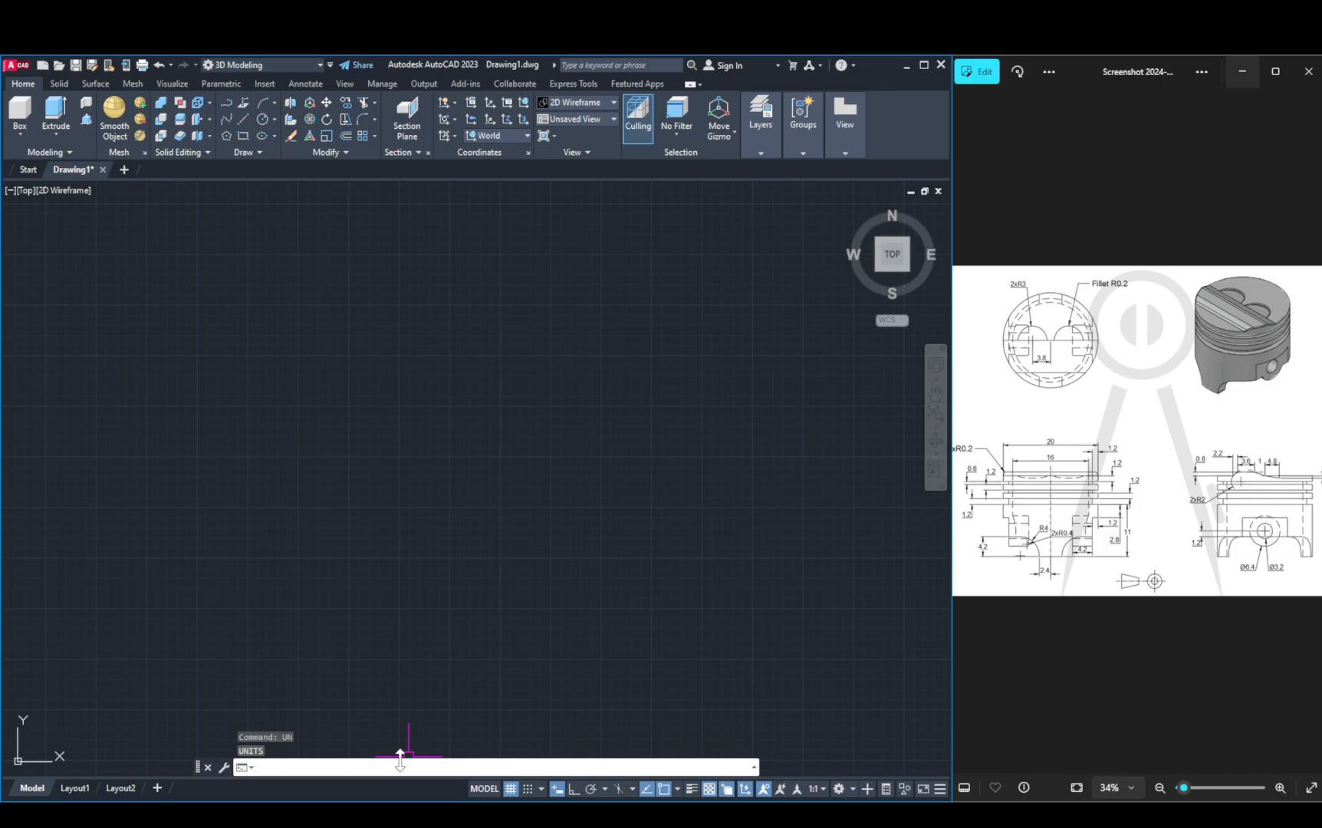
# Step: Reset the model space limits to the defaults, 0,0 to 420,297, and zoom to show all of the drawing area
pyautogui.press('Return')
pyautogui.press('Return')
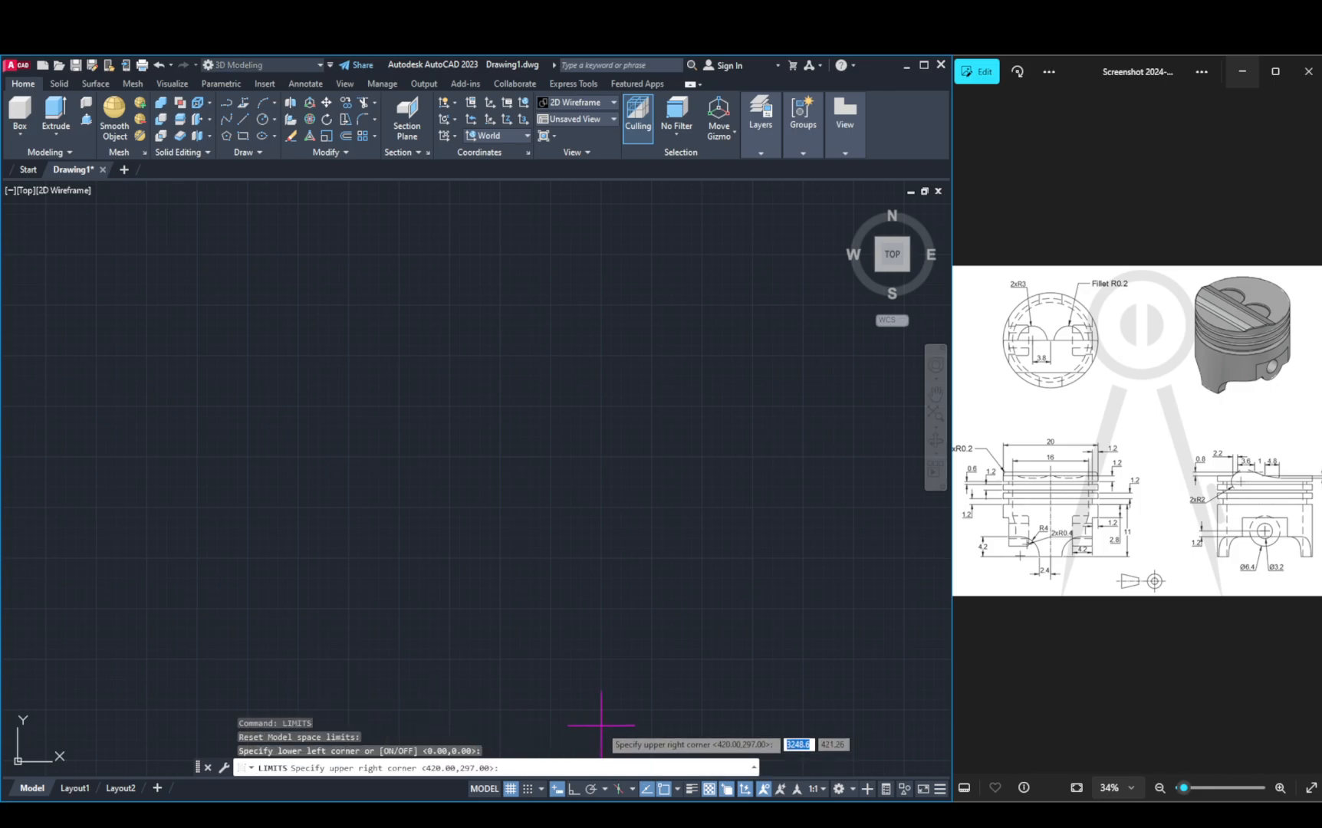
pyautogui.press('Return')
pyautogui.write('z')
pyautogui.press('Return')
pyautogui.write('a')
pyautogui.press('Return')
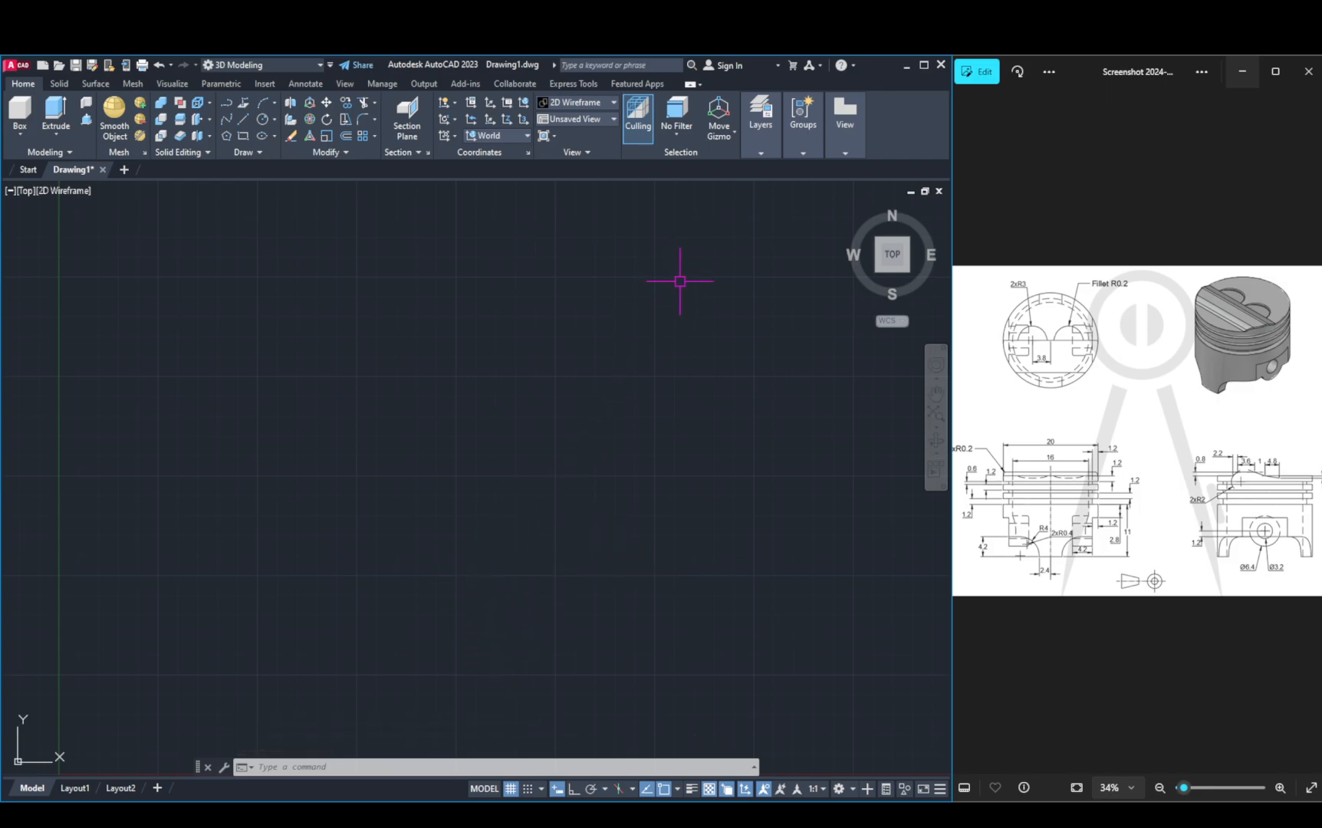
# Step: Draw a 10 mm horizontal line as the top edge of the half piston profile, with the grid off and ortho on
pyautogui.scroll(3, 997, 540)
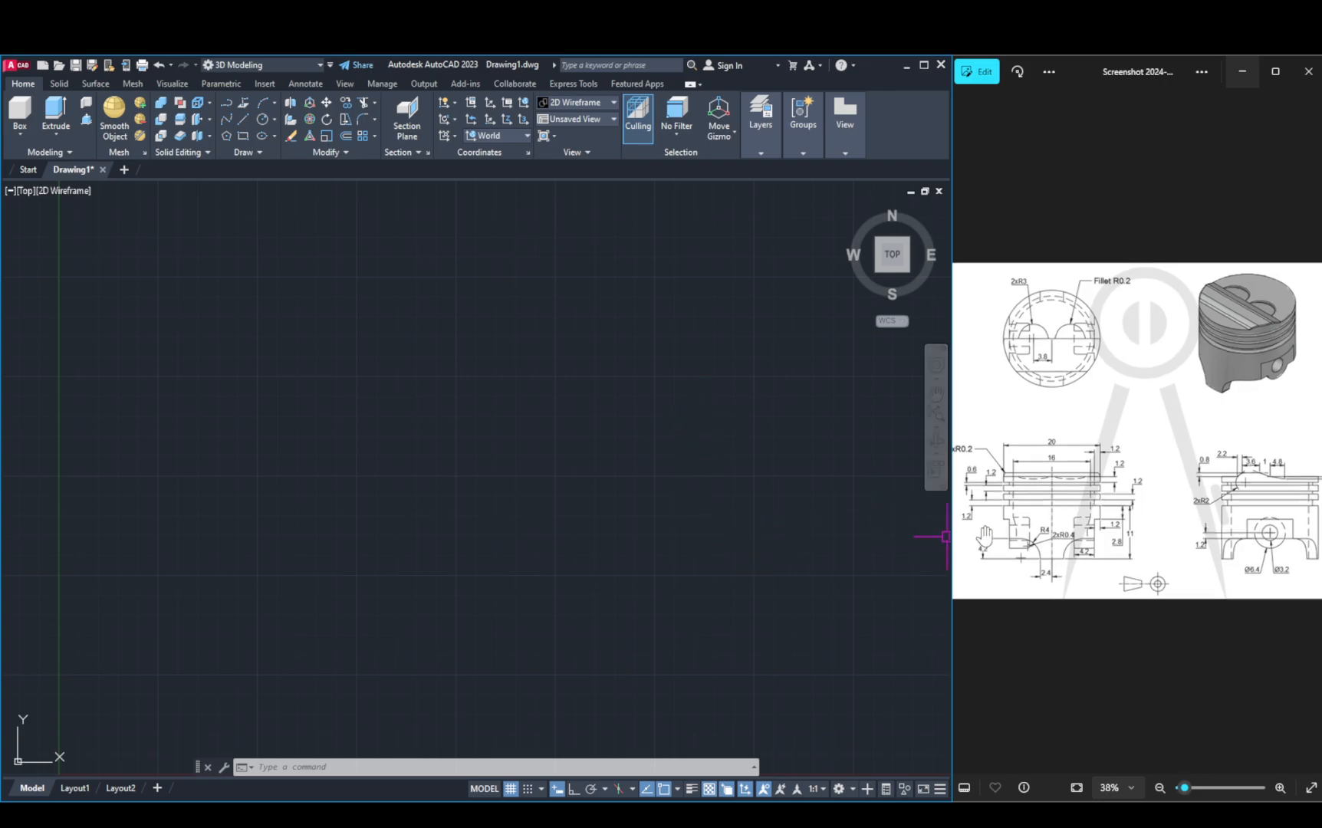
pyautogui.scroll(1, 997, 541)
pyautogui.moveTo(996, 541)
pyautogui.mouseDown()
pyautogui.moveTo(1055, 549)
pyautogui.moveTo(1043, 549)
pyautogui.mouseUp()
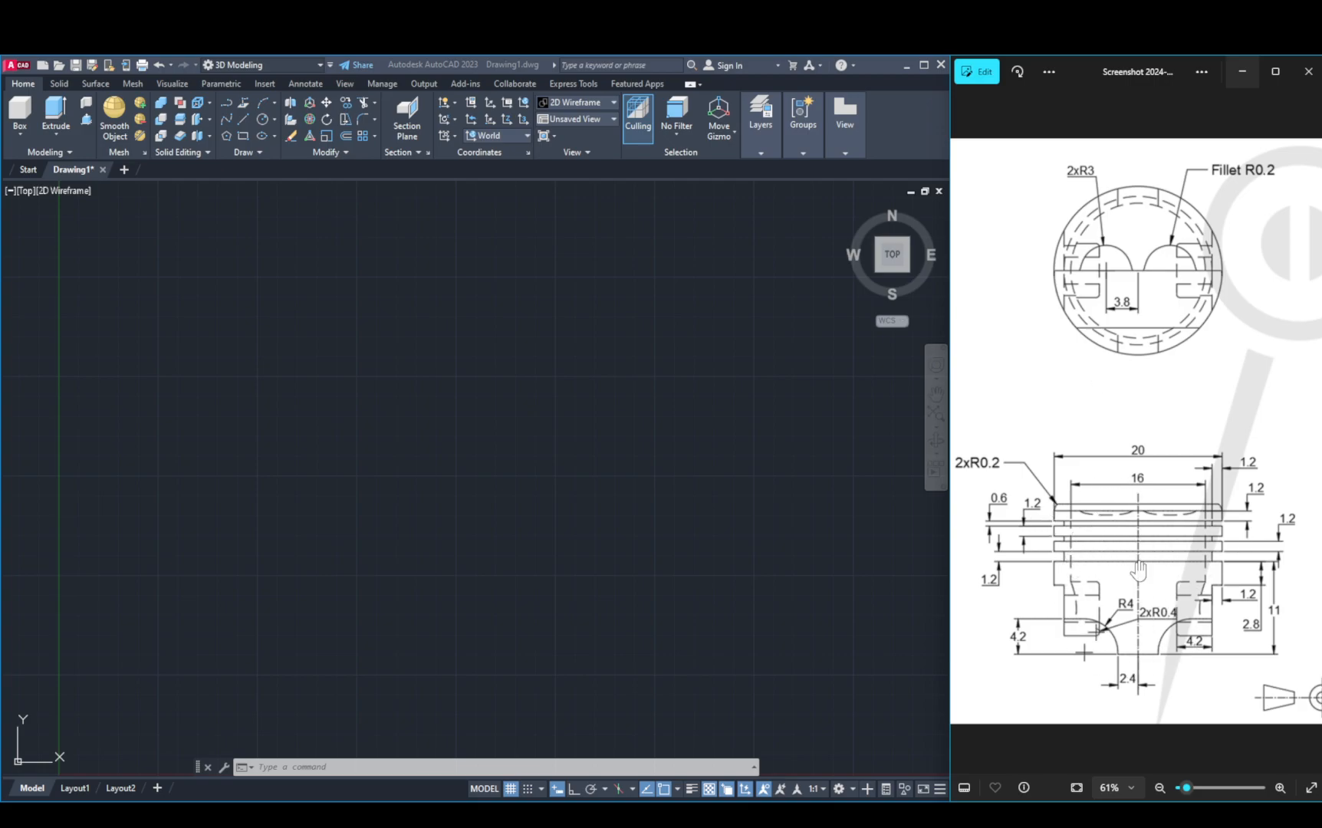
pyautogui.click(489, 482)
pyautogui.write('l')
pyautogui.press('Return')
pyautogui.click(459, 391)
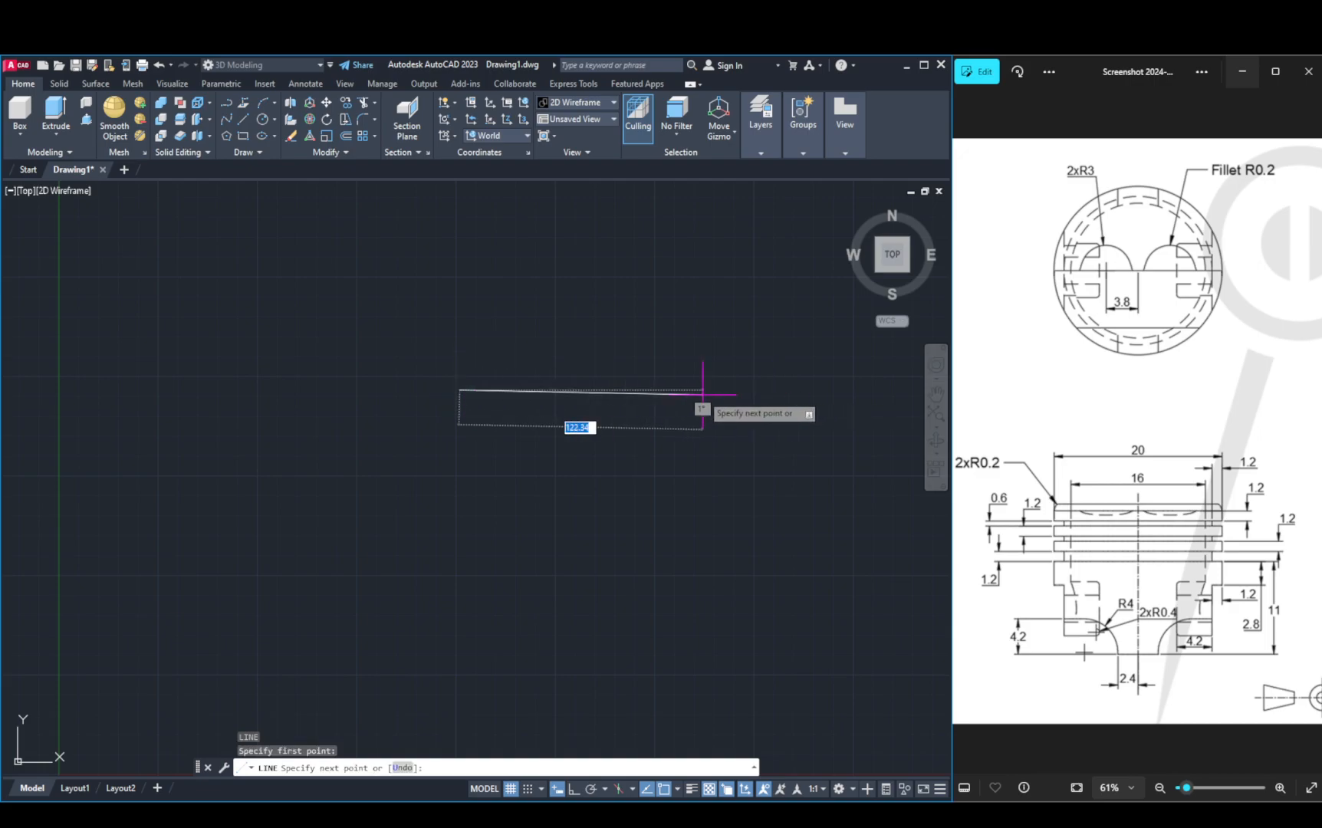
pyautogui.press('F7')
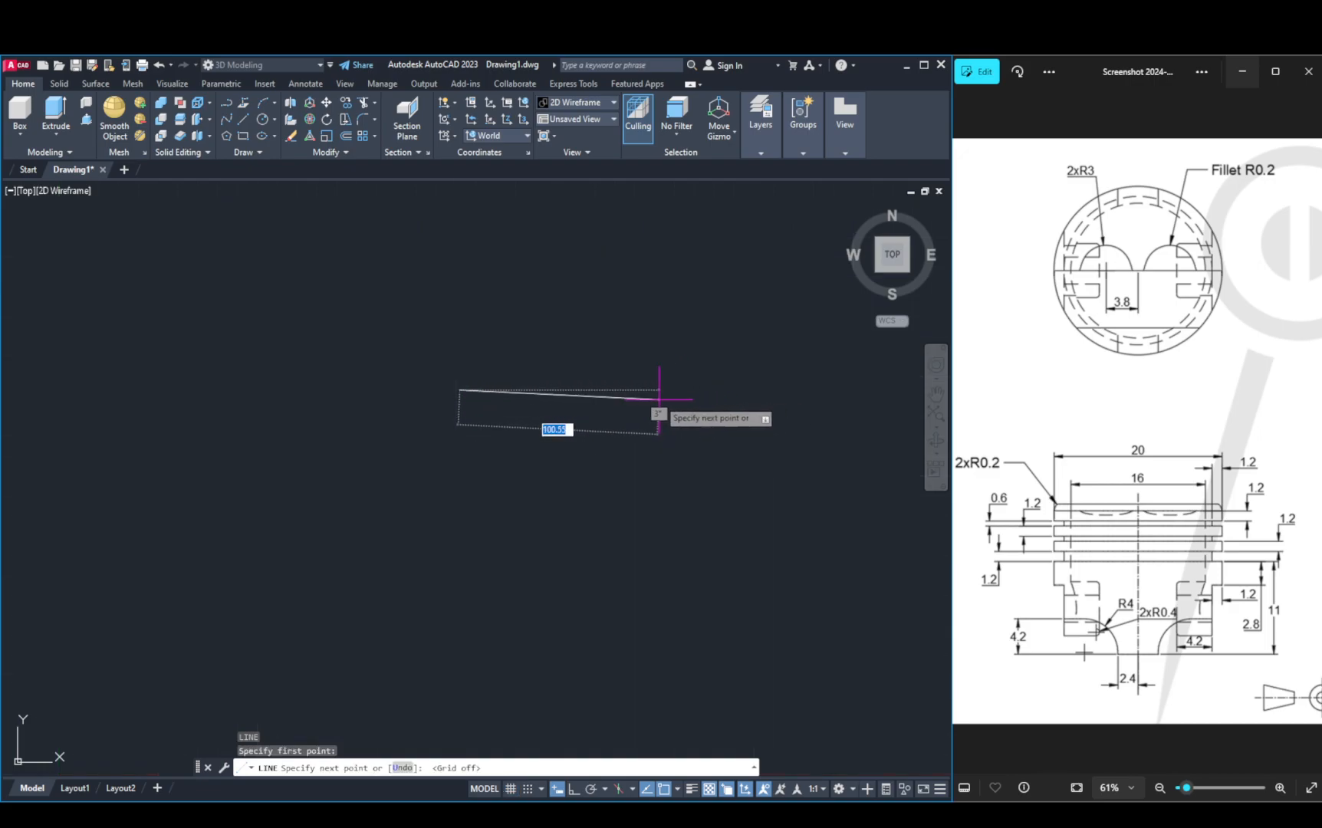
pyautogui.press('F7')
pyautogui.press('F7')
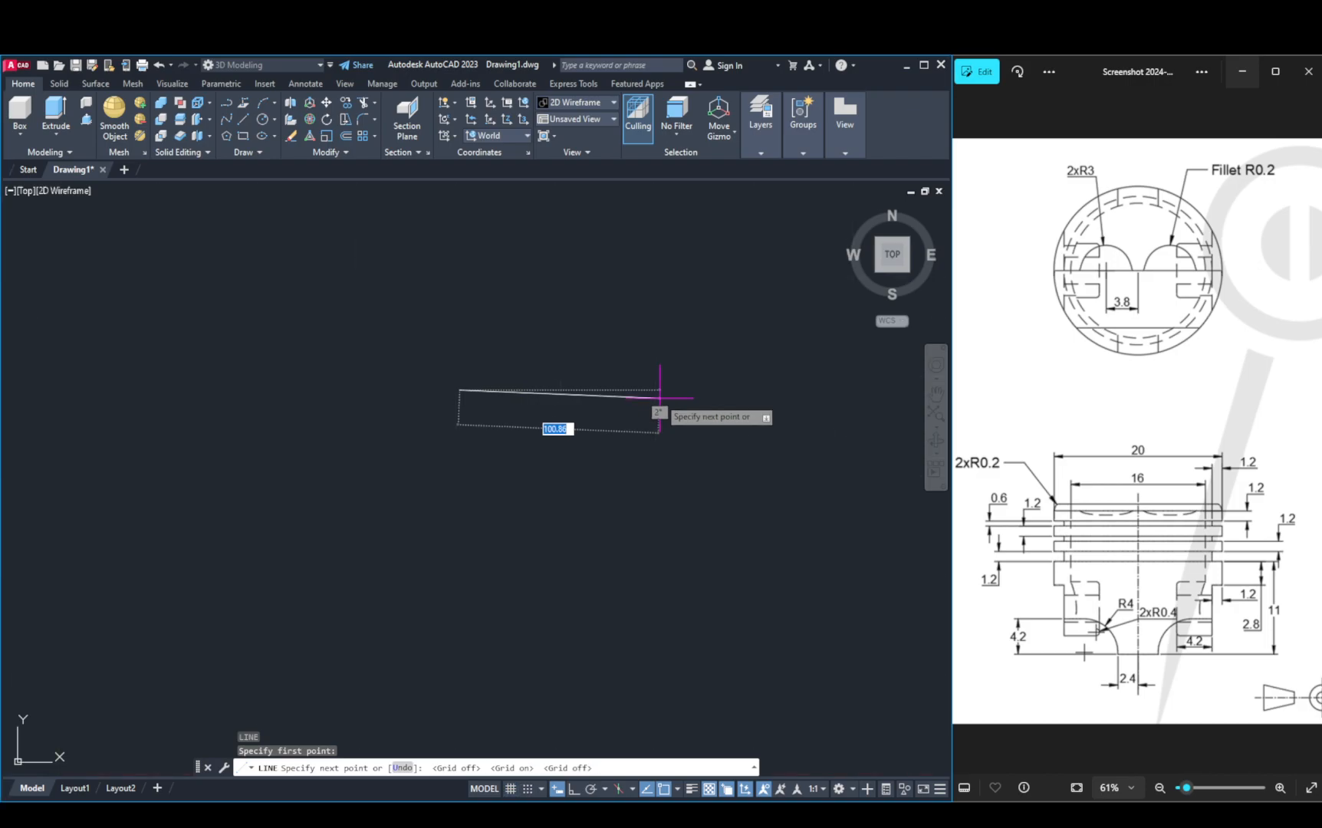
pyautogui.press('F8')
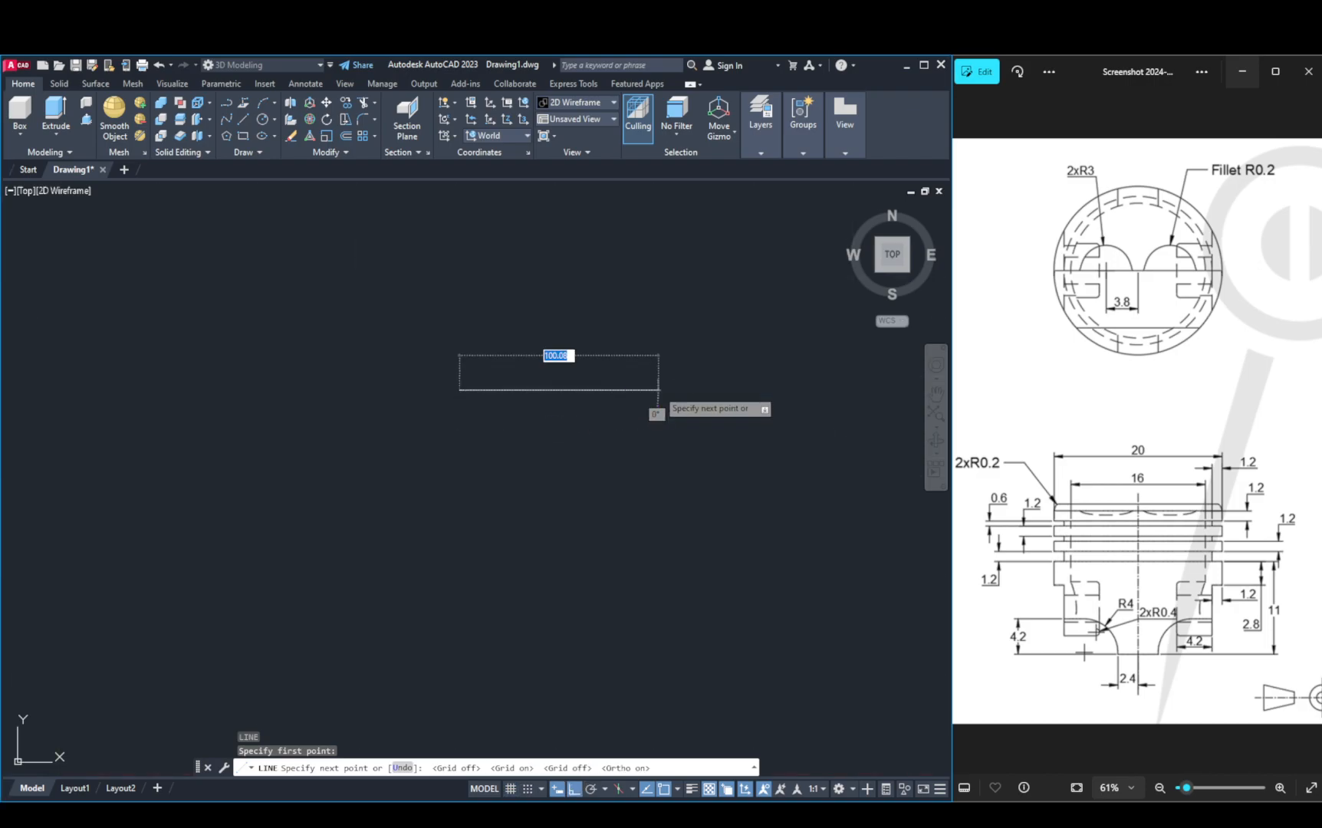
pyautogui.write('10')
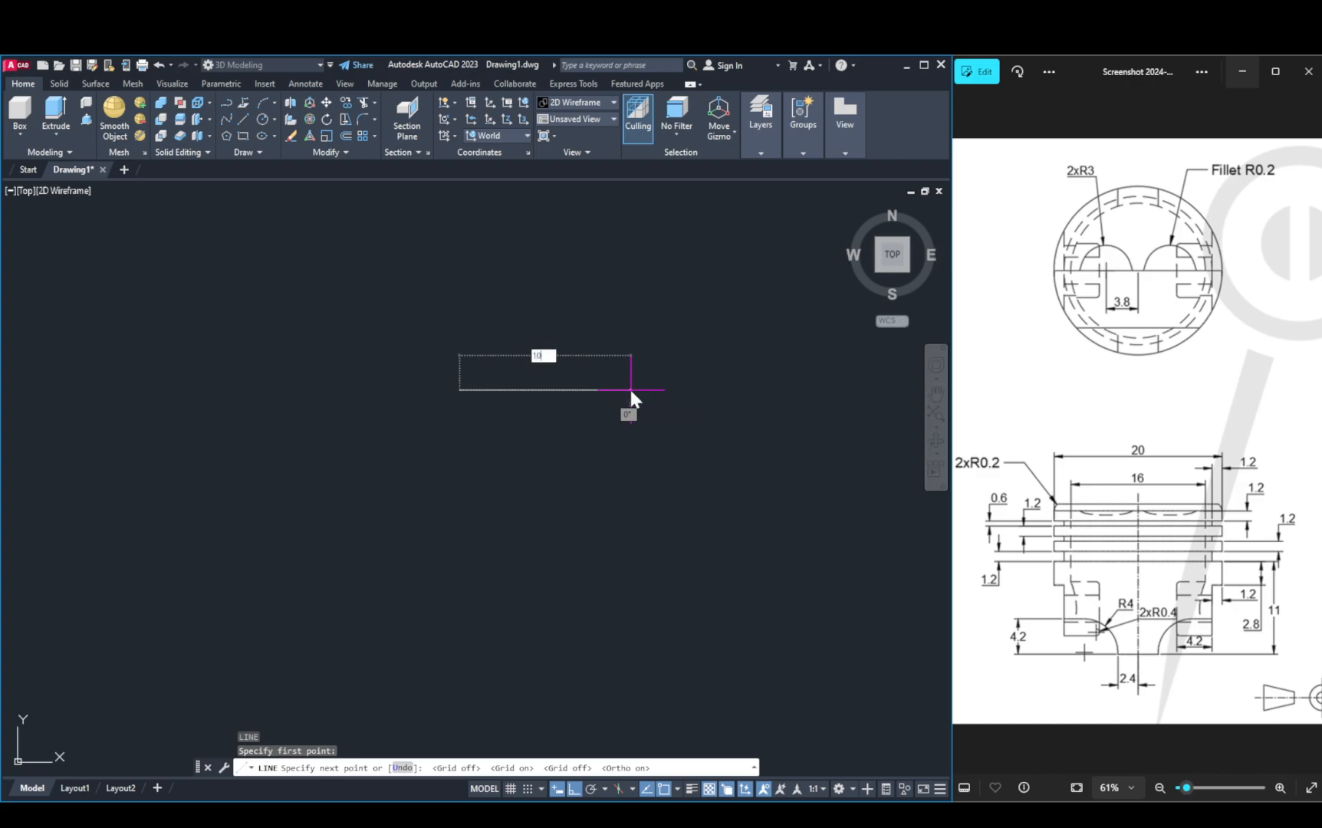
pyautogui.press('Return')
# Step: Continue the profile from the top edge's outer end with a 1.2 mm vertical land and a first ring groove 1.2 mm deep and 0.6 mm high
pyautogui.scroll(6, 460, 410)
pyautogui.scroll(1, 546, 381)
pyautogui.moveTo(561, 365); pyautogui.dragTo(552, 463, button='middle')
pyautogui.write('1')
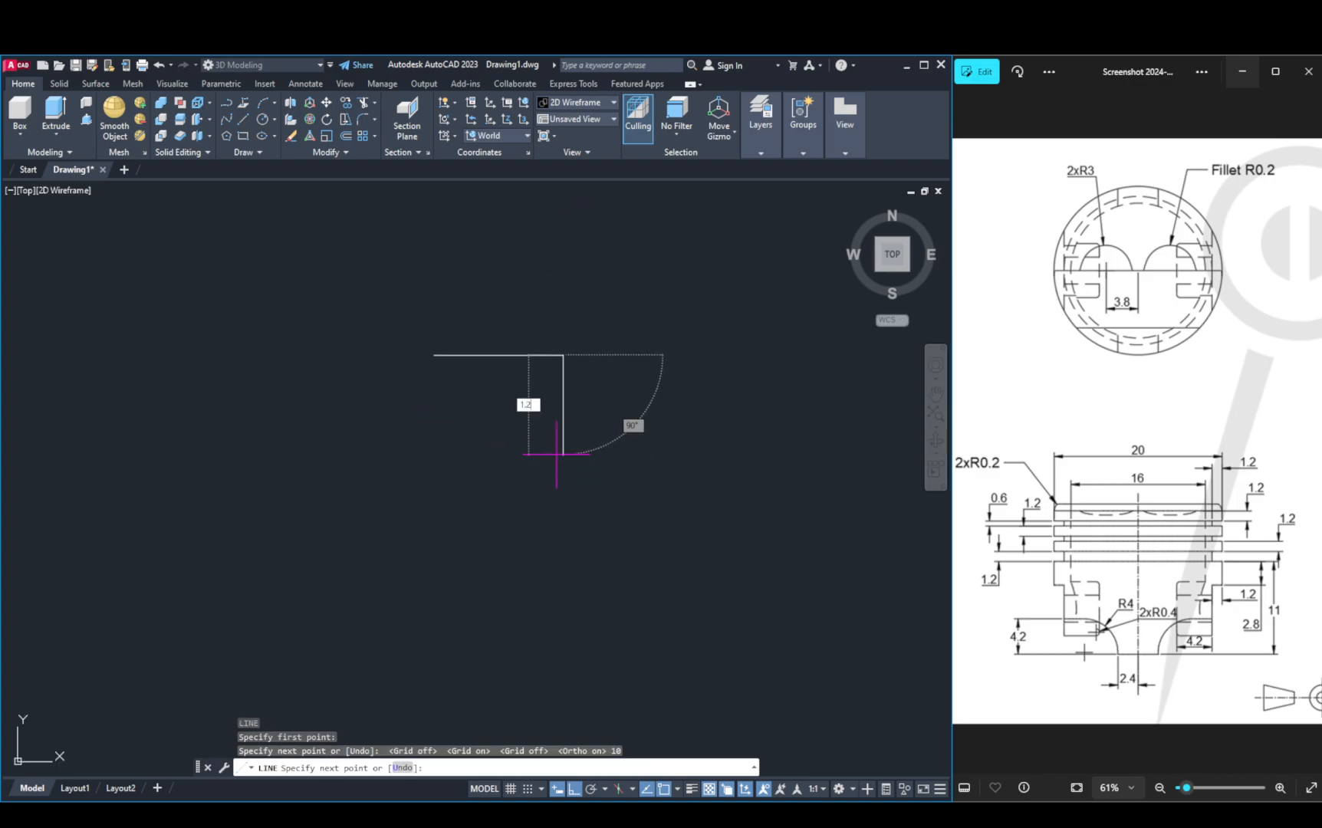
pyautogui.write('.2')
pyautogui.press('Return')
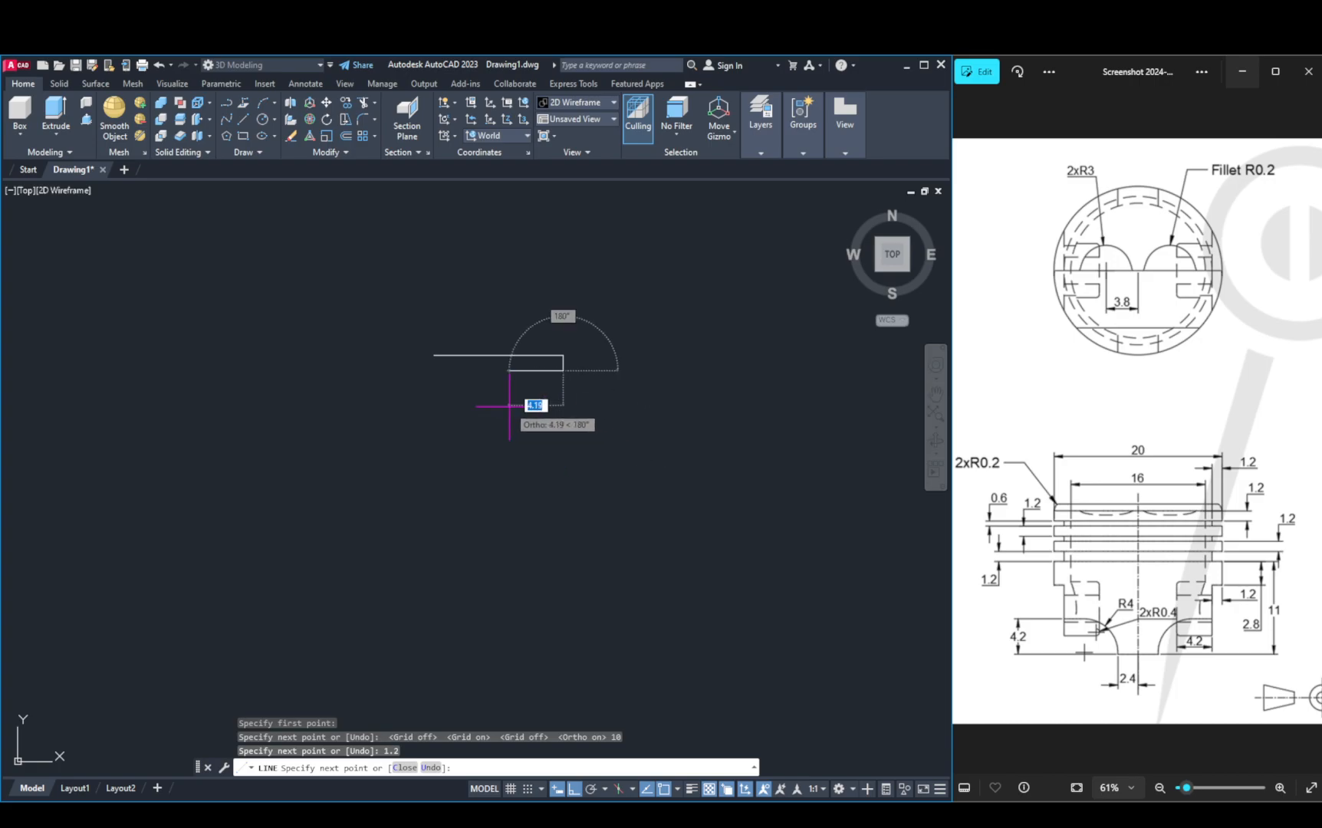
pyautogui.write('12')
pyautogui.press('Return')
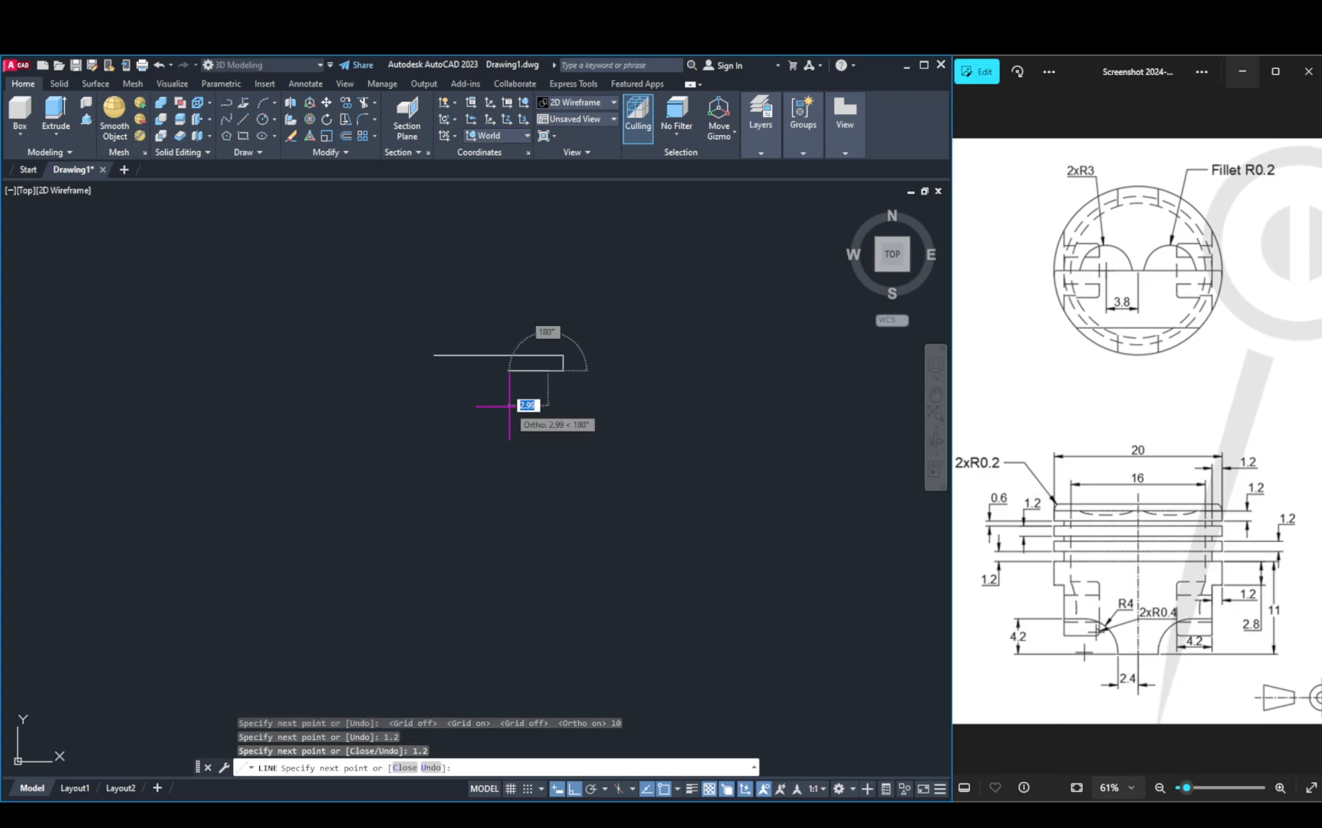
pyautogui.write('0.6')
pyautogui.press('Return')
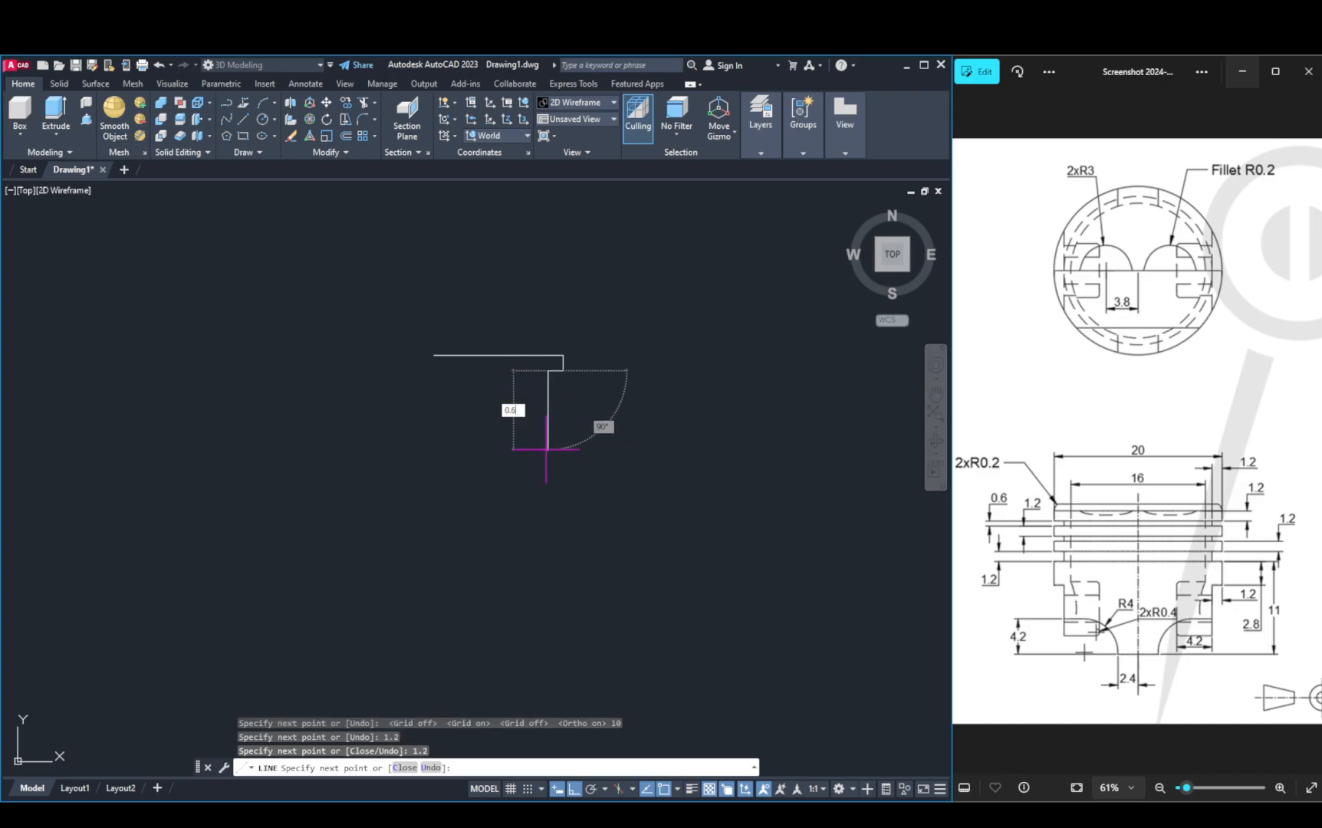
pyautogui.write('1.2')
pyautogui.press('Return')
# Step: Add a 1.2 mm vertical land below the first groove, followed by a second groove 1.2 mm deep and 0.6 mm high
pyautogui.write('1.2')
pyautogui.press('Return')
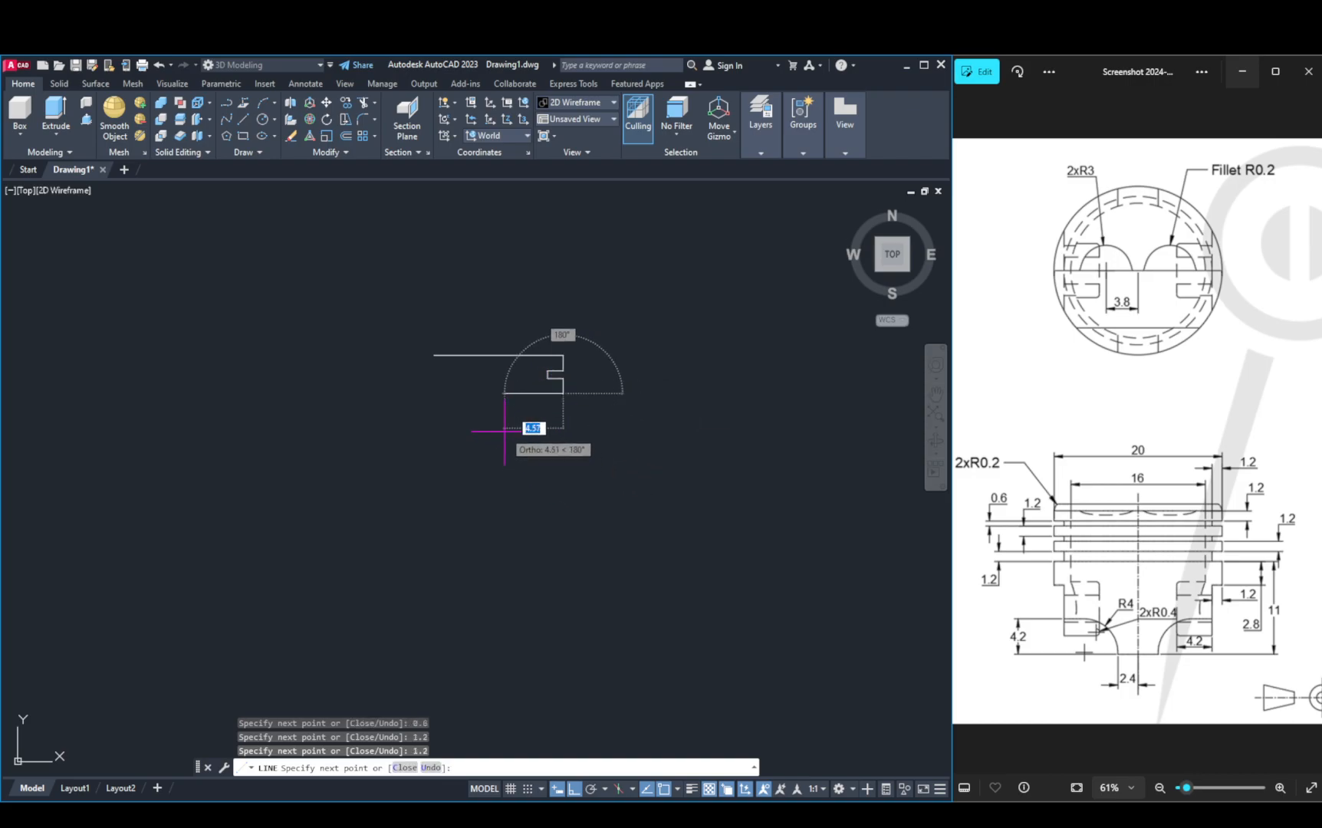
pyautogui.write('0.0')
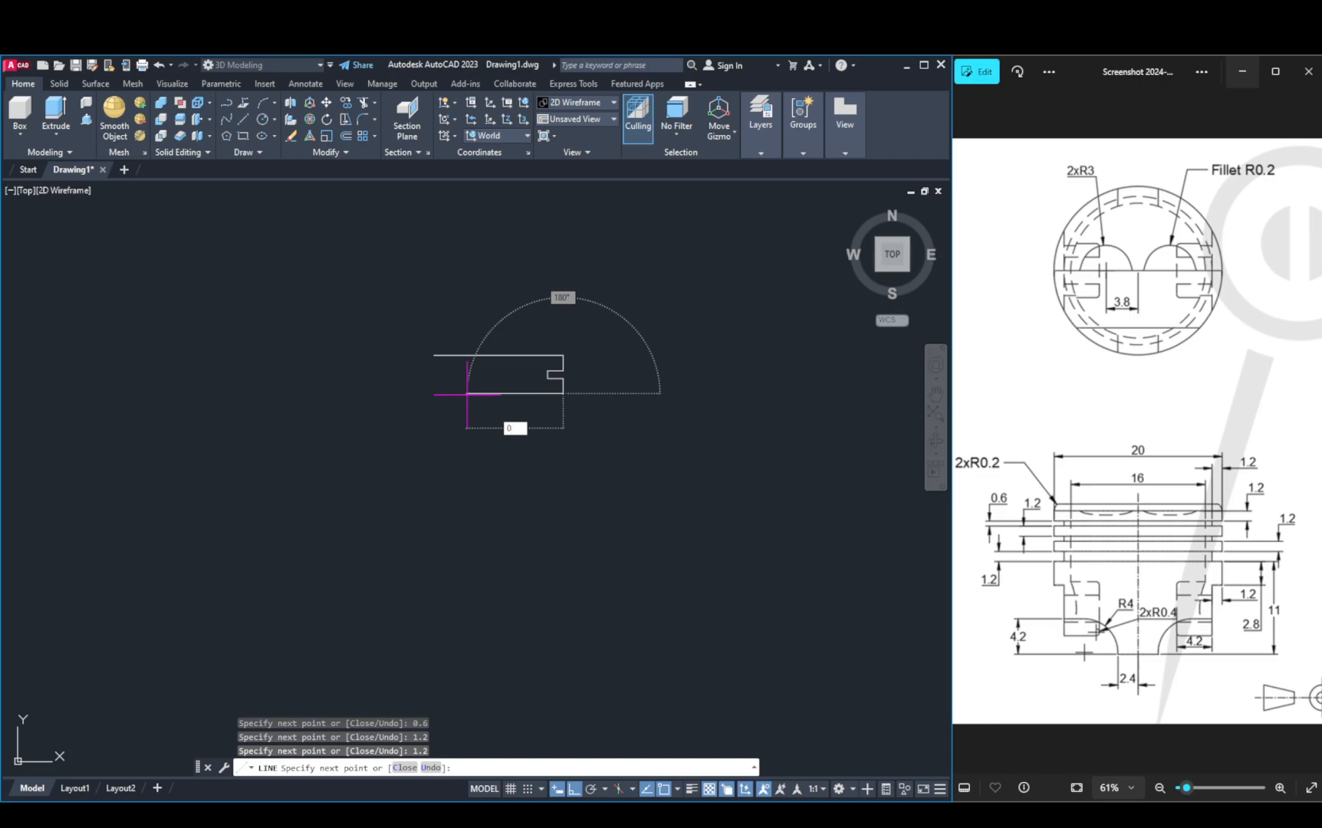
pyautogui.press('BackSpace')
pyautogui.press('BackSpace')
pyautogui.press('BackSpace')
pyautogui.press('BackSpace')
pyautogui.write('1.2')
pyautogui.press('Return')
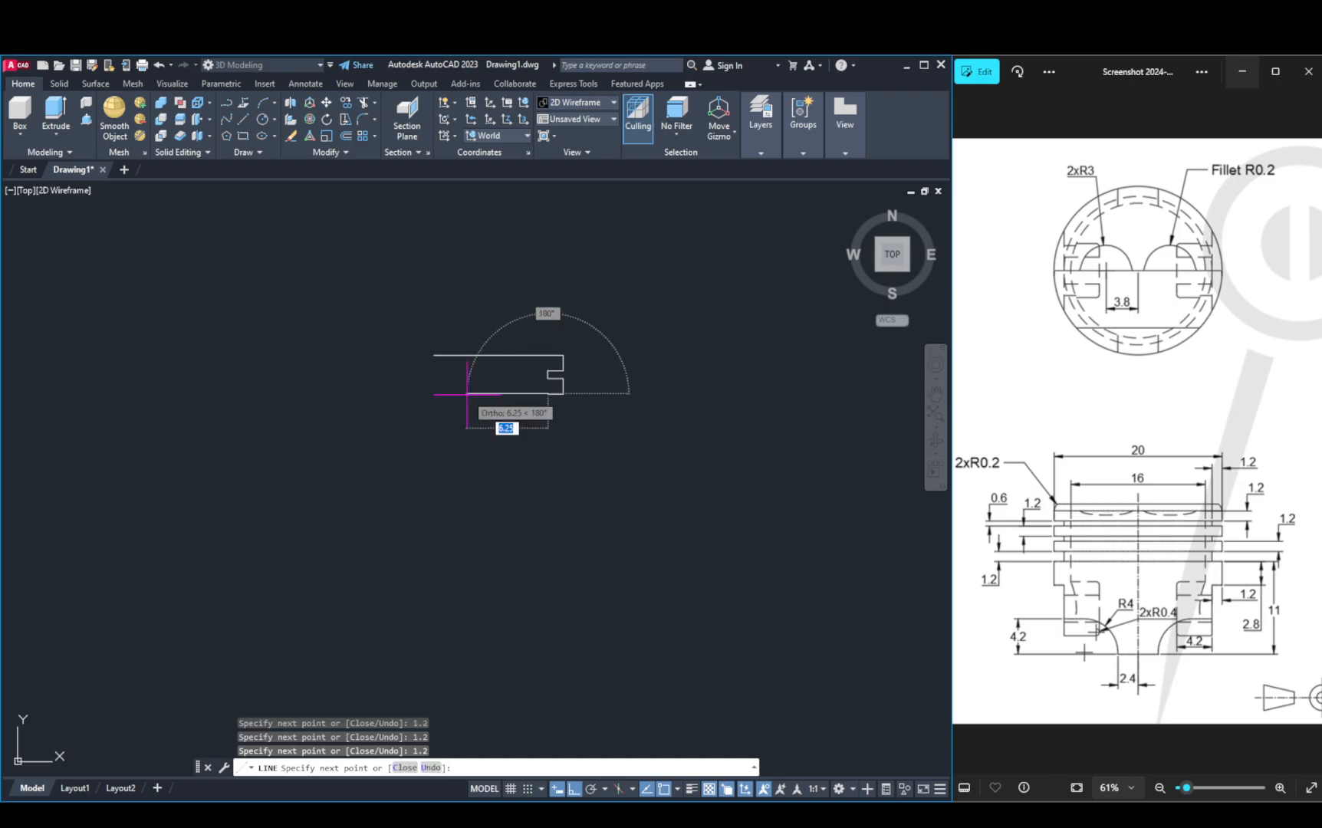
pyautogui.write('0.6')
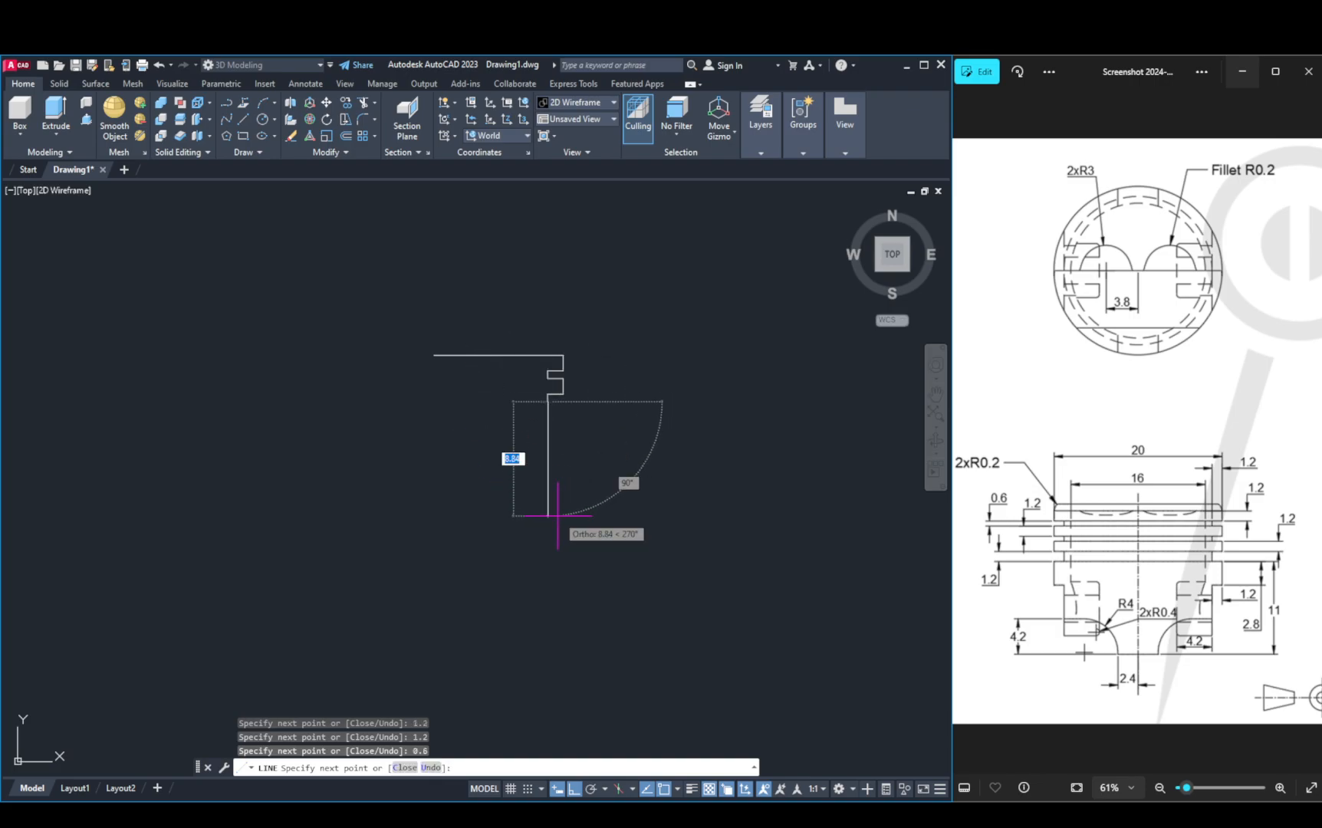
pyautogui.press('Return')
pyautogui.write('1.2')
pyautogui.press('Return')
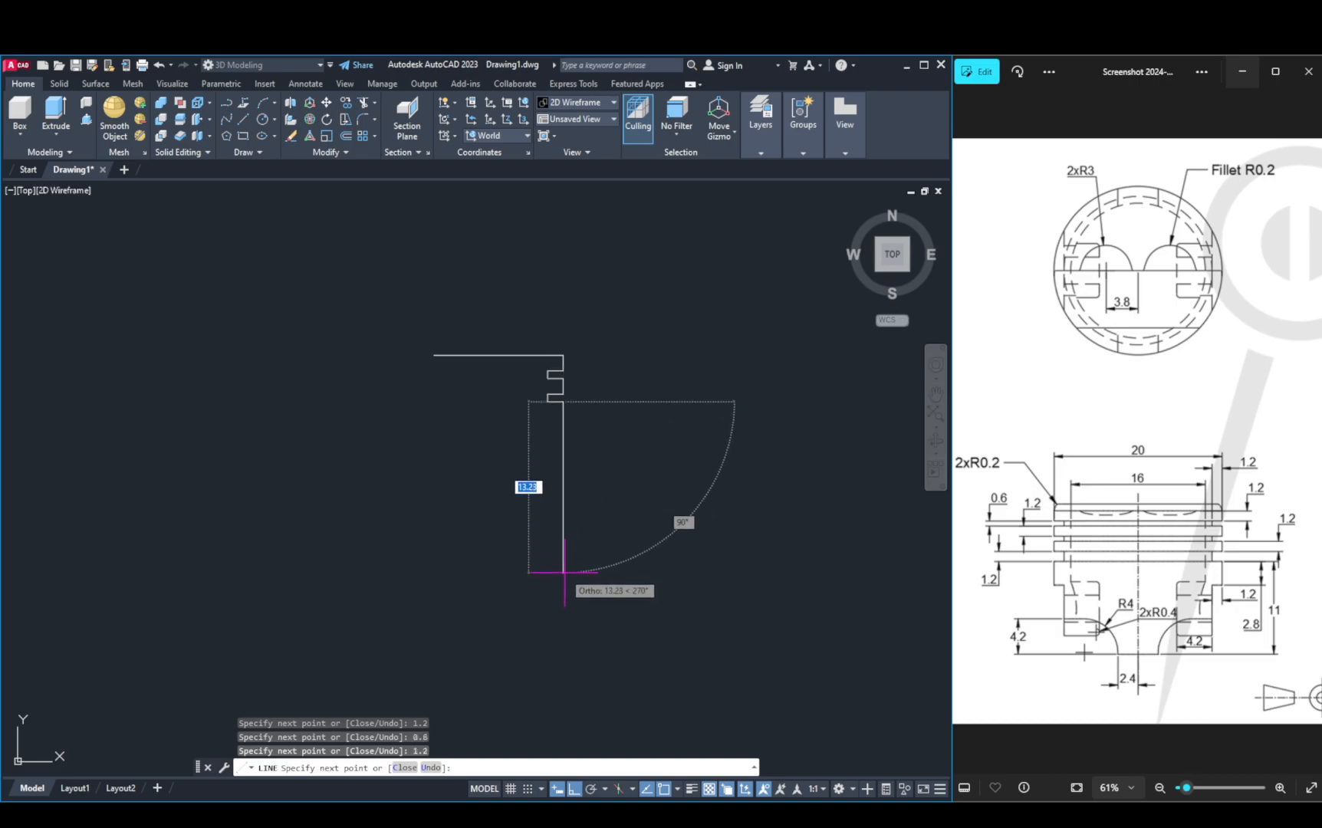
# Step: Continue the profile with a 1.2 mm land, a third groove 1.2 mm deep and 1.2 mm high, and another 1.2 mm segment downward
pyautogui.write('1.2')
pyautogui.press('Return')
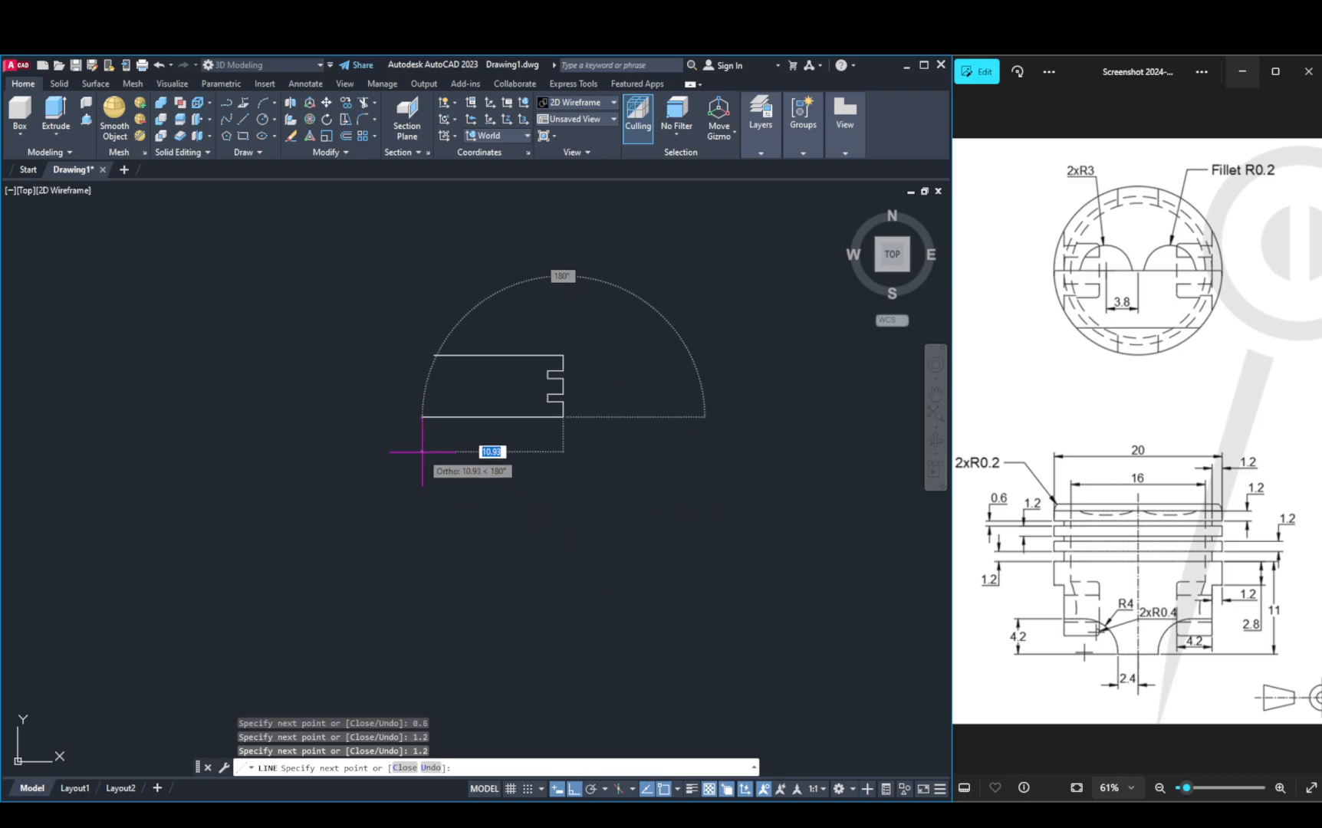
pyautogui.write('1.2')
pyautogui.press('Return')
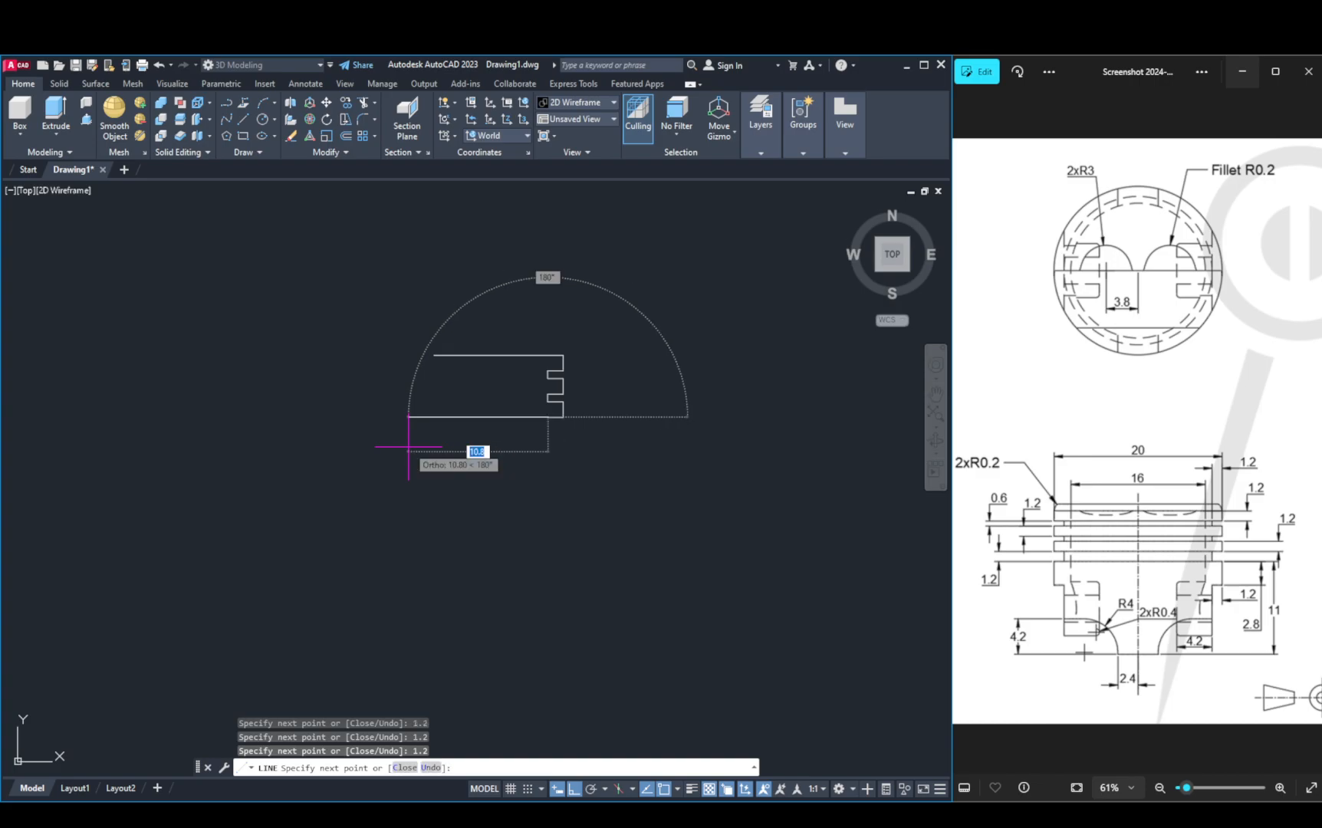
pyautogui.write('1.2')
pyautogui.press('Return')
pyautogui.write('1.2')
pyautogui.press('Return')
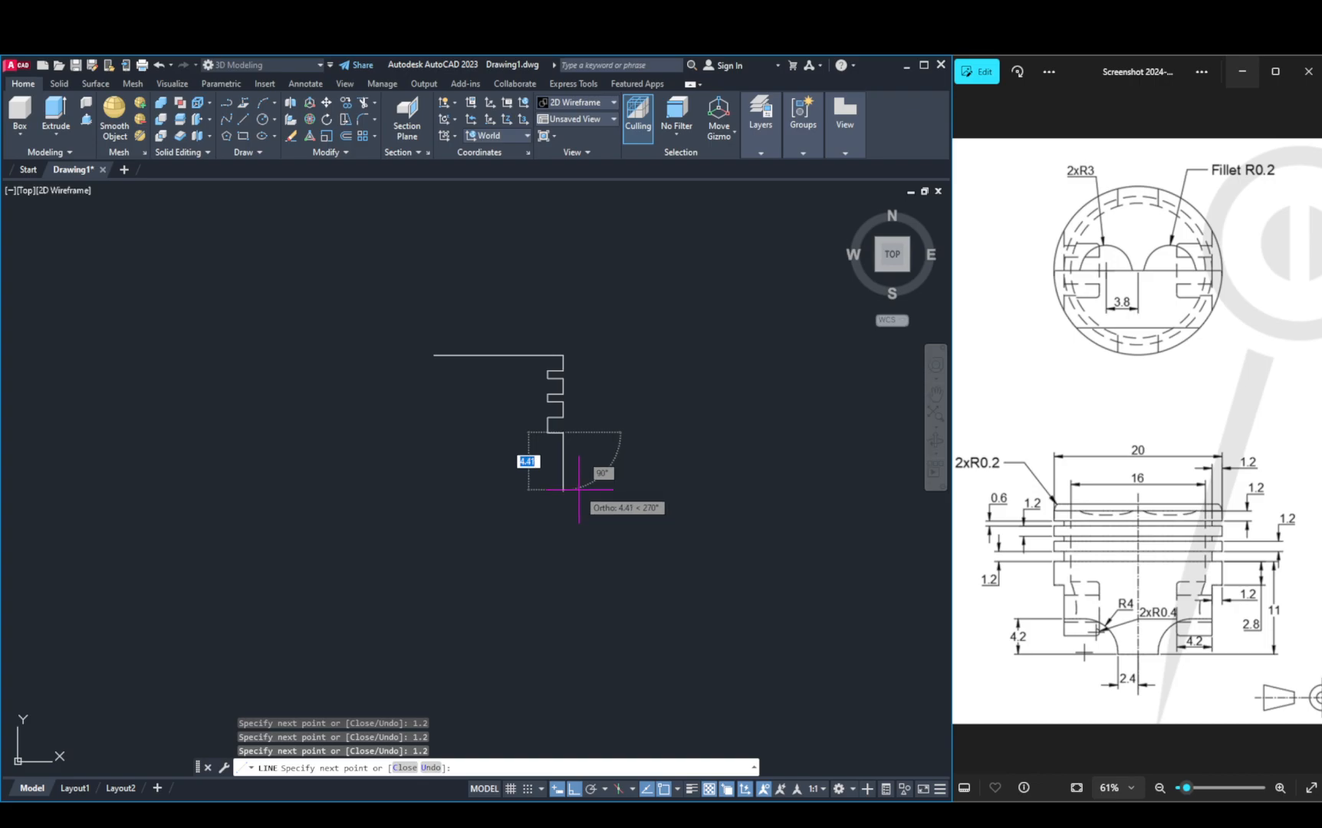
pyautogui.write('1.2')
pyautogui.press('Return')
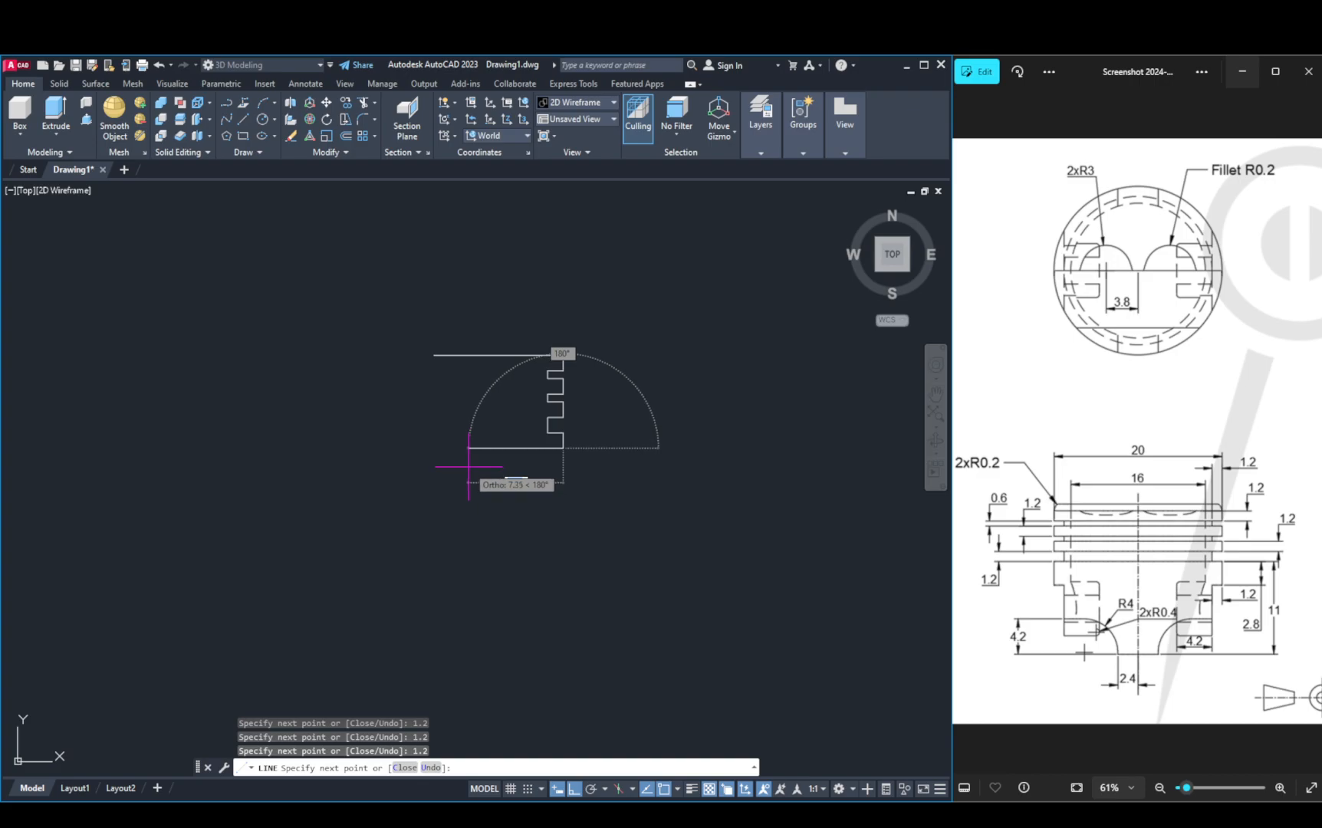
pyautogui.write('1.2')
pyautogui.press('Return')
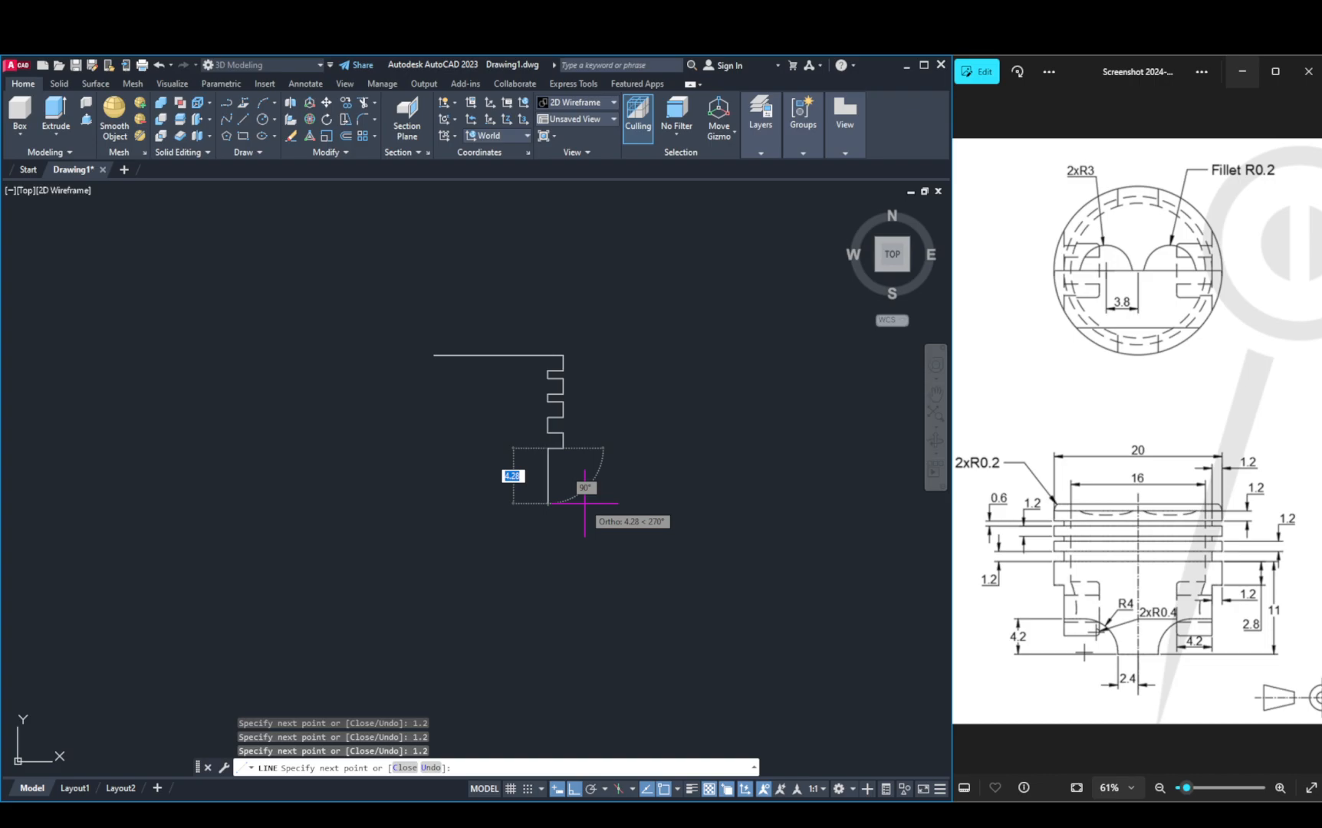
pyautogui.press('Escape')
pyautogui.click(556, 448)
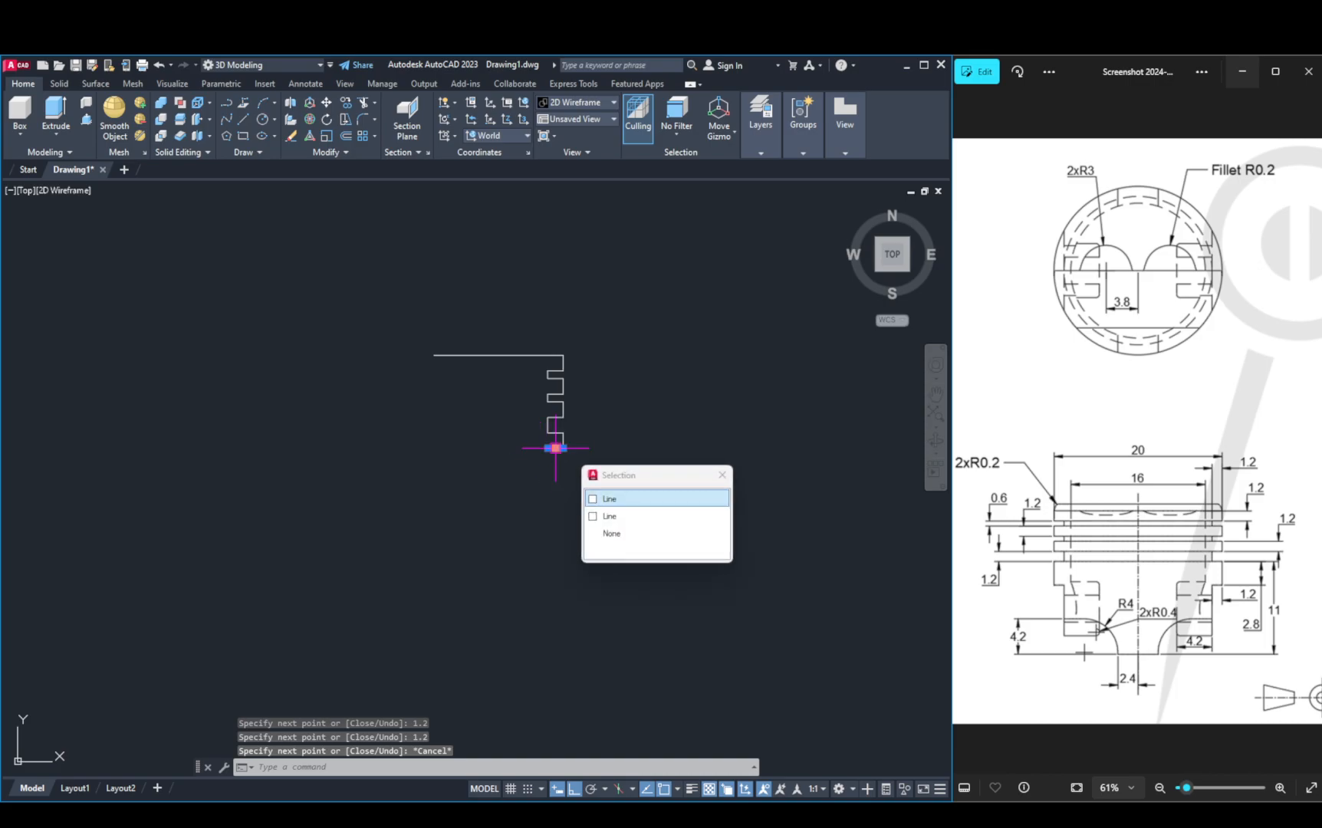
pyautogui.press('Delete')
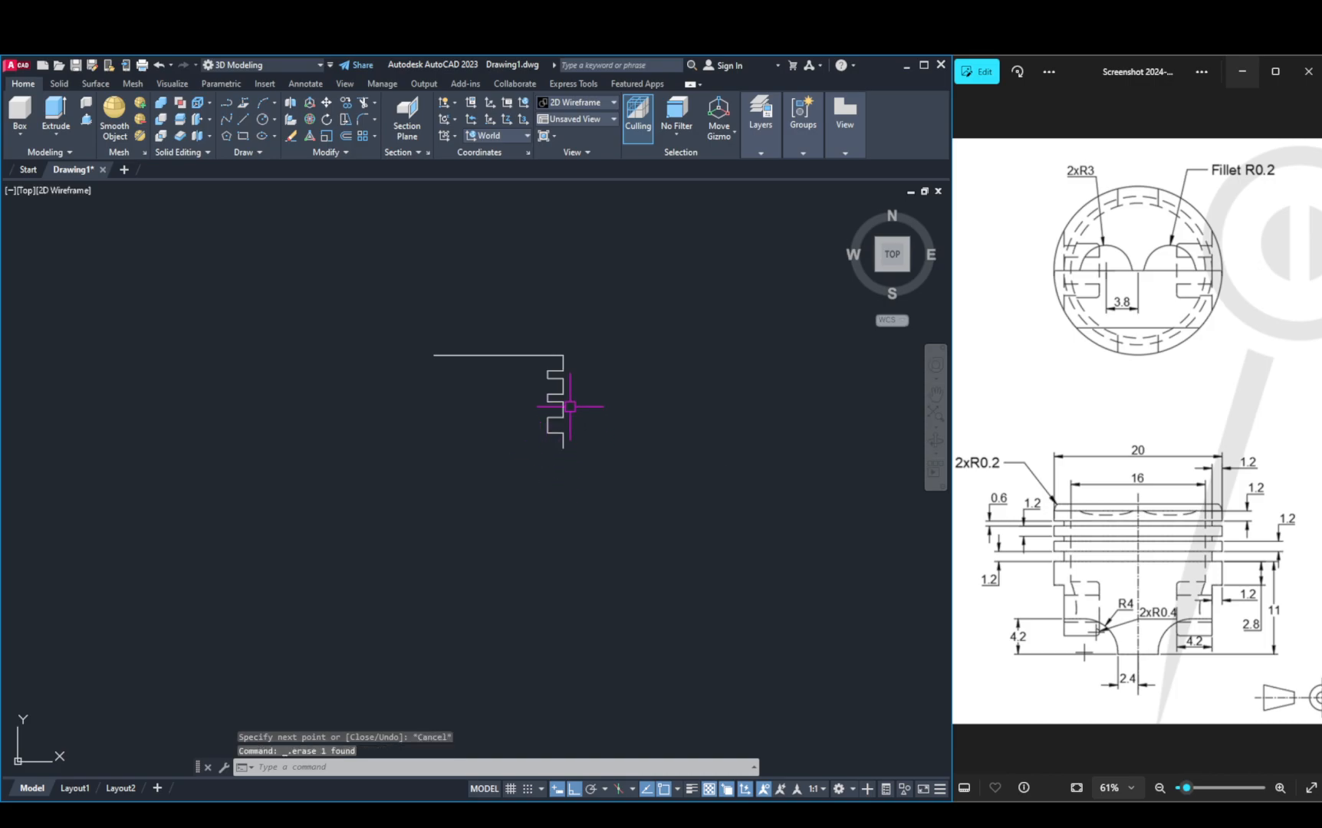
# Step: Draw the skirt line 11 mm down from the profile's end, then close the outline along the bottom and up the axis to the start point
pyautogui.press('l')
pyautogui.press('Return')
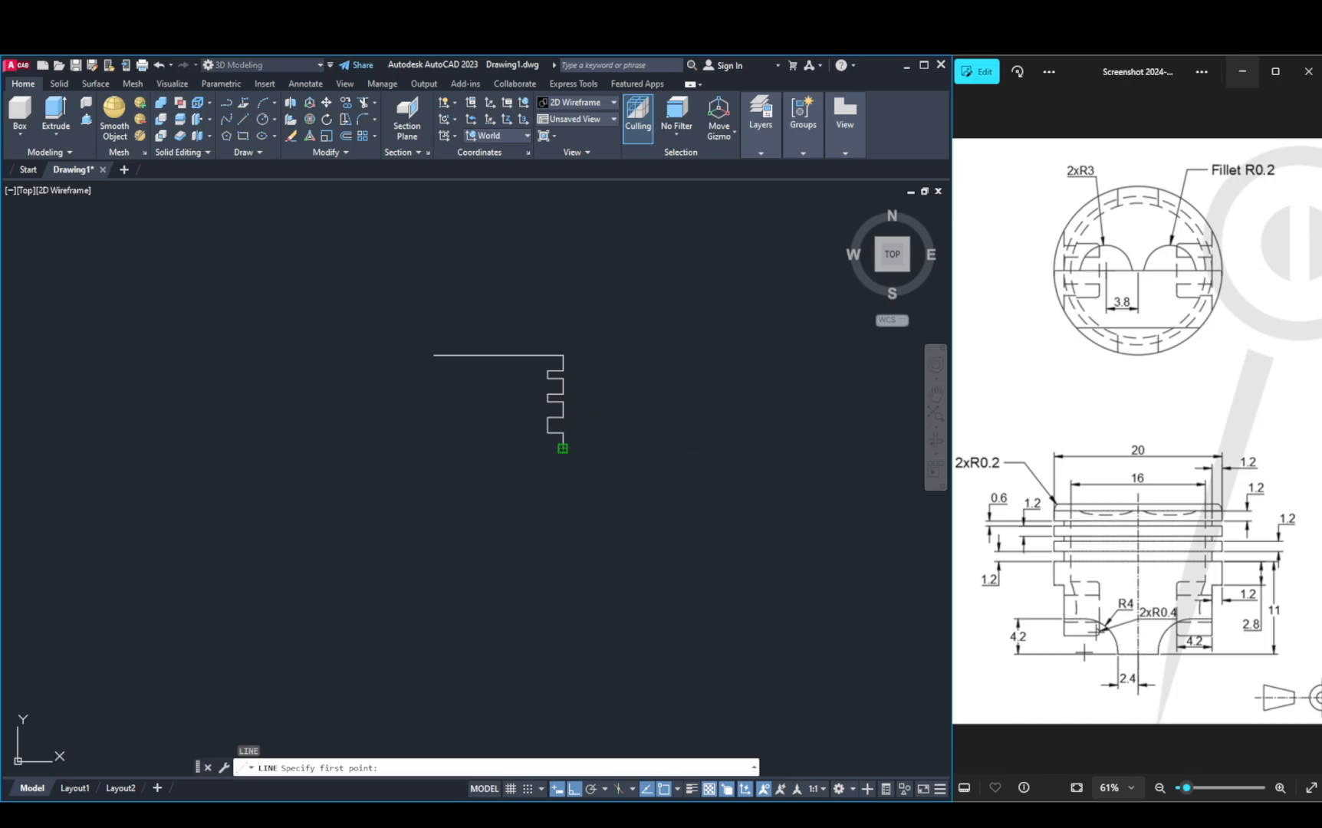
pyautogui.click(564, 449)
pyautogui.write('11')
pyautogui.press('Return')
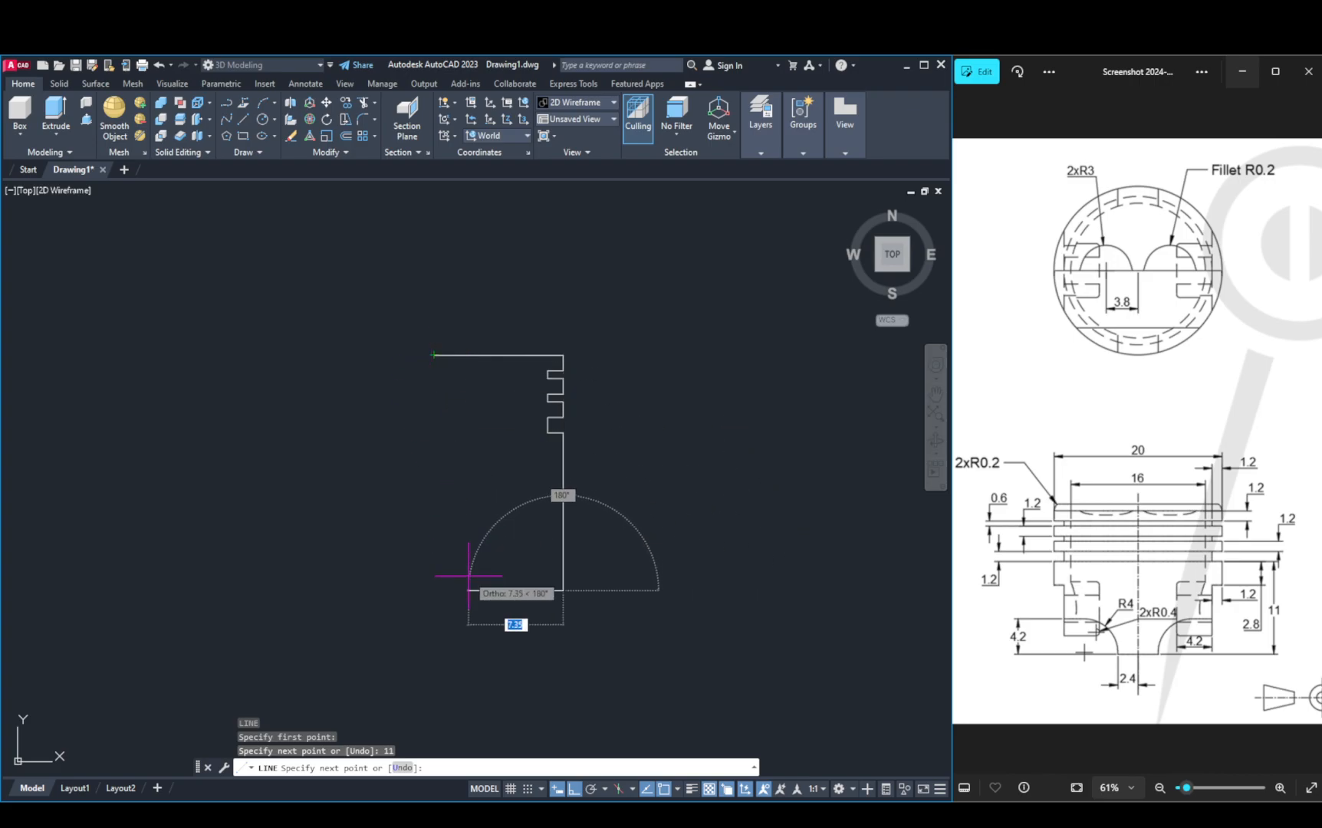
pyautogui.click(434, 590)
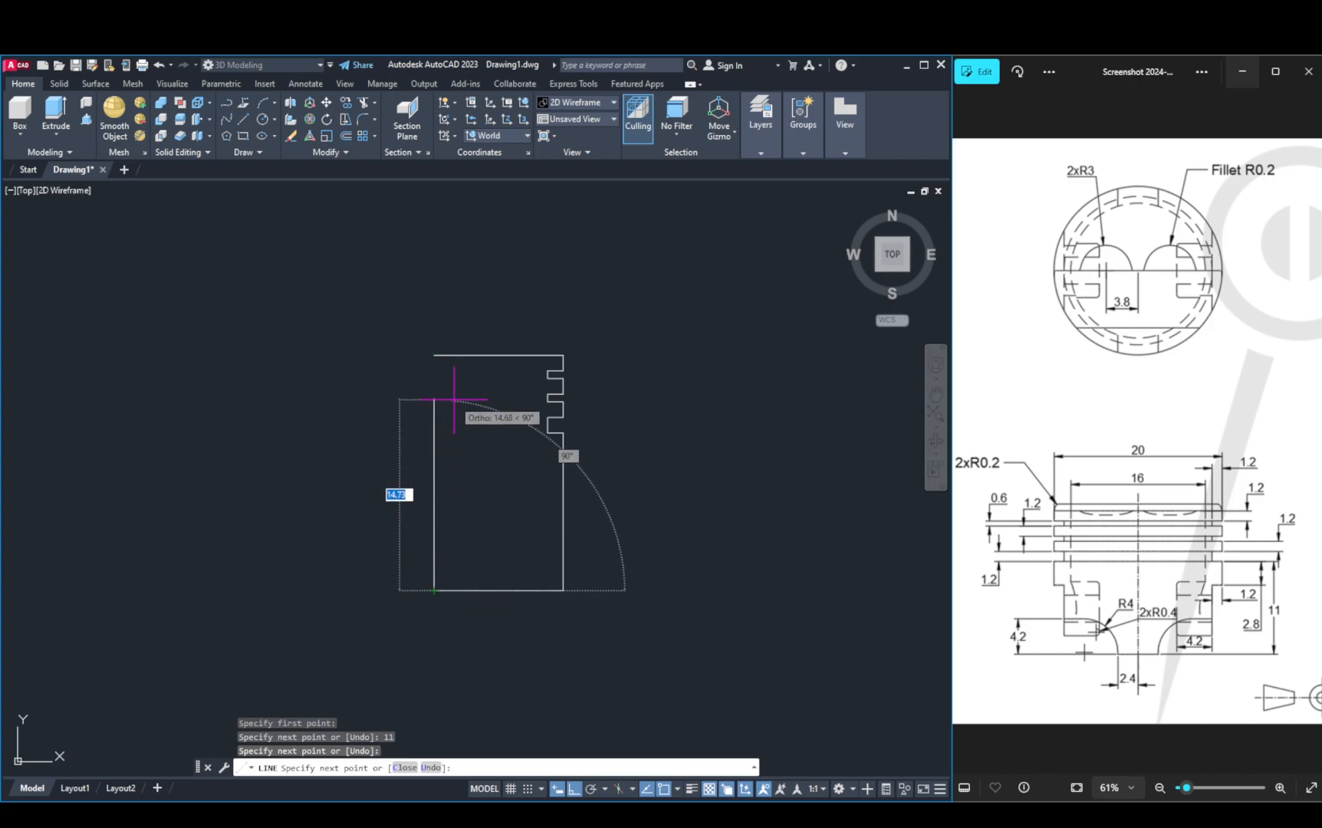
pyautogui.click(434, 355)
pyautogui.press('Escape')
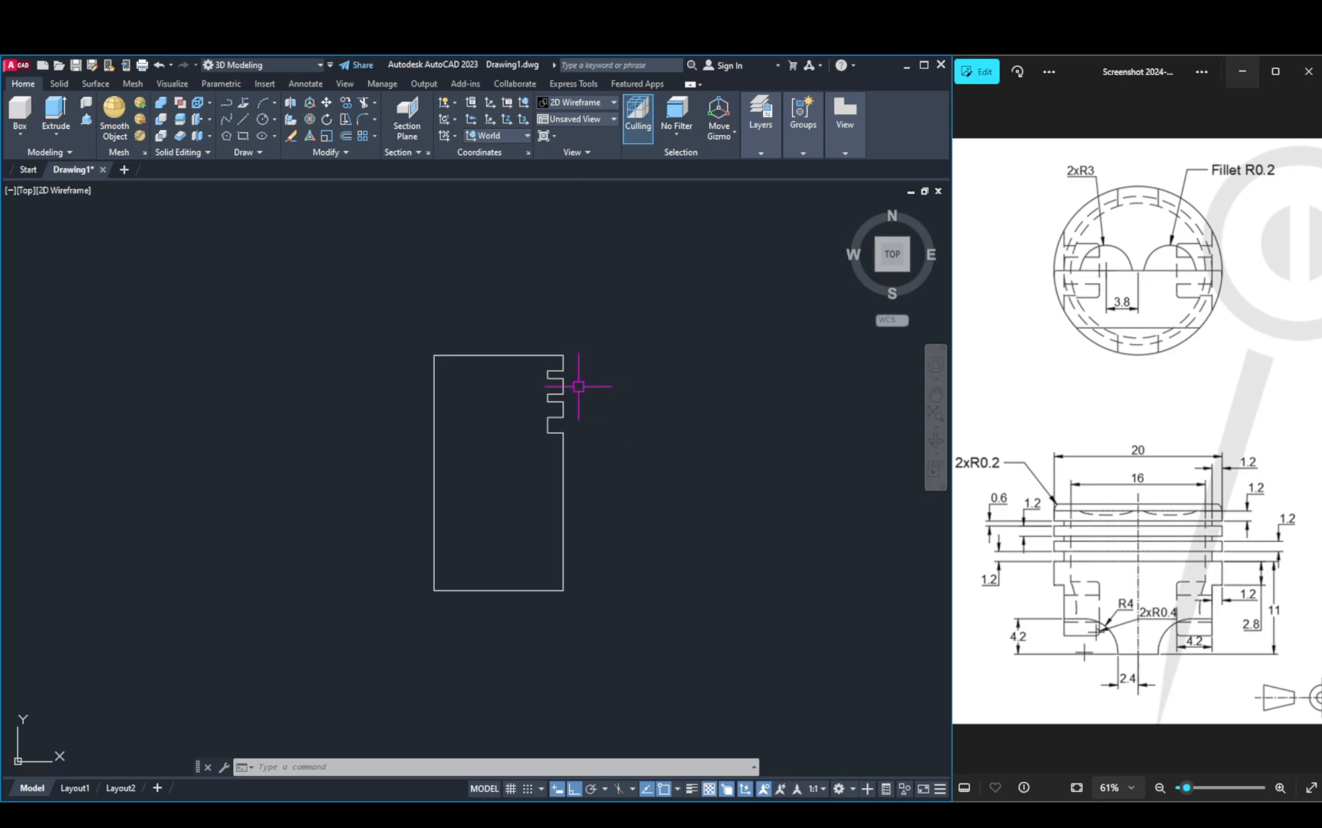
# Step: Convert all lines of the closed half piston profile into a single region
pyautogui.write('r')
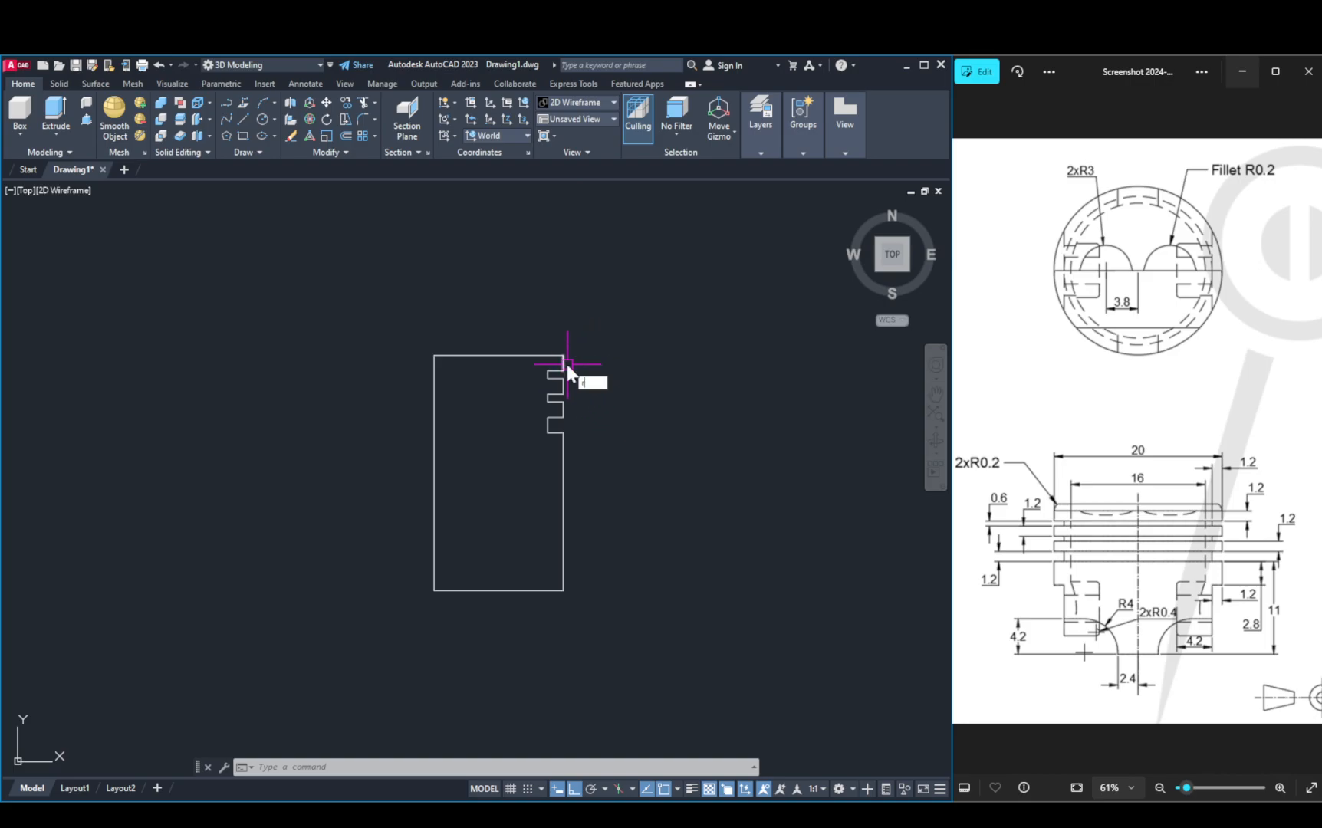
pyautogui.write('eg')
pyautogui.press('Return')
pyautogui.click(625, 333)
pyautogui.click(306, 710)
pyautogui.press('Return')
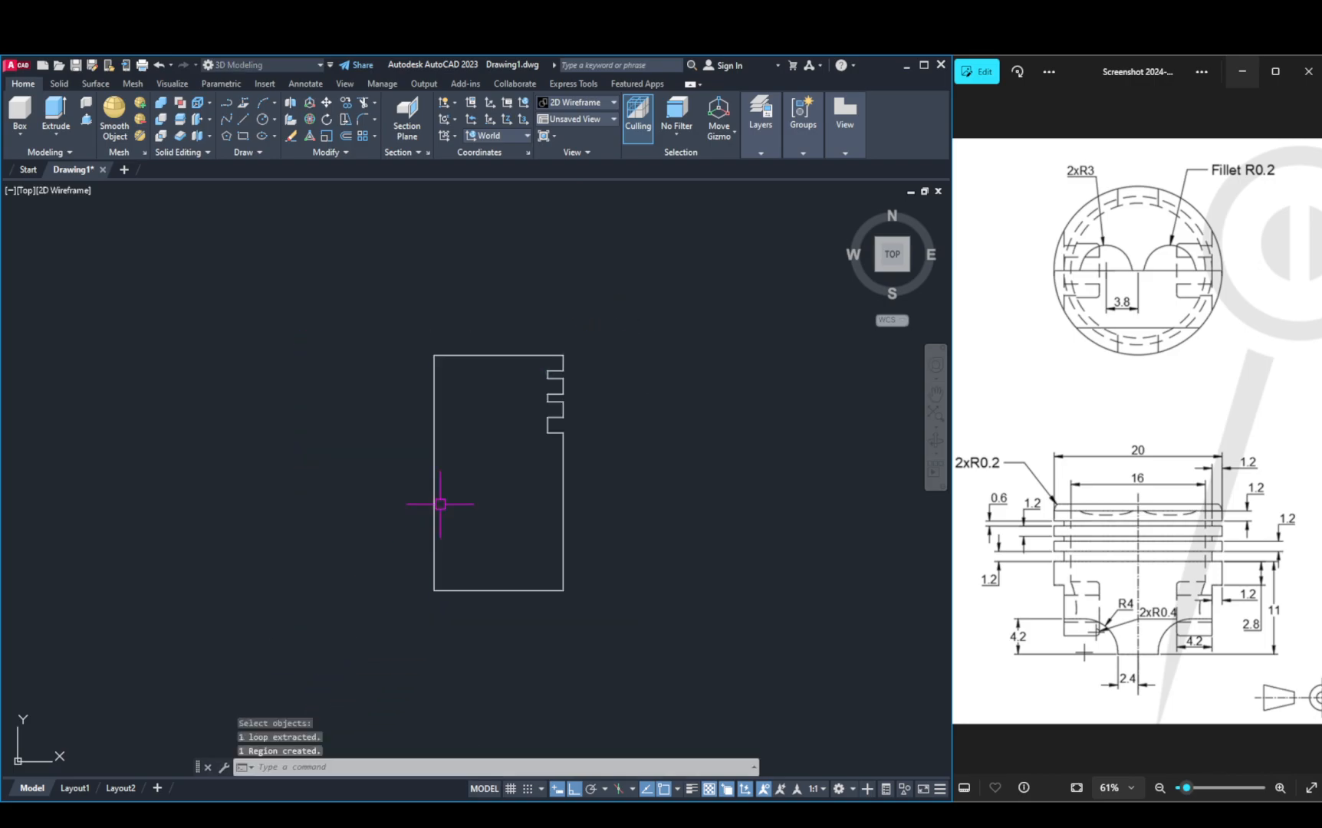
# Step: Set the visual style to Shades of Gray and revolve the half-profile region 360° about its straight vertical axis edge
pyautogui.click(578, 102)
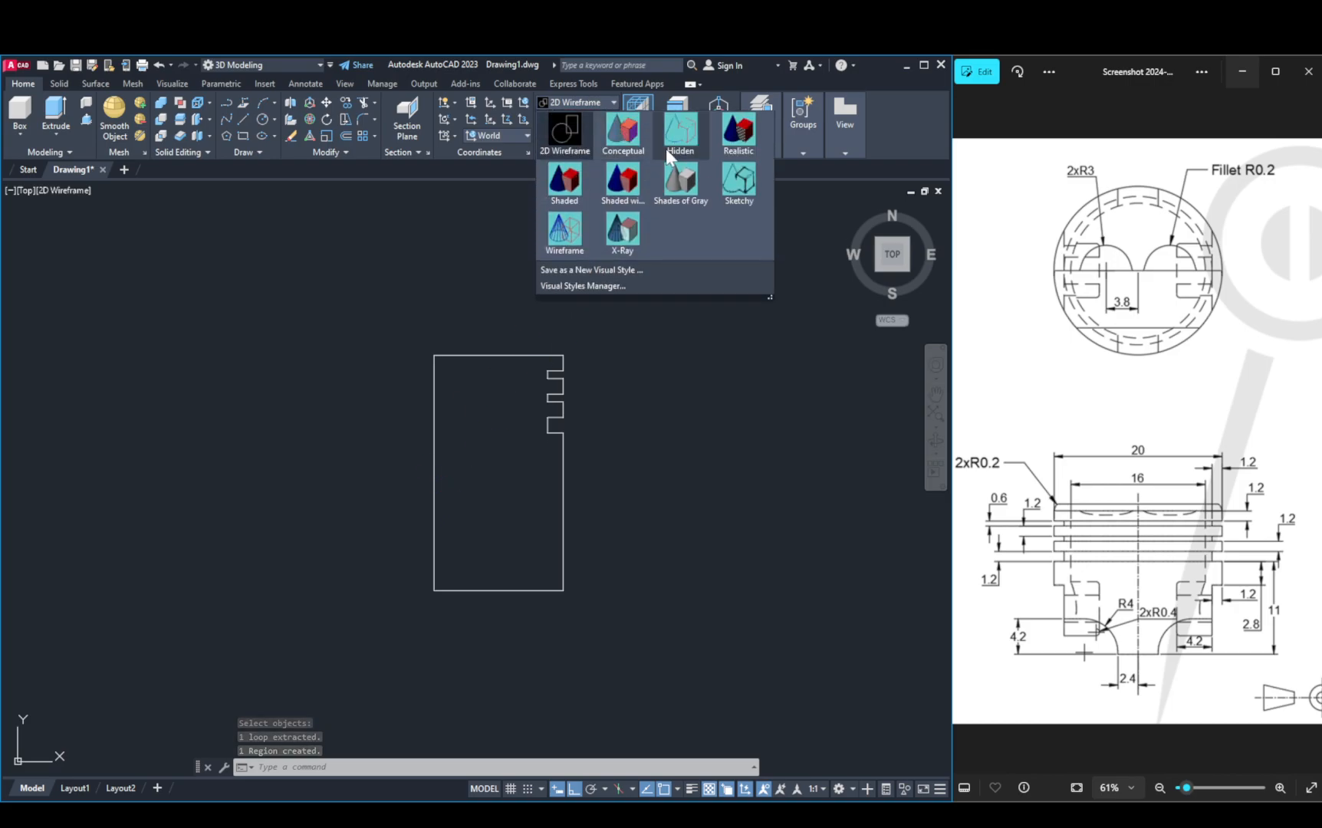
pyautogui.click(680, 184)
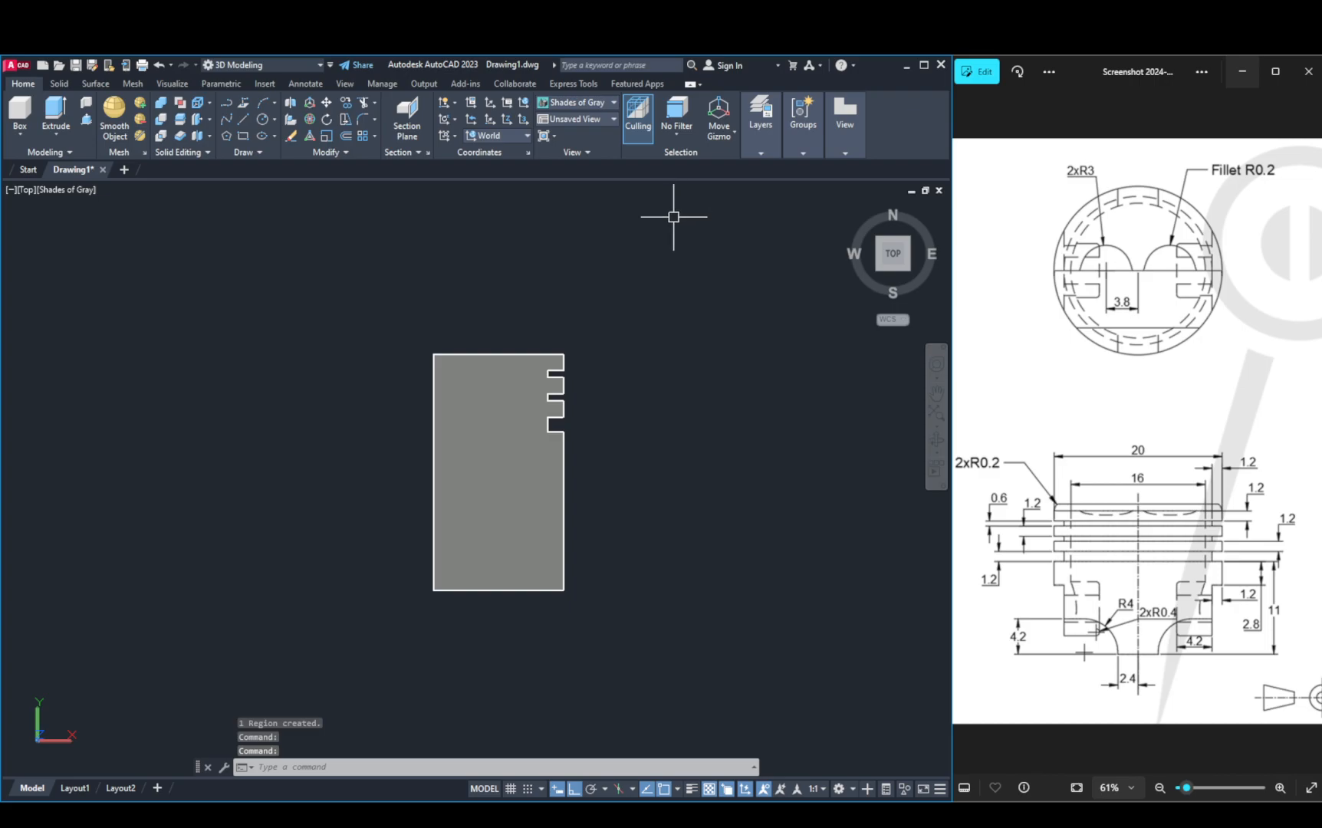
pyautogui.write('re')
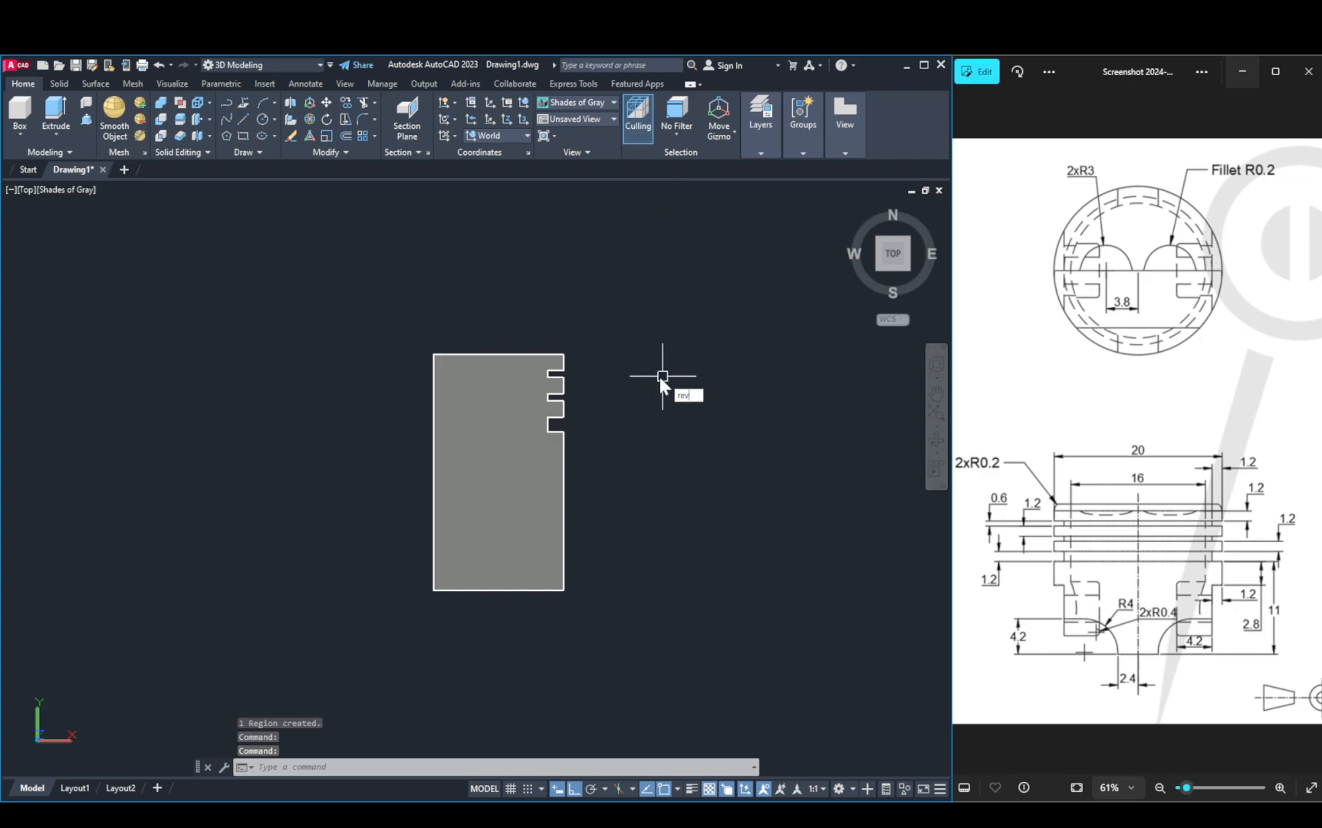
pyautogui.write('v')
pyautogui.press('Return')
pyautogui.click(490, 377)
pyautogui.press('Return')
pyautogui.click(433, 590)
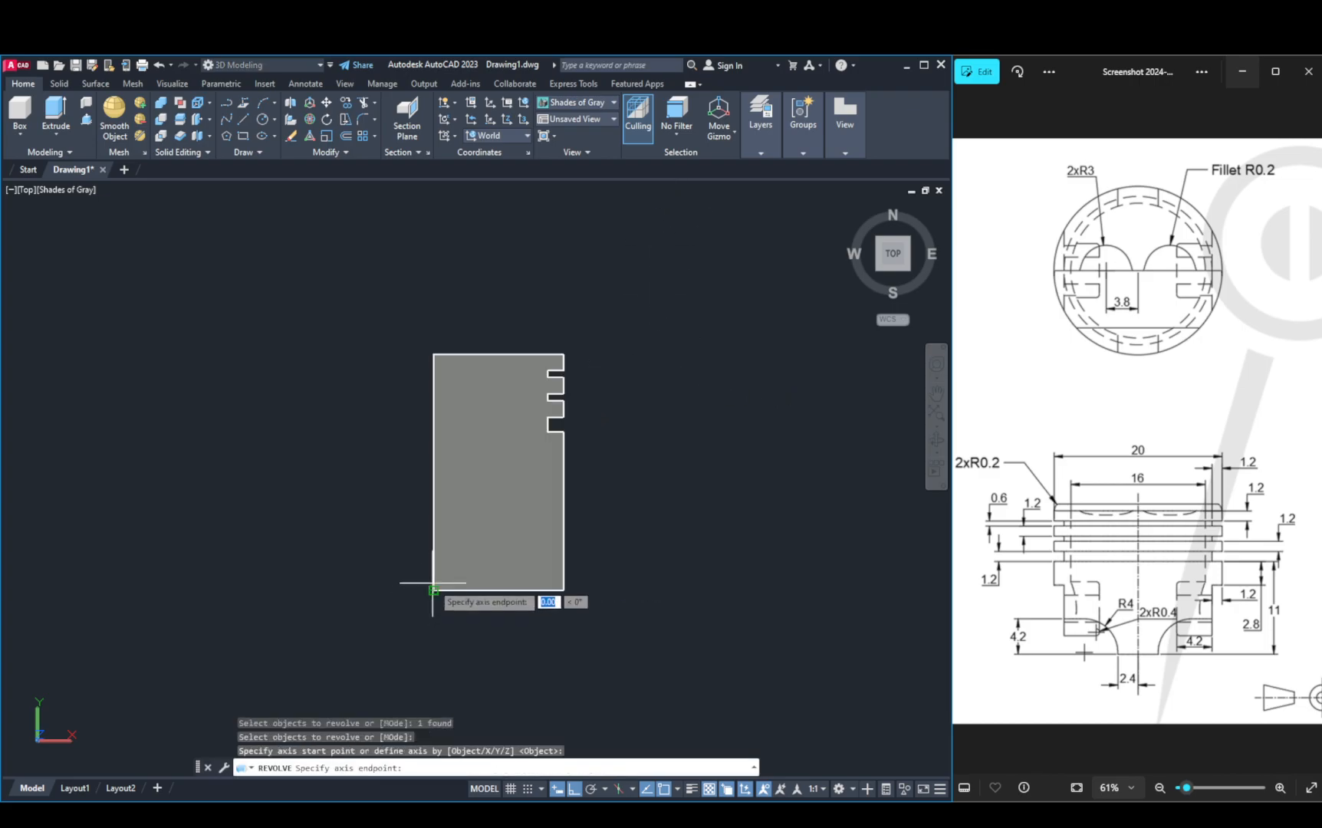
pyautogui.click(429, 653)
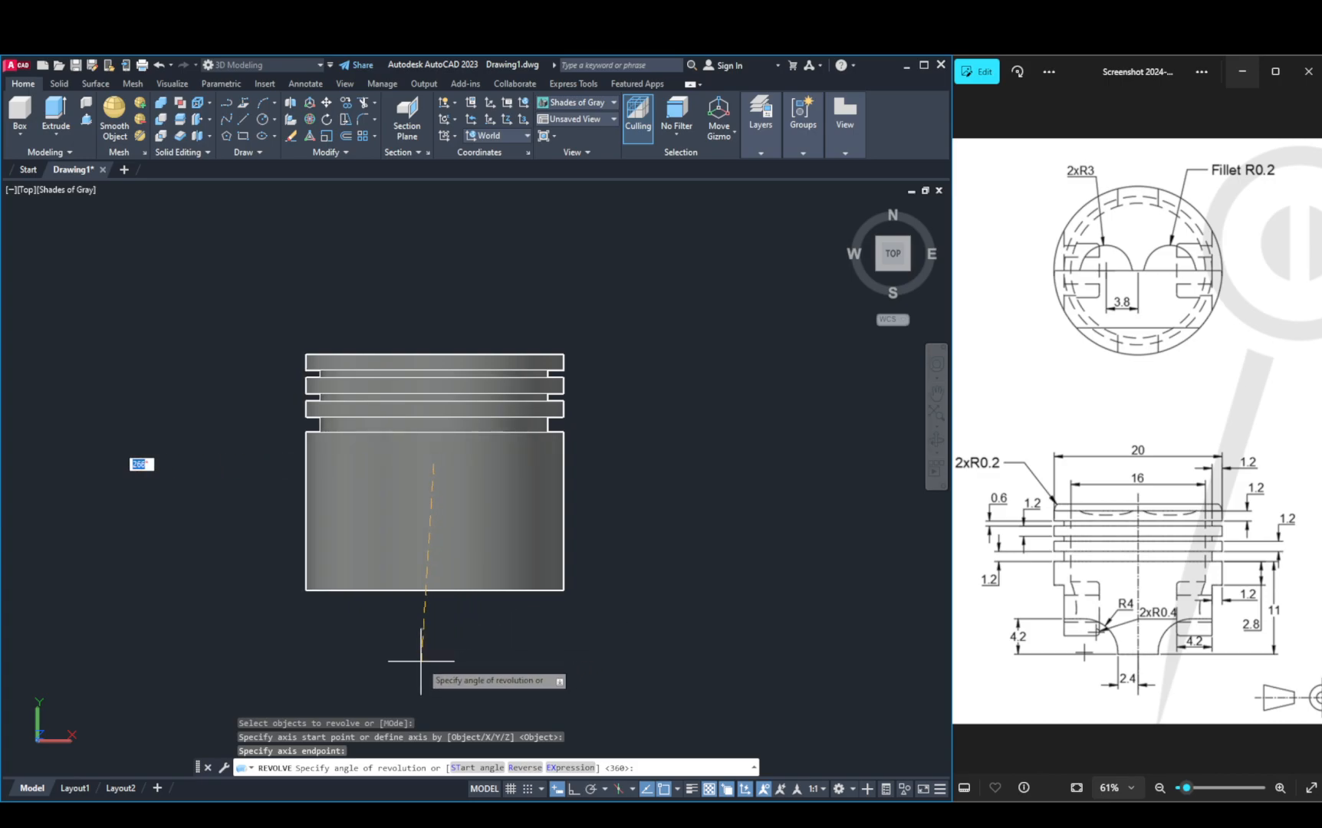
pyautogui.press('Return')
pyautogui.press('Return')
pyautogui.keyDown('shift'); pyautogui.moveTo(421, 661); pyautogui.dragTo(558, 440, button='middle'); pyautogui.keyUp('shift')
pyautogui.press('Escape')
pyautogui.press('Escape')
pyautogui.press('Escape')
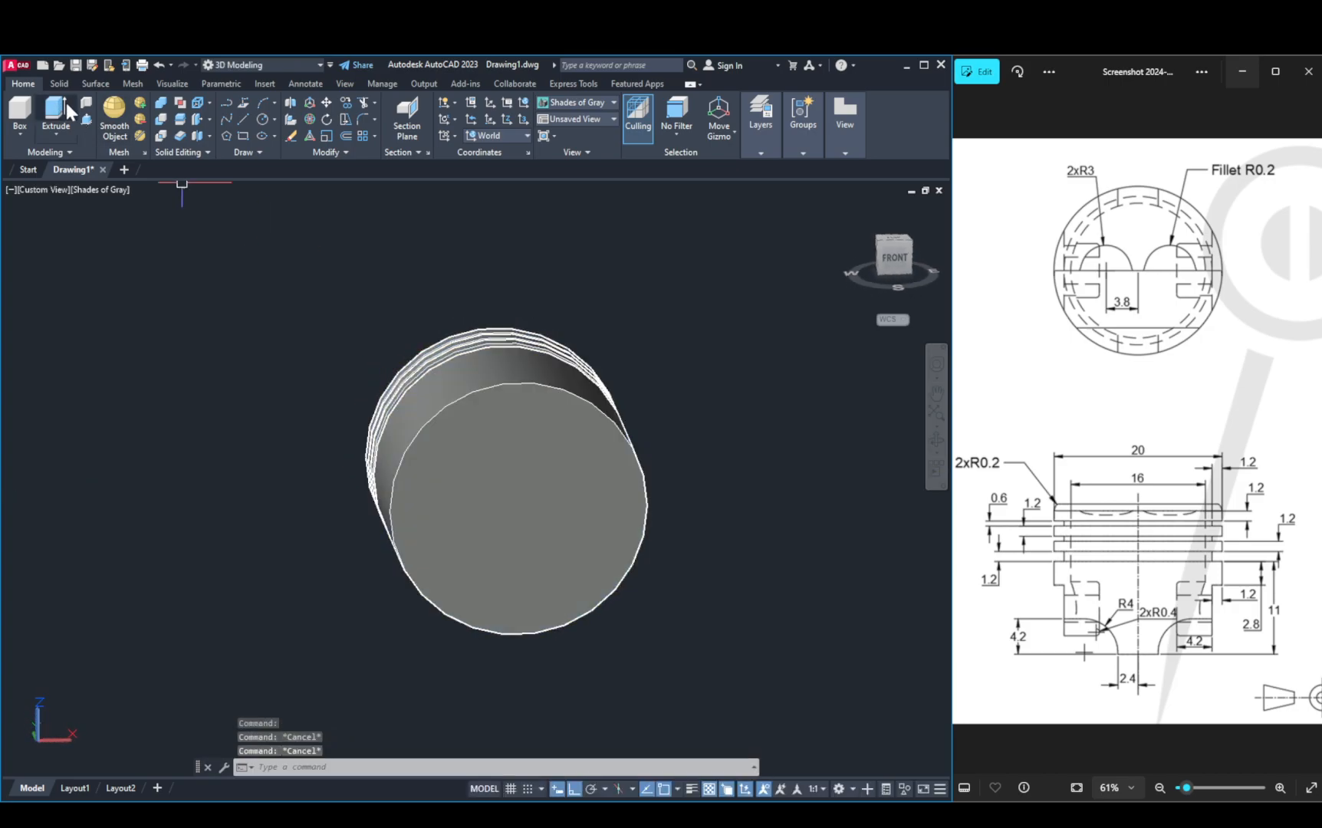
pyautogui.click(259, 121)
pyautogui.click(518, 508)
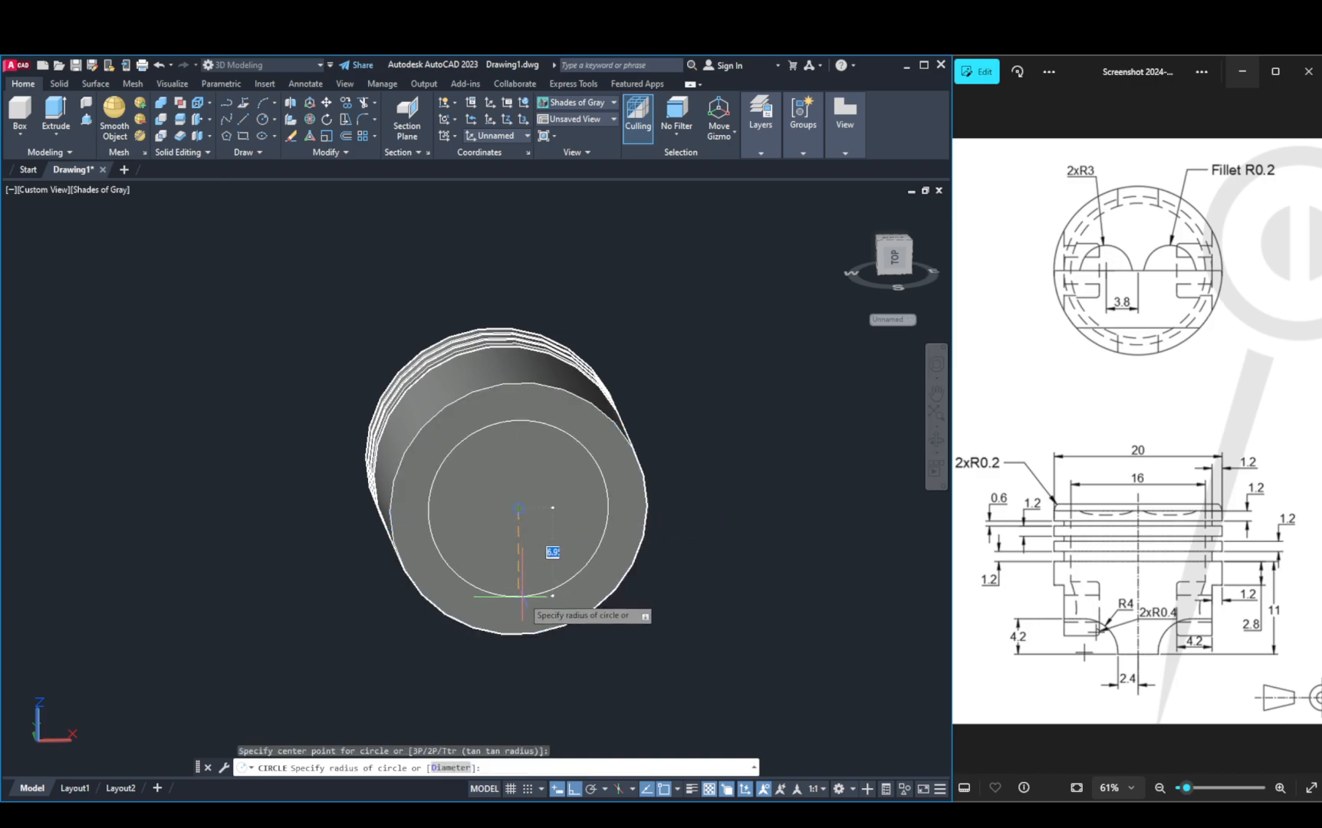
pyautogui.write('16')
pyautogui.press('Return')
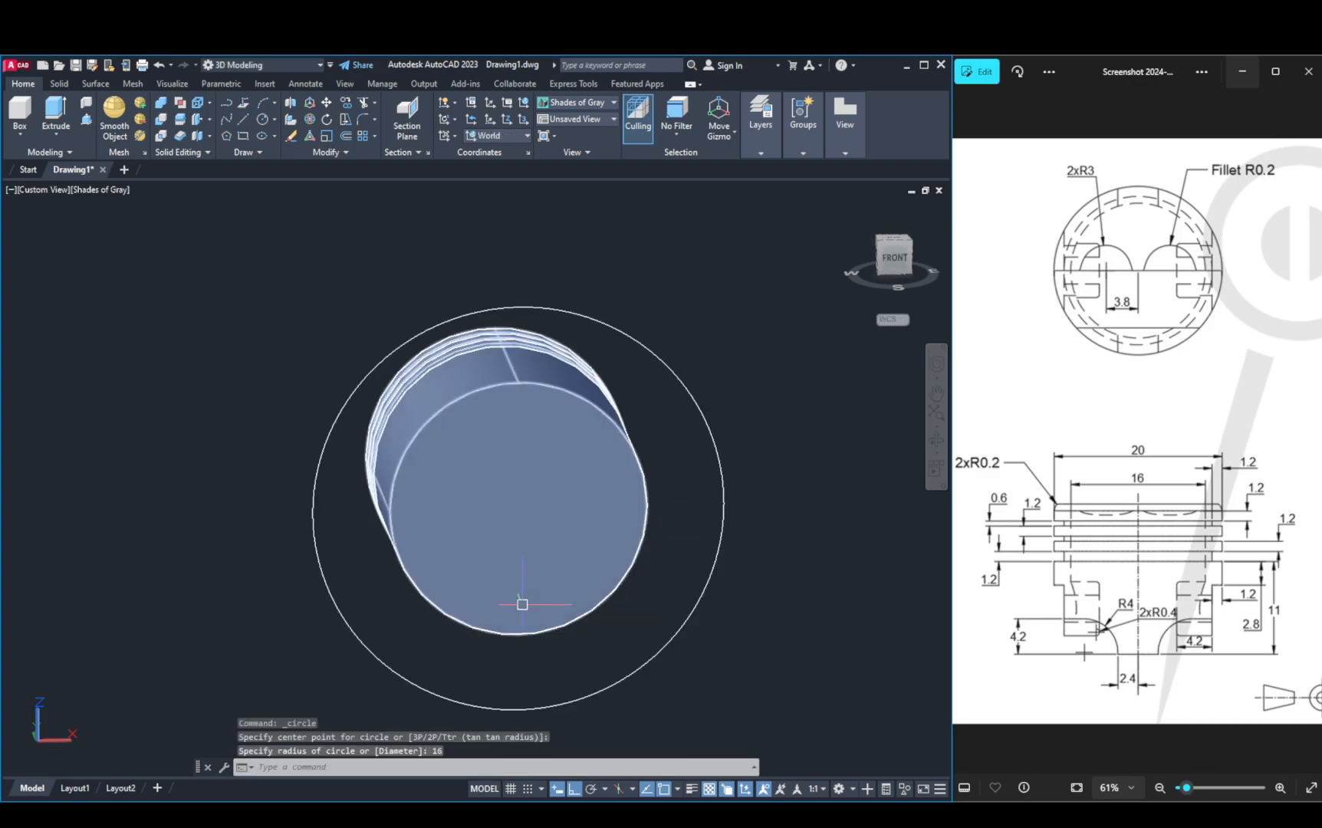
pyautogui.hotkey('ctrl', 'z')
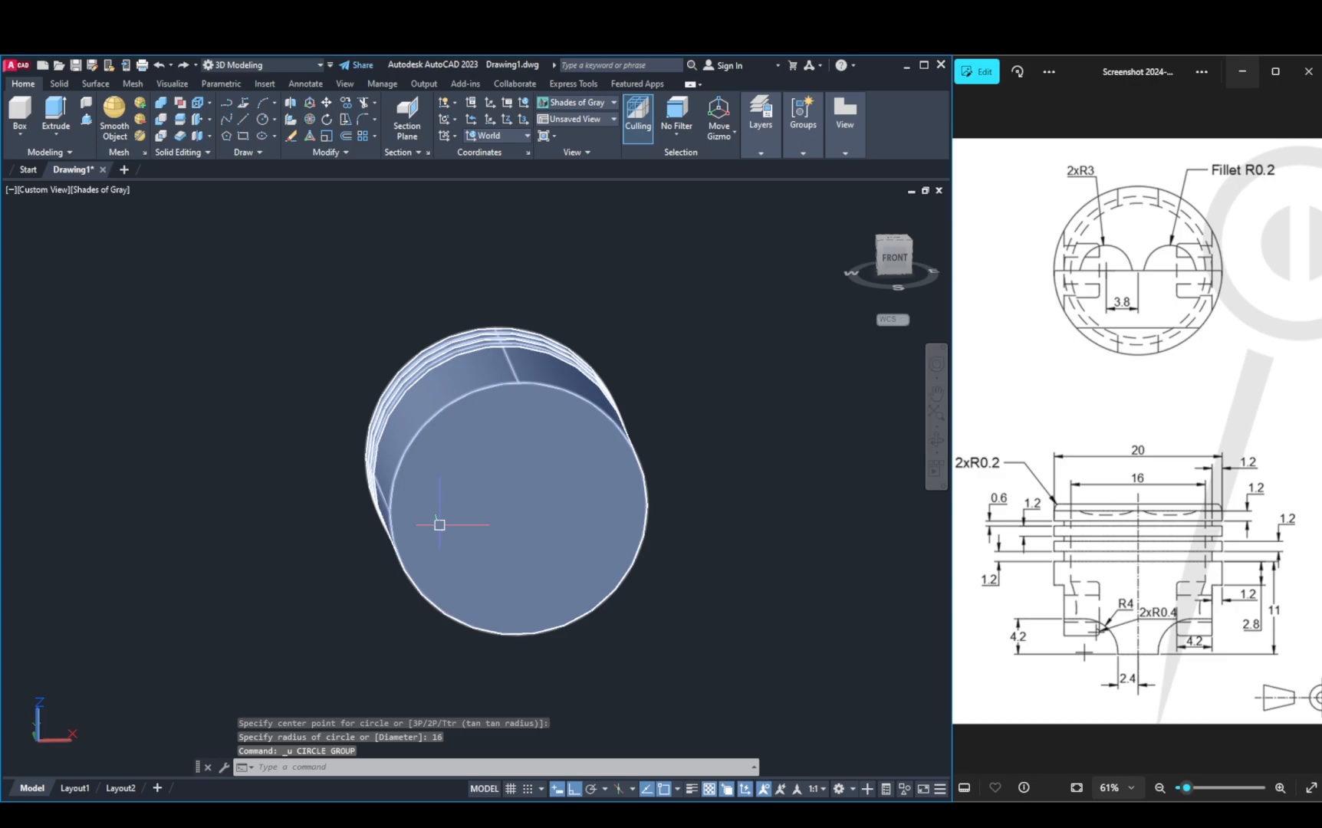
# Step: Draw a 16 mm diameter circle centred on the piston's flat skirt end face
pyautogui.write('c')
pyautogui.press('Return')
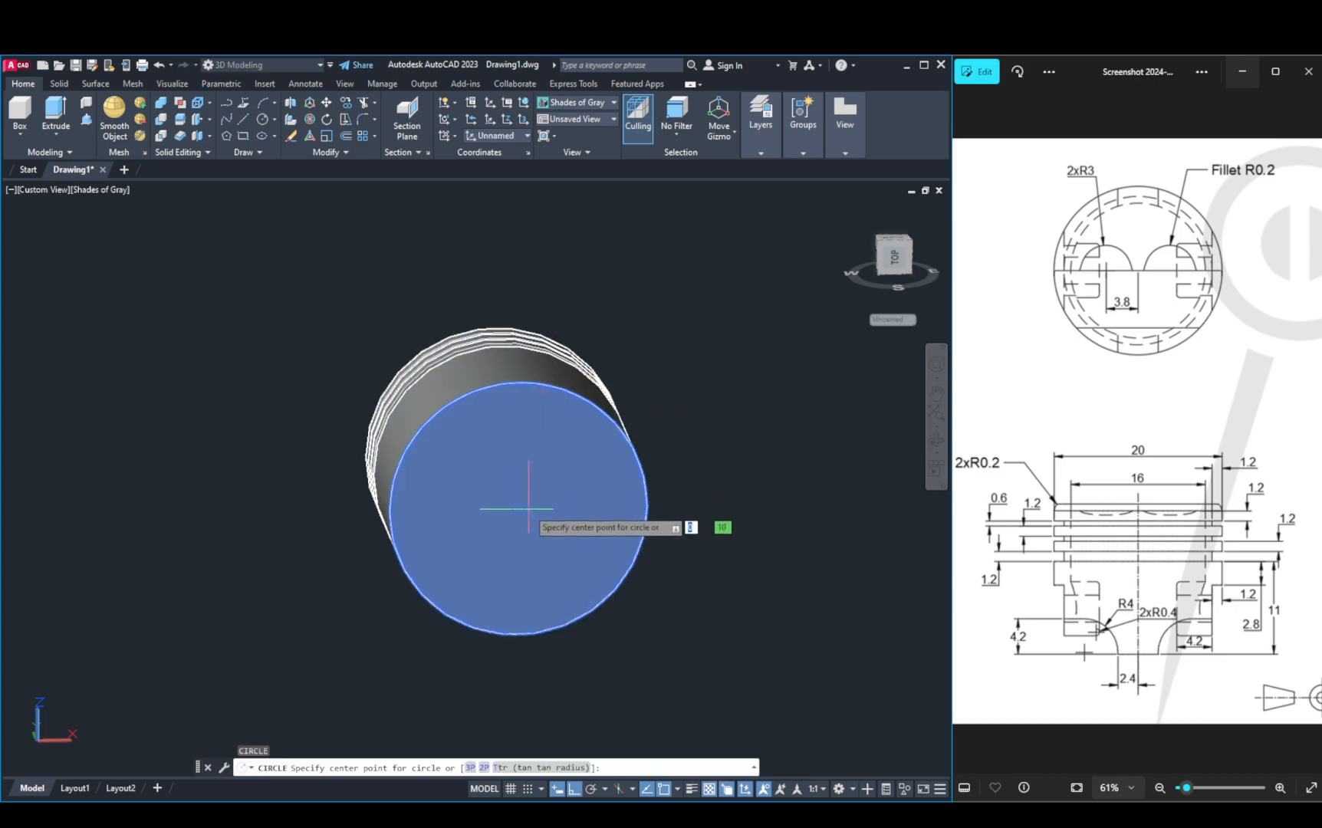
pyautogui.click(518, 508)
pyautogui.write('d')
pyautogui.press('Return')
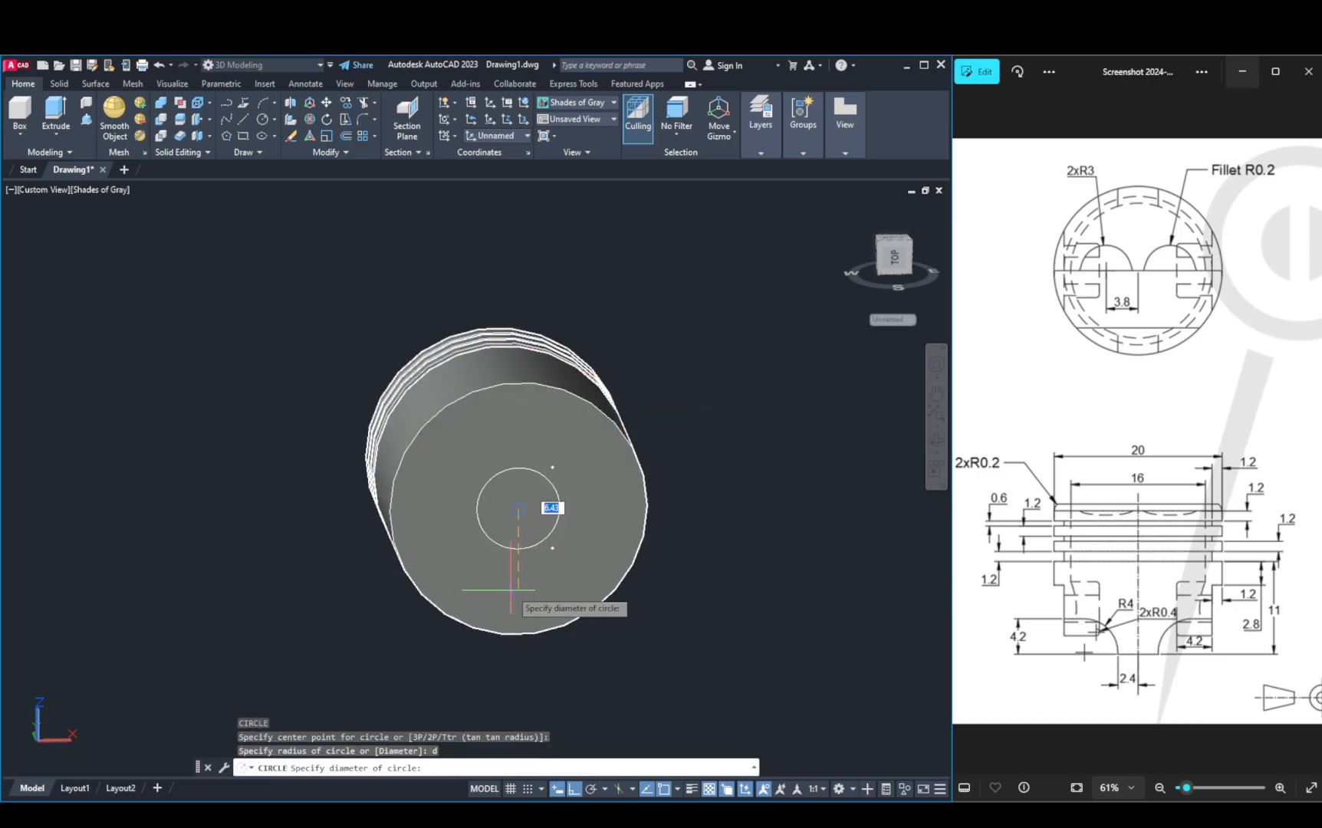
pyautogui.press('Return')
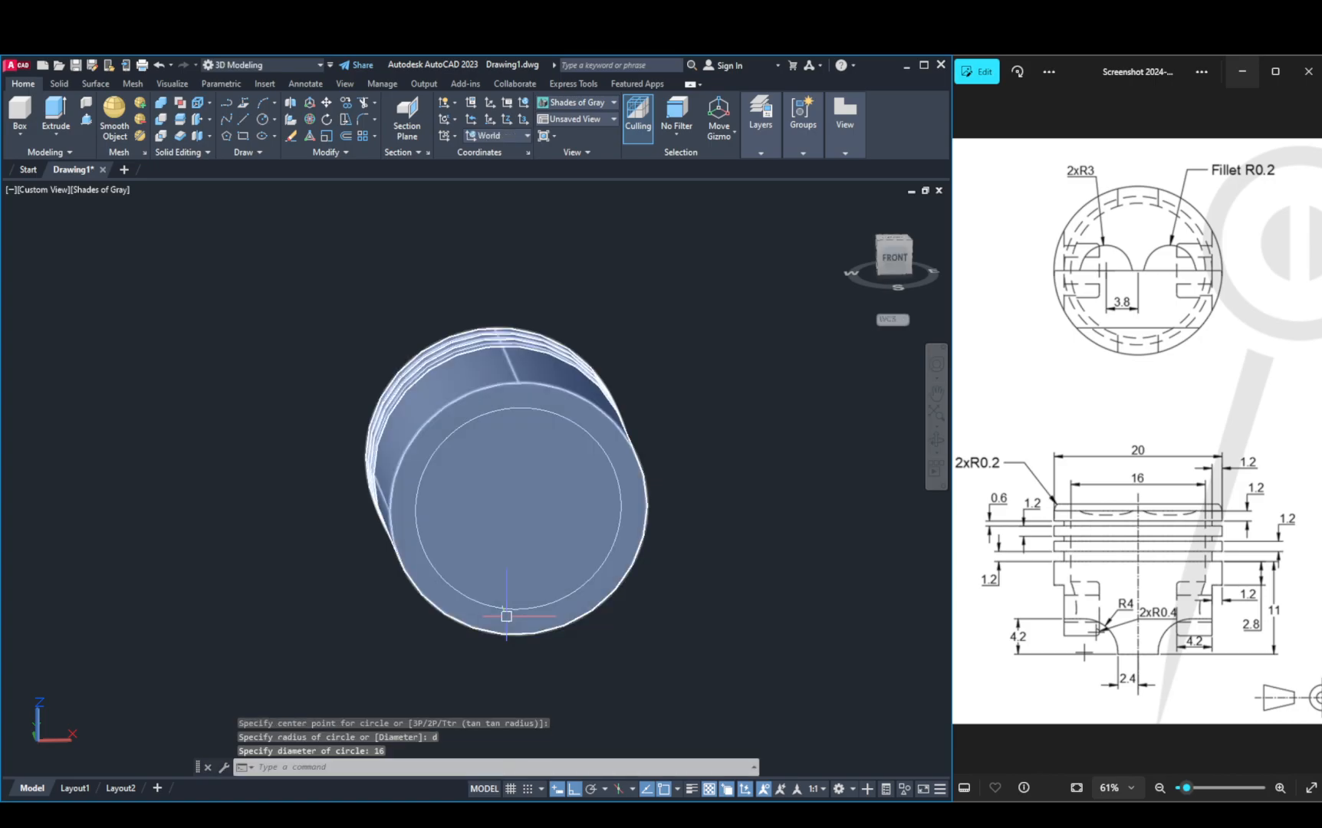
# Step: Press-pull the 16 mm circle into the piston up to the second land's upper edge, and switch to the Bottom view
pyautogui.click(83, 121)
pyautogui.click(549, 508)
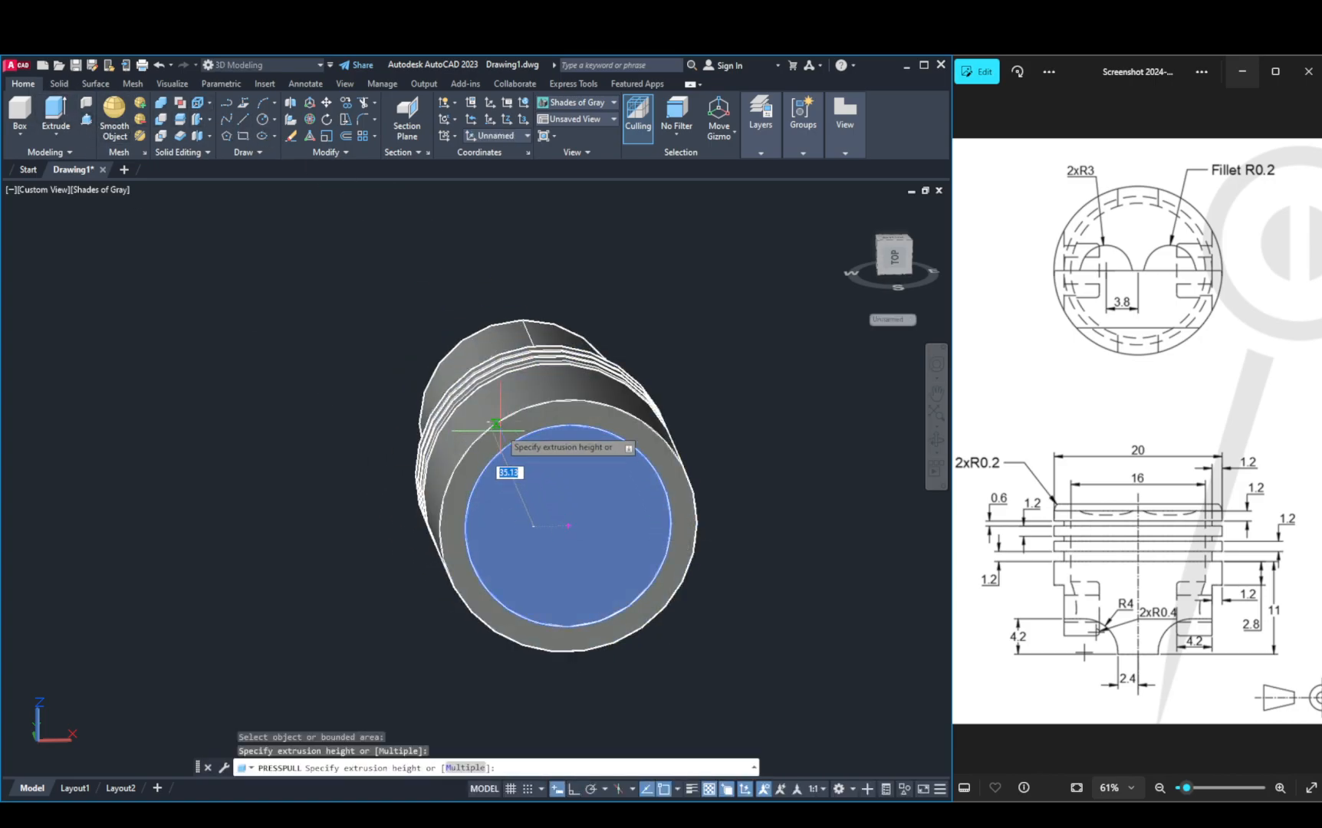
pyautogui.keyDown('shift'); pyautogui.moveTo(476, 379); pyautogui.dragTo(468, 498, button='middle'); pyautogui.keyUp('shift')
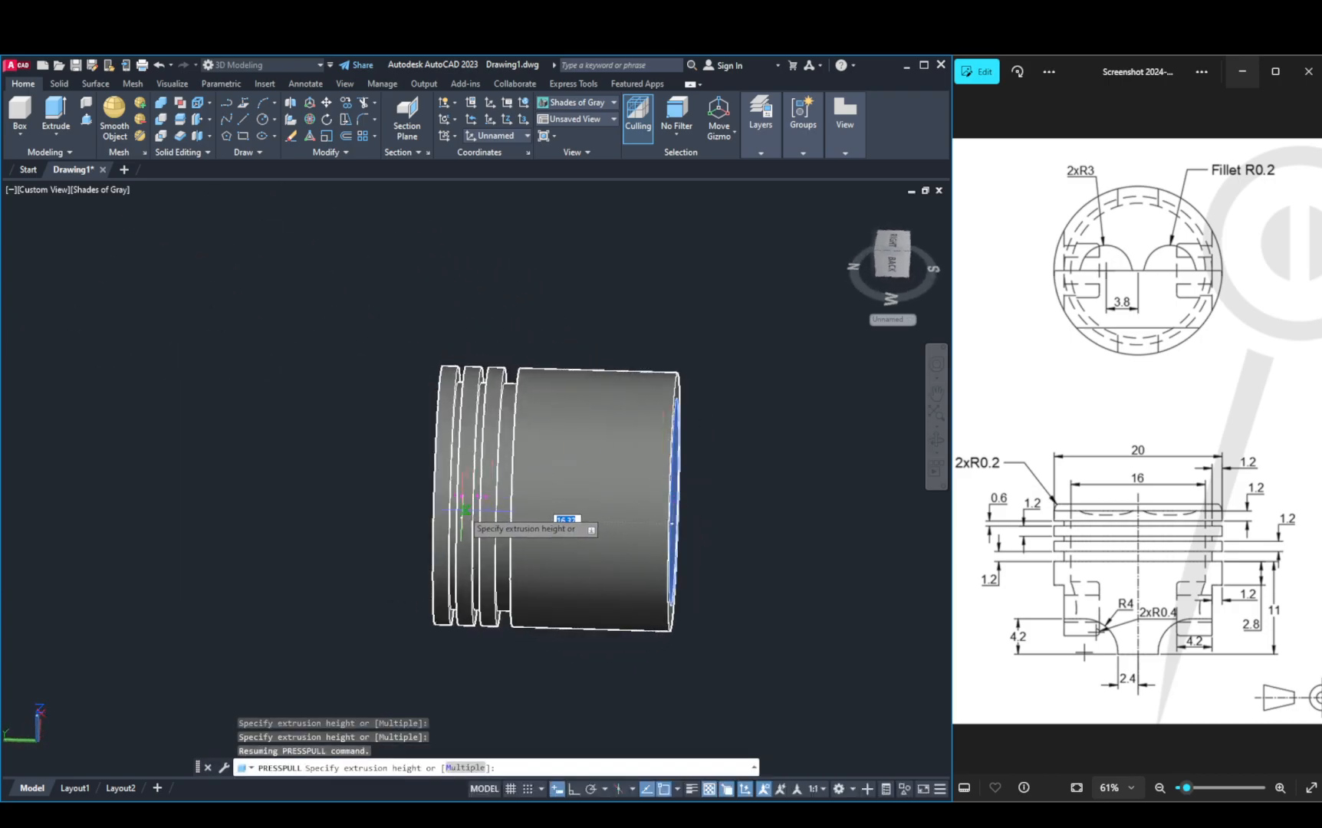
pyautogui.scroll(5, 462, 496)
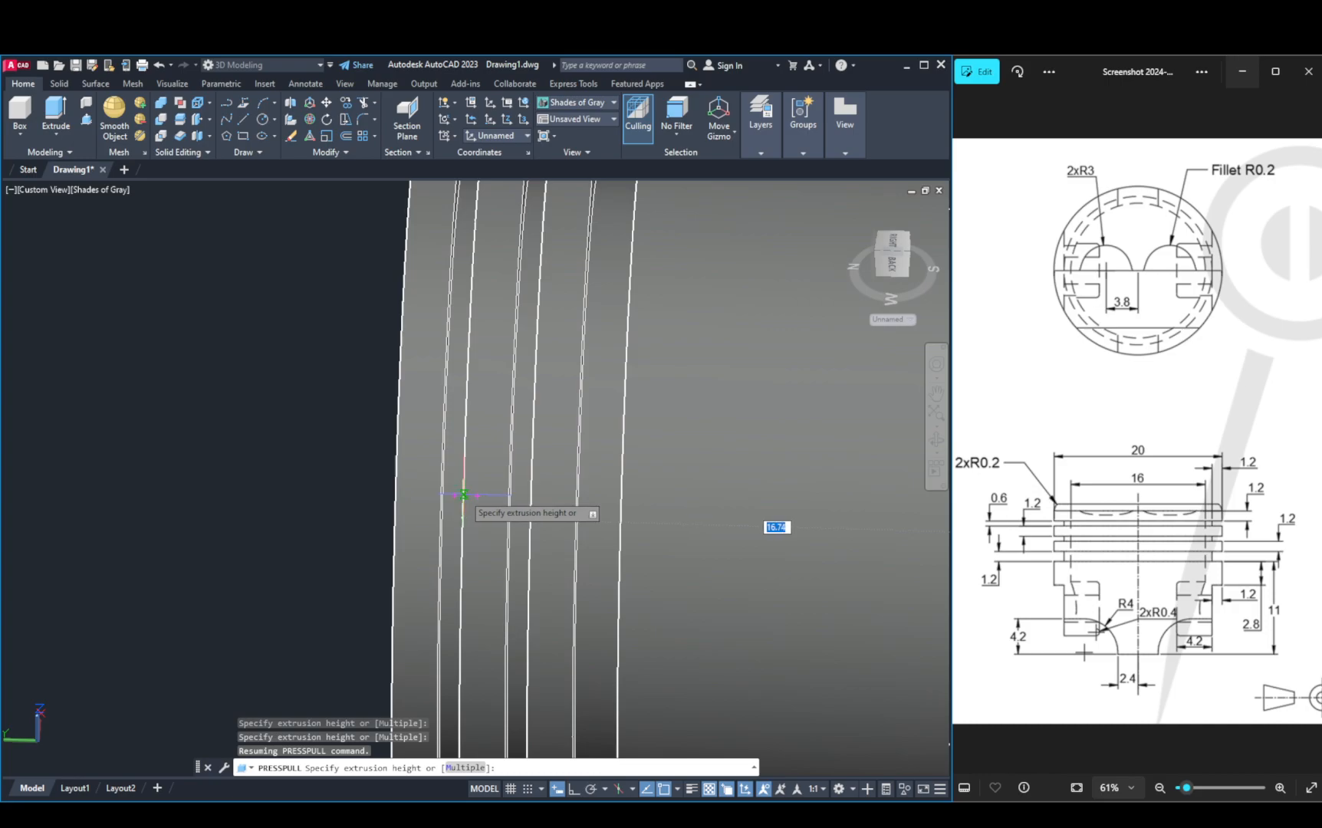
pyautogui.click(463, 496)
pyautogui.scroll(-5, 543, 510)
pyautogui.keyDown('shift'); pyautogui.moveTo(452, 526); pyautogui.dragTo(558, 458, button='middle'); pyautogui.keyUp('shift')
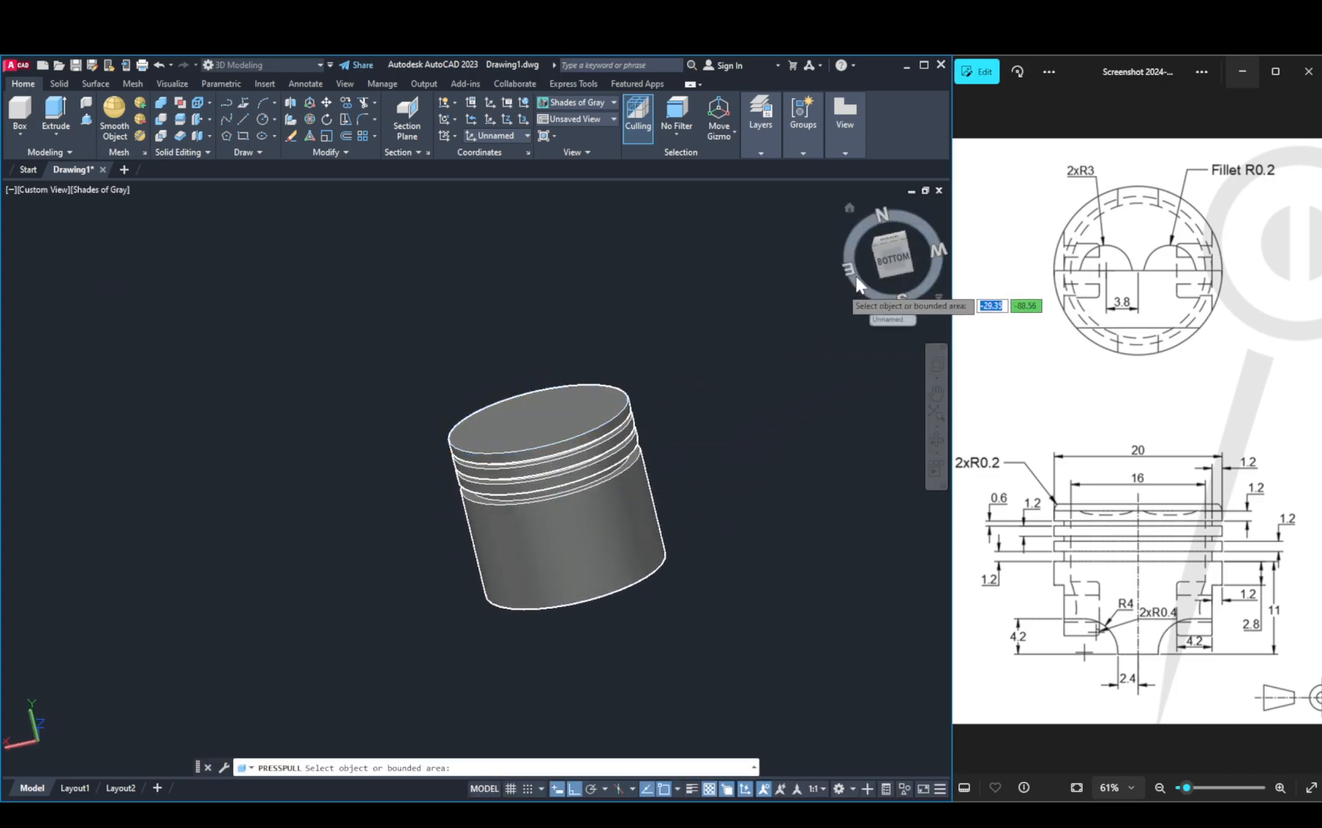
pyautogui.click(884, 258)
pyautogui.scroll(-4, 690, 521)
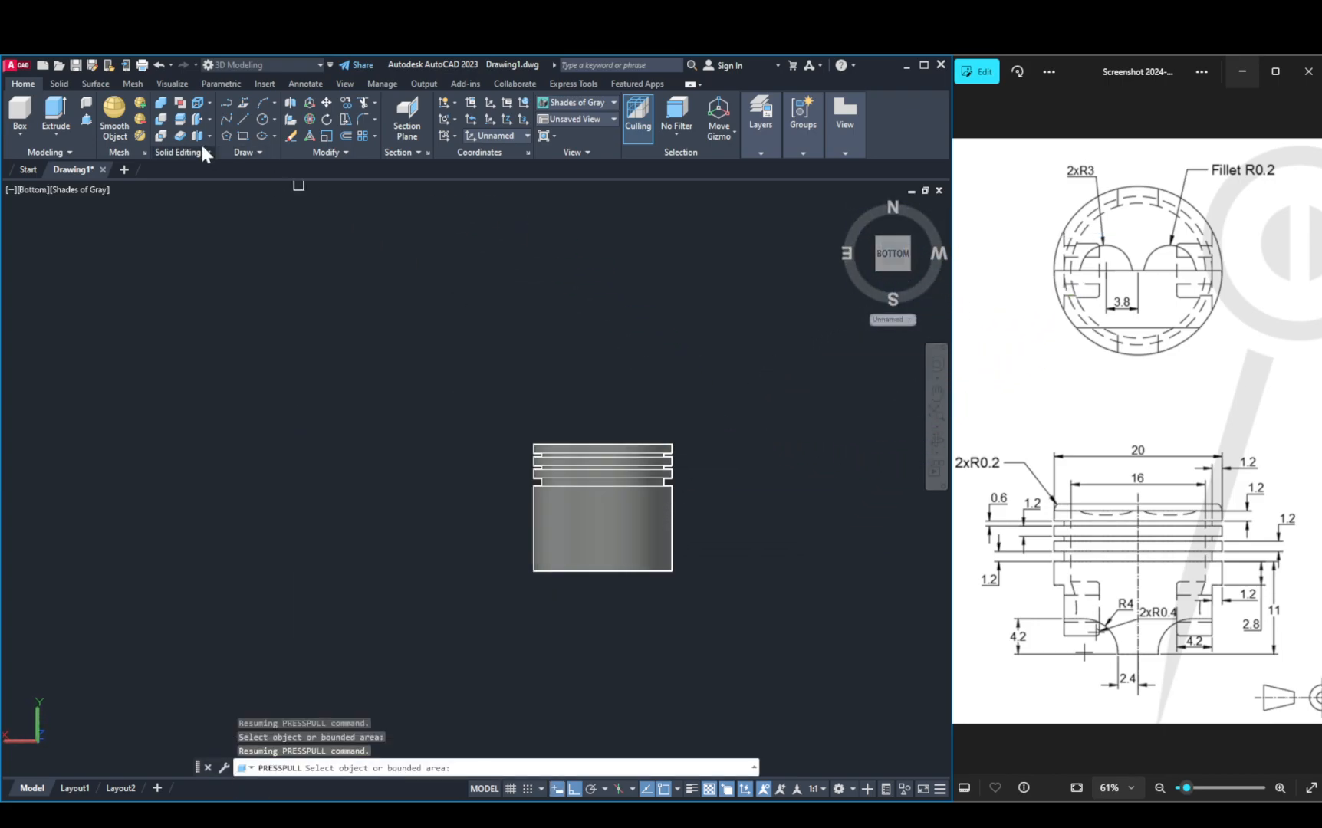
pyautogui.click(239, 120)
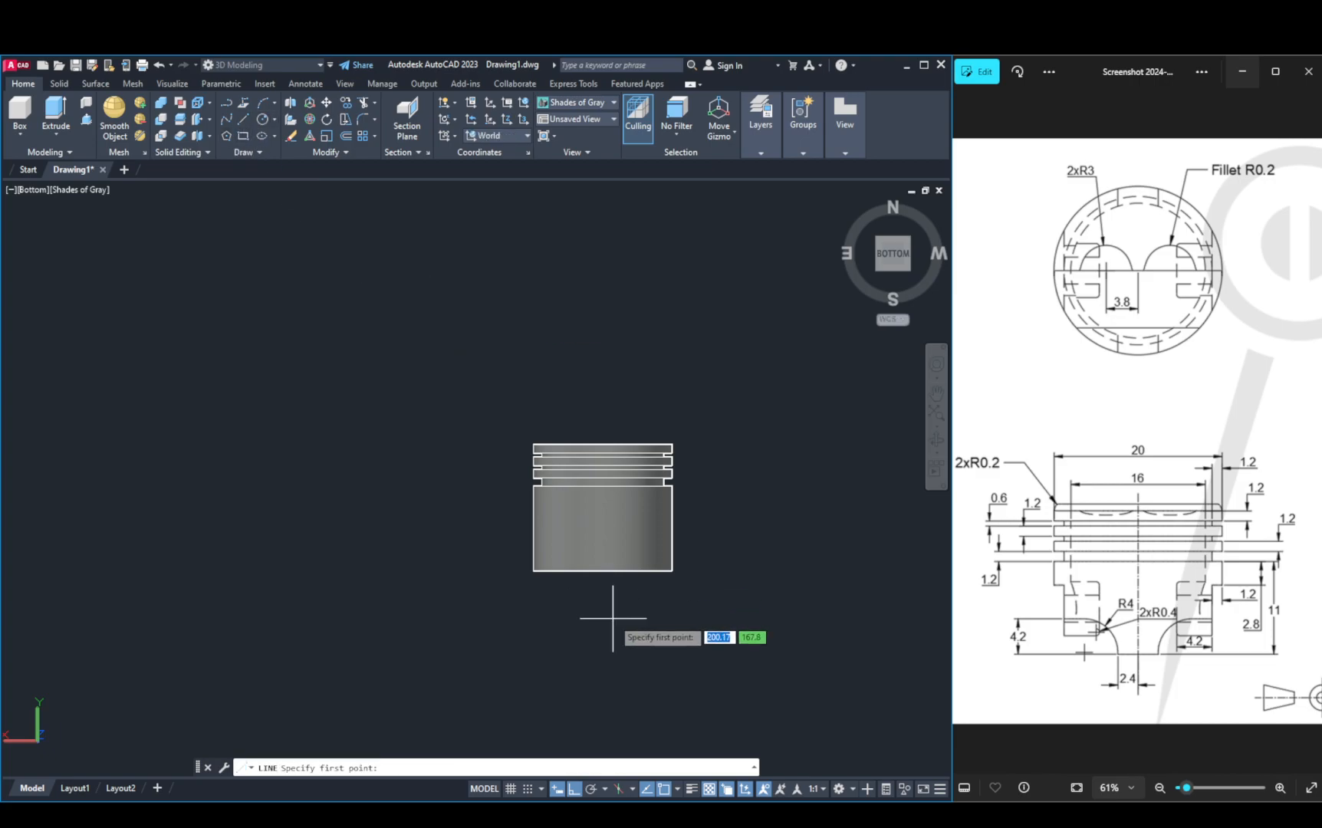
pyautogui.click(603, 570)
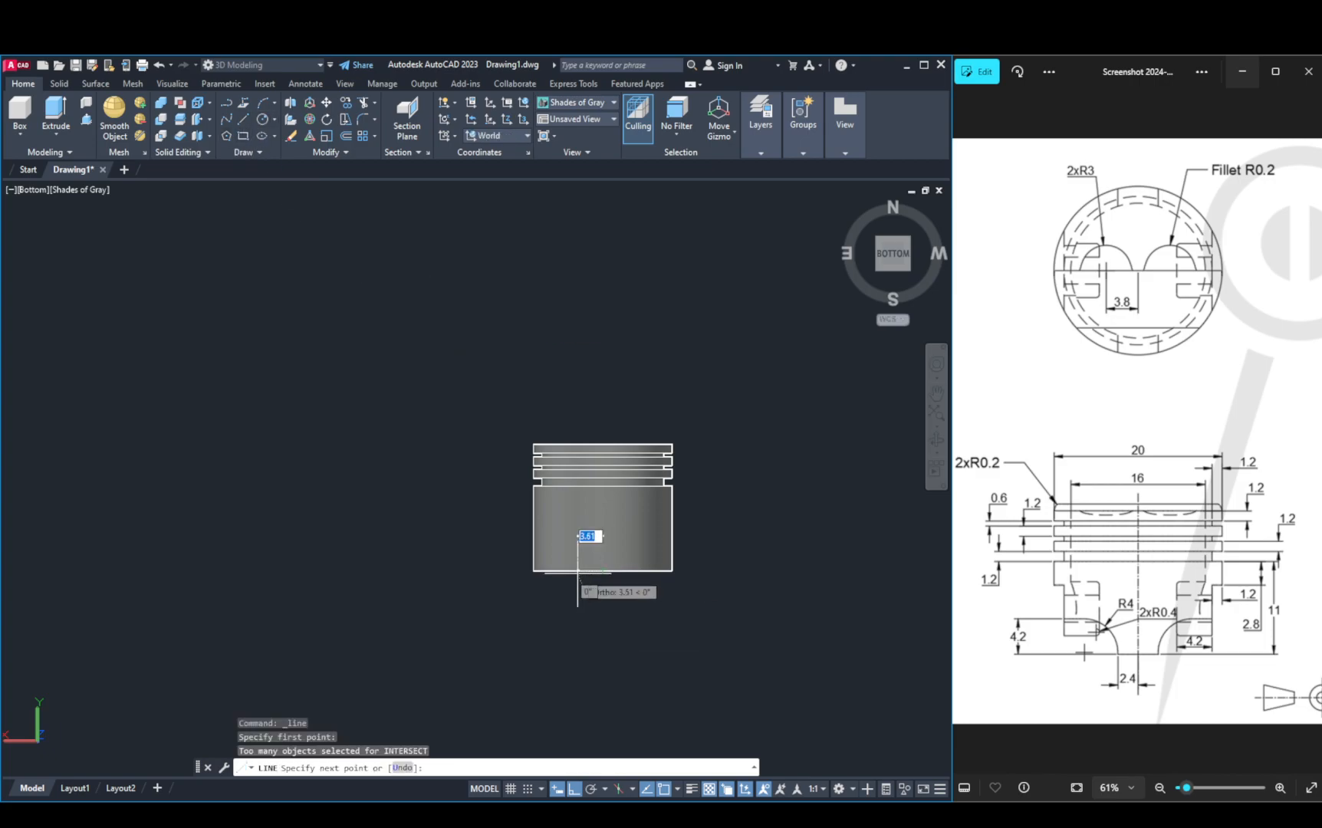
pyautogui.scroll(2, 579, 571)
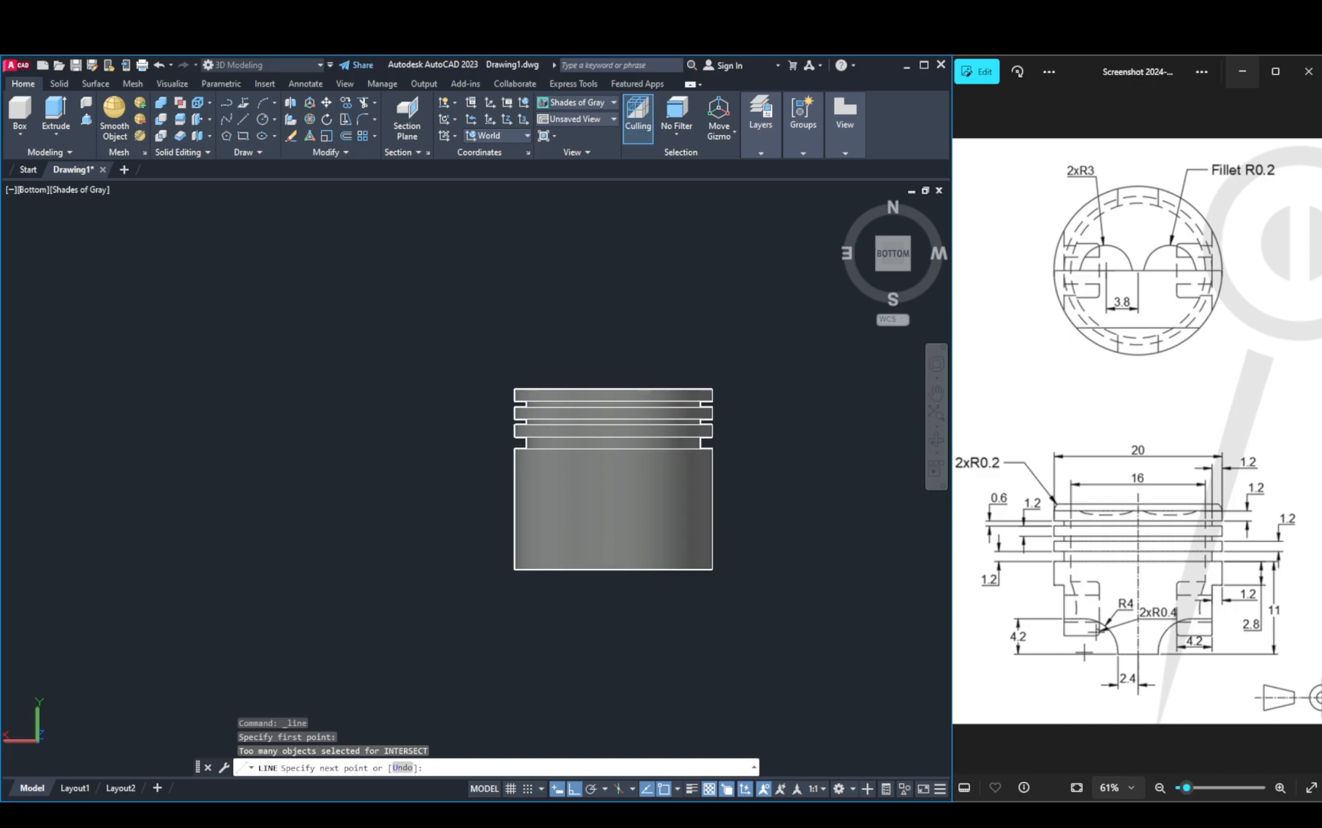
pyautogui.write('2.4')
pyautogui.press('Return')
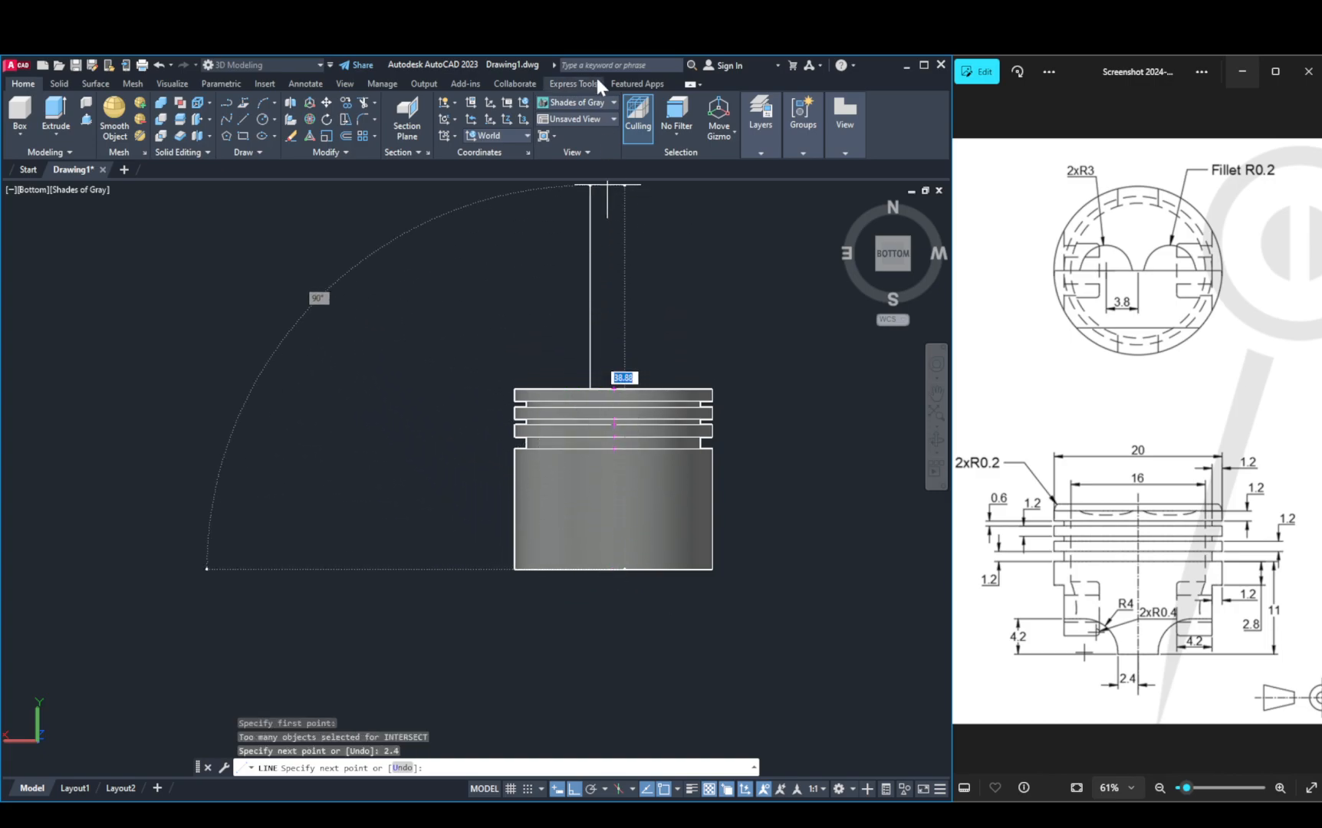
# Step: In 2D Wireframe, draw a line 2.4 mm outward from the bottom edge's midpoint, 4.2 mm up, about 12 mm outward, and close the box below the skirt
pyautogui.click(598, 101)
pyautogui.click(566, 127)
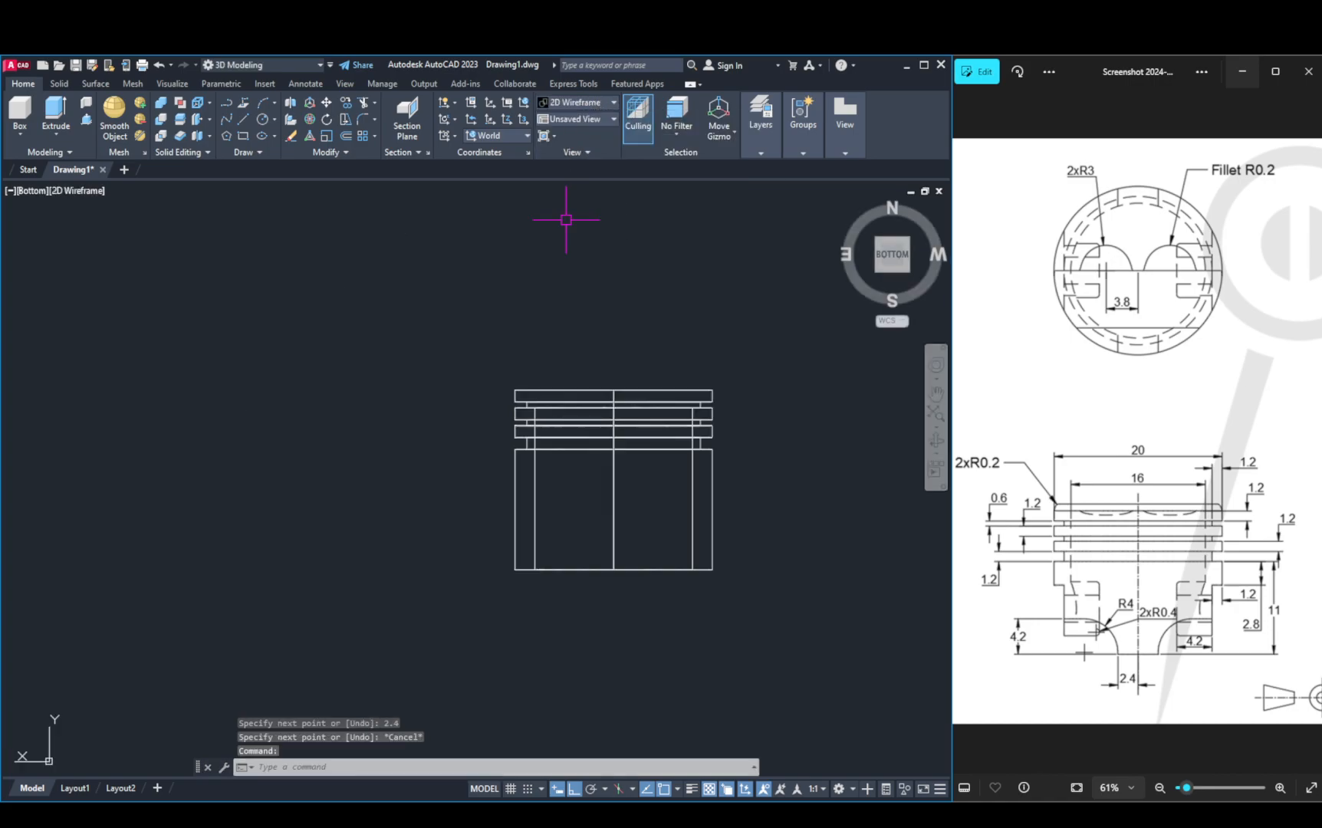
pyautogui.write('l')
pyautogui.press('space')
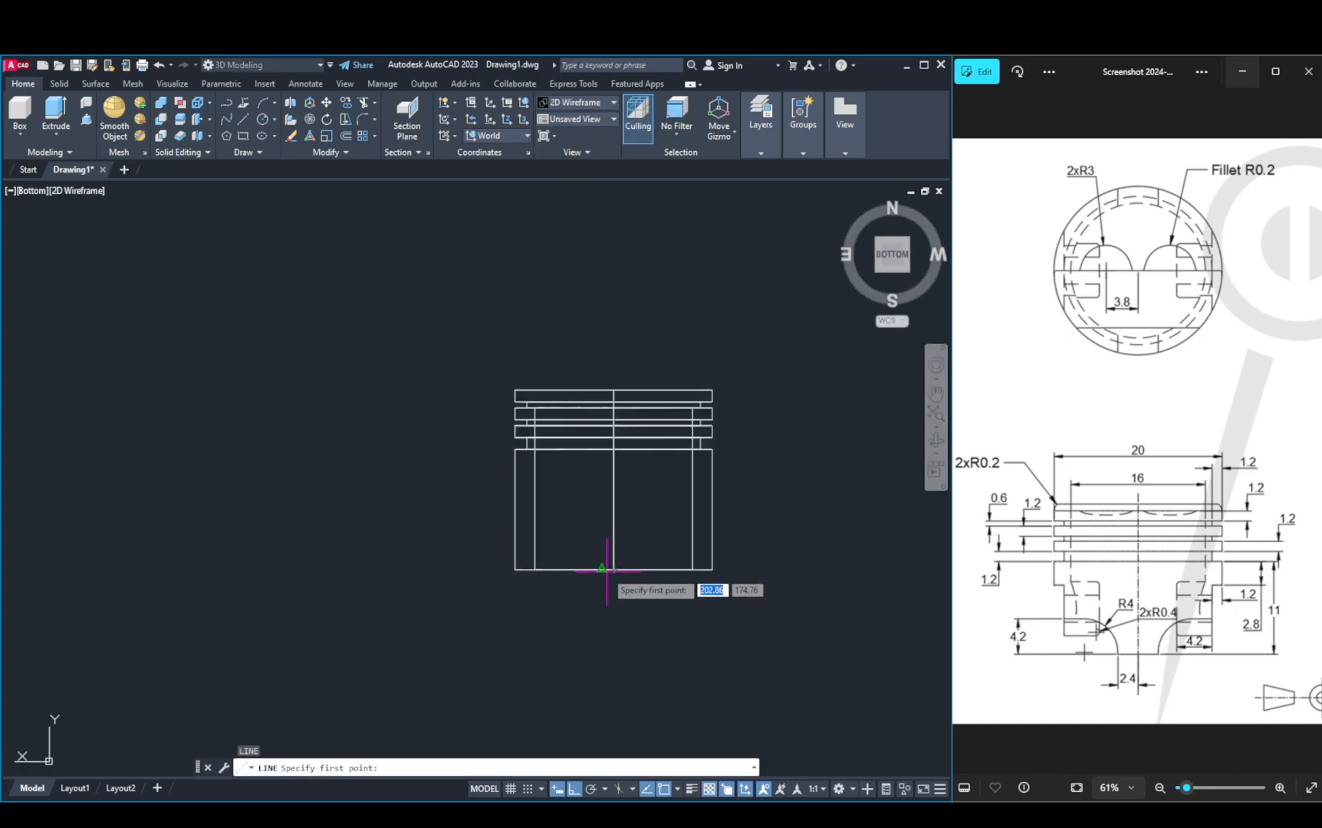
pyautogui.click(614, 569)
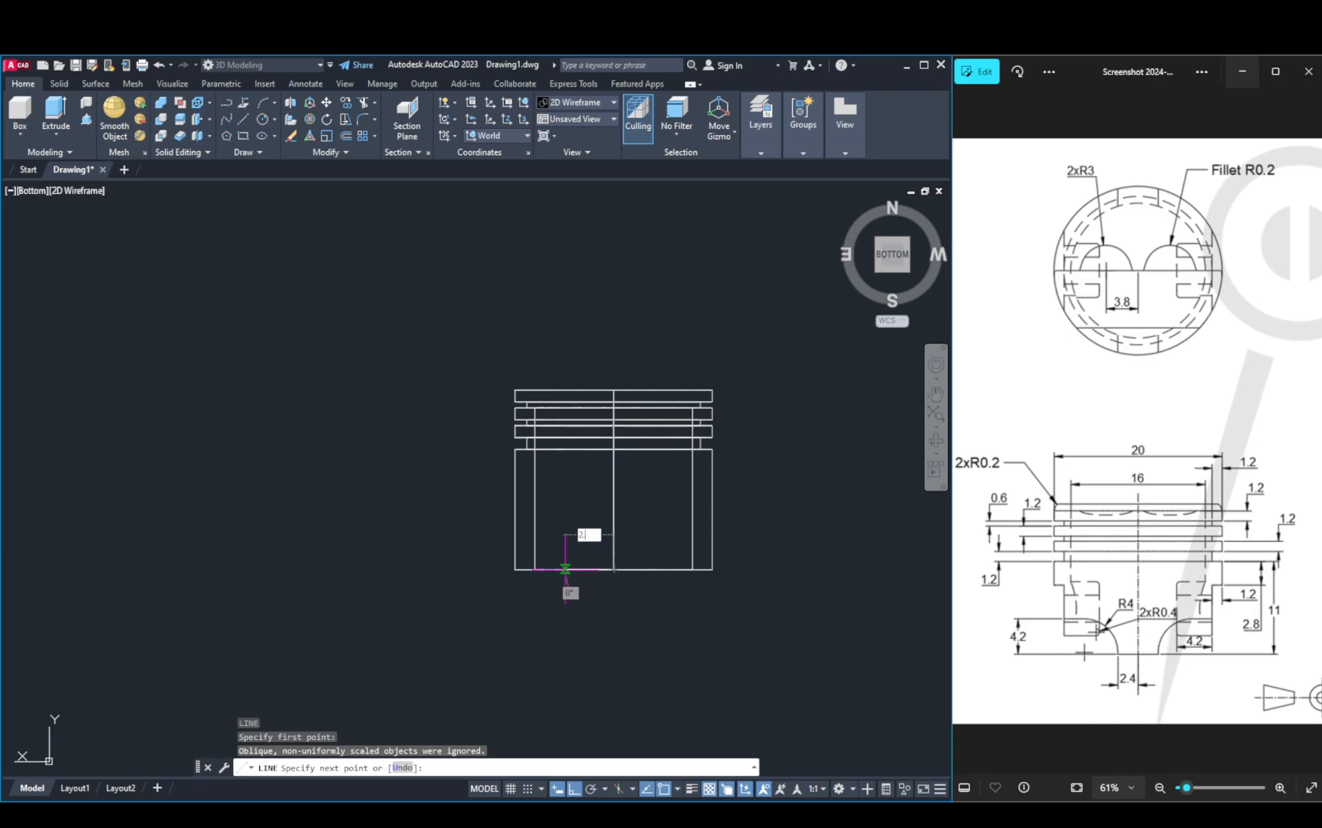
pyautogui.write('2.4')
pyautogui.press('Return')
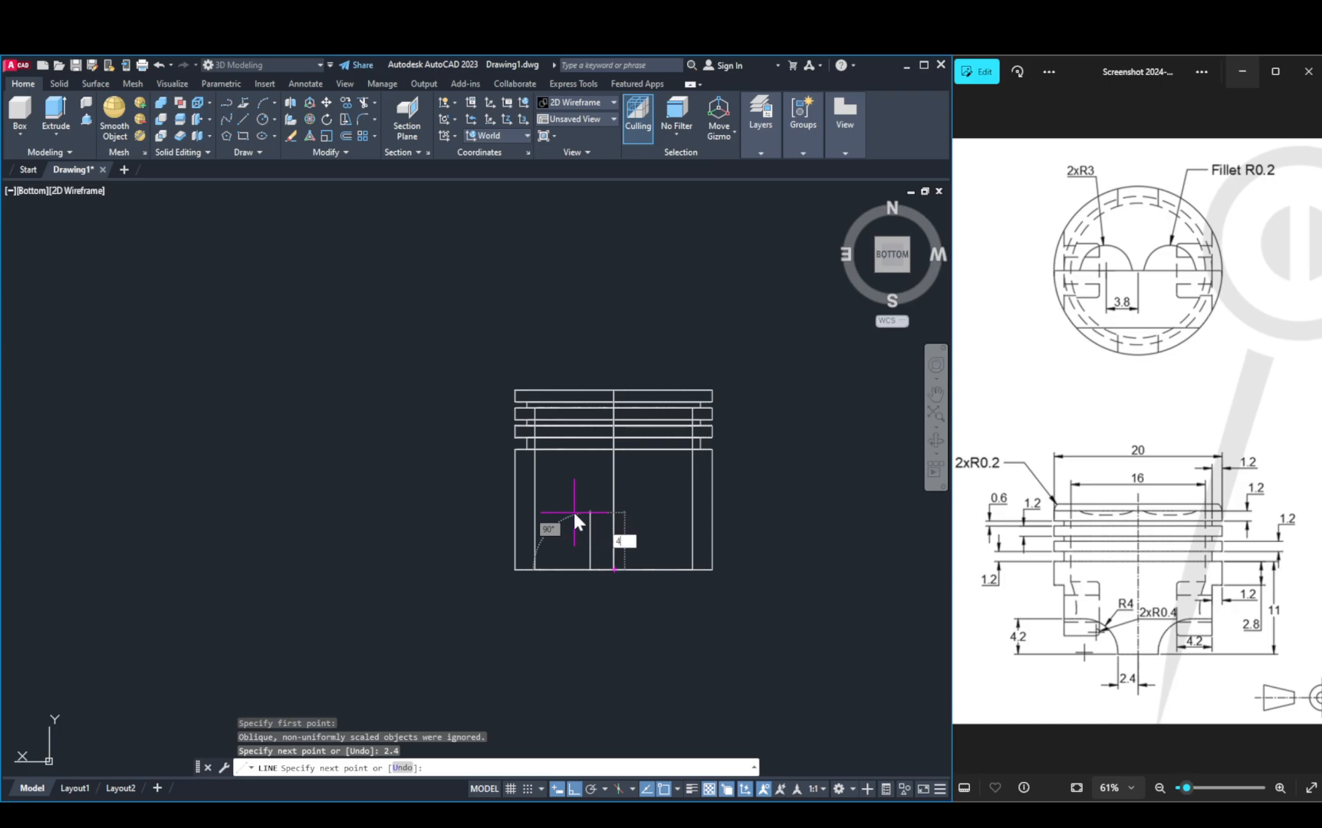
pyautogui.write('4.2')
pyautogui.press('Return')
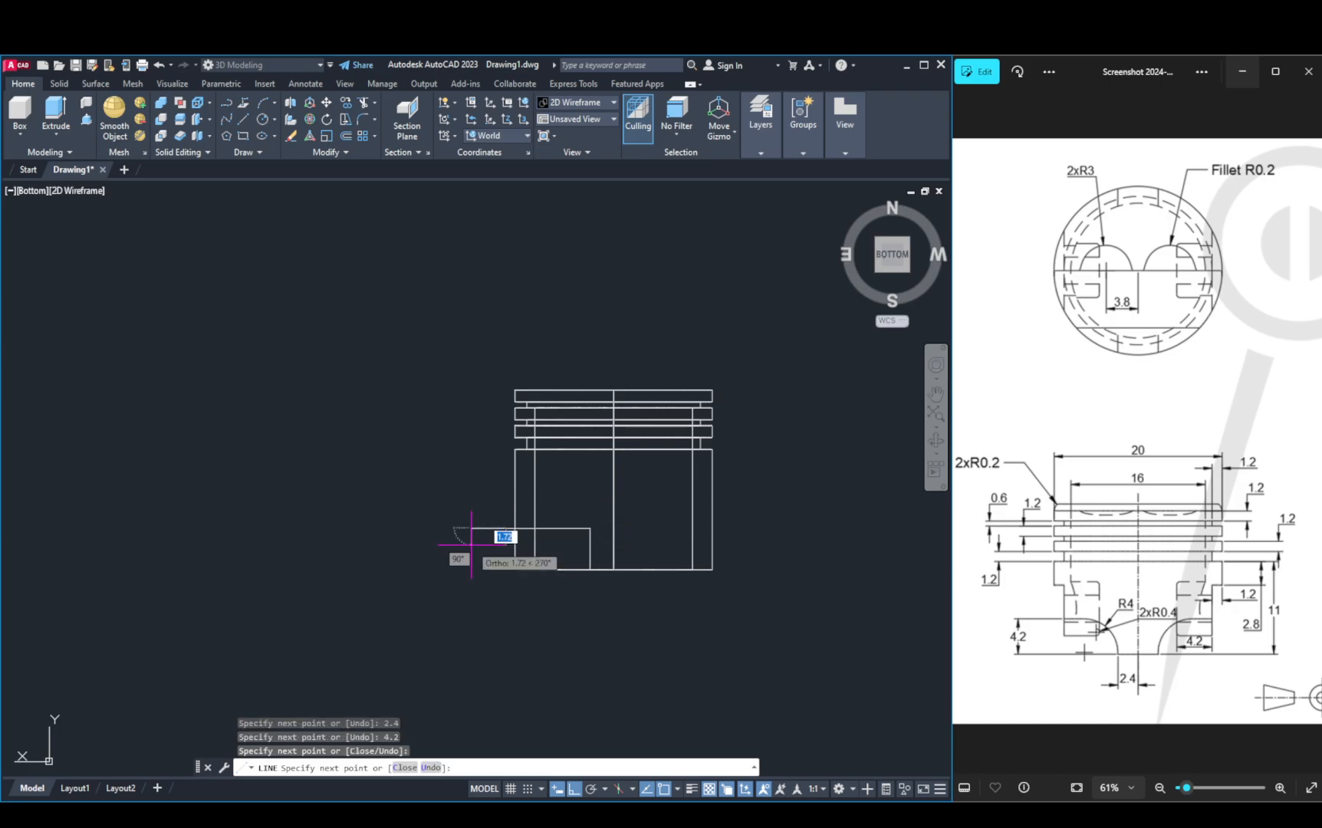
pyautogui.click(479, 616)
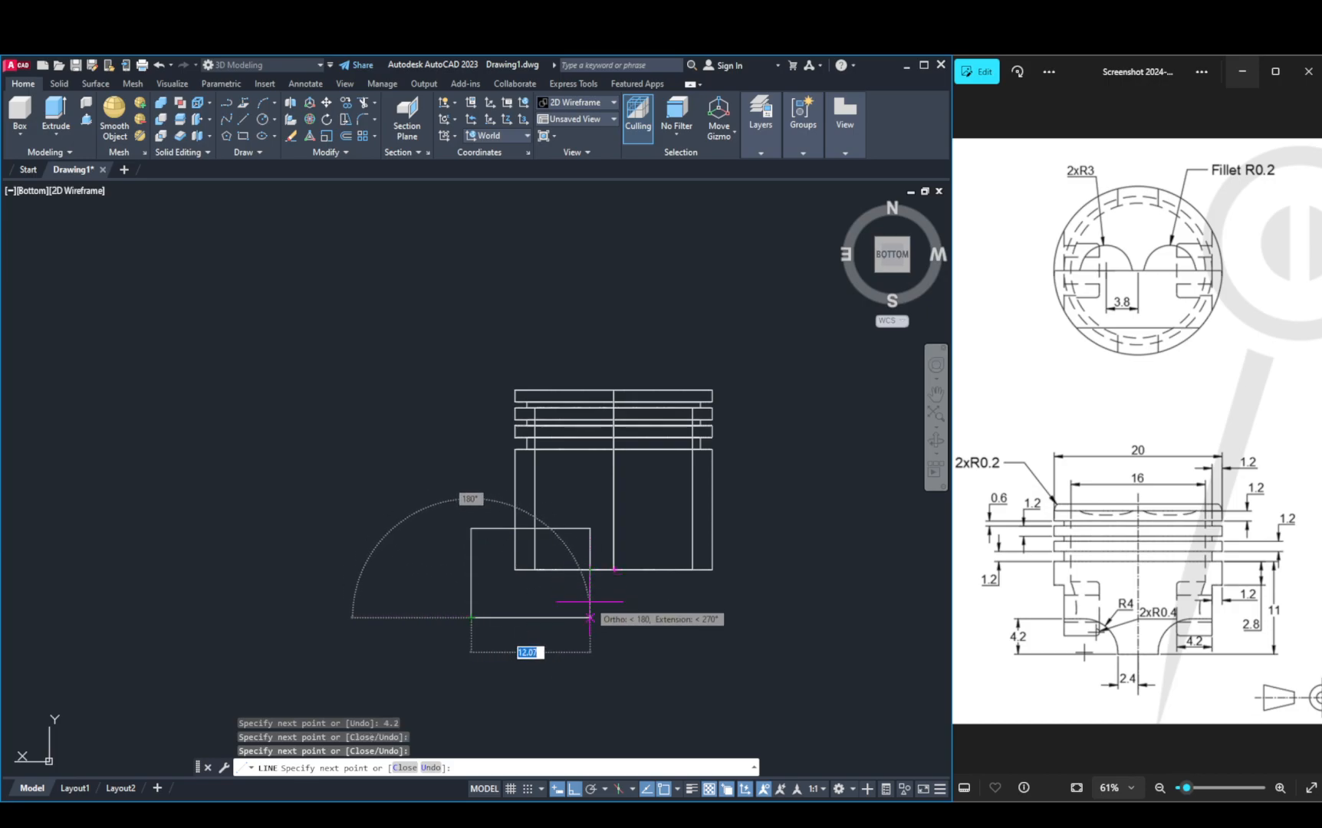
pyautogui.click(590, 617)
pyautogui.press('Escape')
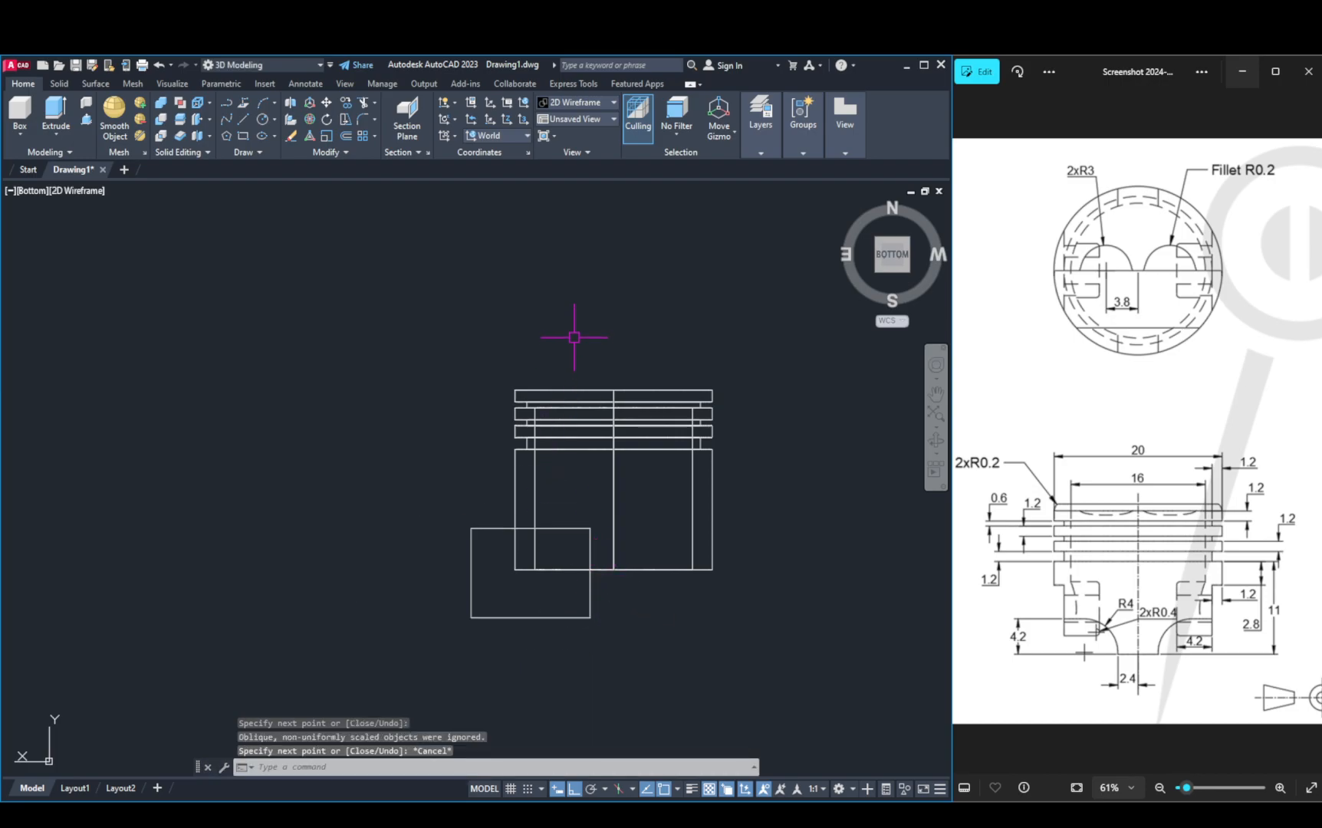
# Step: Fillet the box's upper inner corner inside the skirt with a 4 mm radius
pyautogui.write('f')
pyautogui.press('Return')
pyautogui.write('r')
pyautogui.press('Return')
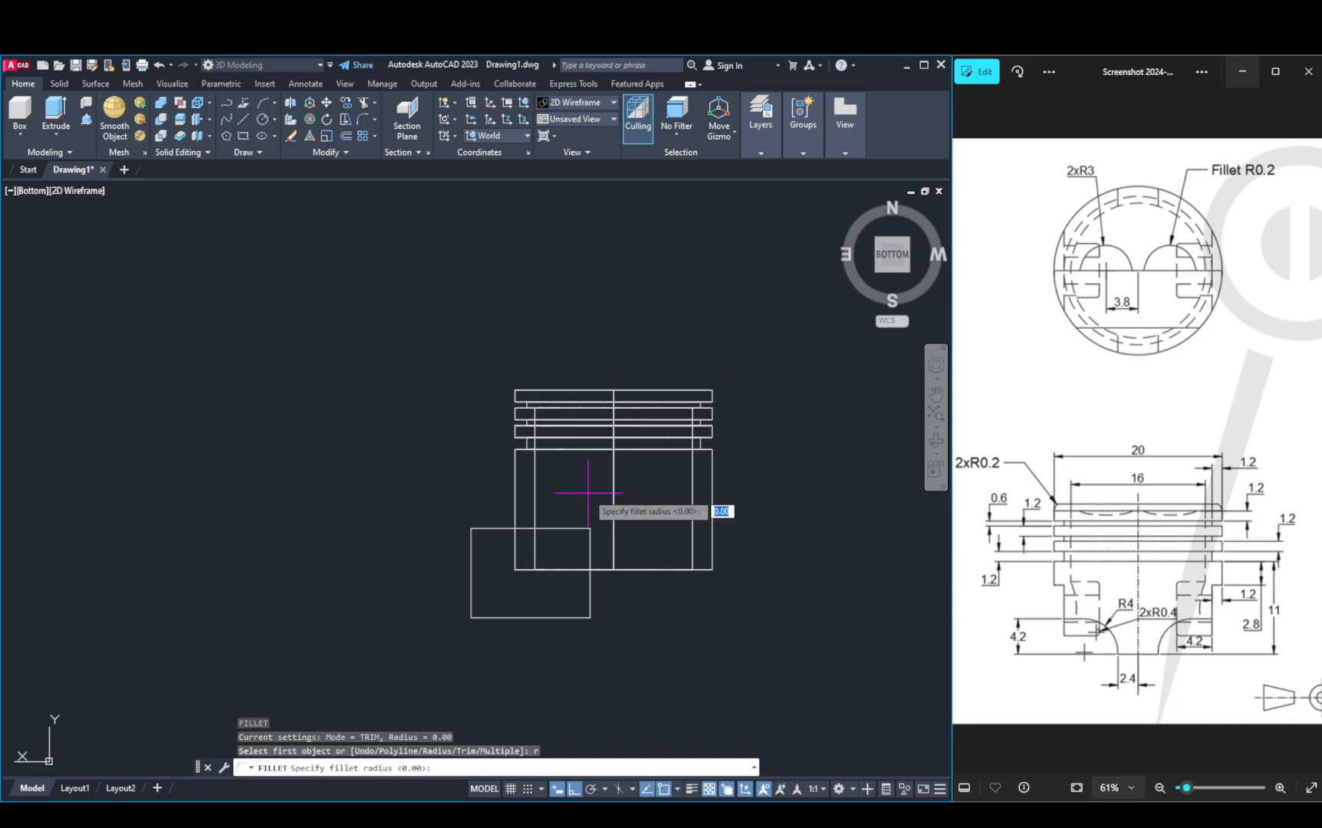
pyautogui.write('4')
pyautogui.press('Return')
pyautogui.click(570, 528)
pyautogui.click(595, 542)
pyautogui.click(590, 541)
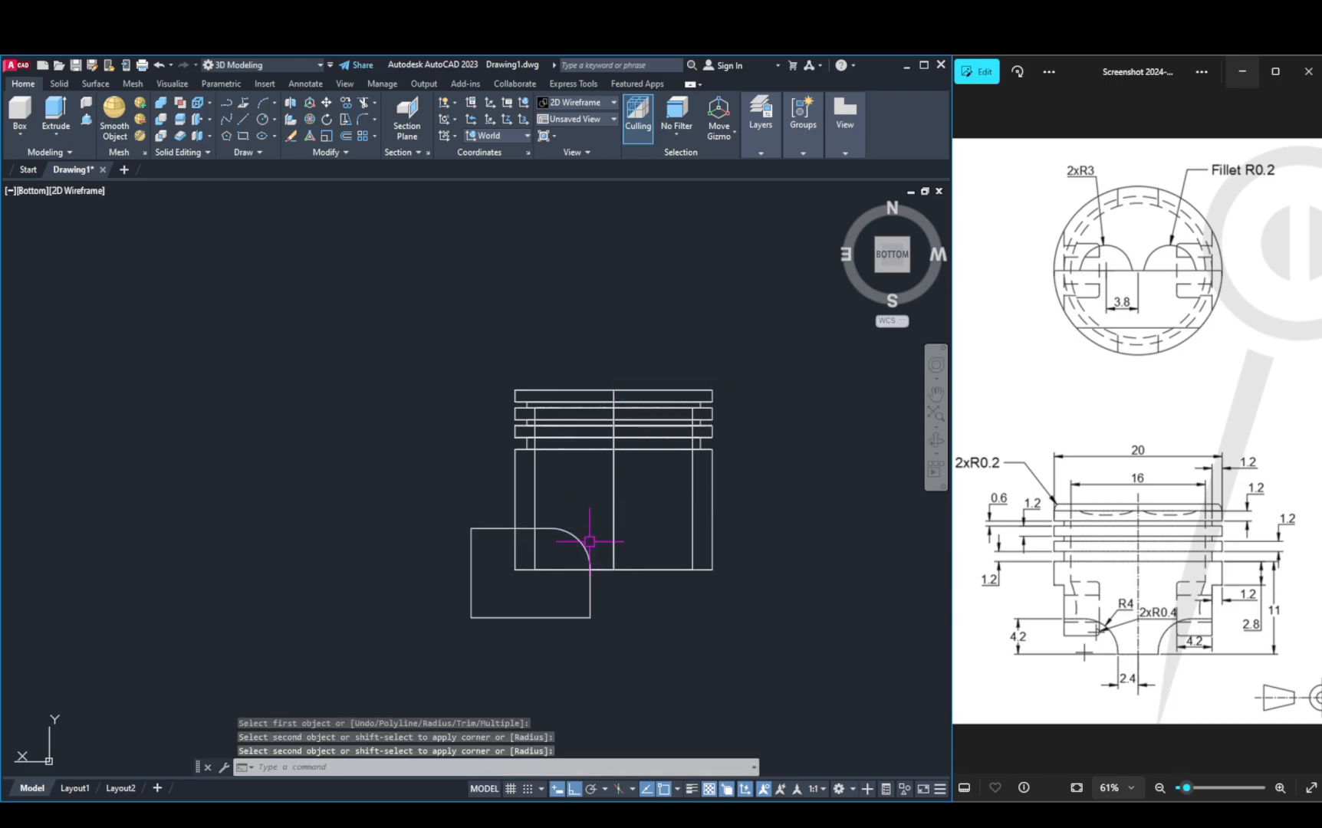
pyautogui.press('Escape')
pyautogui.press('Escape')
# Step: Join the filleted recess outline's lines and arc at the skirt's lower corner into one closed polyline
pyautogui.click(591, 582)
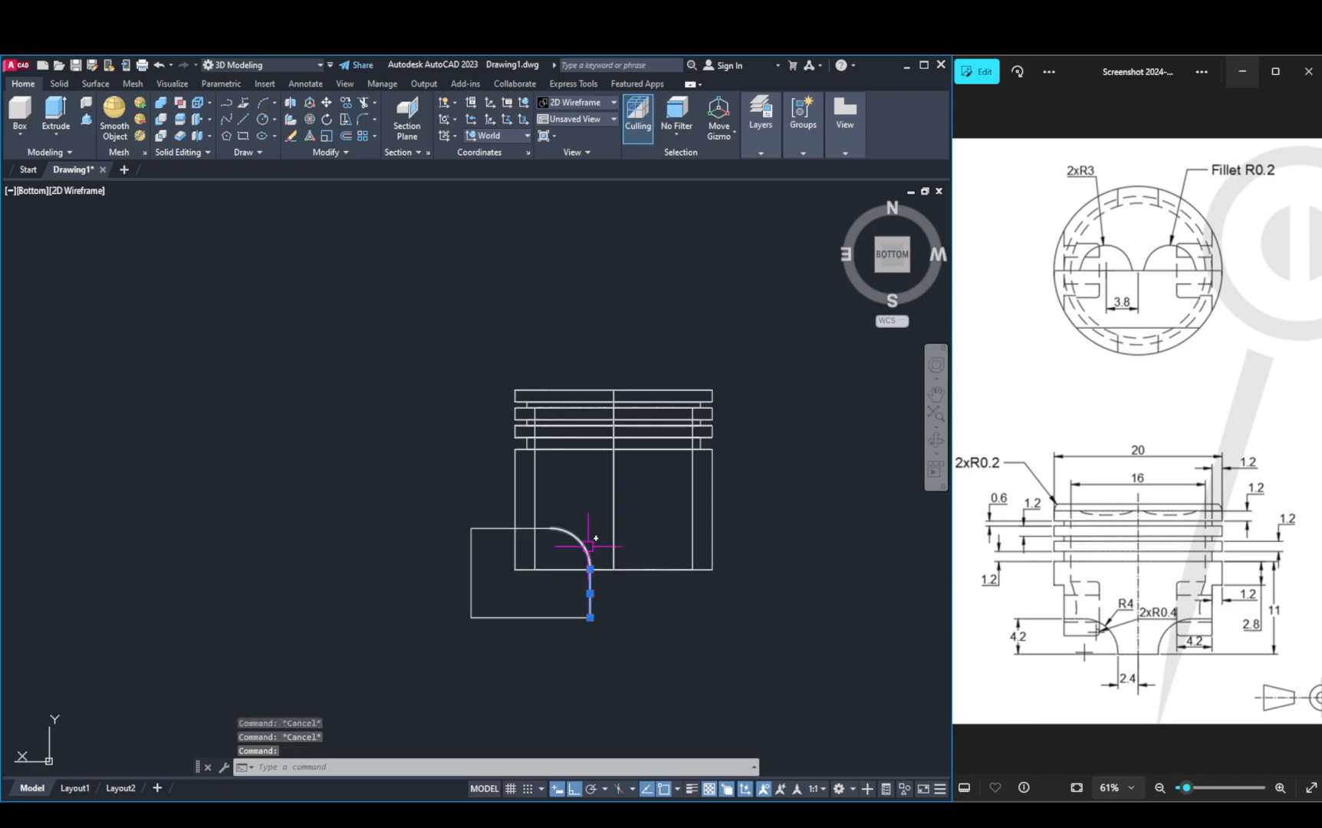
pyautogui.click(535, 529)
pyautogui.click(471, 581)
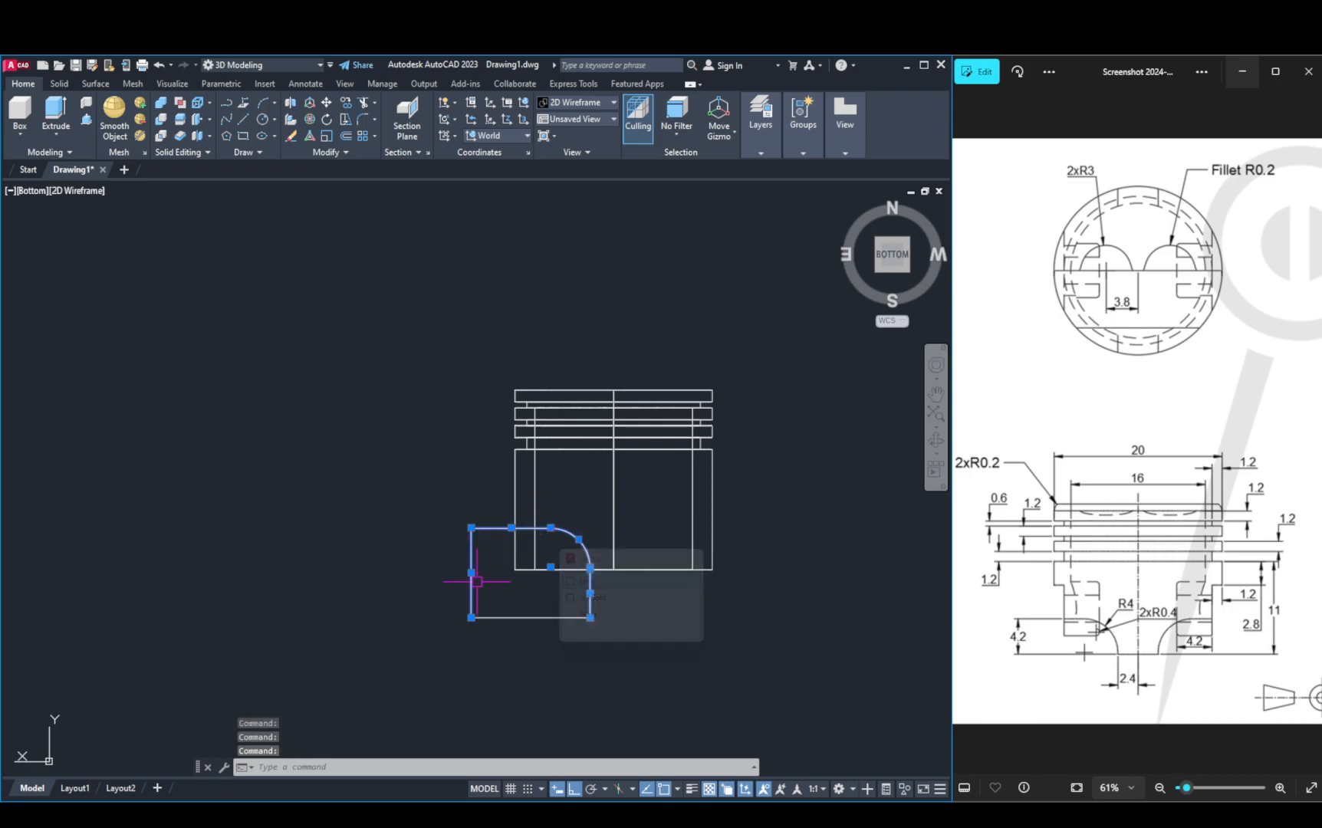
pyautogui.scroll(8, 536, 583)
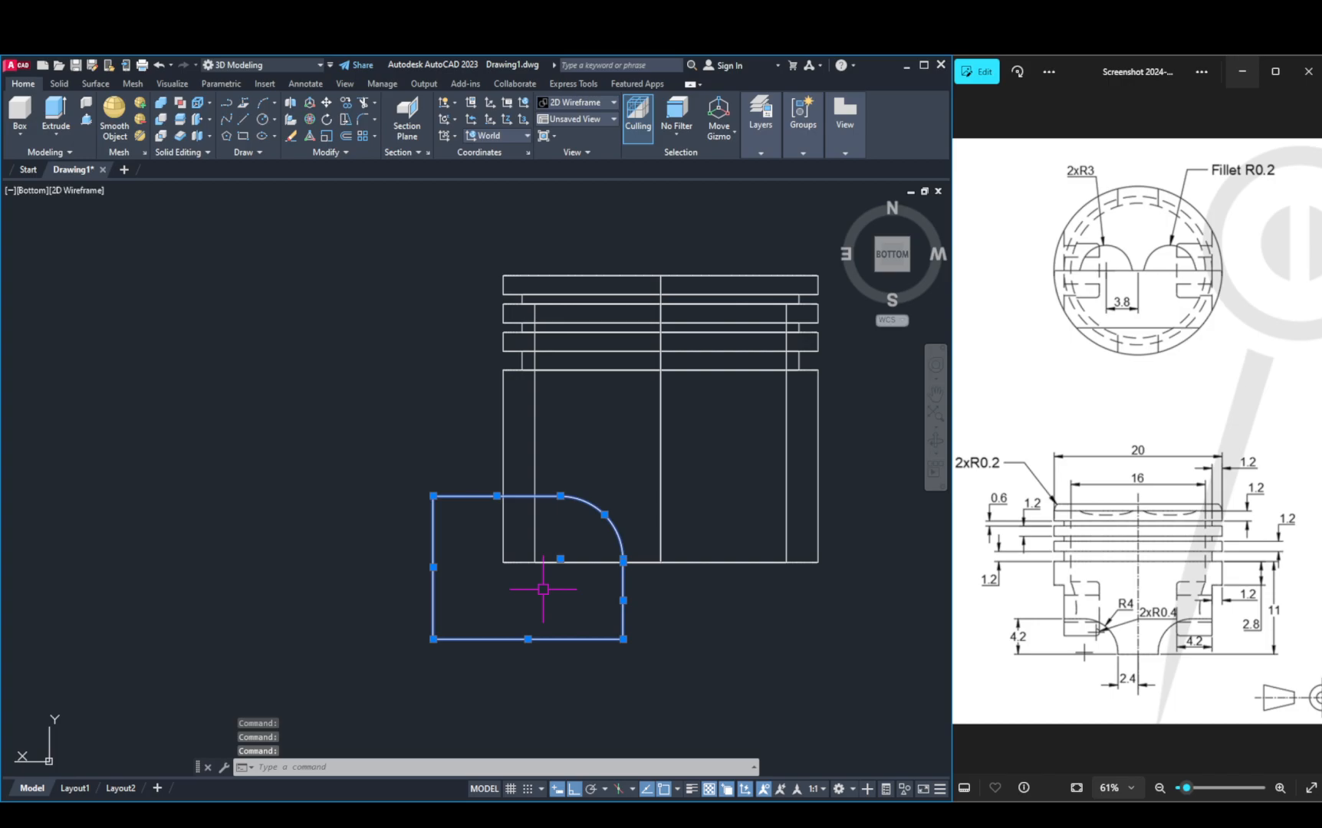
pyautogui.scroll(3, 755, 378)
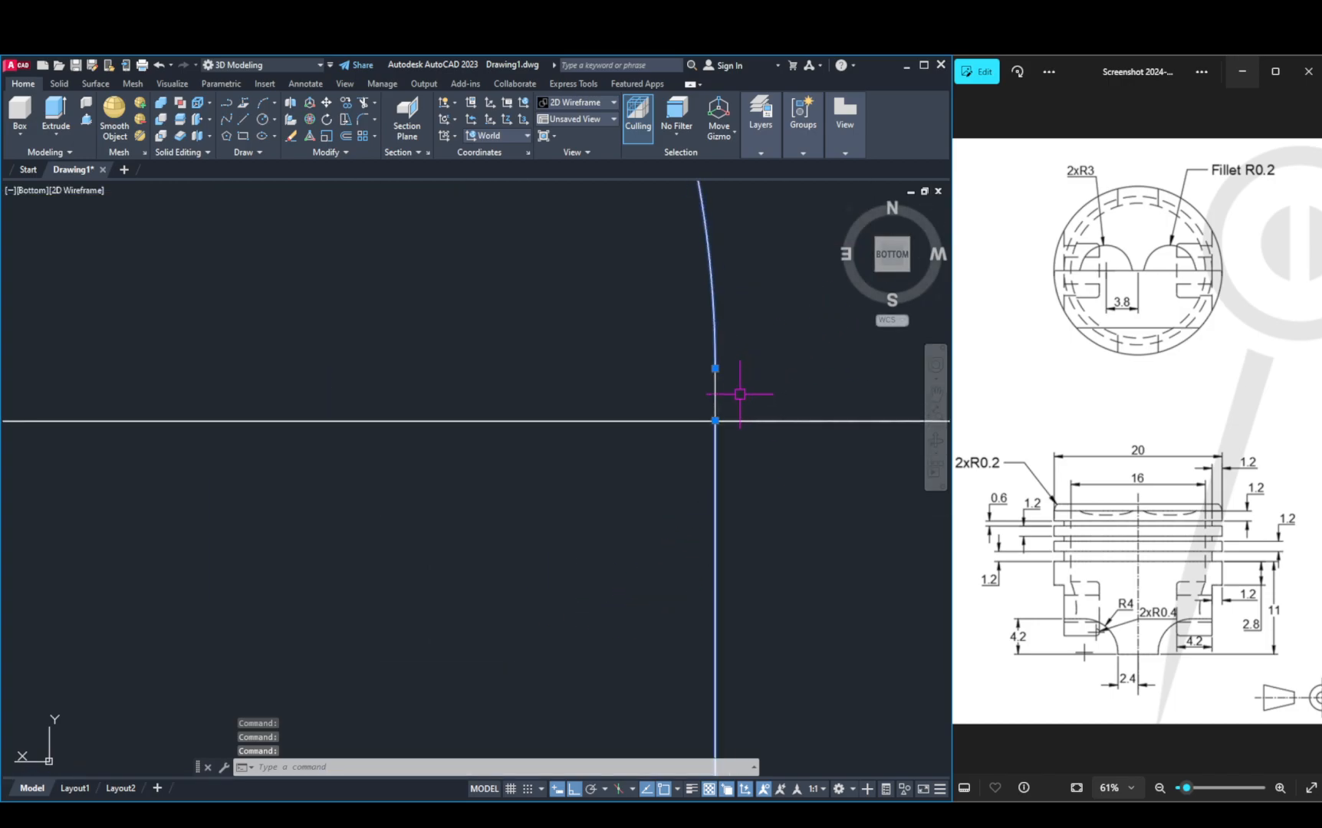
pyautogui.scroll(-6, 782, 510)
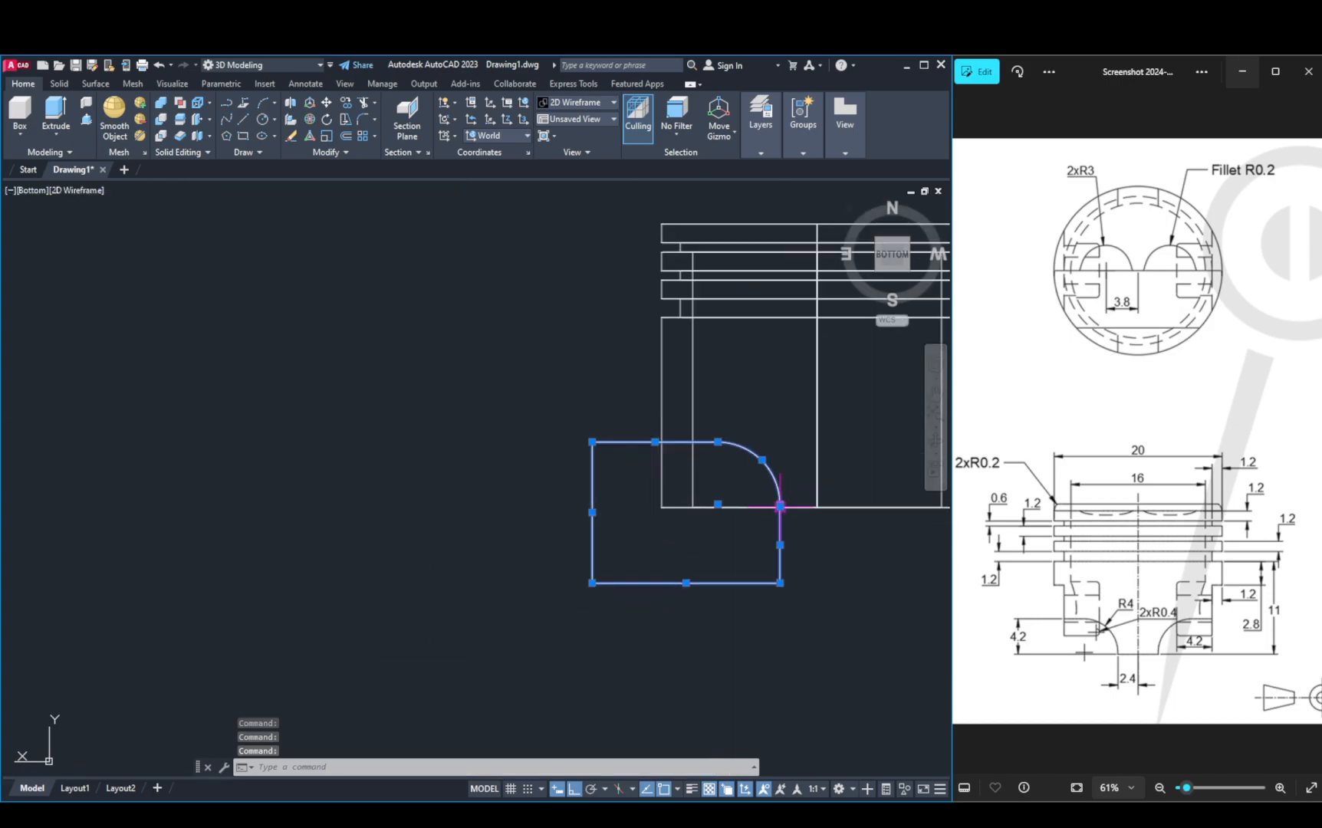
pyautogui.write('j')
pyautogui.press('Return')
# Step: Mirror the joined recess profile across the piston's vertical centreline, keeping the source object
pyautogui.scroll(4, 767, 529)
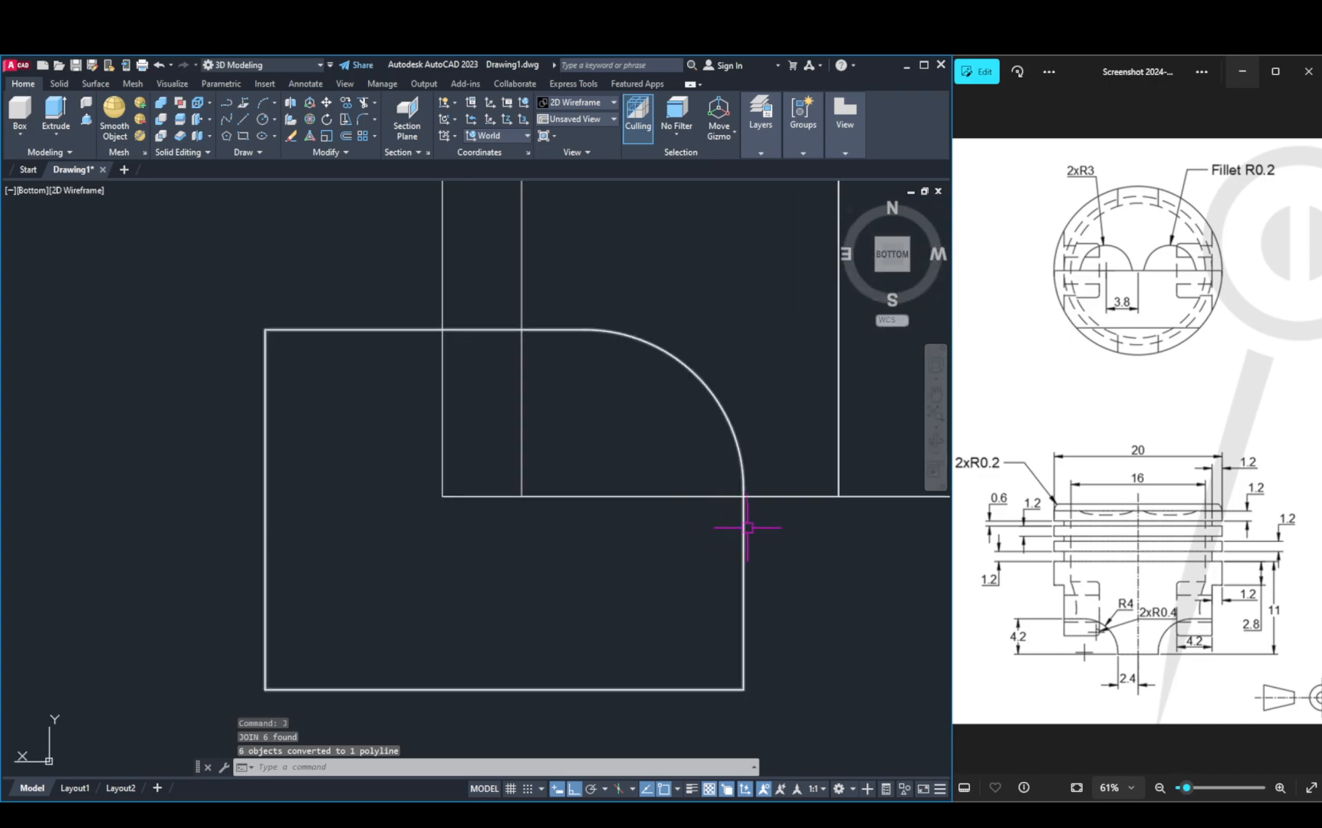
pyautogui.click(747, 527)
pyautogui.scroll(-4, 755, 536)
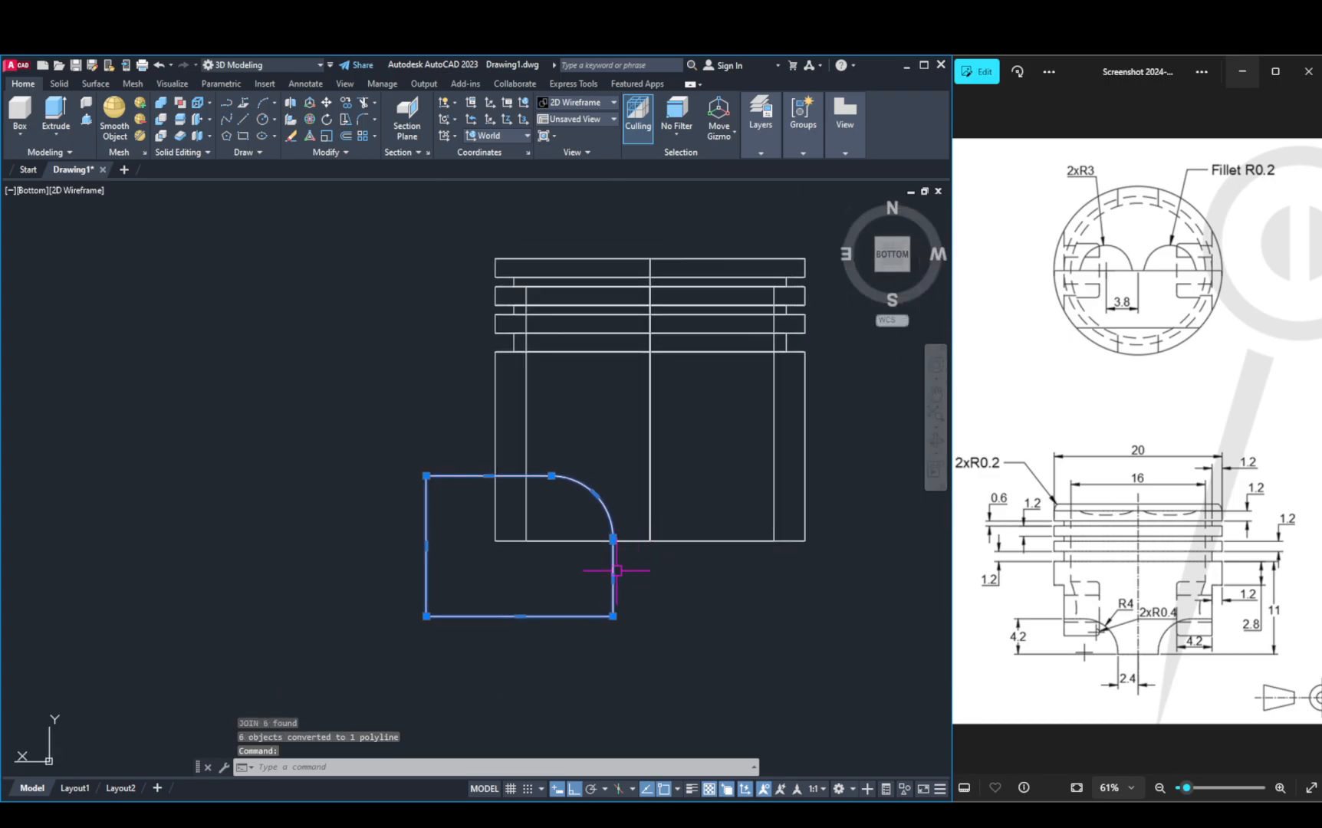
pyautogui.write('mi')
pyautogui.press('Return')
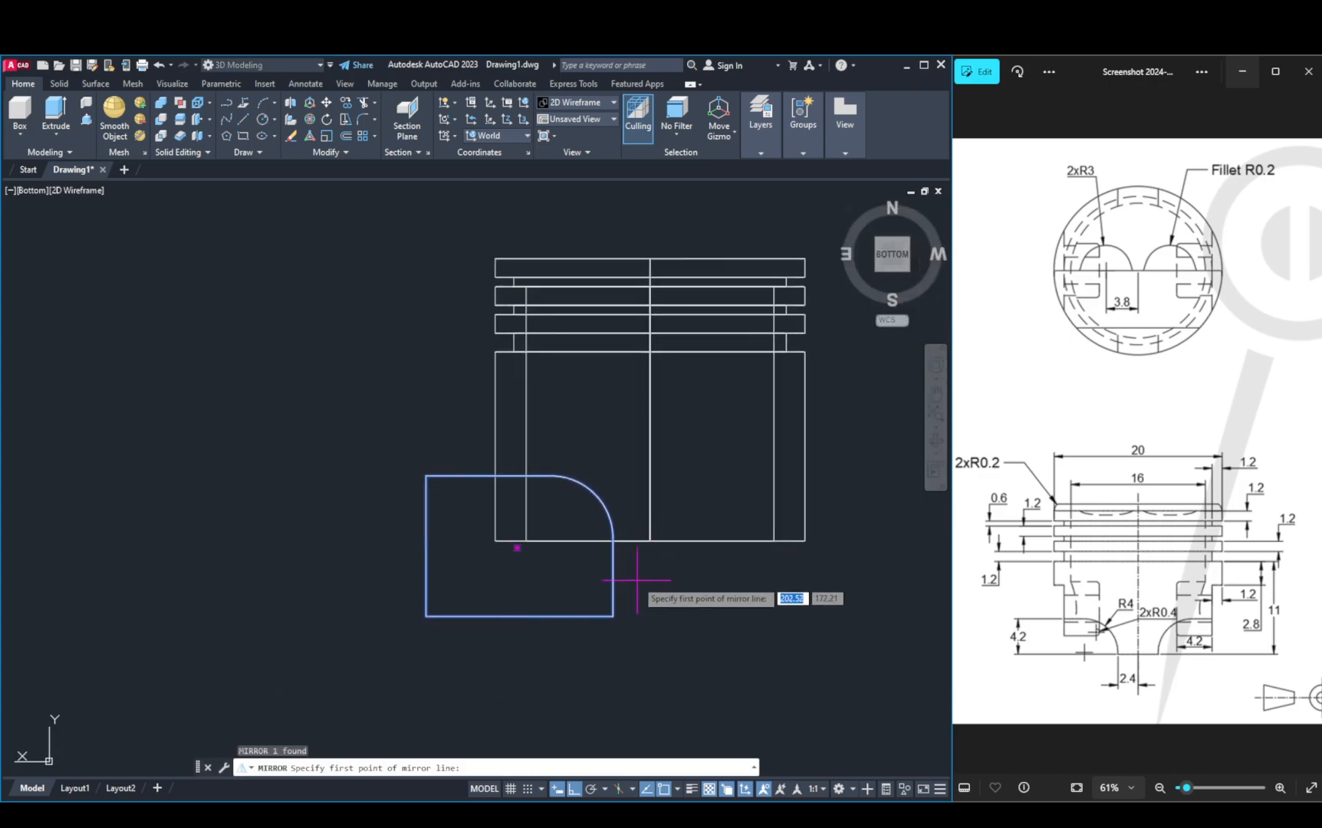
pyautogui.click(650, 541)
pyautogui.click(666, 463)
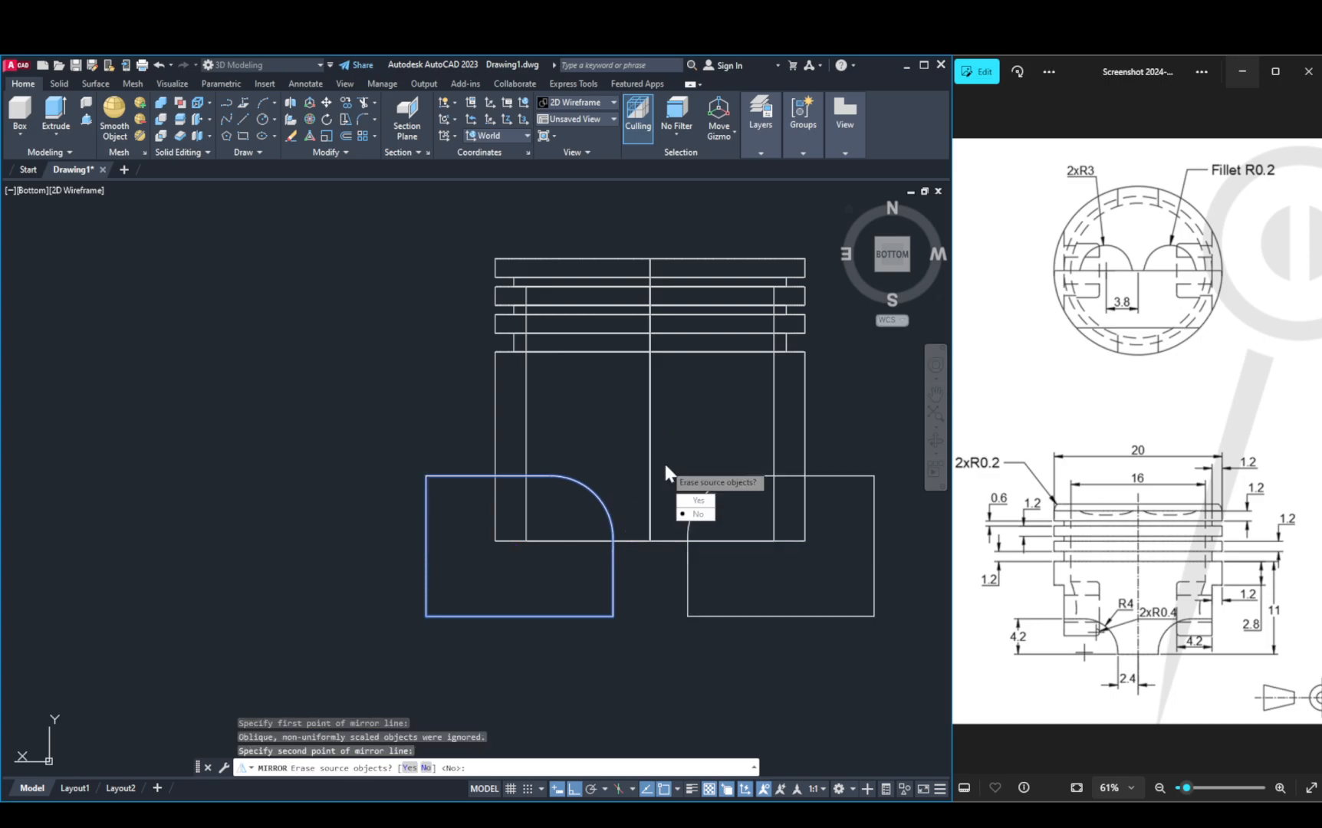
pyautogui.write('n')
pyautogui.press('Return')
pyautogui.scroll(-2, 665, 466)
pyautogui.moveTo(666, 466); pyautogui.dragTo(645, 503, button='middle')
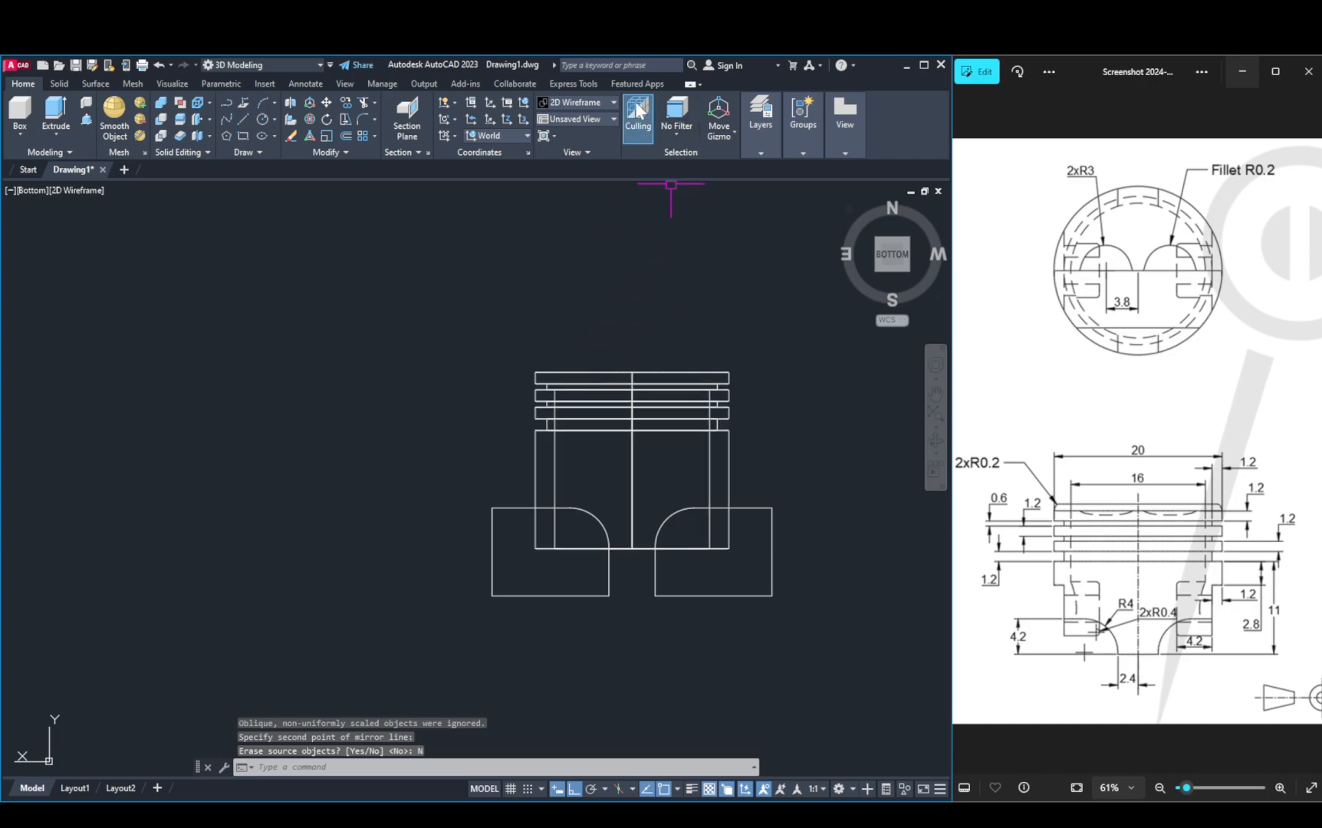
# Step: Switch the visual style to Shades of Gray and turn the model to show the piston's crown and both profiles
pyautogui.moveTo(702, 324)
pyautogui.mouseDown(button='middle')
pyautogui.moveTo(740, 325)
pyautogui.moveTo(596, 324)
pyautogui.mouseUp(button='middle')
pyautogui.click(596, 103)
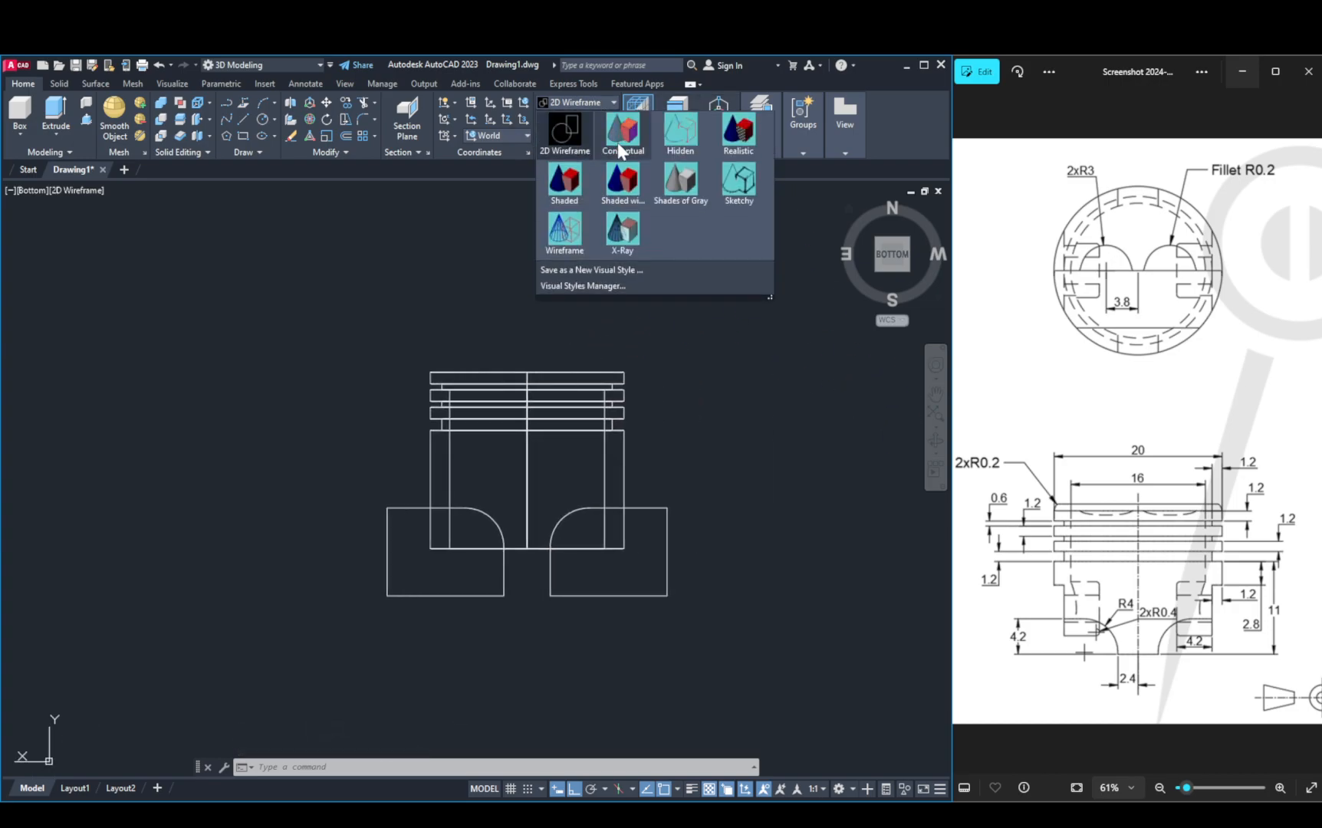
pyautogui.click(681, 178)
pyautogui.moveTo(626, 306)
pyautogui.keyDown('shift'); pyautogui.mouseDown(button='middle')
pyautogui.moveTo(722, 349)
pyautogui.moveTo(621, 393)
pyautogui.moveTo(627, 406)
pyautogui.mouseUp(button='middle'); pyautogui.keyUp('shift')
pyautogui.click(936, 438)
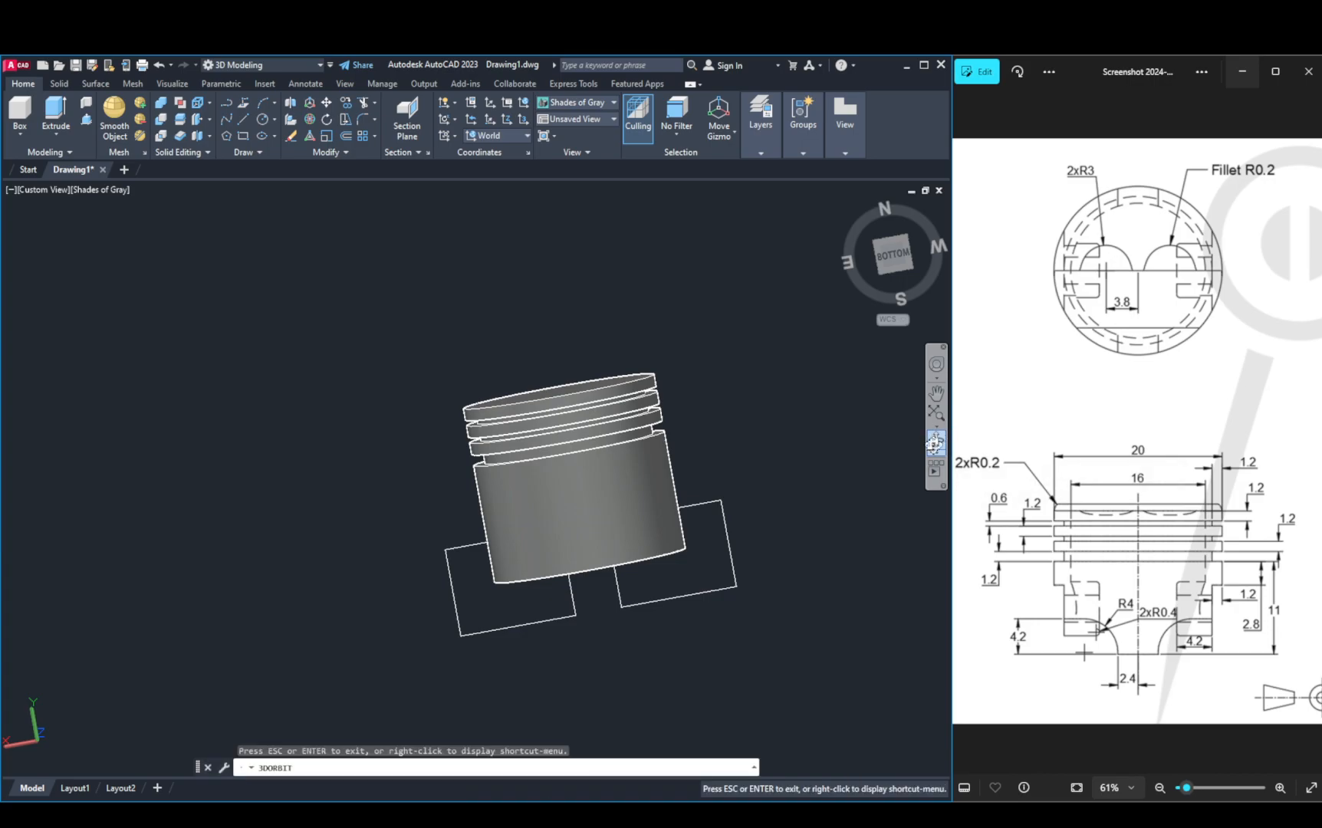
pyautogui.moveTo(714, 477); pyautogui.dragTo(529, 464)
pyautogui.press('Escape')
pyautogui.press('Escape')
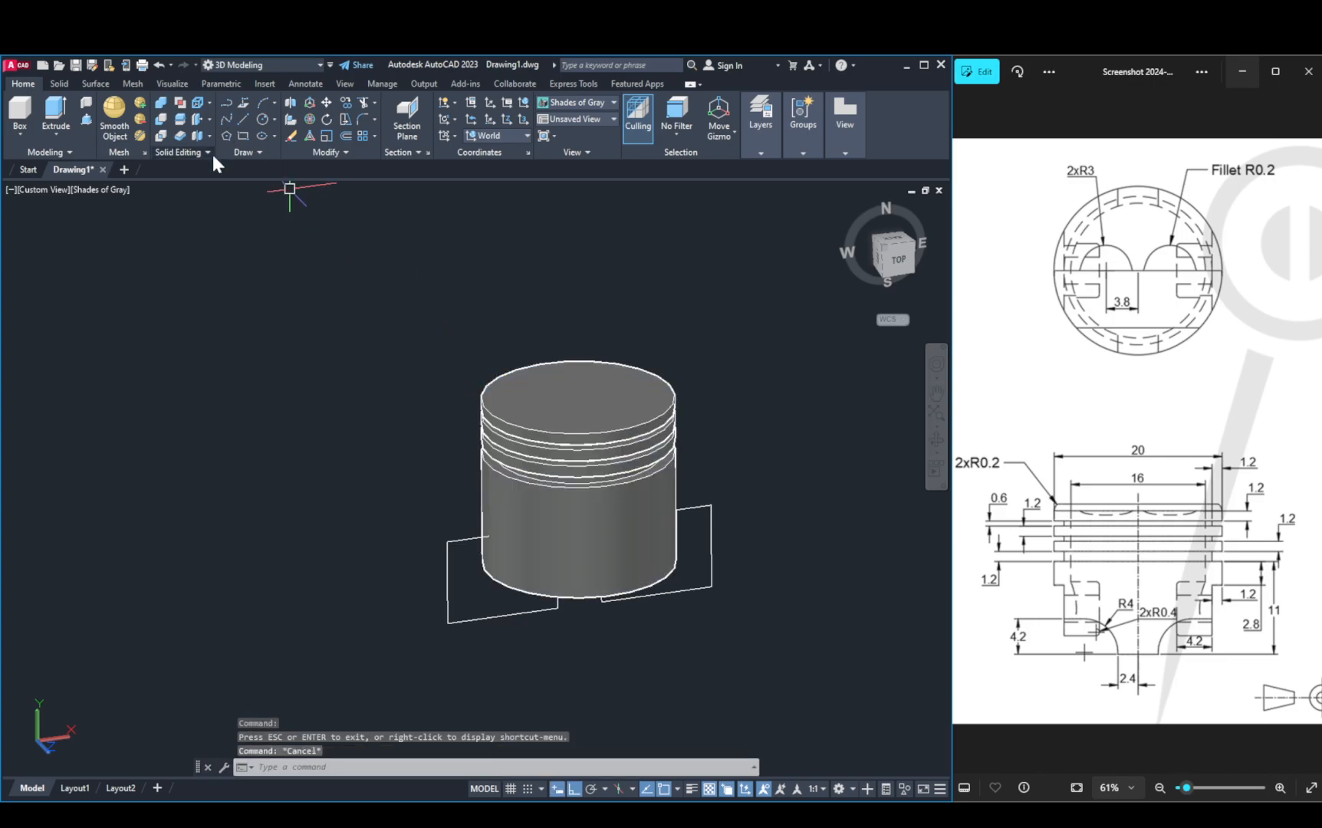
# Step: Move both recess profiles together along the Z axis until they stand clear in front of the piston
pyautogui.click(454, 539)
pyautogui.click(700, 509)
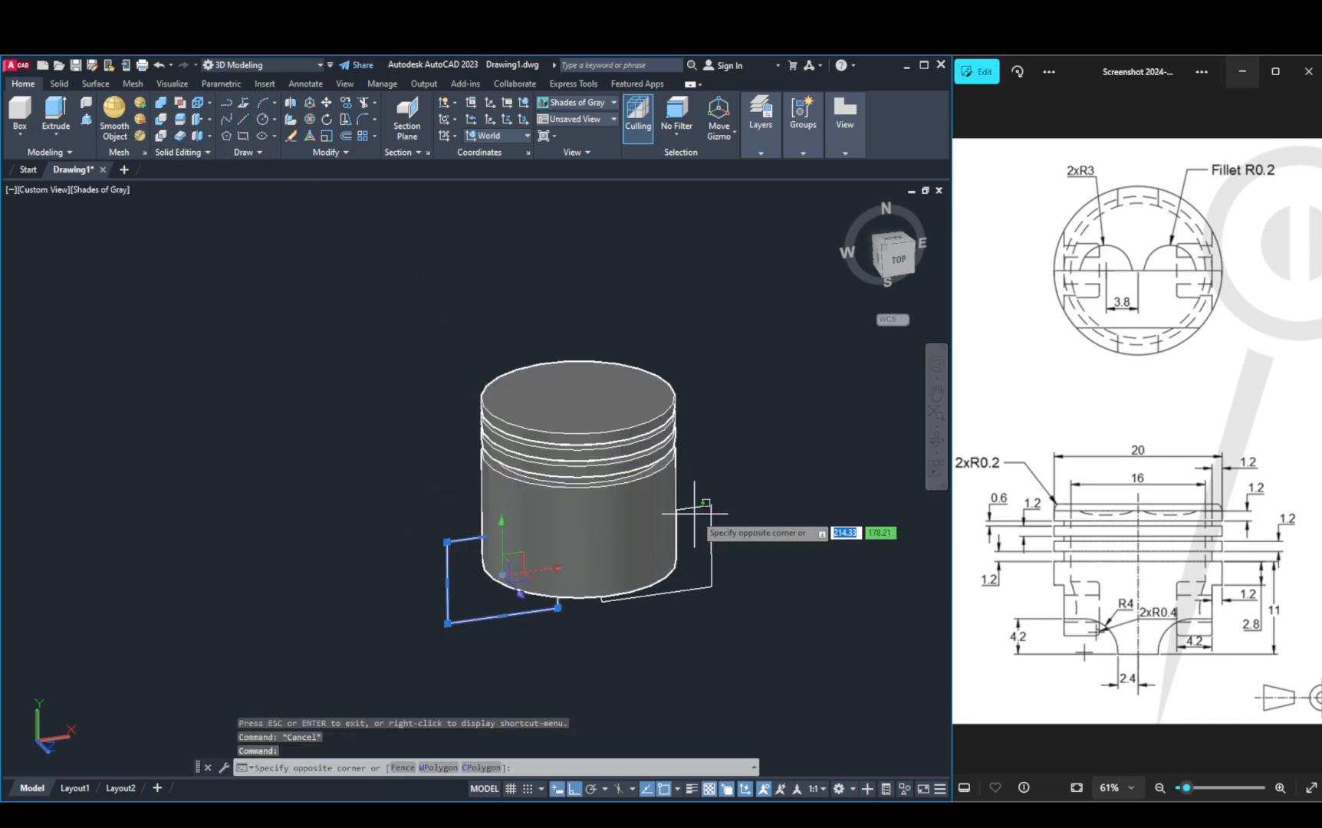
pyautogui.click(702, 506)
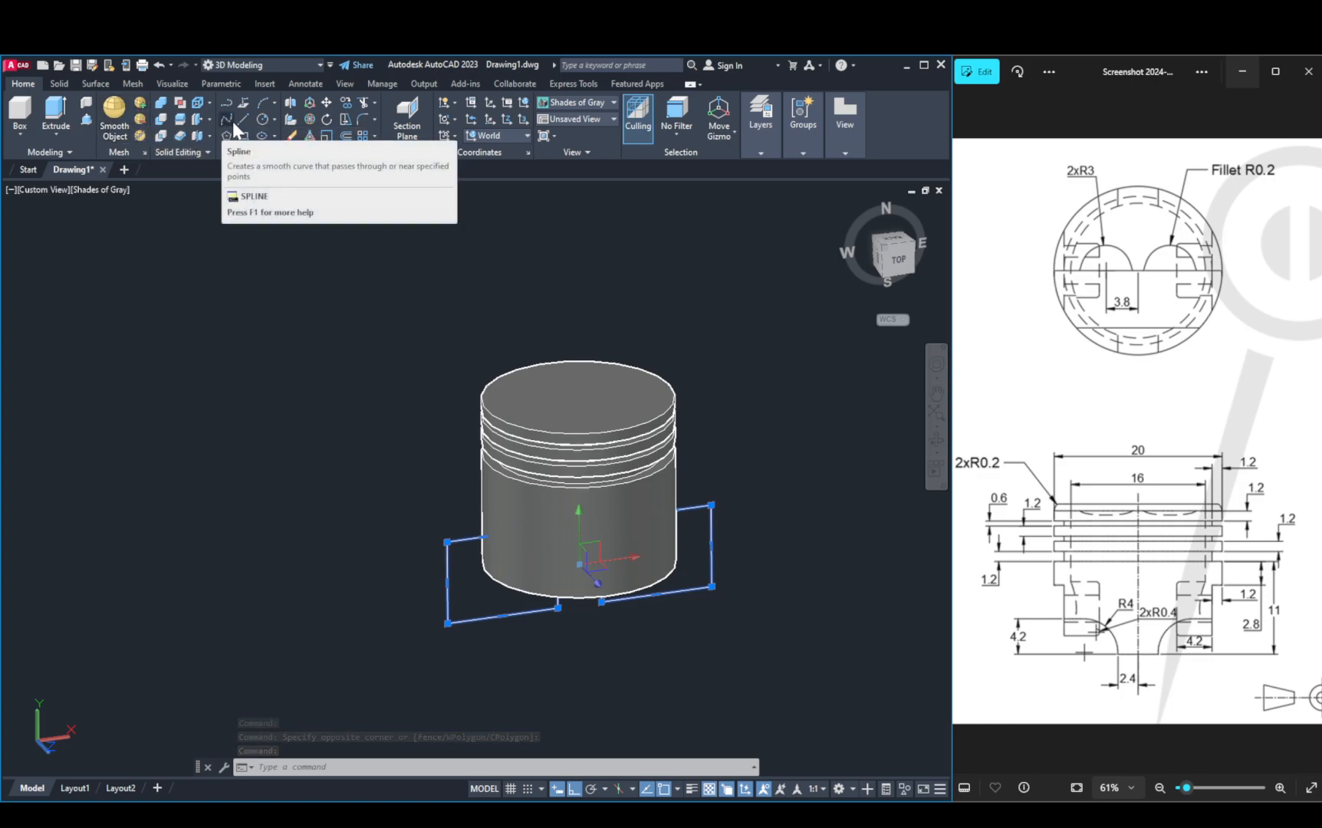
pyautogui.click(314, 104)
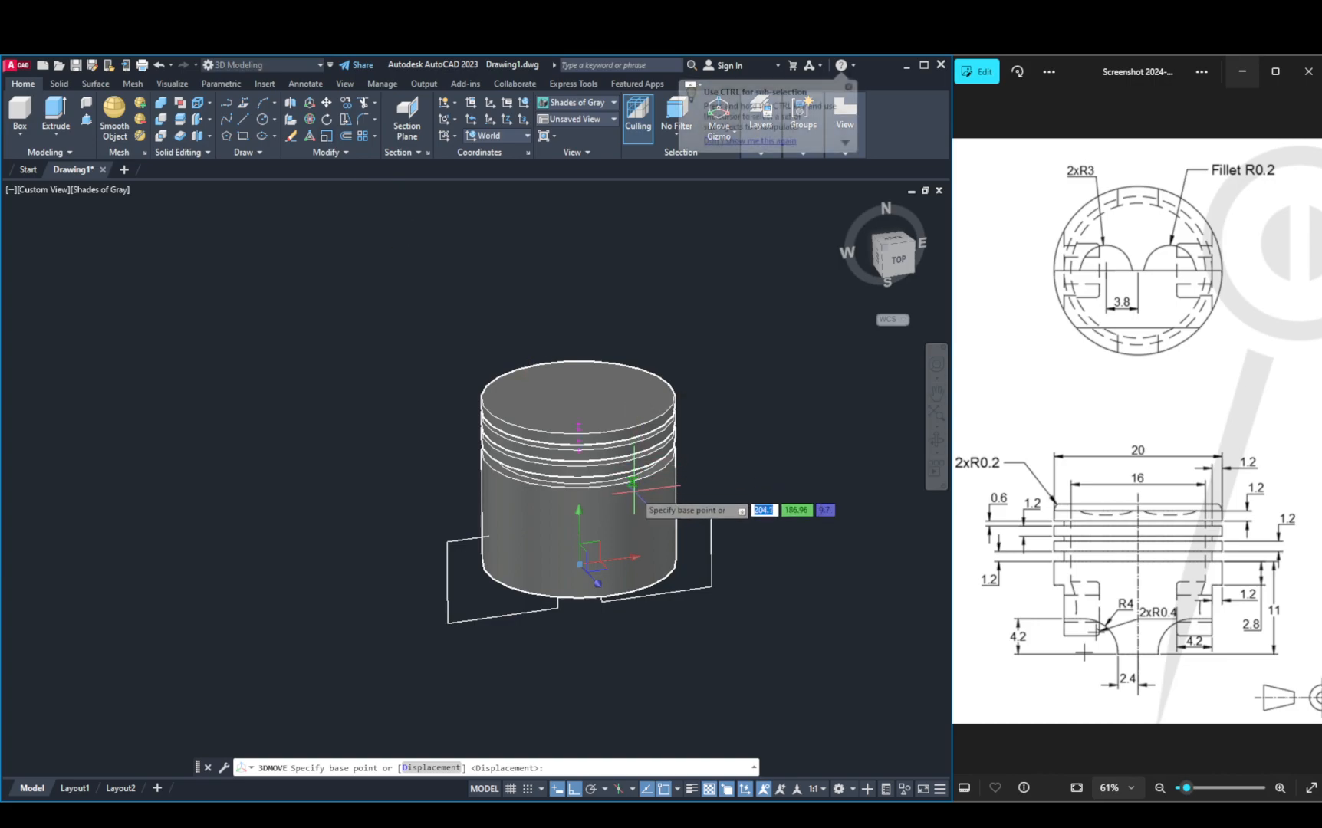
pyautogui.click(590, 577)
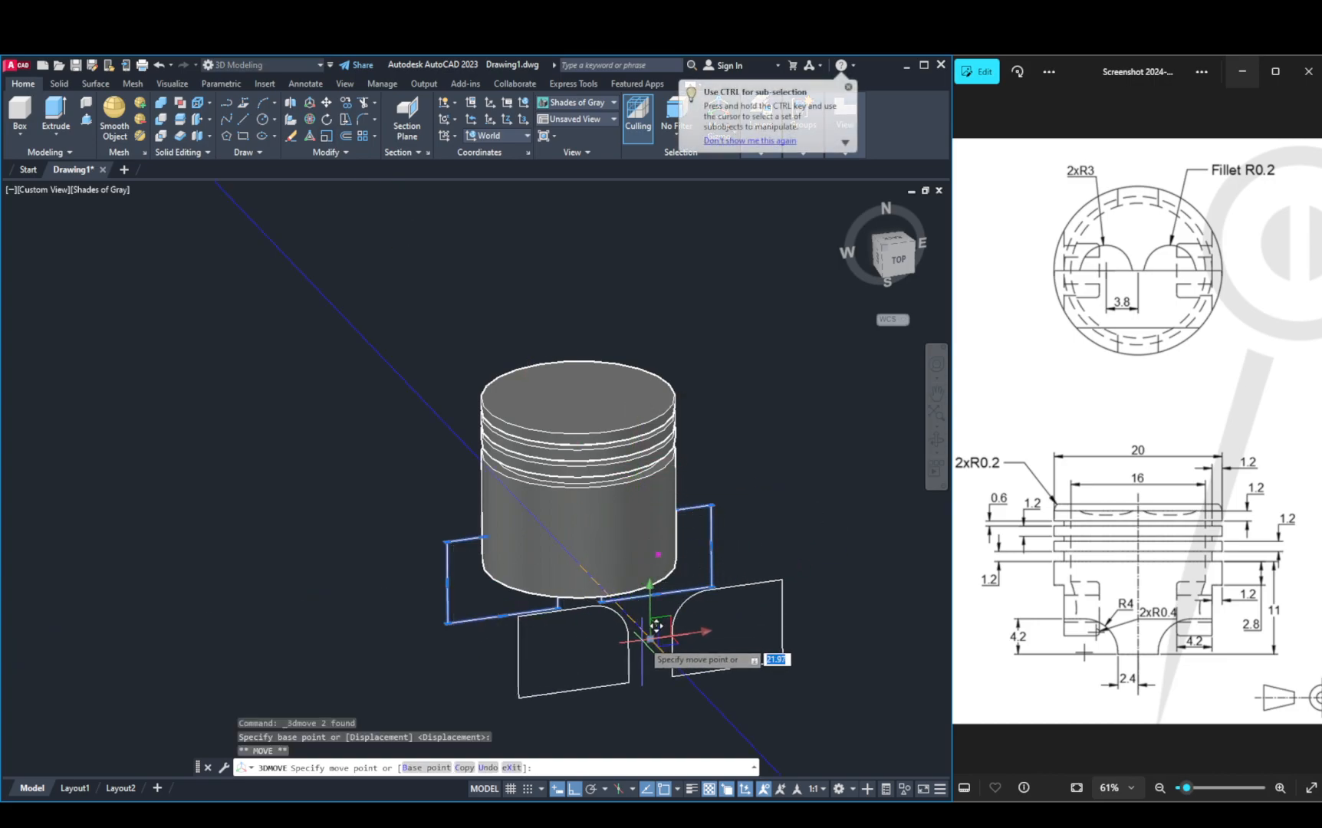
pyautogui.click(653, 650)
pyautogui.press('Escape')
pyautogui.press('Escape')
# Step: Extrude both recess profiles as solids backward past the far side of the piston
pyautogui.click(55, 111)
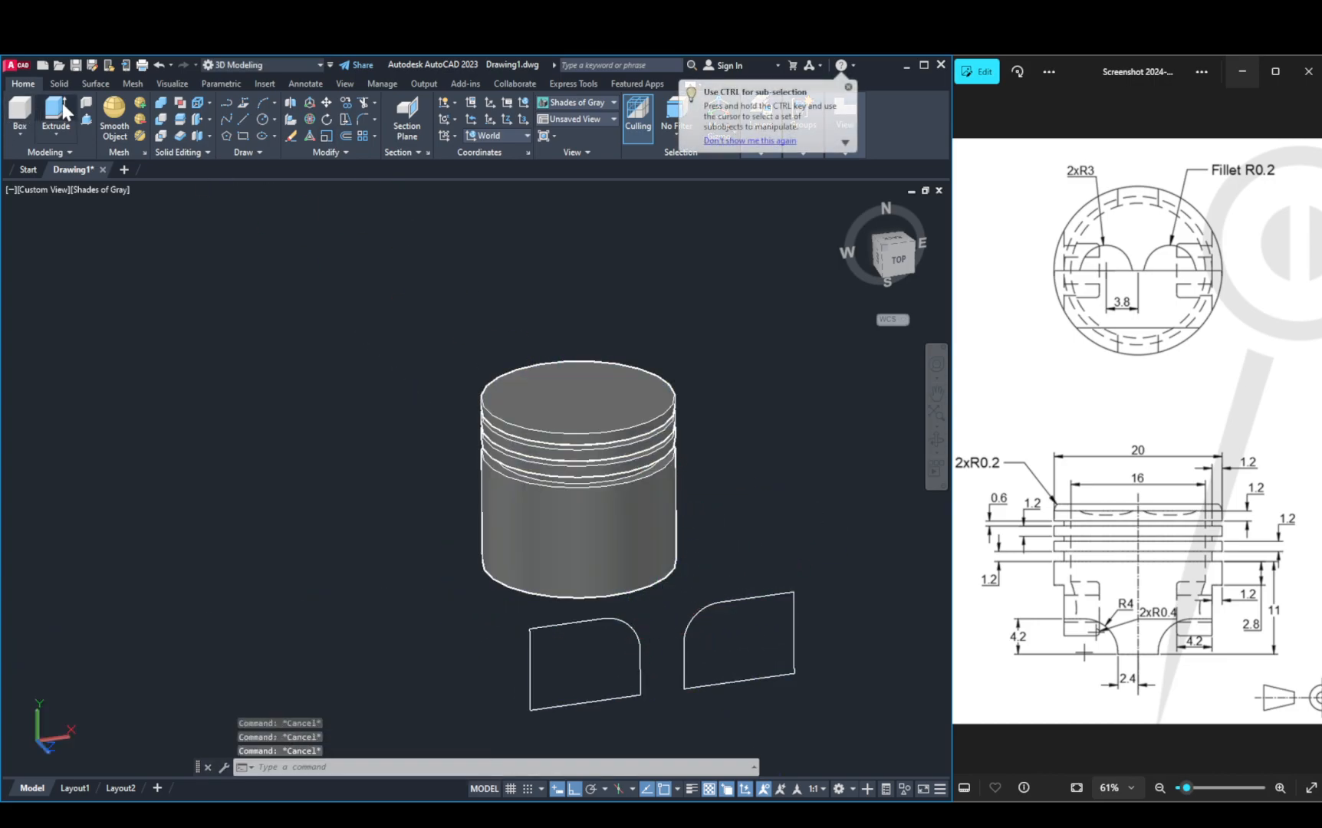
pyautogui.click(590, 625)
pyautogui.click(735, 610)
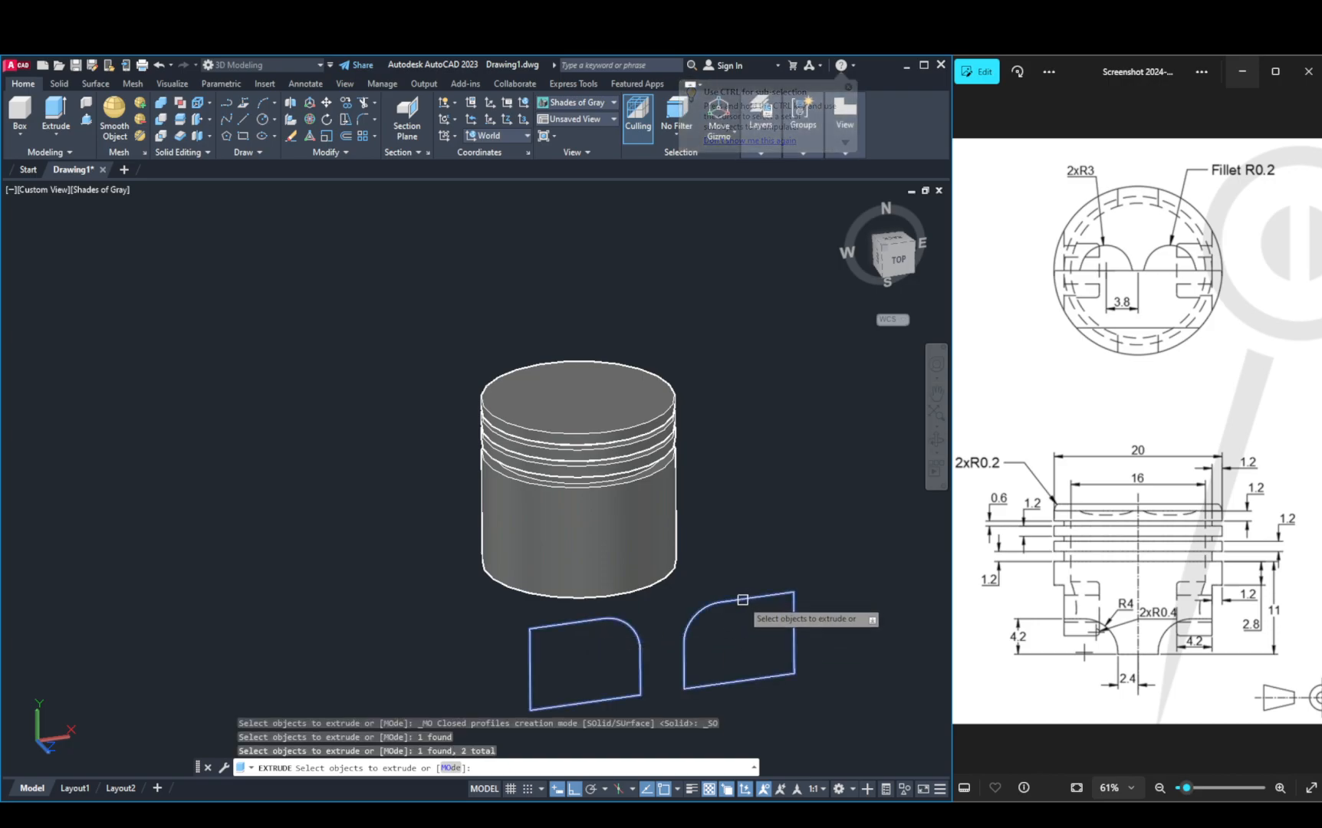
pyautogui.press('Return')
pyautogui.click(422, 375)
pyautogui.press('Escape')
pyautogui.scroll(-2, 550, 431)
pyautogui.moveTo(553, 433); pyautogui.dragTo(548, 476, button='middle')
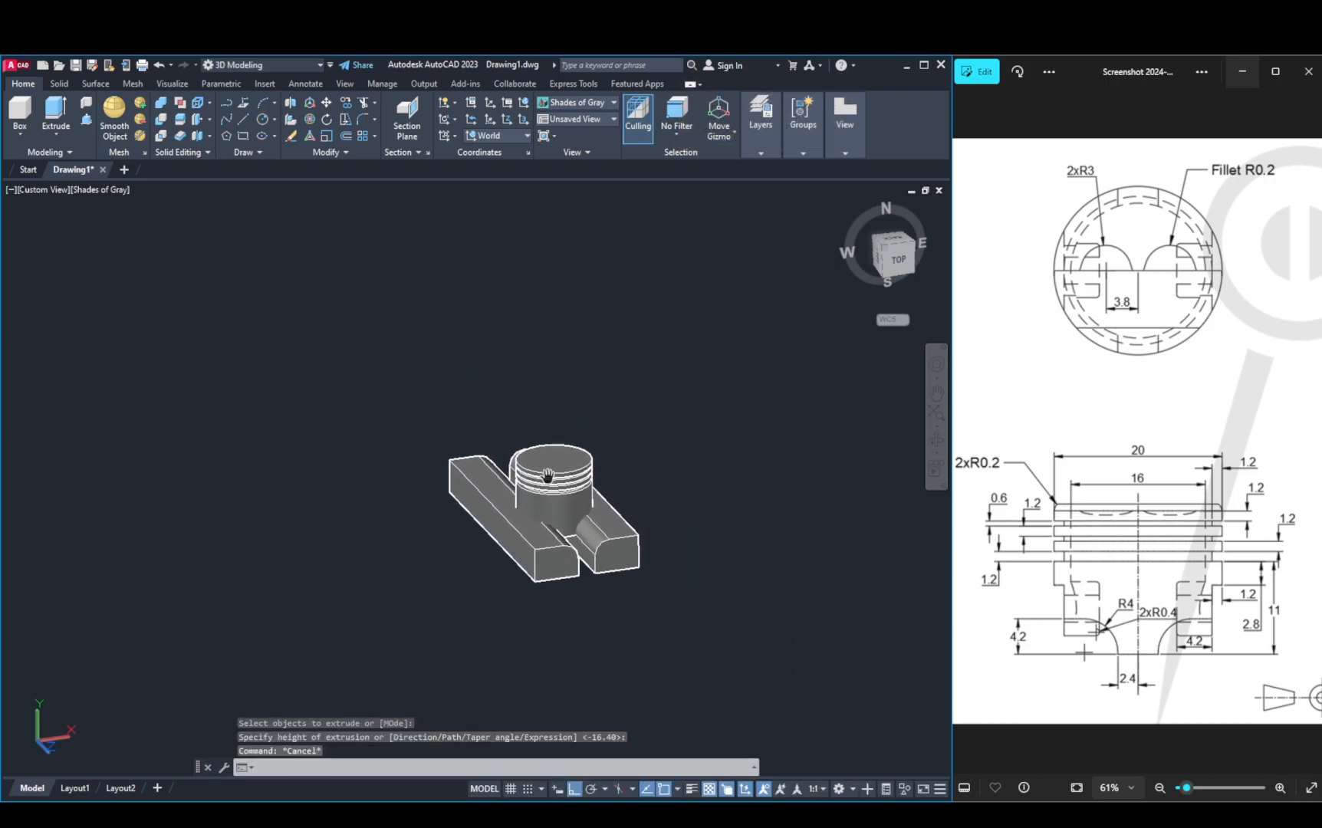
# Step: Subtract the two extruded bars from the piston solid to cut the skirt recesses
pyautogui.click(162, 121)
pyautogui.scroll(2, 640, 529)
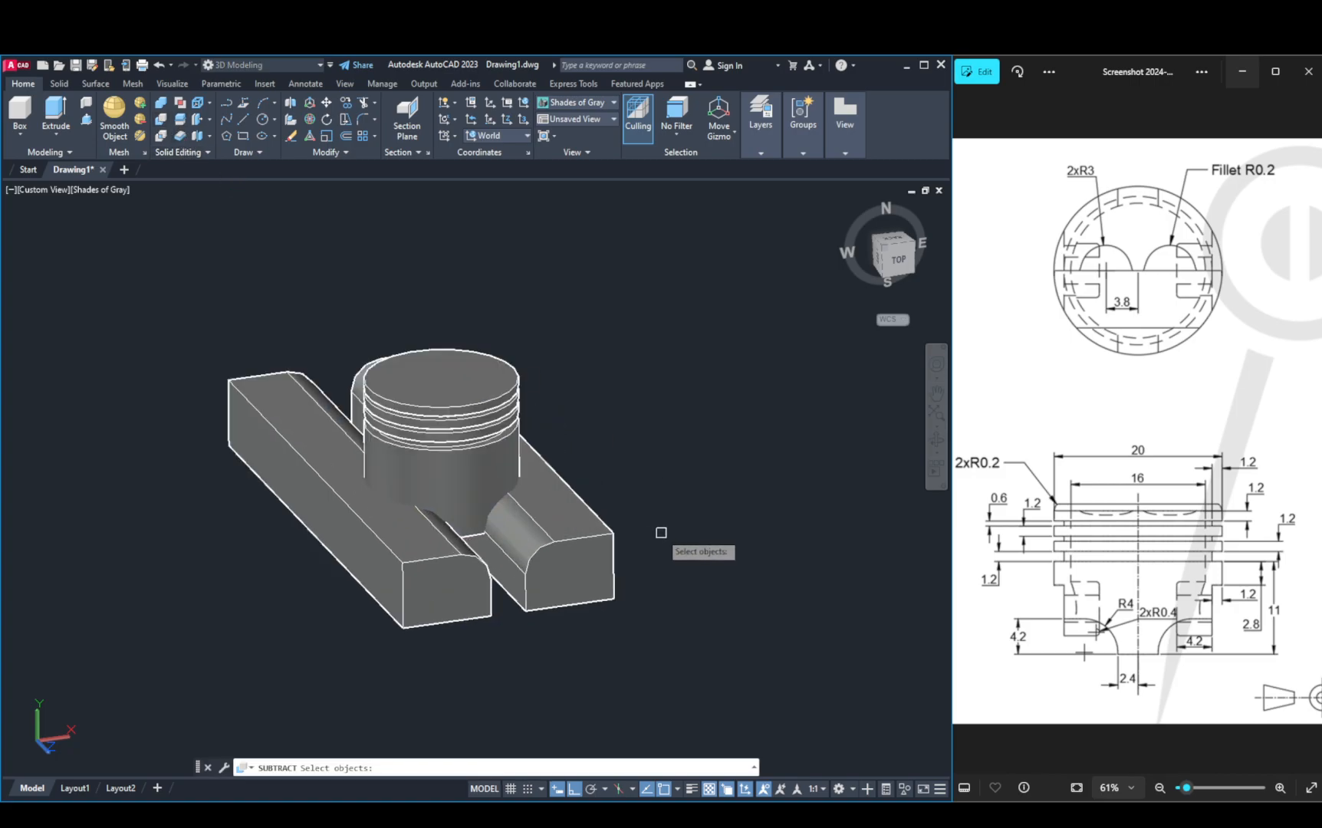
pyautogui.click(442, 460)
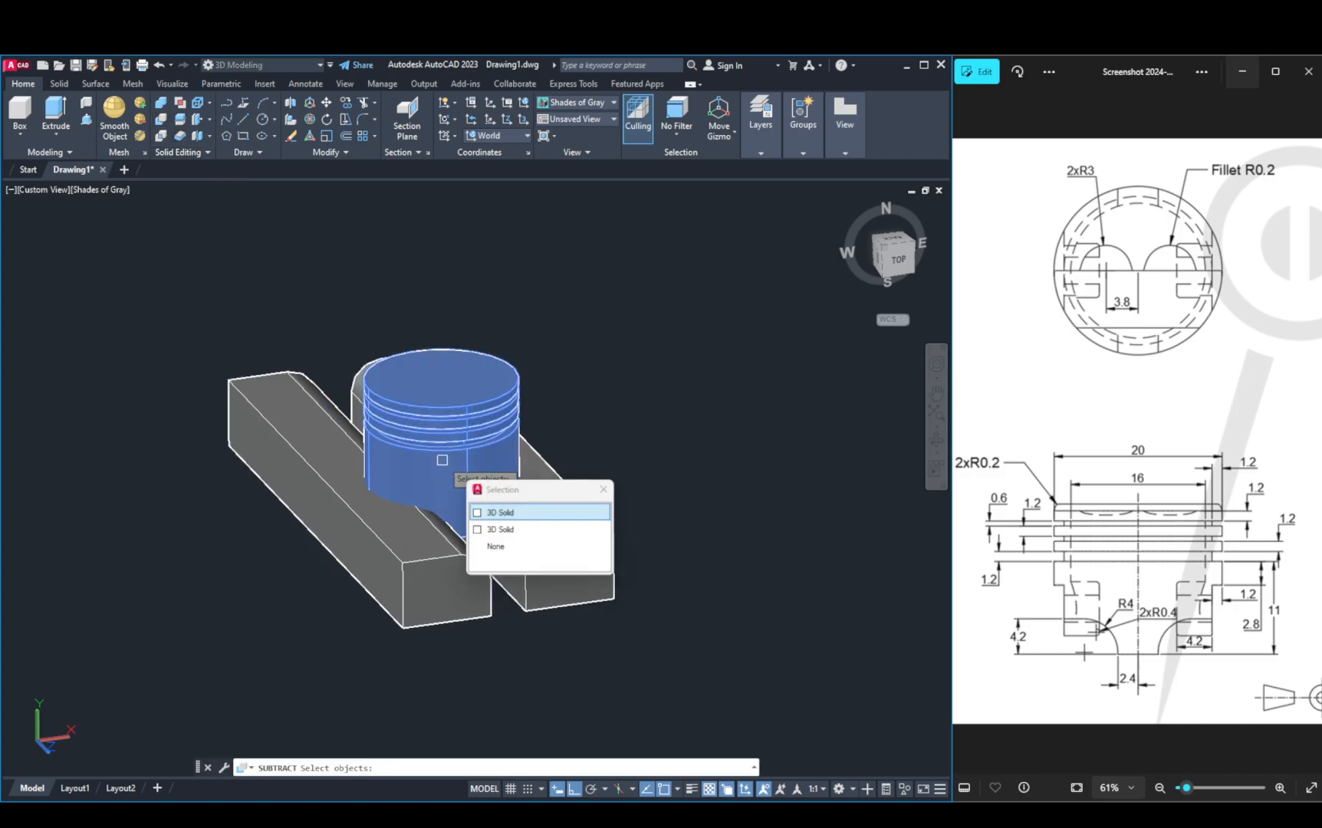
pyautogui.click(481, 513)
pyautogui.press('Return')
pyautogui.click(418, 551)
pyautogui.click(535, 538)
pyautogui.press('Return')
# Step: In the Bottom view, draw lines from the skirt's upper outer corner 2.8 mm down, 1.2 mm inward and about 11.5 mm down
pyautogui.keyDown('shift'); pyautogui.moveTo(598, 541); pyautogui.dragTo(529, 307, button='middle'); pyautogui.keyUp('shift')
pyautogui.click(892, 259)
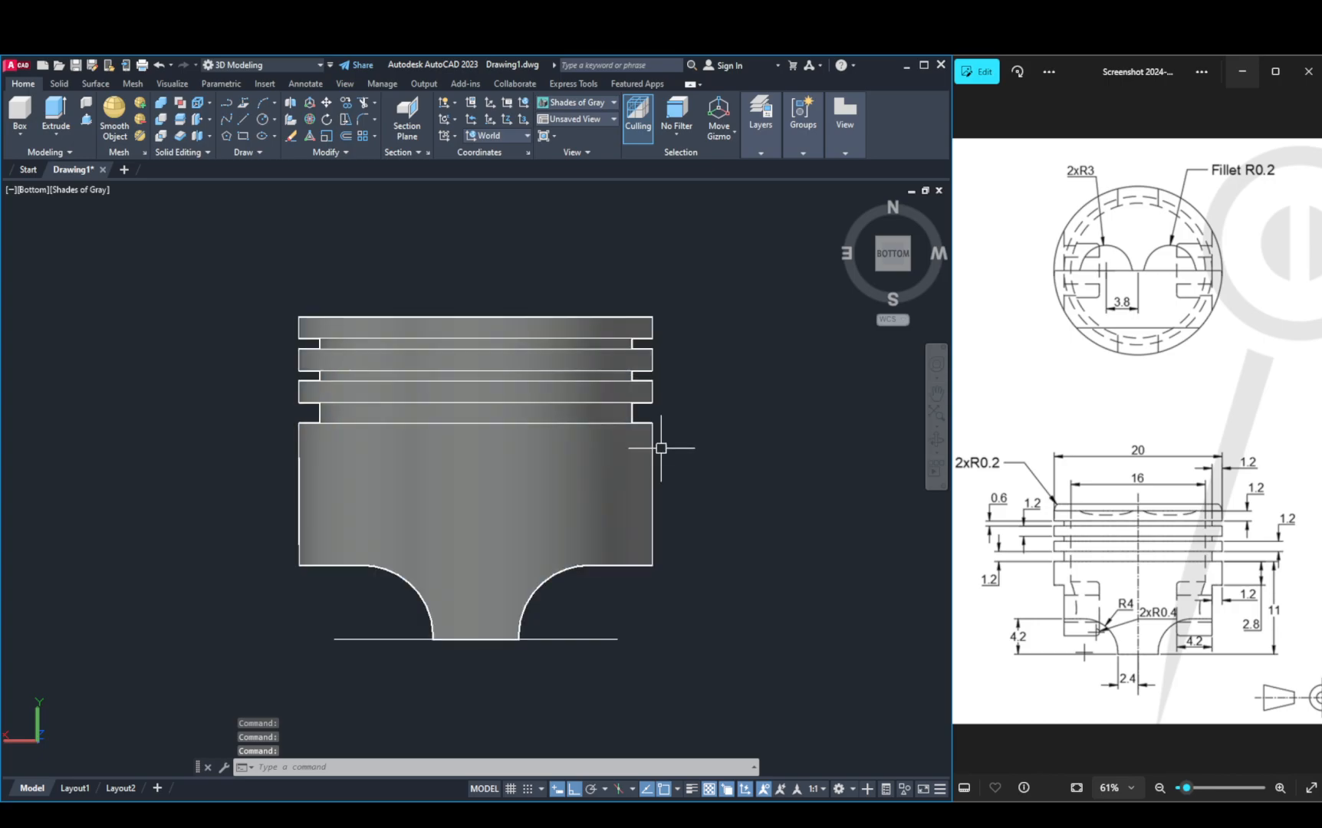
pyautogui.press('Return')
pyautogui.click(652, 423)
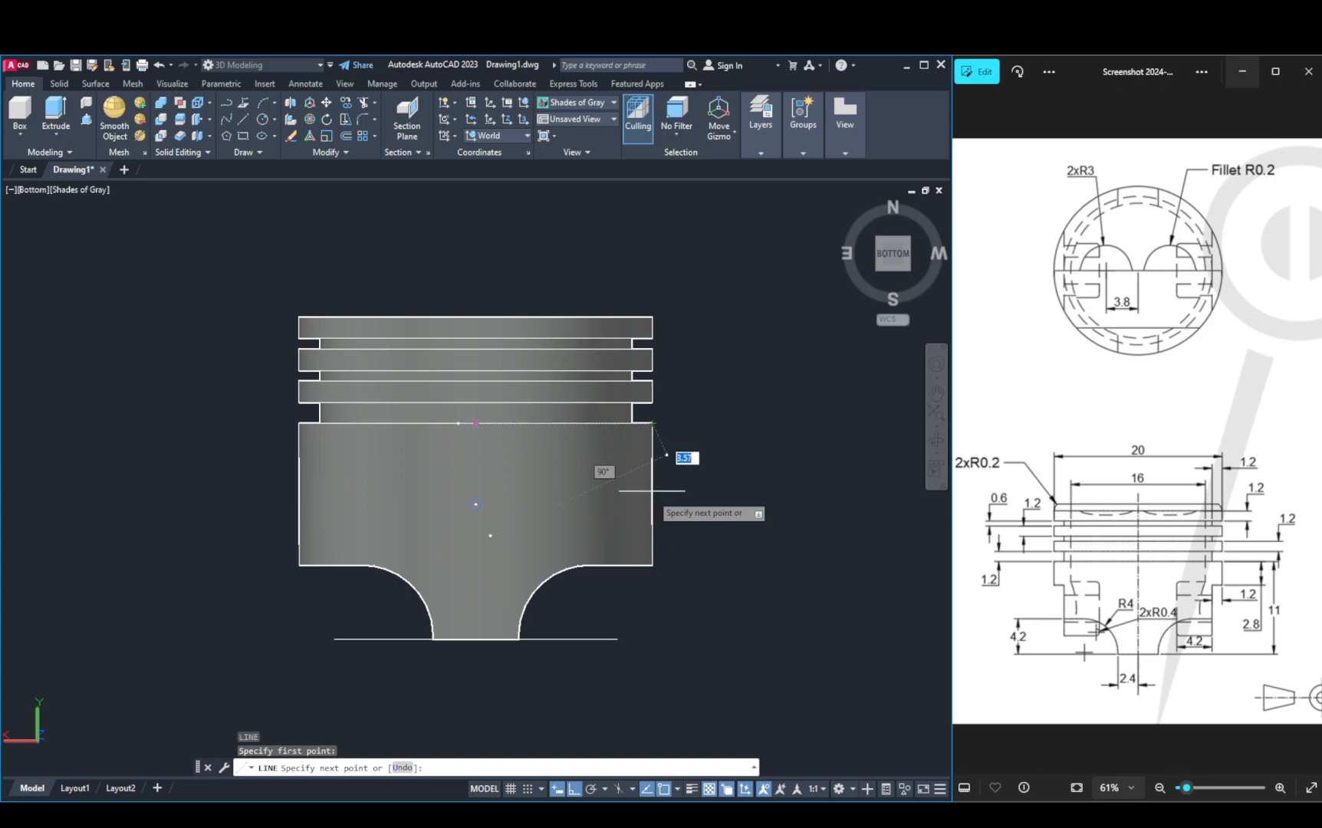
pyautogui.write('2.8')
pyautogui.press('Return')
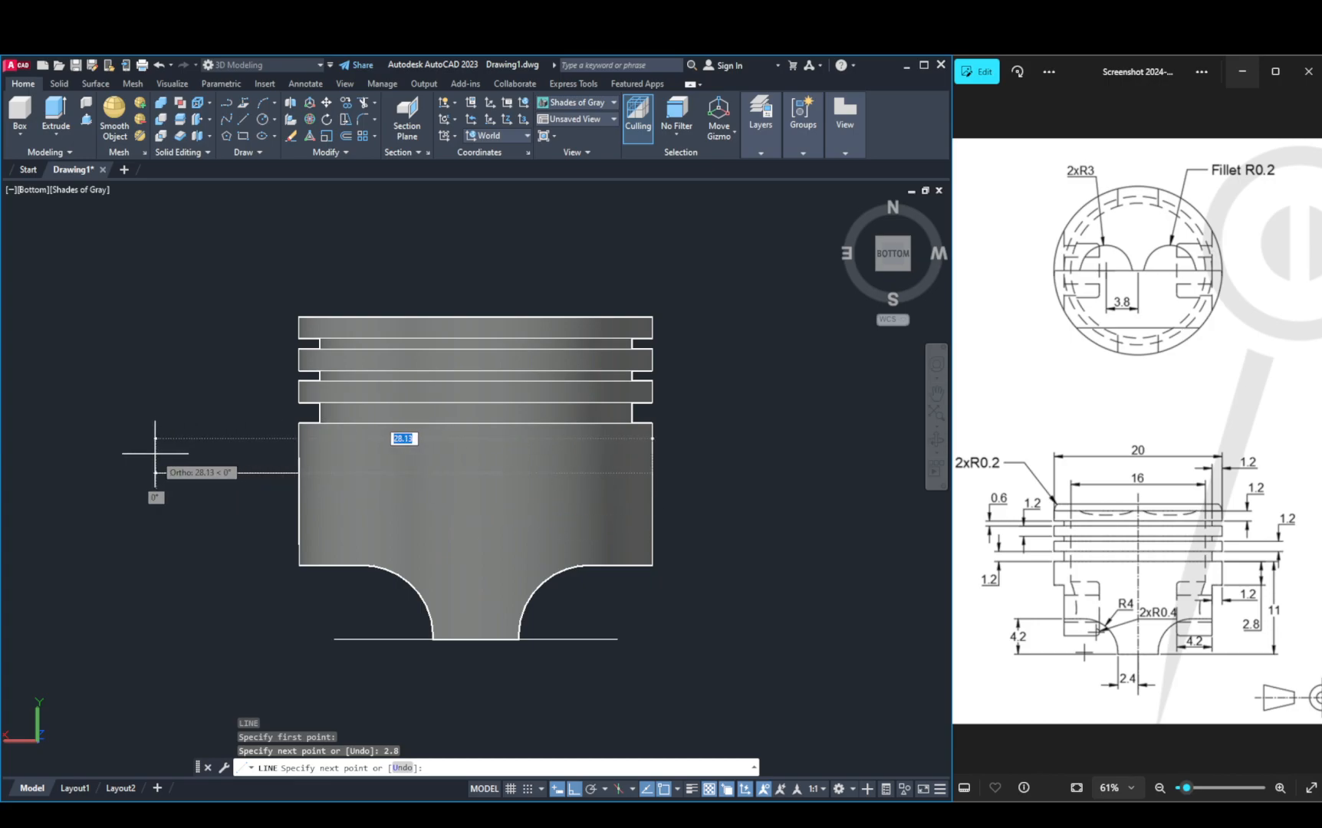
pyautogui.write('1.2')
pyautogui.press('Return')
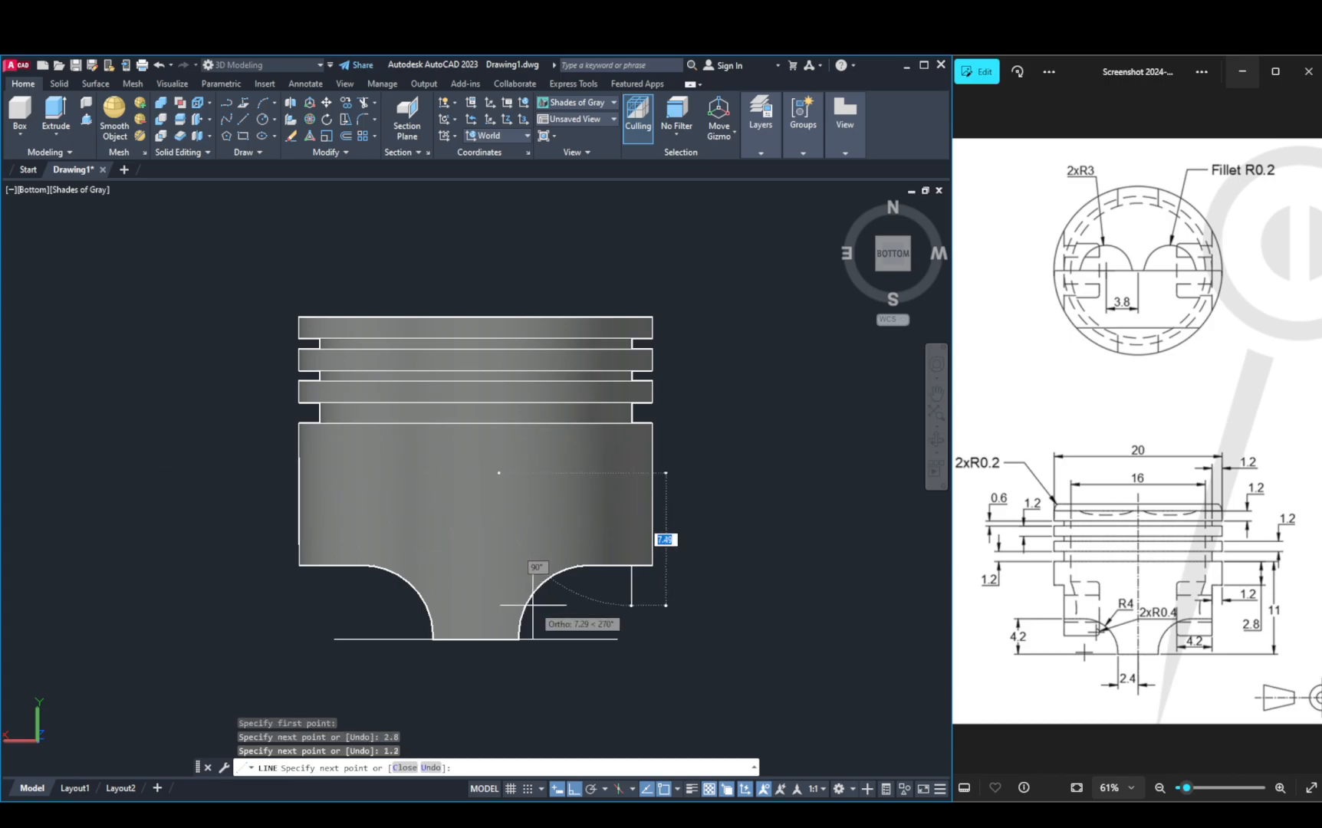
pyautogui.click(574, 674)
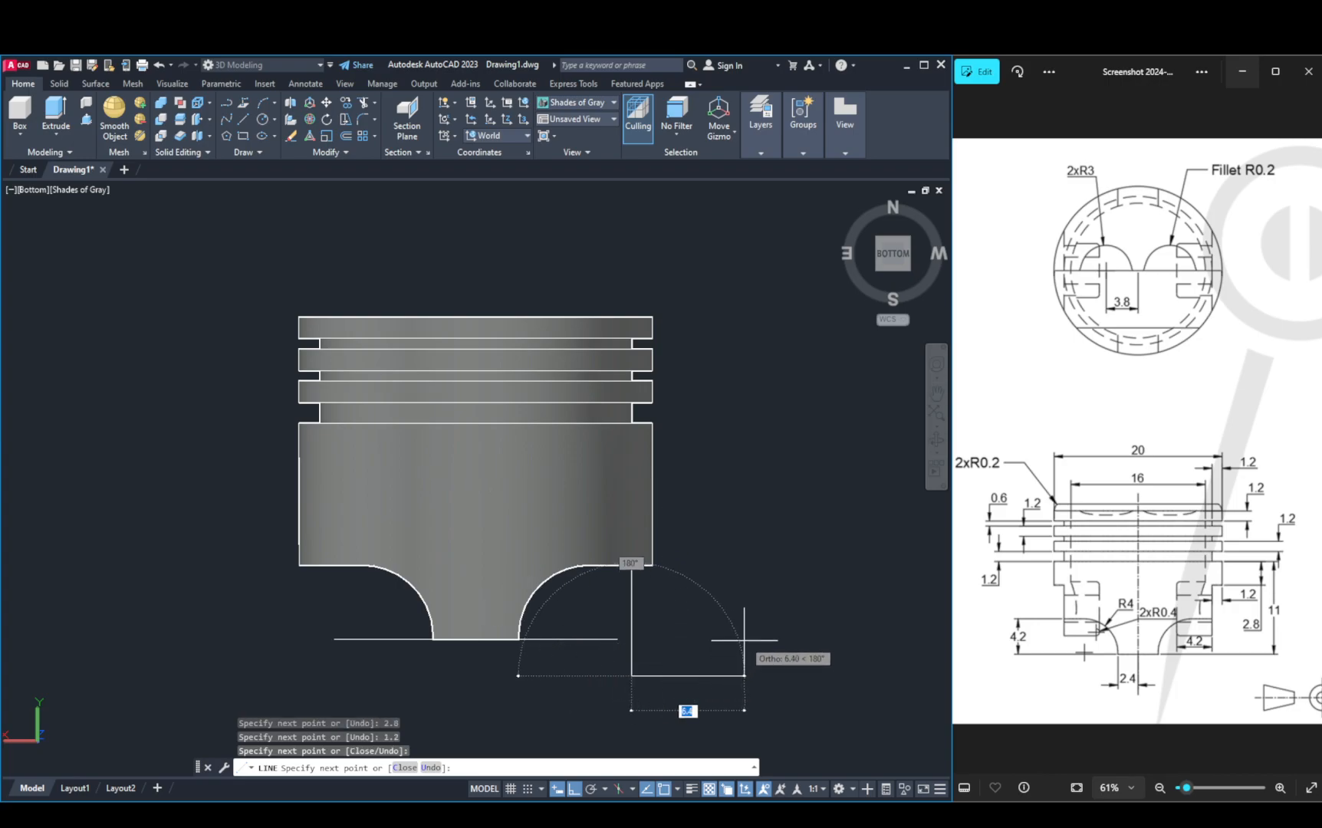
pyautogui.press('Return')
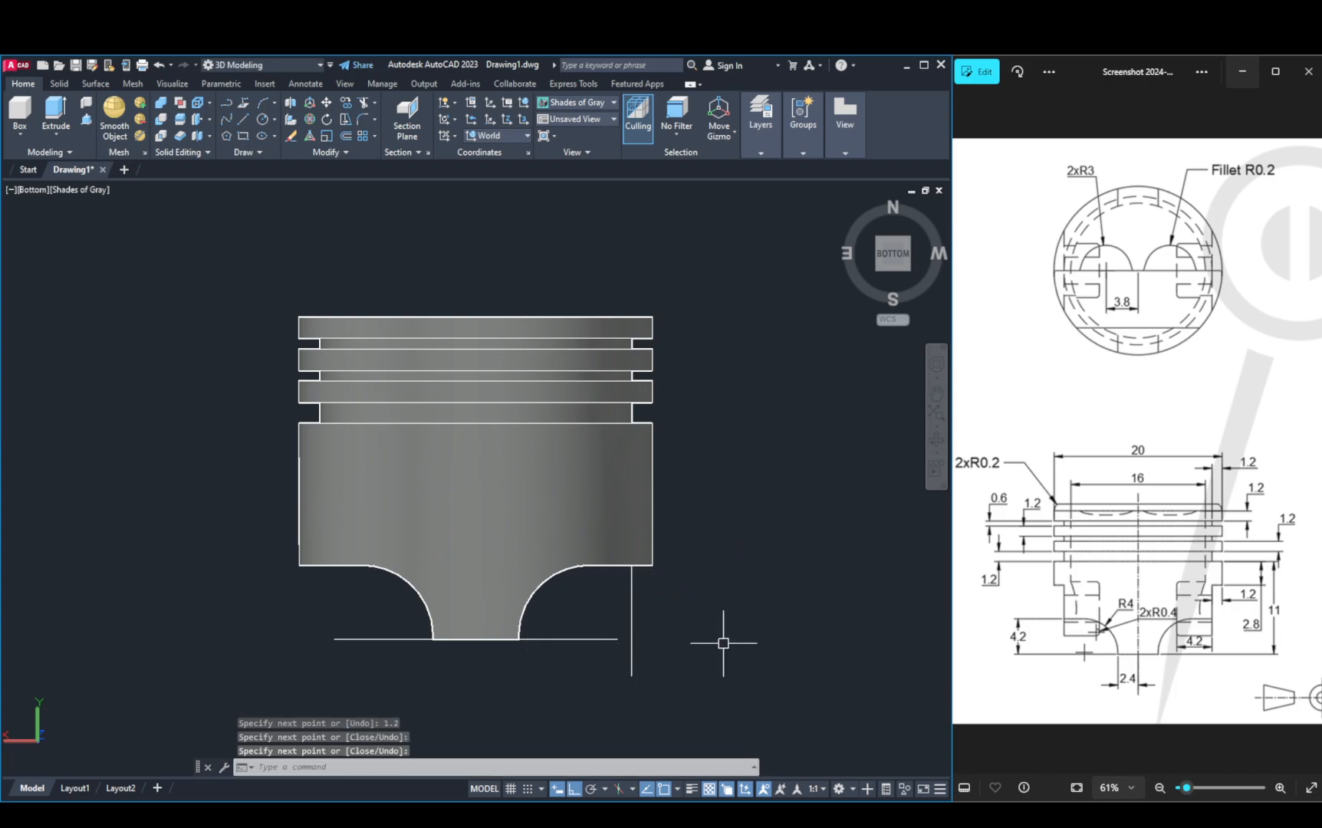
# Step: Complete the rectangle beside the skirt with lines outward from the lower end, up, and back to the 1.2 mm segment
pyautogui.press('Return')
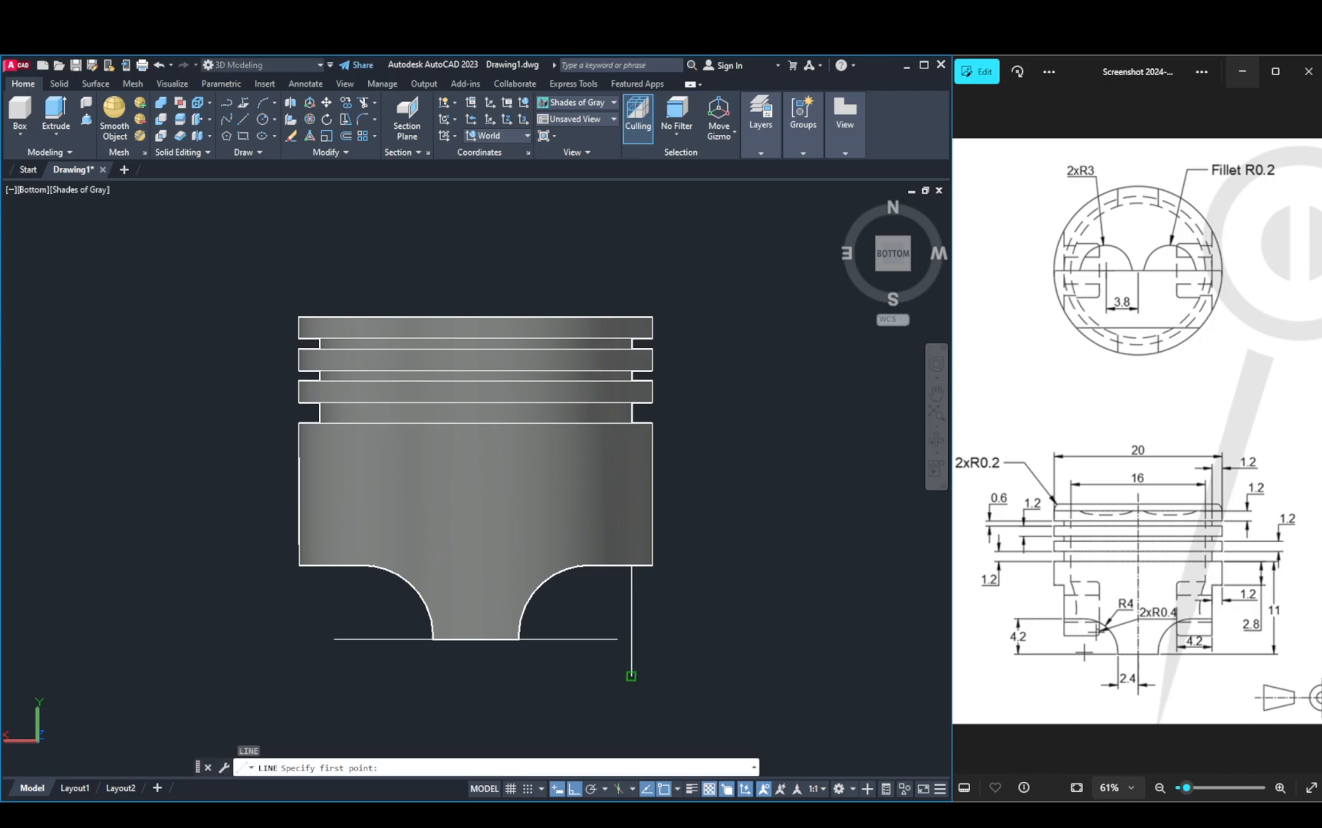
pyautogui.click(717, 675)
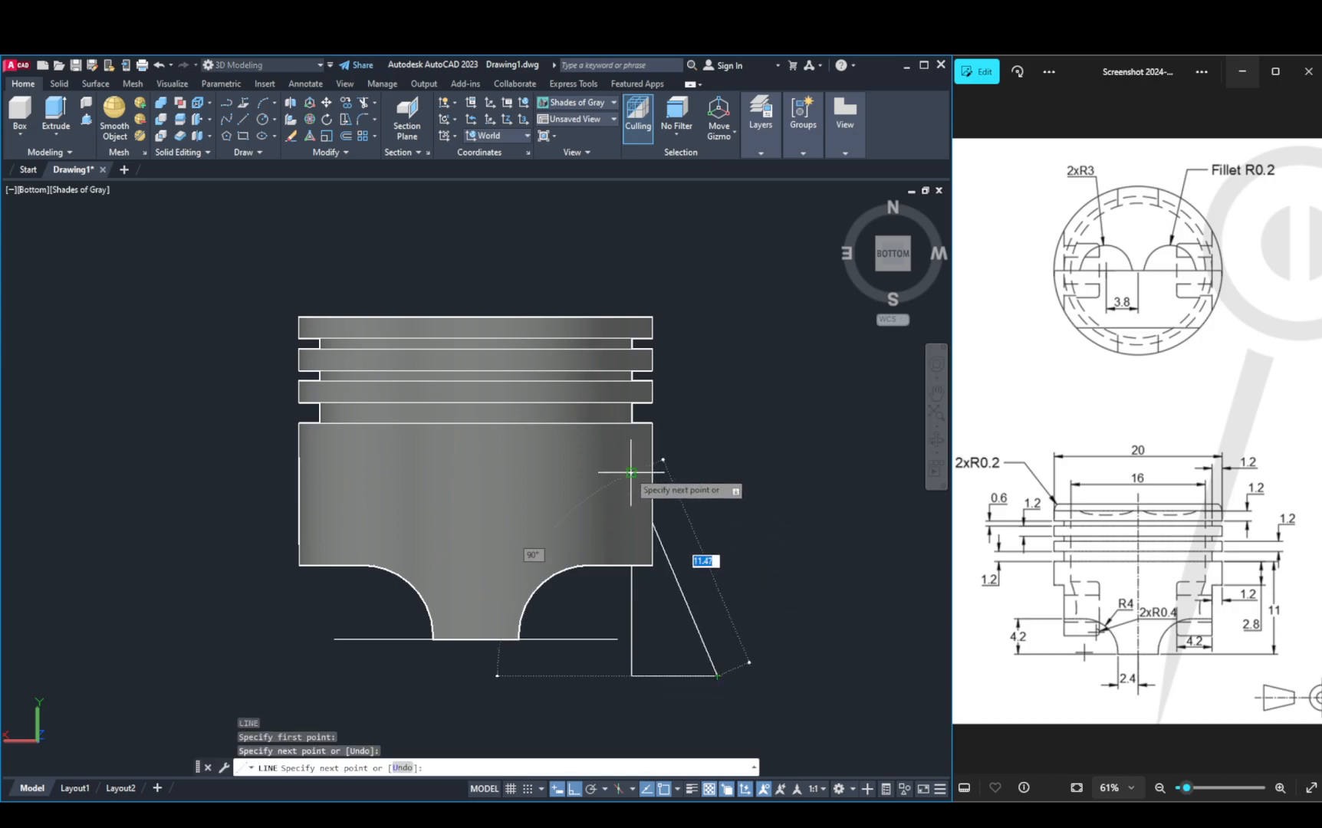
pyautogui.click(717, 473)
pyautogui.click(654, 474)
pyautogui.press('Escape')
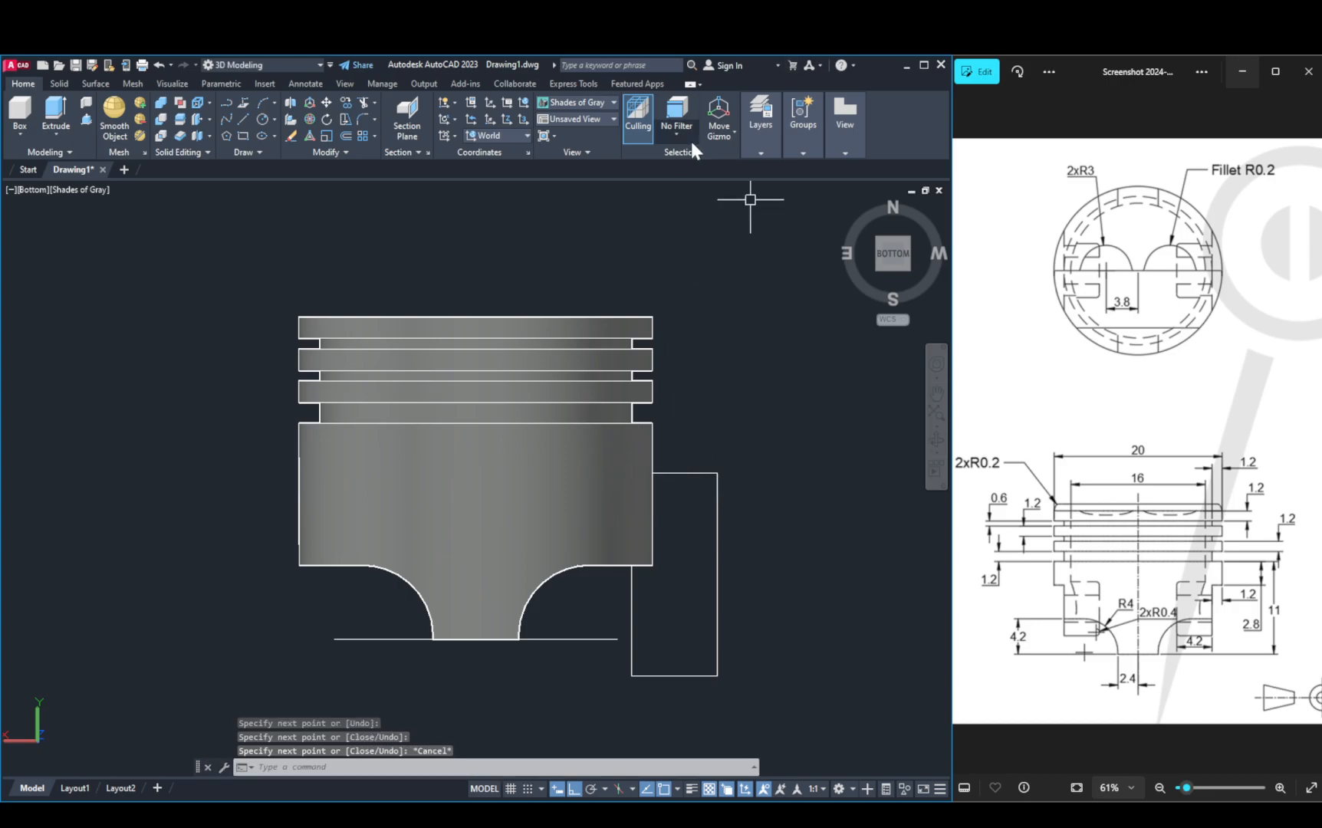
# Step: Switch to 2D Wireframe and join the rectangle's four lines beside the skirt into one polyline
pyautogui.click(602, 101)
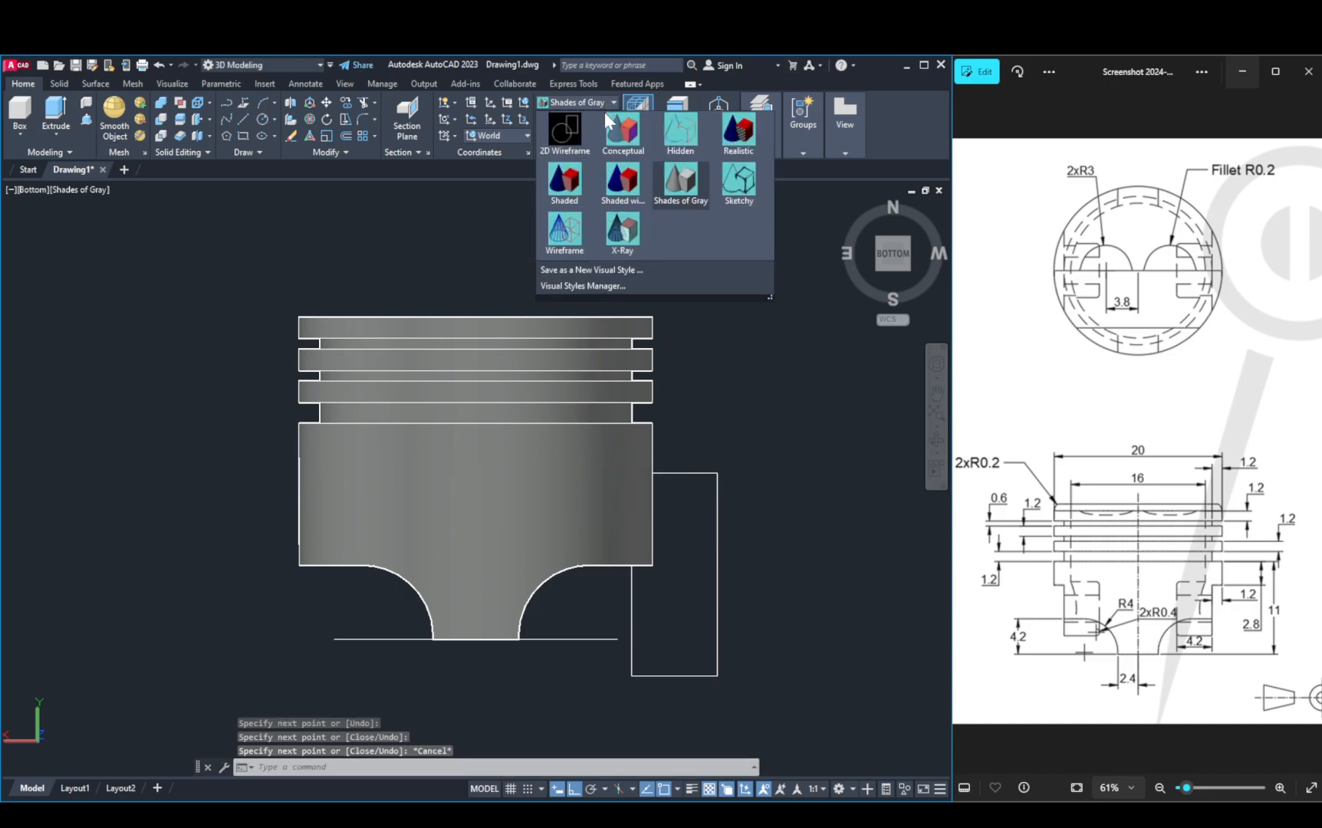
pyautogui.click(571, 131)
pyautogui.scroll(2, 689, 489)
pyautogui.click(692, 461)
pyautogui.scroll(-2, 741, 531)
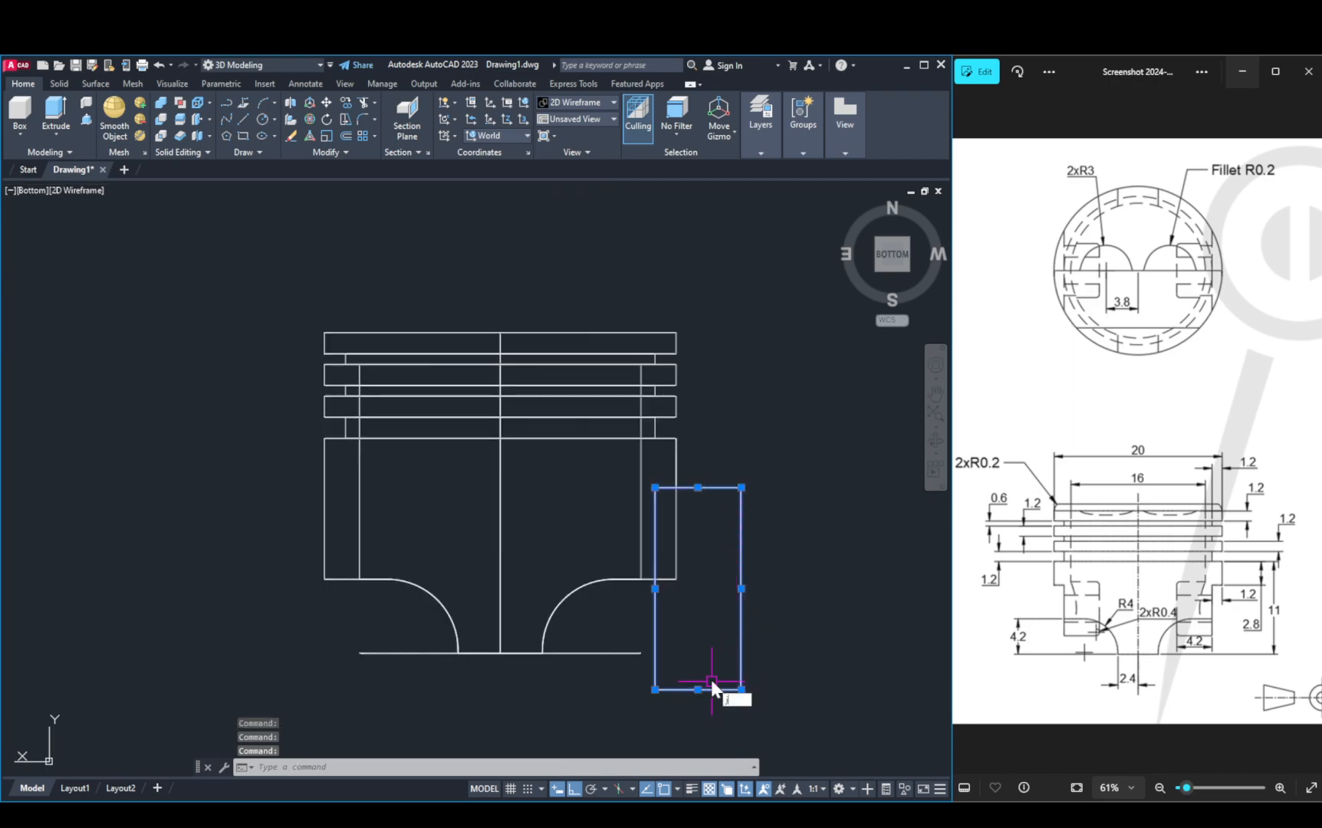
pyautogui.press('Return')
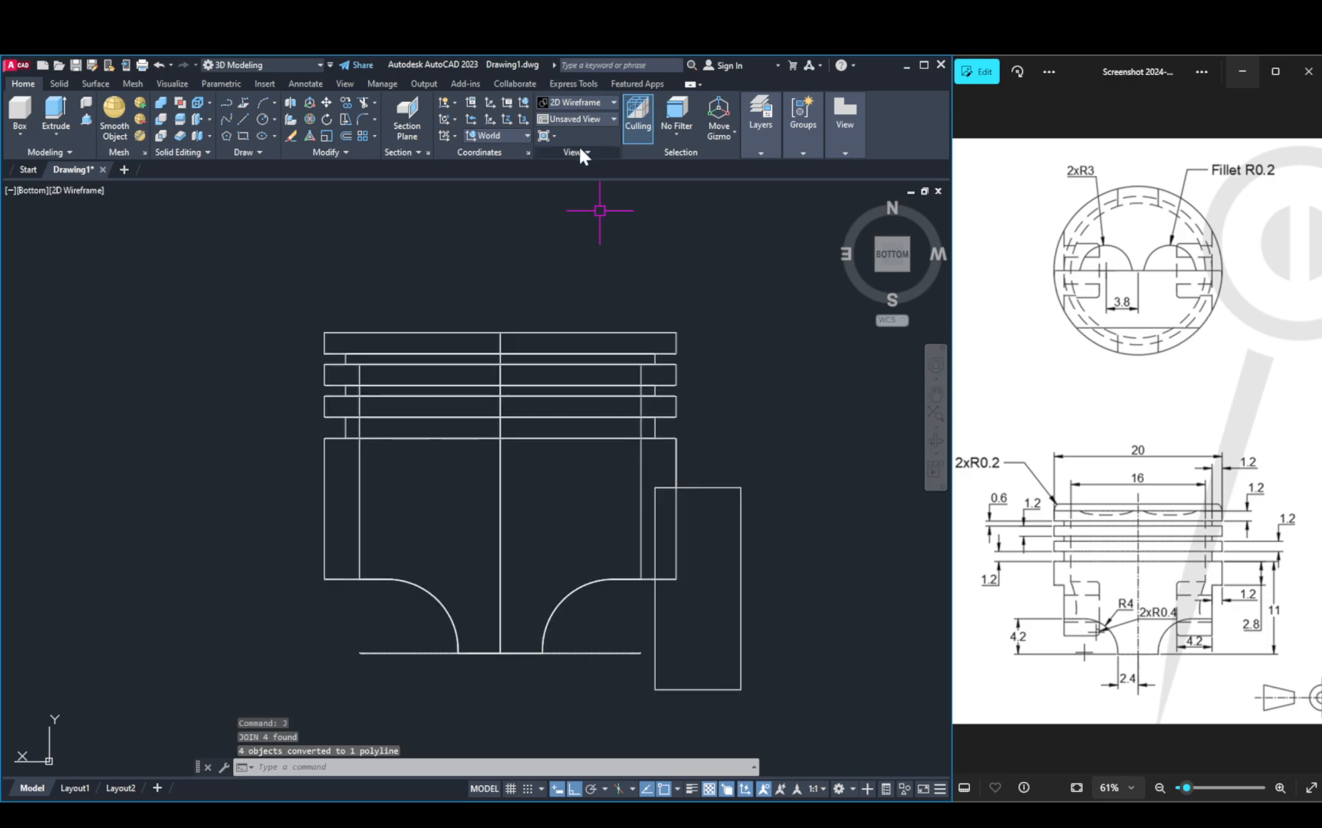
pyautogui.write('mi')
pyautogui.press('Return')
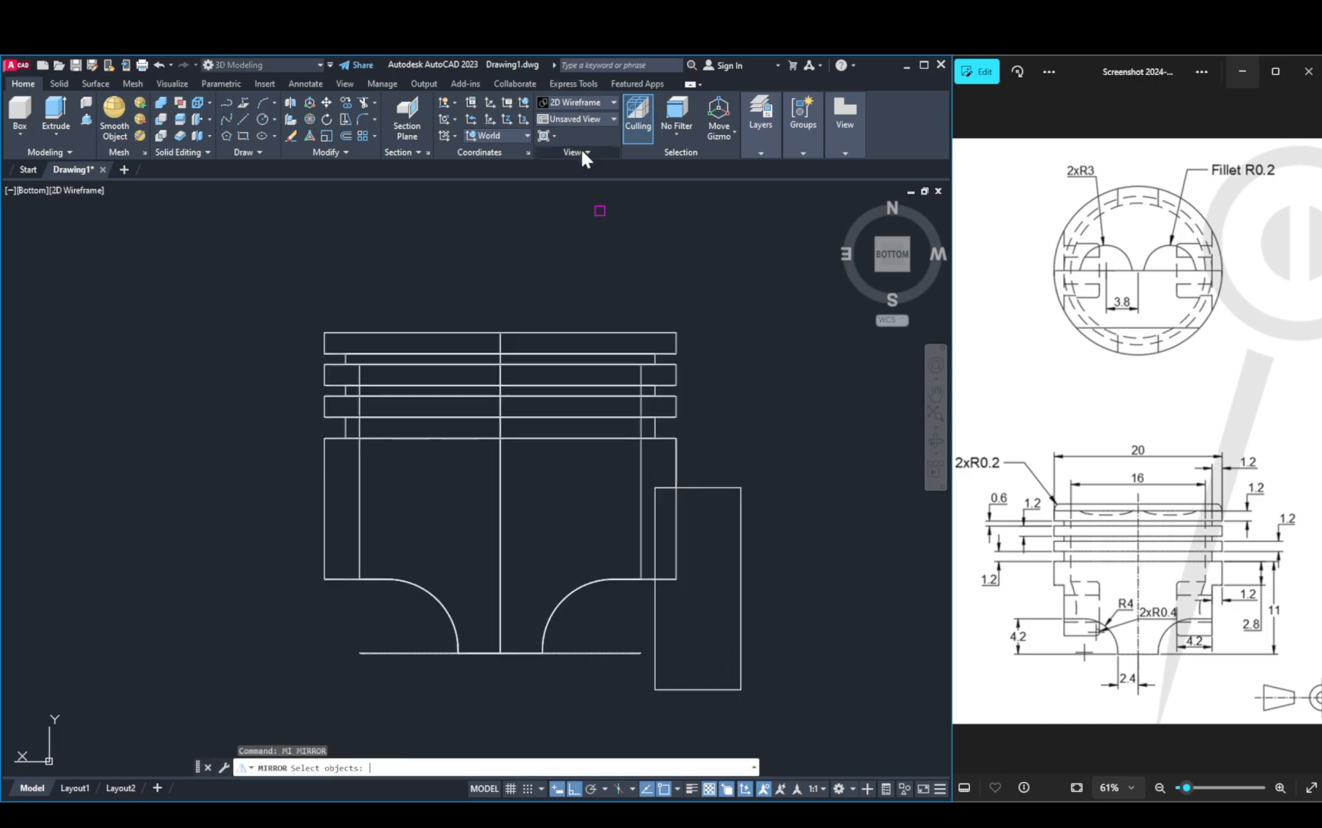
pyautogui.click(659, 638)
pyautogui.press('Return')
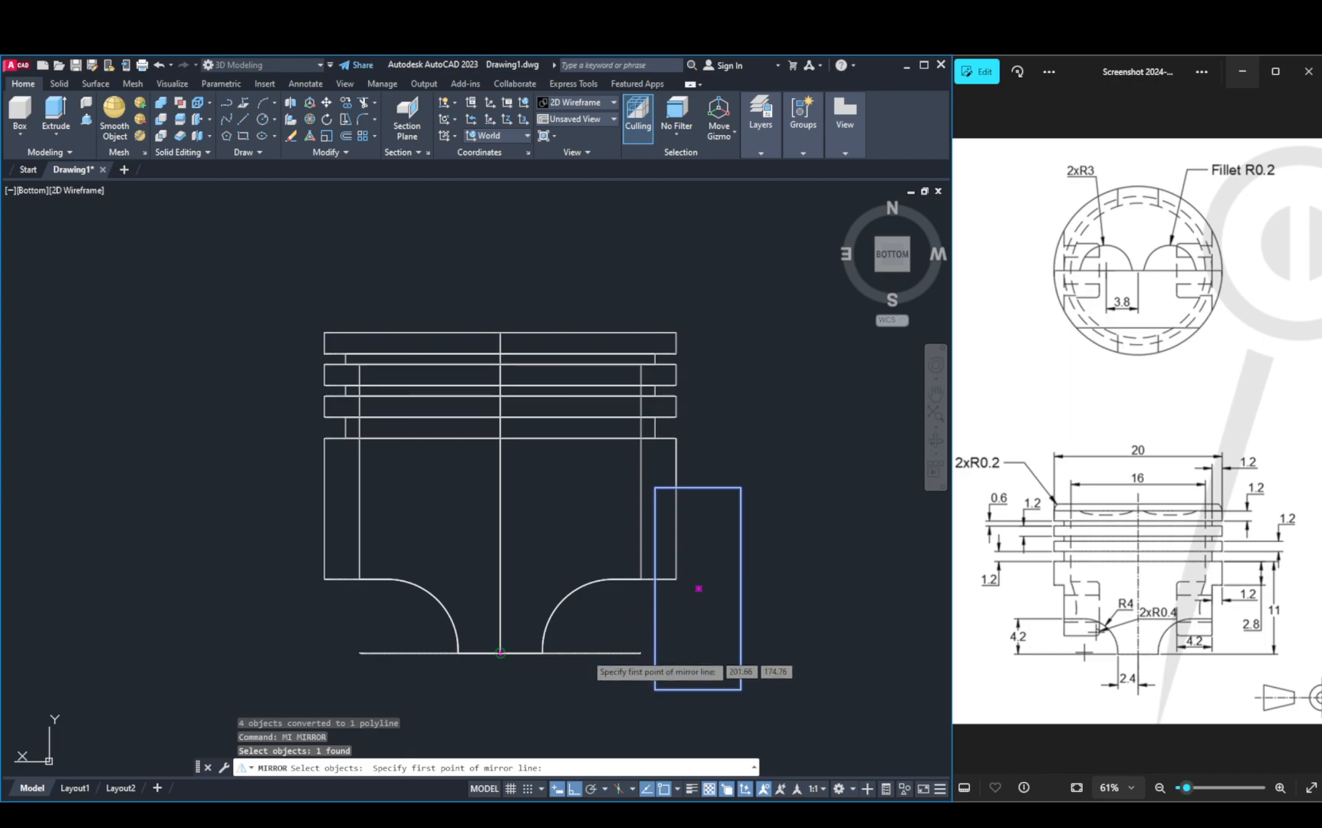
pyautogui.press('Escape')
# Step: Mirror the rectangle beside the skirt about the piston's vertical centre line, keeping the source object
pyautogui.write('mi')
pyautogui.press('Return')
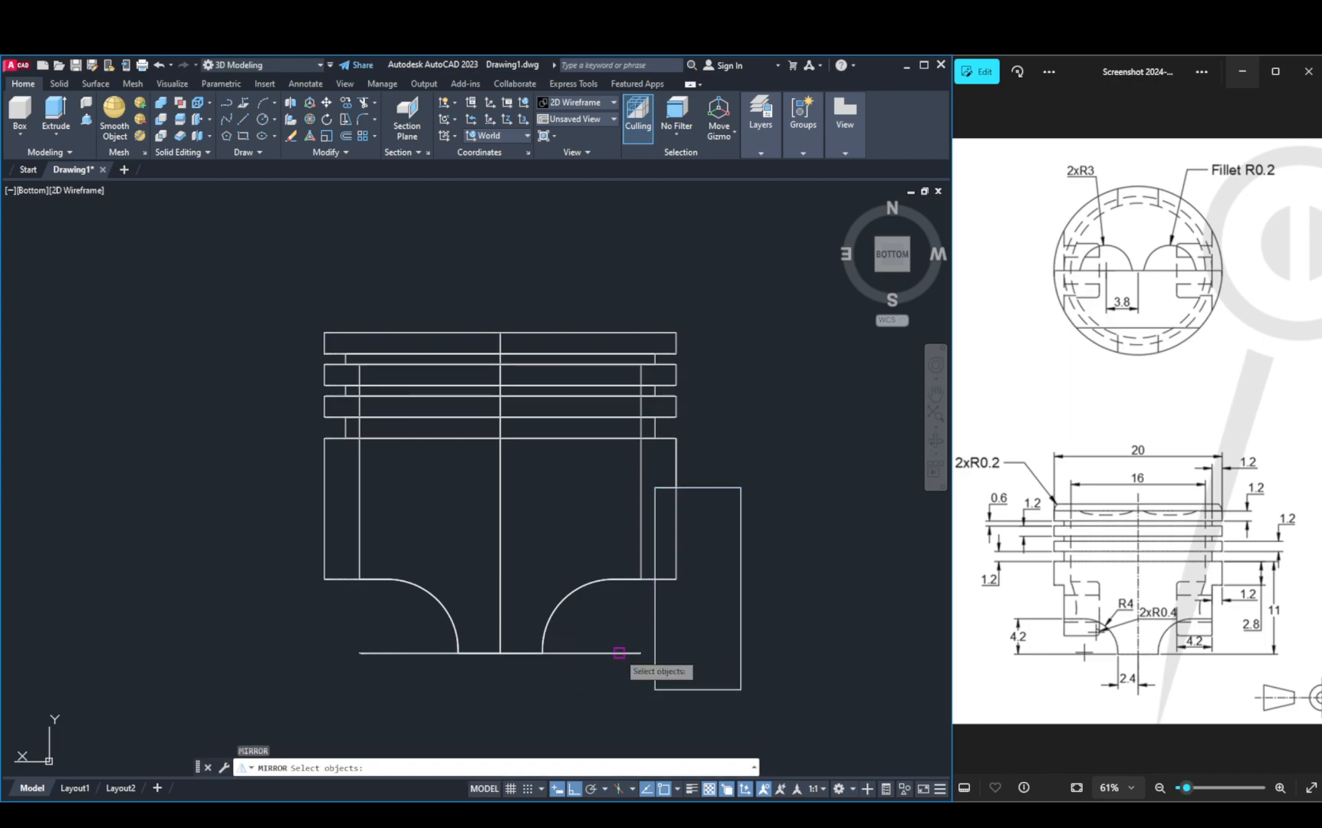
pyautogui.click(656, 635)
pyautogui.press('Return')
pyautogui.click(500, 653)
pyautogui.click(503, 716)
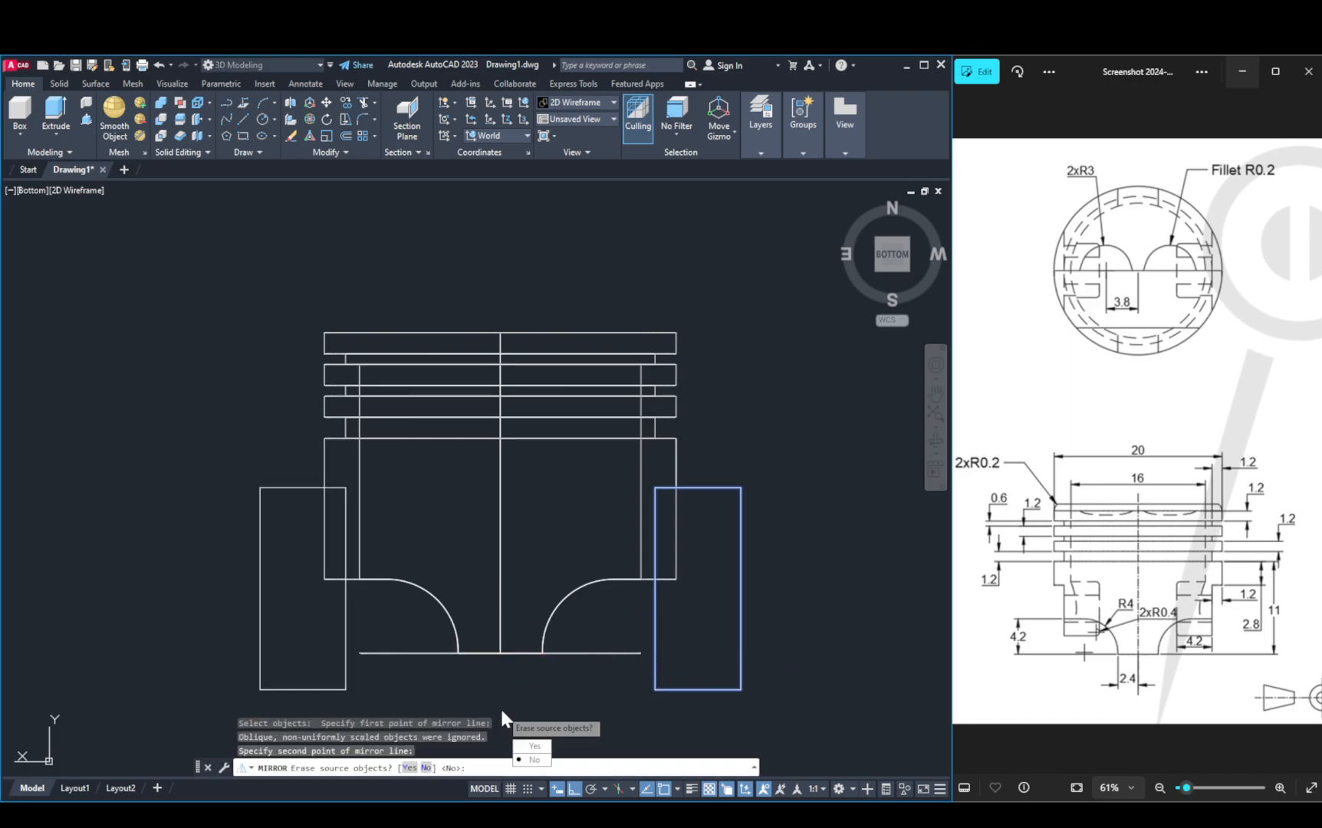
pyautogui.click(544, 763)
pyautogui.scroll(-4, 520, 692)
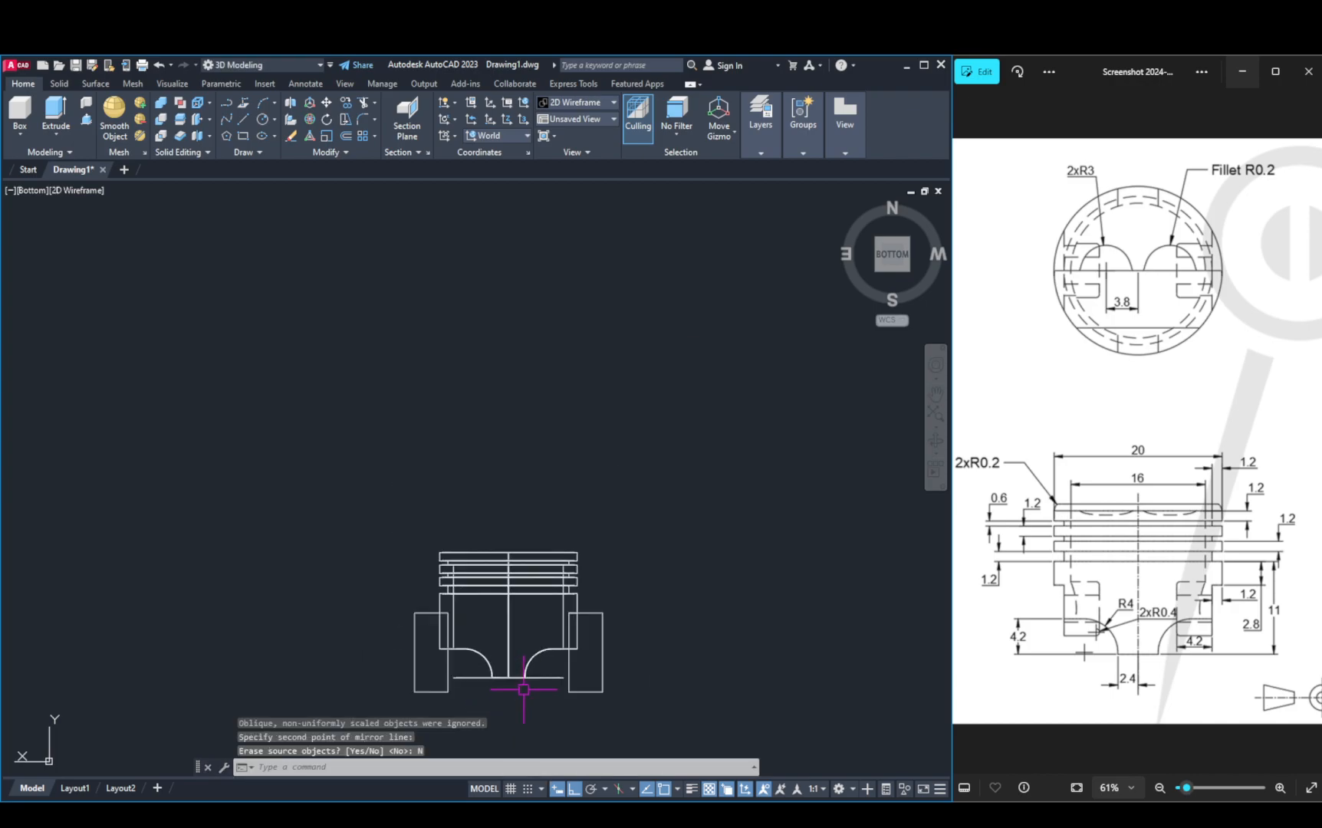
# Step: Switch the visual style to Shades of Gray and orbit to an angled view with both side rectangles selected
pyautogui.press('Escape')
pyautogui.press('Escape')
pyautogui.click(592, 103)
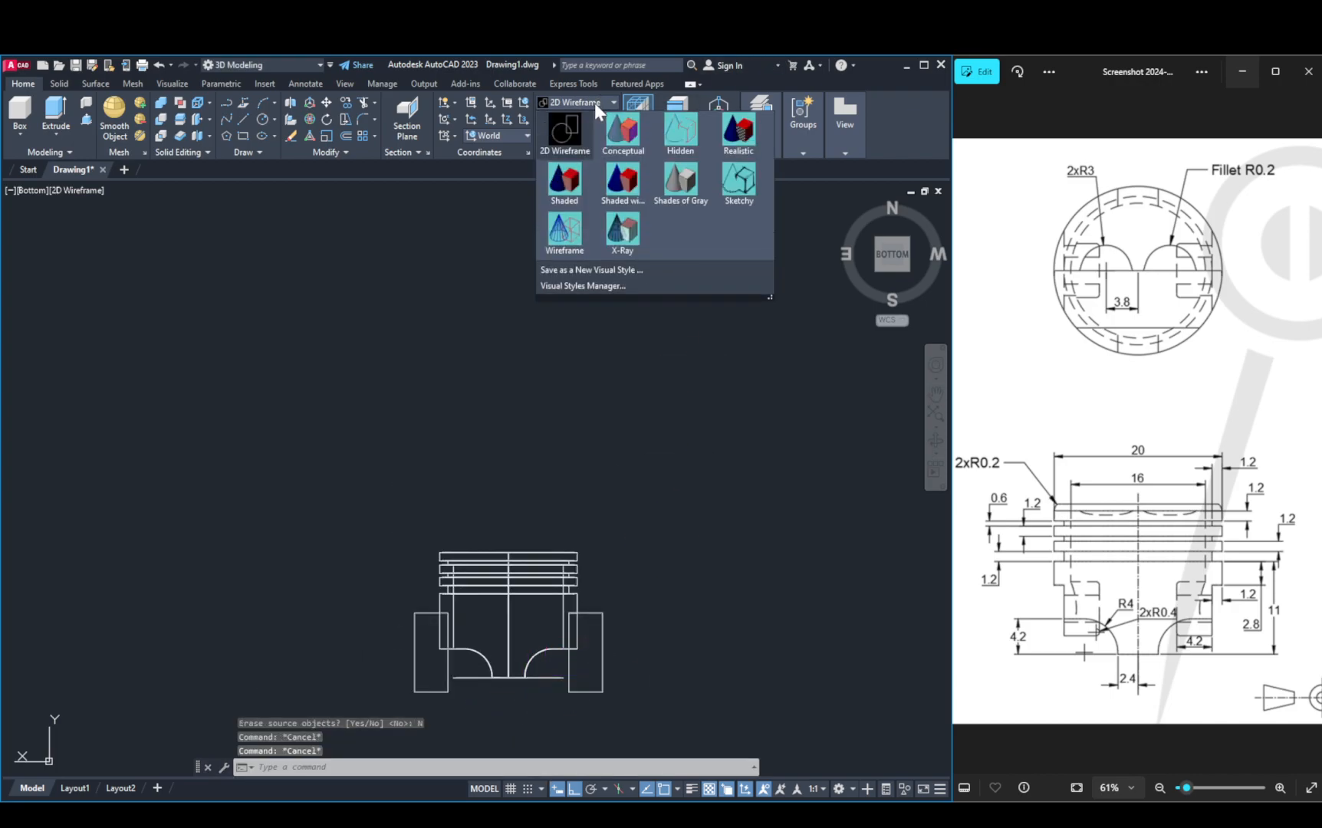
pyautogui.click(682, 184)
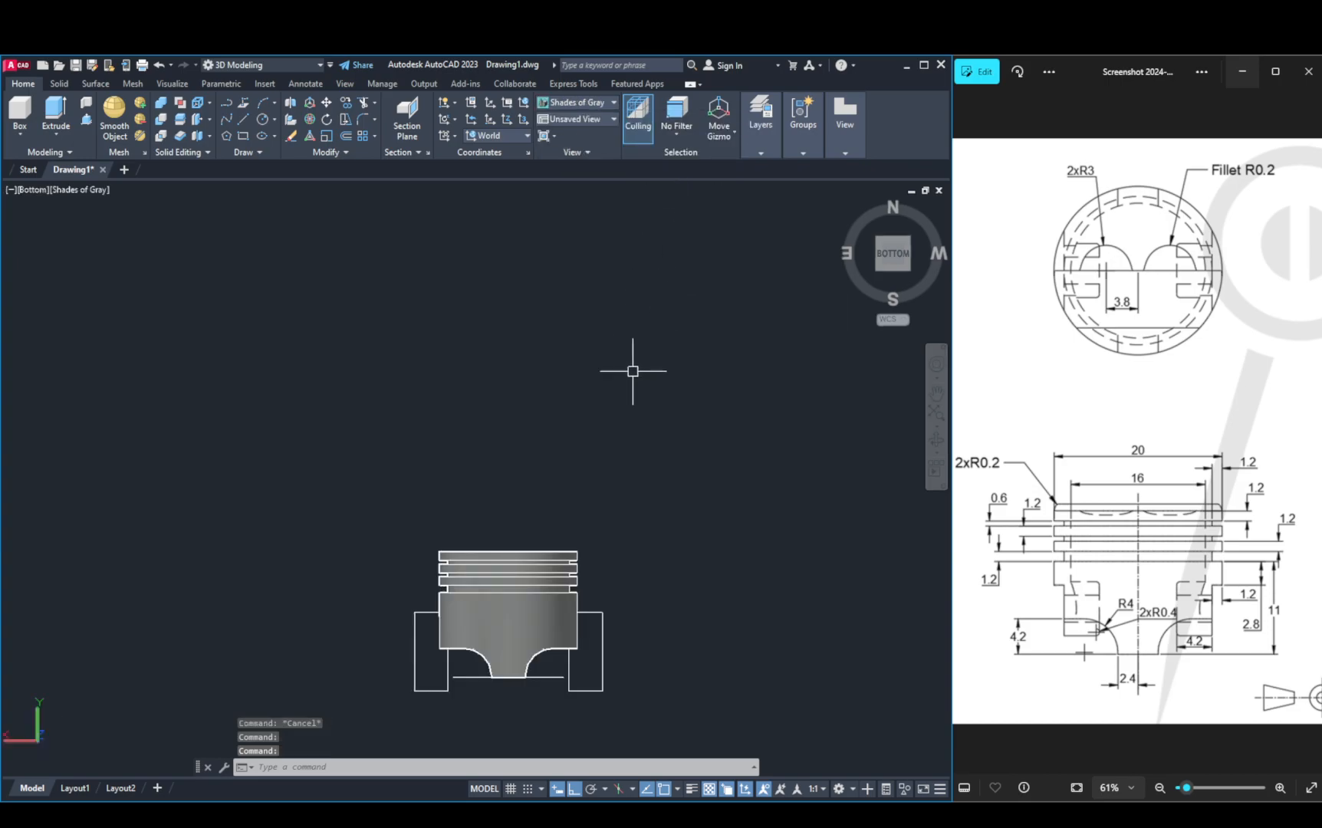
pyautogui.keyDown('shift'); pyautogui.moveTo(566, 484); pyautogui.dragTo(400, 573, button='middle'); pyautogui.keyUp('shift')
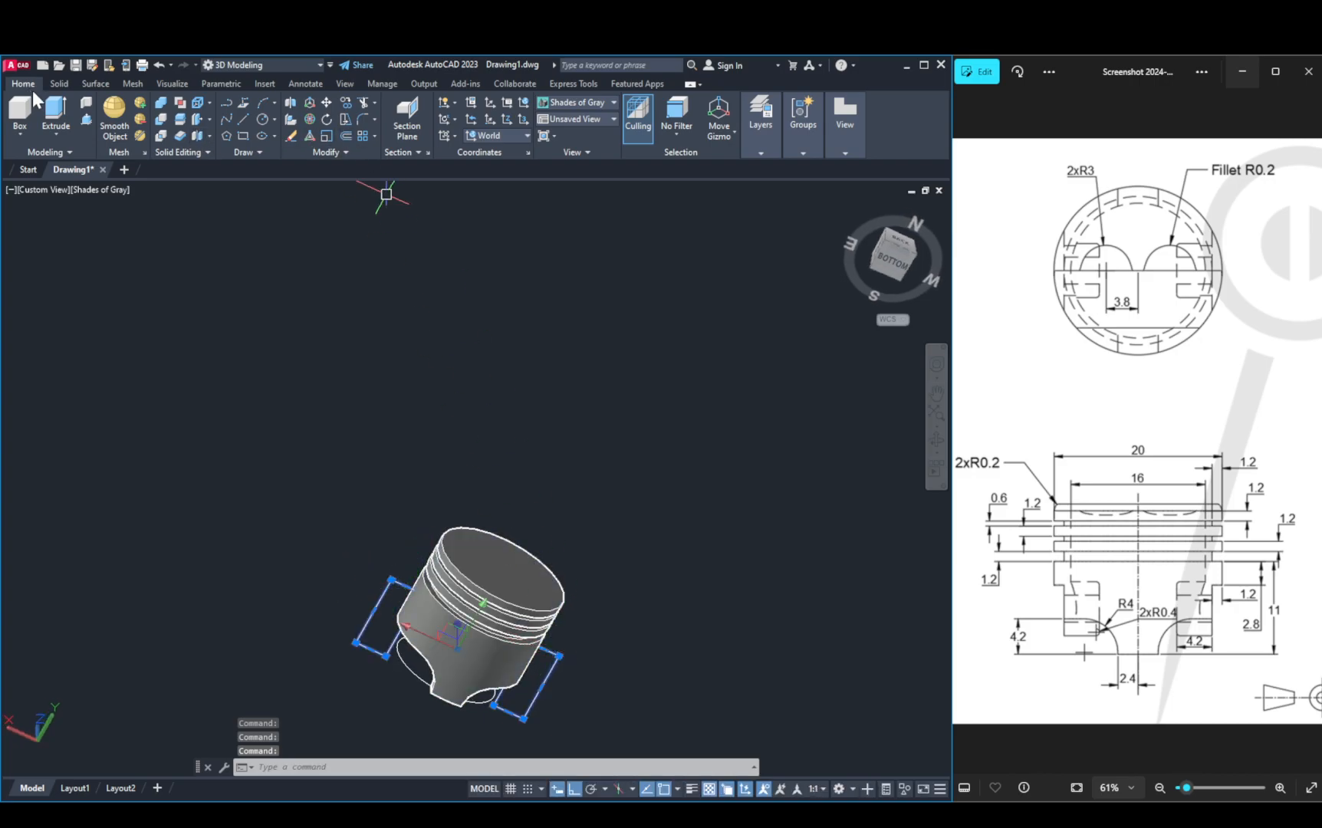
pyautogui.click(56, 116)
pyautogui.press('Escape')
pyautogui.press('Escape')
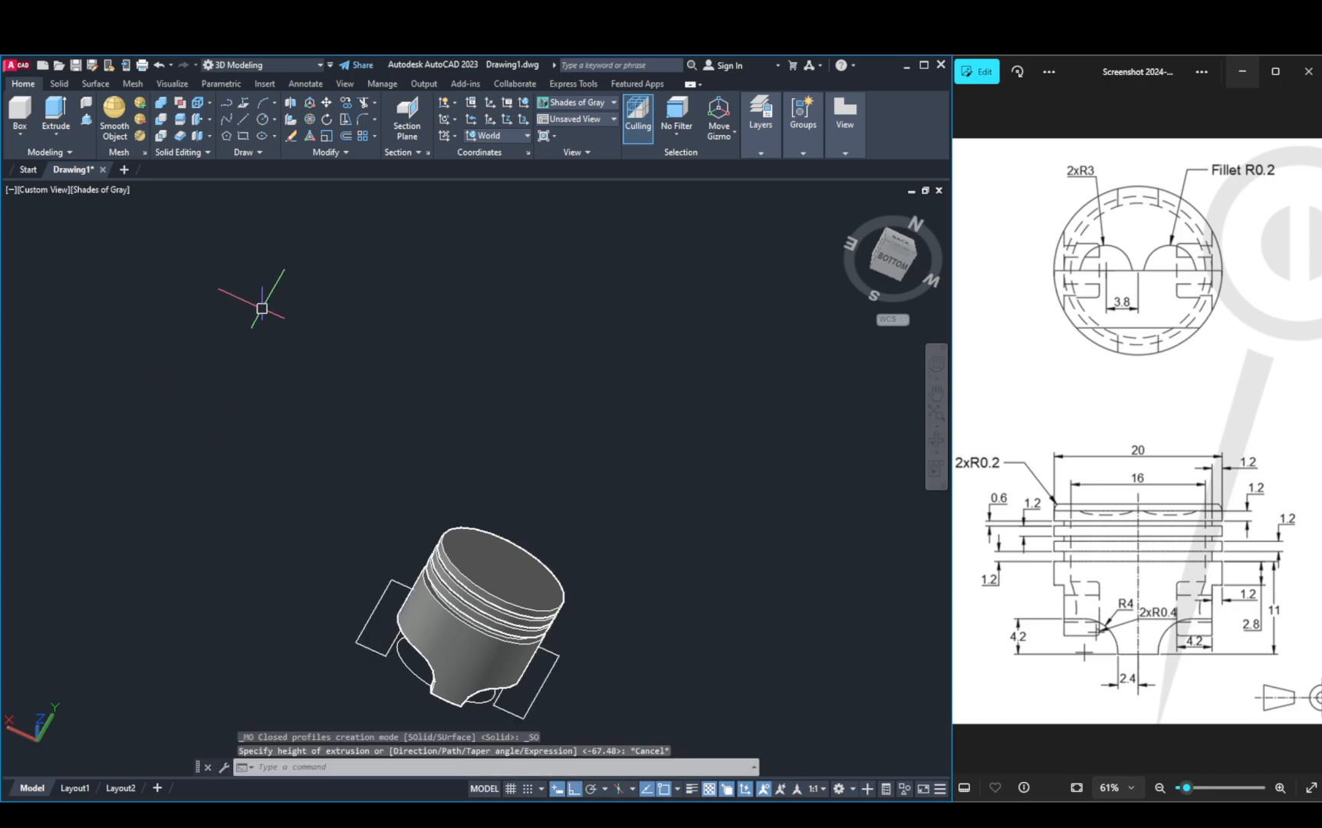
pyautogui.click(307, 102)
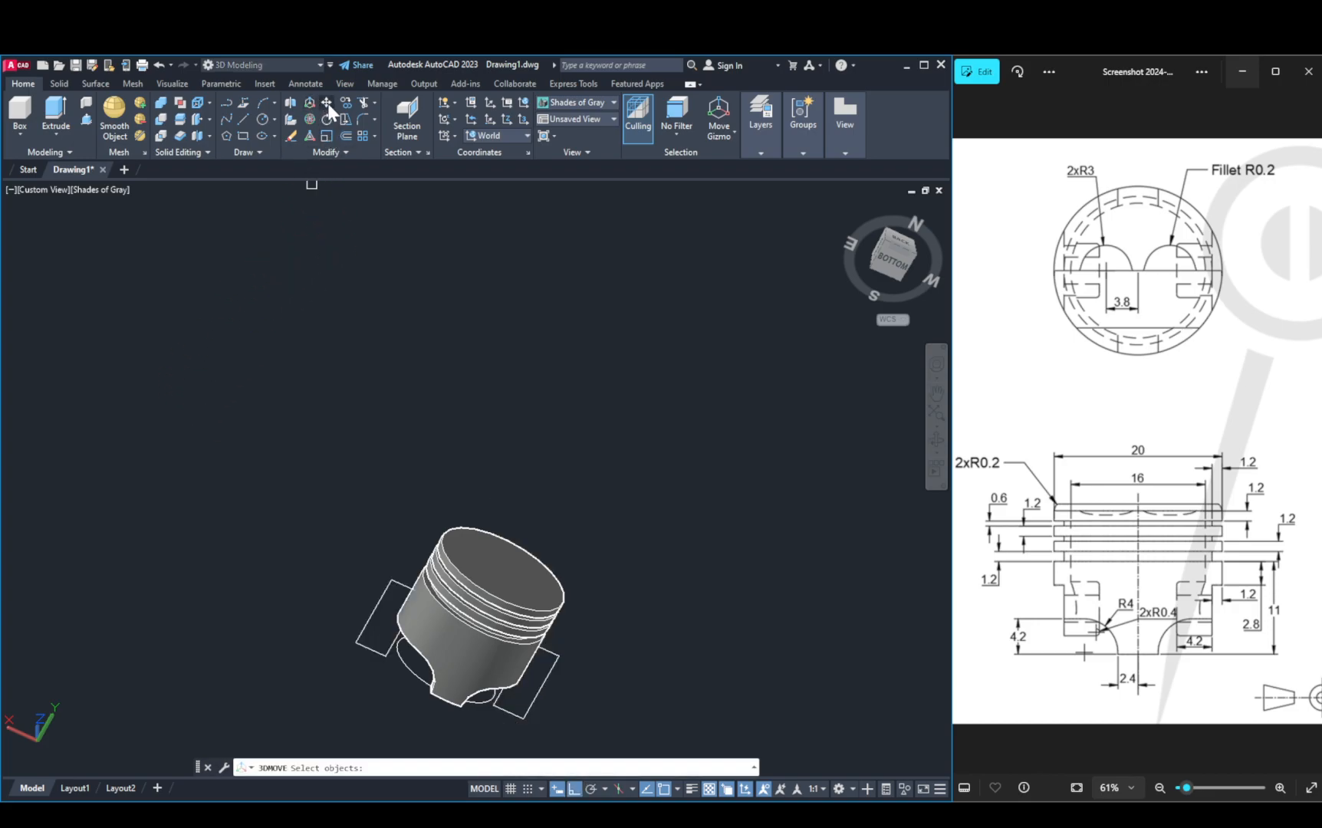
pyautogui.click(374, 610)
pyautogui.click(546, 652)
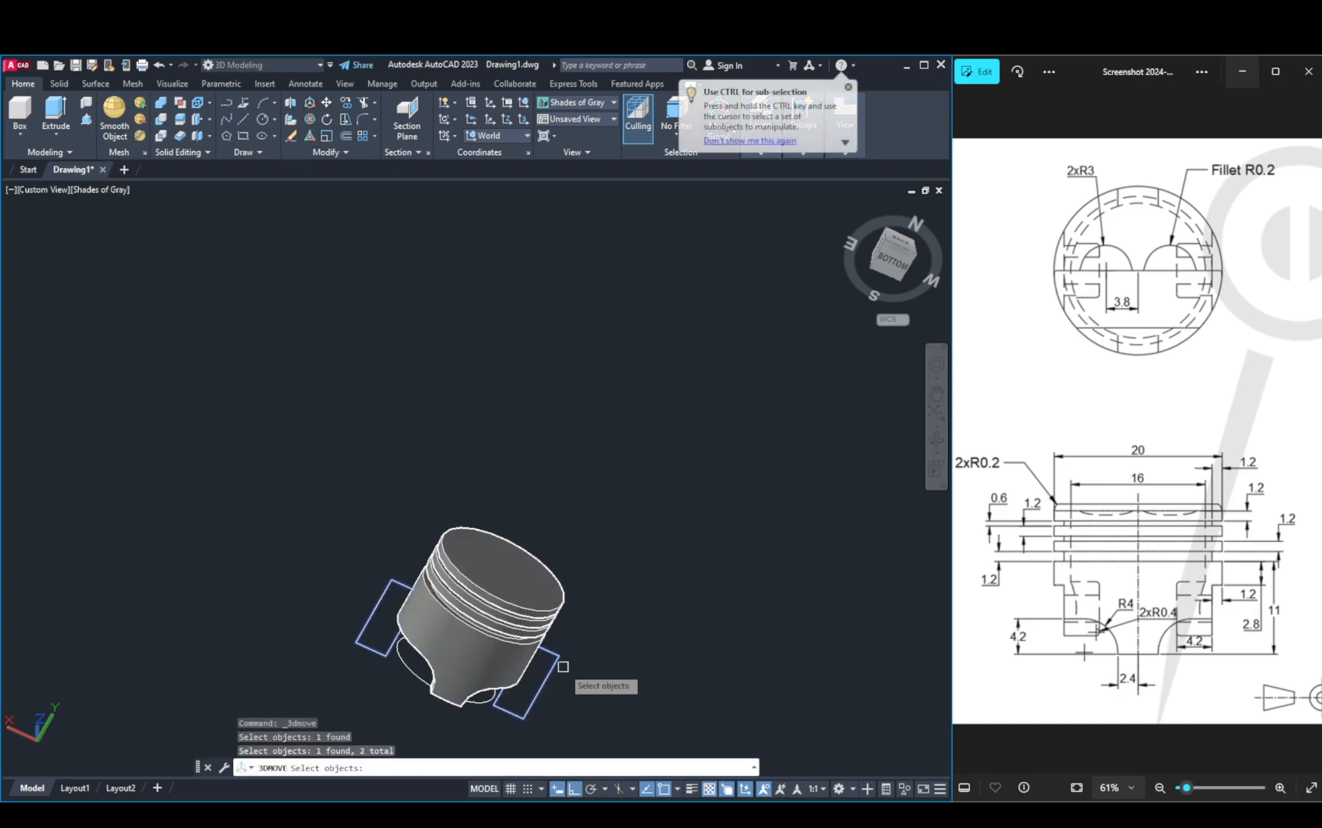
pyautogui.press('Return')
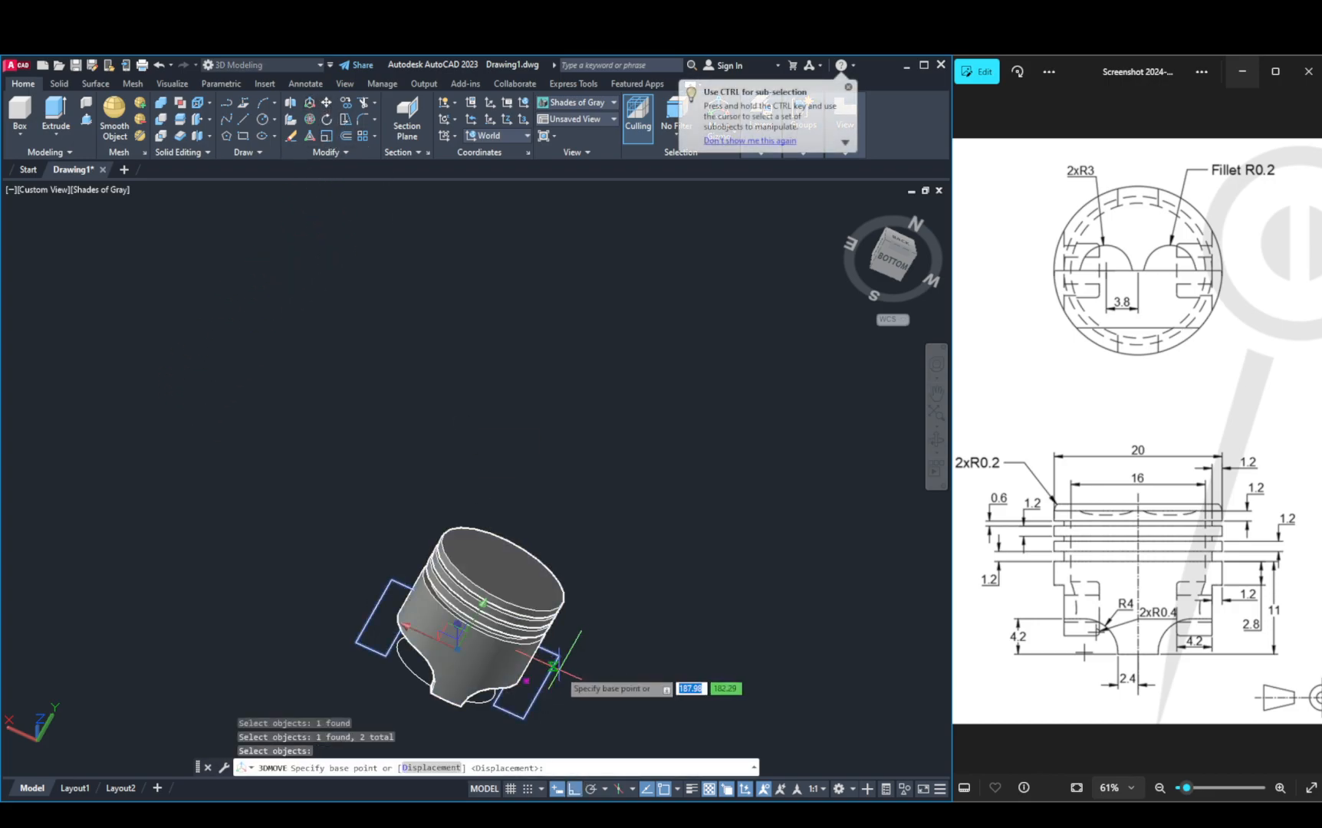
pyautogui.keyDown('shift'); pyautogui.rightClick(473, 631); pyautogui.keyUp('shift')
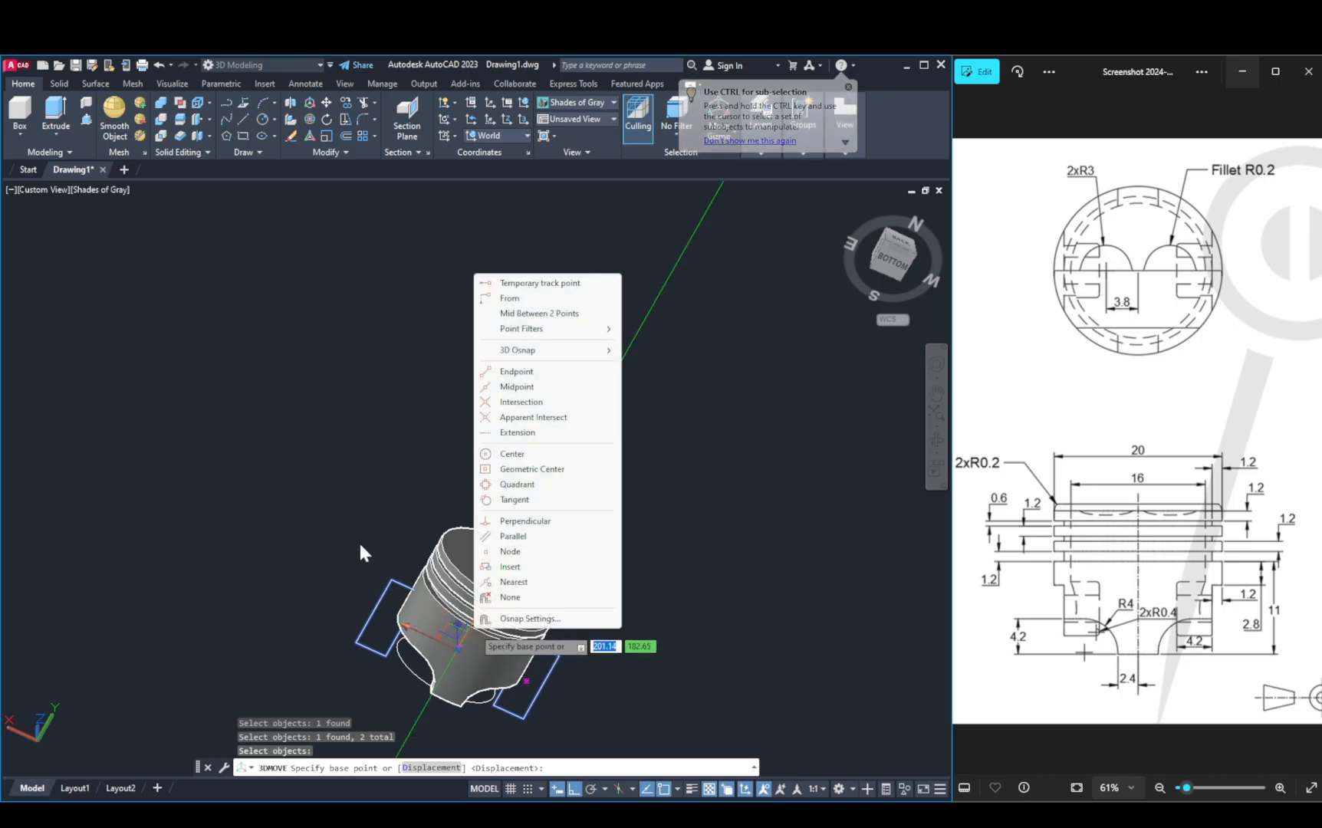
pyautogui.click(356, 541)
pyautogui.click(465, 638)
pyautogui.keyDown('shift'); pyautogui.moveTo(445, 648); pyautogui.dragTo(447, 635, button='middle'); pyautogui.keyUp('shift')
pyautogui.keyDown('shift'); pyautogui.moveTo(352, 630); pyautogui.dragTo(414, 637, button='middle'); pyautogui.keyUp('shift')
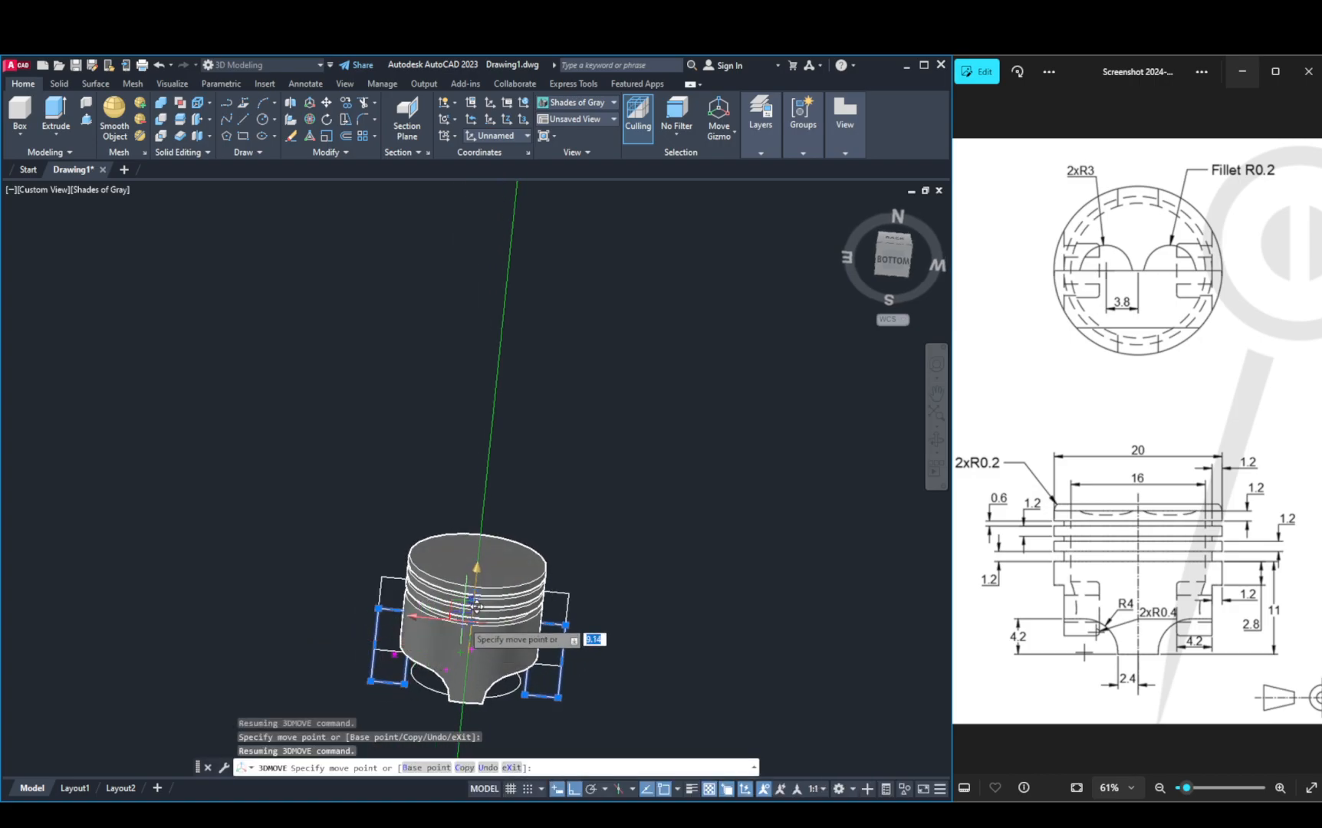
pyautogui.press('Escape')
# Step: Move both side rectangles along the Z axis until they stand clear in front of the piston
pyautogui.moveTo(606, 652)
pyautogui.keyDown('shift'); pyautogui.mouseDown(button='middle')
pyautogui.moveTo(628, 578)
pyautogui.moveTo(564, 516)
pyautogui.moveTo(581, 526)
pyautogui.moveTo(460, 679)
pyautogui.moveTo(472, 684)
pyautogui.mouseUp(button='middle'); pyautogui.keyUp('shift')
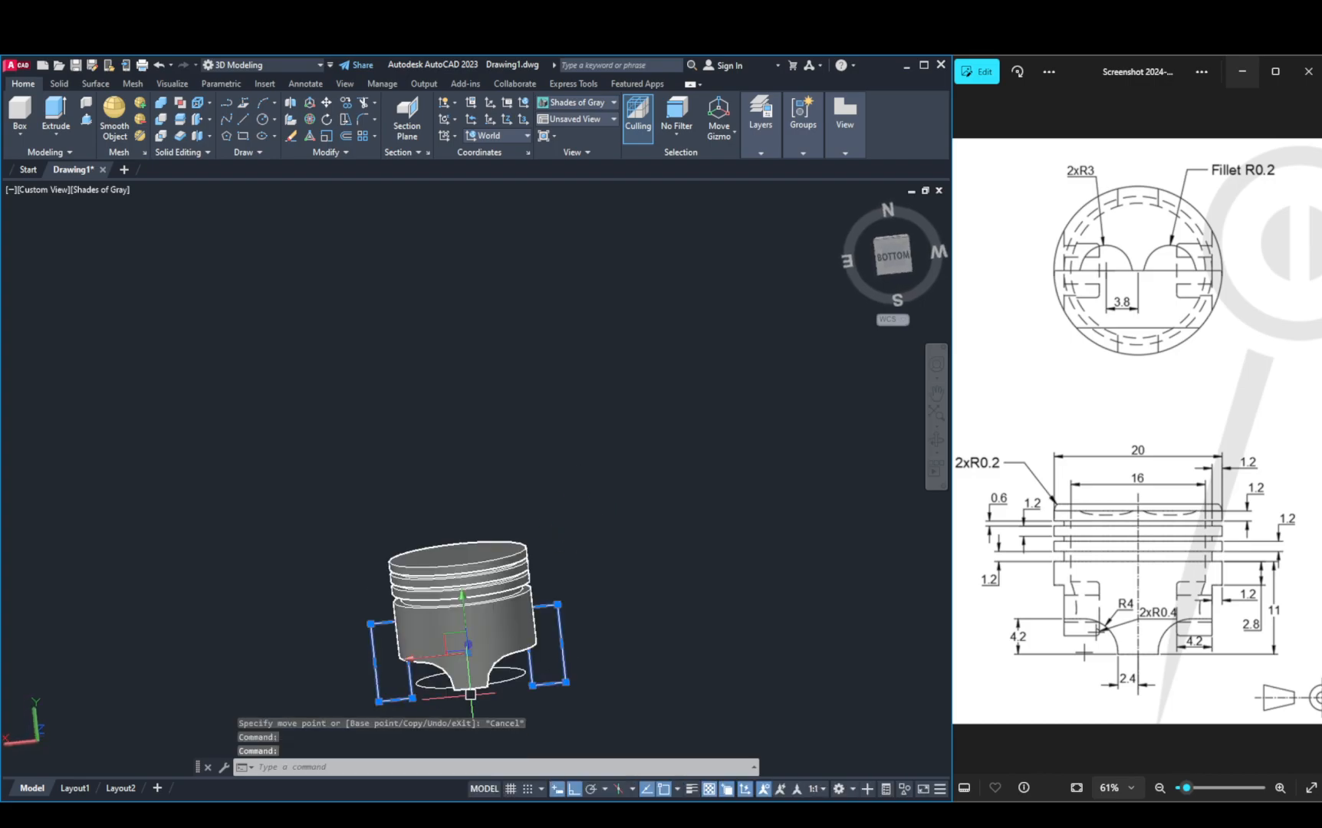
pyautogui.click(936, 439)
pyautogui.moveTo(613, 649); pyautogui.dragTo(701, 609)
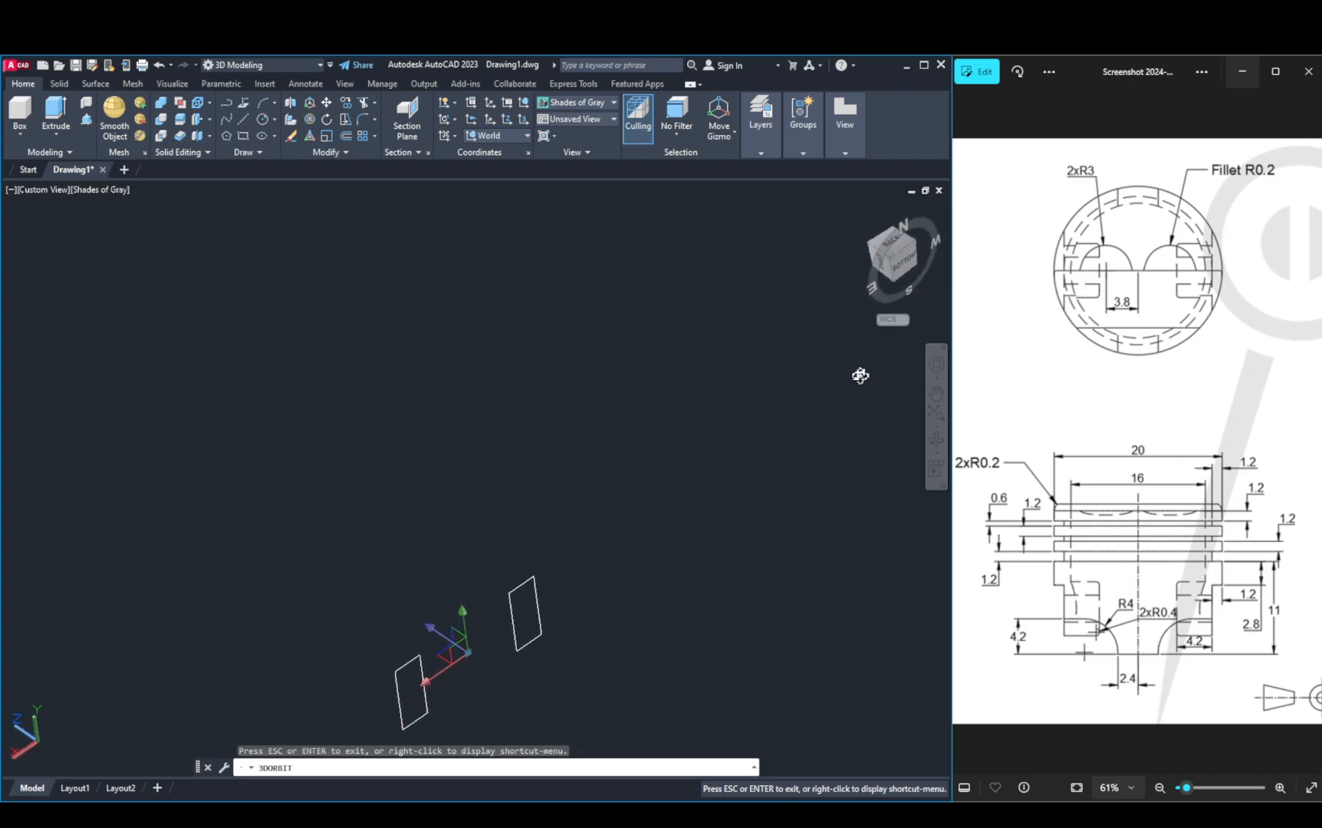
pyautogui.press('Escape')
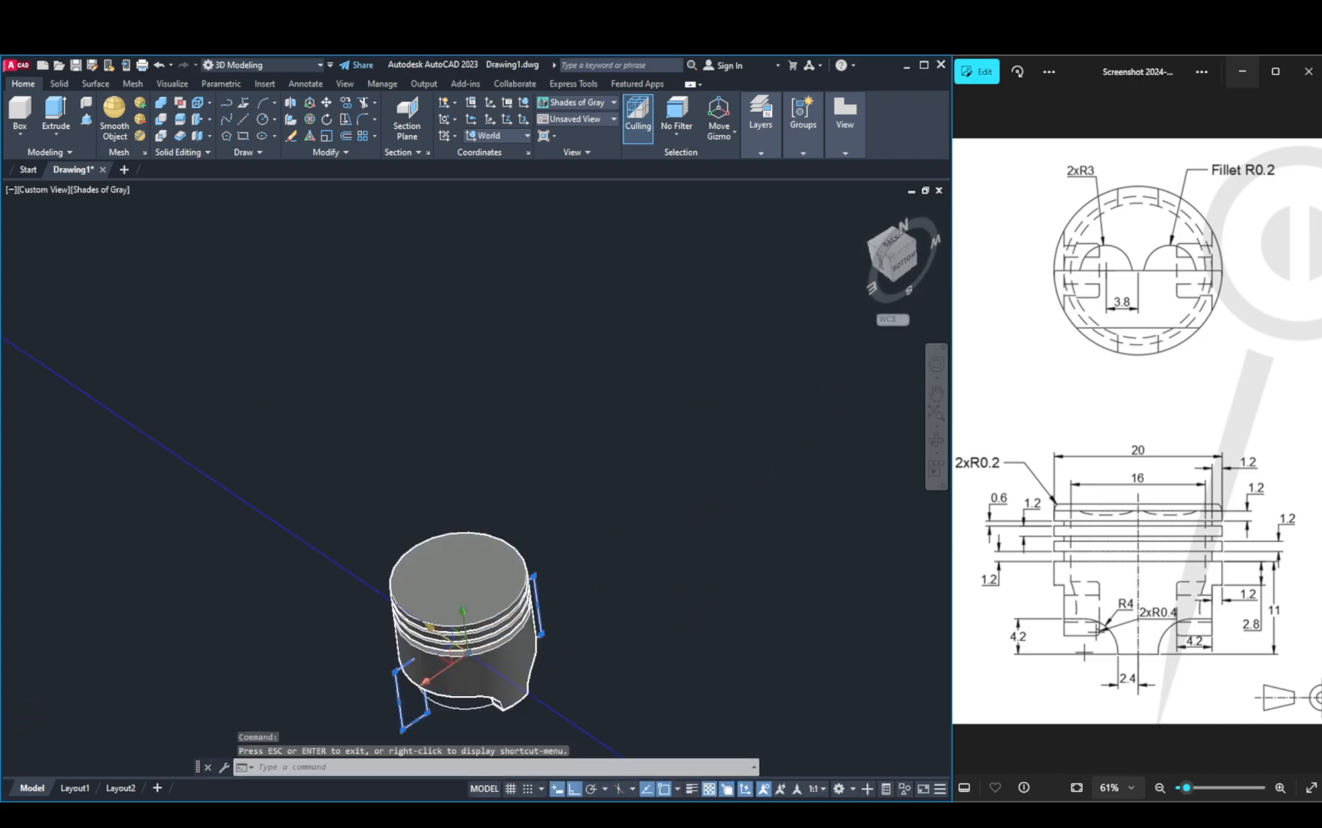
pyautogui.click(451, 643)
pyautogui.click(587, 701)
pyautogui.press('Escape')
pyautogui.moveTo(611, 620); pyautogui.dragTo(688, 503, button='middle')
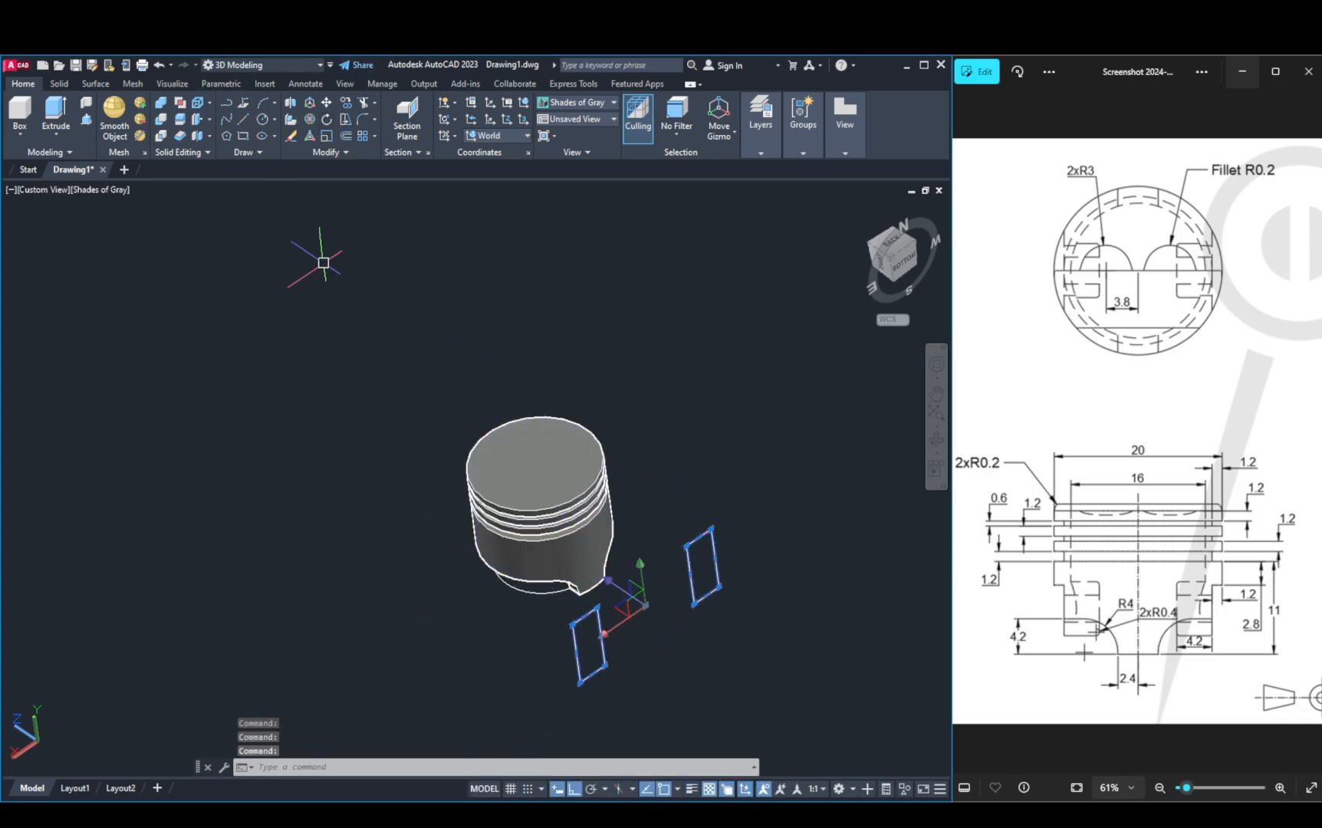
# Step: Extrude both rectangles into bars running past the far side of the piston
pyautogui.click(61, 116)
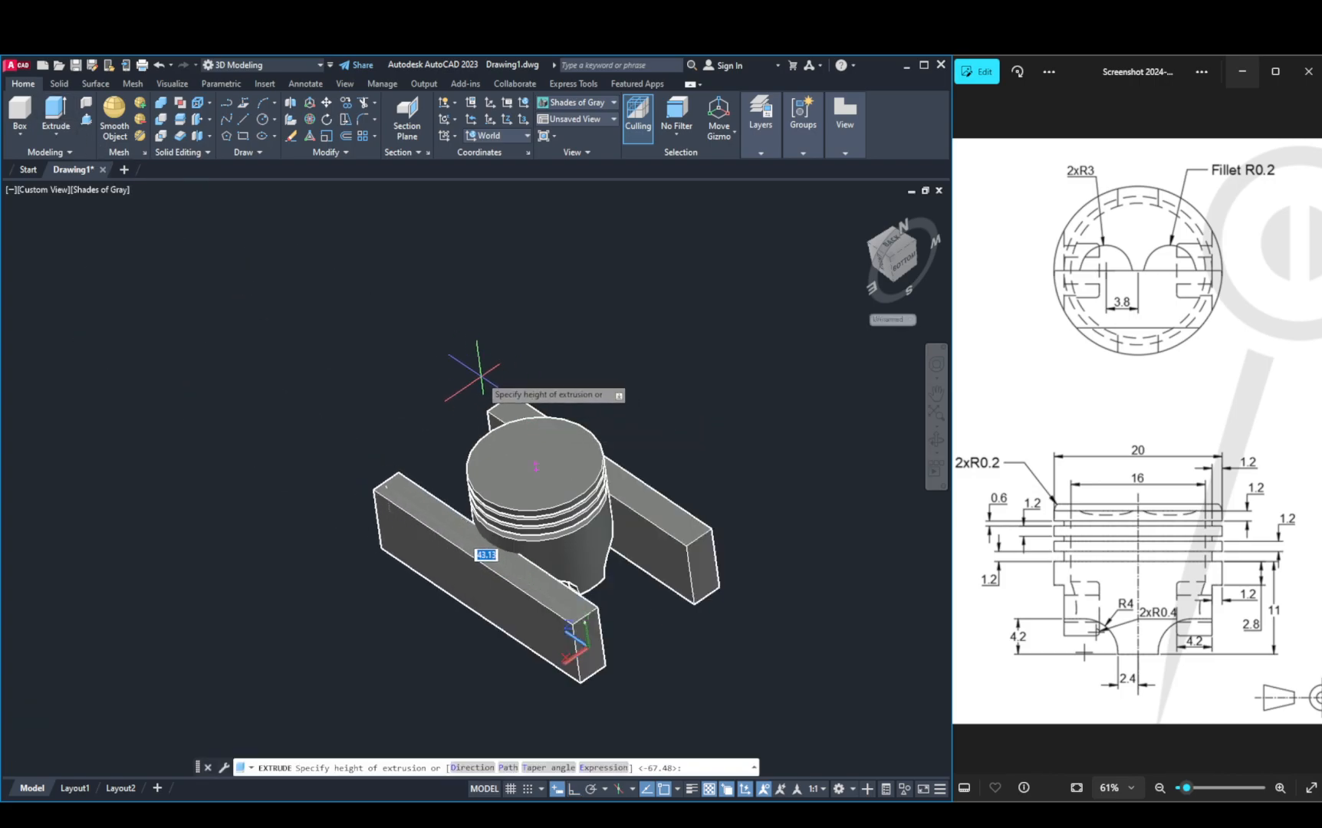
pyautogui.click(451, 356)
pyautogui.press('Escape')
pyautogui.press('Escape')
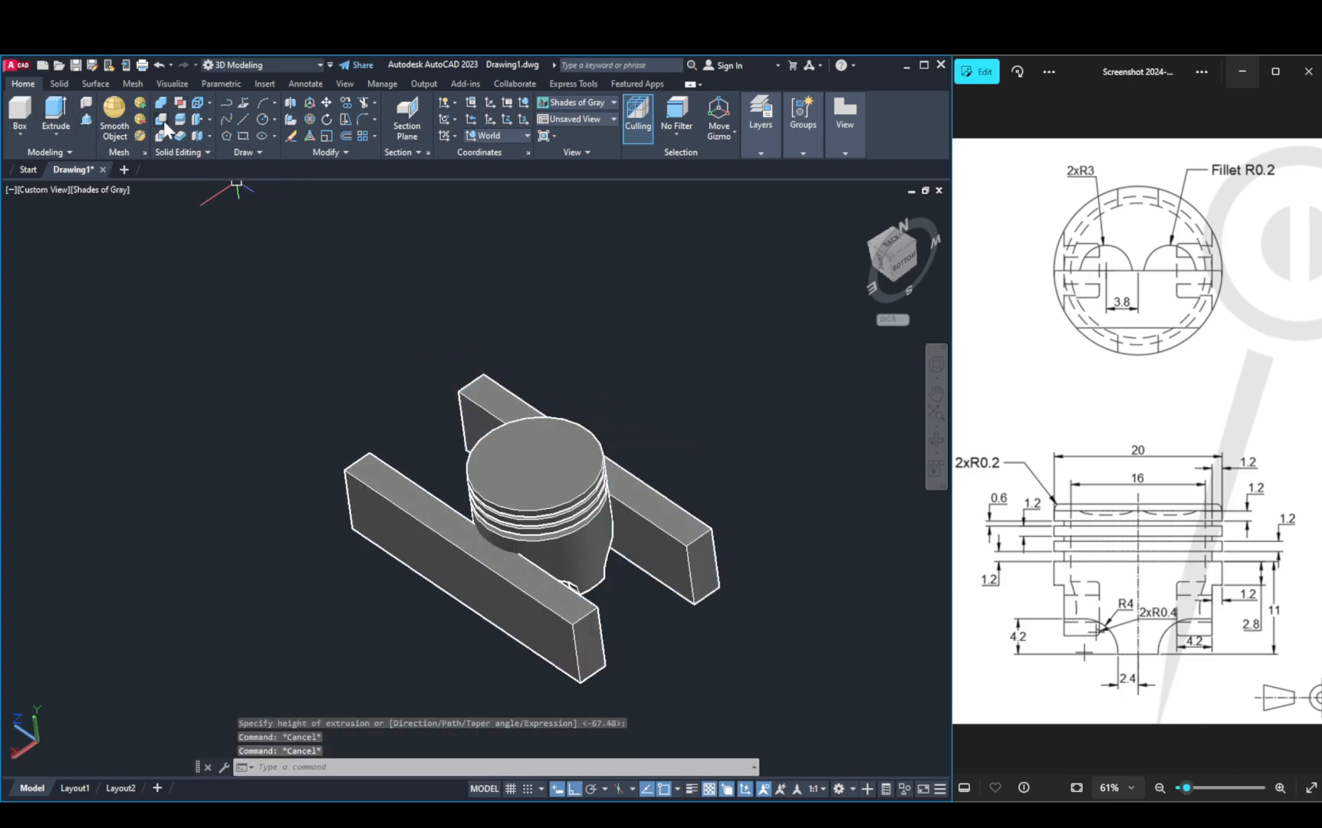
# Step: Subtract the two side bars from the piston solid to cut the flat recesses in the skirt
pyautogui.click(173, 119)
pyautogui.click(613, 541)
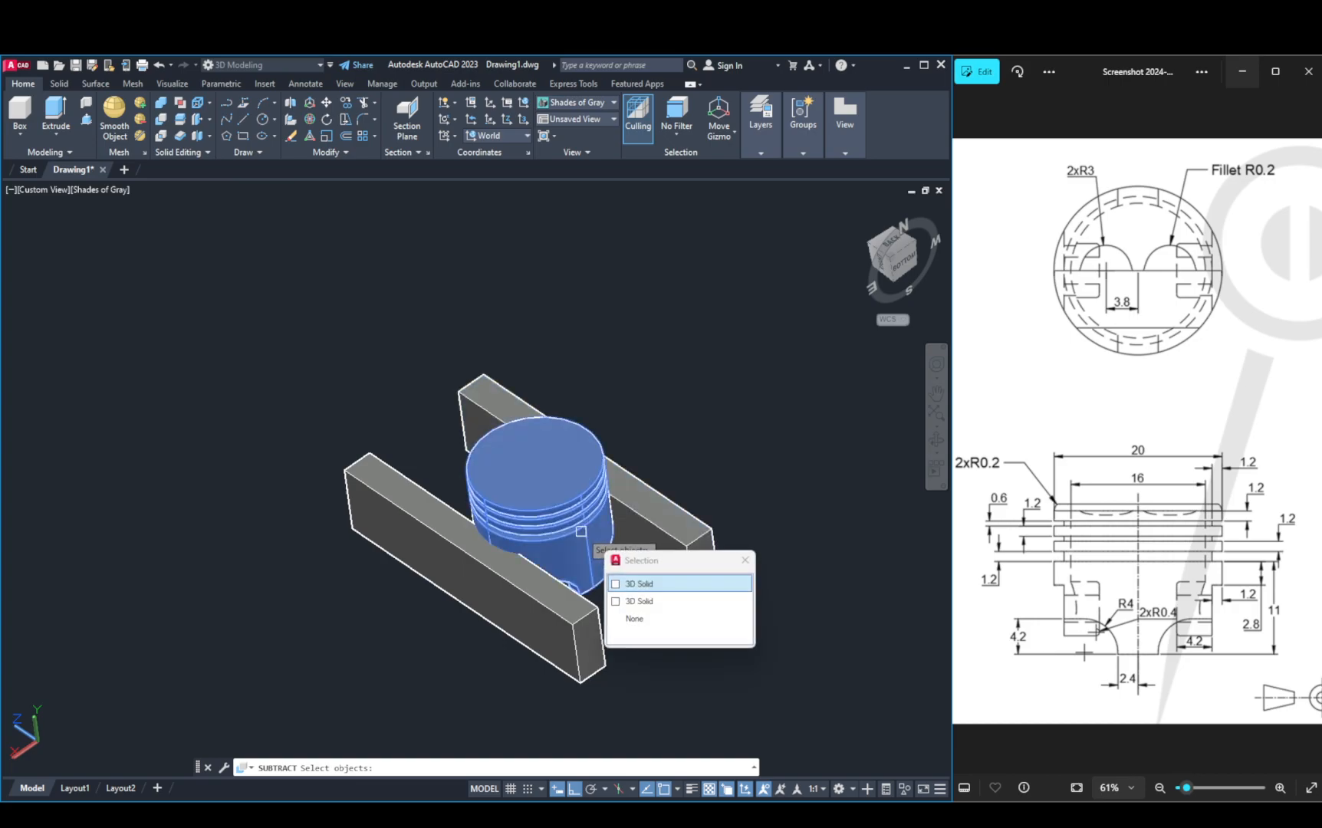
pyautogui.click(635, 601)
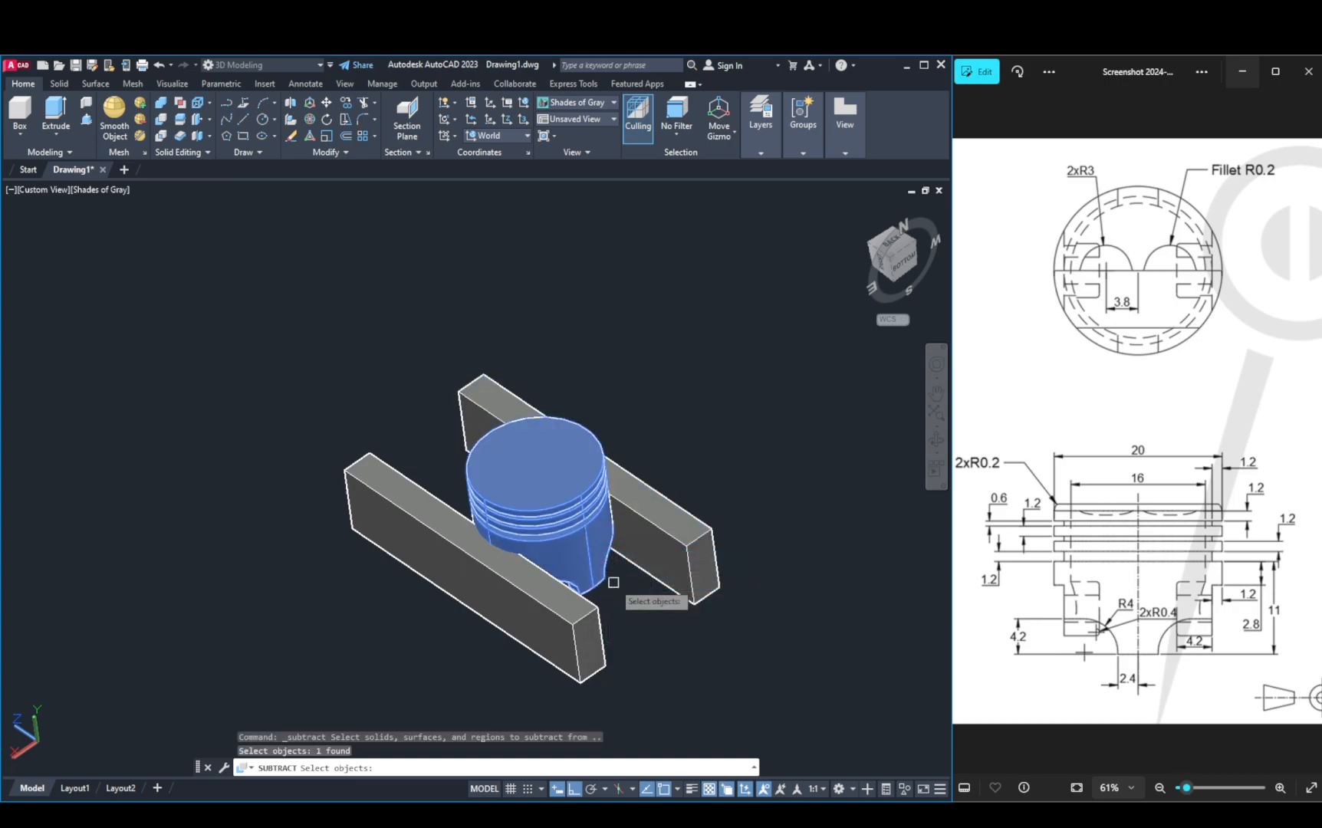
pyautogui.press('Return')
pyautogui.click(592, 634)
pyautogui.click(680, 568)
pyautogui.press('Return')
pyautogui.keyDown('shift'); pyautogui.moveTo(664, 546); pyautogui.dragTo(678, 499, button='middle'); pyautogui.keyUp('shift')
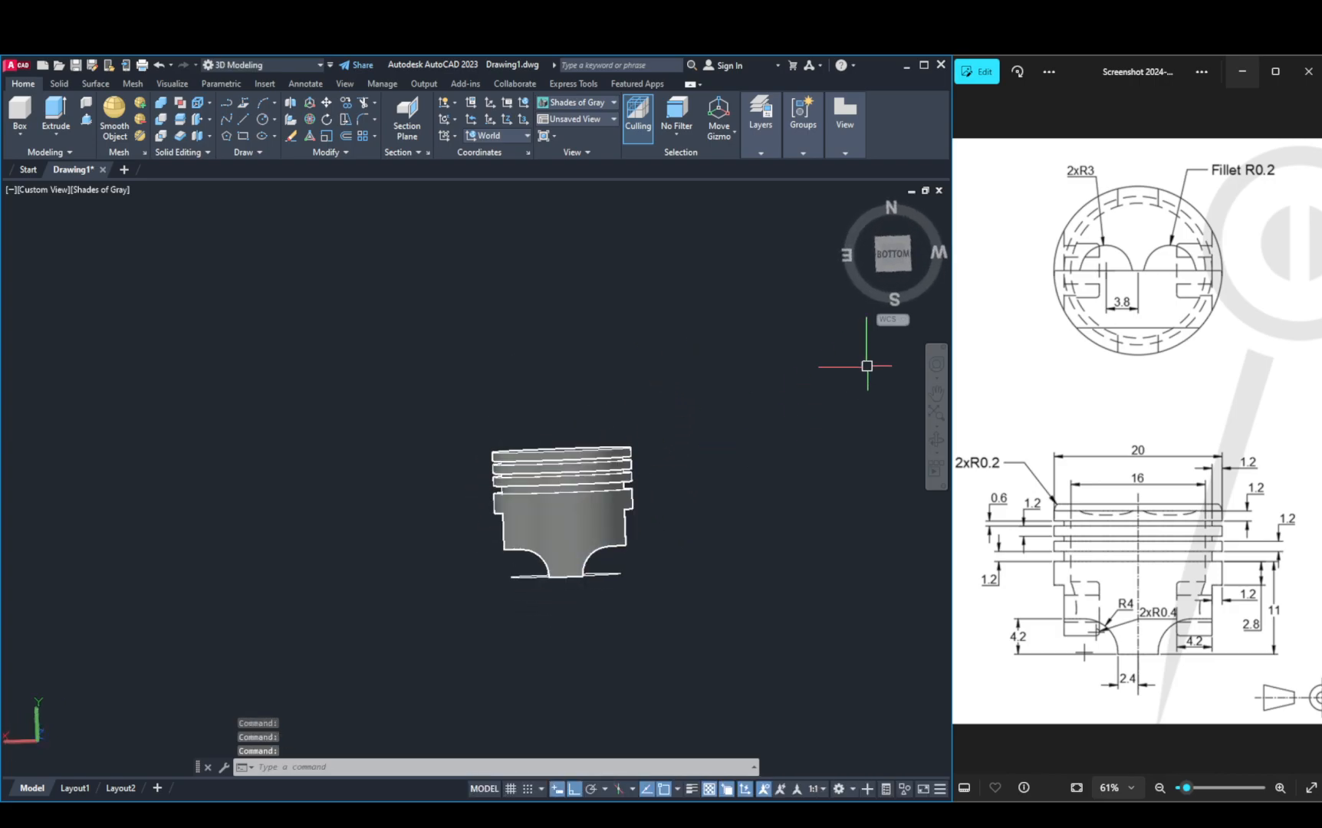
# Step: Switch to the Left view and rotate it so the piston stands upright with its crown up
pyautogui.click(587, 105)
pyautogui.click(588, 105)
pyautogui.click(586, 120)
pyautogui.click(559, 158)
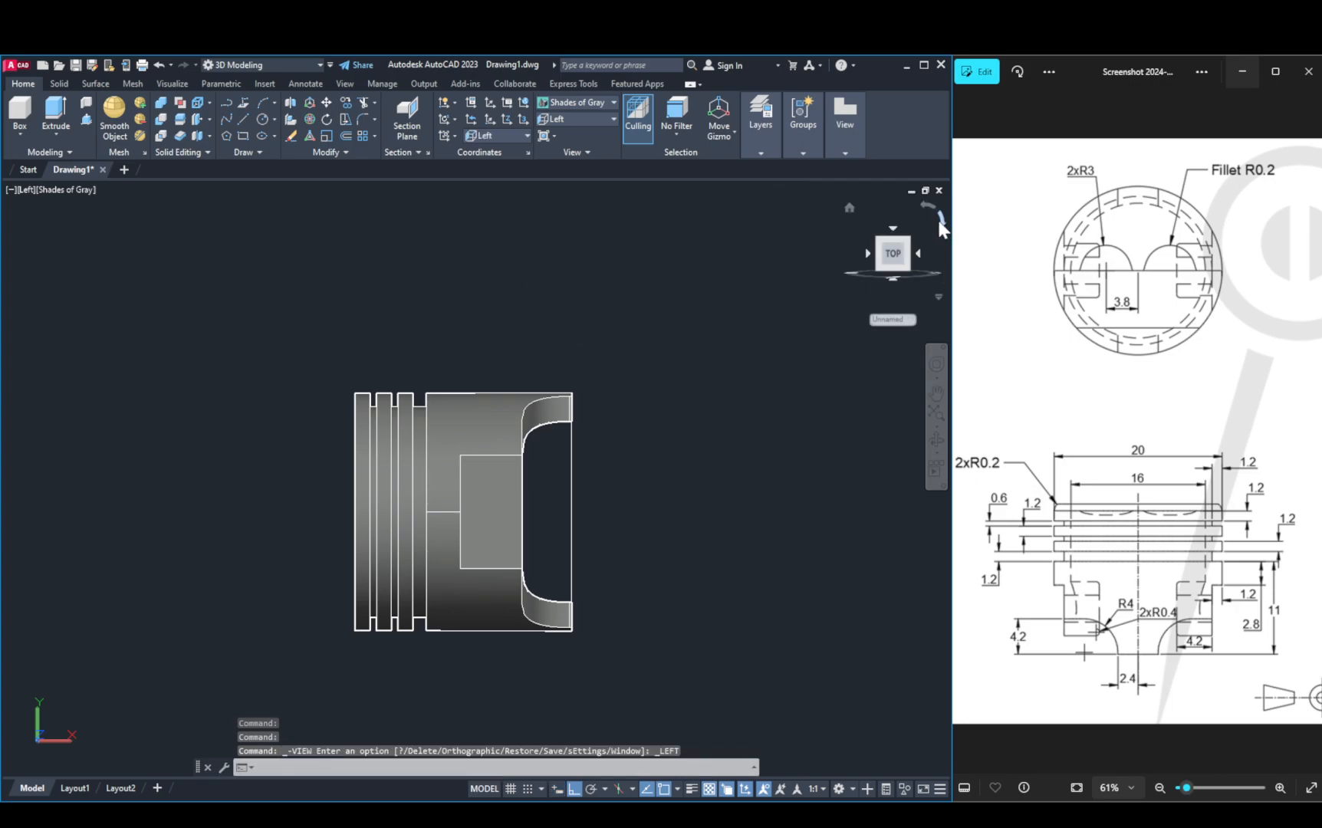
pyautogui.click(941, 217)
pyautogui.moveTo(803, 406)
pyautogui.mouseDown(button='middle')
pyautogui.moveTo(850, 399)
pyautogui.moveTo(816, 396)
pyautogui.mouseUp(button='middle')
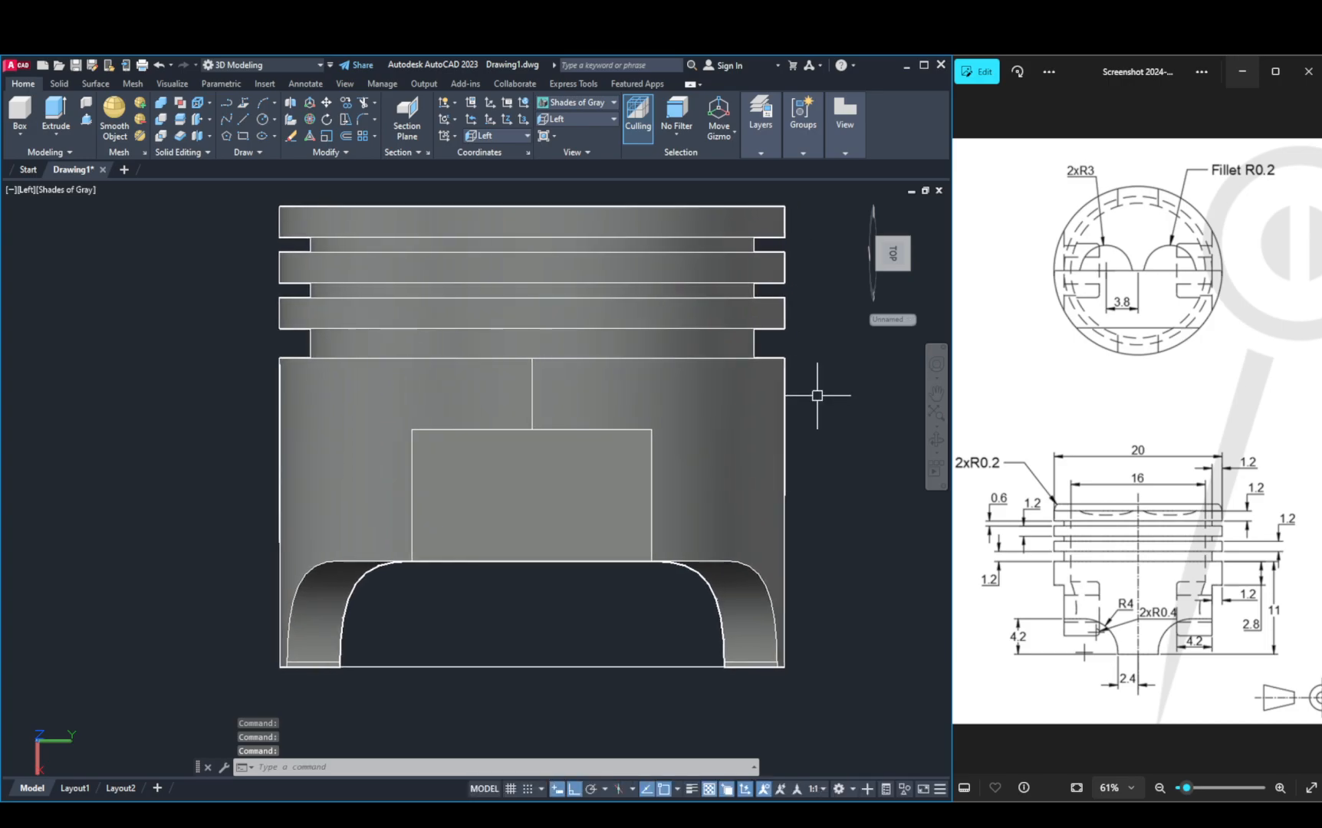
# Step: Following the reference drawing's side view, draw a 6.4 mm diameter circle at the centre of the rectangular skirt recess
pyautogui.scroll(-3, 1098, 480)
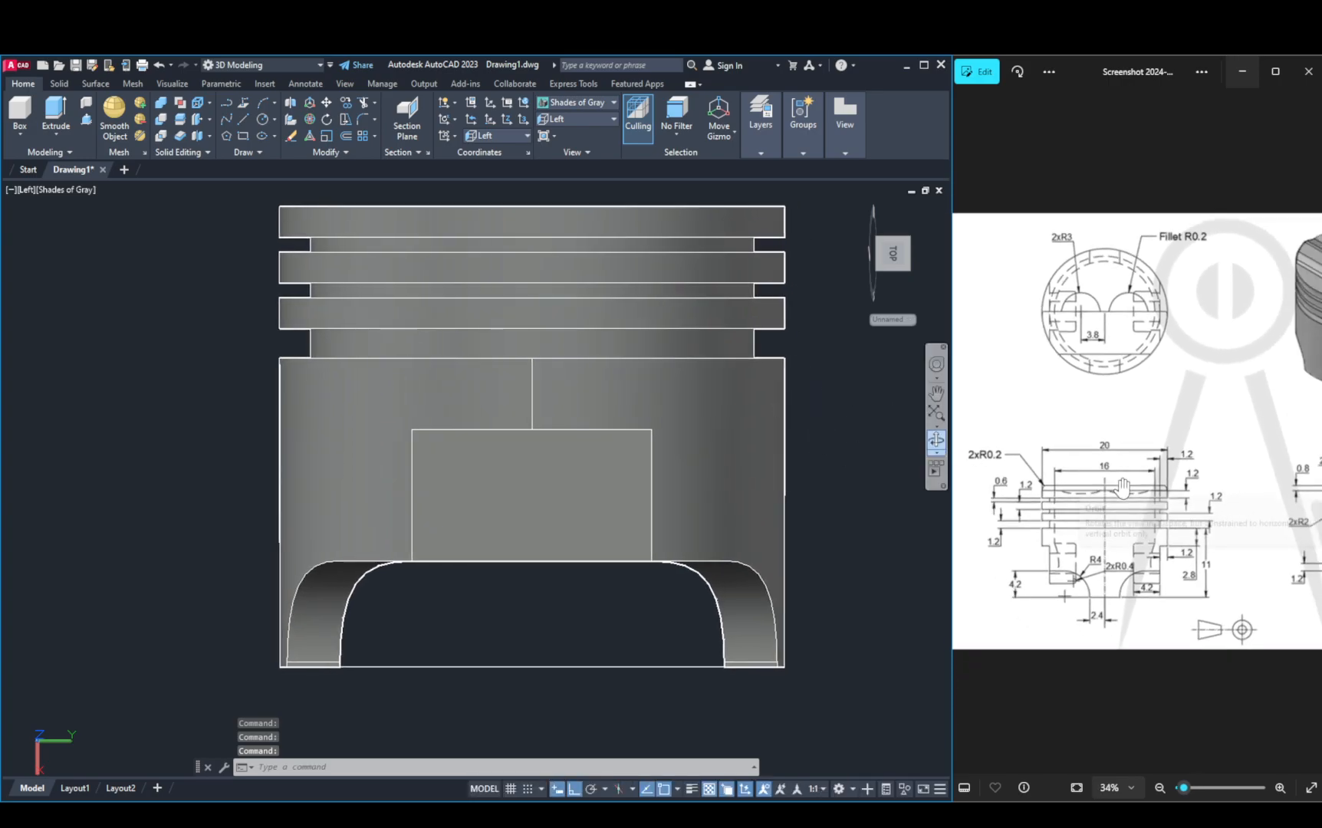
pyautogui.scroll(-2, 1301, 556)
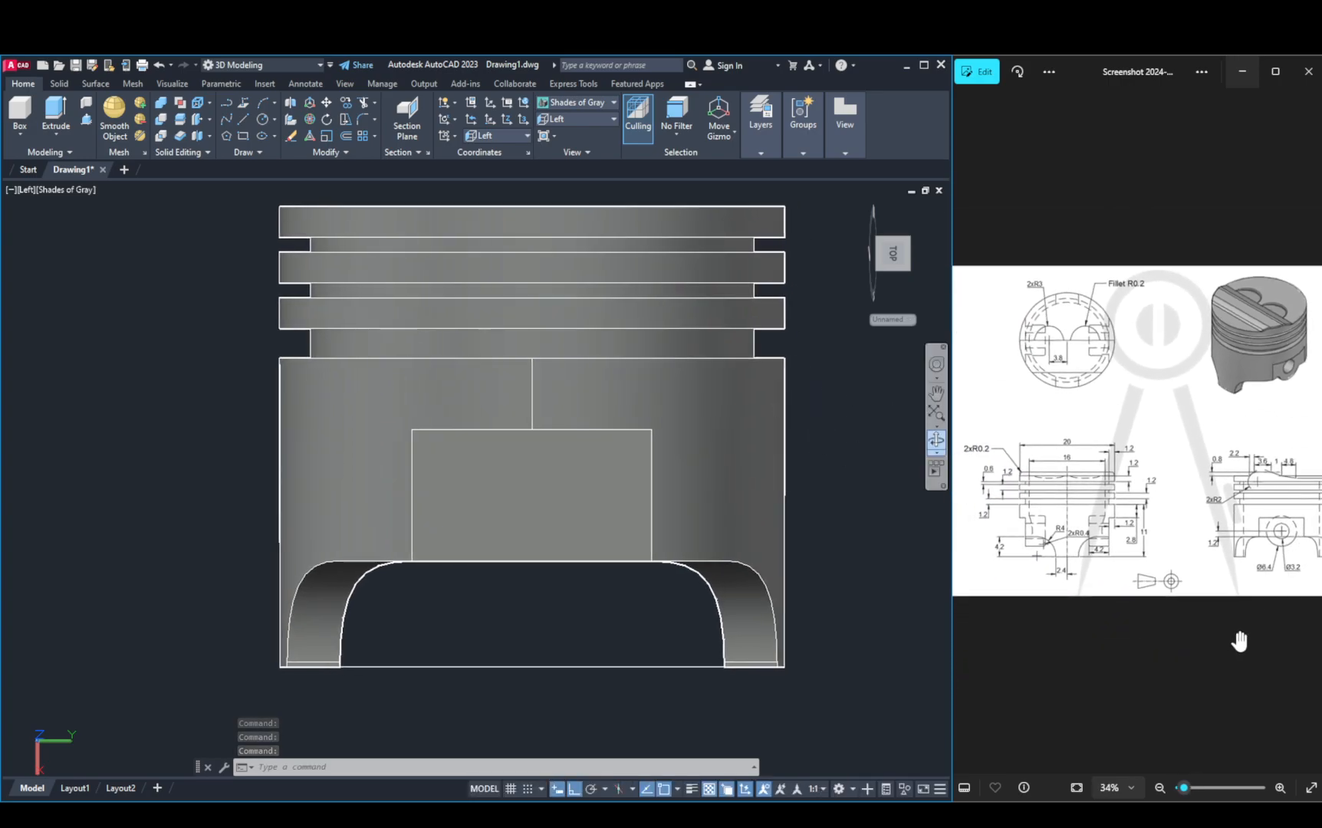
pyautogui.moveTo(1185, 789); pyautogui.dragTo(1184, 791)
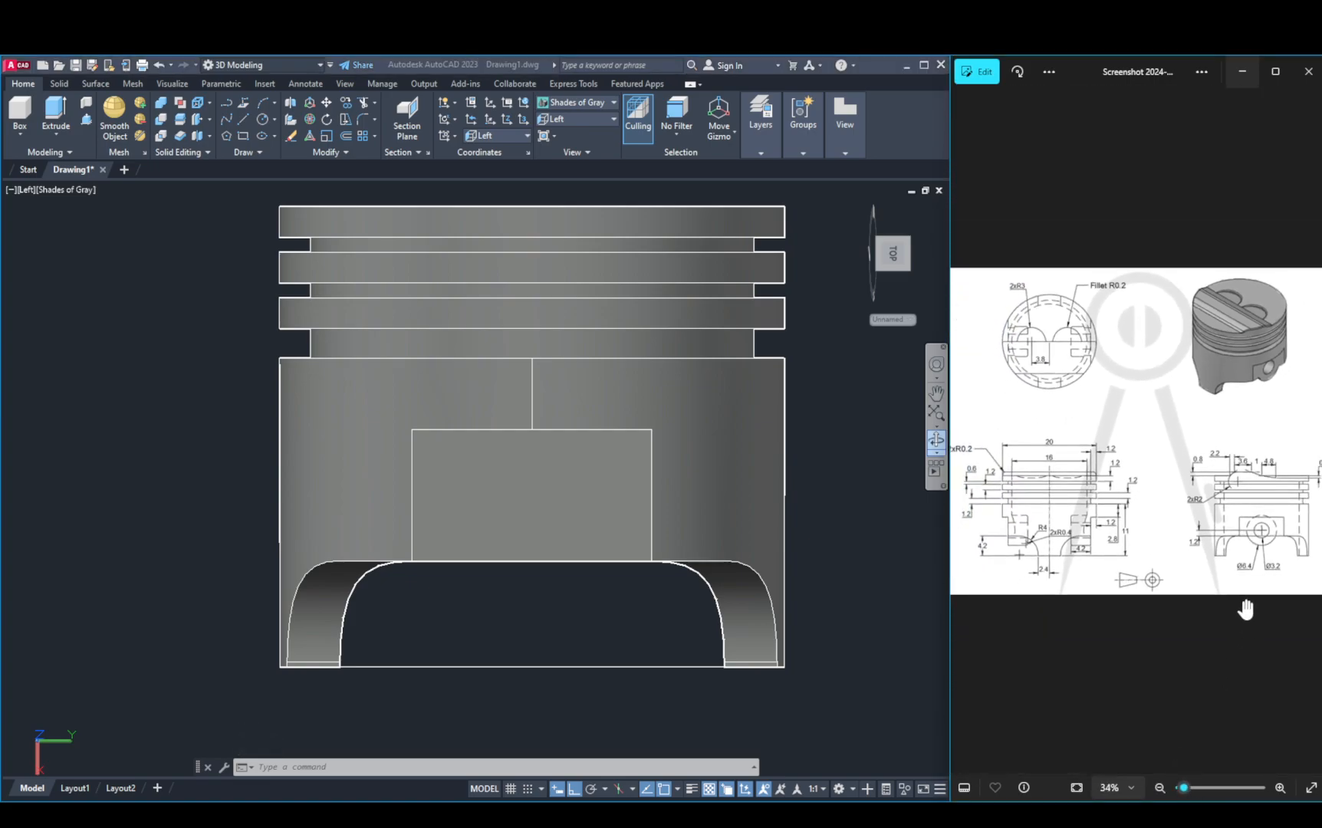
pyautogui.moveTo(1246, 611); pyautogui.dragTo(1211, 604)
pyautogui.scroll(3, 1303, 556)
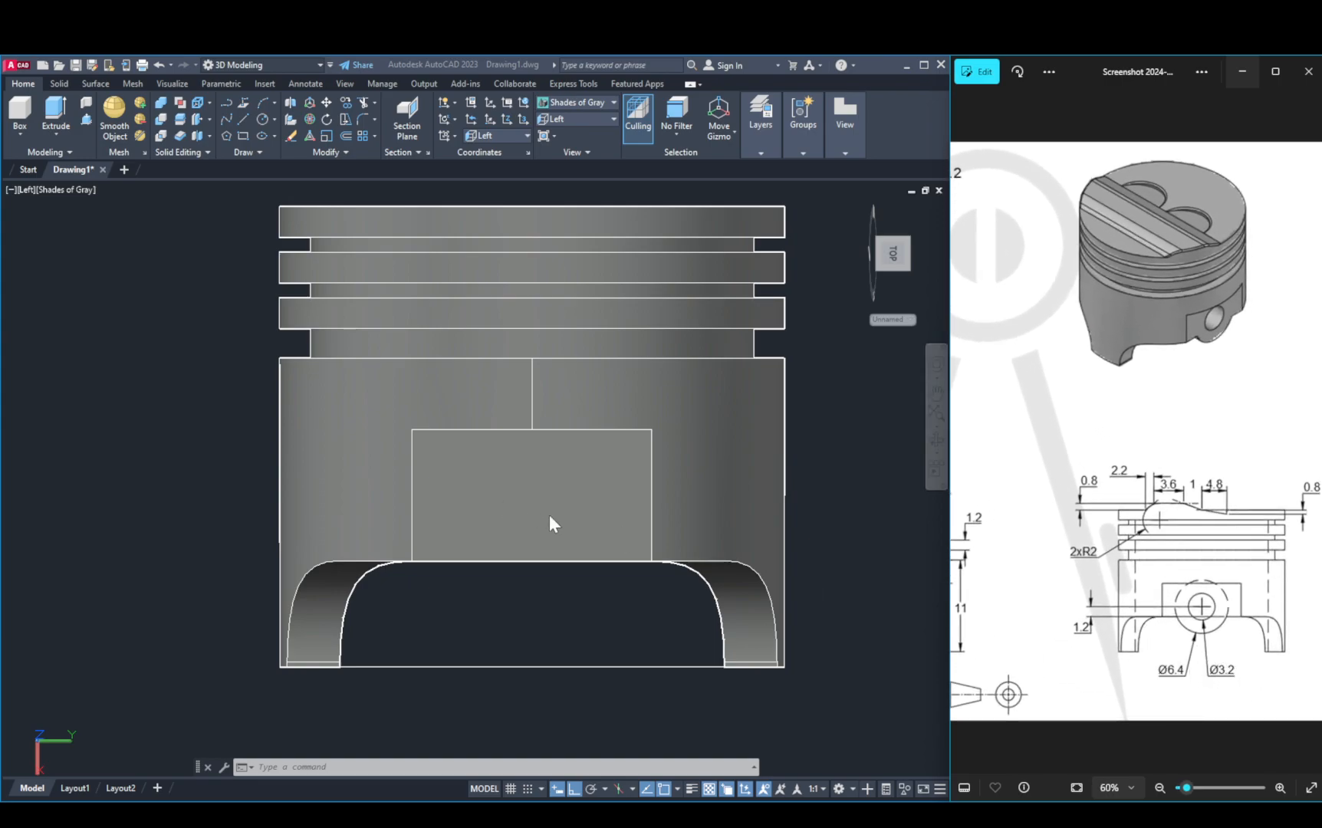
pyautogui.click(800, 457)
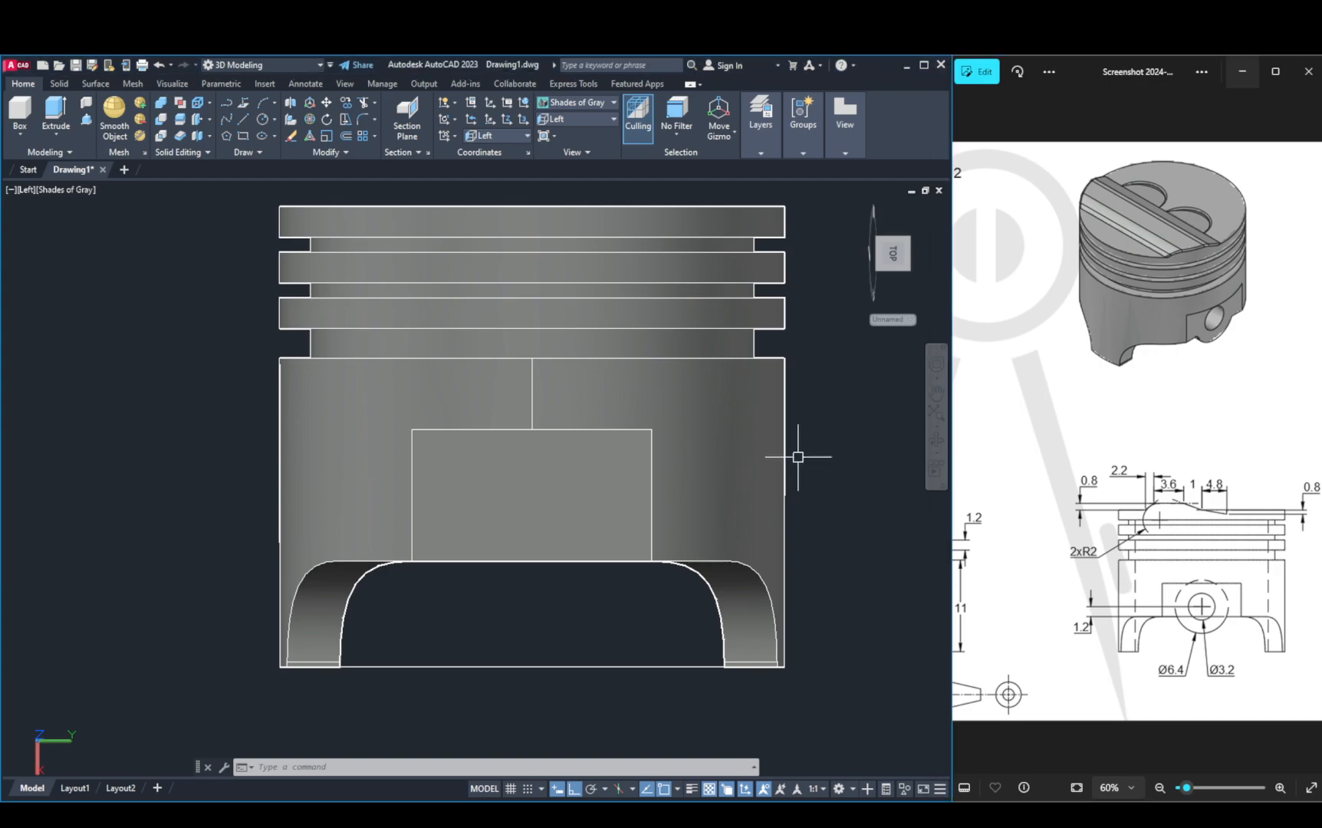
pyautogui.write('c')
pyautogui.press('Return')
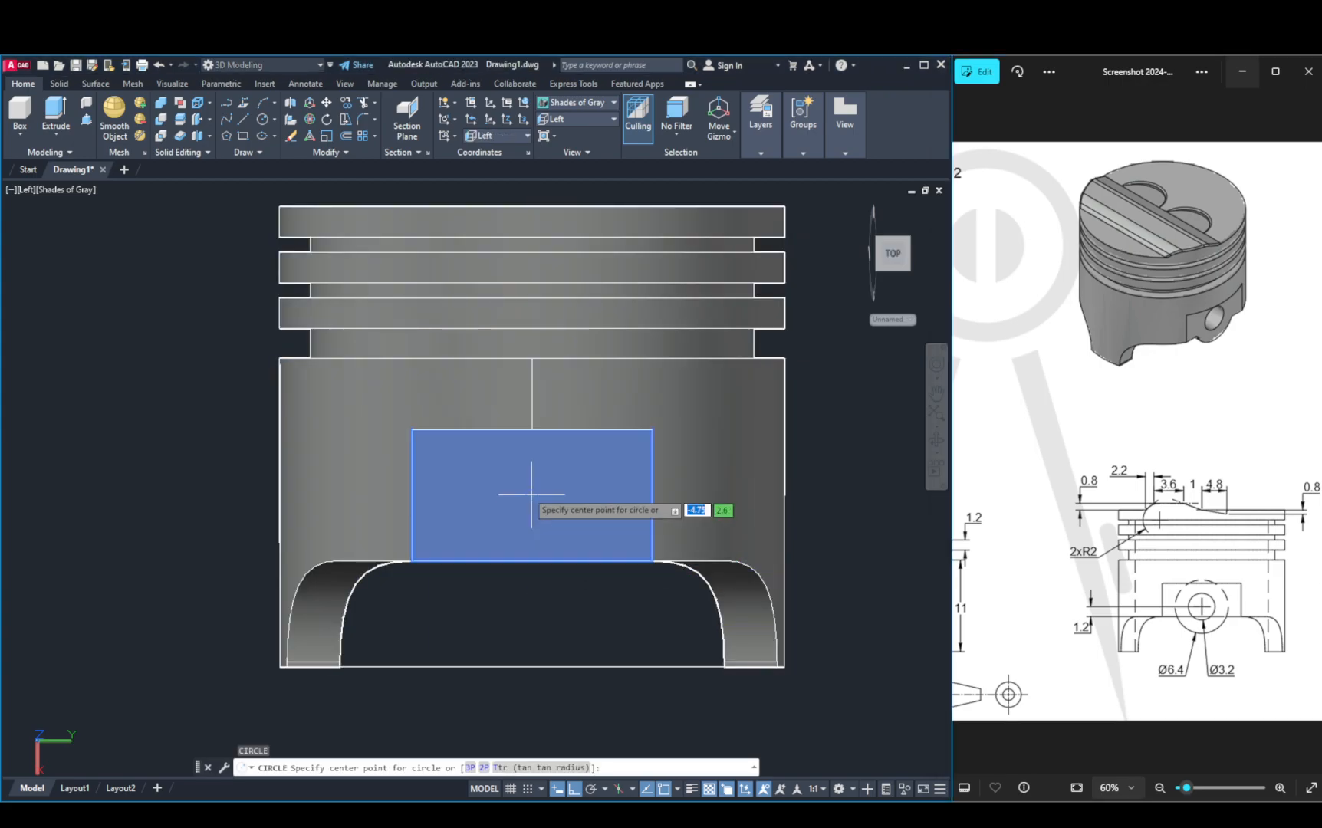
pyautogui.click(531, 494)
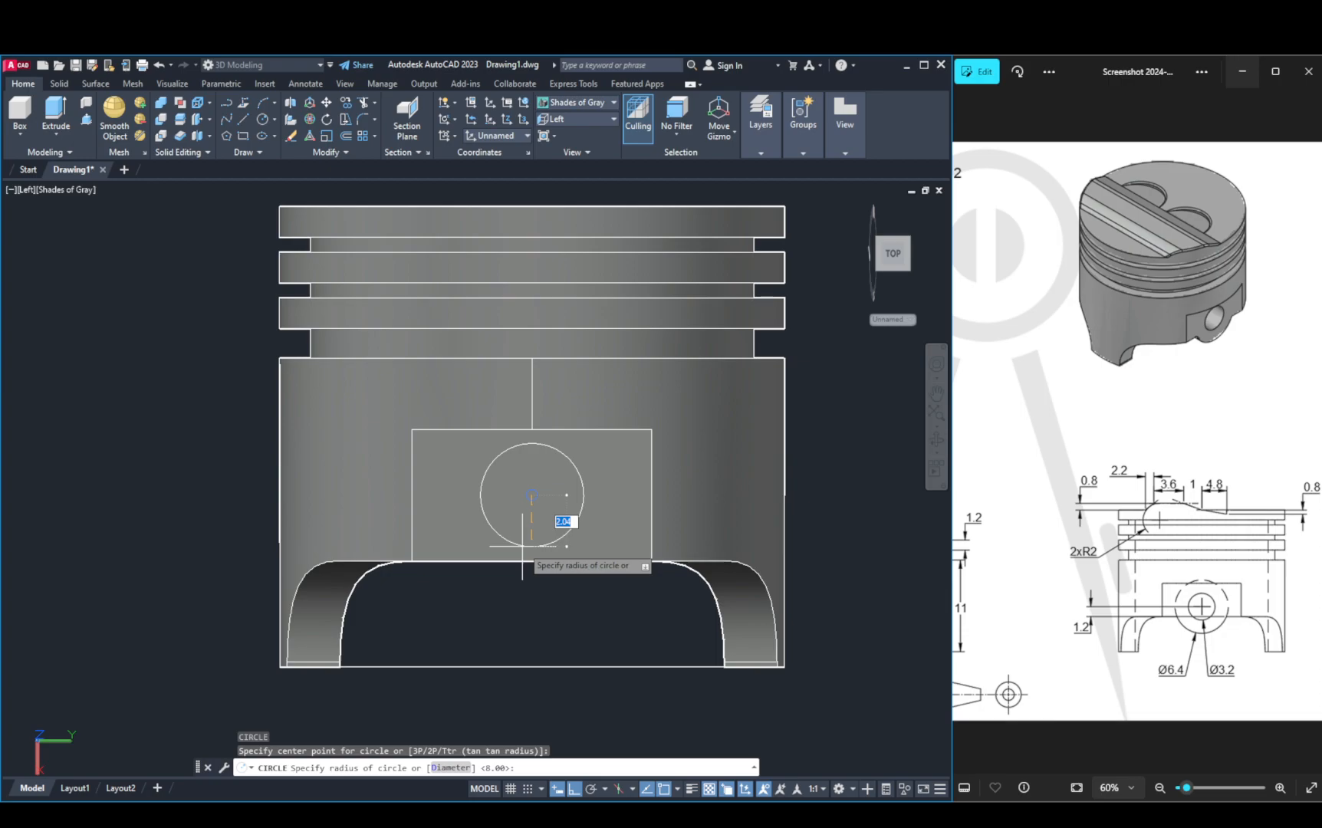
pyautogui.write('d')
pyautogui.press('Return')
pyautogui.write('6')
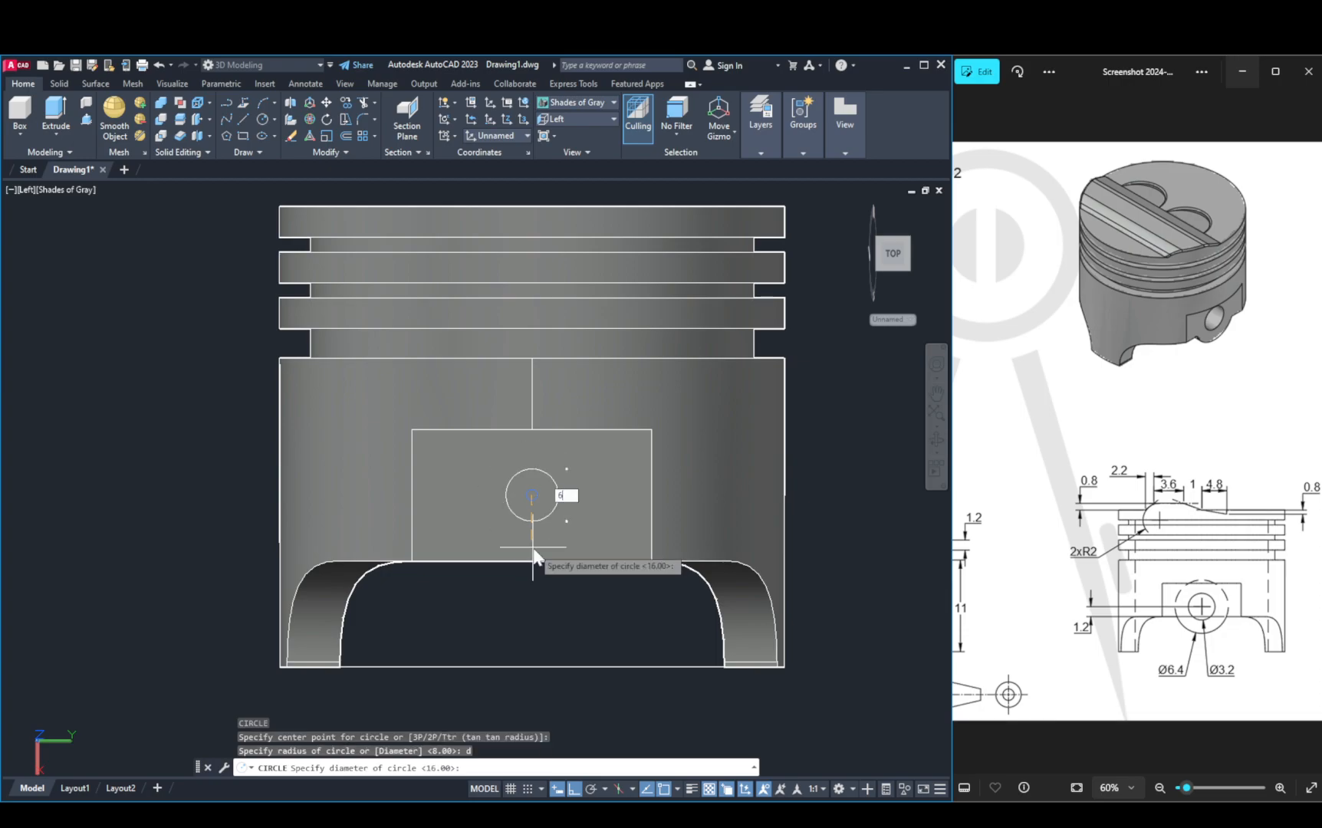
pyautogui.write('.4')
pyautogui.press('Return')
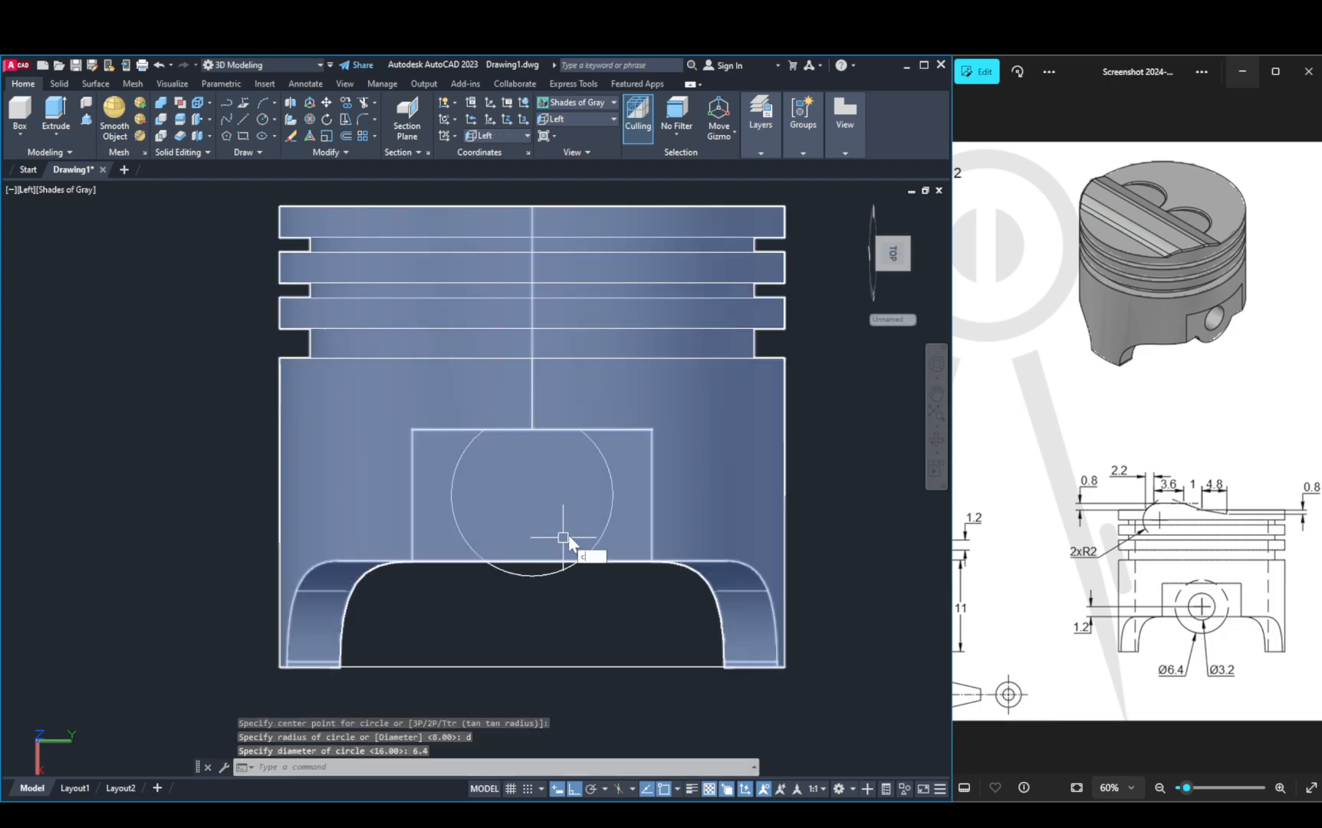
pyautogui.write('c')
pyautogui.press('Return')
pyautogui.click(531, 494)
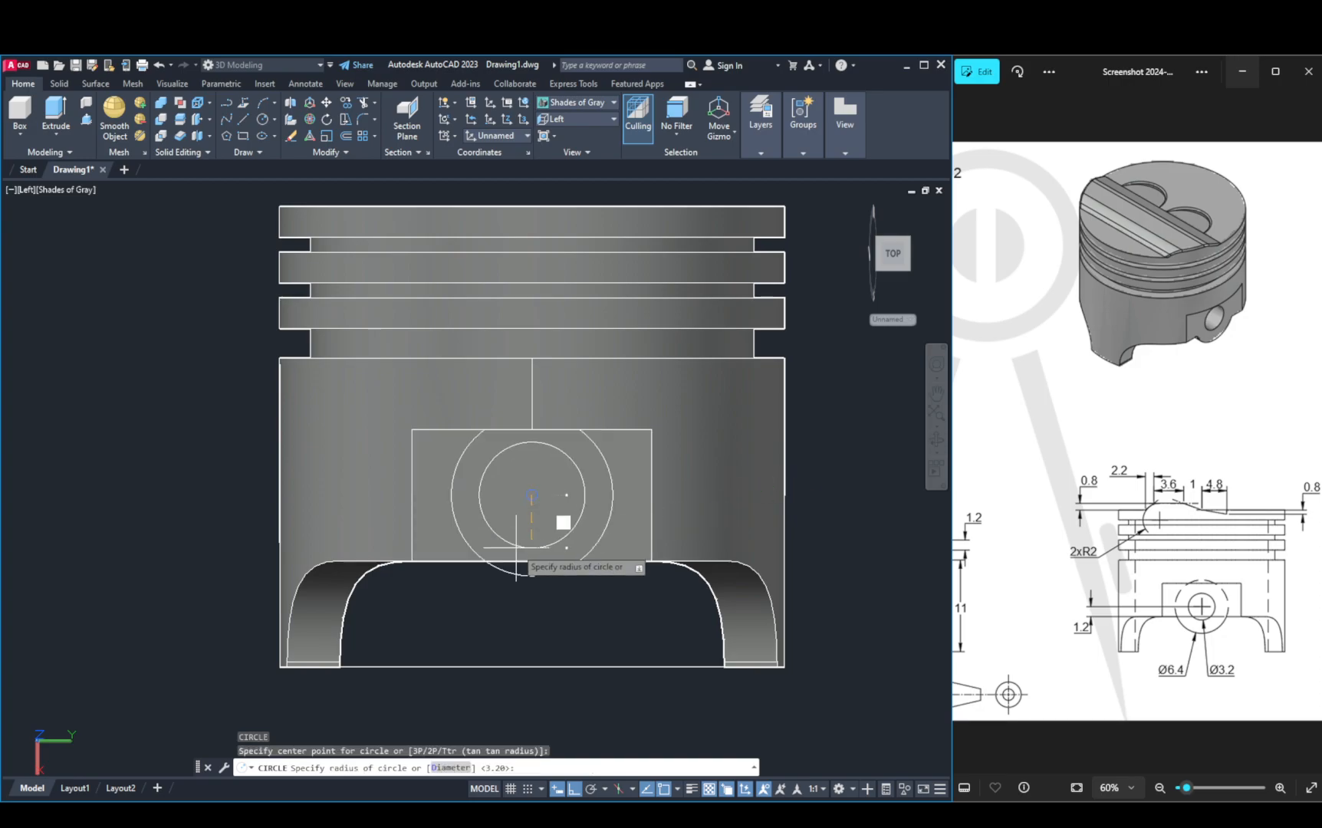
pyautogui.press('Return')
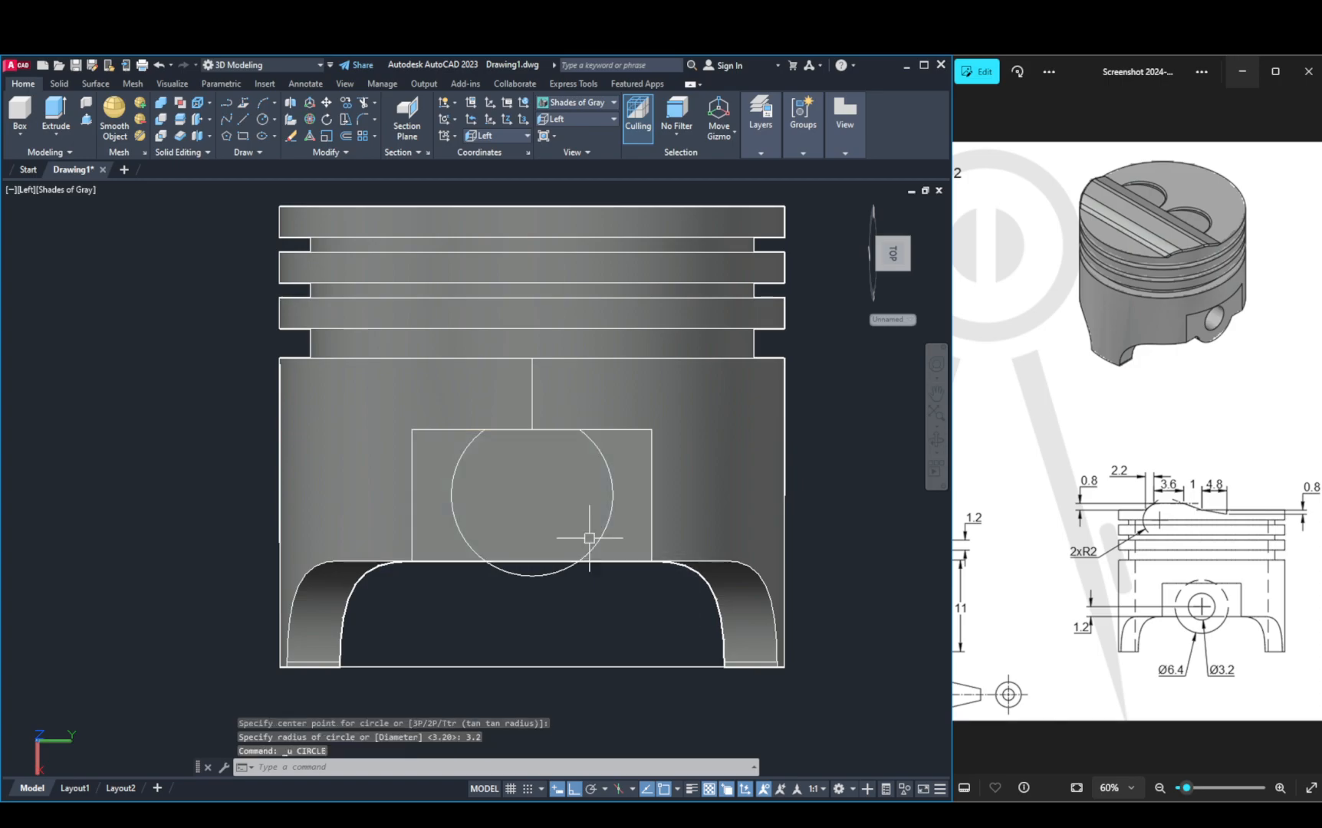
pyautogui.press('Return')
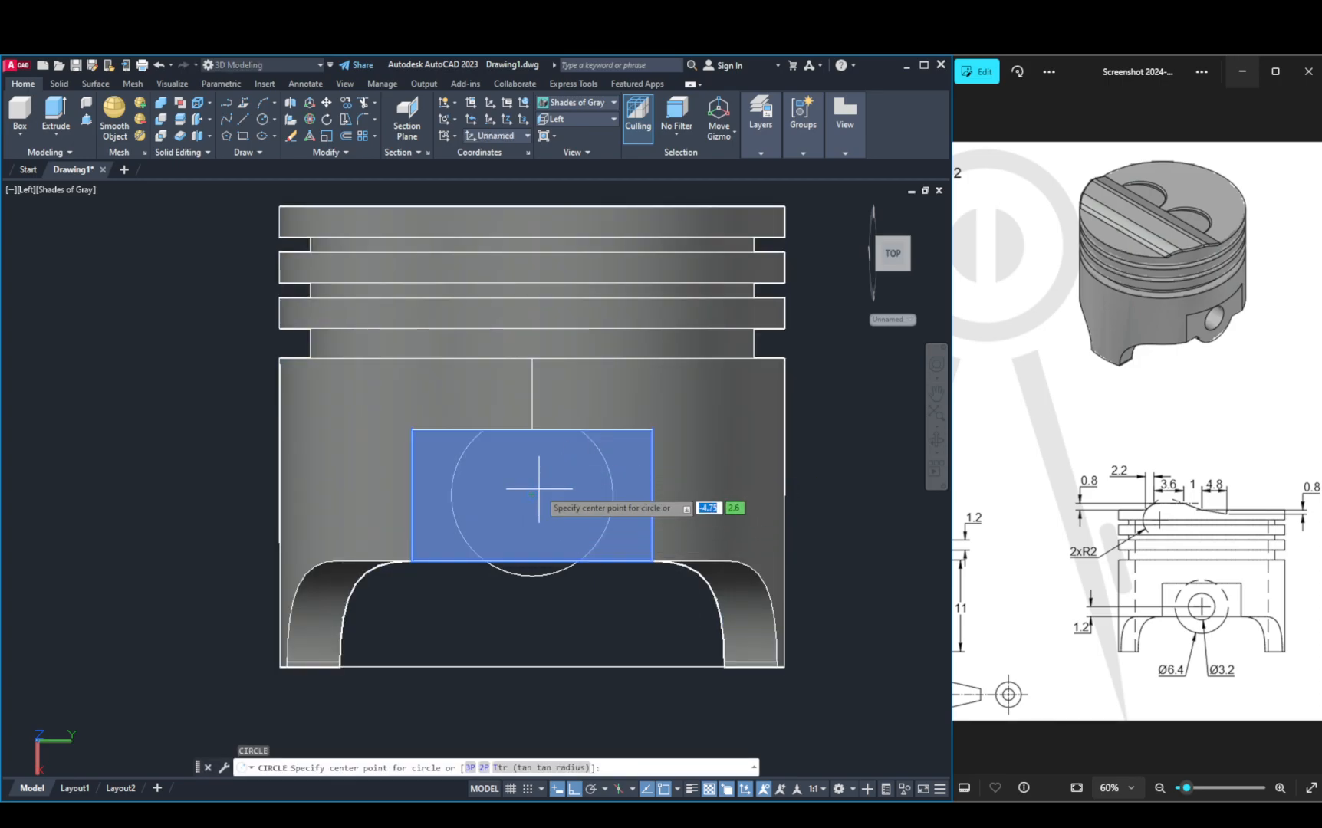
pyautogui.click(534, 495)
pyautogui.write('d')
pyautogui.press('Return')
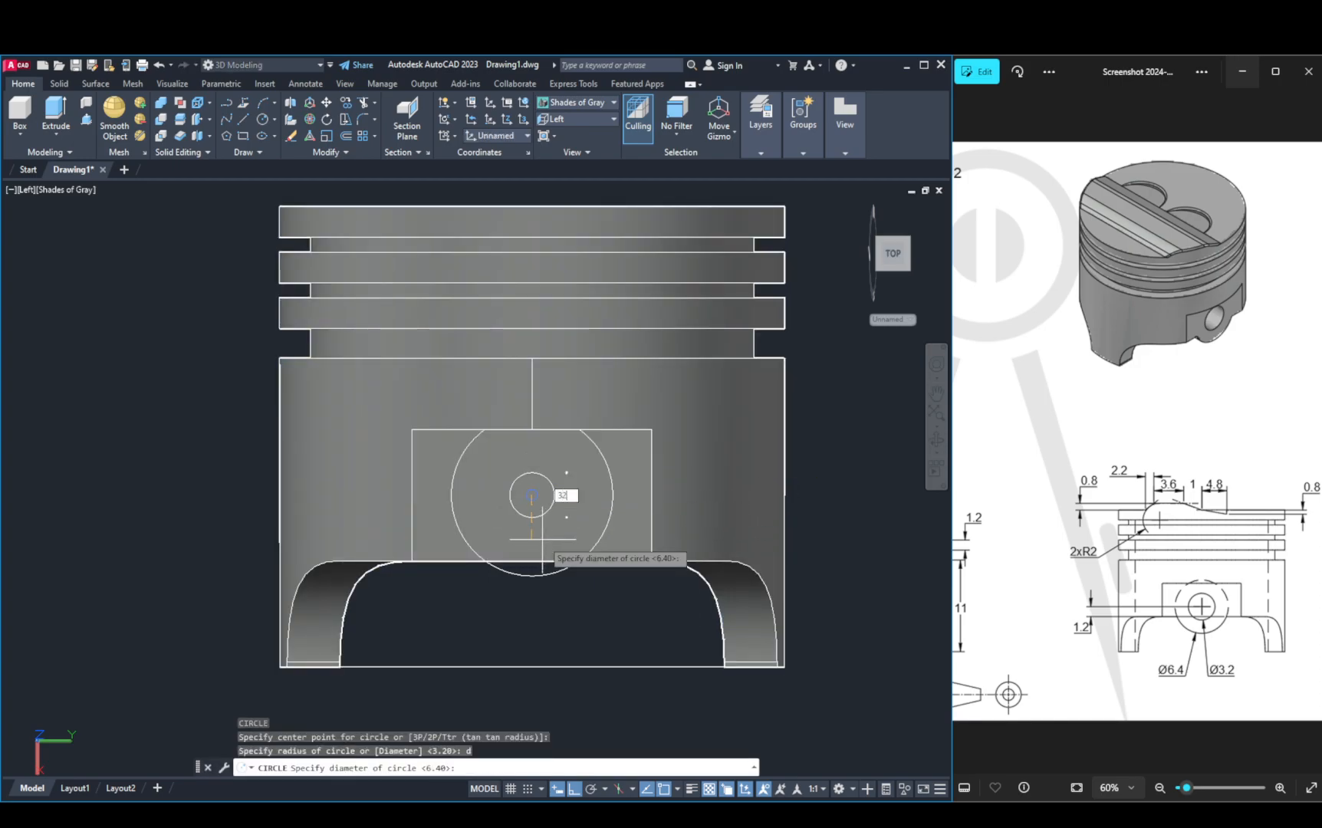
pyautogui.write('32')
pyautogui.press('Return')
pyautogui.hotkey('ctrl', 'z')
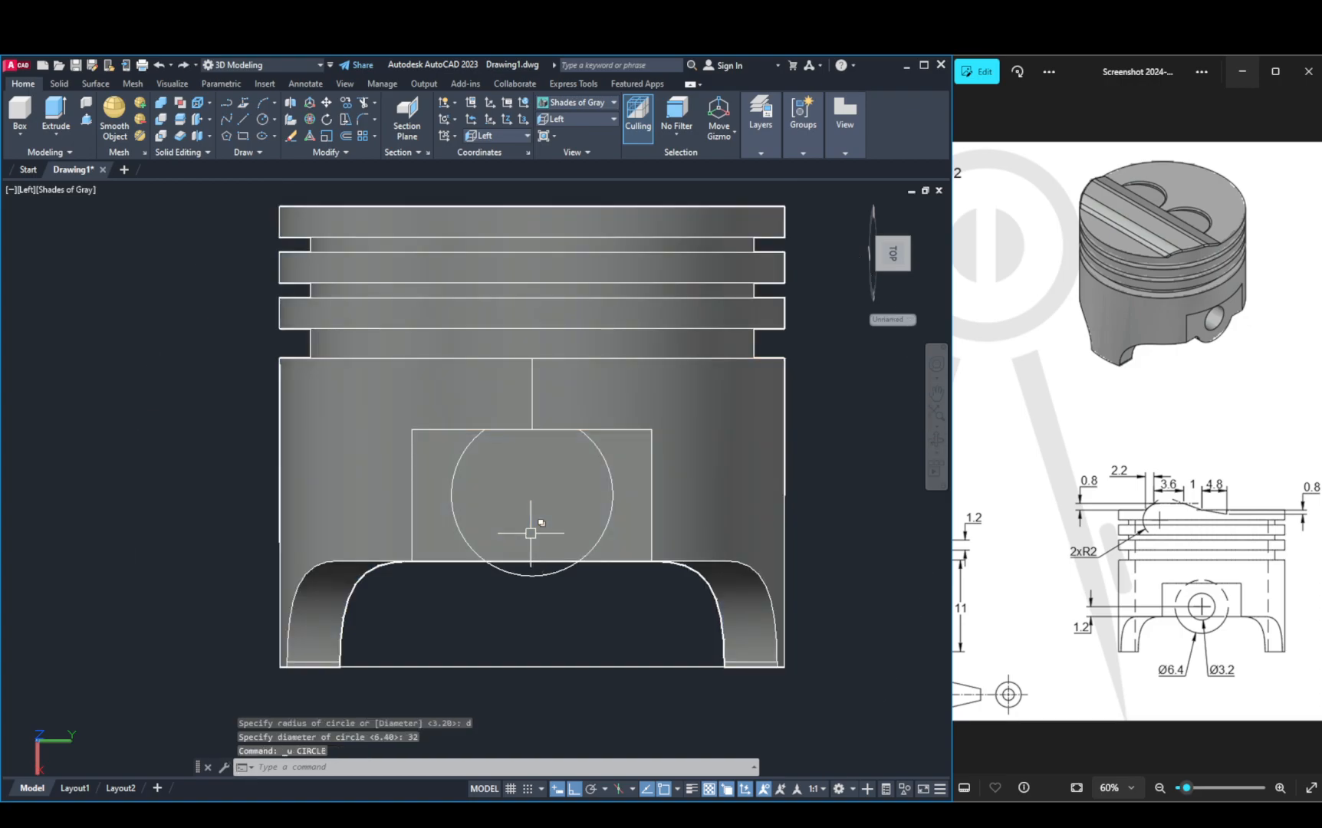
# Step: Draw a 3.2 mm diameter circle concentric with the 6.4 mm circle on the skirt recess
pyautogui.write('c')
pyautogui.press('Return')
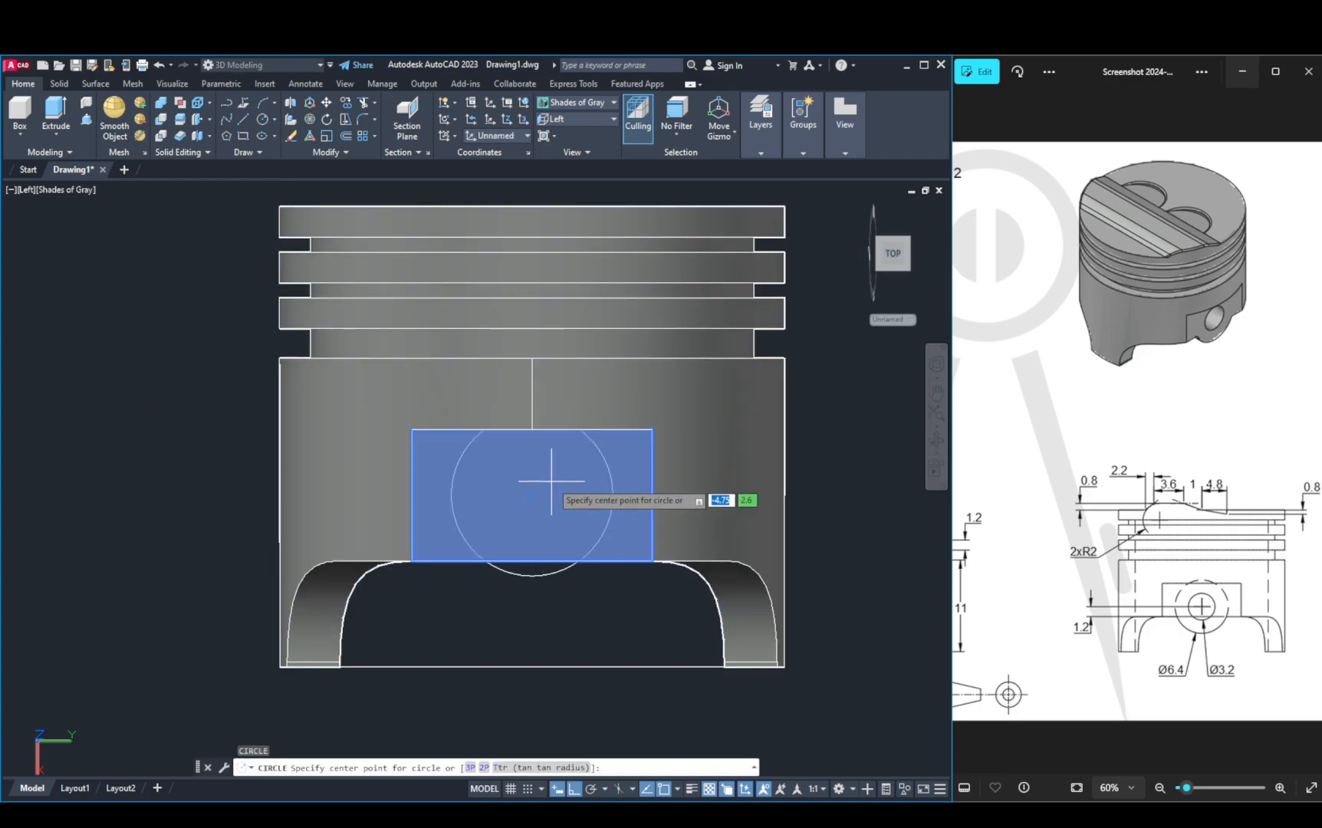
pyautogui.click(531, 495)
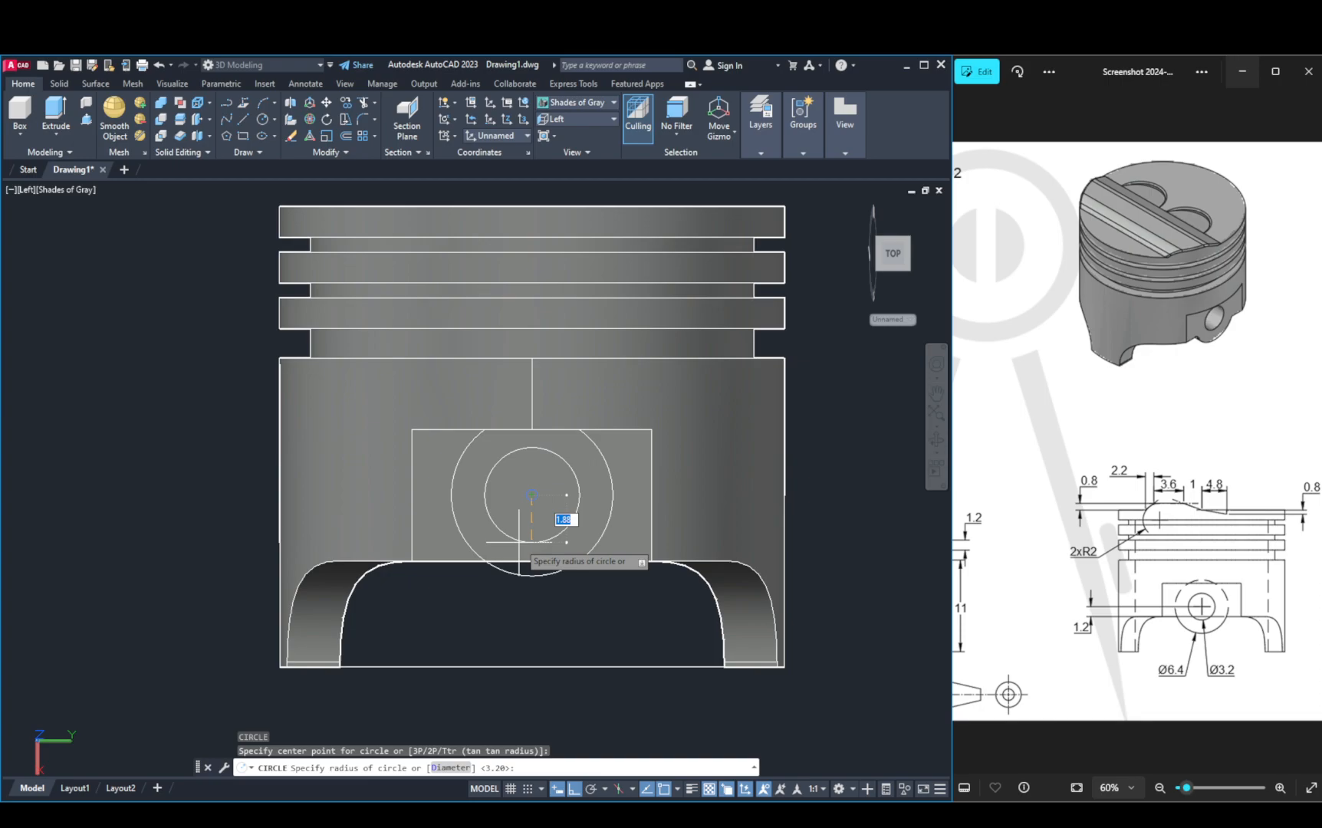
pyautogui.write('d')
pyautogui.press('Return')
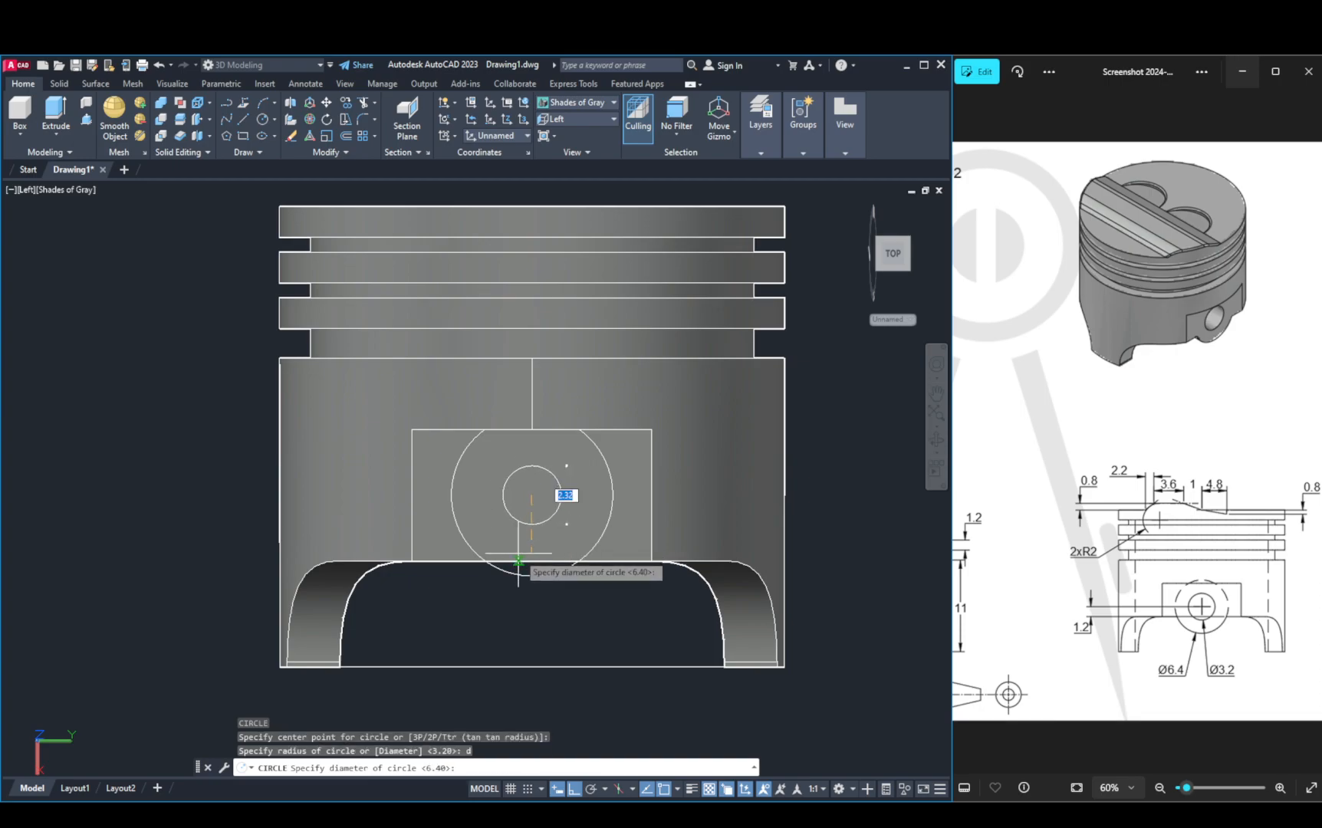
pyautogui.press('Return')
# Step: Copy both concentric circles from their common centre to the matching point on the opposite skirt recess
pyautogui.moveTo(566, 601); pyautogui.dragTo(756, 469, button='middle')
pyautogui.keyDown('shift'); pyautogui.rightClick(590, 617); pyautogui.keyUp('shift')
pyautogui.click(554, 637)
pyautogui.press('Escape')
pyautogui.click(669, 411)
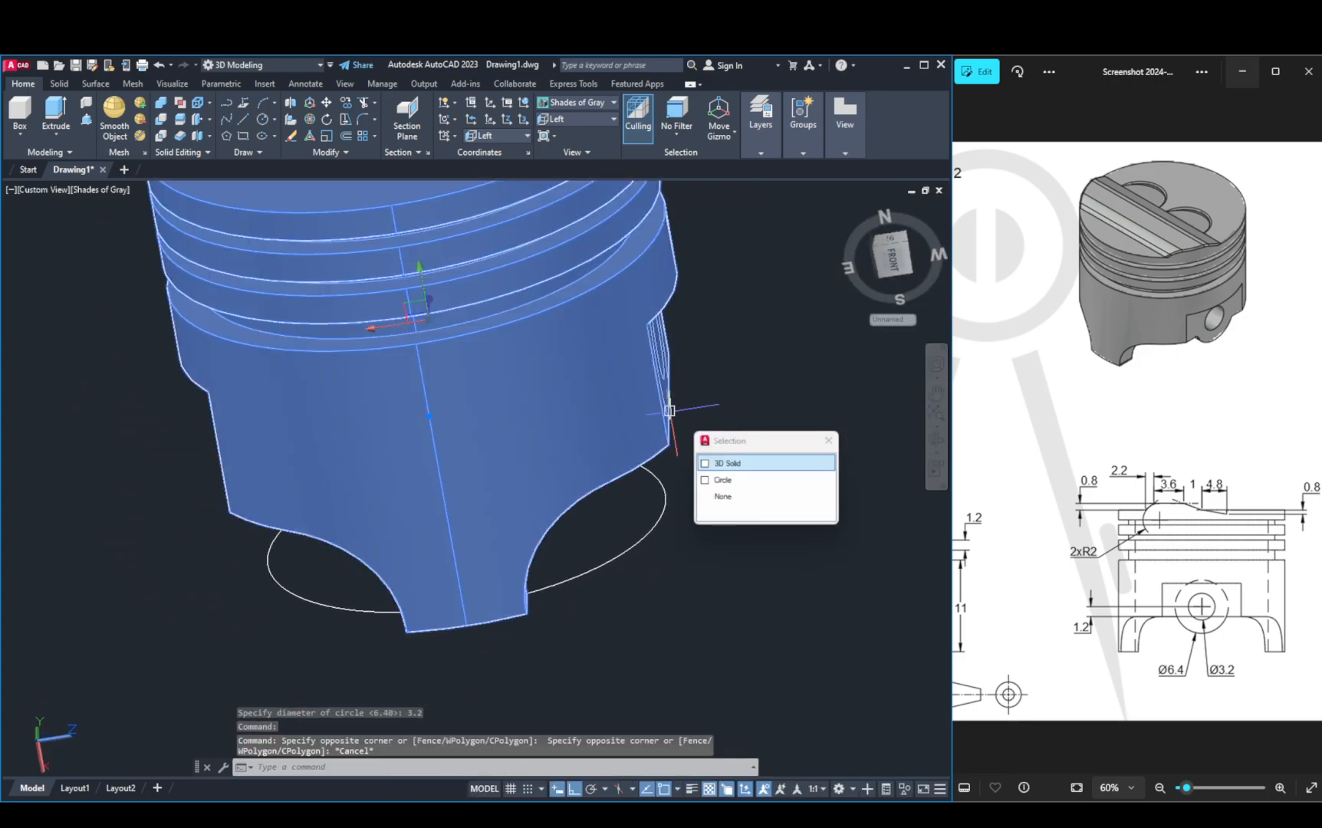
pyautogui.keyDown('shift'); pyautogui.moveTo(640, 581); pyautogui.dragTo(618, 565, button='middle'); pyautogui.keyUp('shift')
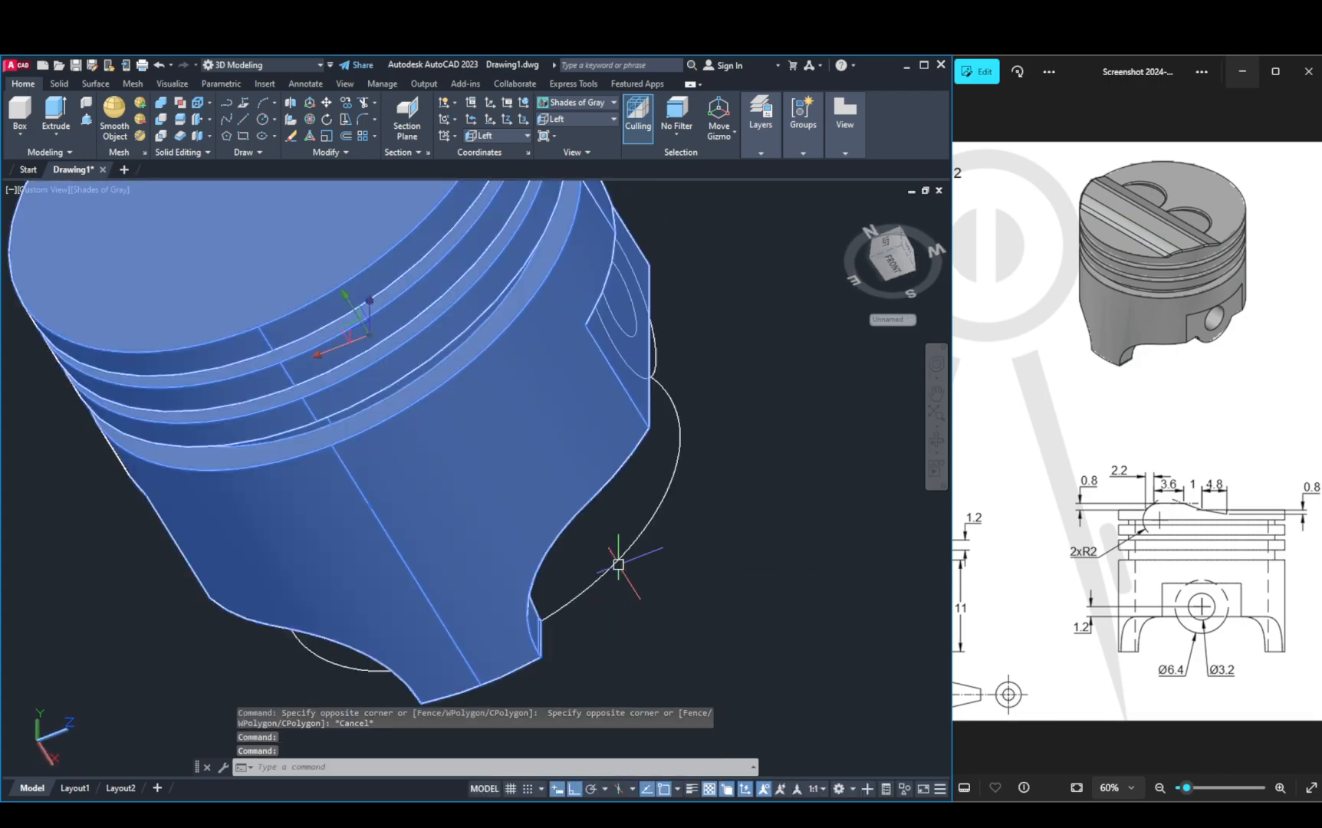
pyautogui.press('Escape')
pyautogui.press('Escape')
pyautogui.click(651, 355)
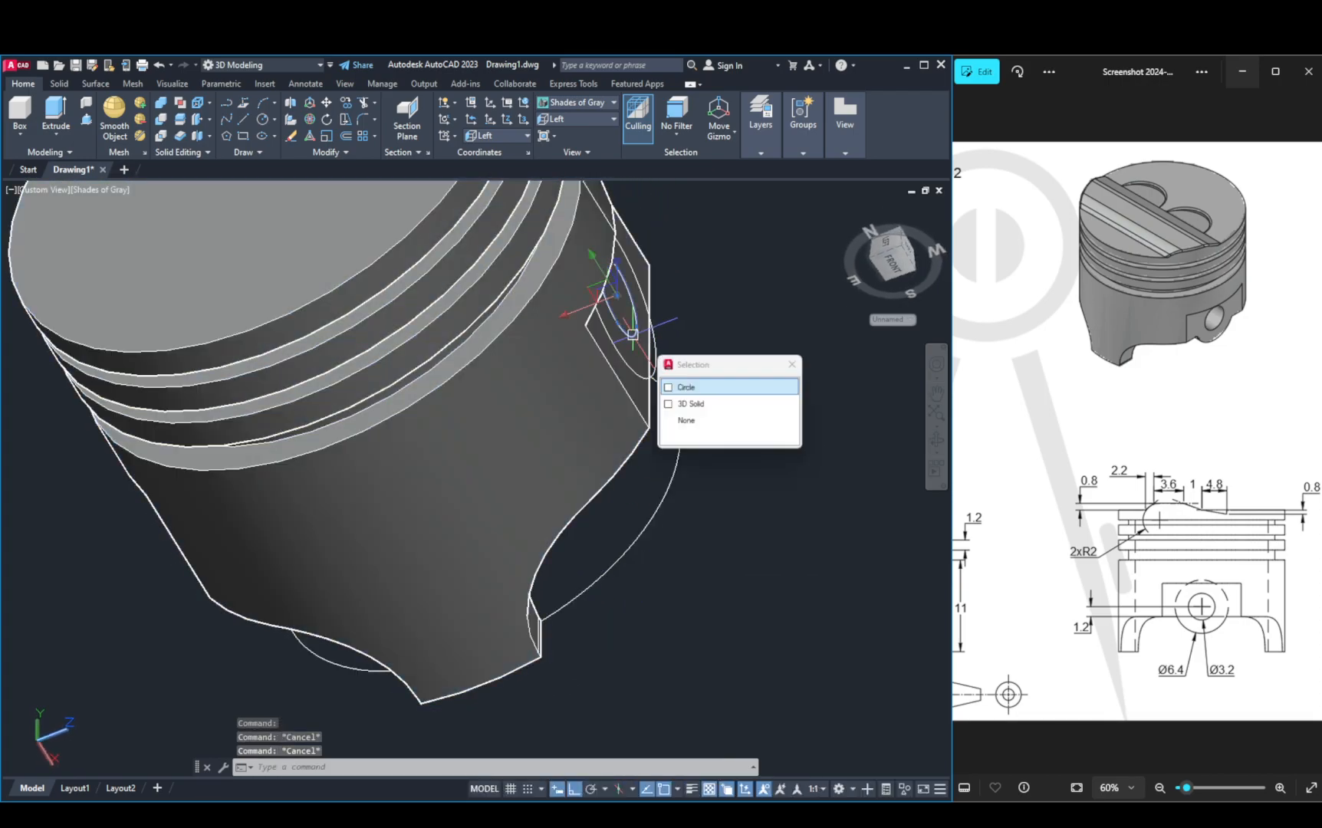
pyautogui.click(685, 388)
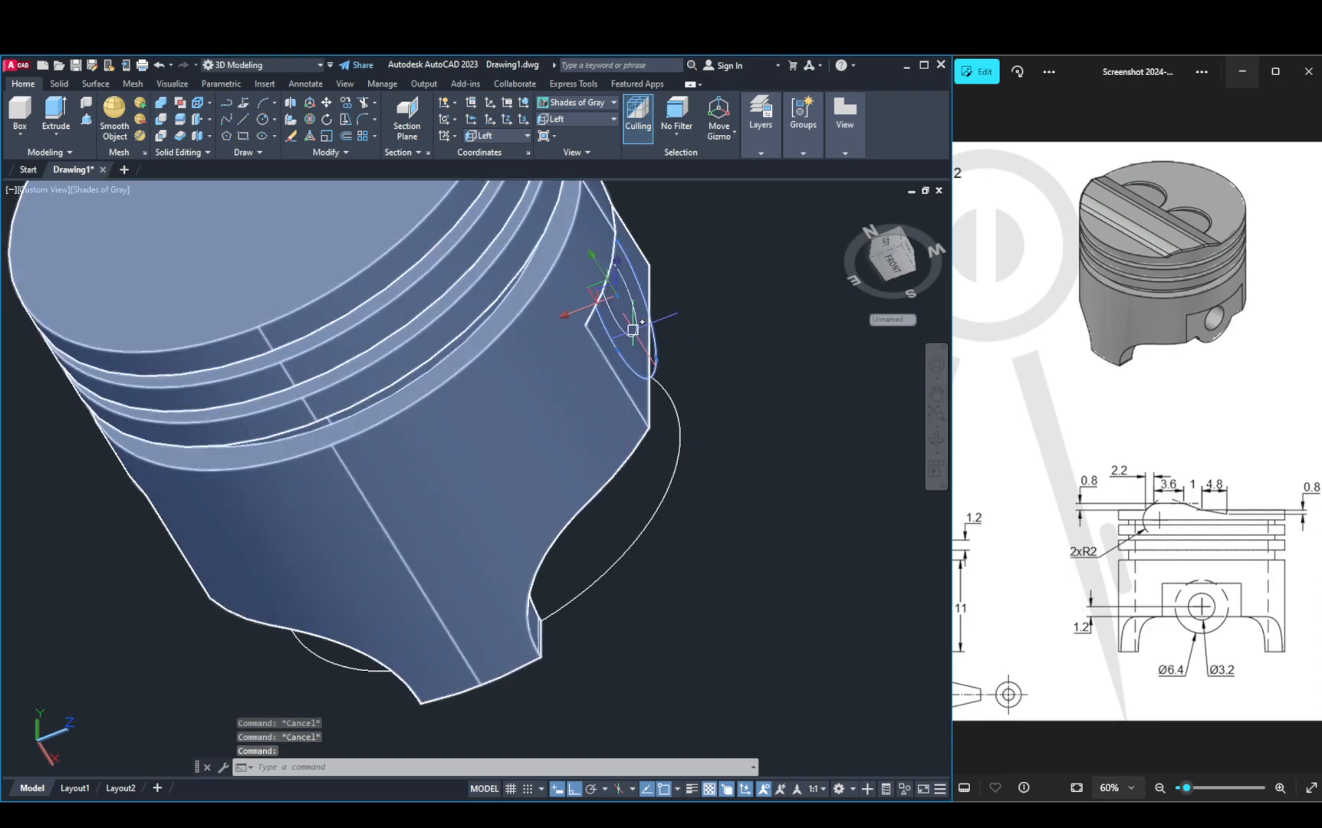
pyautogui.click(657, 361)
pyautogui.click(683, 387)
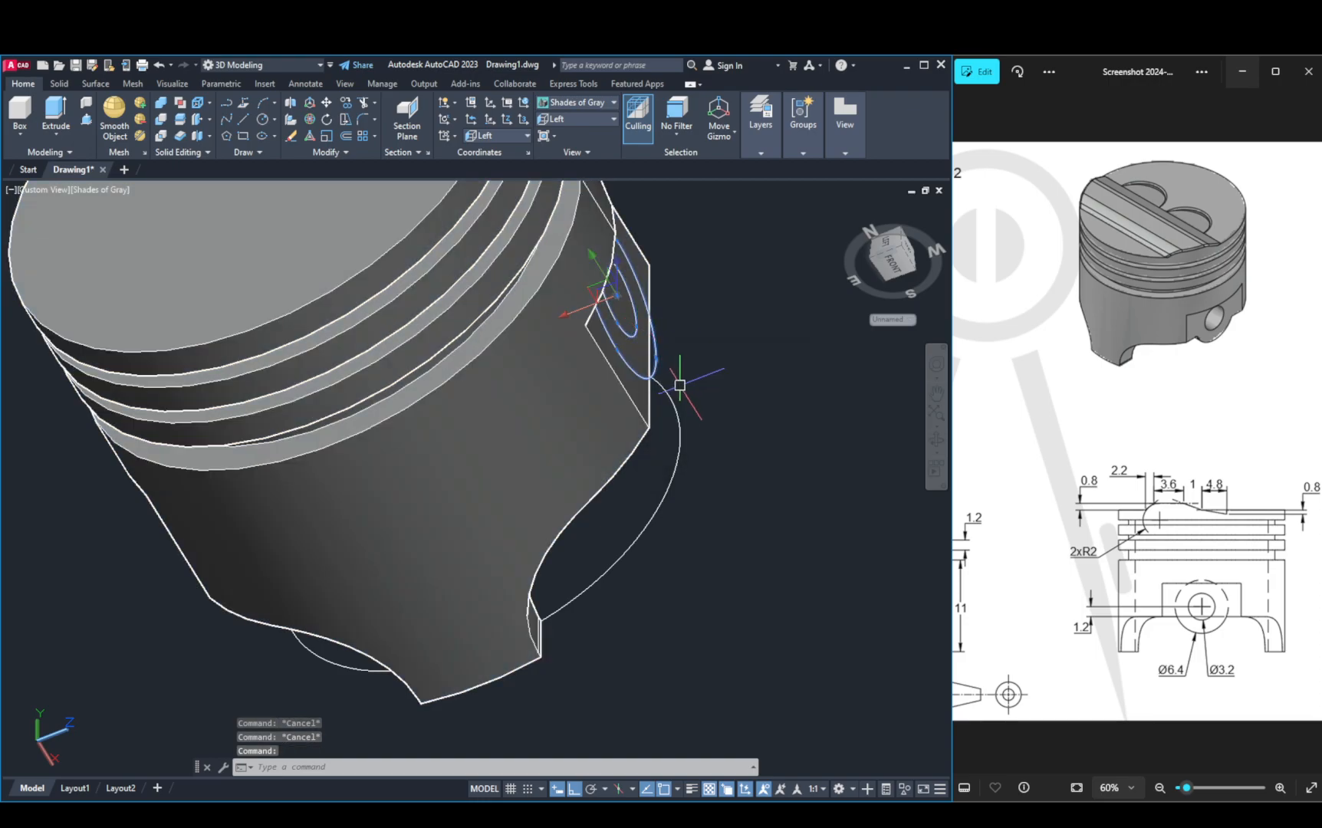
pyautogui.press('Return')
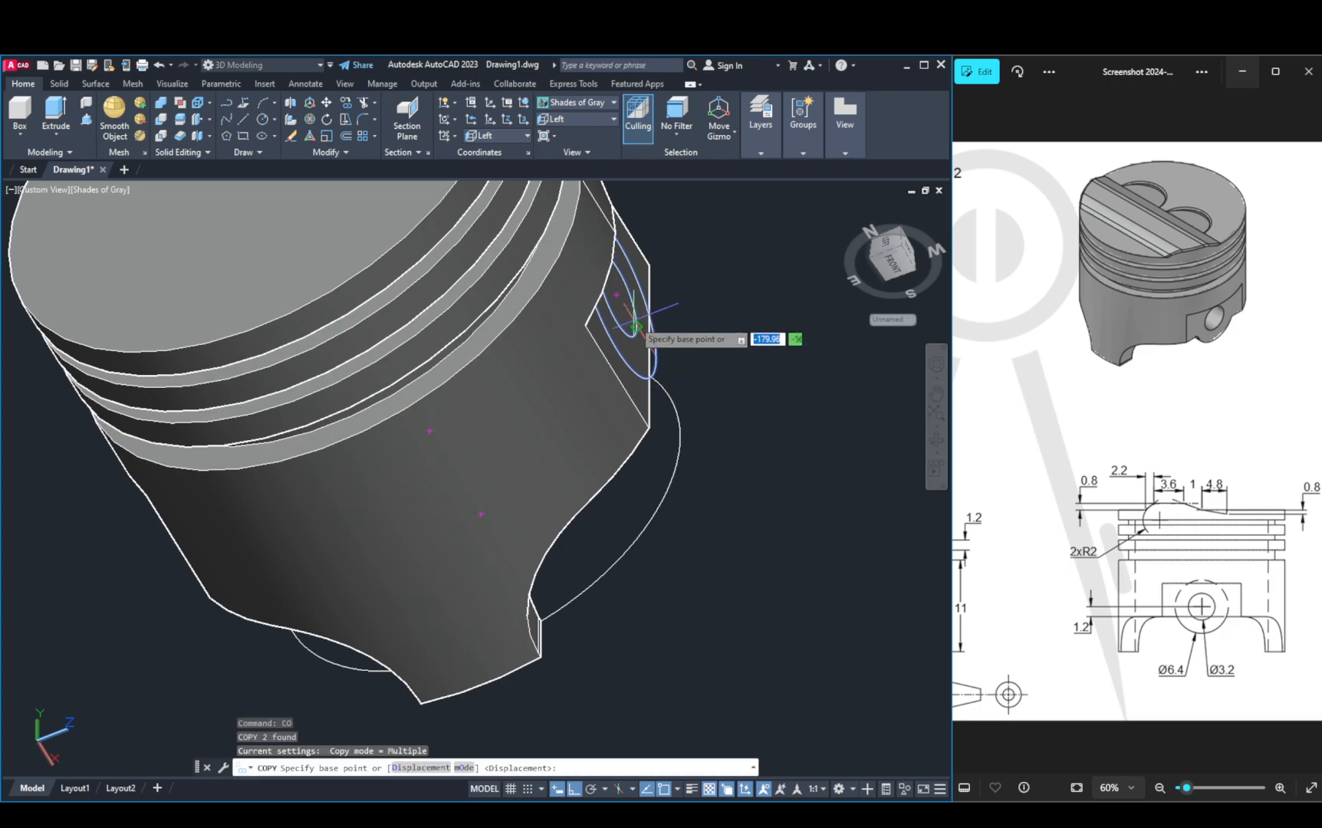
pyautogui.click(627, 283)
pyautogui.moveTo(70, 468); pyautogui.dragTo(402, 375, button='middle')
pyautogui.scroll(2, 463, 264)
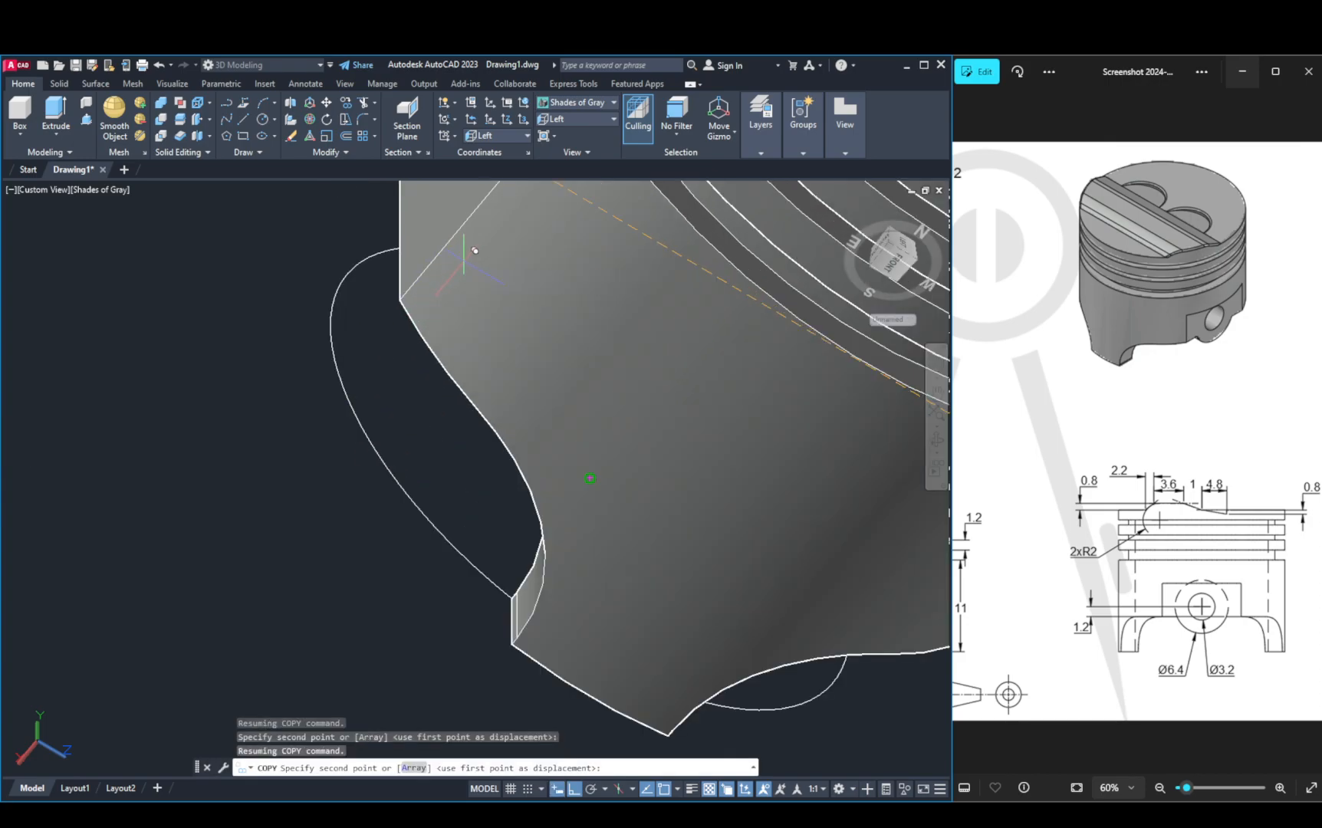
pyautogui.moveTo(463, 264); pyautogui.dragTo(483, 492, button='middle')
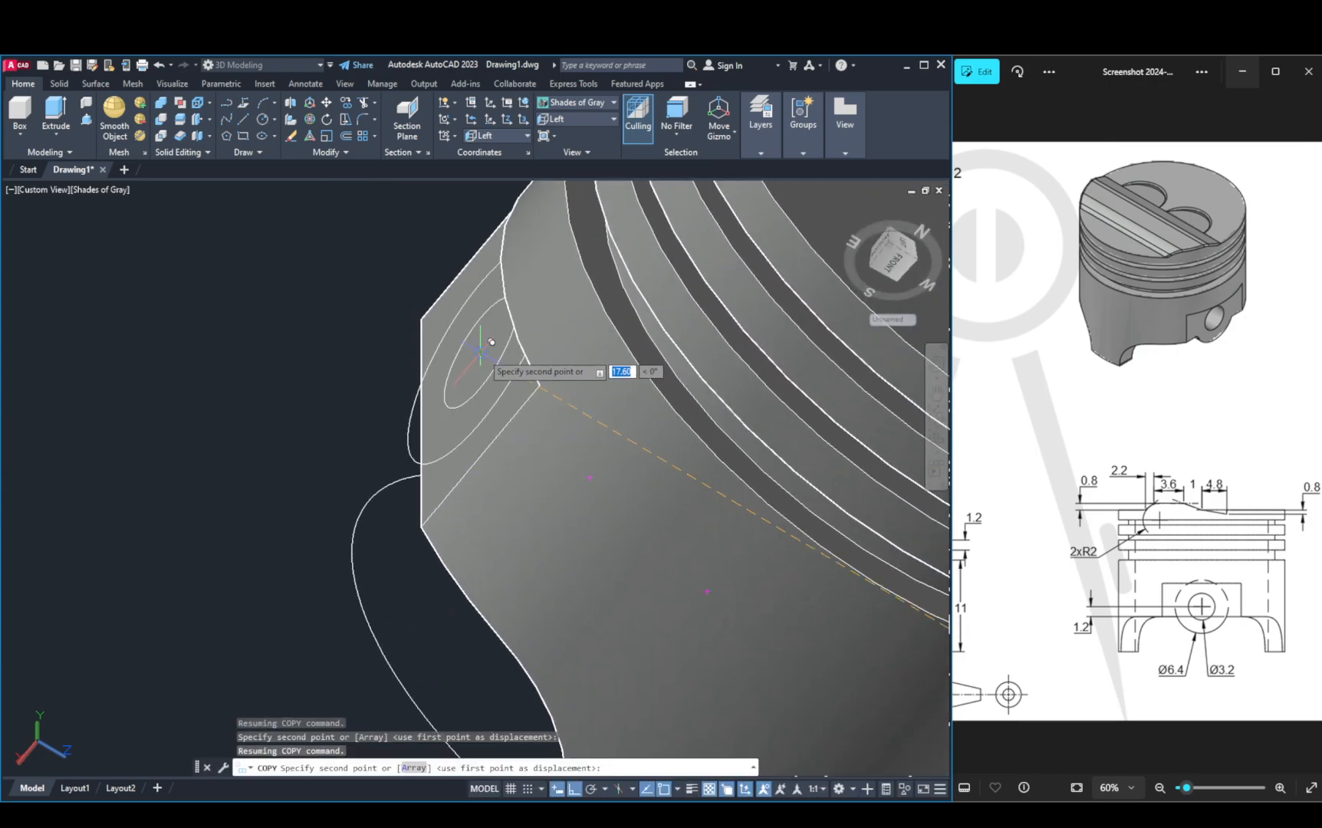
pyautogui.click(490, 342)
pyautogui.press('Escape')
pyautogui.scroll(-4, 582, 422)
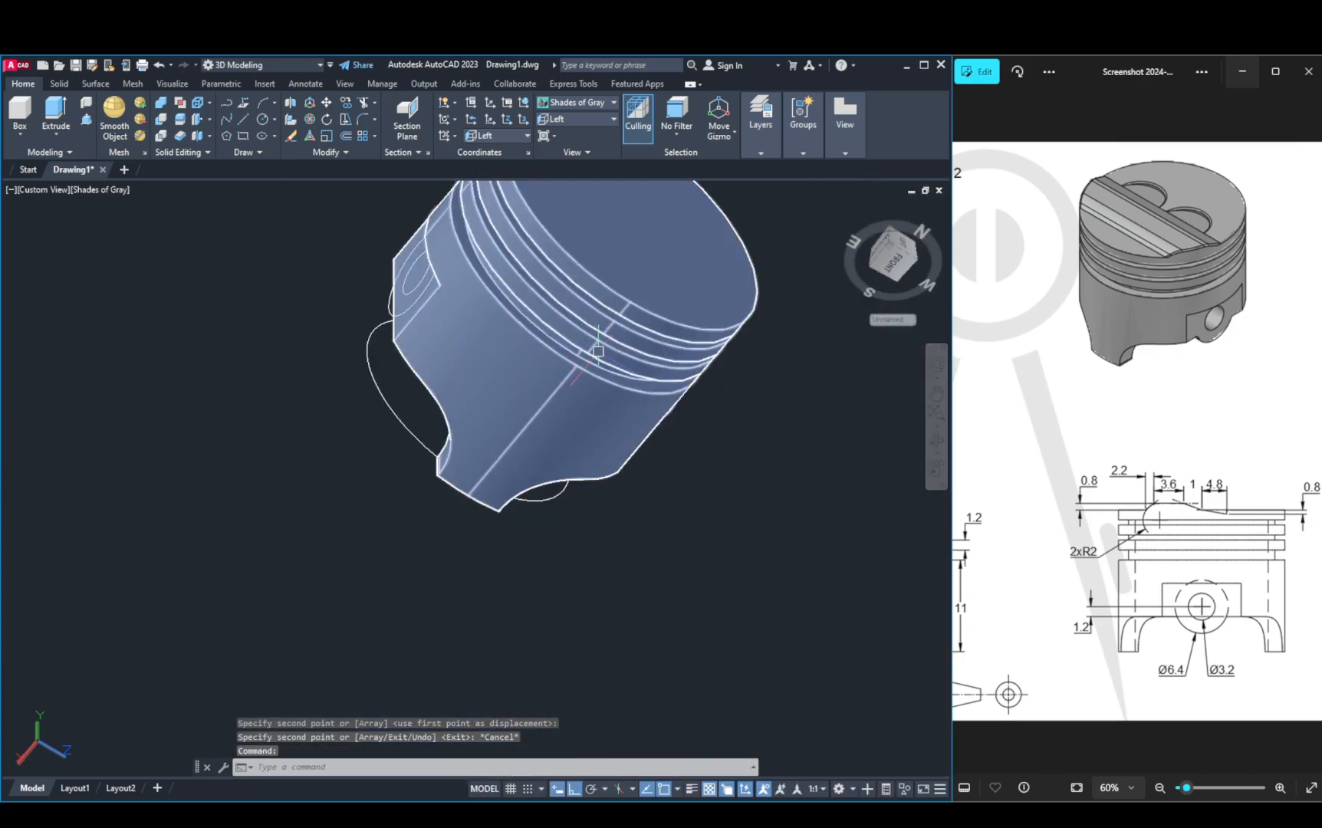
# Step: Extrude the 6.4 mm circle on one skirt recess 4.2 mm into the hollow interior, following the reference drawing, to form a pin boss
pyautogui.keyDown('shift'); pyautogui.rightClick(602, 358); pyautogui.keyUp('shift')
pyautogui.click(558, 500)
pyautogui.keyDown('shift'); pyautogui.moveTo(562, 501); pyautogui.dragTo(523, 459, button='middle'); pyautogui.keyUp('shift')
pyautogui.moveTo(540, 452); pyautogui.dragTo(373, 598, button='middle')
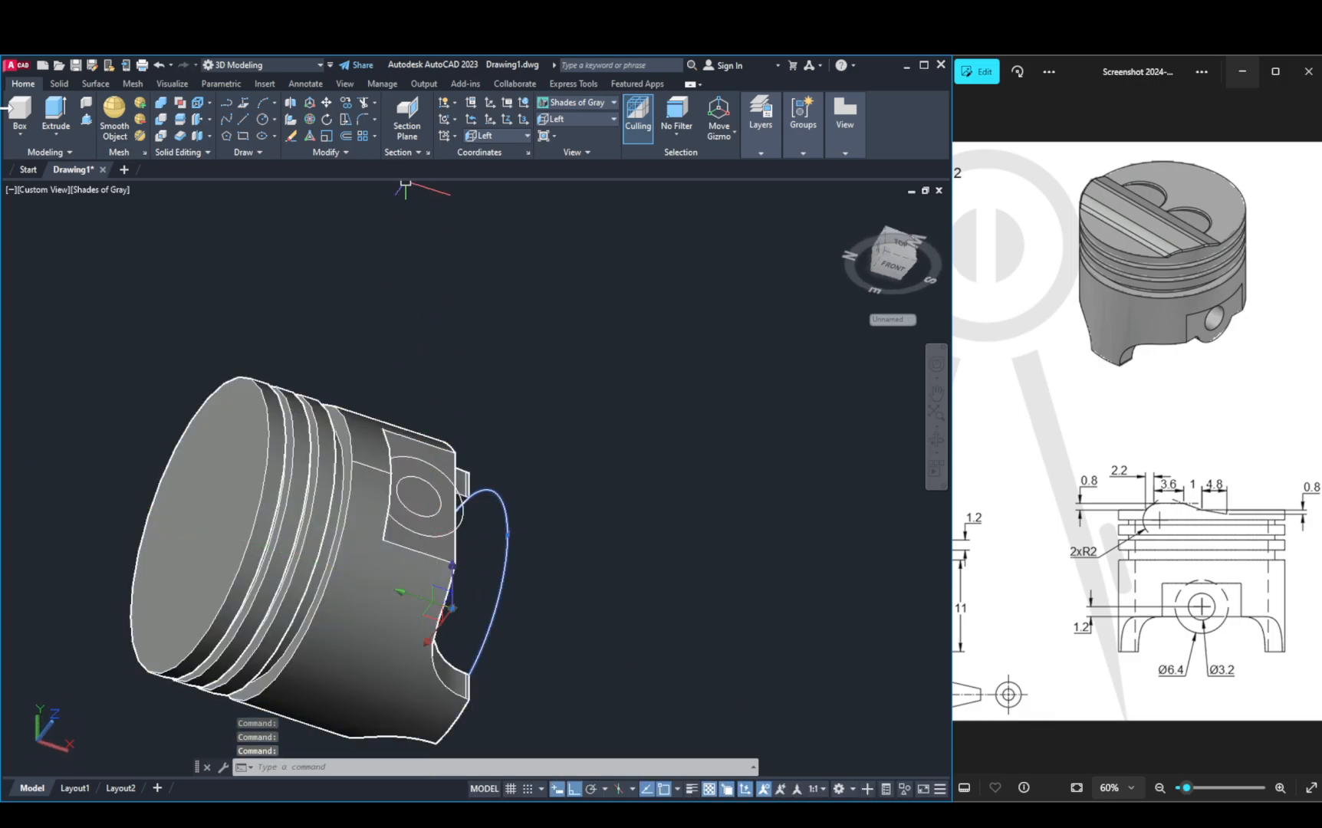
pyautogui.click(66, 127)
pyautogui.press('Escape')
pyautogui.moveTo(481, 521); pyautogui.dragTo(548, 515, button='middle')
pyautogui.click(52, 115)
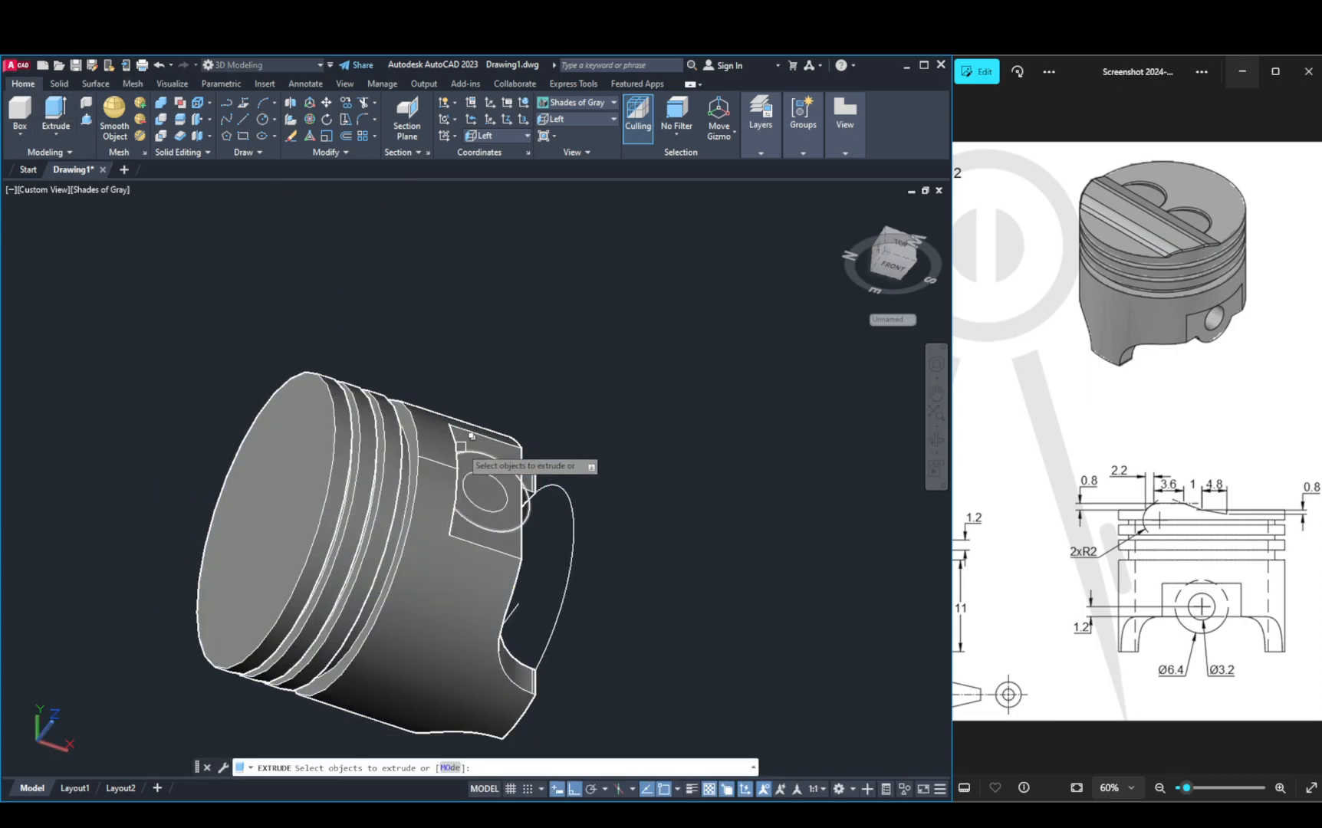
pyautogui.click(528, 497)
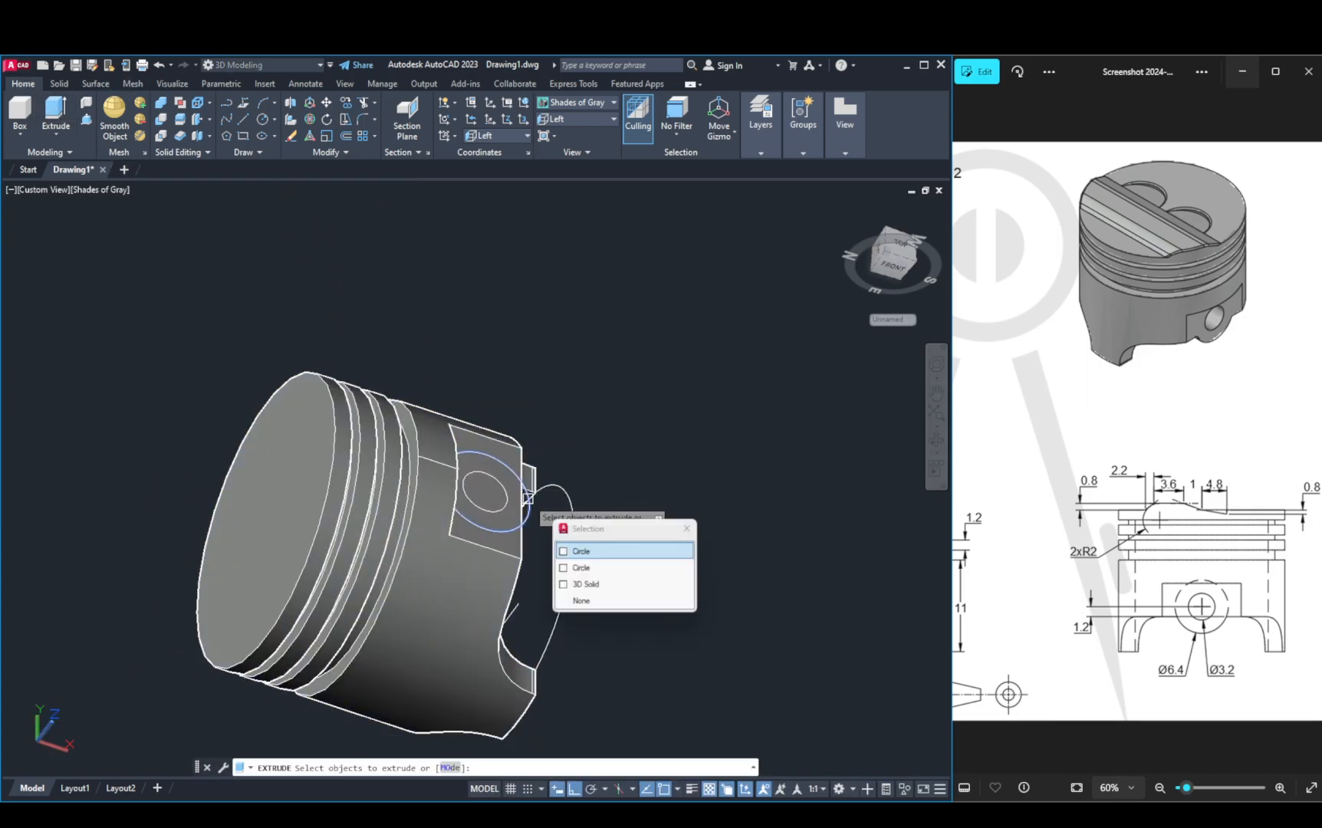
pyautogui.click(586, 551)
pyautogui.keyDown('shift'); pyautogui.moveTo(518, 557); pyautogui.dragTo(125, 547, button='middle'); pyautogui.keyUp('shift')
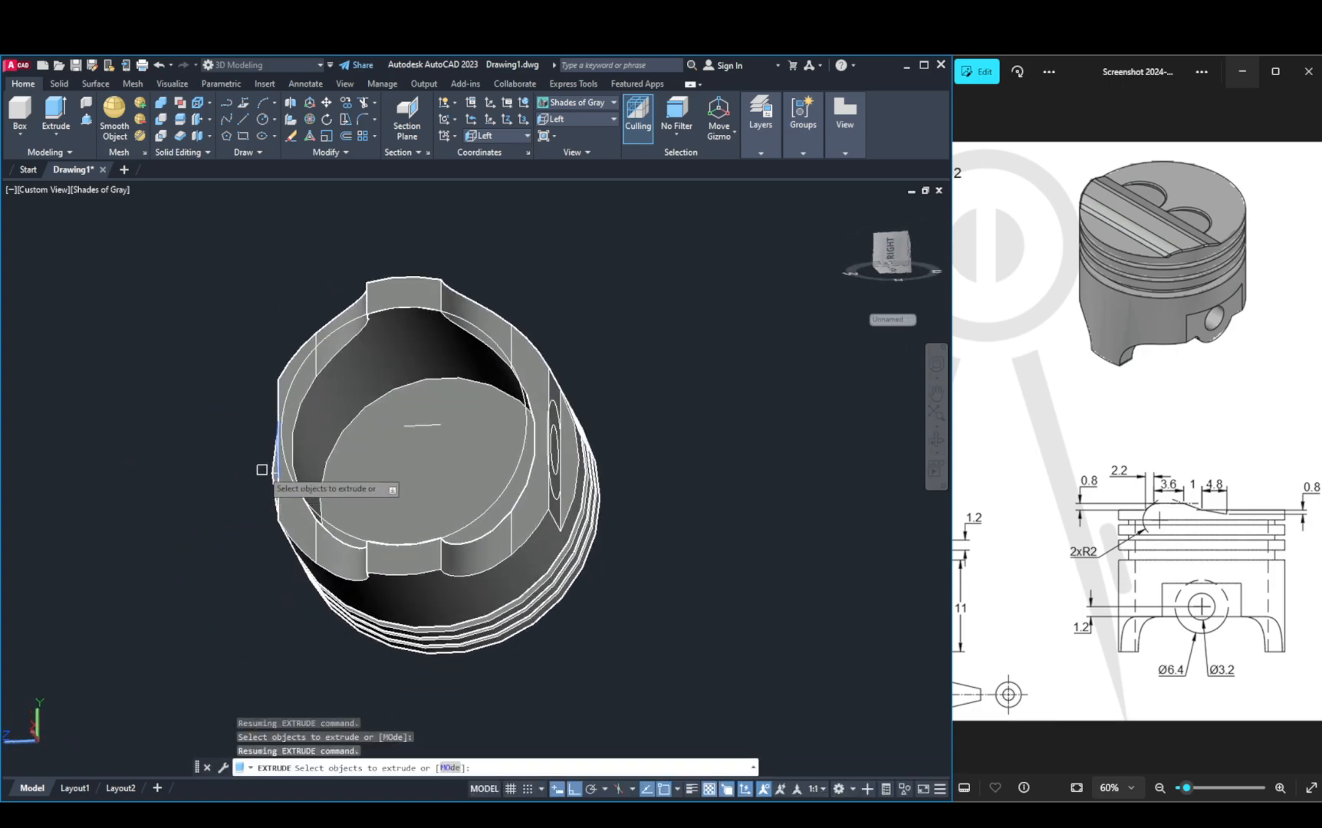
pyautogui.moveTo(329, 465); pyautogui.dragTo(418, 507, button='middle')
pyautogui.press('Return')
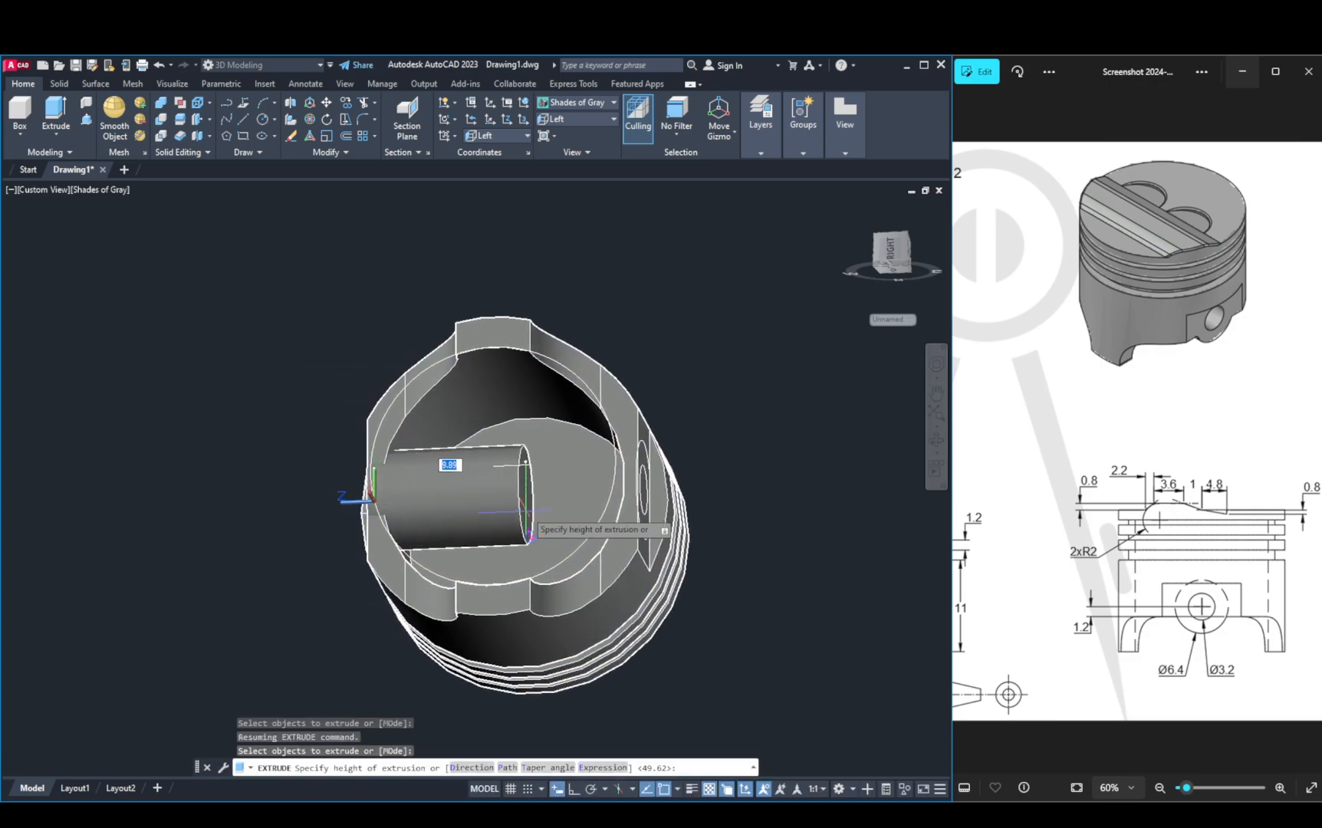
pyautogui.scroll(-2, 942, 567)
pyautogui.scroll(-2, 1011, 582)
pyautogui.scroll(-2, 1011, 583)
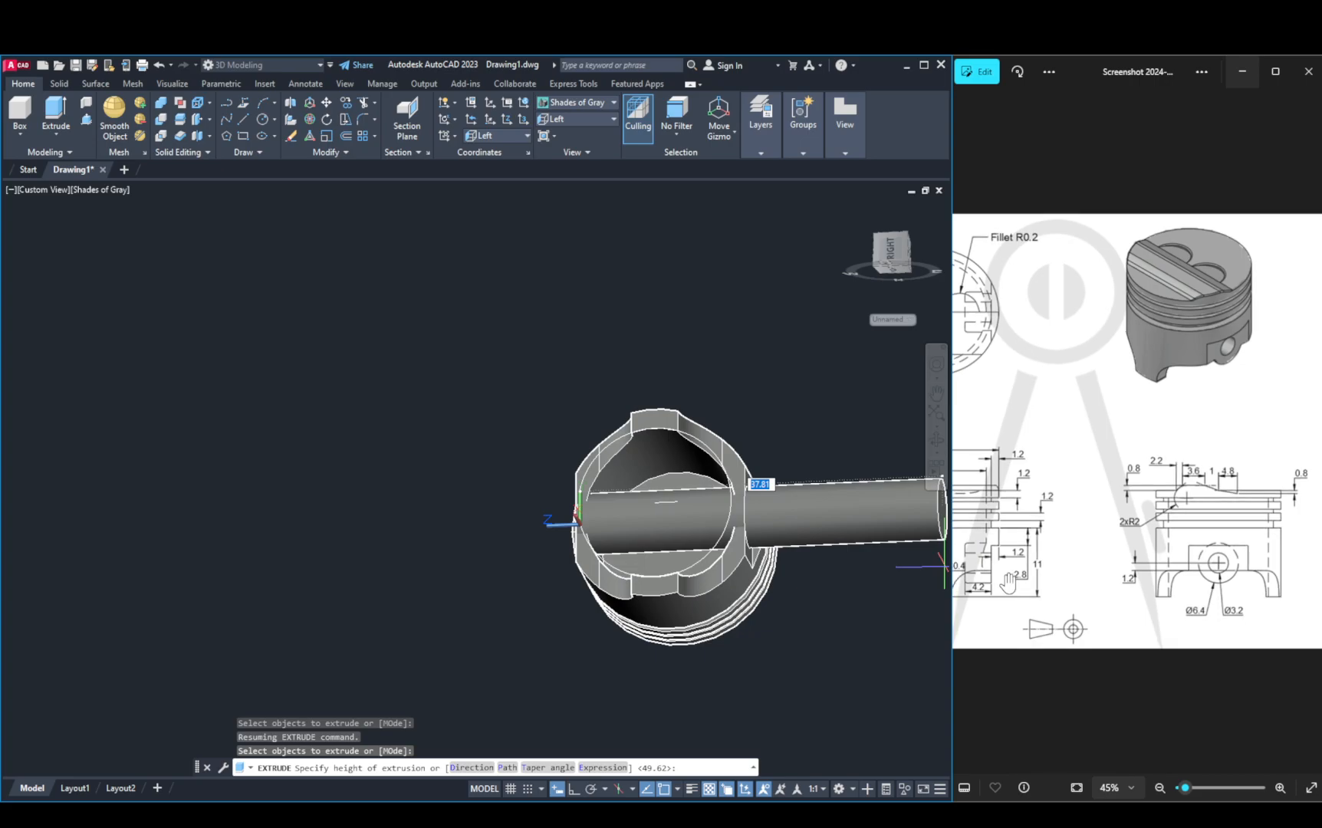
pyautogui.scroll(3, 1004, 579)
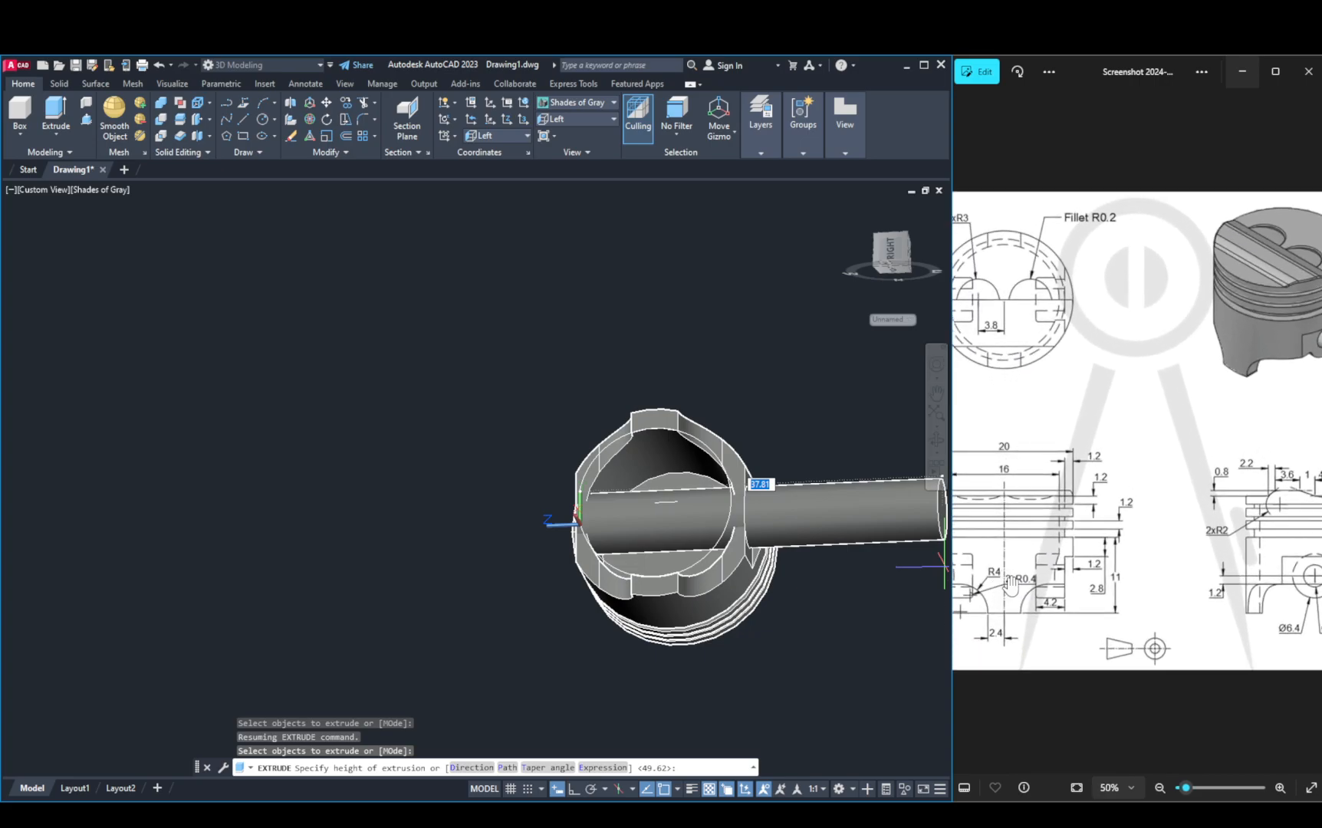
pyautogui.scroll(-3, 1007, 585)
pyautogui.scroll(2, 994, 581)
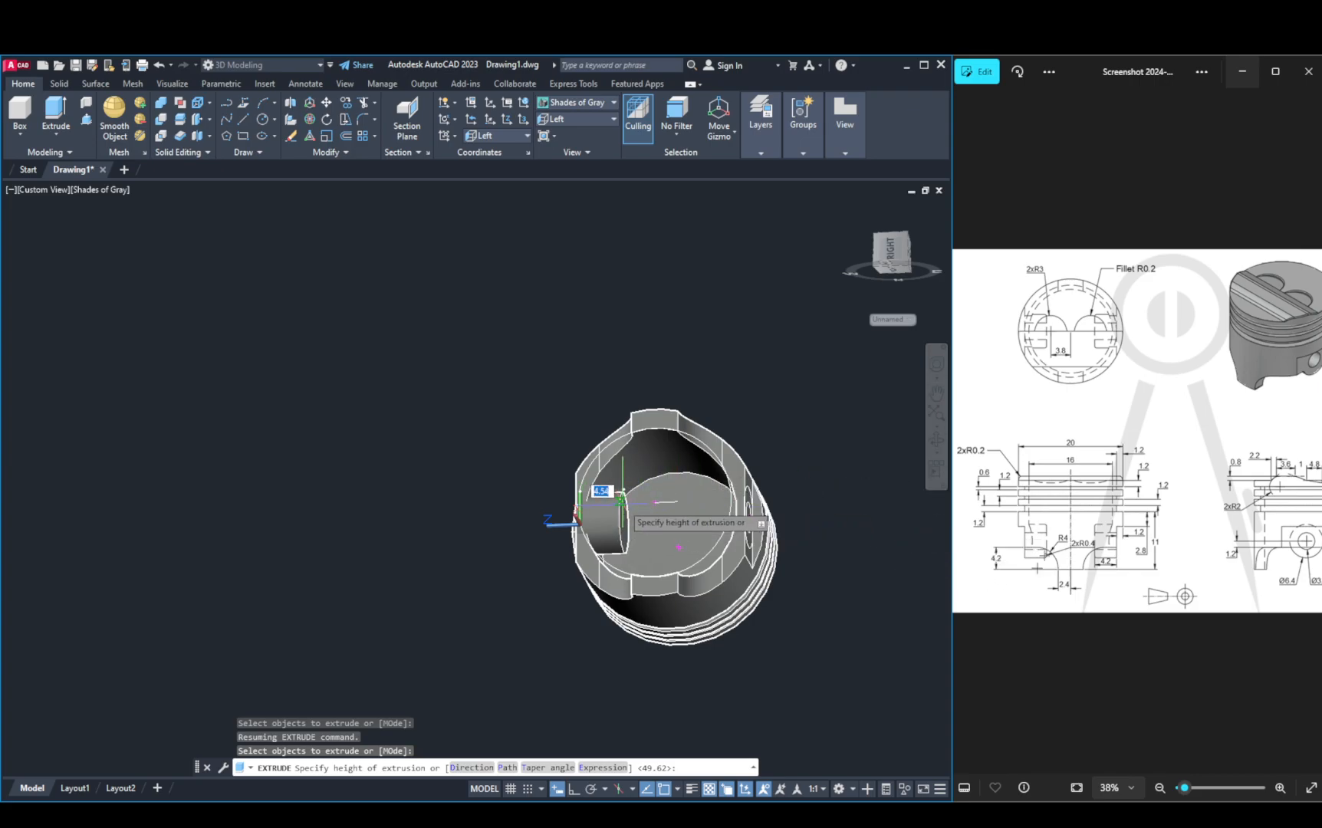
pyautogui.write('4.2')
pyautogui.press('Return')
# Step: Extrude the 6.4 mm circle on the opposite recess 4.2 mm inward to form the second pin boss
pyautogui.scroll(3, 740, 523)
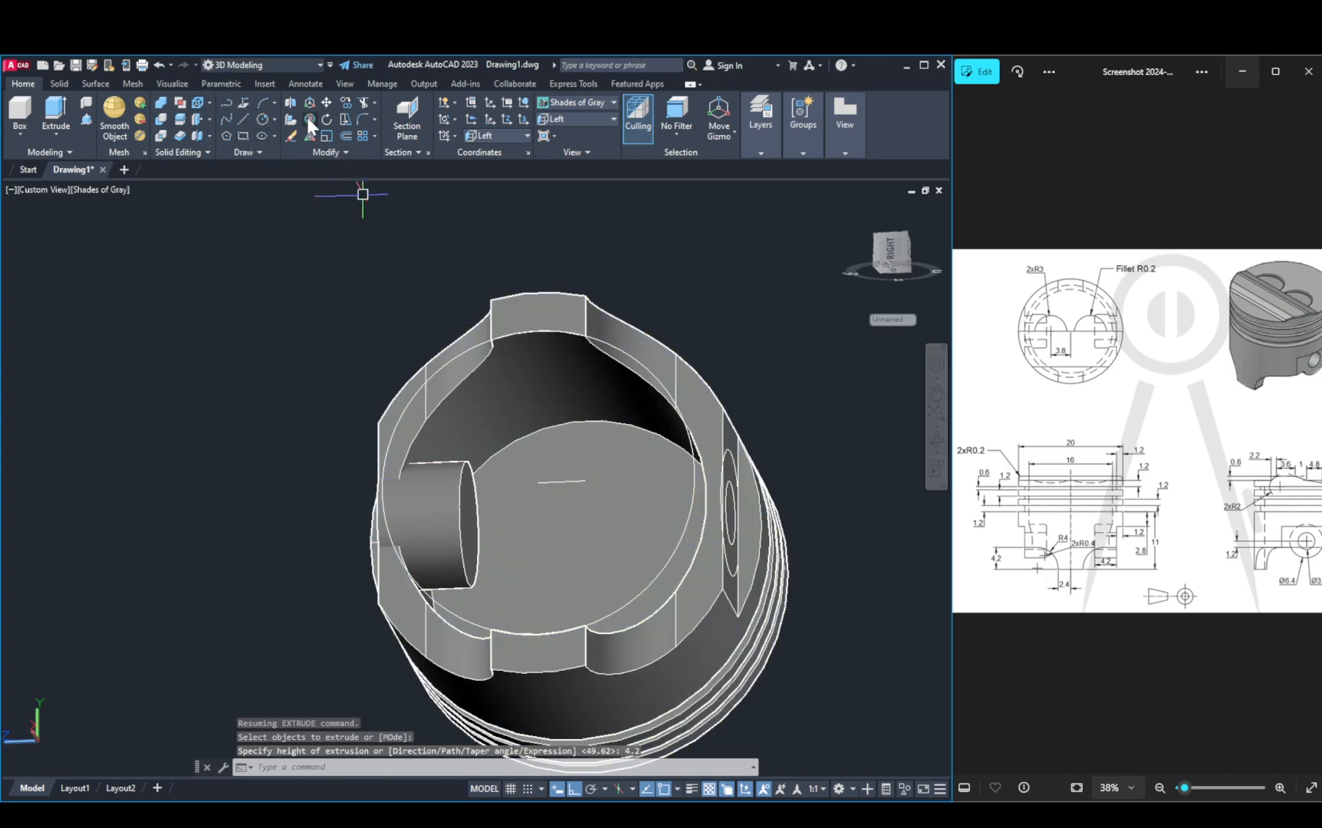
pyautogui.write('EXT')
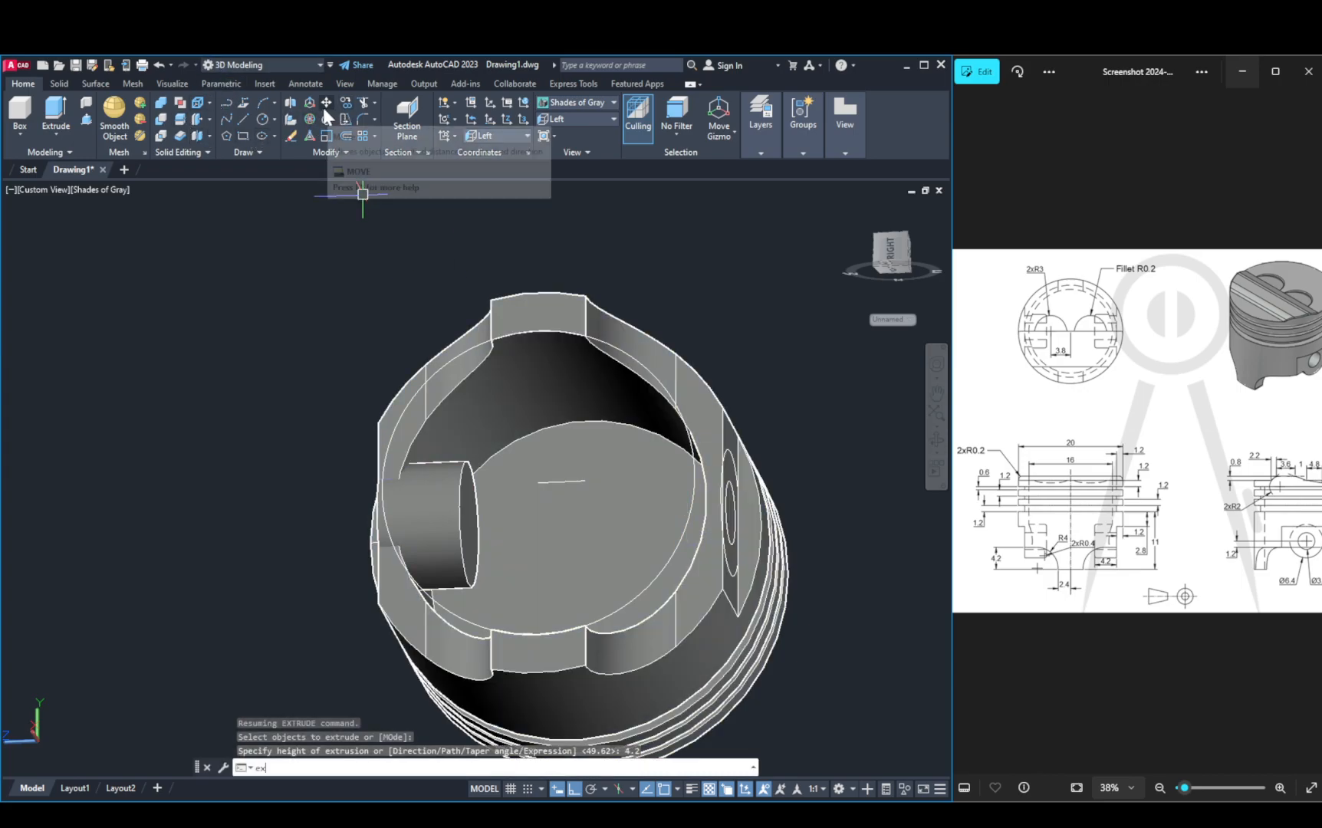
pyautogui.press('Return')
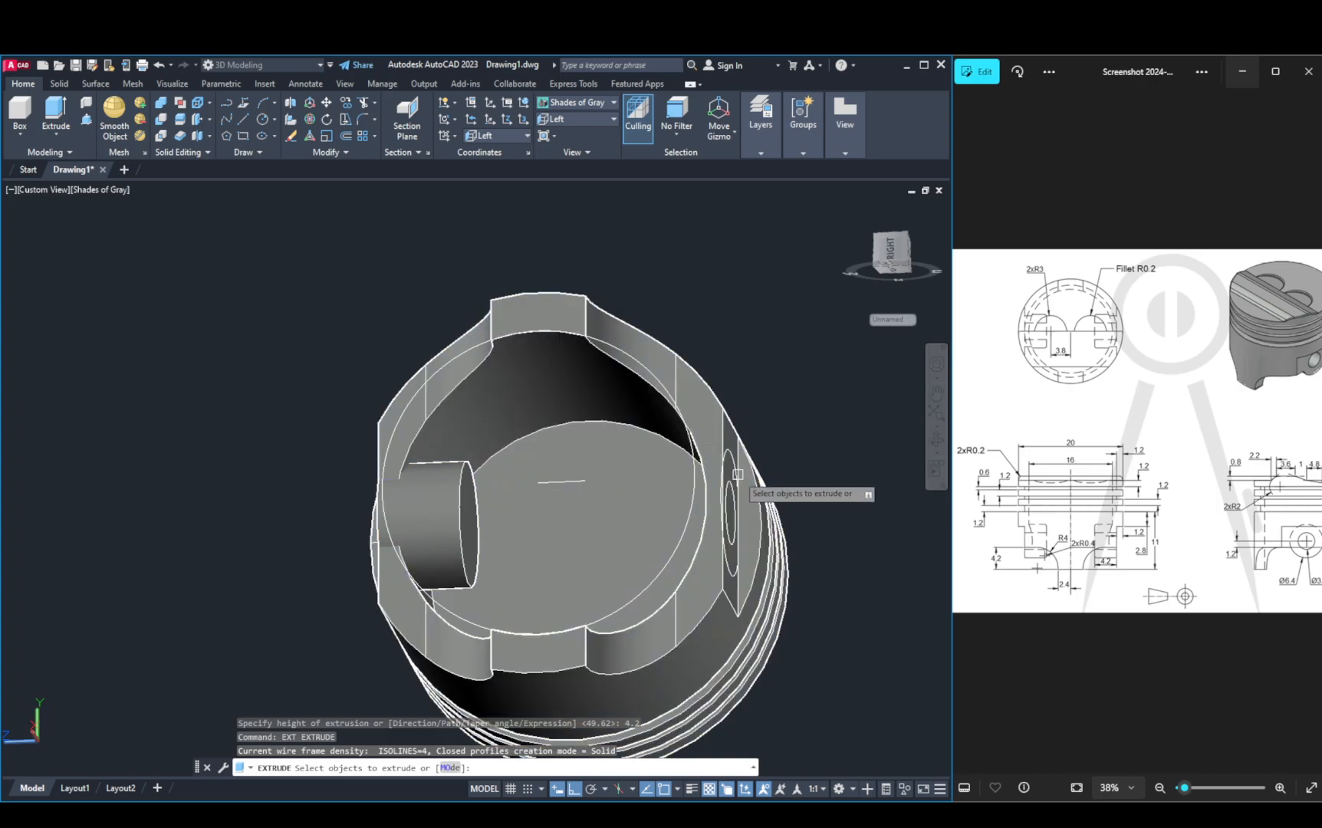
pyautogui.click(761, 469)
pyautogui.click(787, 503)
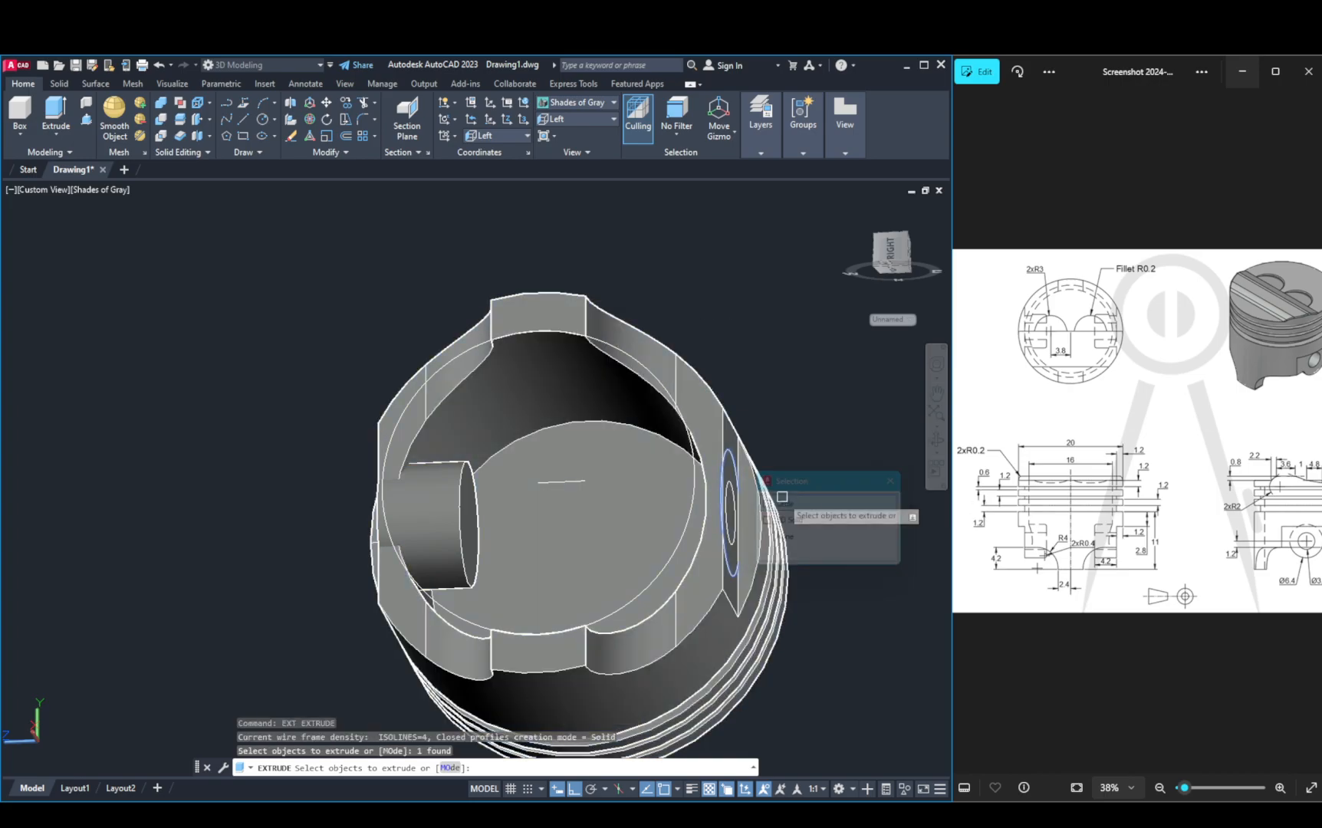
pyautogui.press('Return')
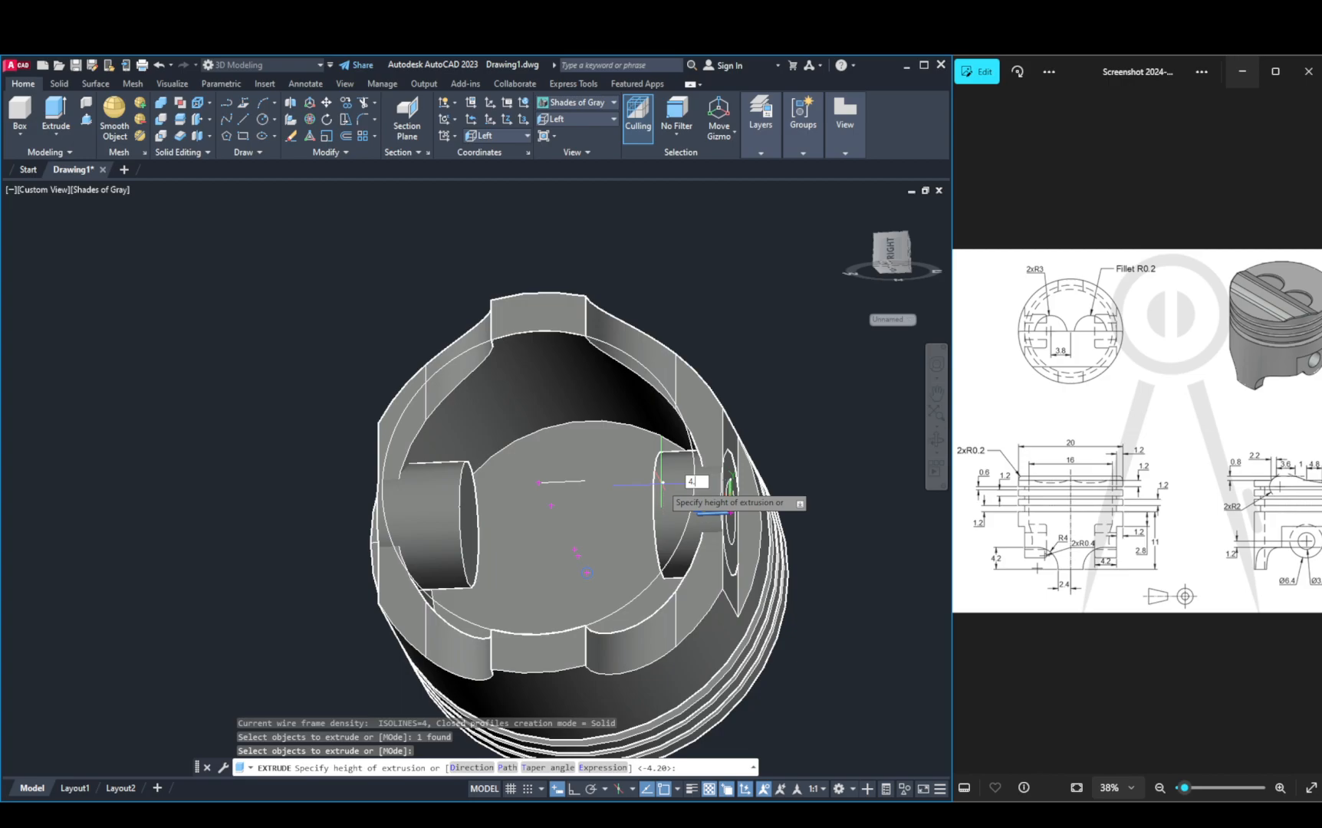
pyautogui.write('4.2')
pyautogui.press('Return')
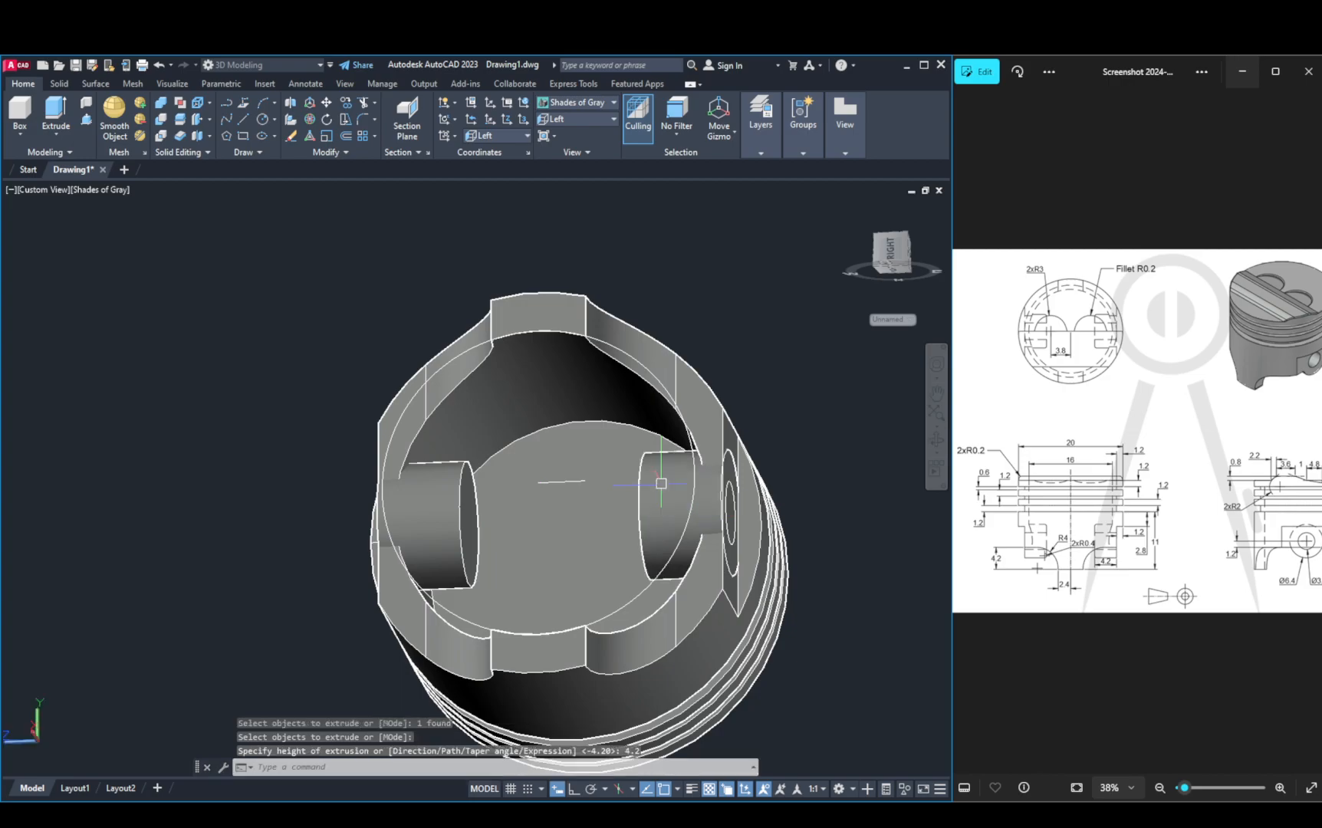
# Step: Presspull the 3.2 mm circular area on the skirt recess inward past the piston's far side for the pin hole
pyautogui.keyDown('shift'); pyautogui.moveTo(703, 493); pyautogui.dragTo(582, 529, button='middle'); pyautogui.keyUp('shift')
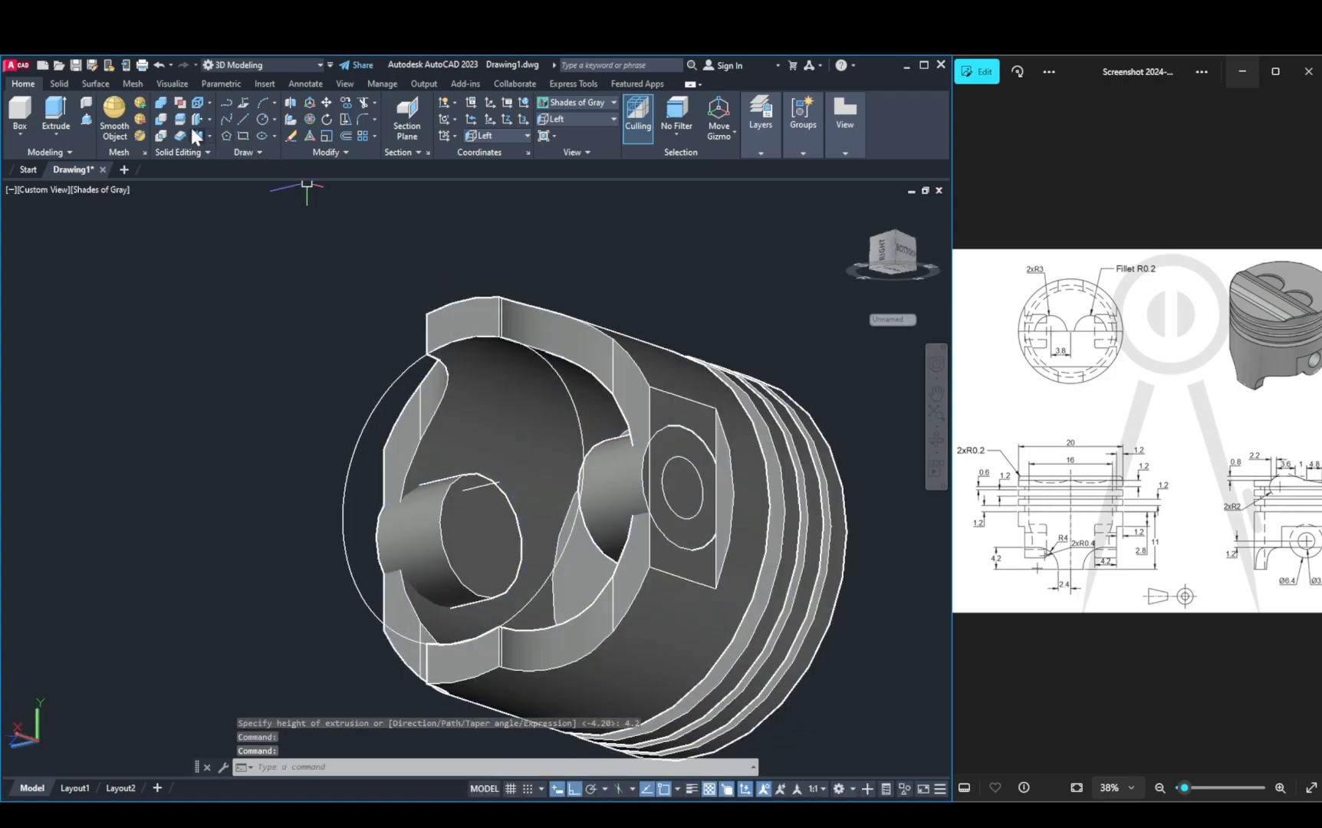
pyautogui.click(86, 118)
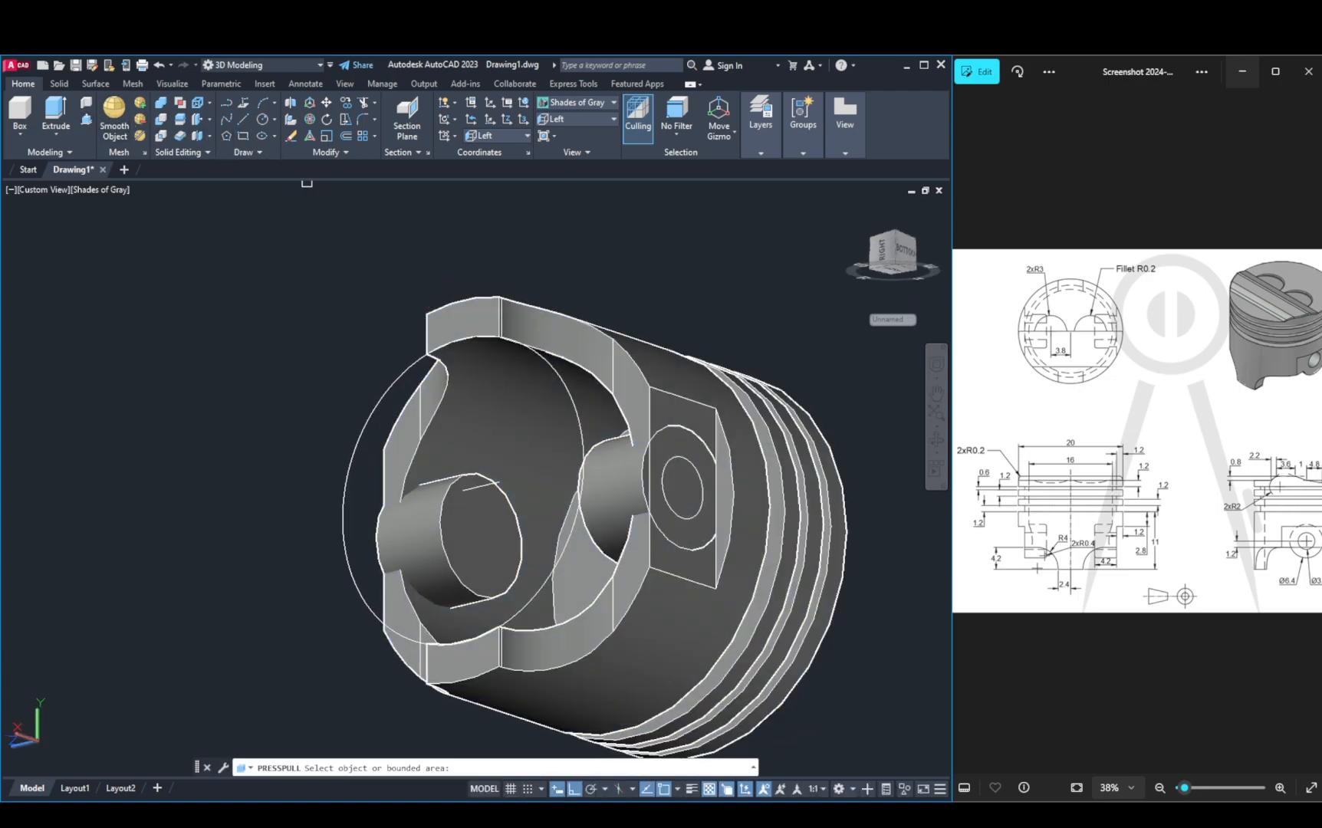
pyautogui.click(690, 511)
pyautogui.click(316, 511)
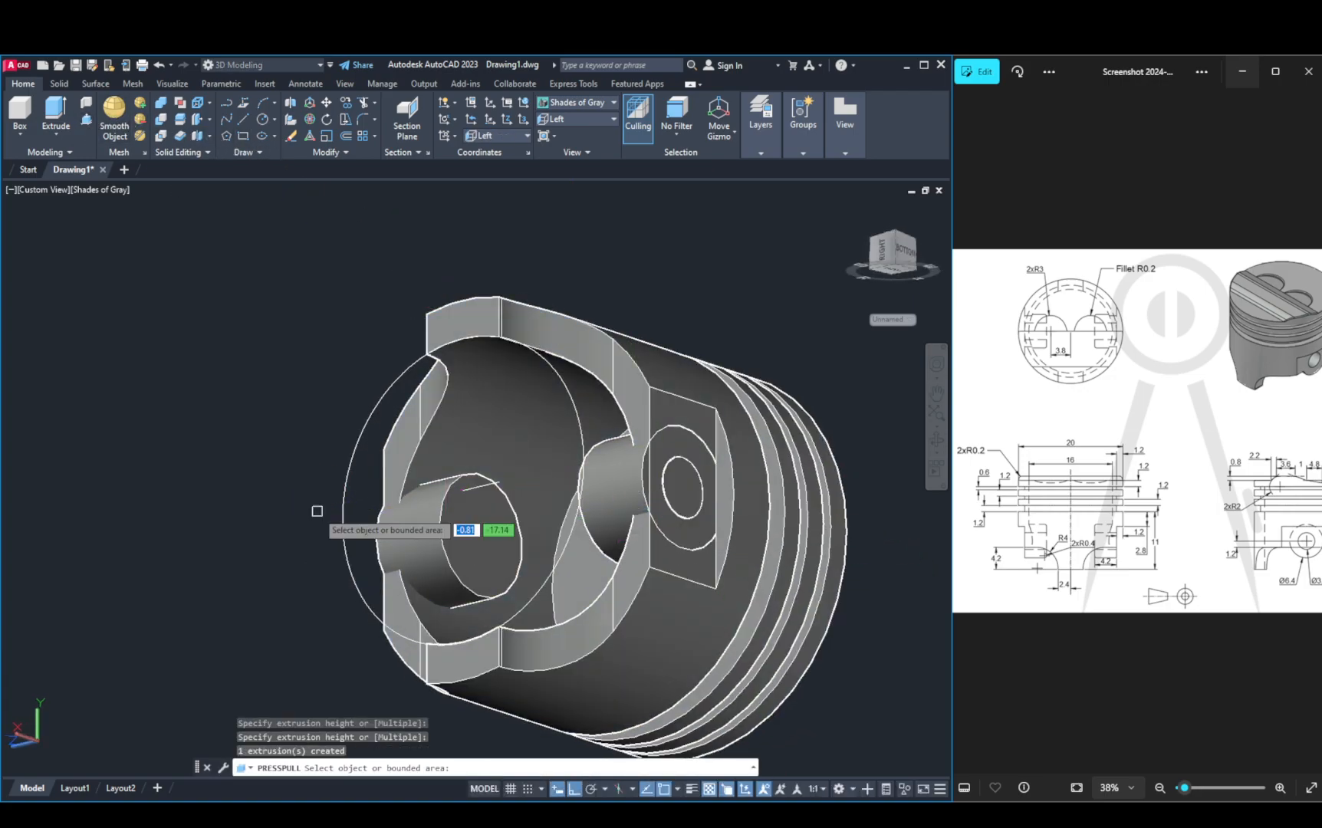
pyautogui.keyDown('shift'); pyautogui.moveTo(327, 508); pyautogui.dragTo(442, 484, button='middle'); pyautogui.keyUp('shift')
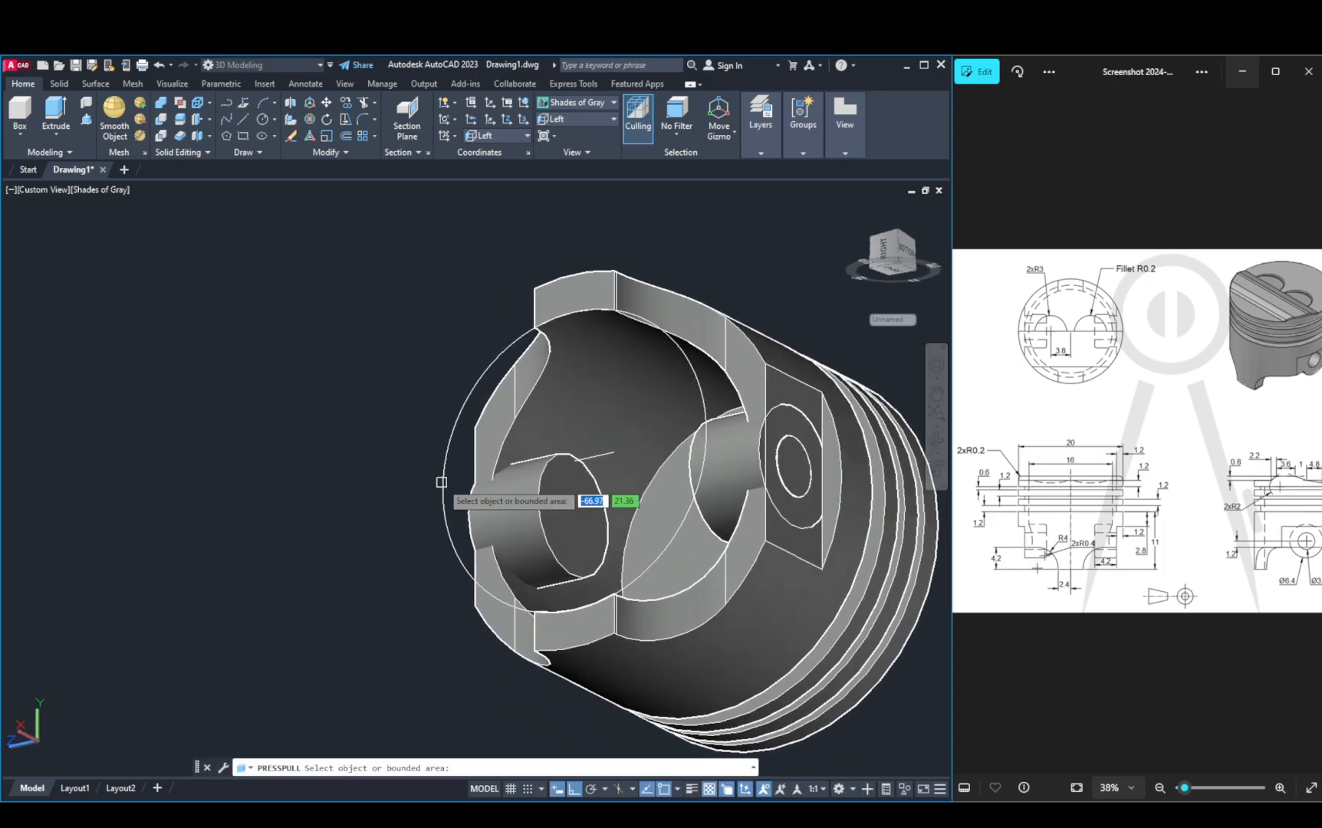
# Step: Presspull the 3.2 mm circular areas on both skirt recesses inward to cut the pin hole through both bosses
pyautogui.click(793, 464)
pyautogui.click(507, 524)
pyautogui.keyDown('shift'); pyautogui.moveTo(507, 525); pyautogui.dragTo(740, 537, button='middle'); pyautogui.keyUp('shift')
pyautogui.click(630, 479)
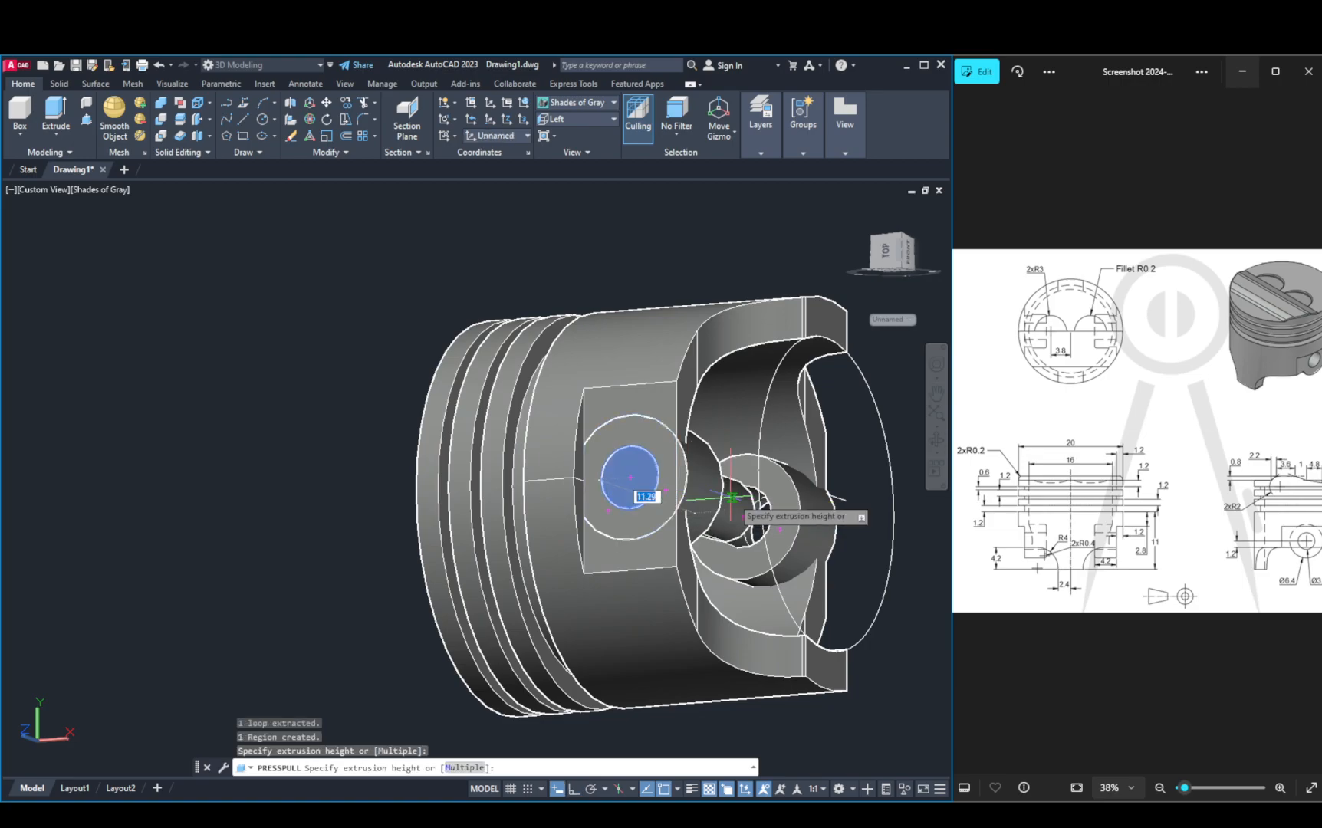
pyautogui.click(725, 501)
# Step: Switch to the Left view and rotate it so the piston stands upright with its crown on top
pyautogui.keyDown('shift'); pyautogui.moveTo(855, 522); pyautogui.dragTo(659, 441, button='middle'); pyautogui.keyUp('shift')
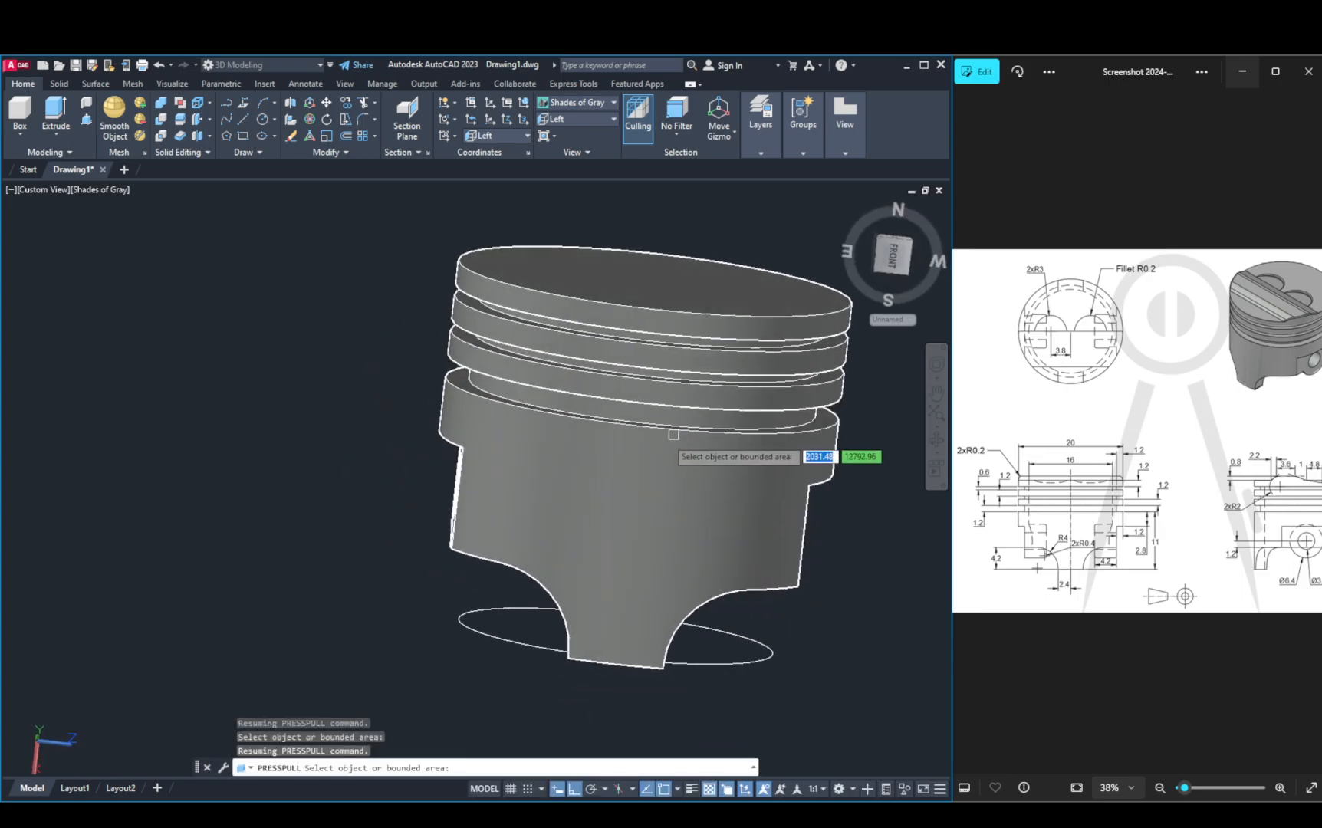
pyautogui.click(888, 260)
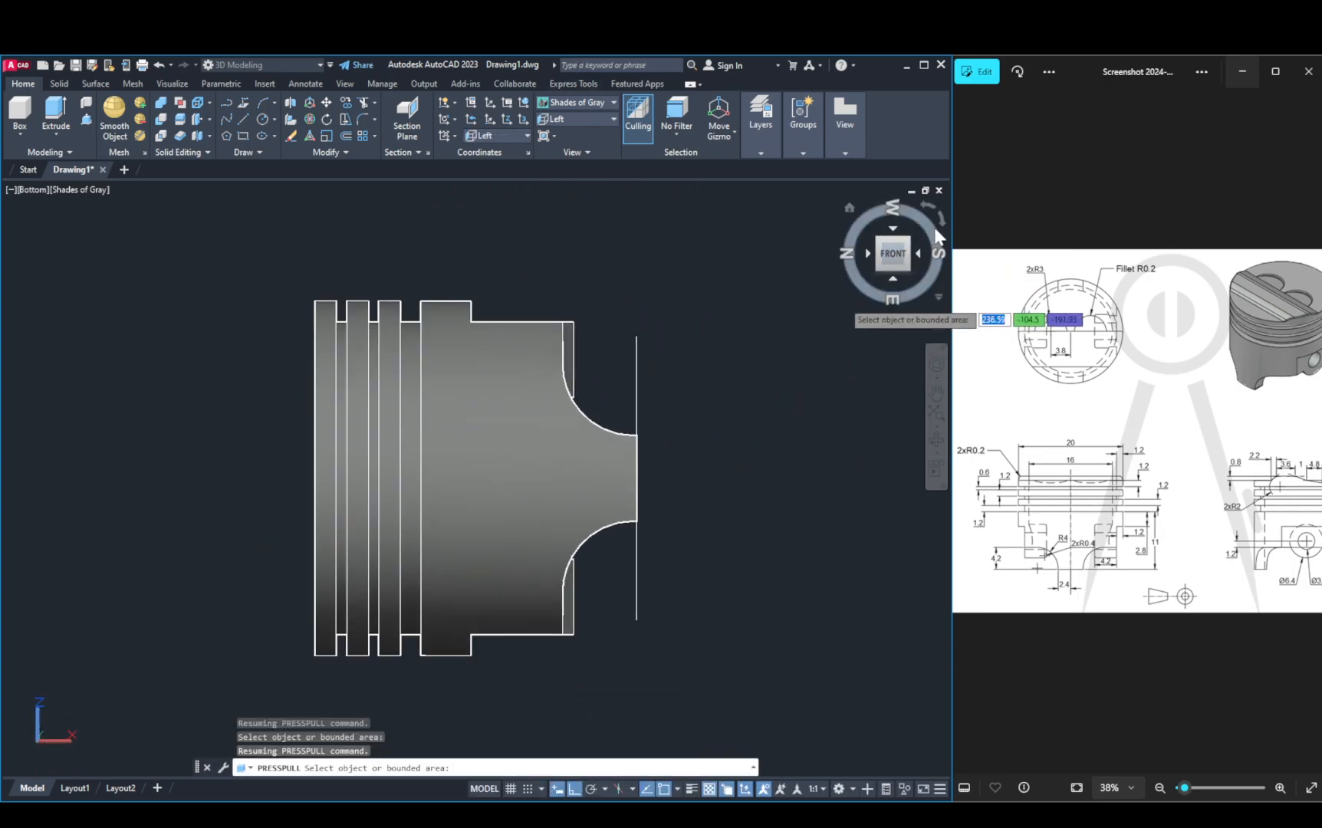
pyautogui.click(942, 214)
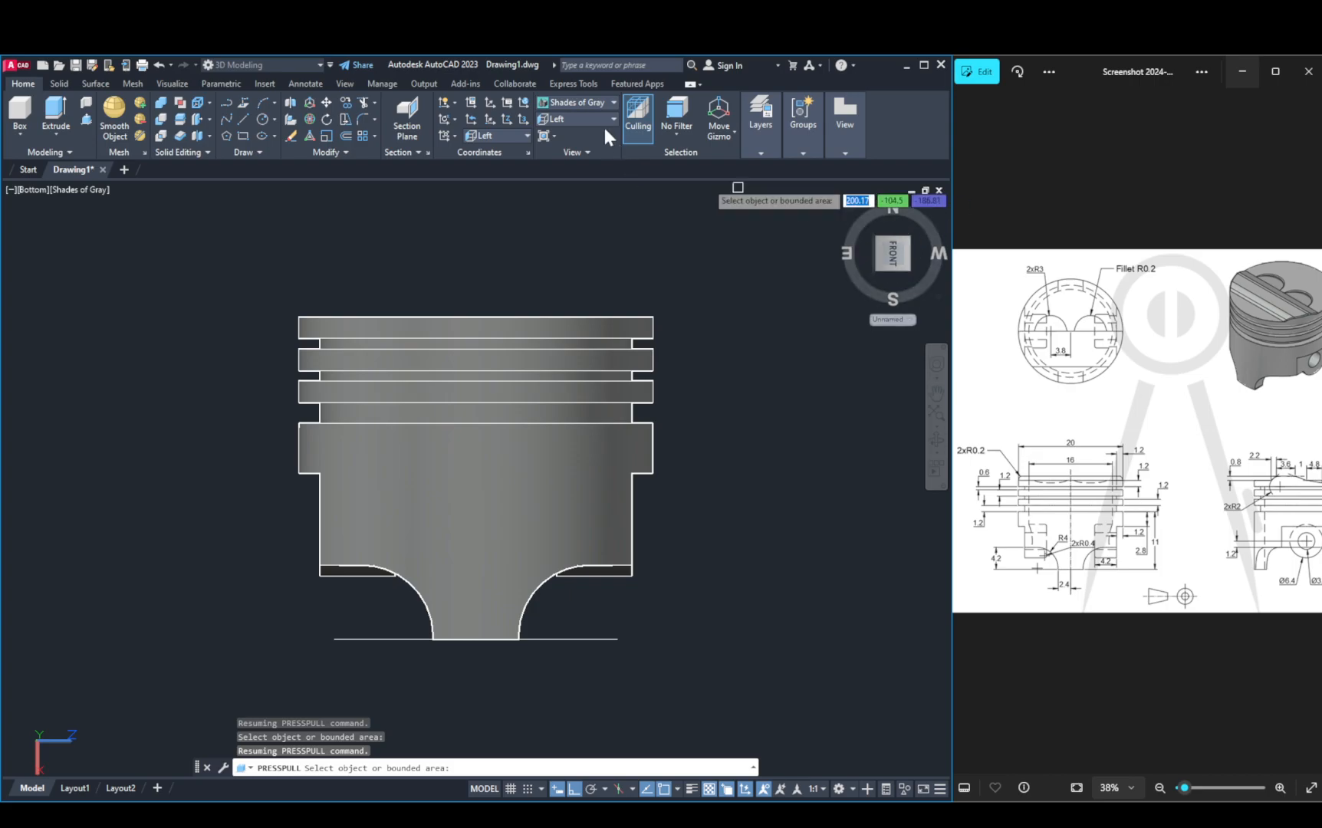
pyautogui.click(599, 119)
pyautogui.click(576, 159)
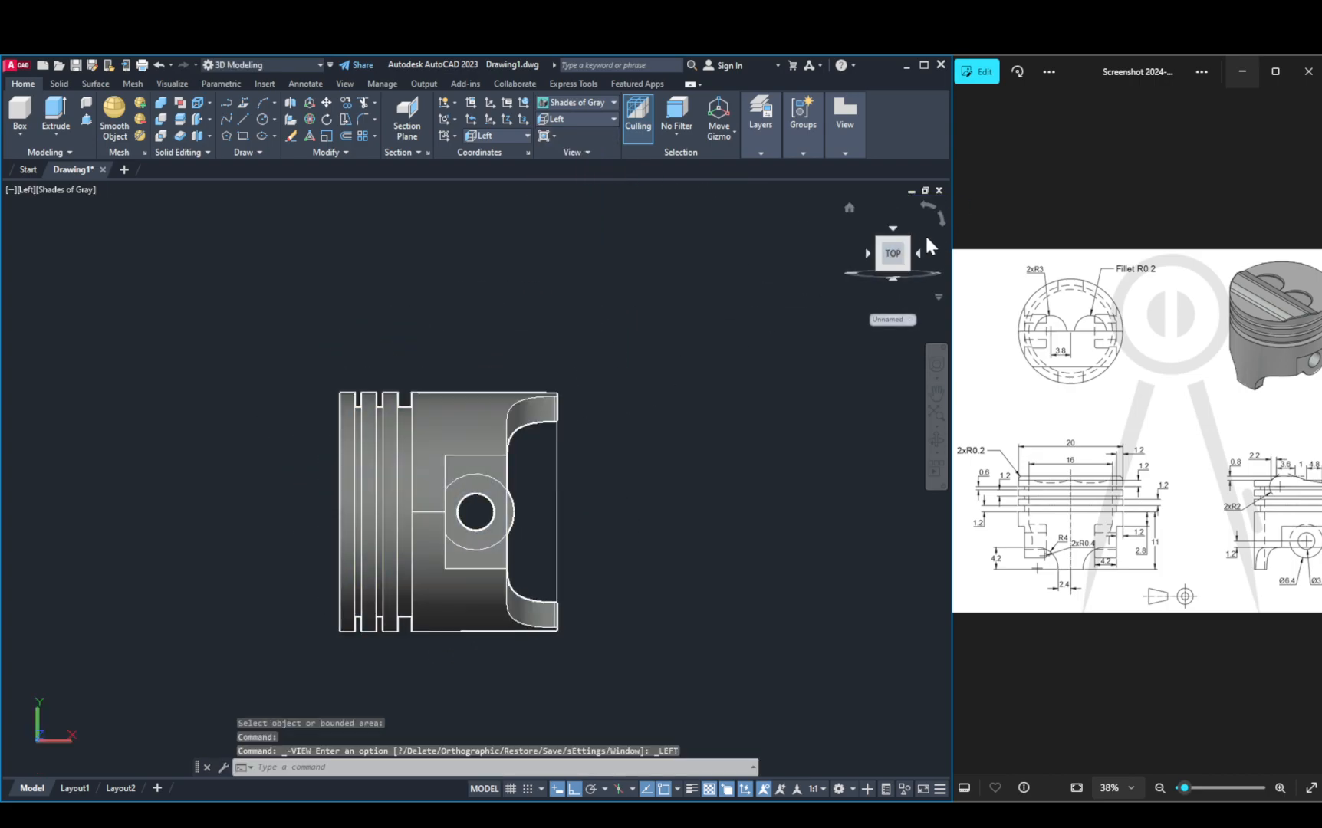
pyautogui.click(937, 218)
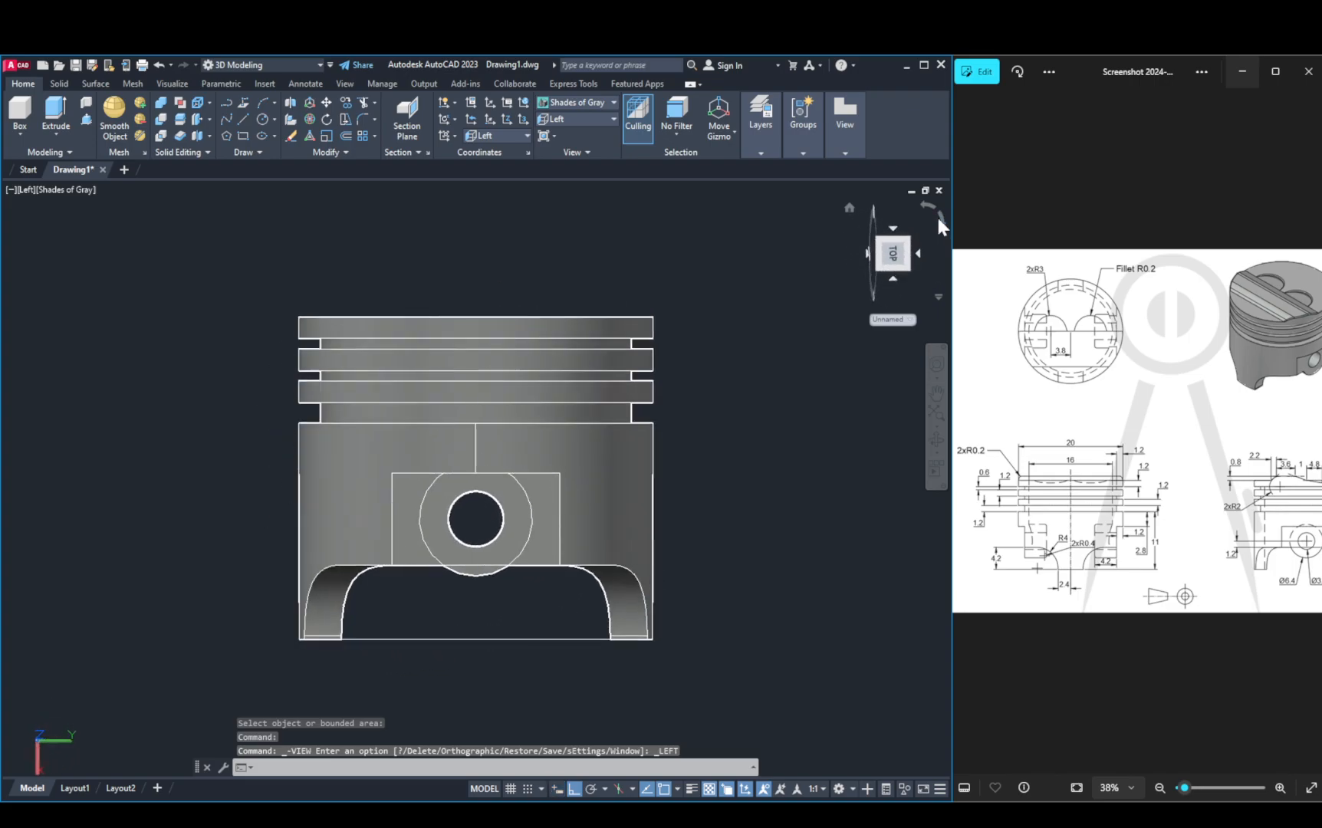
# Step: Reset the UCS to World
pyautogui.click(522, 102)
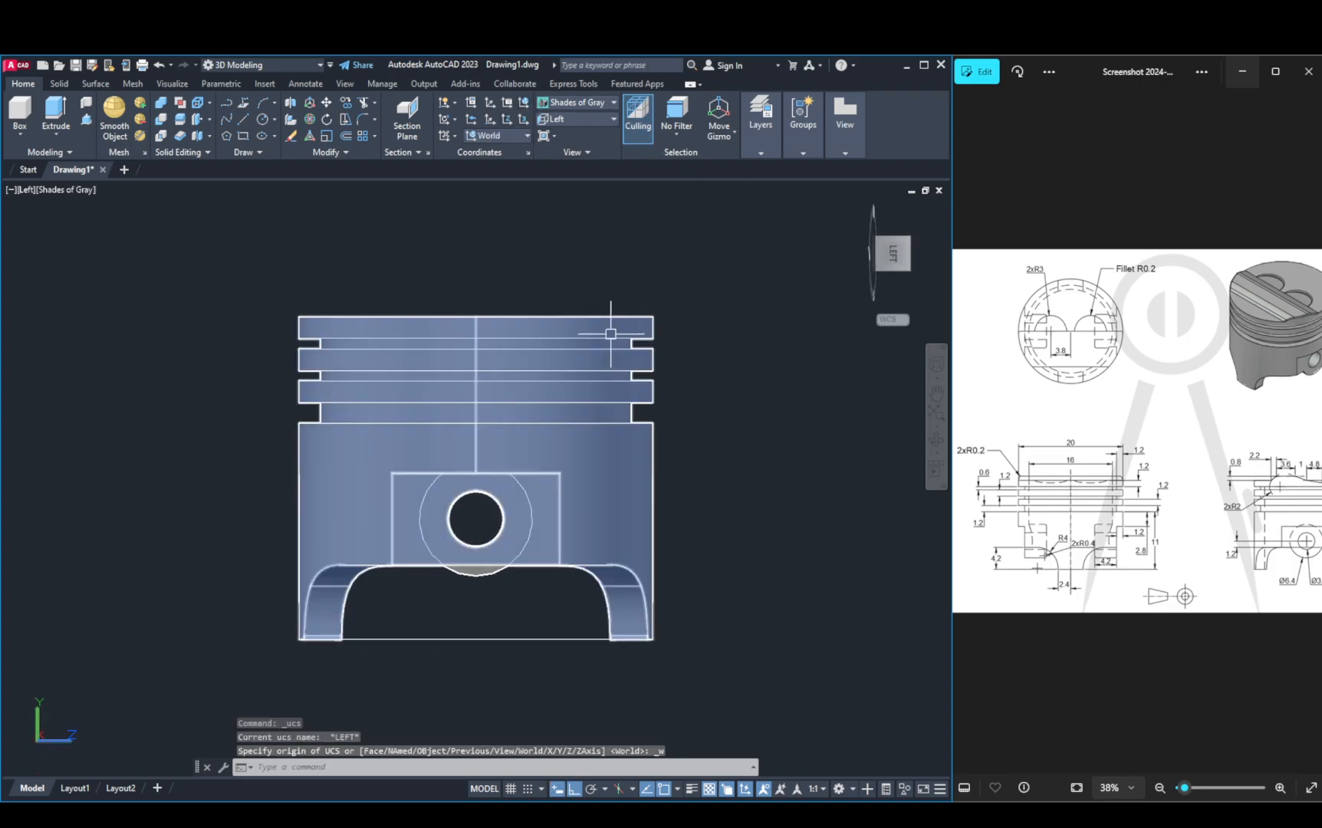
pyautogui.moveTo(717, 325); pyautogui.dragTo(762, 316, button='middle')
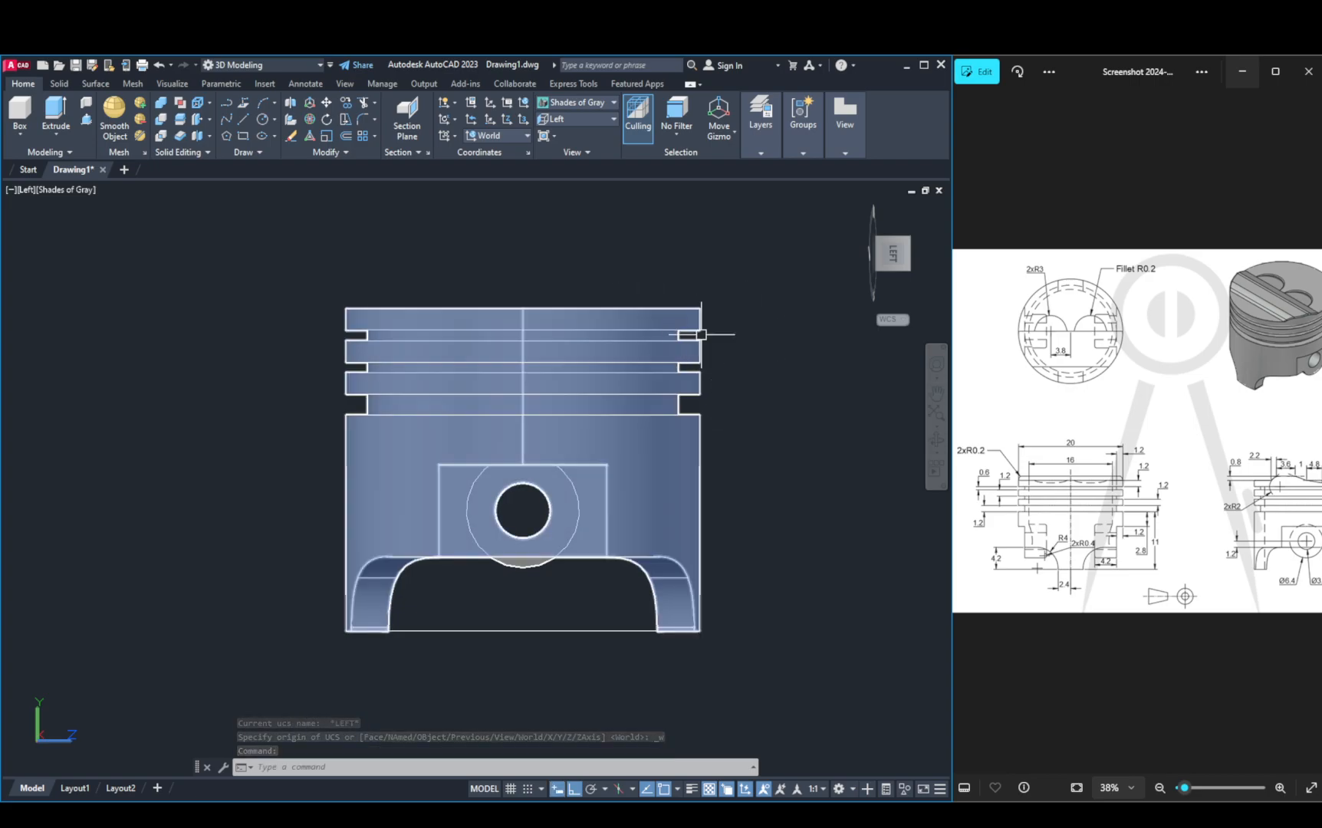
pyautogui.scroll(2, 1227, 506)
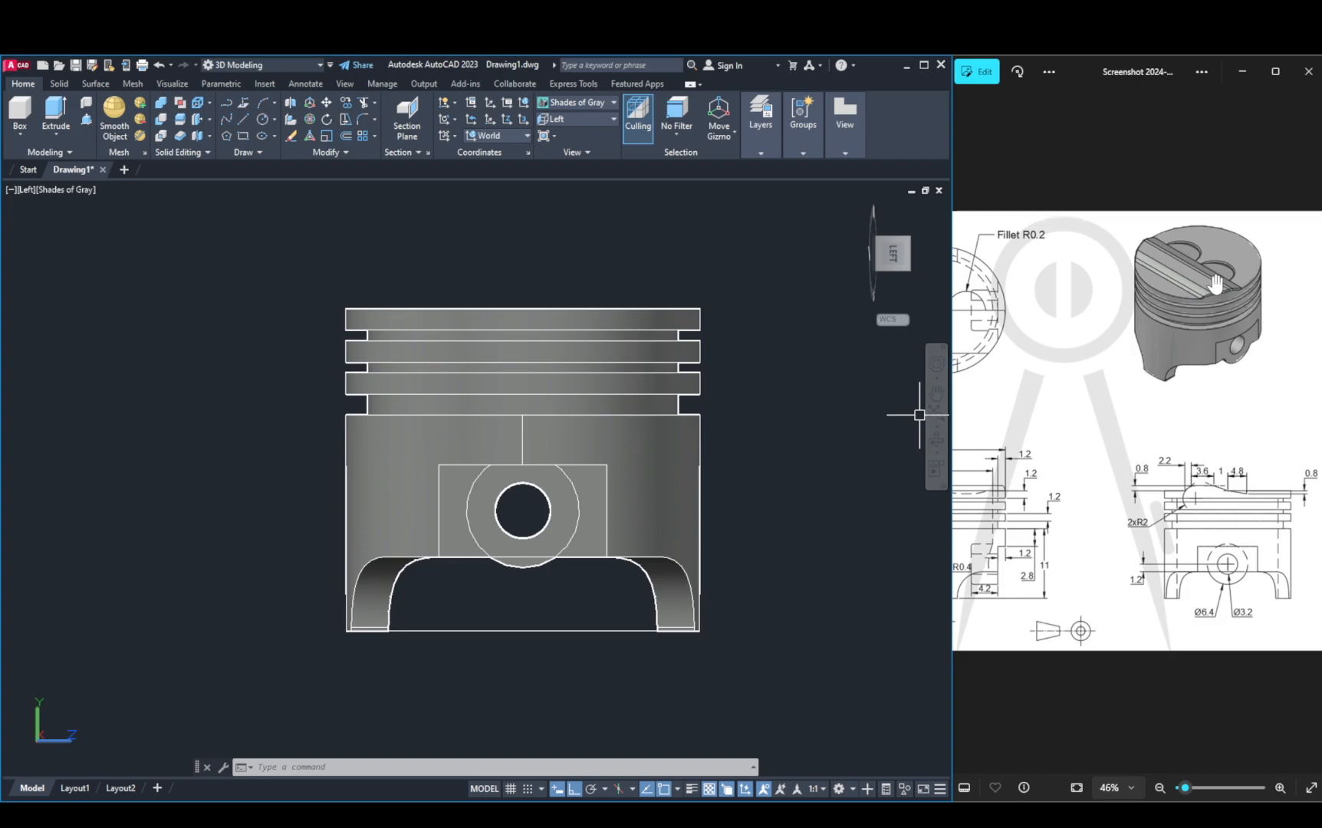
pyautogui.click(428, 345)
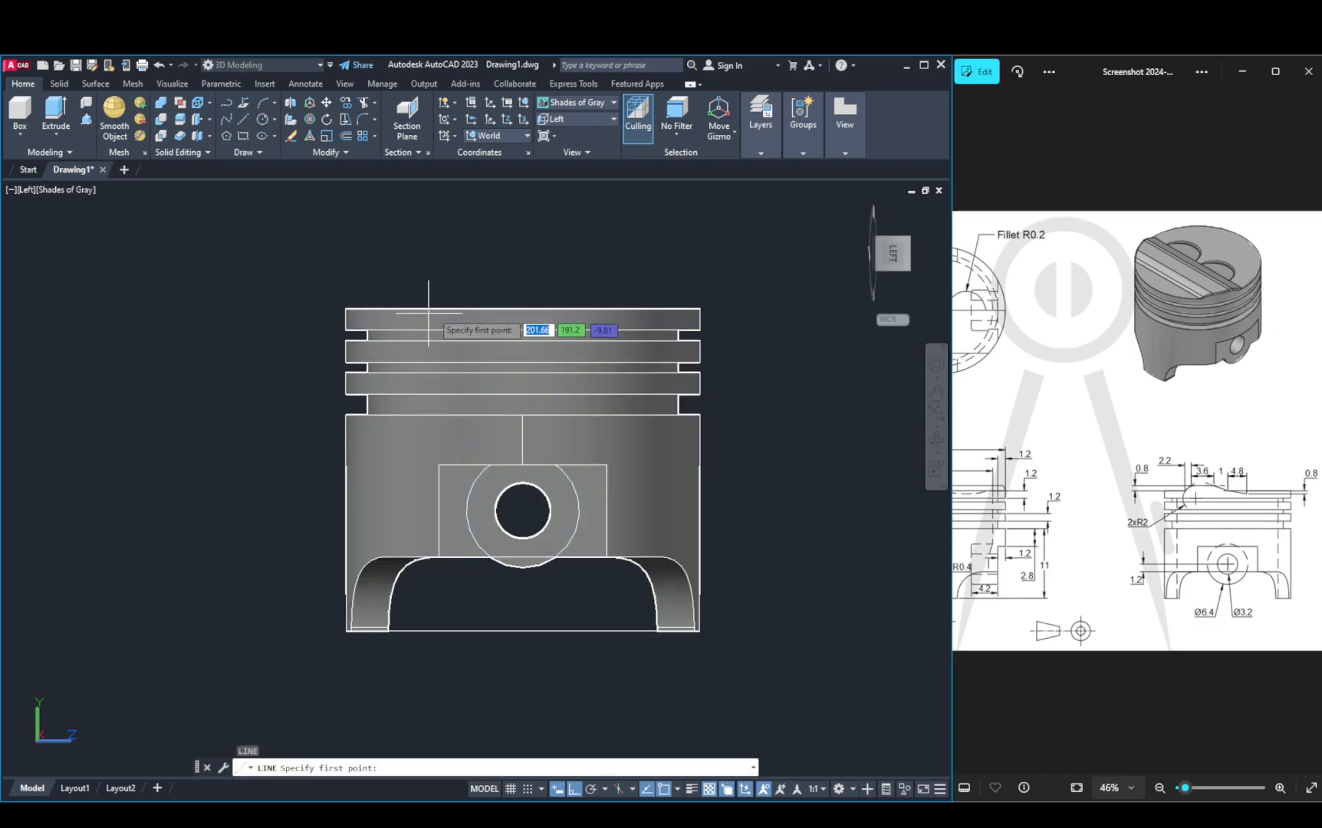
pyautogui.press('Escape')
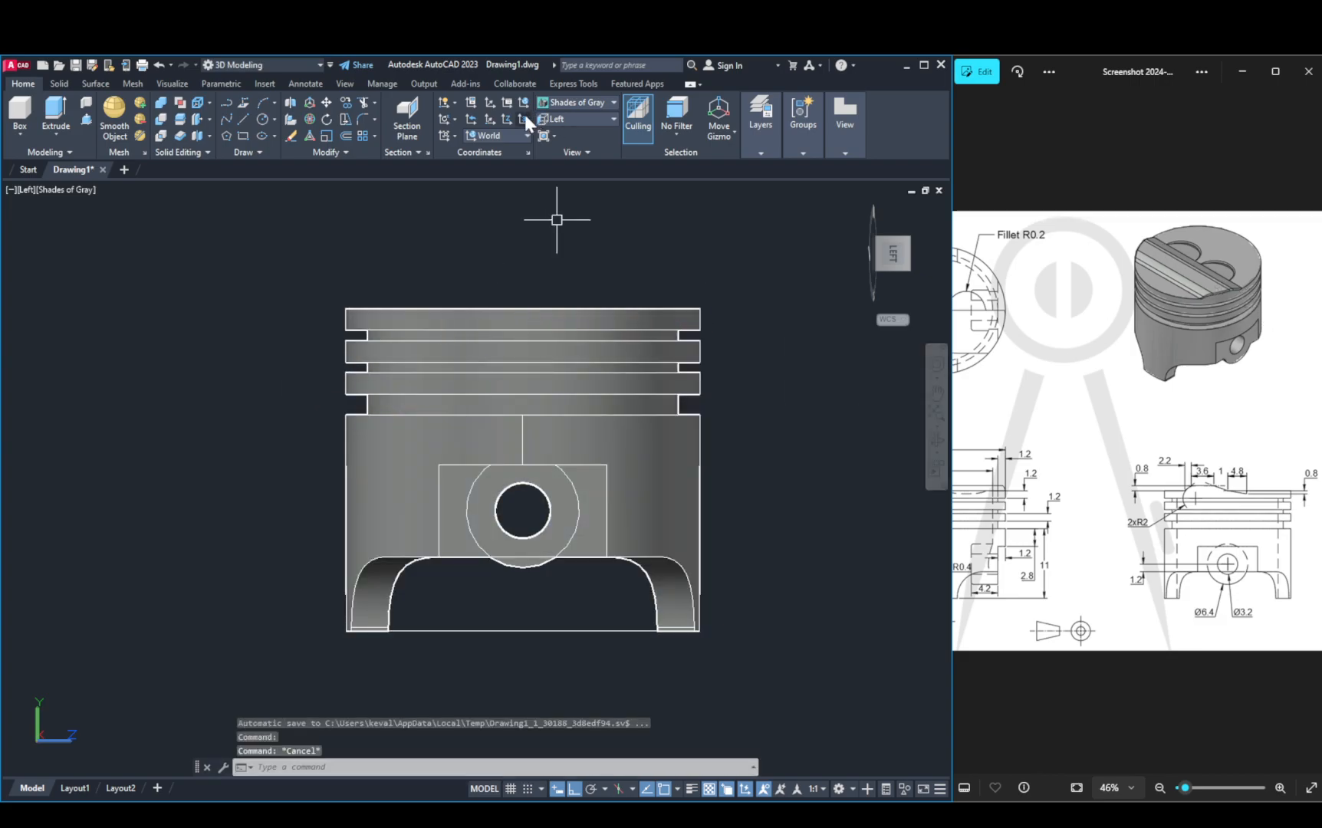
# Step: Align the UCS with the view and draw profile lines from the crown's centre: 0.8 mm up, then 2.2, 3.6 and 1 mm sideways
pyautogui.click(455, 136)
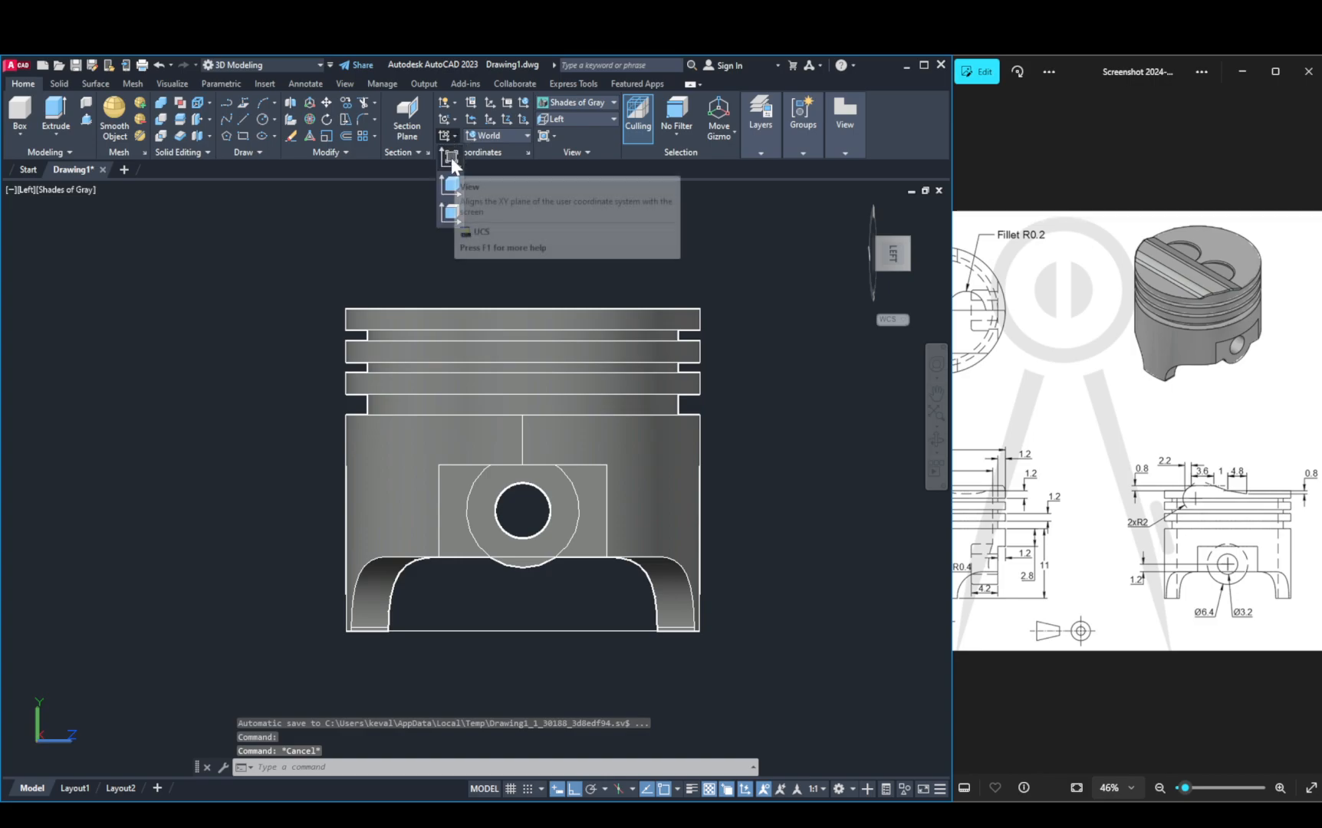
pyautogui.click(452, 165)
pyautogui.write('l')
pyautogui.press('Return')
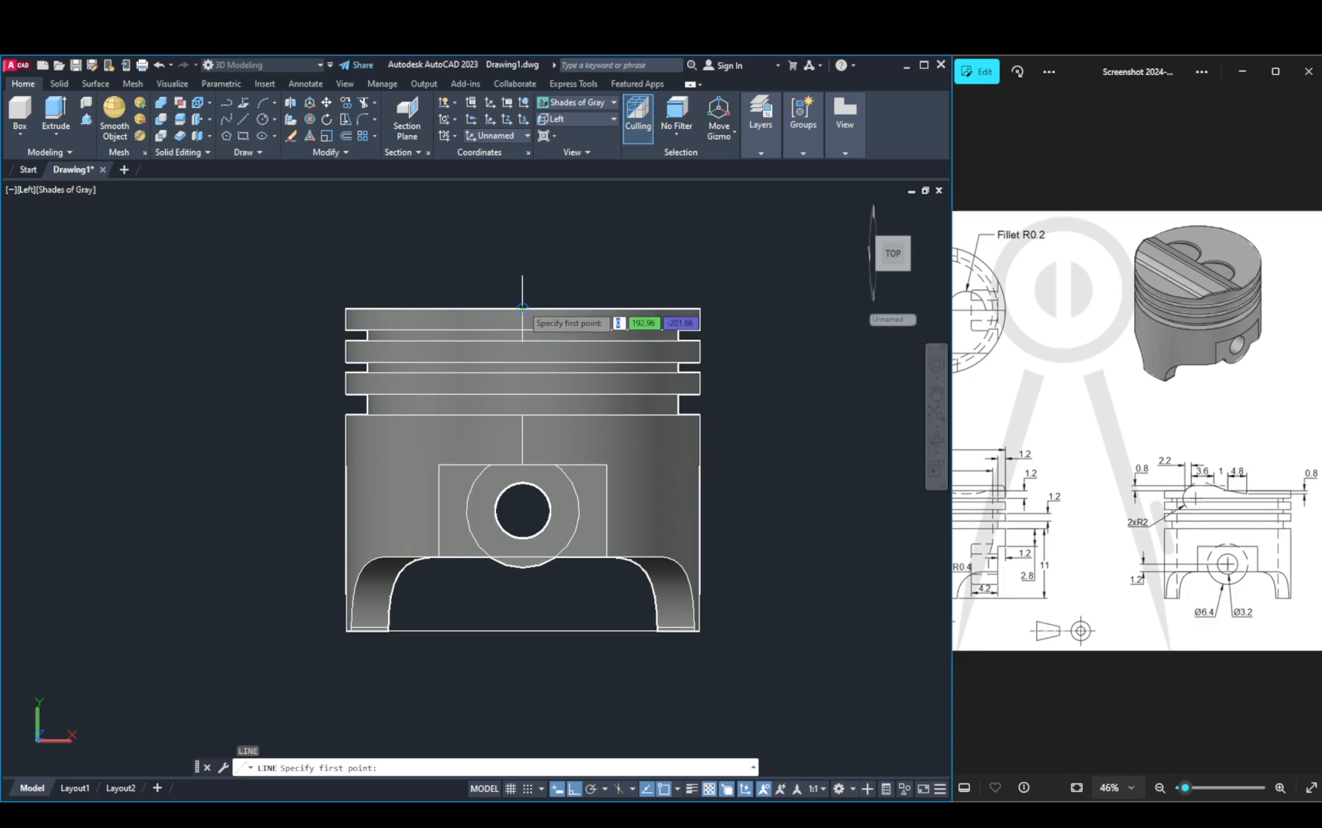
pyautogui.click(522, 307)
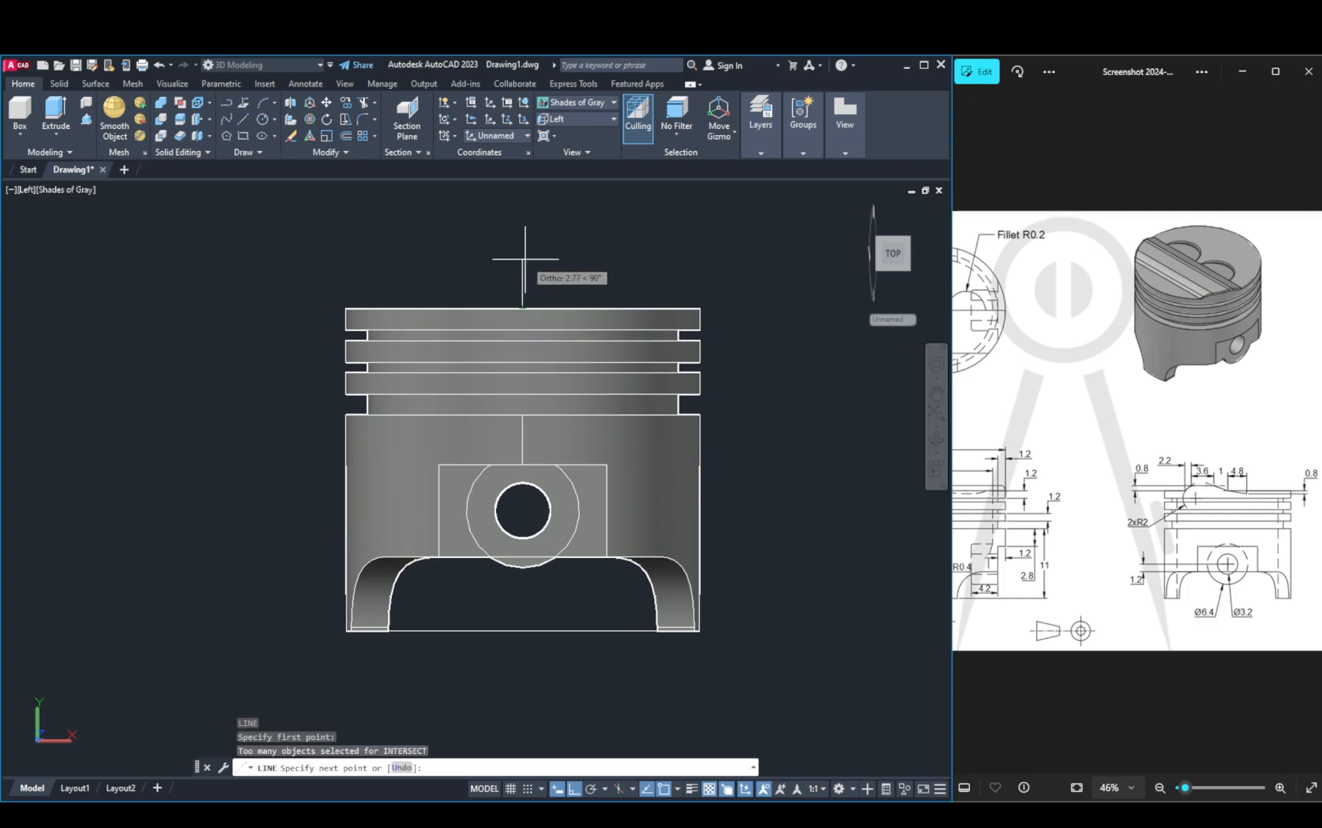
pyautogui.press('Return')
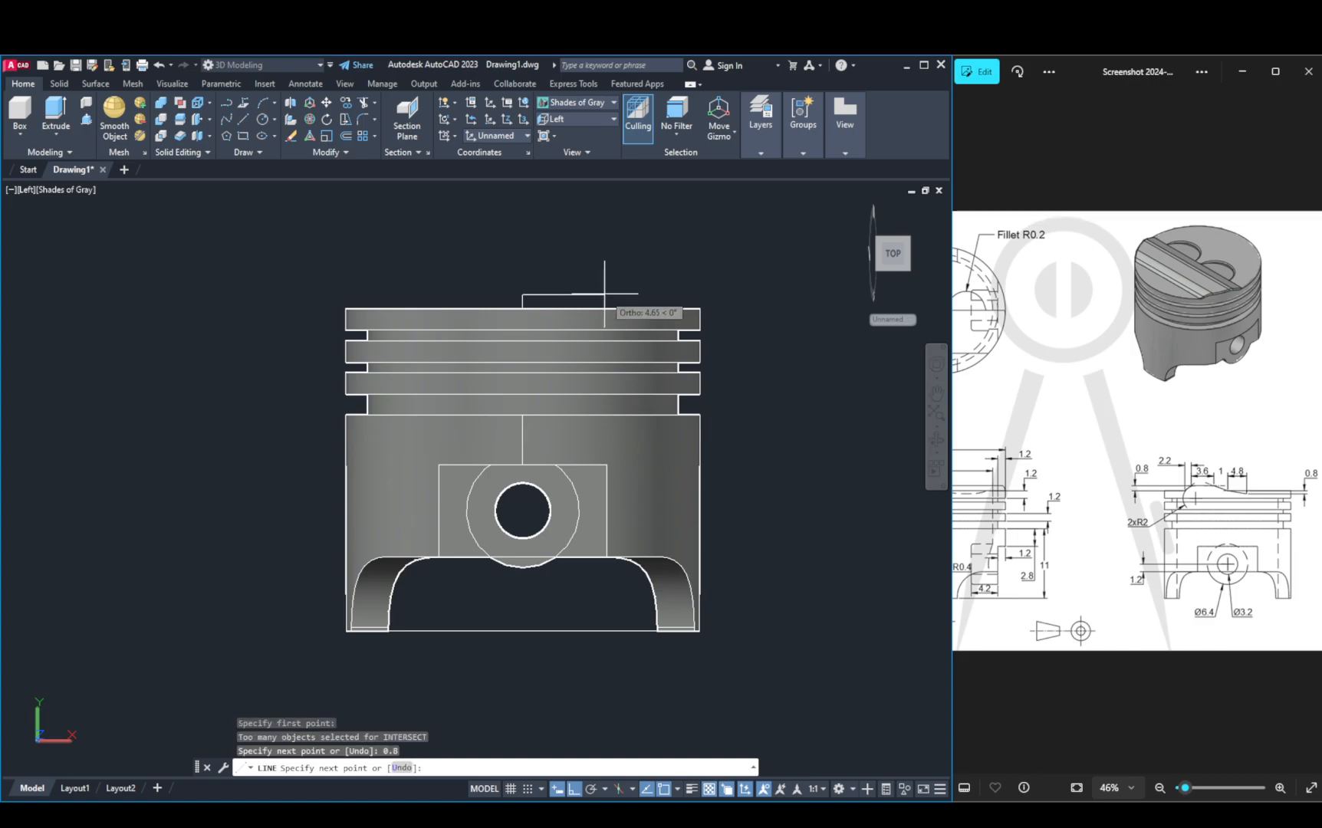
pyautogui.press('Return')
pyautogui.write('3.6')
pyautogui.press('Return')
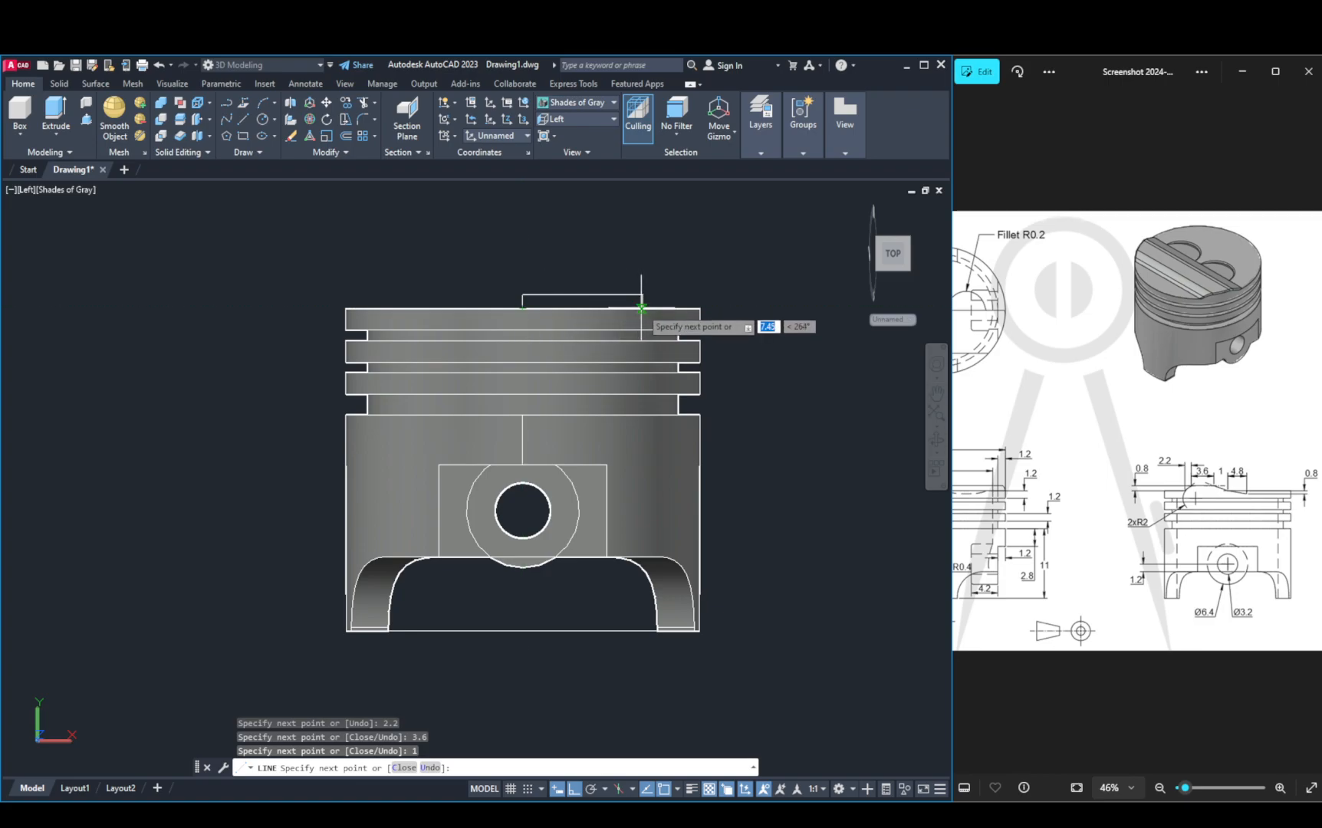
# Step: Try to close the crown profile back to its start point, and erase the two closing lines
pyautogui.click(522, 308)
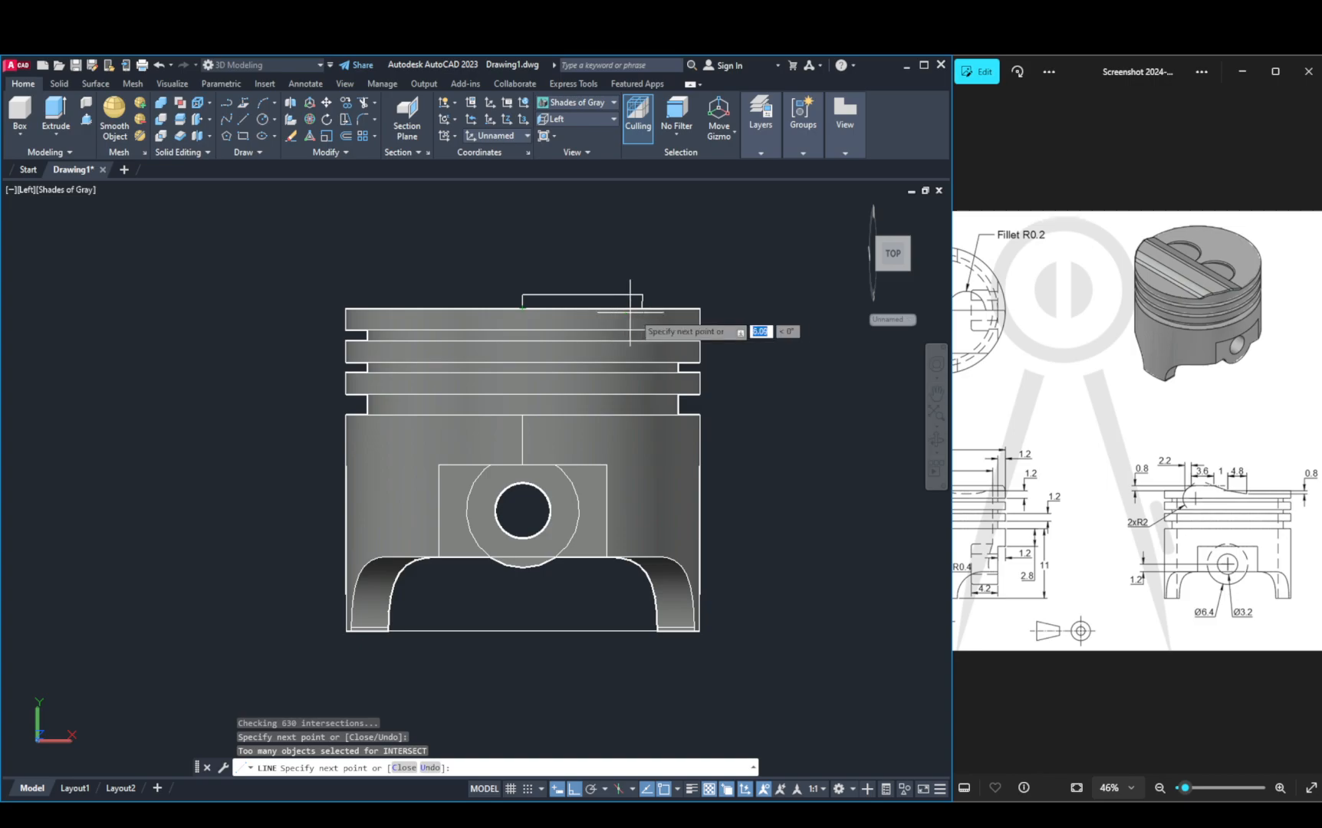
pyautogui.press('Escape')
pyautogui.scroll(3, 682, 282)
pyautogui.keyDown('shift'); pyautogui.moveTo(682, 306); pyautogui.dragTo(574, 333, button='middle'); pyautogui.keyUp('shift')
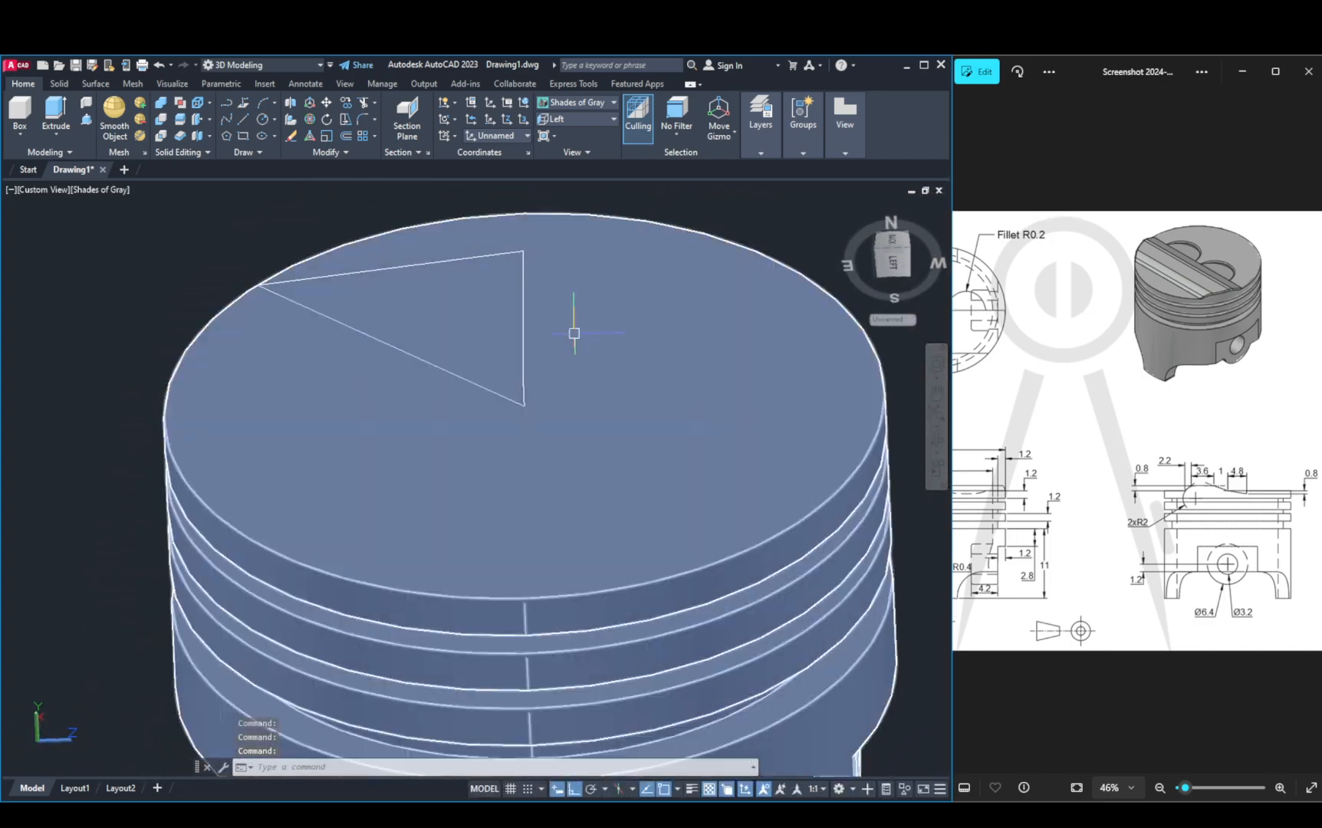
pyautogui.click(452, 380)
pyautogui.click(519, 442)
pyautogui.click(452, 260)
pyautogui.click(506, 311)
pyautogui.press('Delete')
pyautogui.click(399, 349)
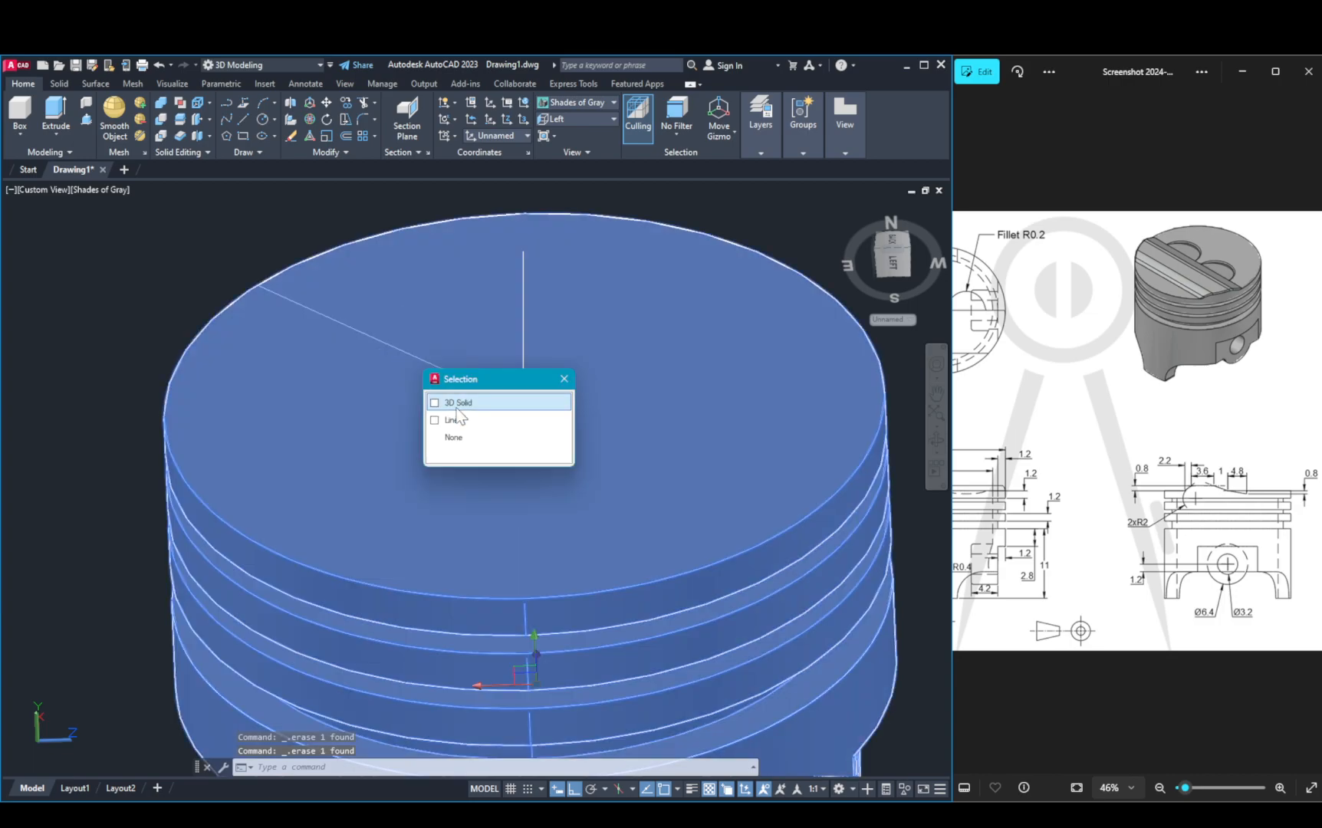
pyautogui.click(460, 424)
pyautogui.press('Delete')
pyautogui.middleClick(627, 397)
pyautogui.middleClick(626, 397)
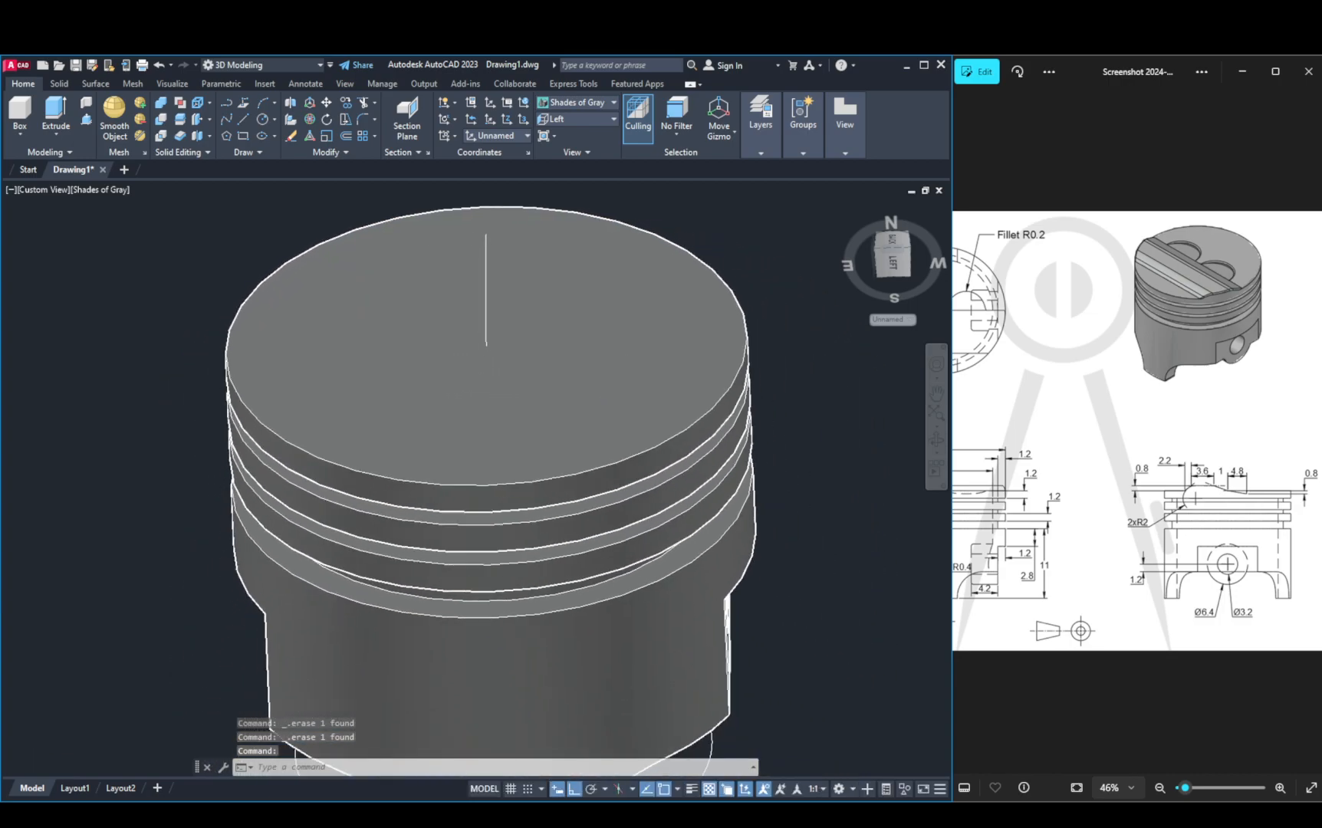
# Step: Examine the remaining profile lines above the crown from several sides
pyautogui.keyDown('shift'); pyautogui.moveTo(571, 384); pyautogui.dragTo(399, 368, button='middle'); pyautogui.keyUp('shift')
pyautogui.click(893, 259)
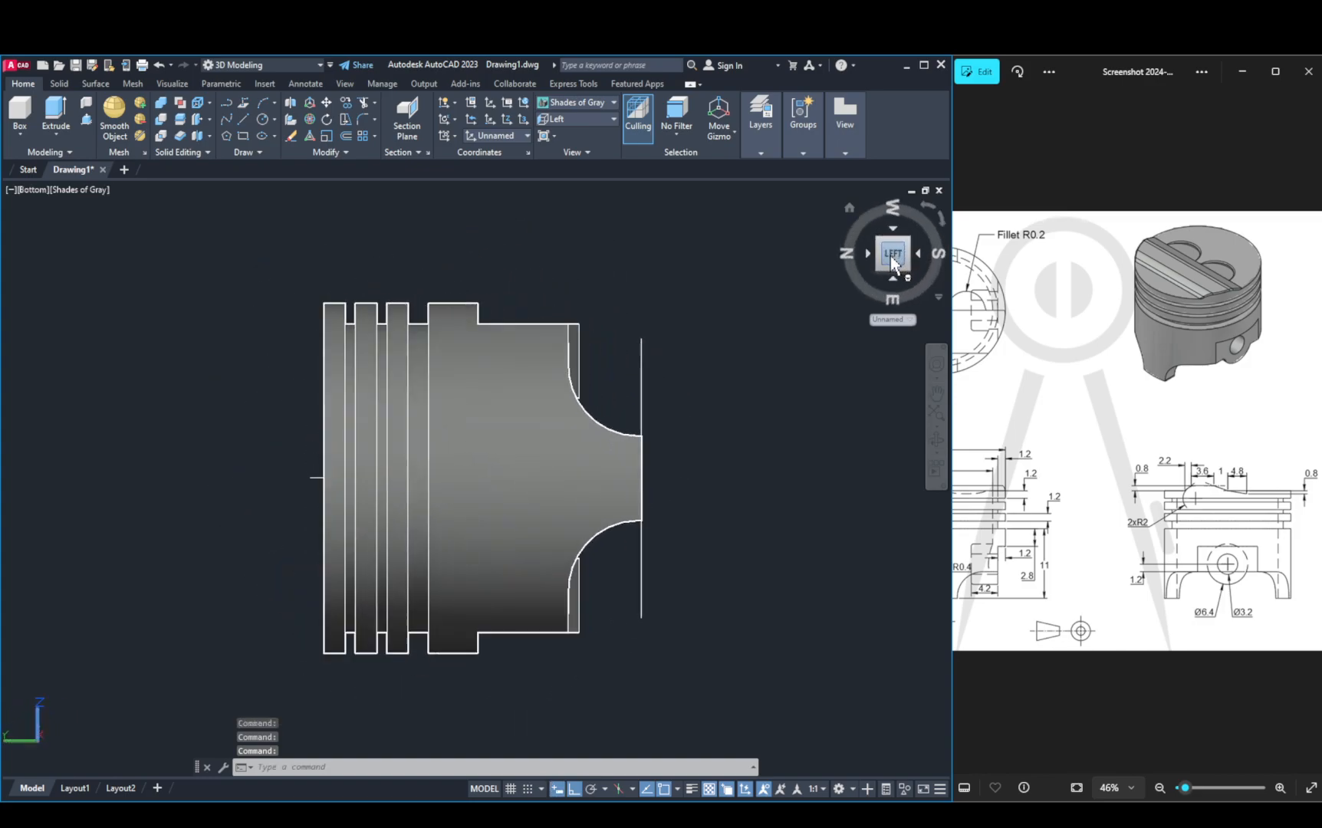
pyautogui.click(943, 220)
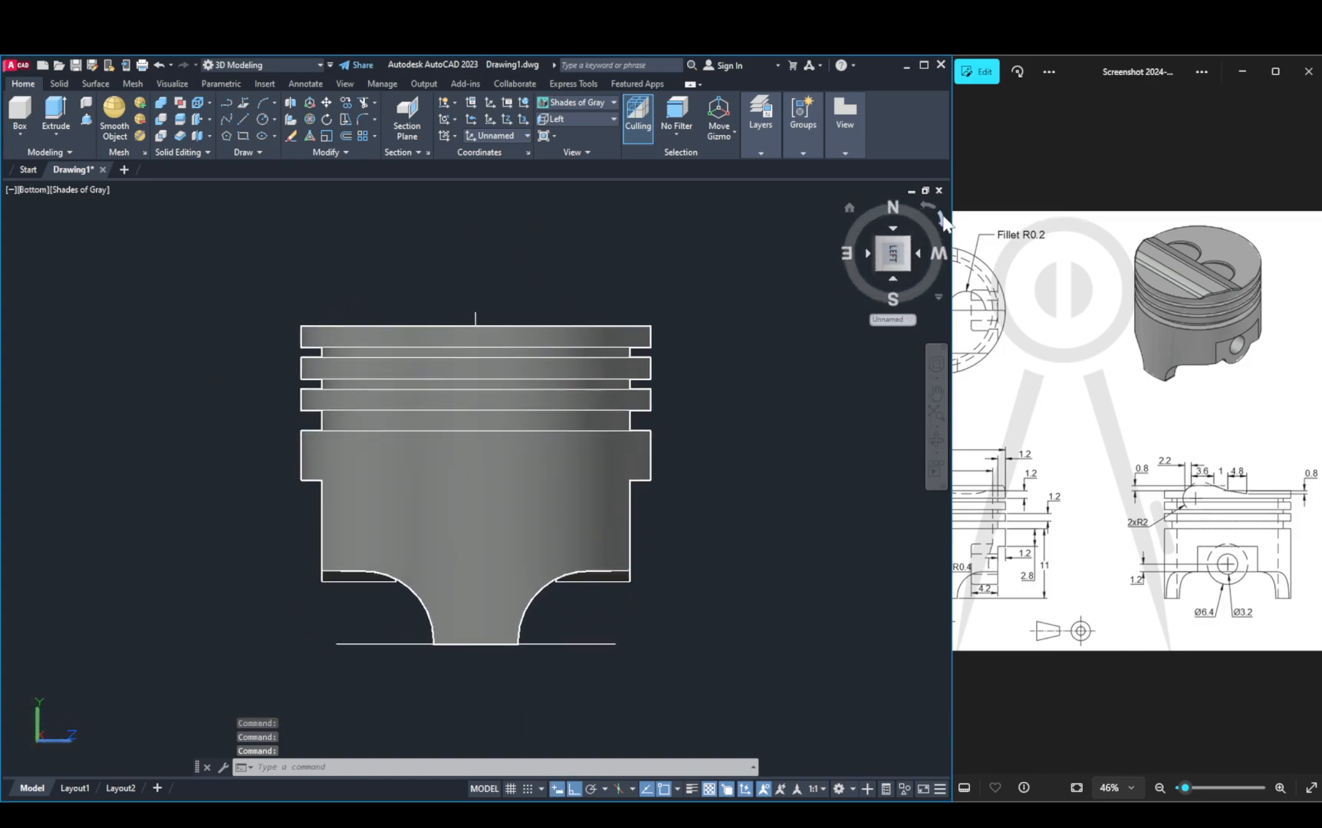
pyautogui.keyDown('shift'); pyautogui.moveTo(726, 491); pyautogui.dragTo(619, 431, button='middle'); pyautogui.keyUp('shift')
pyautogui.click(619, 432)
pyautogui.keyDown('shift'); pyautogui.moveTo(591, 663); pyautogui.dragTo(835, 599, button='middle'); pyautogui.keyUp('shift')
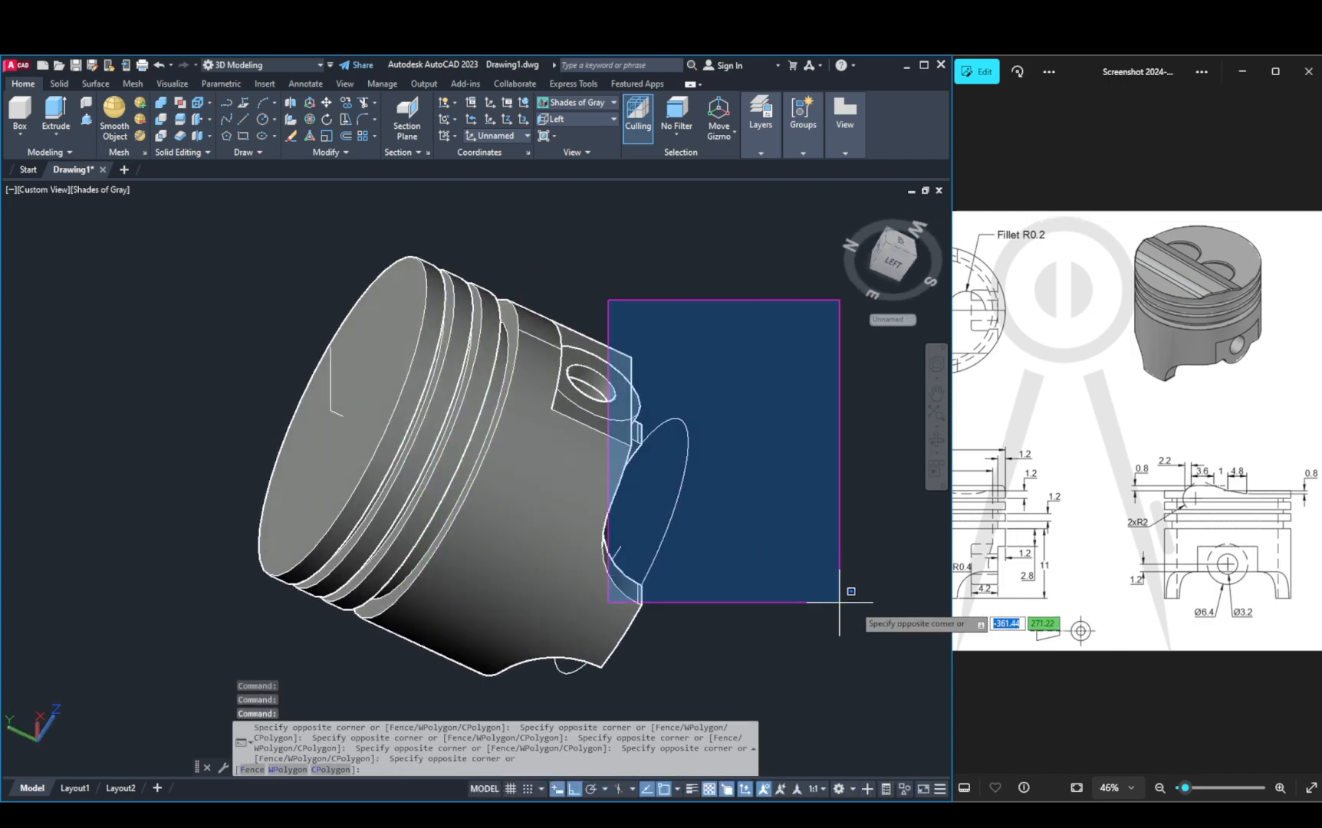
pyautogui.press('Escape')
pyautogui.click(934, 444)
pyautogui.moveTo(787, 540); pyautogui.dragTo(651, 501)
pyautogui.moveTo(579, 446); pyautogui.dragTo(727, 433, button='middle')
pyautogui.moveTo(623, 460); pyautogui.dragTo(435, 404, button='middle')
pyautogui.moveTo(689, 382); pyautogui.dragTo(597, 491)
pyautogui.moveTo(597, 490); pyautogui.dragTo(602, 449, button='middle')
pyautogui.click(880, 270)
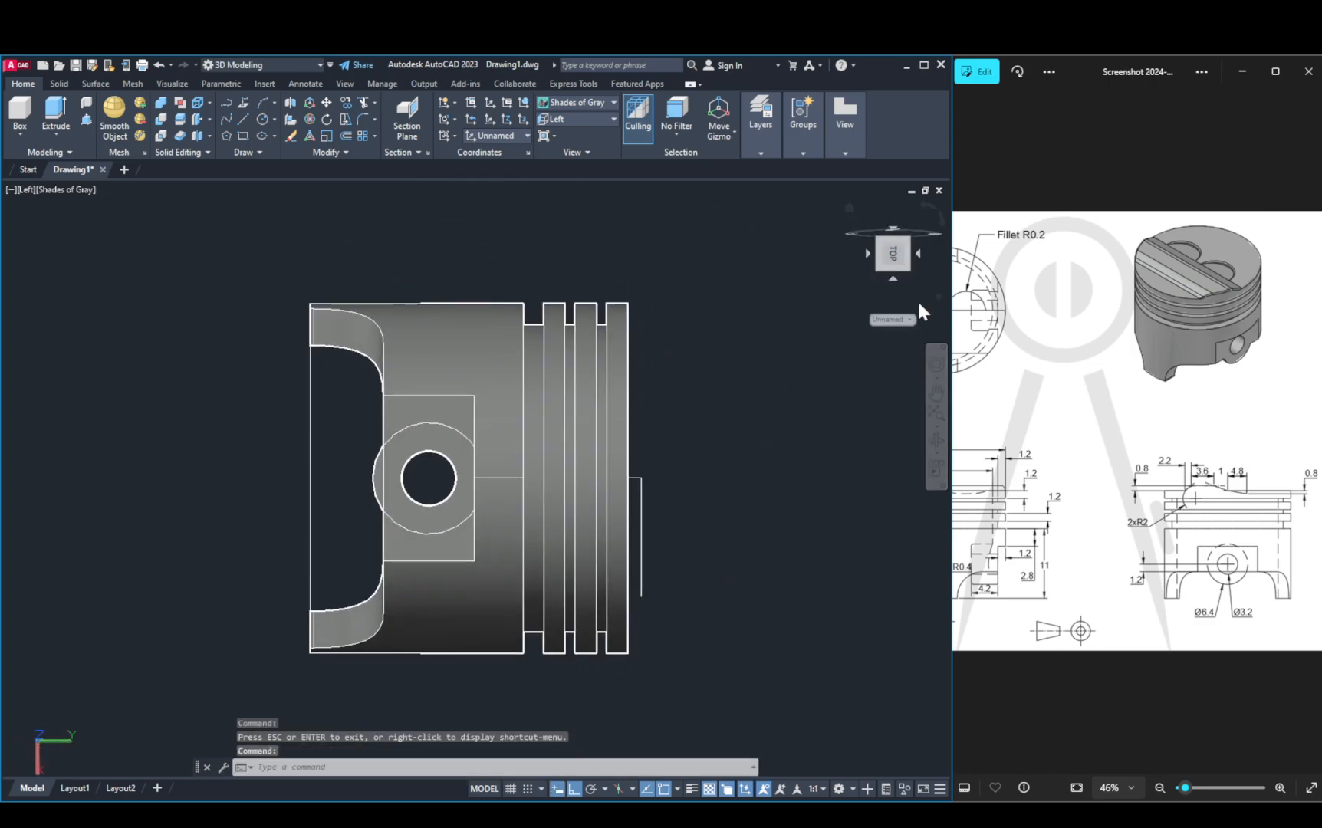
pyautogui.click(915, 201)
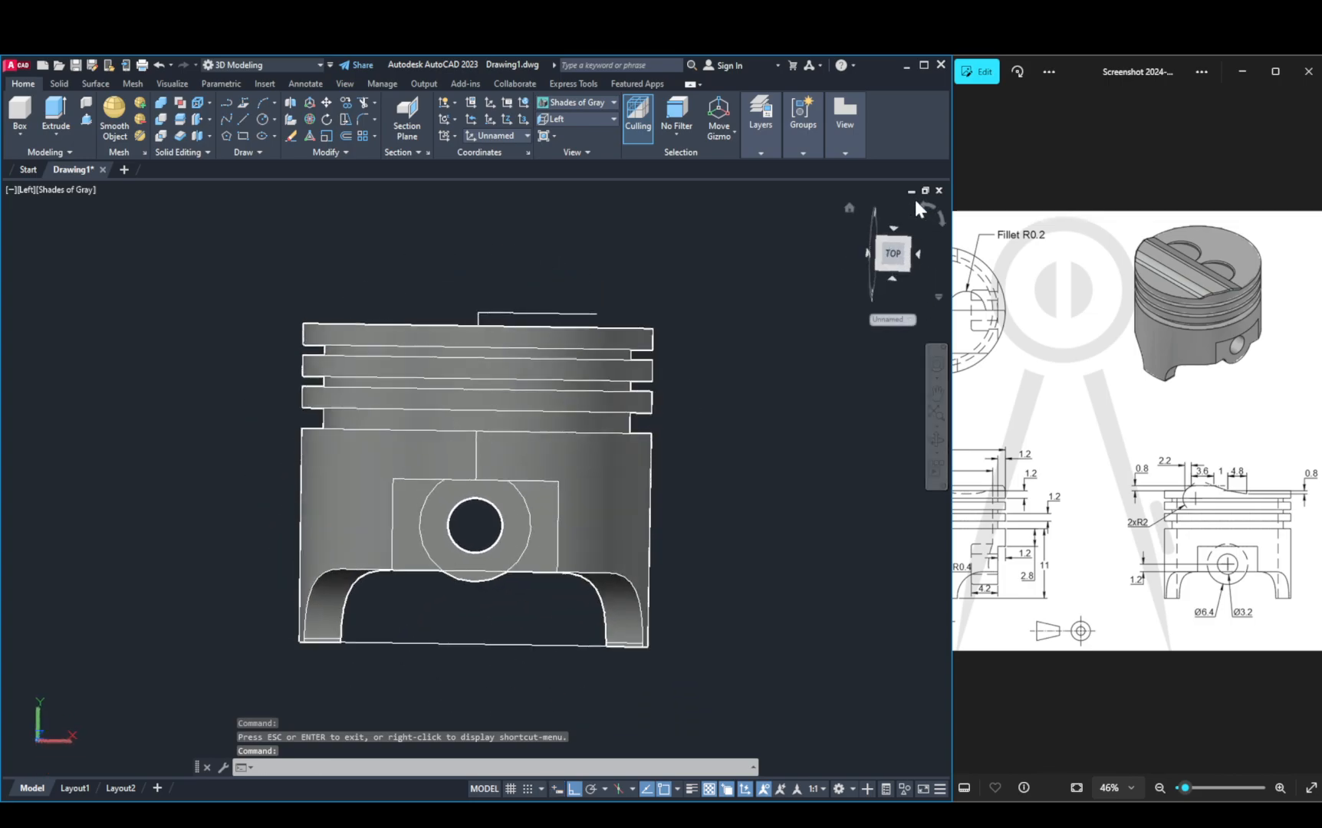
# Step: Draw an orthogonal line from the outer end of the crown profile down through the piston and past its open end
pyautogui.keyDown('shift'); pyautogui.moveTo(755, 350); pyautogui.dragTo(800, 301, button='middle'); pyautogui.keyUp('shift')
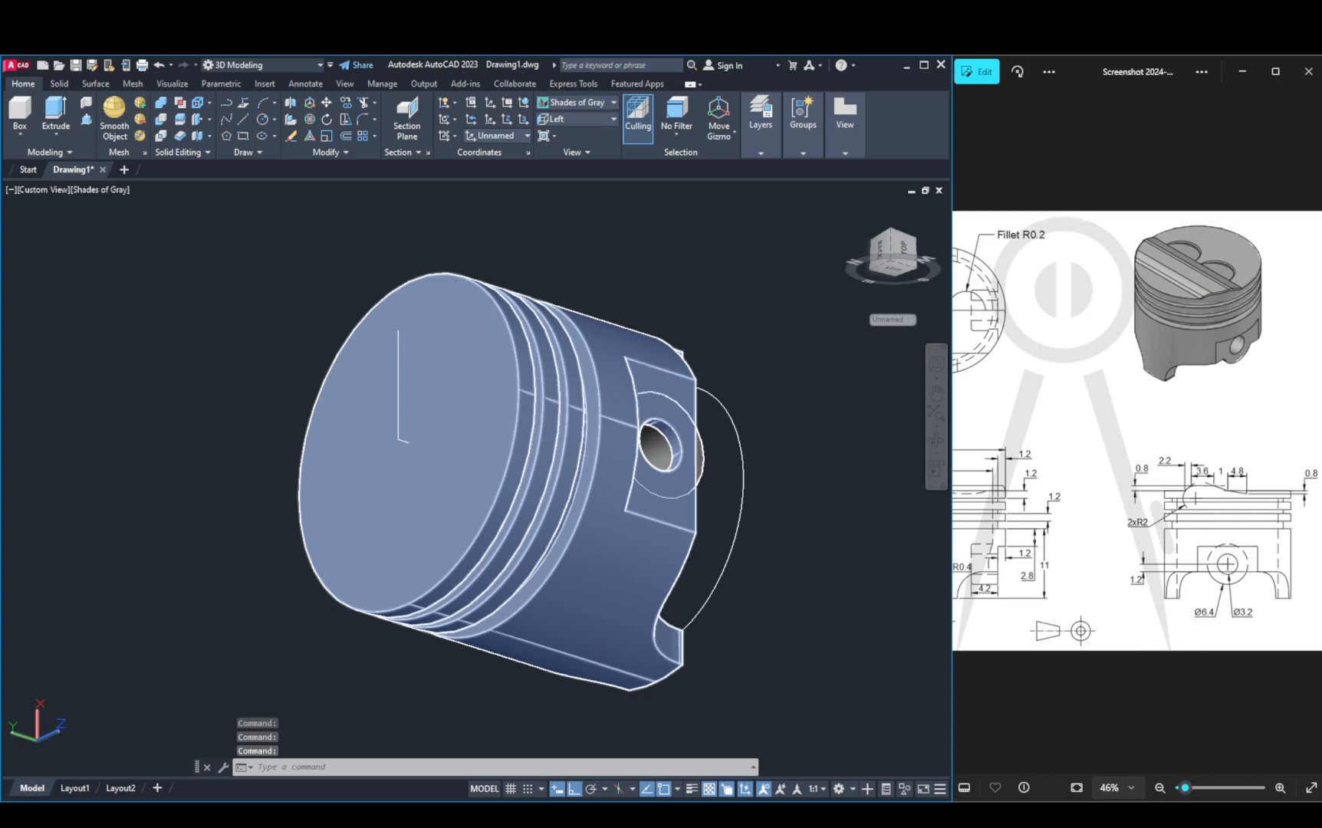
pyautogui.write('l;')
pyautogui.press('Return')
pyautogui.press('Escape')
pyautogui.press('Escape')
pyautogui.write('l')
pyautogui.press('Return')
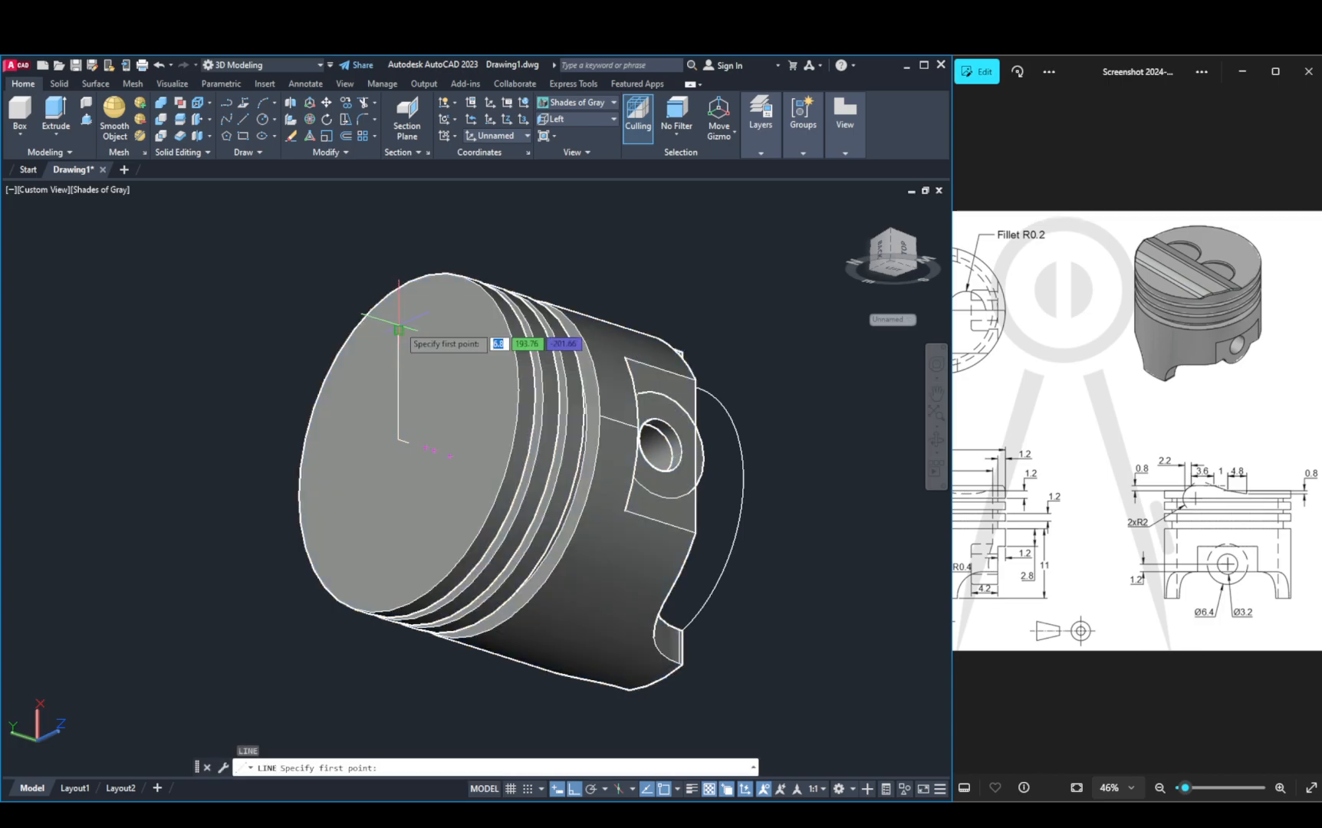
pyautogui.click(398, 330)
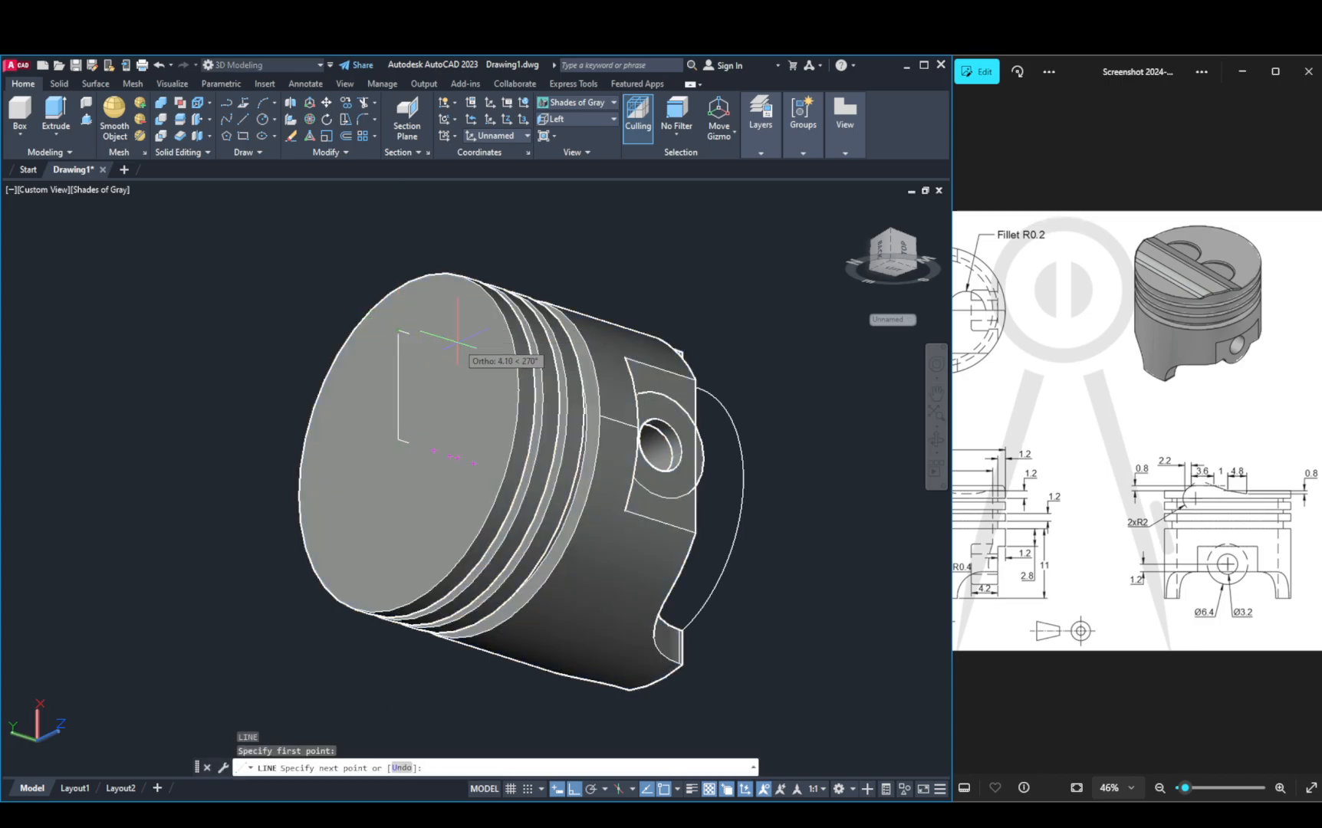
pyautogui.click(759, 444)
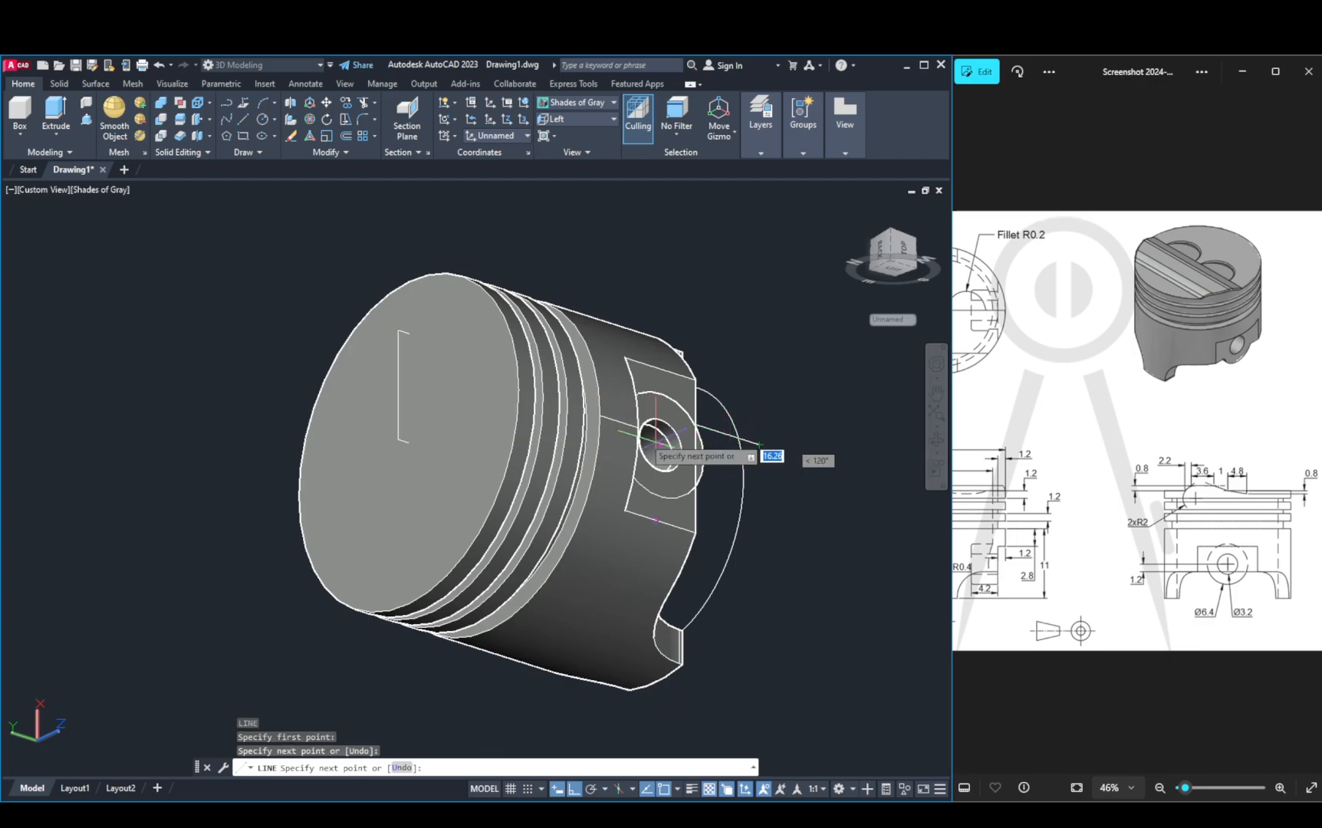
pyautogui.press('Escape')
# Step: Draw a line along the crown surface from the profile's centre point to the long axial line to close the profile
pyautogui.write('l')
pyautogui.press('Return')
pyautogui.click(409, 442)
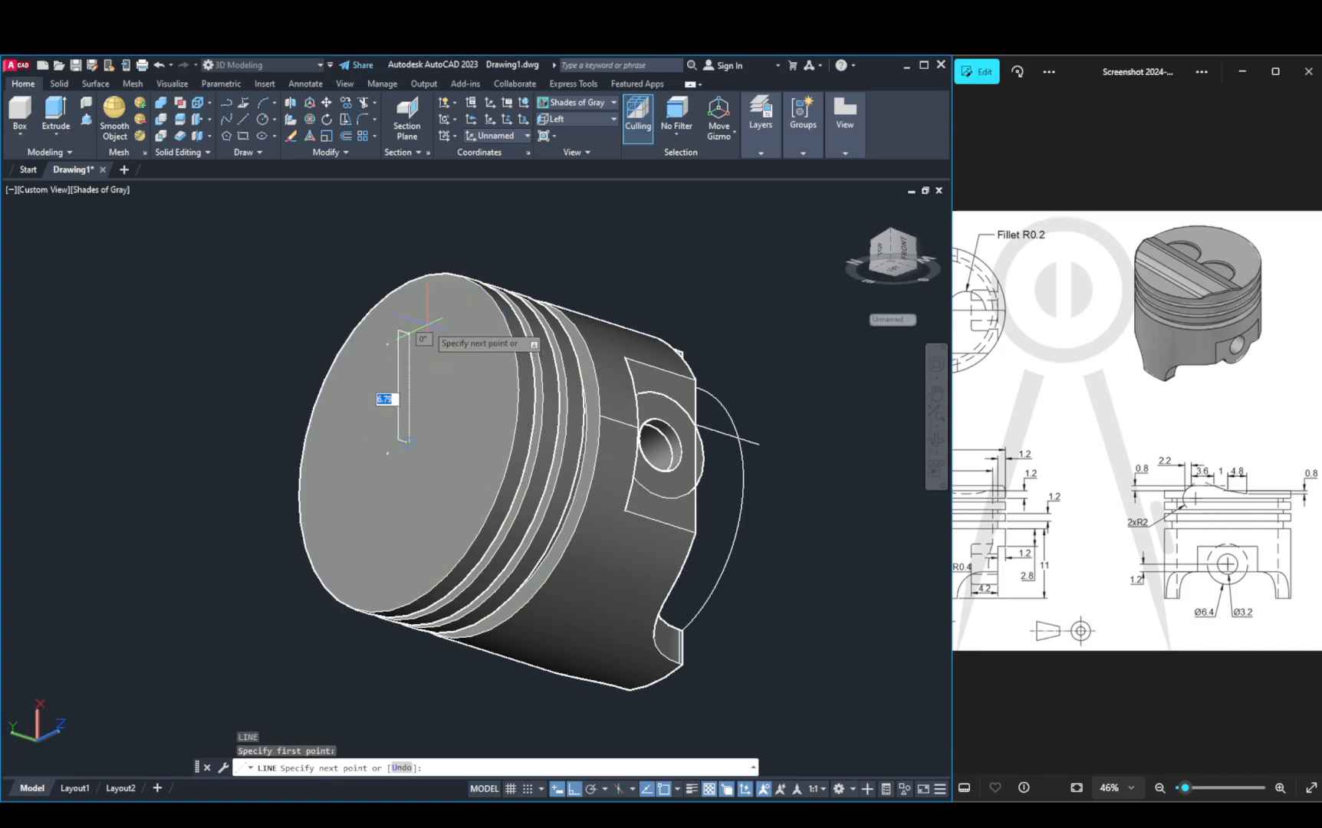
pyautogui.click(407, 335)
pyautogui.press('Escape')
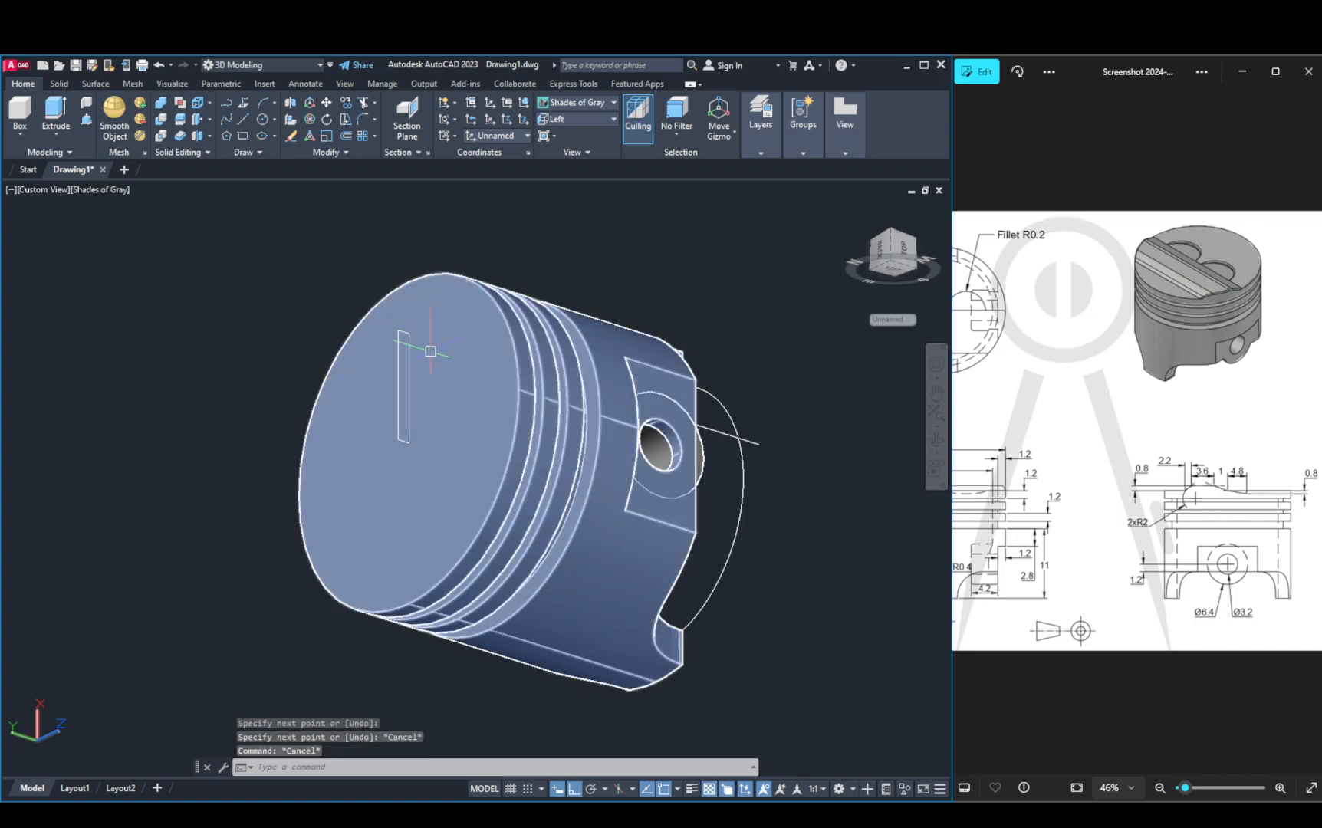
pyautogui.click(406, 390)
pyautogui.press('Escape')
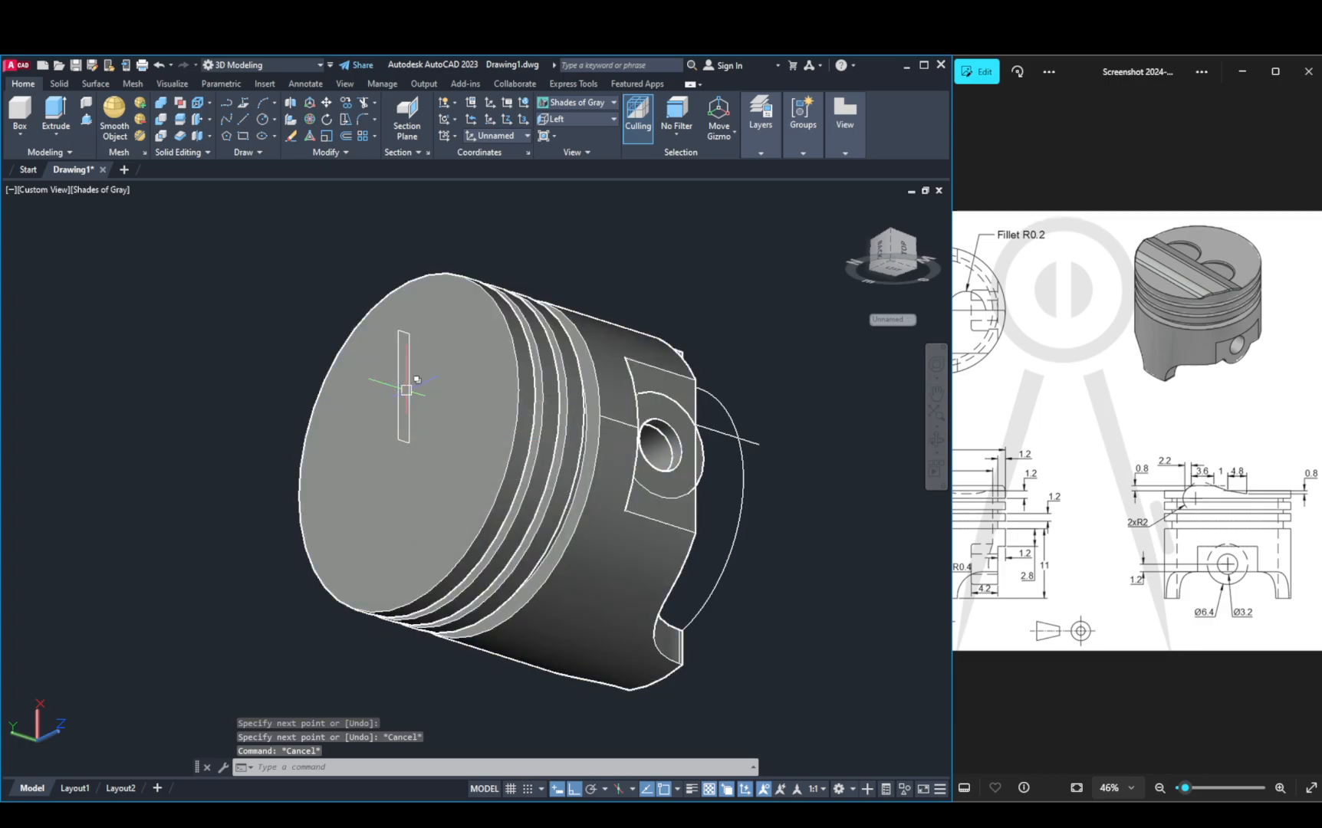
# Step: Draw a sloped line from the profile's start at the crown centre to the 2.2 mm point on its raised edge
pyautogui.write('l')
pyautogui.press('Return')
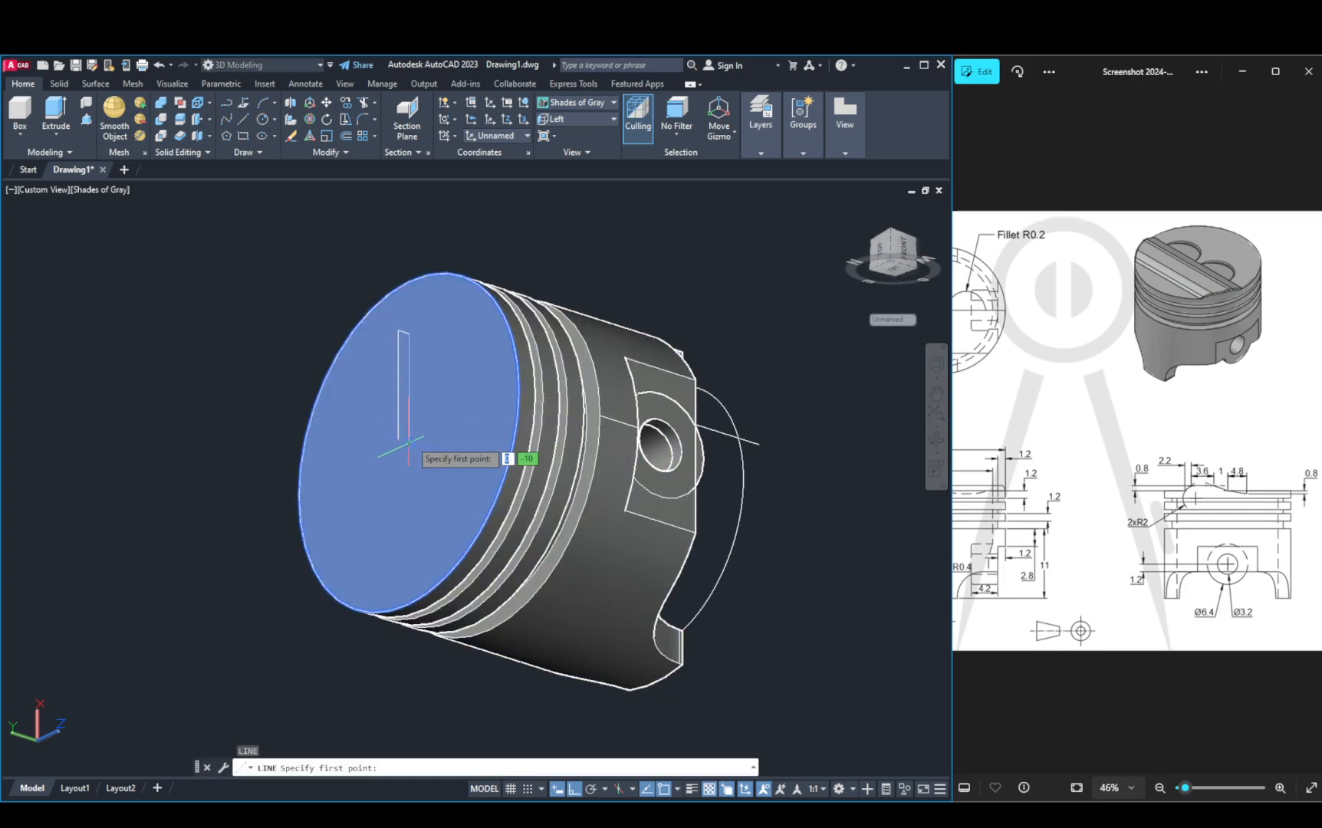
pyautogui.click(408, 444)
pyautogui.press('Escape')
# Step: Try to draw a sloped line across the outer end of the crown profile and erase the misplaced line
pyautogui.press('Return')
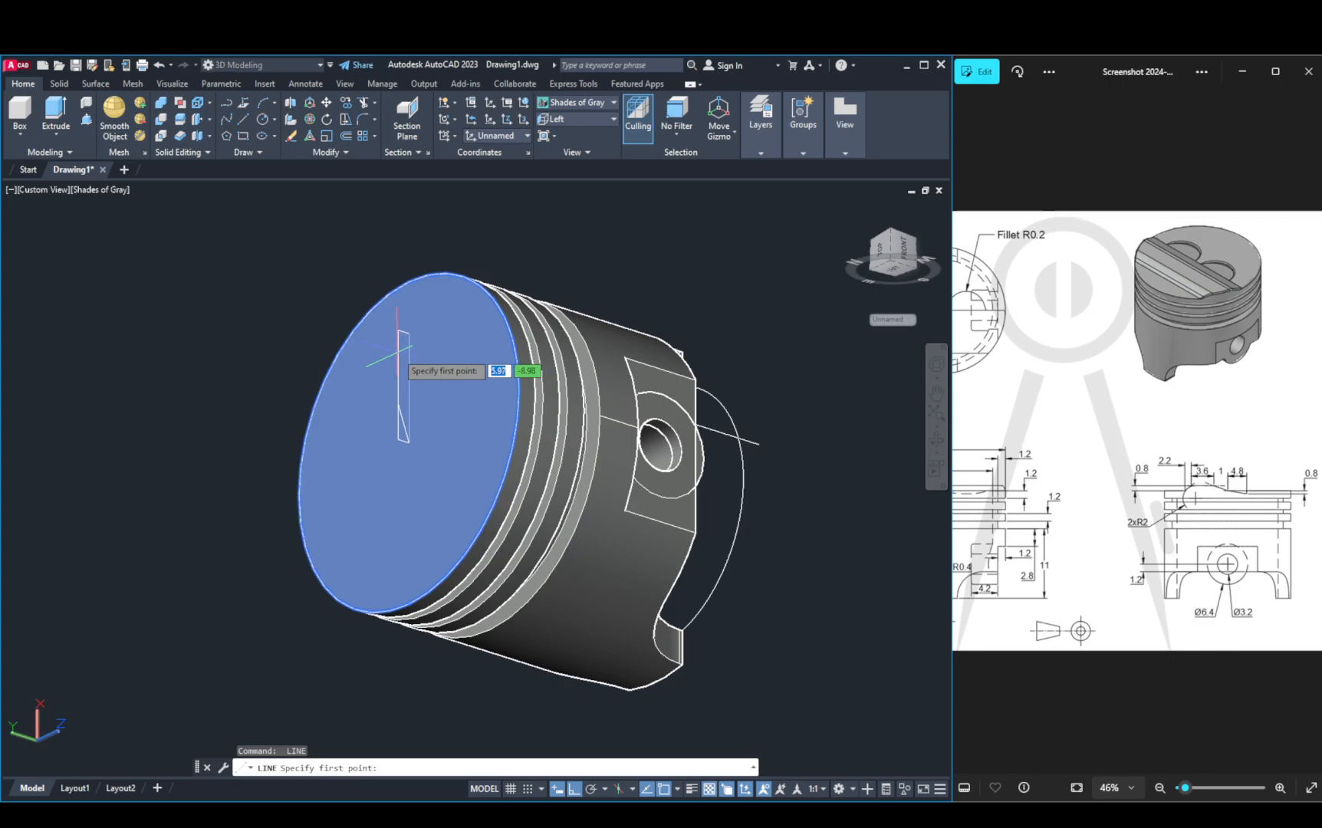
pyautogui.click(400, 339)
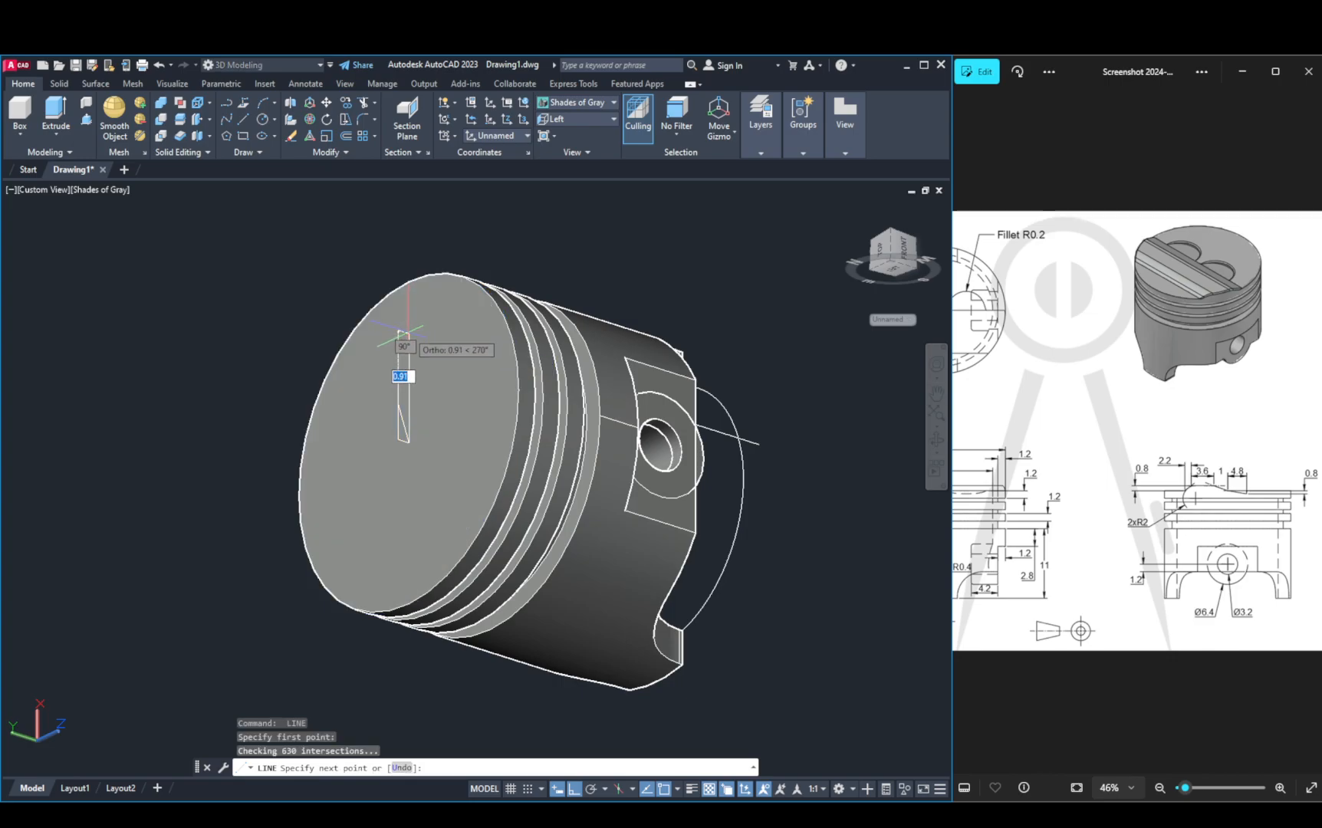
pyautogui.press('Escape')
pyautogui.scroll(6, 400, 335)
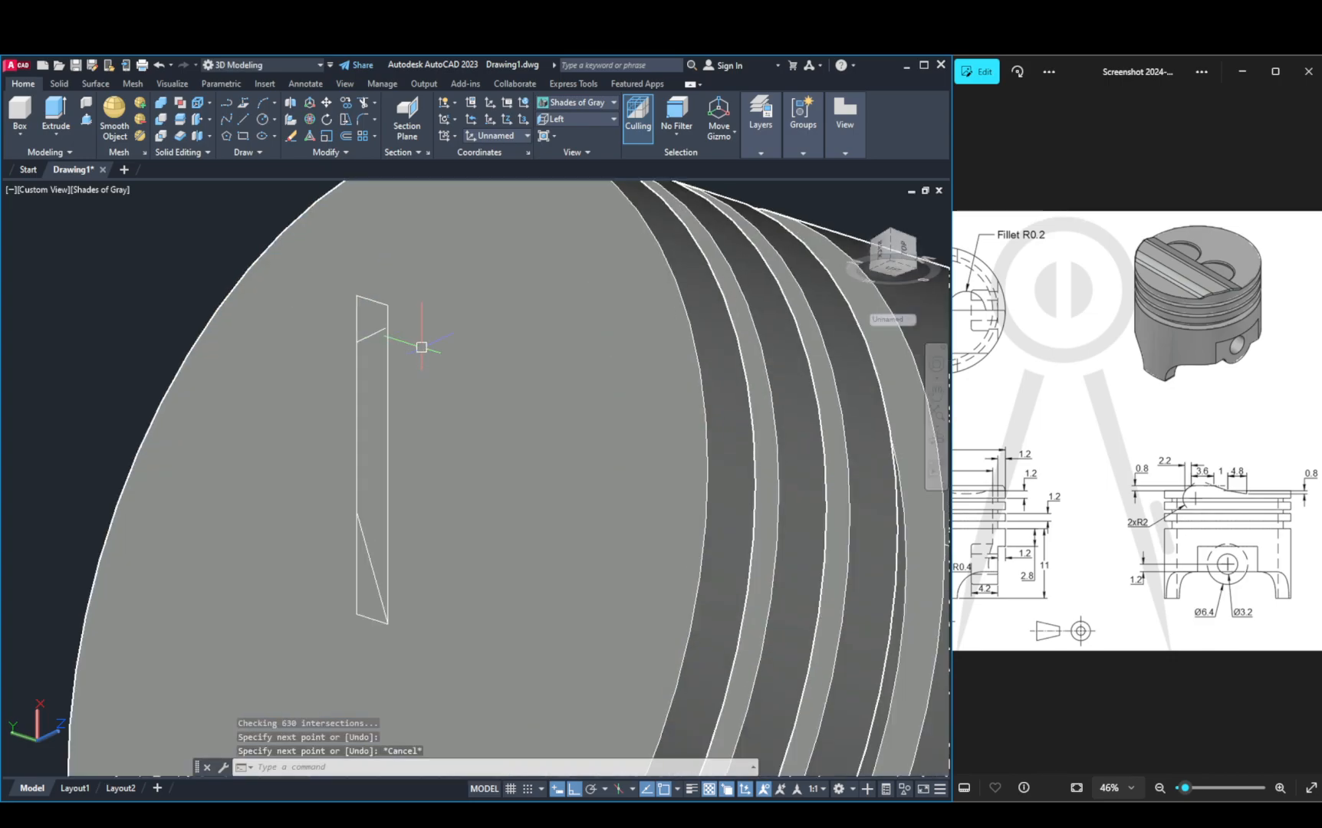
pyautogui.click(369, 325)
pyautogui.press('Delete')
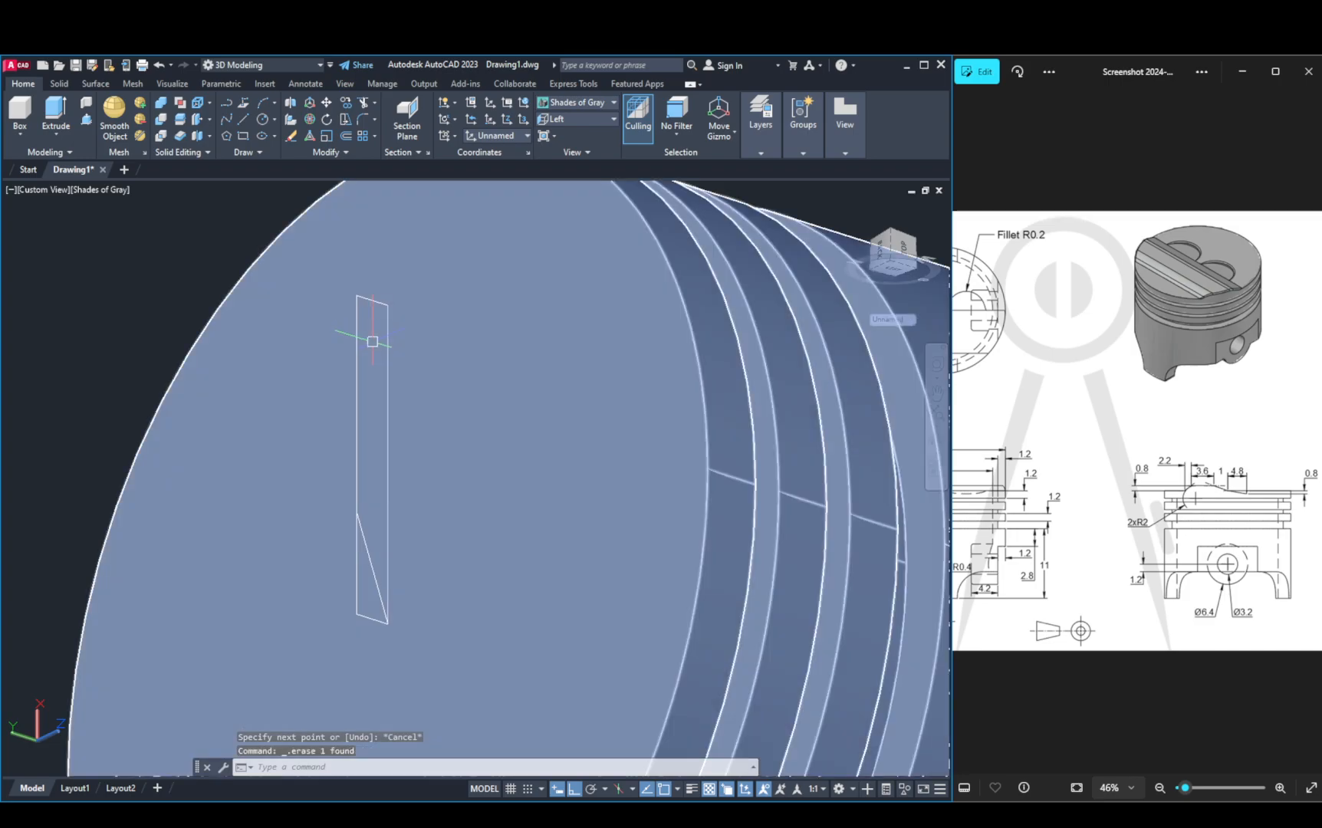
# Step: Draw a line with Ortho off from the 1 mm point on the raised edge to the profile's outer corner on the crown
pyautogui.write('l')
pyautogui.press('Return')
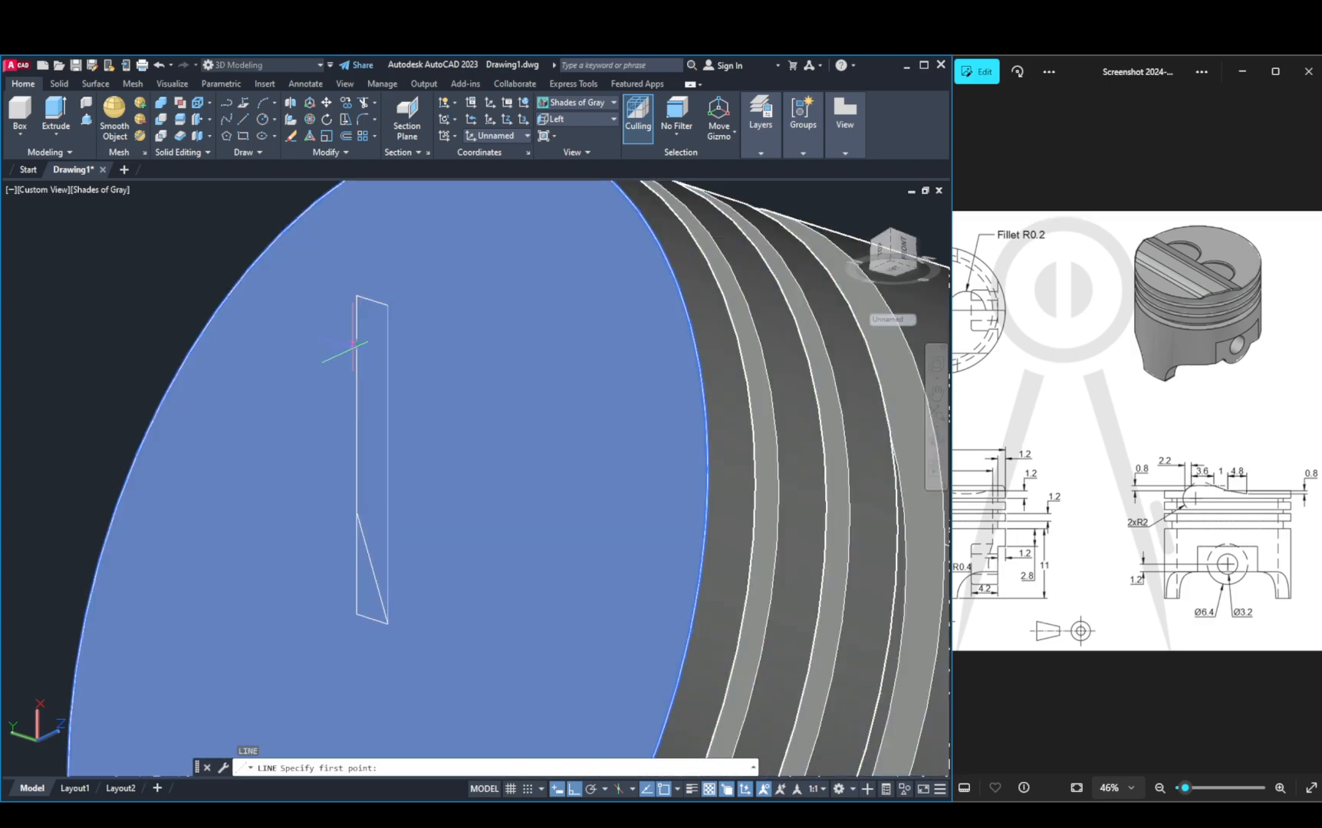
pyautogui.click(357, 298)
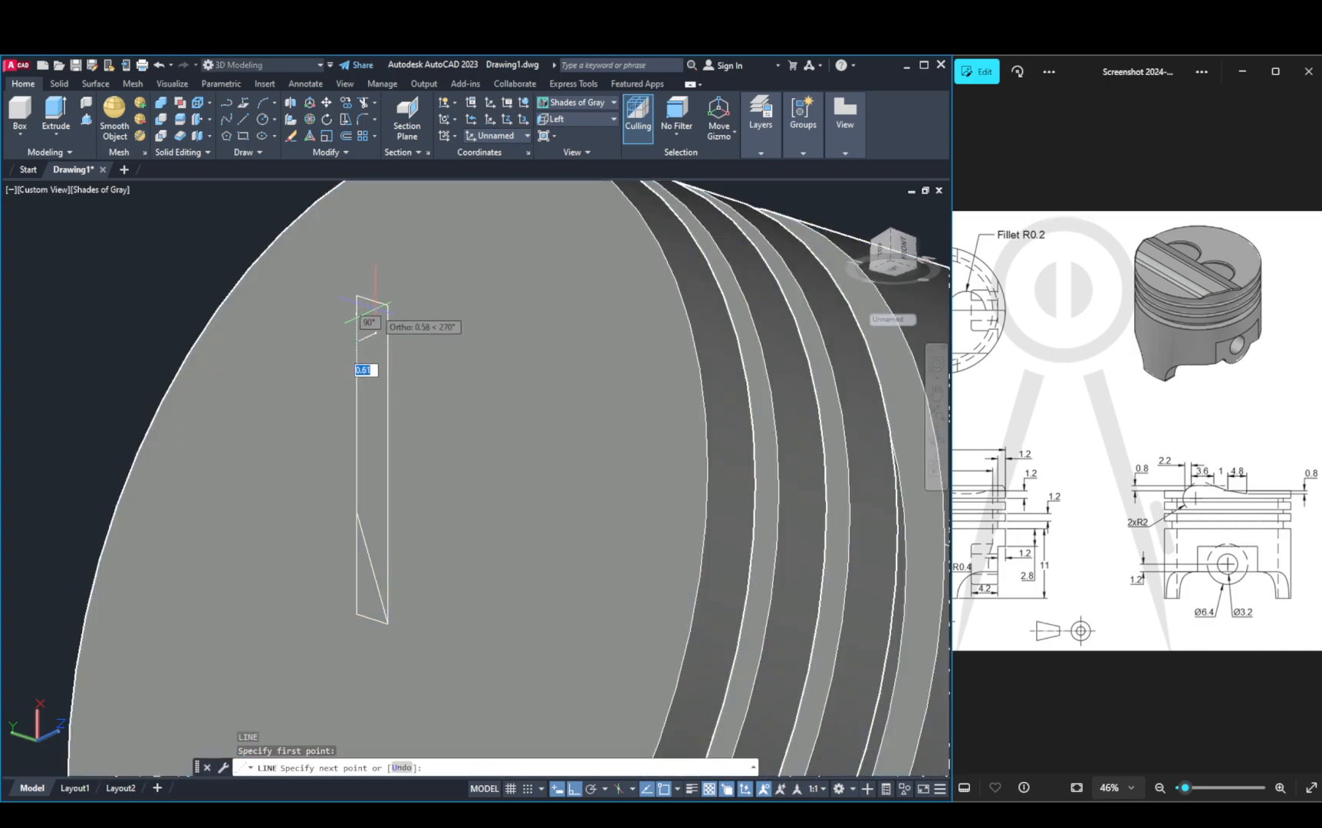
pyautogui.click(407, 317)
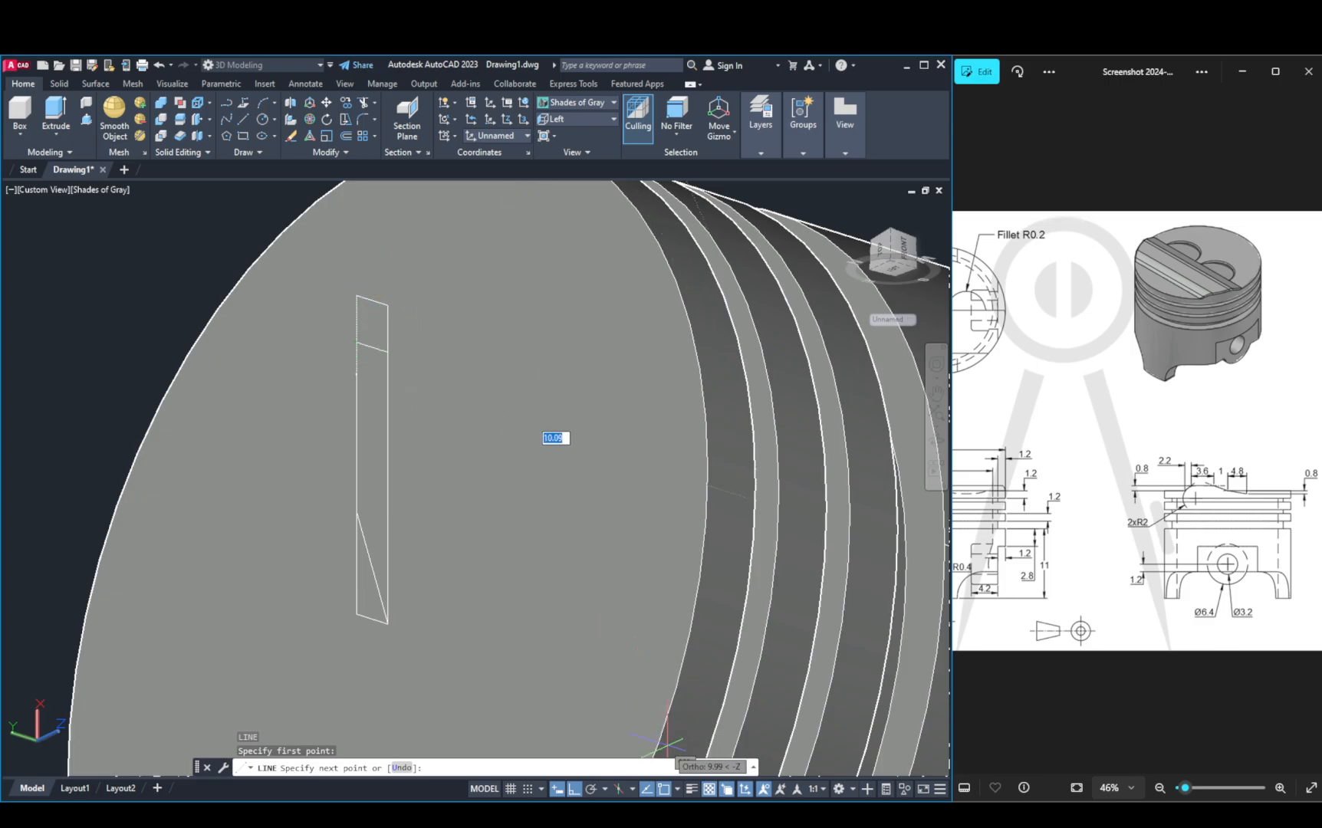
pyautogui.click(574, 789)
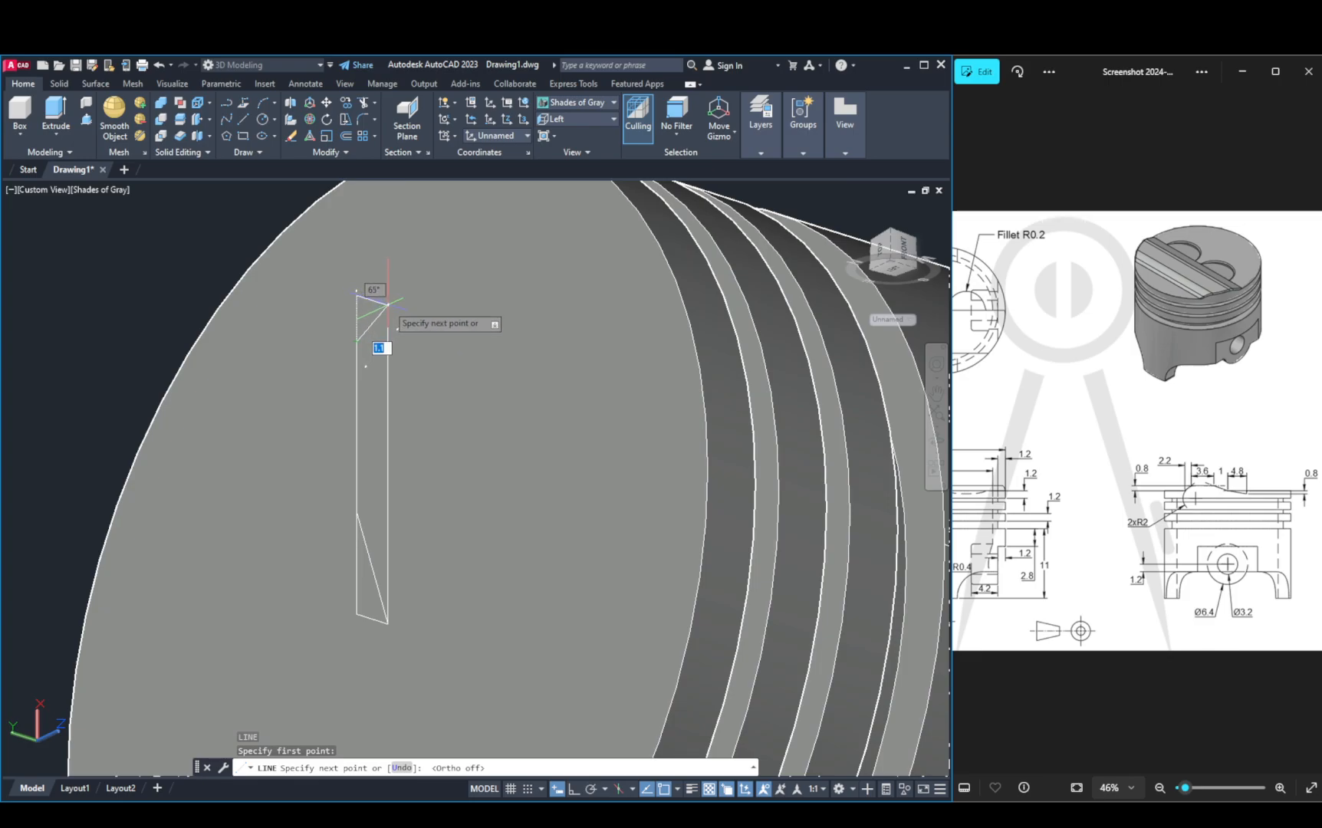
pyautogui.scroll(6, 389, 302)
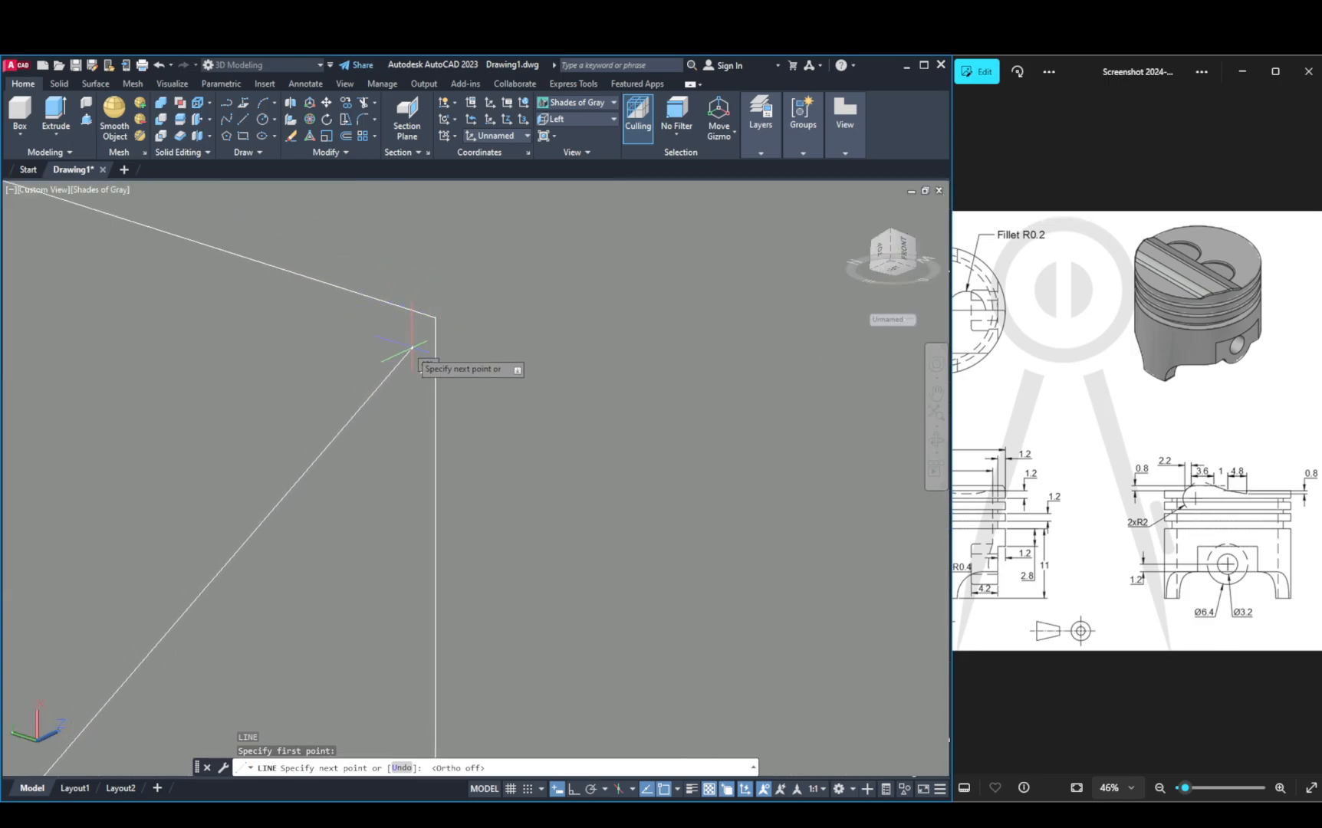
pyautogui.scroll(-6, 416, 384)
pyautogui.keyDown('shift'); pyautogui.moveTo(430, 386); pyautogui.dragTo(452, 390, button='middle'); pyautogui.keyUp('shift')
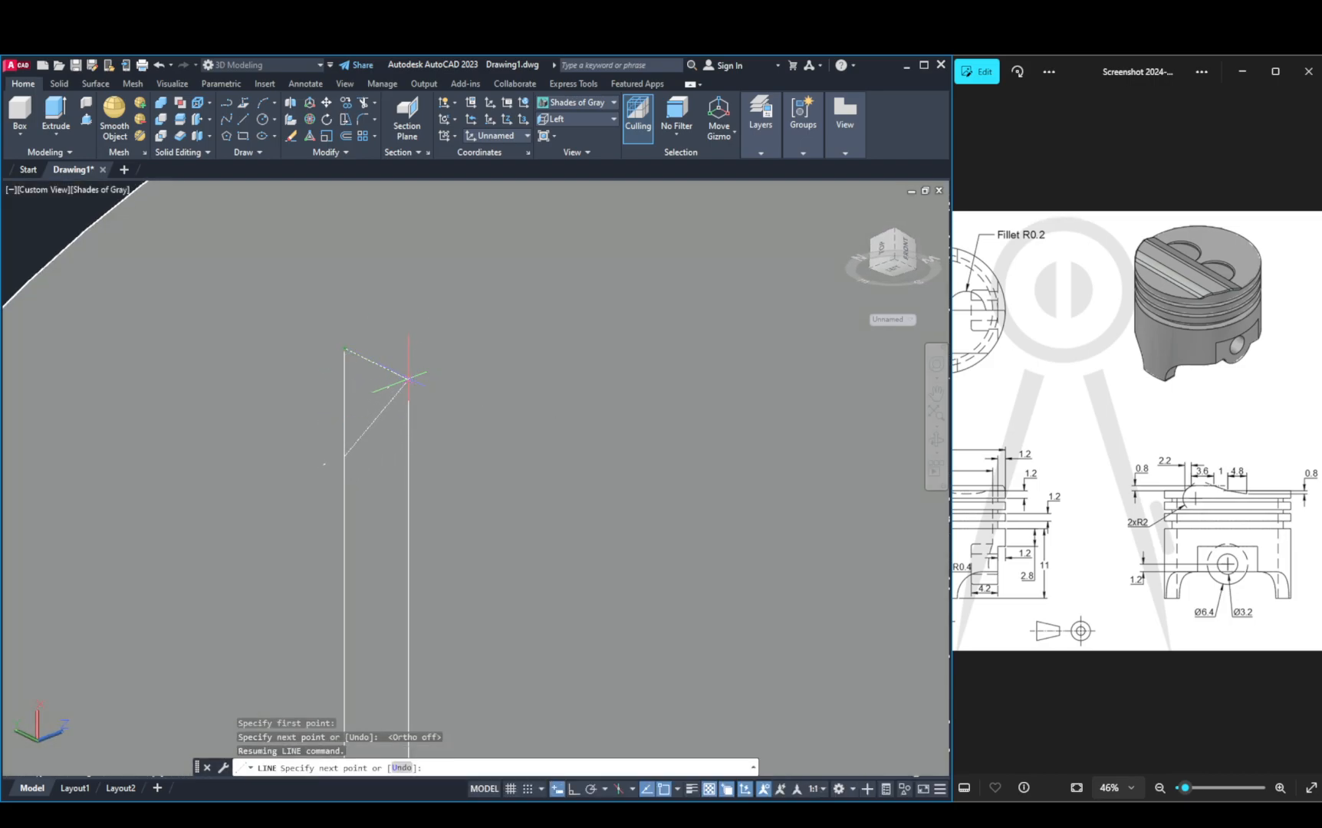
pyautogui.press('Escape')
pyautogui.press('Escape')
pyautogui.press('Escape')
# Step: Show the piston squarely from the side with the 2D Wireframe visual style, focused on the crown profile
pyautogui.scroll(-8, 442, 406)
pyautogui.moveTo(512, 431)
pyautogui.keyDown('shift'); pyautogui.mouseDown(button='middle')
pyautogui.moveTo(484, 437)
pyautogui.moveTo(358, 549)
pyautogui.moveTo(529, 410)
pyautogui.mouseUp(button='middle'); pyautogui.keyUp('shift')
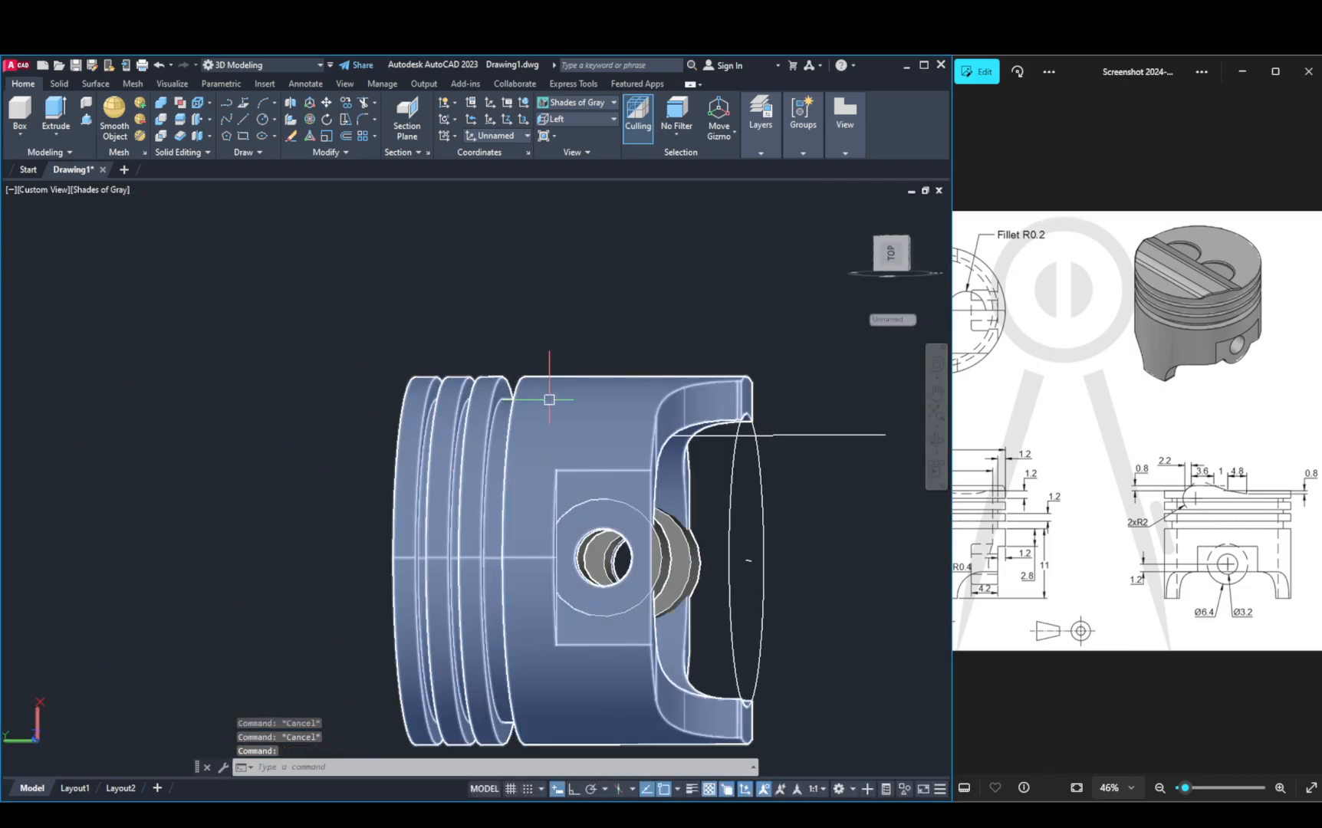
pyautogui.click(890, 253)
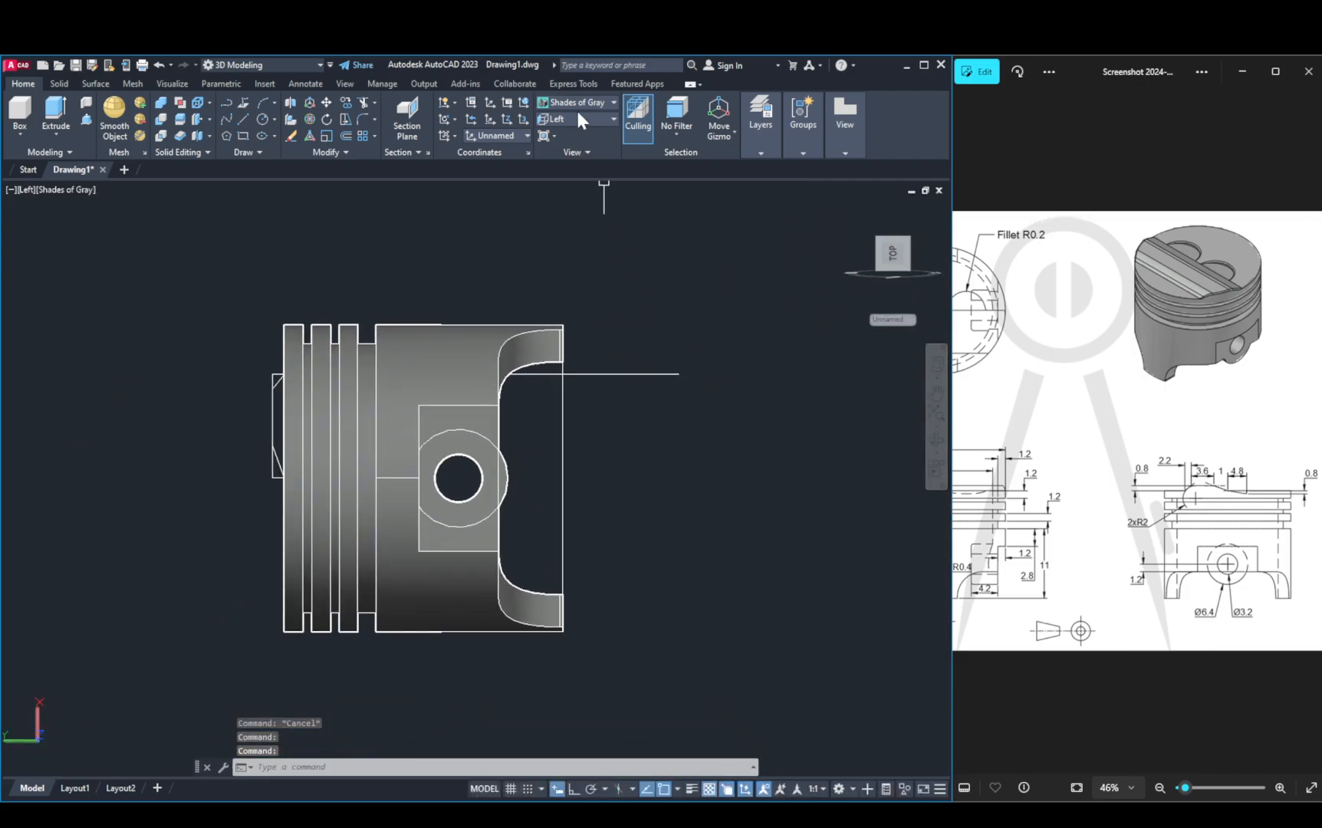
pyautogui.click(580, 100)
pyautogui.click(678, 174)
pyautogui.click(586, 102)
pyautogui.click(564, 134)
pyautogui.scroll(2, 448, 304)
pyautogui.moveTo(360, 293); pyautogui.dragTo(604, 285, button='middle')
# Step: Align the UCS with the current view so that the crown profile lines can be trimmed
pyautogui.write('r')
pyautogui.press('Return')
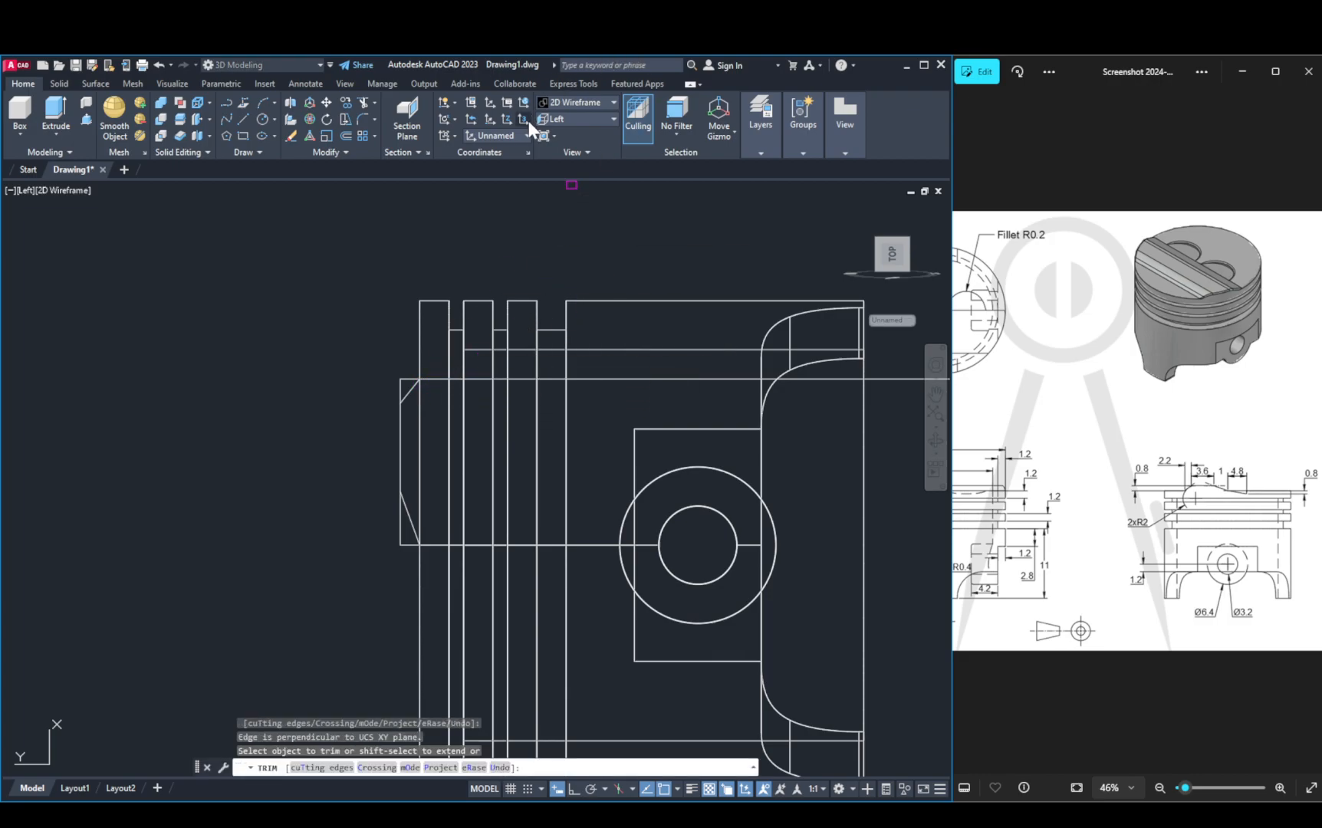
pyautogui.click(453, 135)
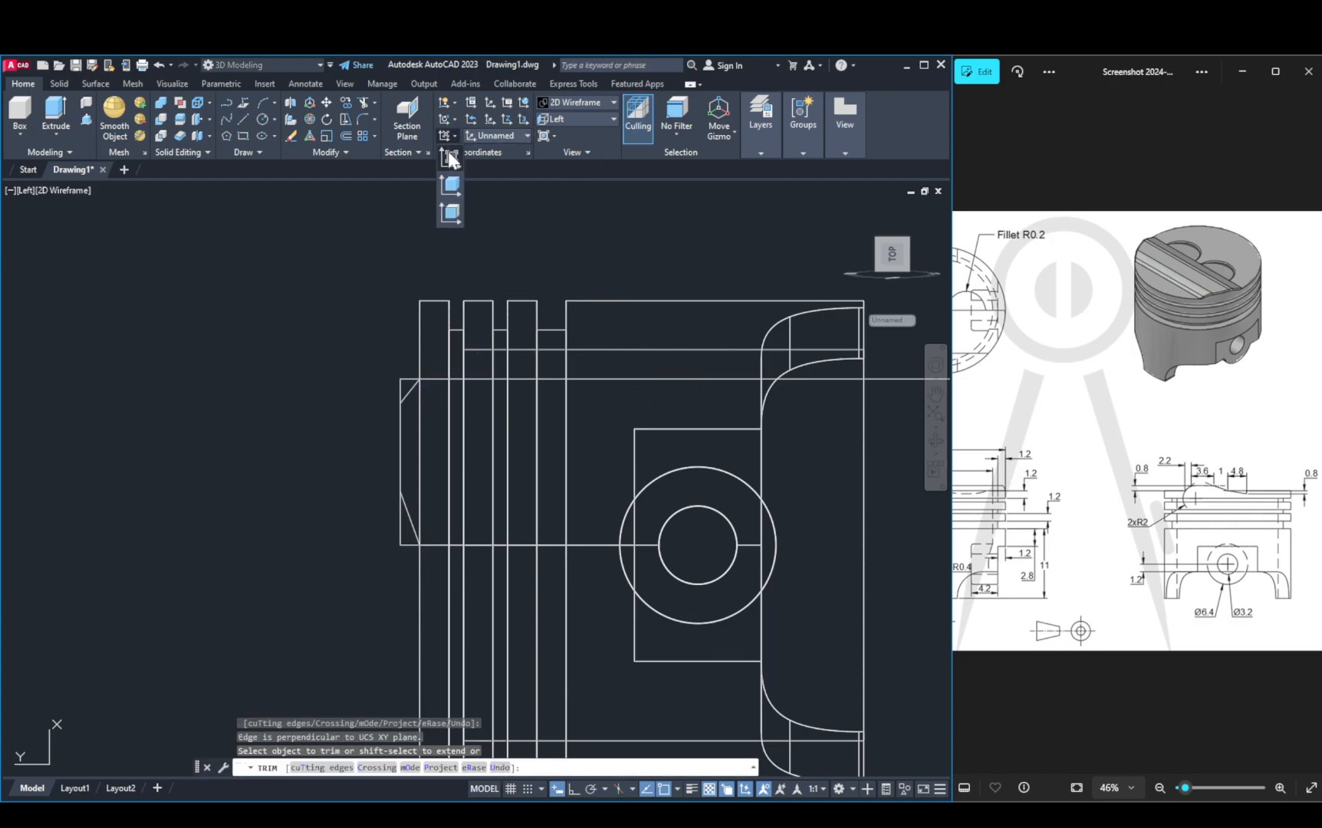
pyautogui.click(449, 152)
pyautogui.click(436, 360)
pyautogui.press('Escape')
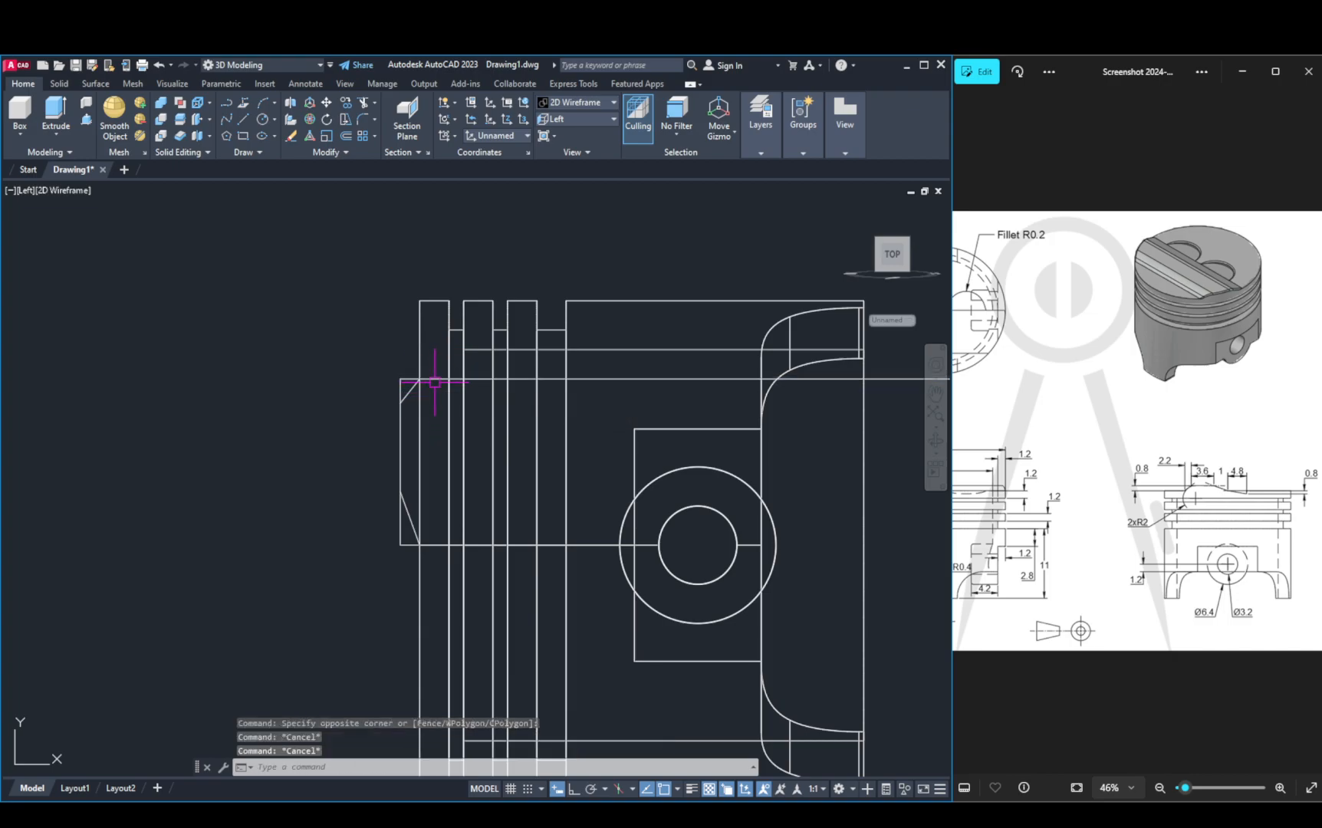
# Step: Try to trim the long axial line just inside the crown surface
pyautogui.write('tr')
pyautogui.press('Return')
pyautogui.click(434, 383)
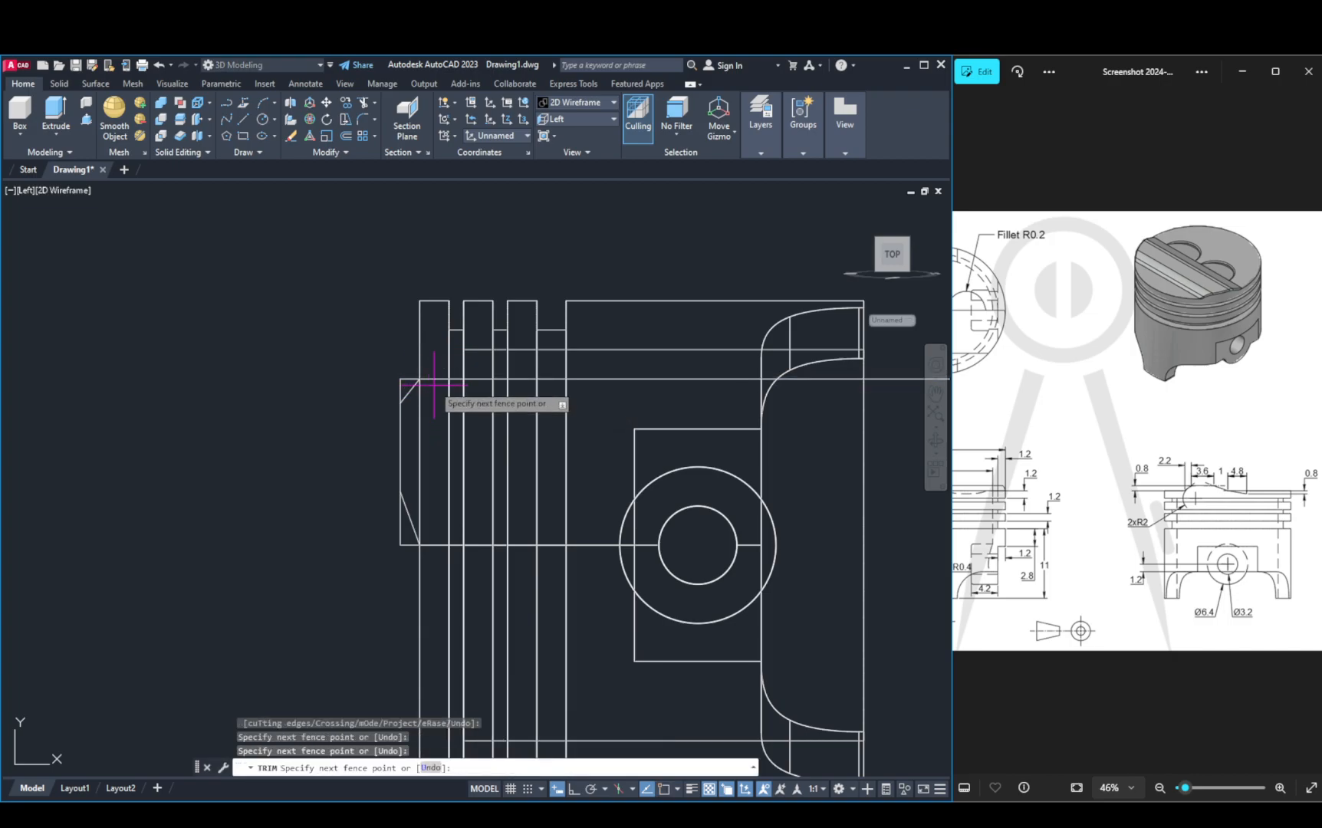
pyautogui.press('Escape')
pyautogui.press('Escape')
# Step: Draw a short axial line at the profile's outer end from the raised edge to the crown surface
pyautogui.write('l')
pyautogui.press('Return')
pyautogui.click(400, 378)
pyautogui.click(420, 378)
pyautogui.press('Escape')
# Step: Trim the excess segments outside the two sloped profile lines and erase the long axial line
pyautogui.write('tr')
pyautogui.press('Return')
pyautogui.click(413, 377)
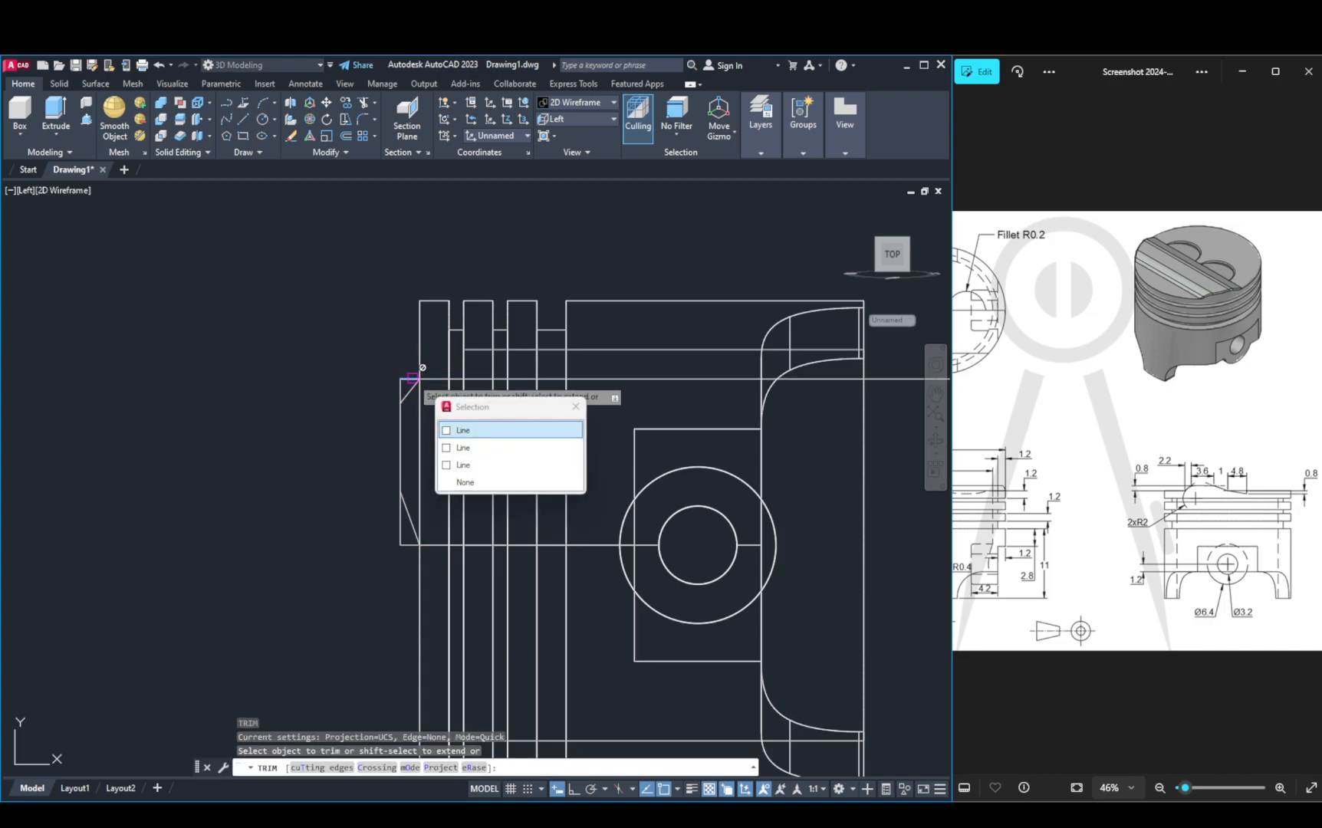
pyautogui.click(454, 431)
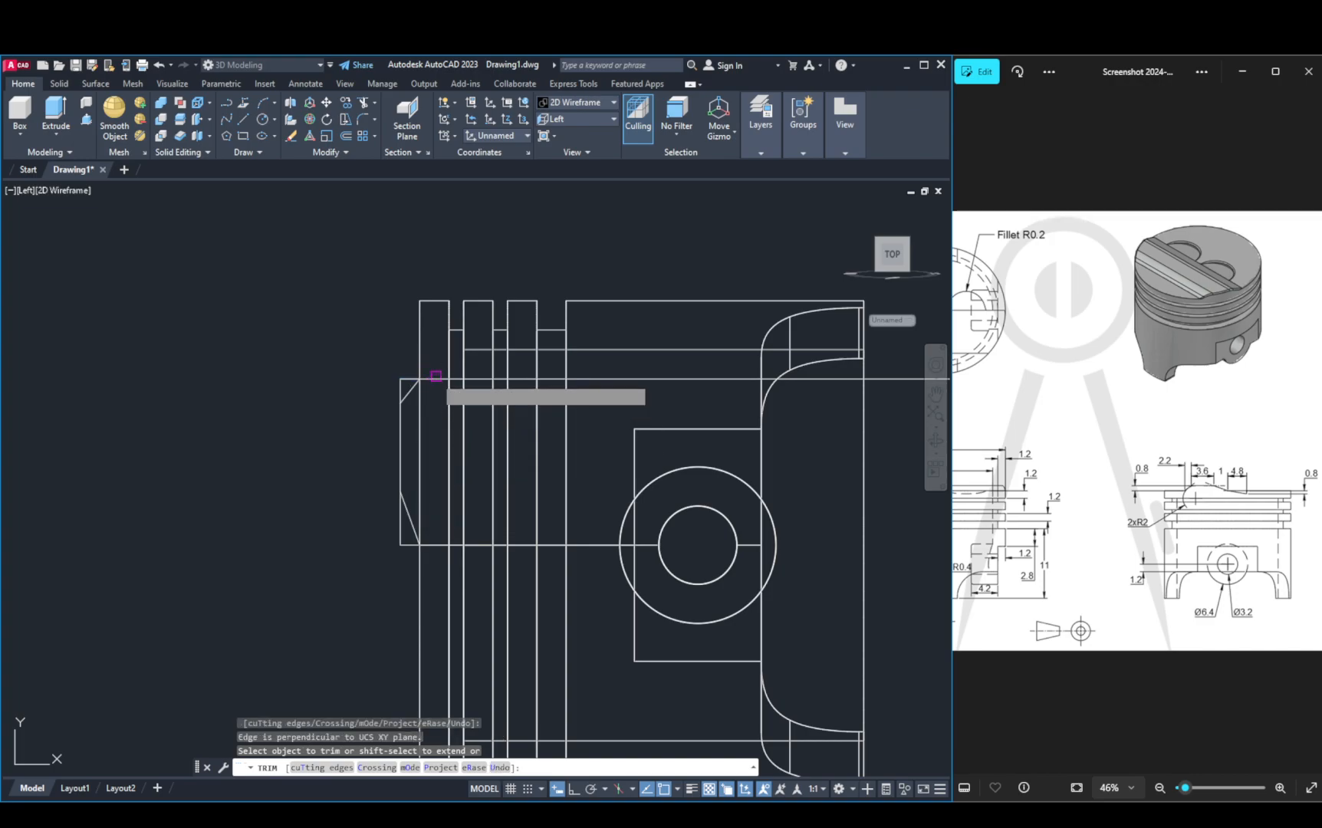
pyautogui.press('Escape')
pyautogui.click(430, 379)
pyautogui.press('Delete')
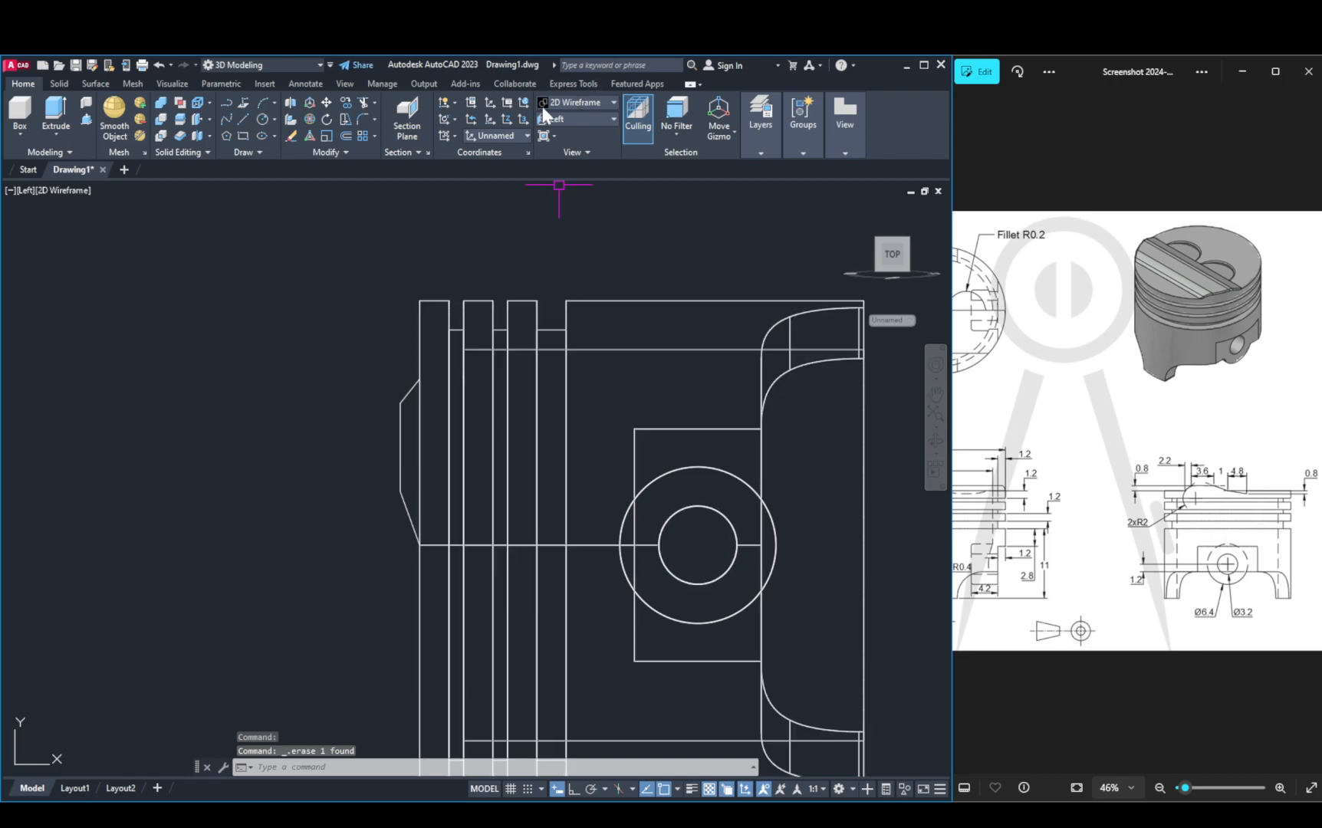
# Step: Set the visual style back to Shades of Gray and show the crown profile in an oblique view
pyautogui.click(576, 102)
pyautogui.click(681, 184)
pyautogui.moveTo(557, 261)
pyautogui.mouseDown(button='middle')
pyautogui.moveTo(588, 243)
pyautogui.moveTo(570, 276)
pyautogui.mouseUp(button='middle')
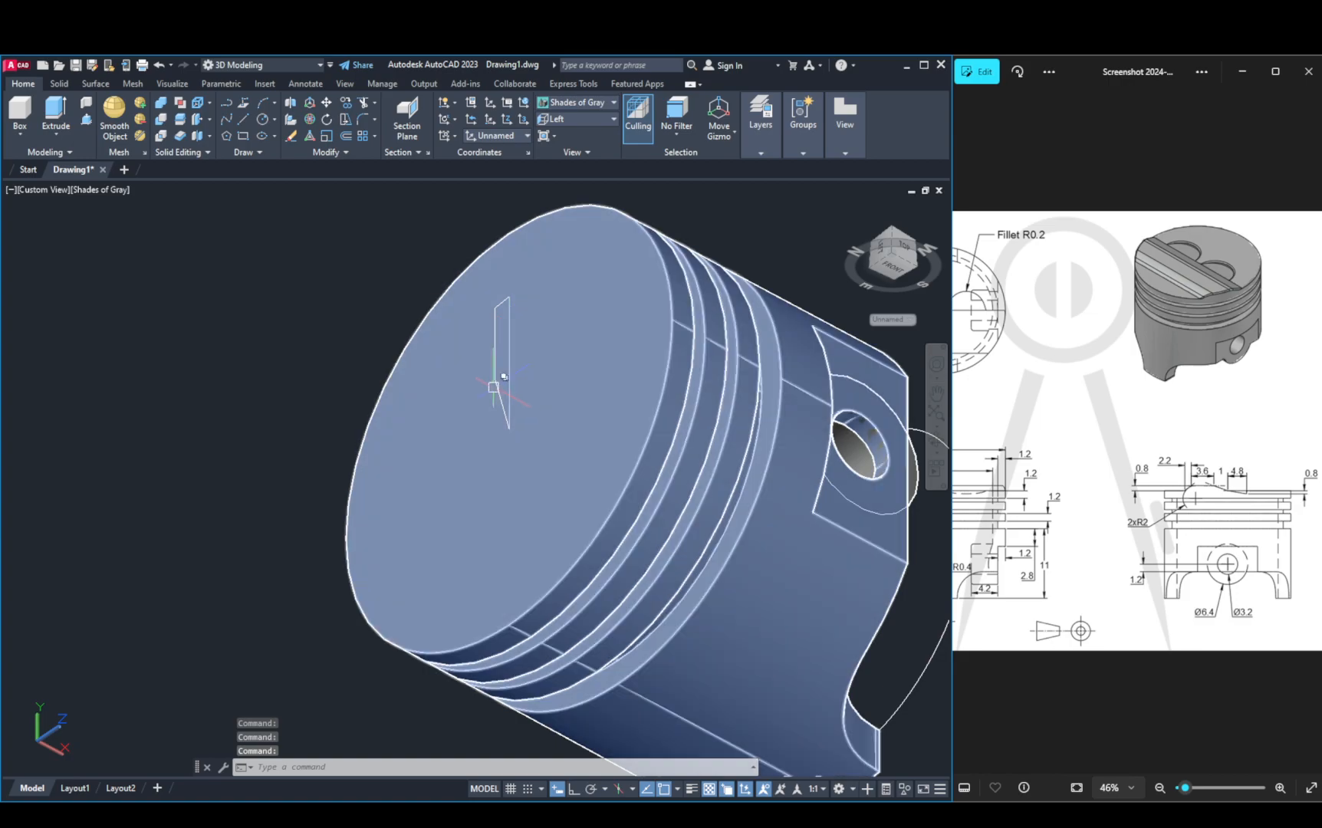
pyautogui.click(496, 385)
pyautogui.click(547, 437)
pyautogui.click(485, 365)
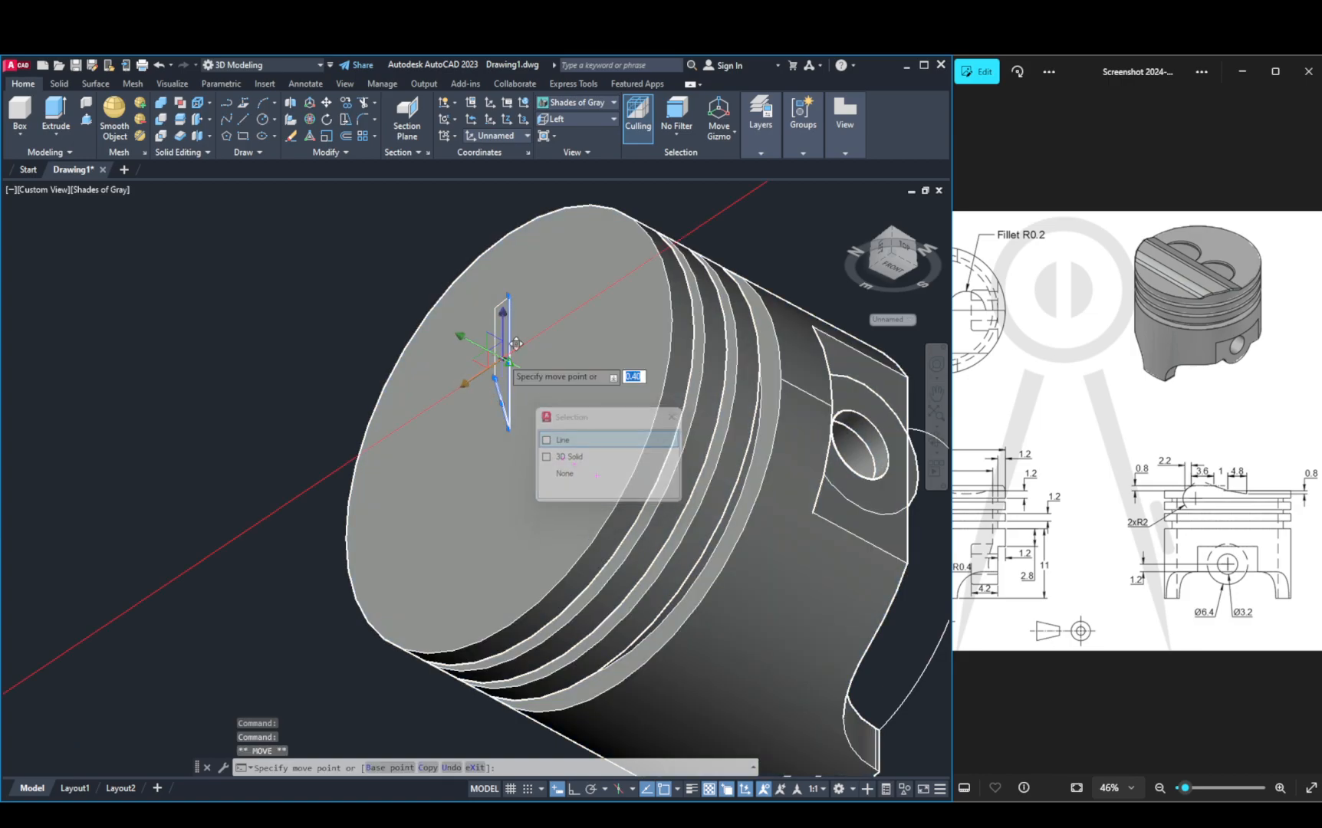
pyautogui.press('Escape')
pyautogui.press('Escape')
pyautogui.click(509, 379)
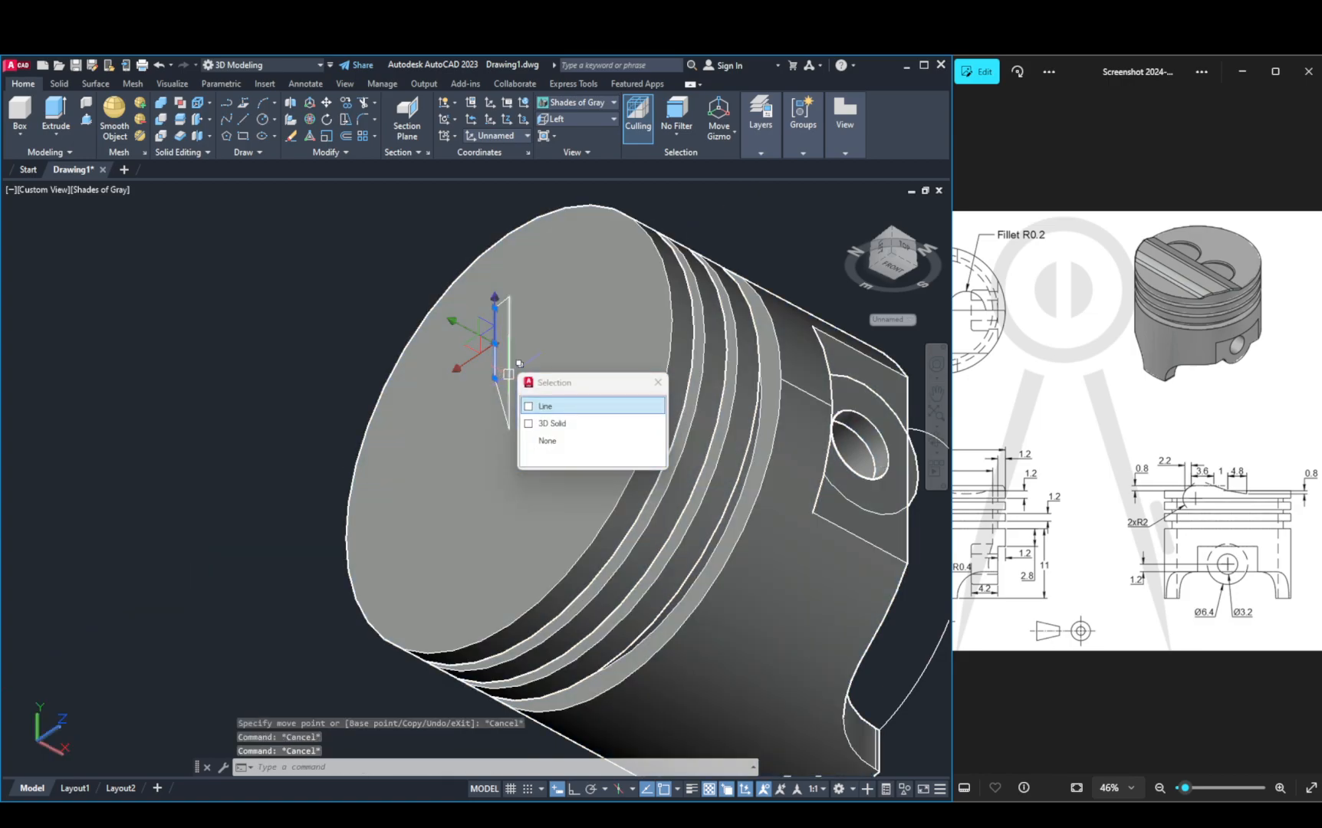
pyautogui.click(499, 396)
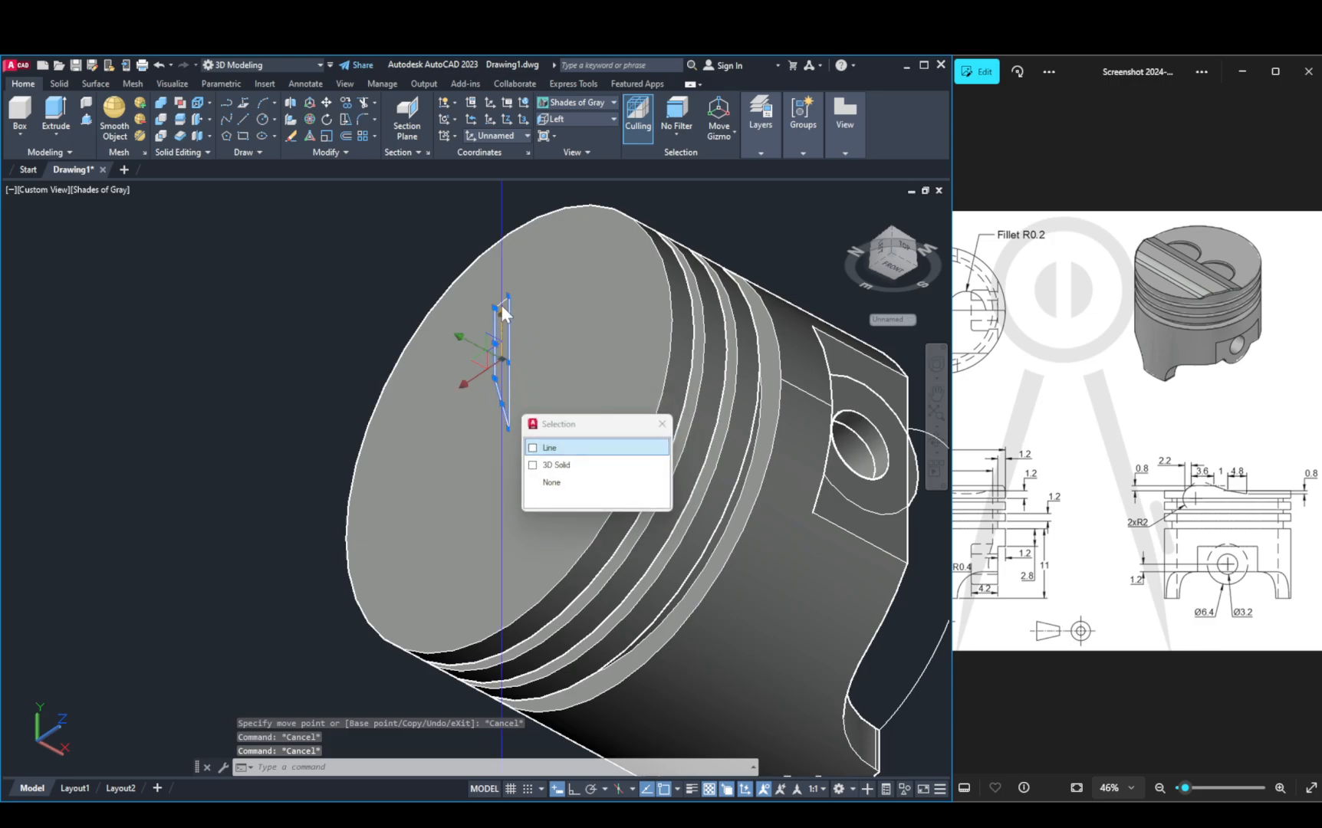
pyautogui.click(549, 447)
pyautogui.click(517, 343)
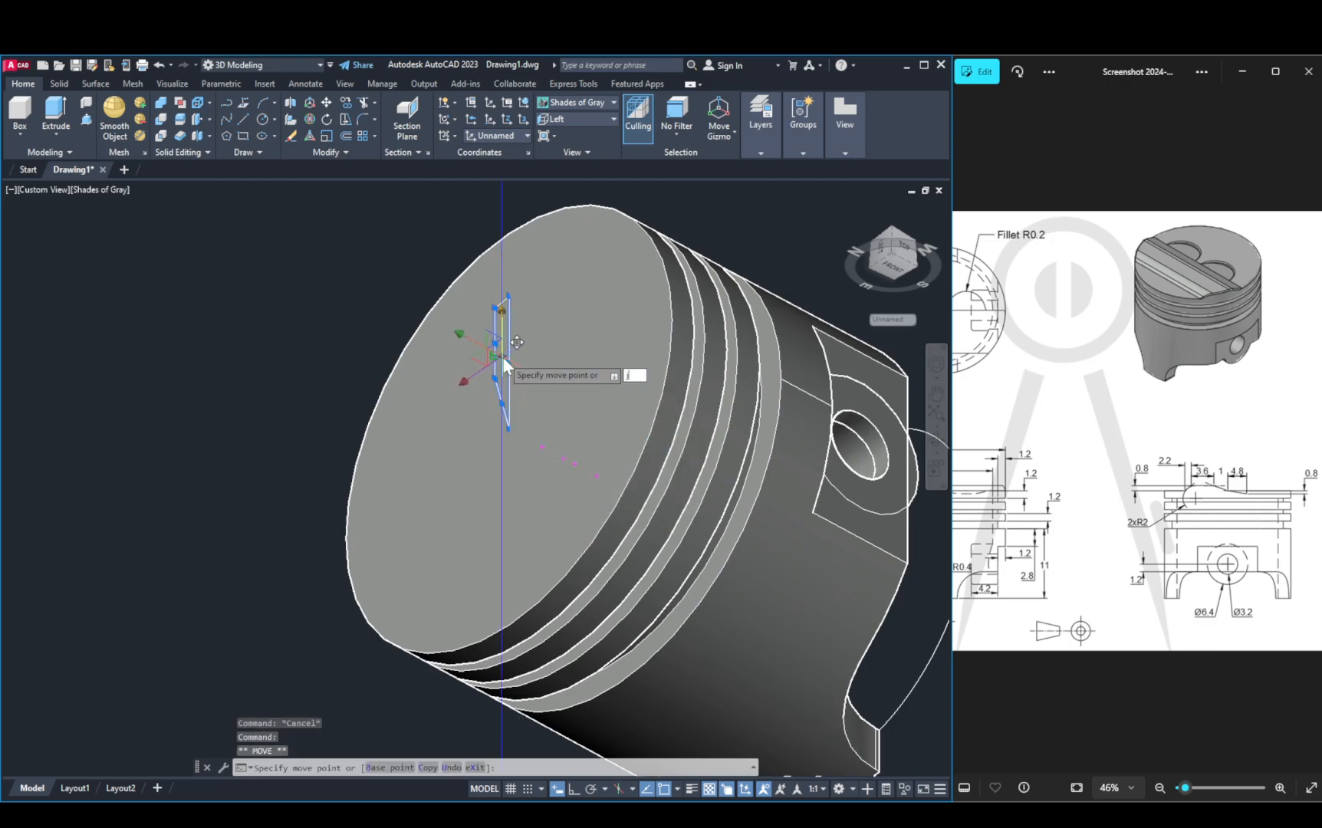
pyautogui.press('Return')
pyautogui.press('Escape')
pyautogui.press('Escape')
pyautogui.click(498, 368)
pyautogui.press('Escape')
pyautogui.click(500, 369)
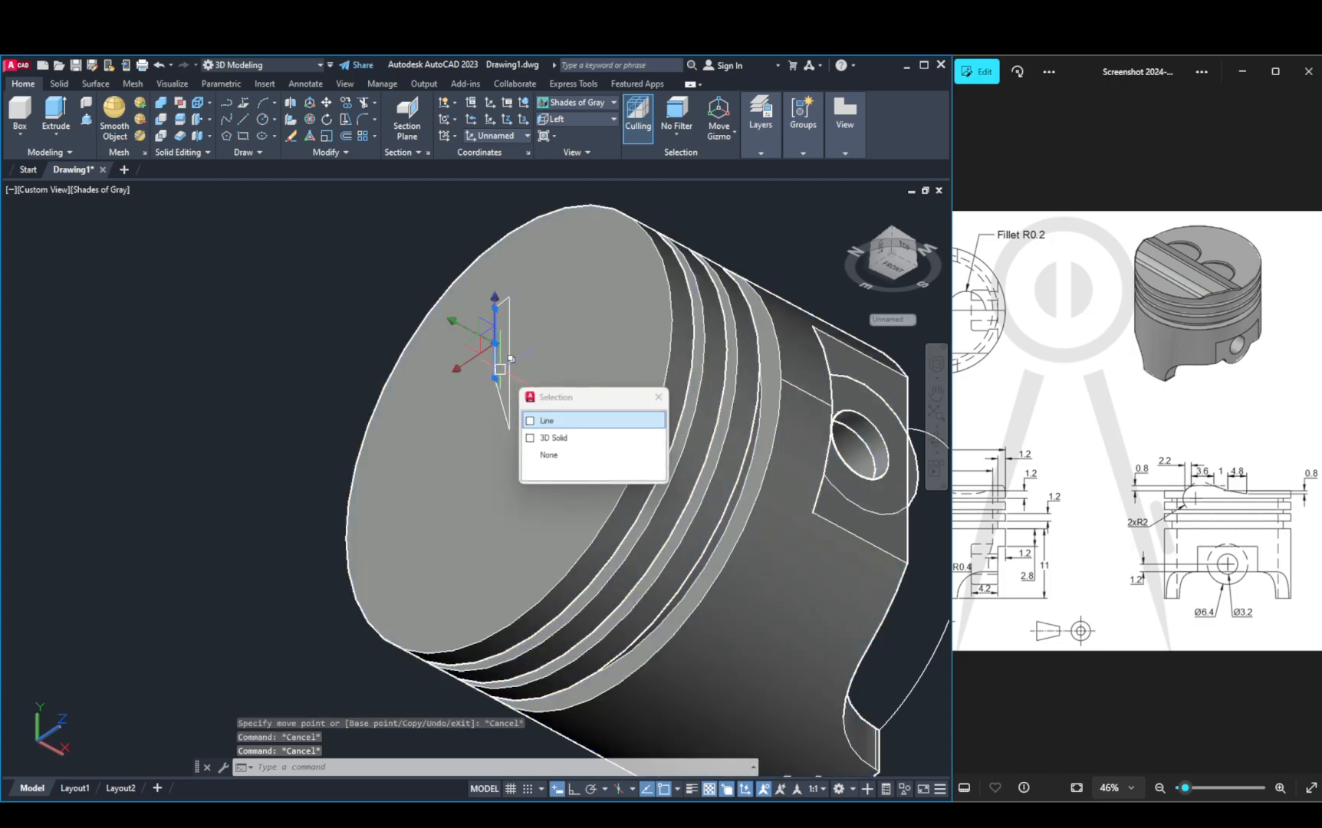
pyautogui.press('Escape')
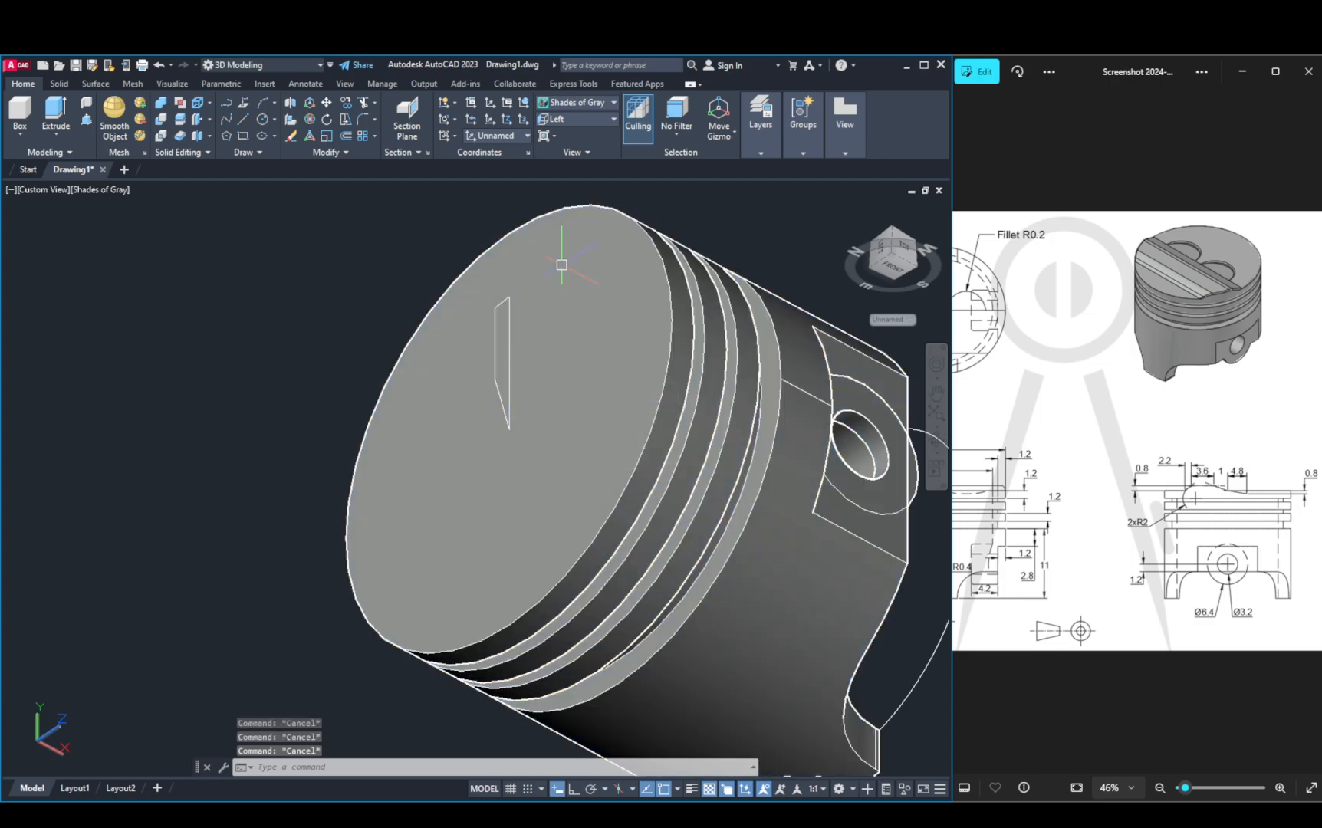
# Step: Join the four lines of the closed crown profile into a single polyline
pyautogui.click(490, 355)
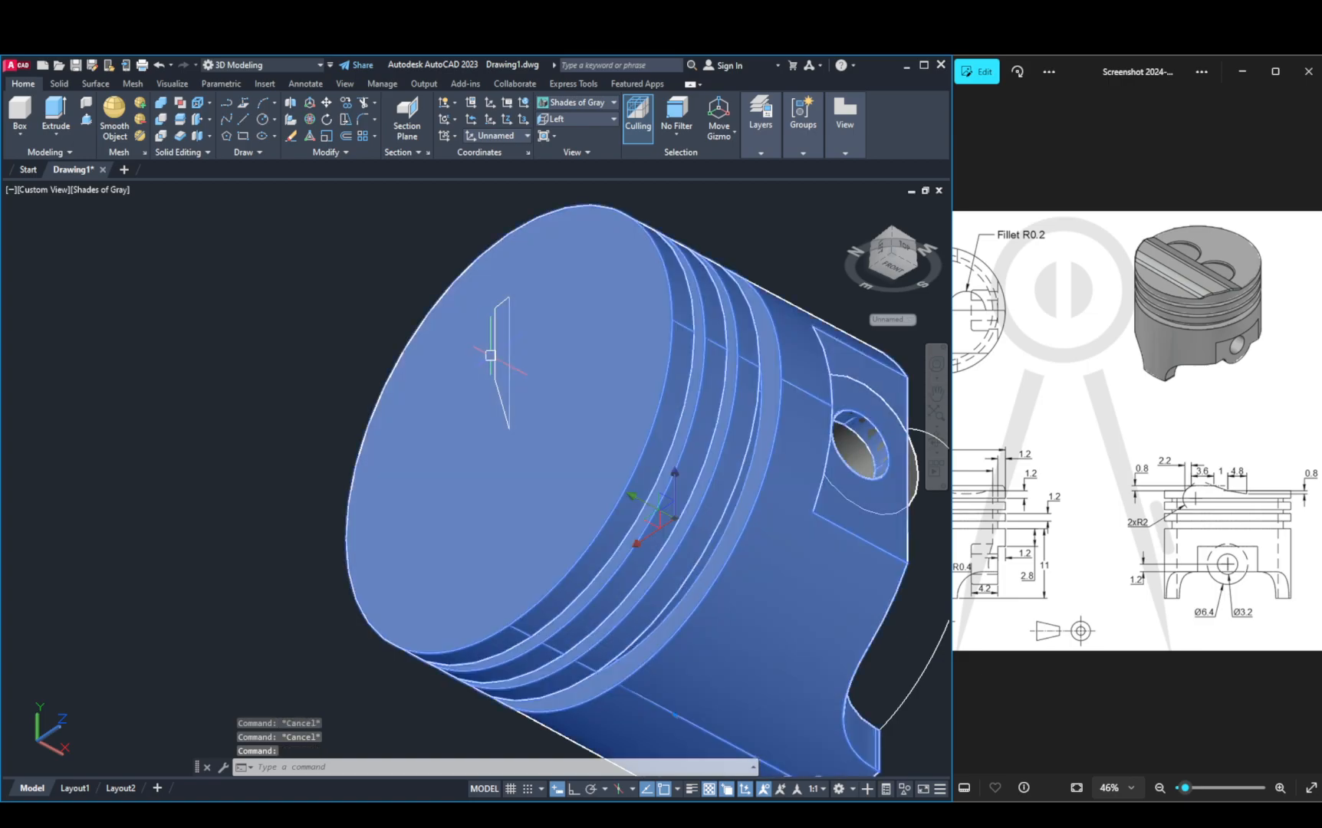
pyautogui.click(506, 380)
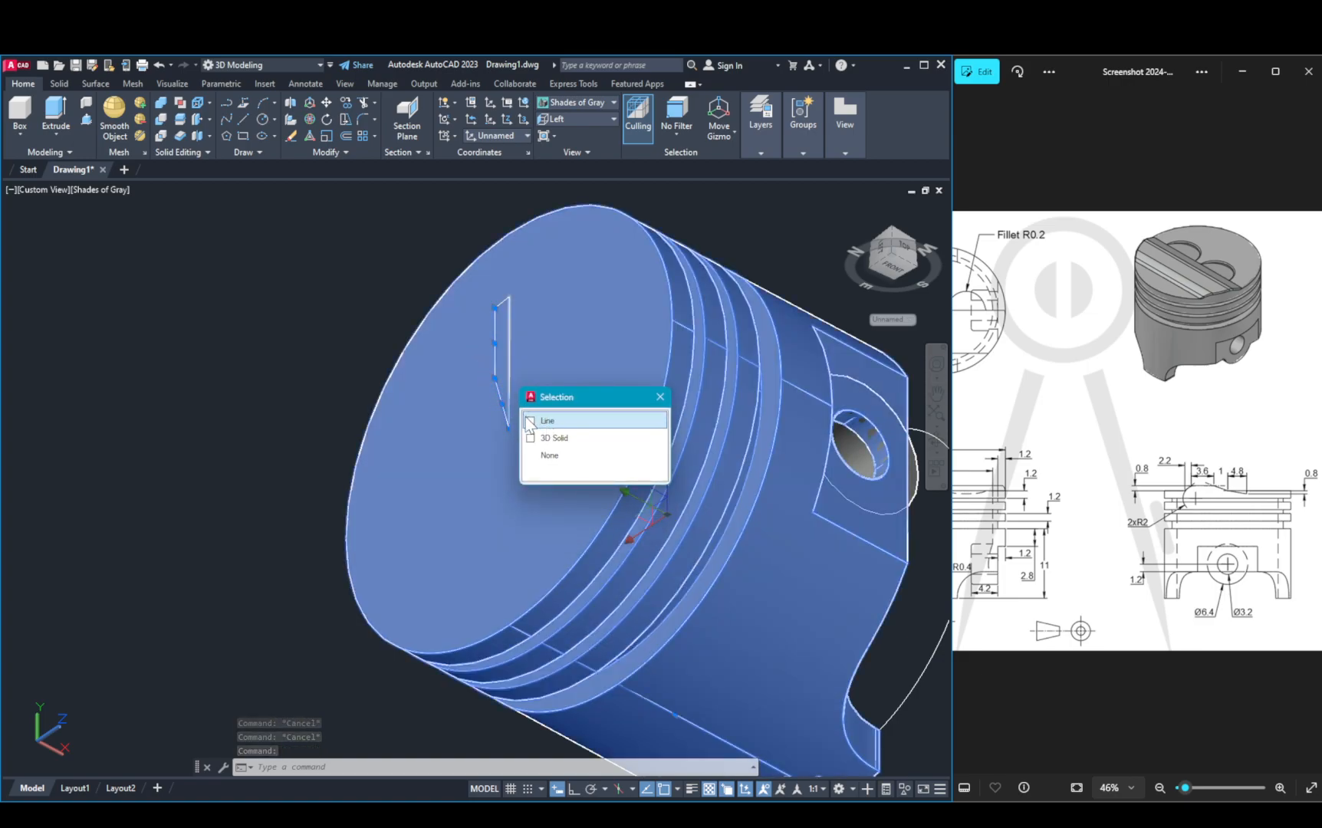
pyautogui.click(531, 422)
pyautogui.click(510, 408)
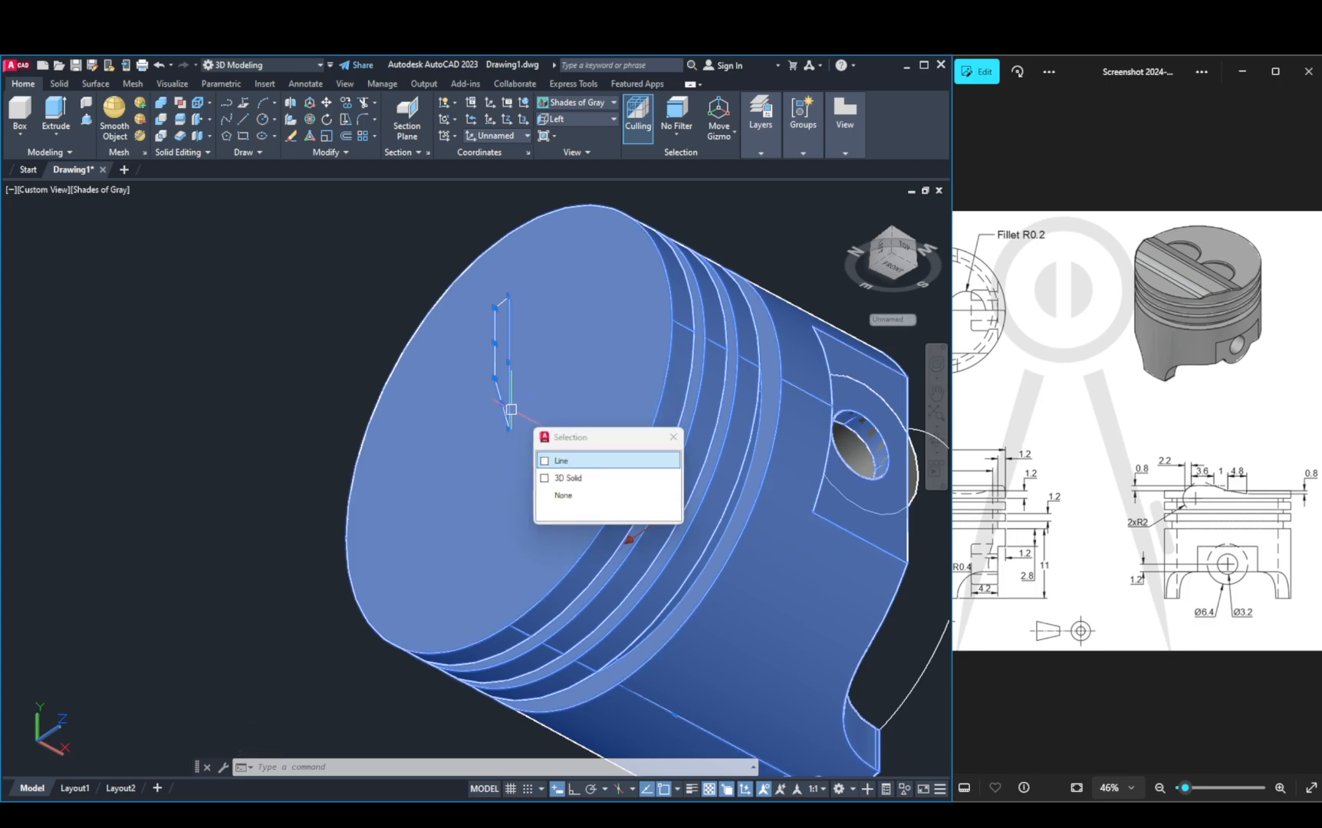
pyautogui.click(539, 458)
pyautogui.click(504, 309)
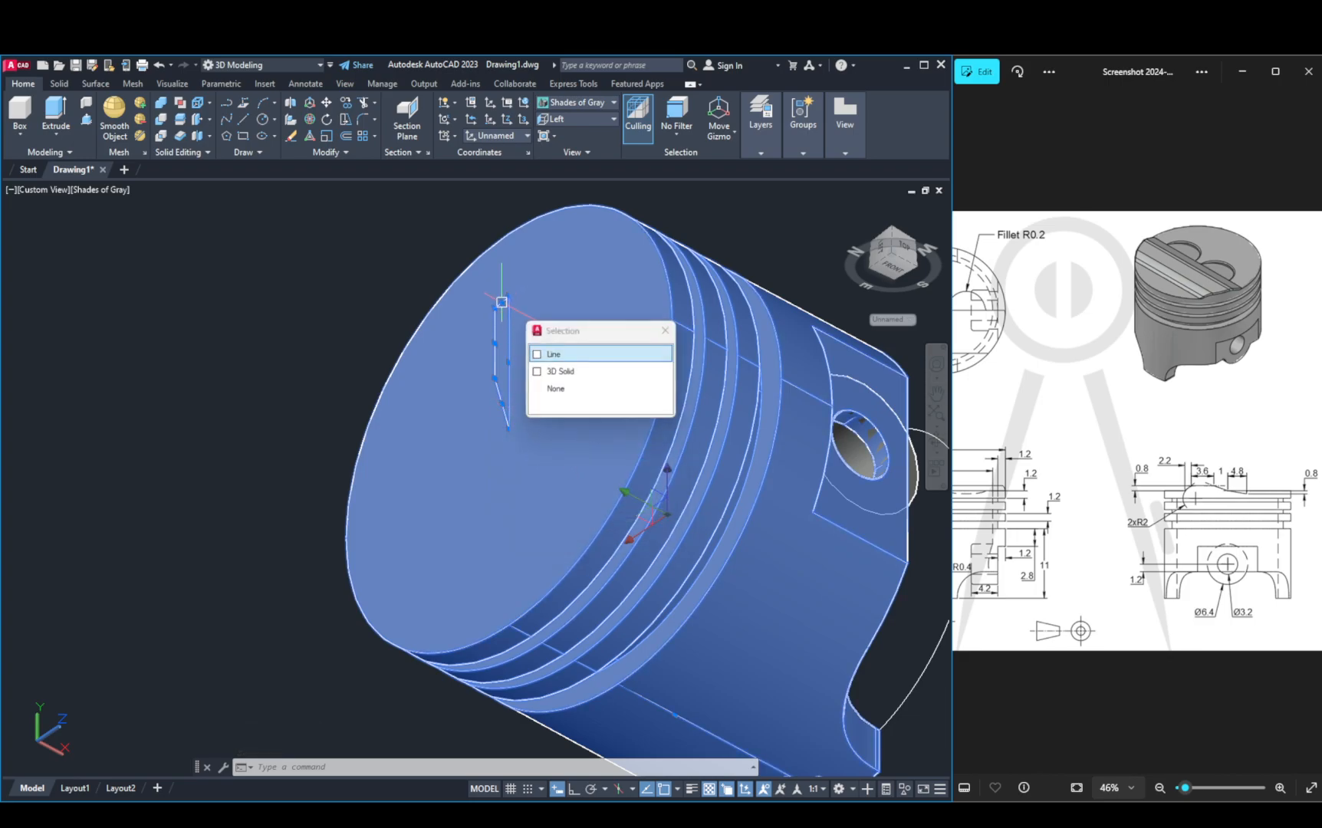
pyautogui.click(536, 351)
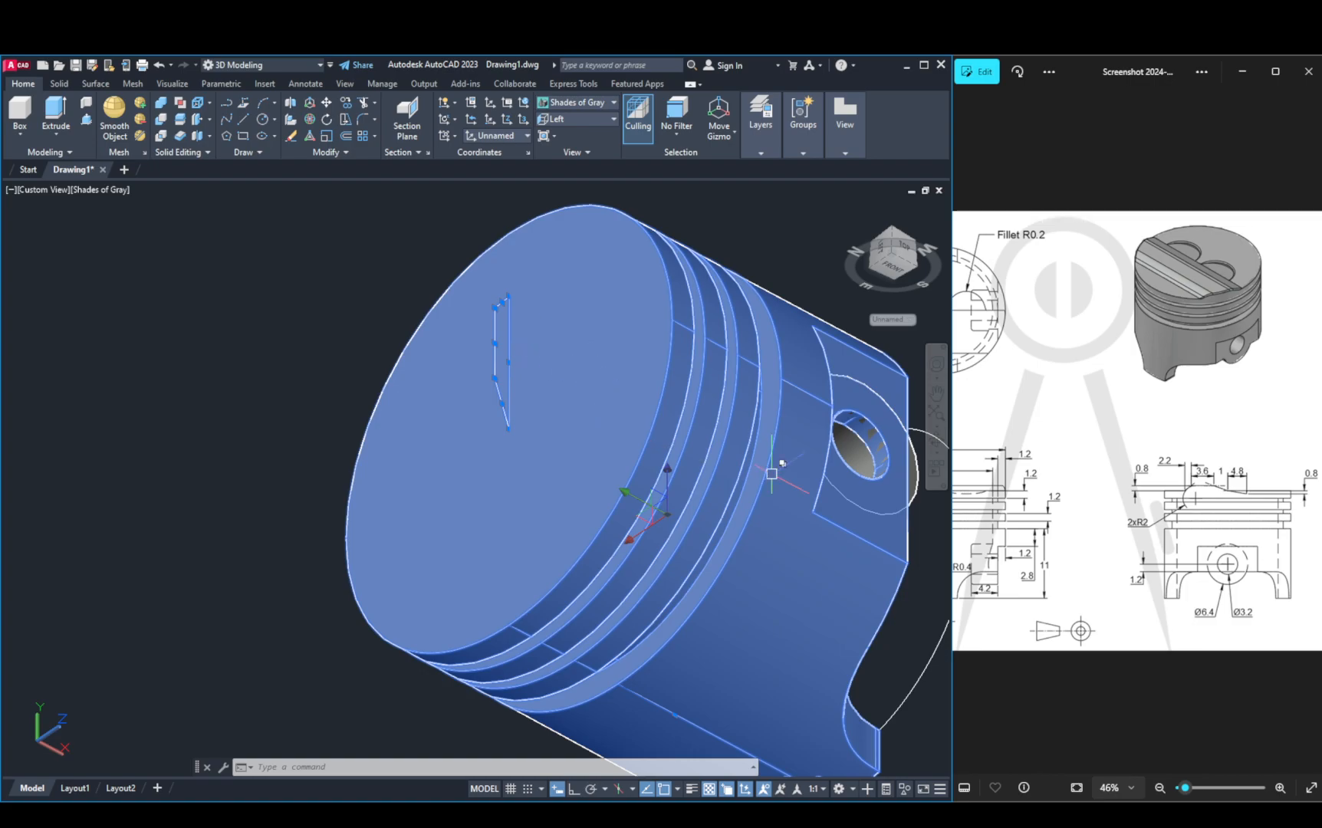
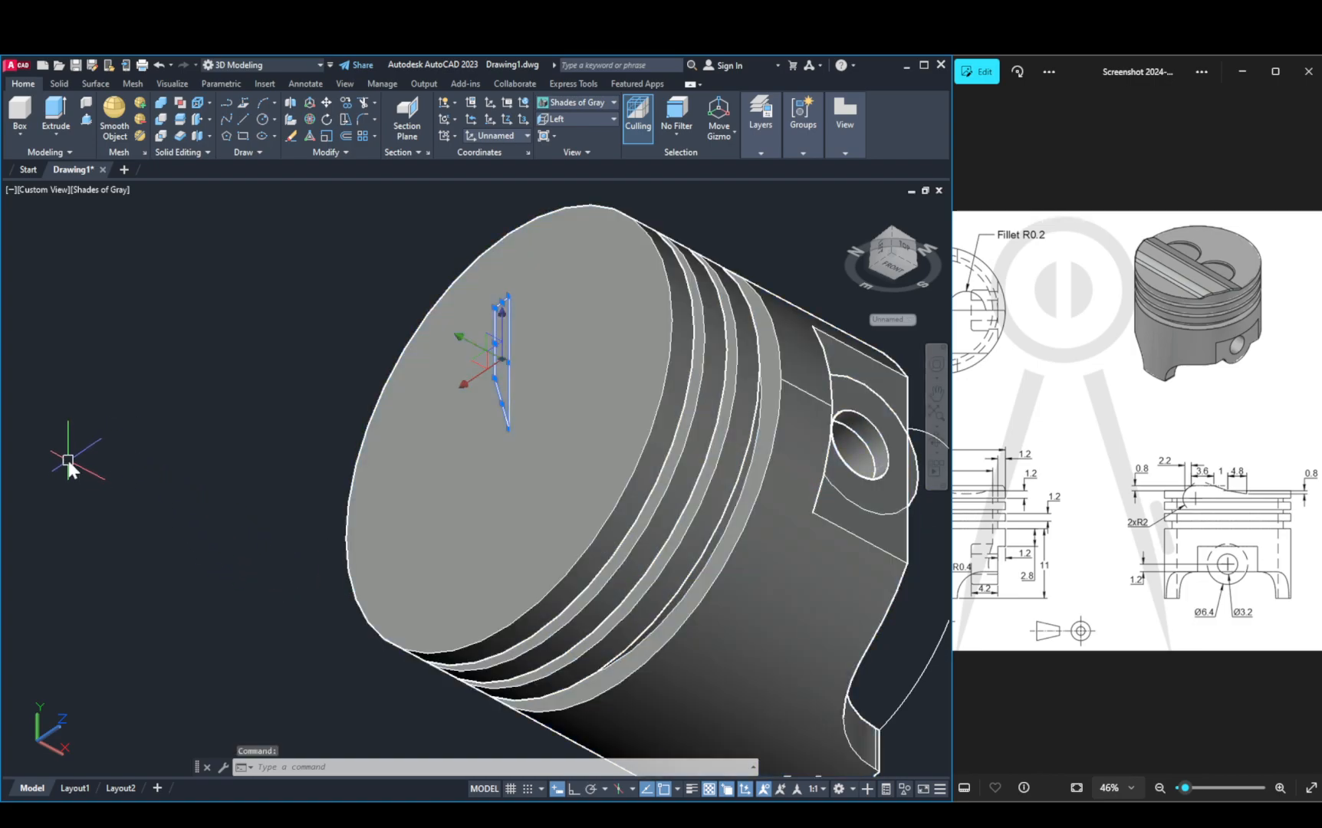
pyautogui.write('j')
pyautogui.press('Return')
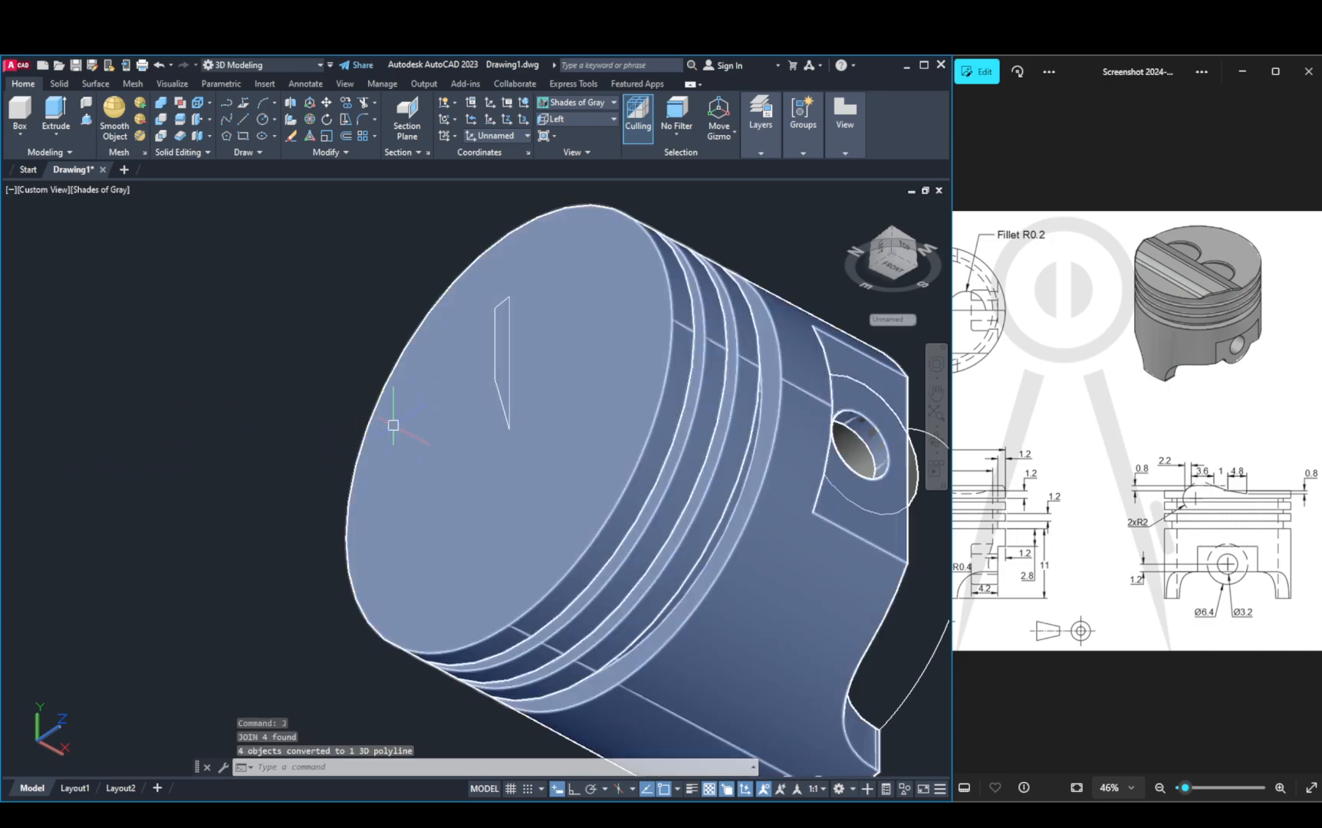
# Step: Move the joined crown profile about 15 mm perpendicular to its plane, until it stands clear beside the piston
pyautogui.click(494, 374)
pyautogui.keyDown('shift'); pyautogui.moveTo(300, 414); pyautogui.dragTo(501, 413, button='middle'); pyautogui.keyUp('shift')
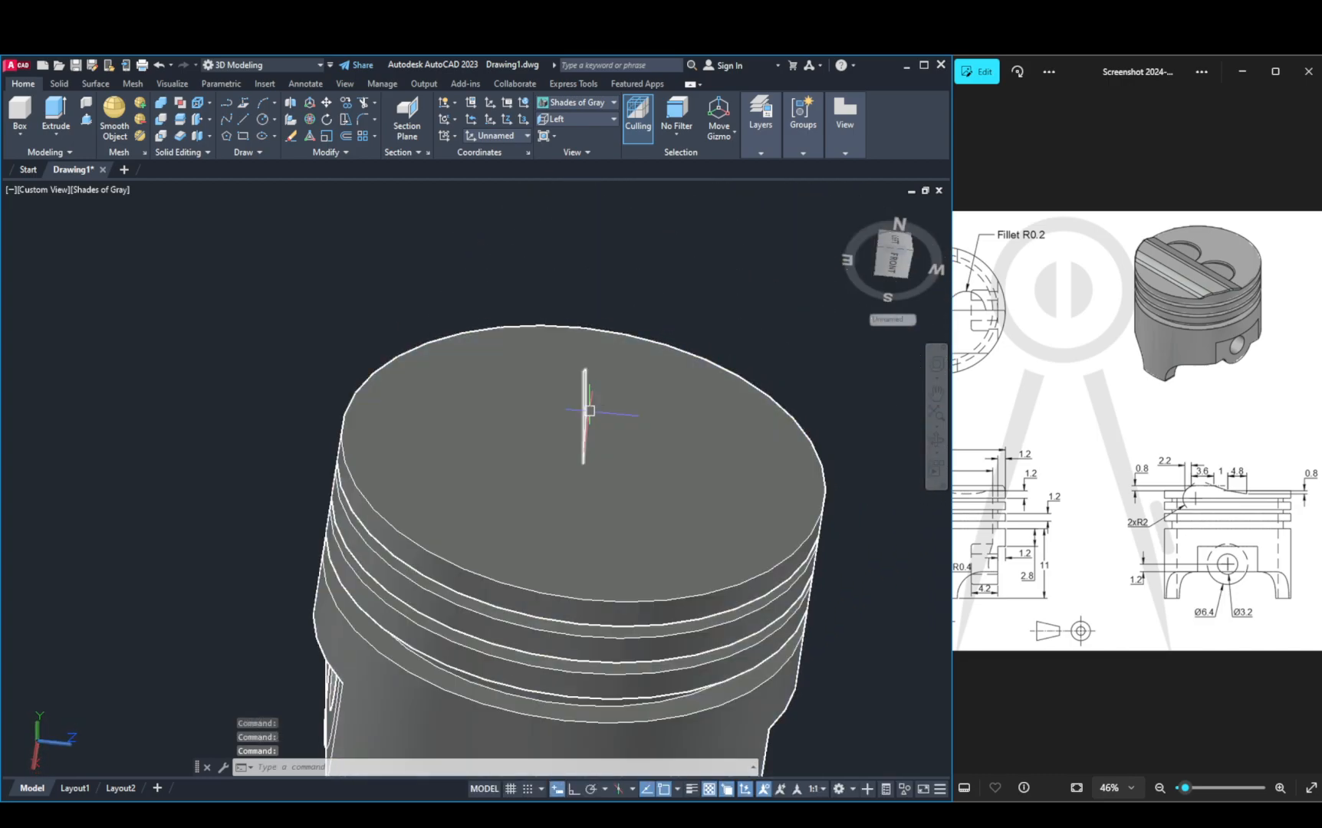
pyautogui.click(585, 413)
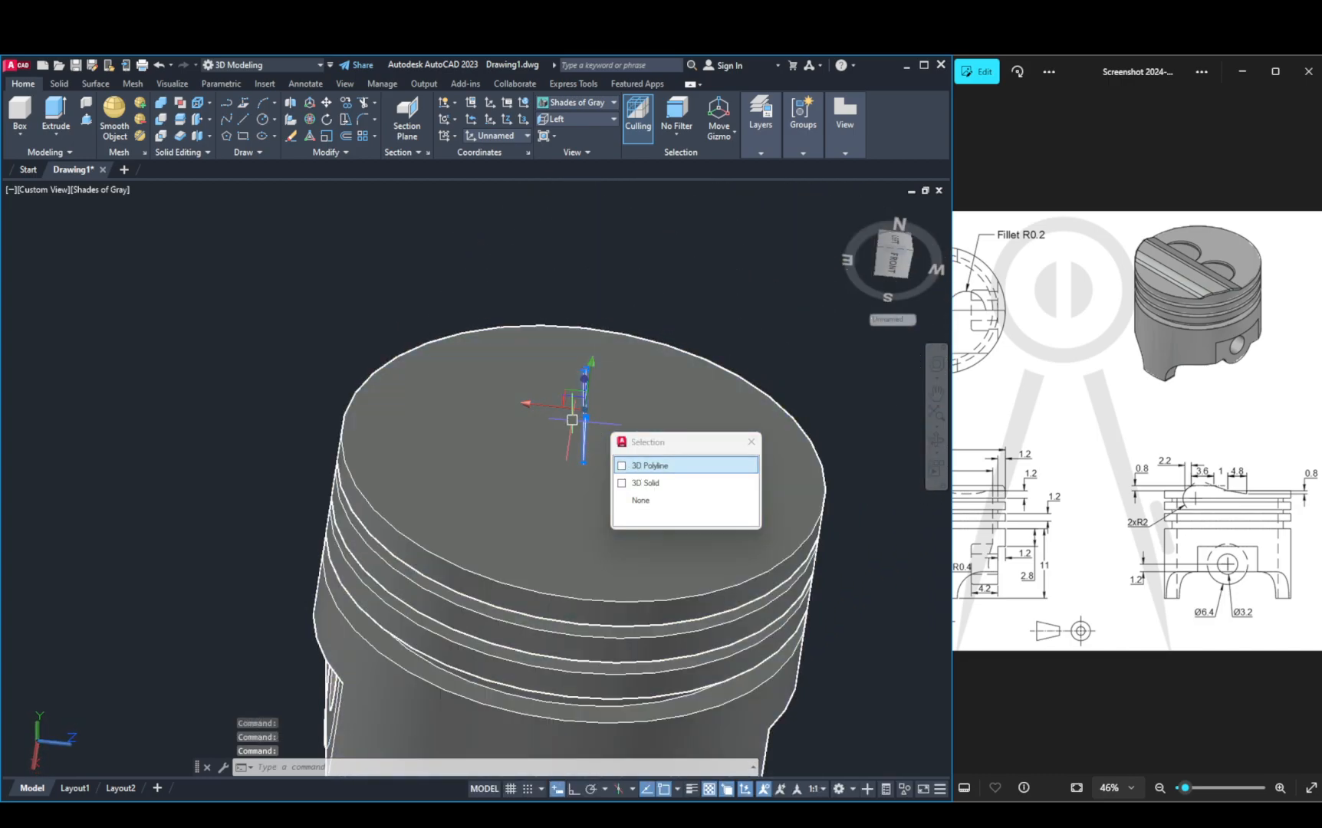
pyautogui.click(530, 406)
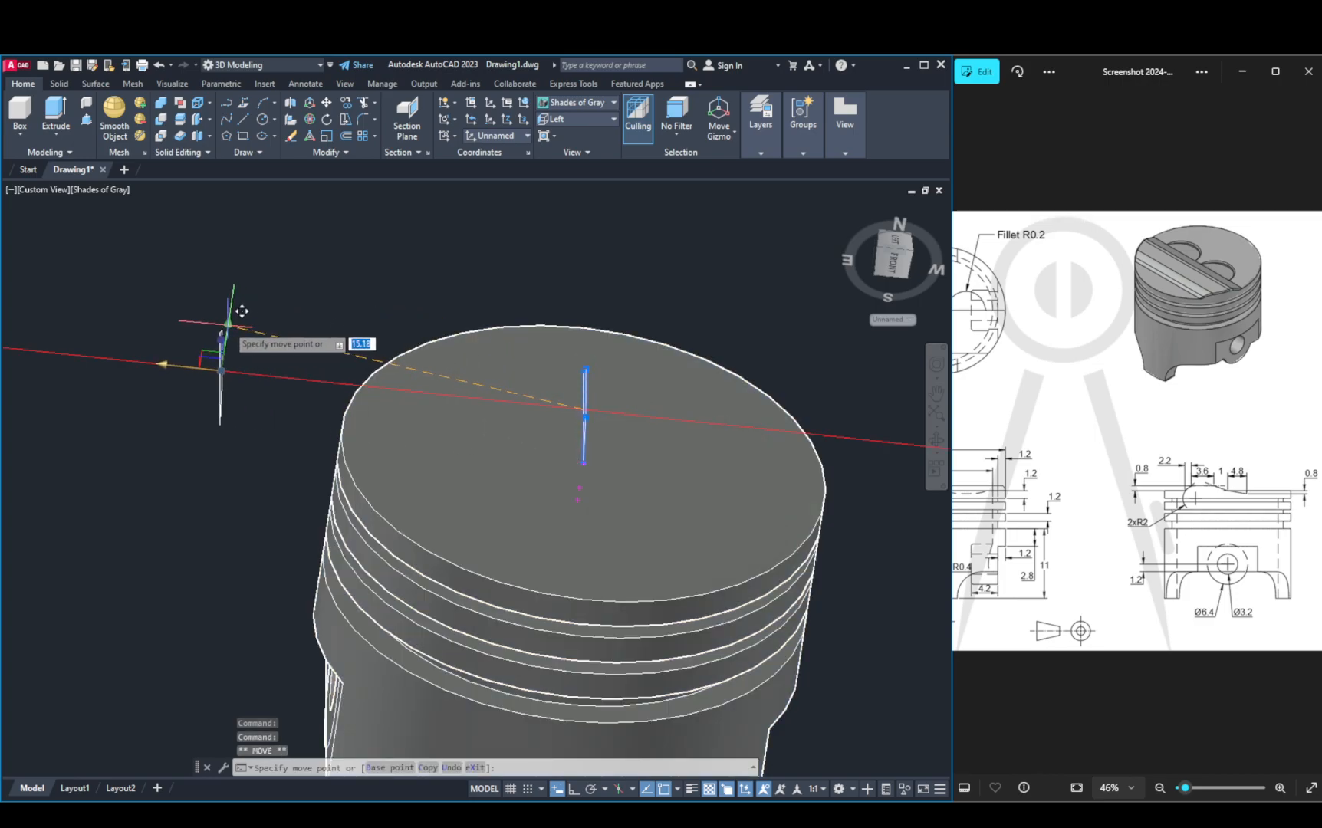
pyautogui.press('Escape')
pyautogui.press('Escape')
pyautogui.keyDown('shift'); pyautogui.moveTo(324, 355); pyautogui.dragTo(367, 355, button='middle'); pyautogui.keyUp('shift')
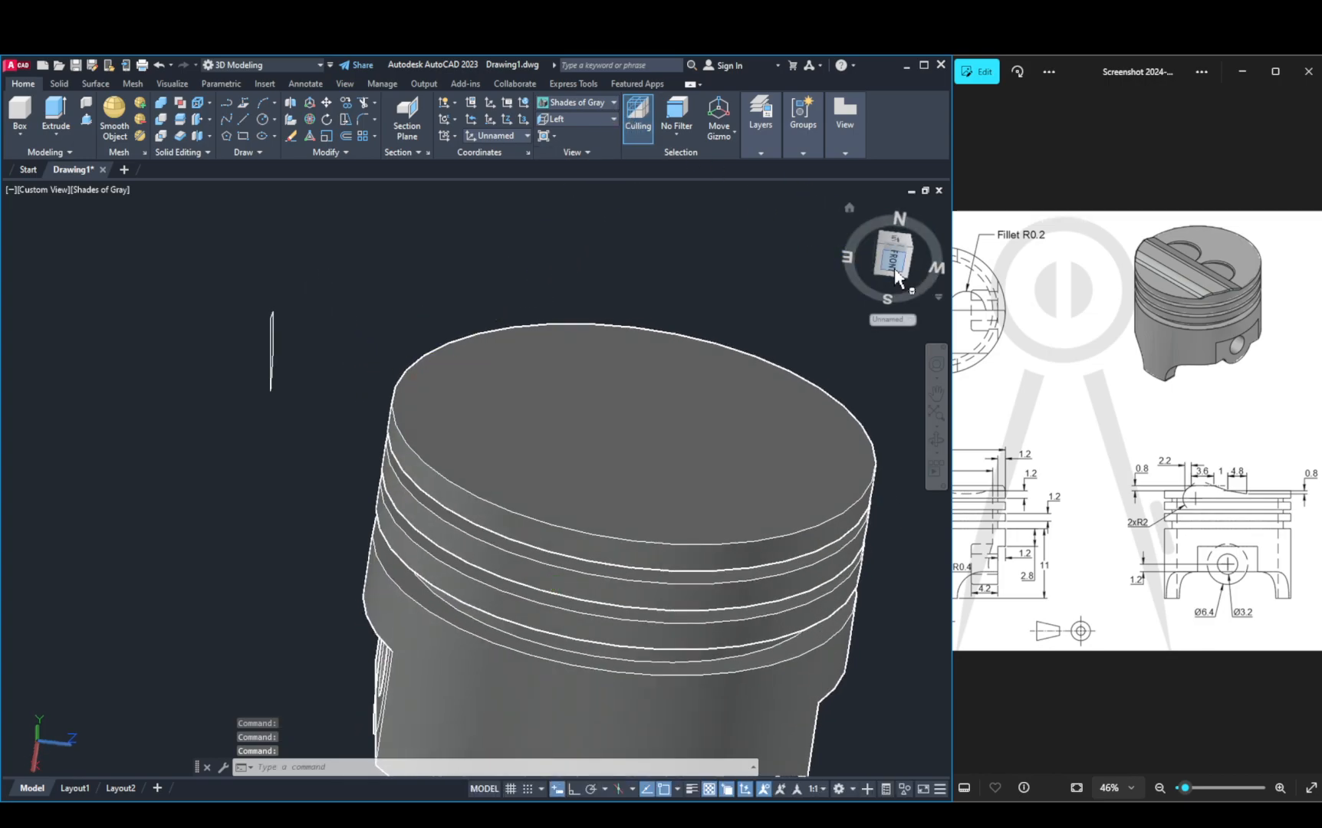
# Step: Switch to the Left view and rotate it so the piston stands upright with its crown facing up
pyautogui.click(891, 267)
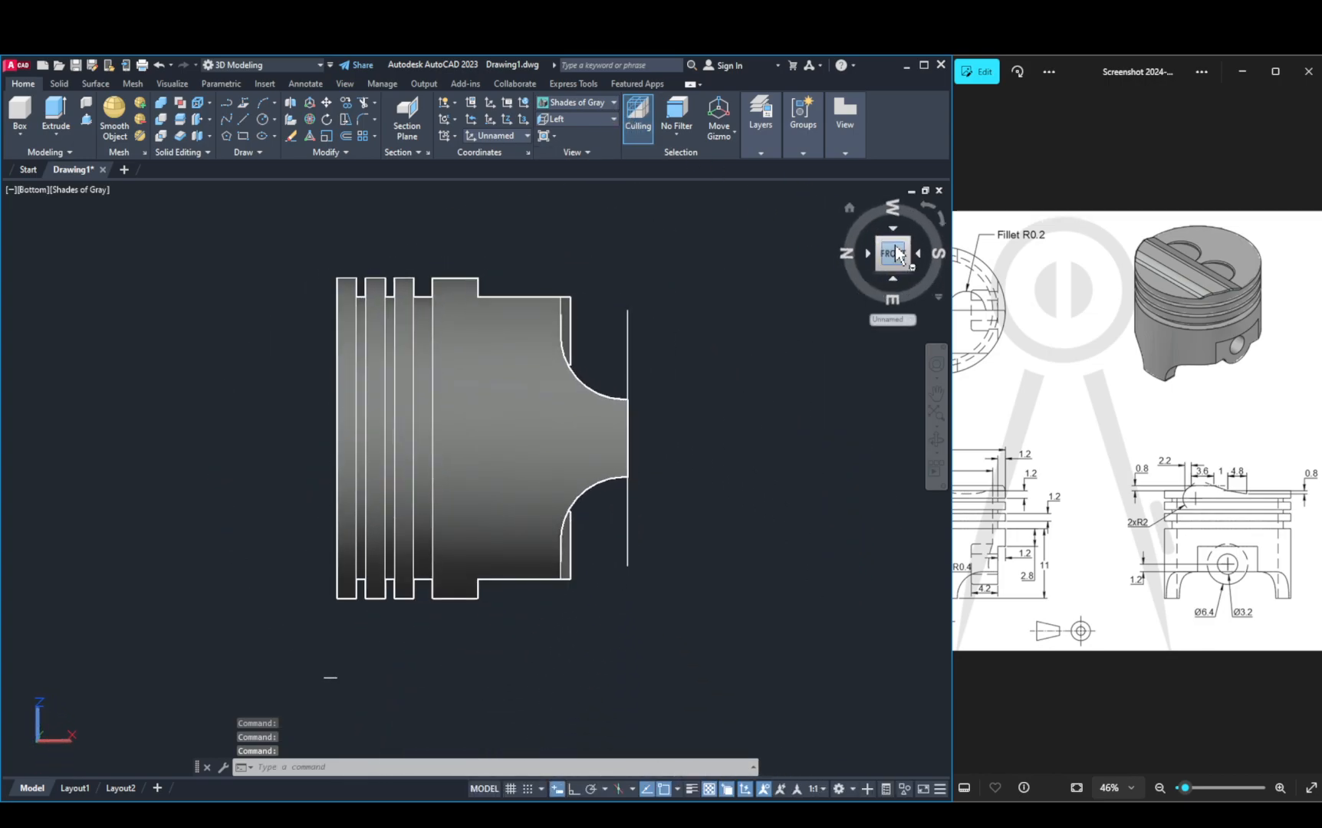
pyautogui.click(559, 118)
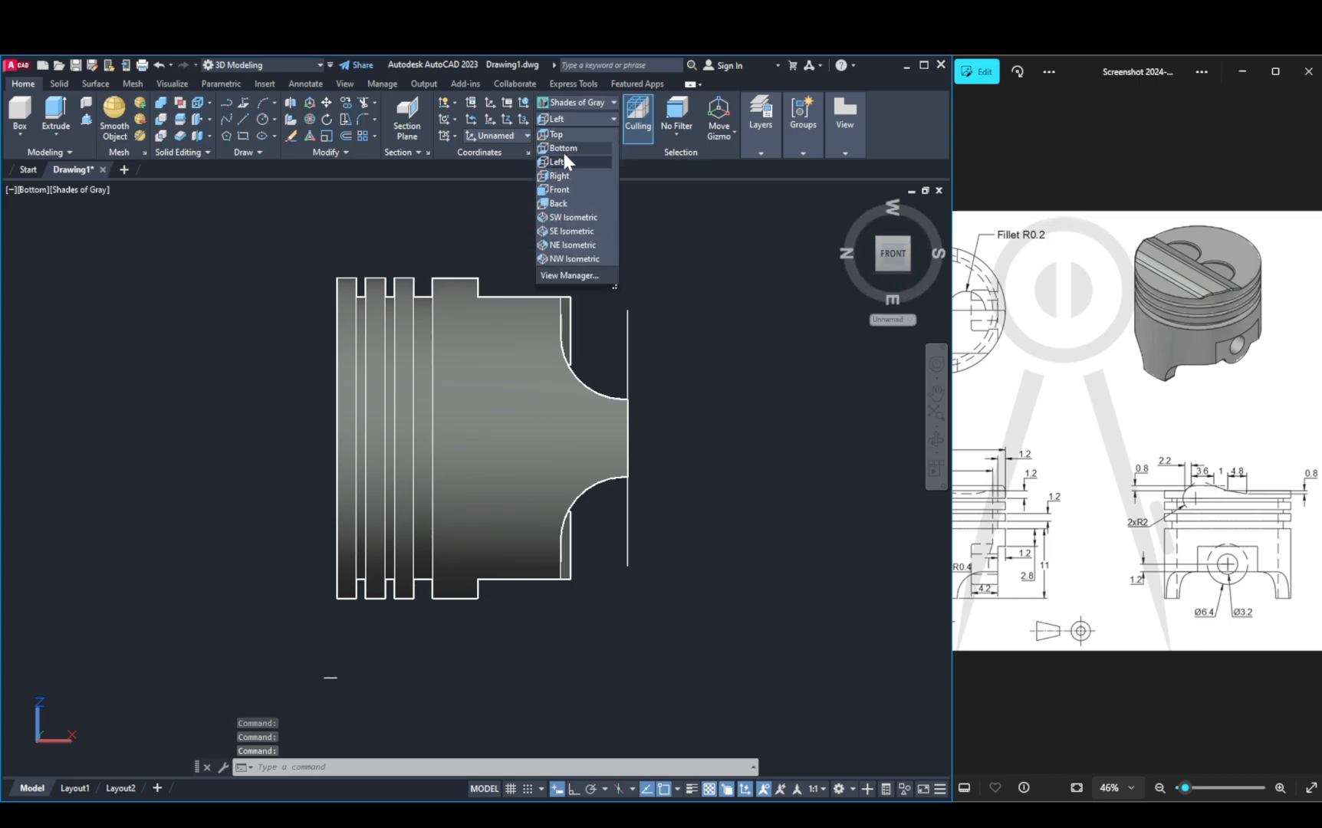
pyautogui.click(562, 163)
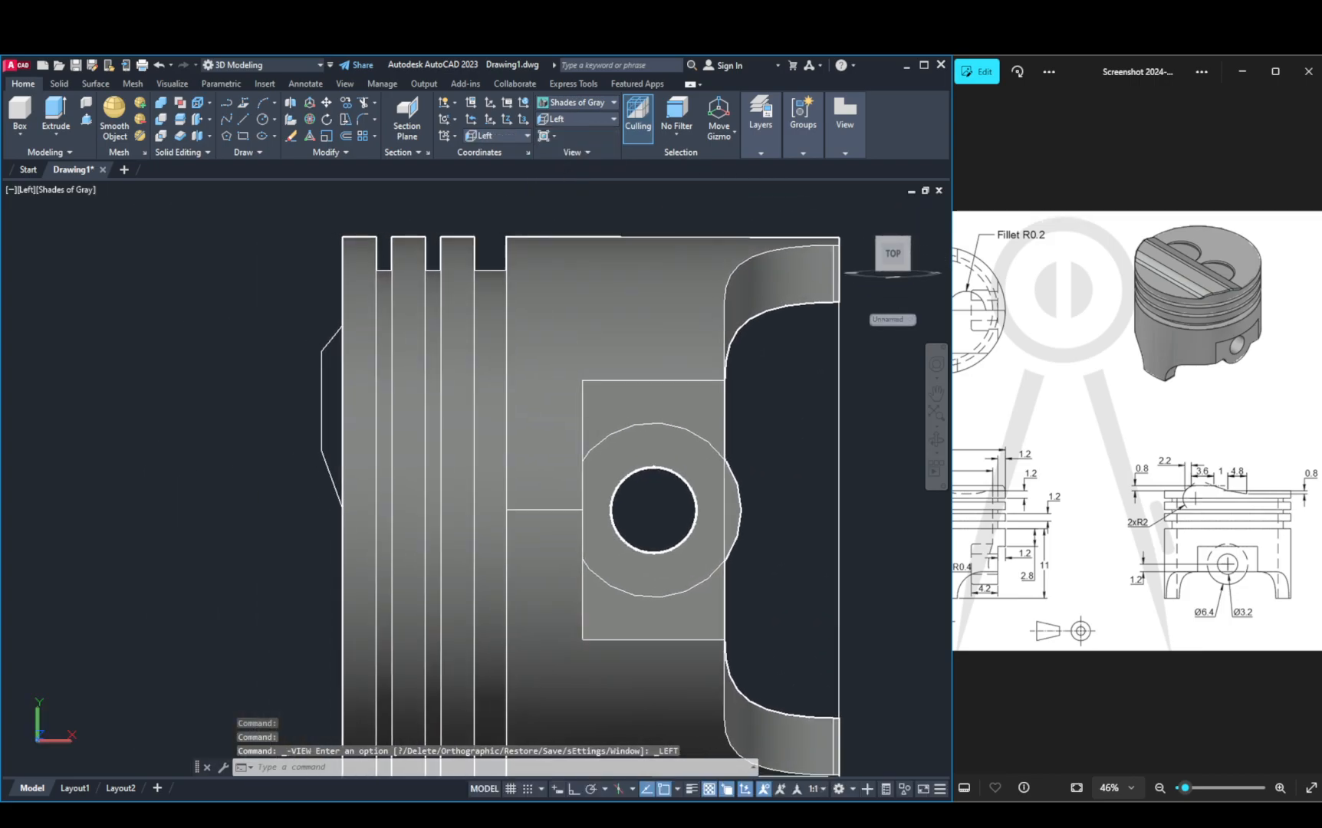
pyautogui.click(942, 217)
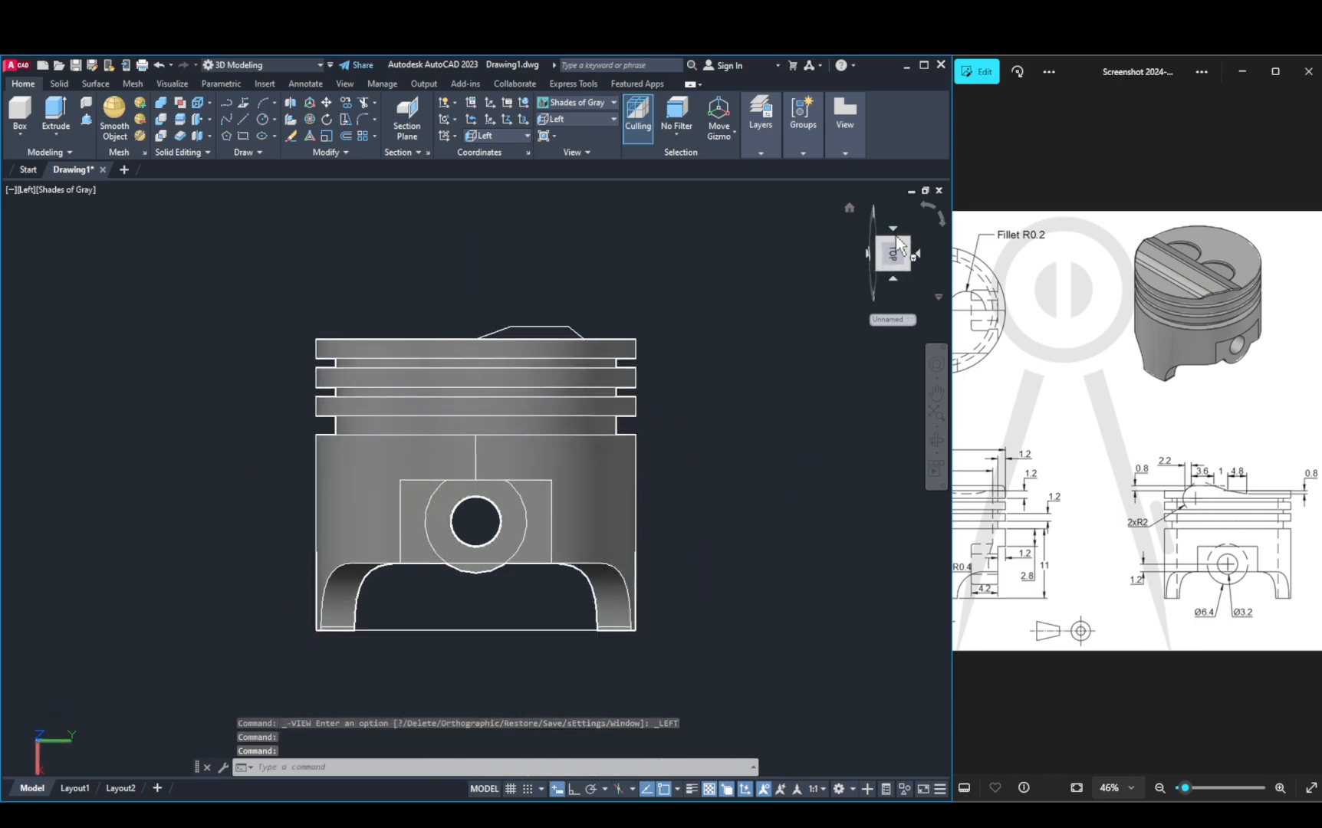
pyautogui.scroll(2, 775, 268)
pyautogui.moveTo(703, 301); pyautogui.dragTo(731, 307, button='middle')
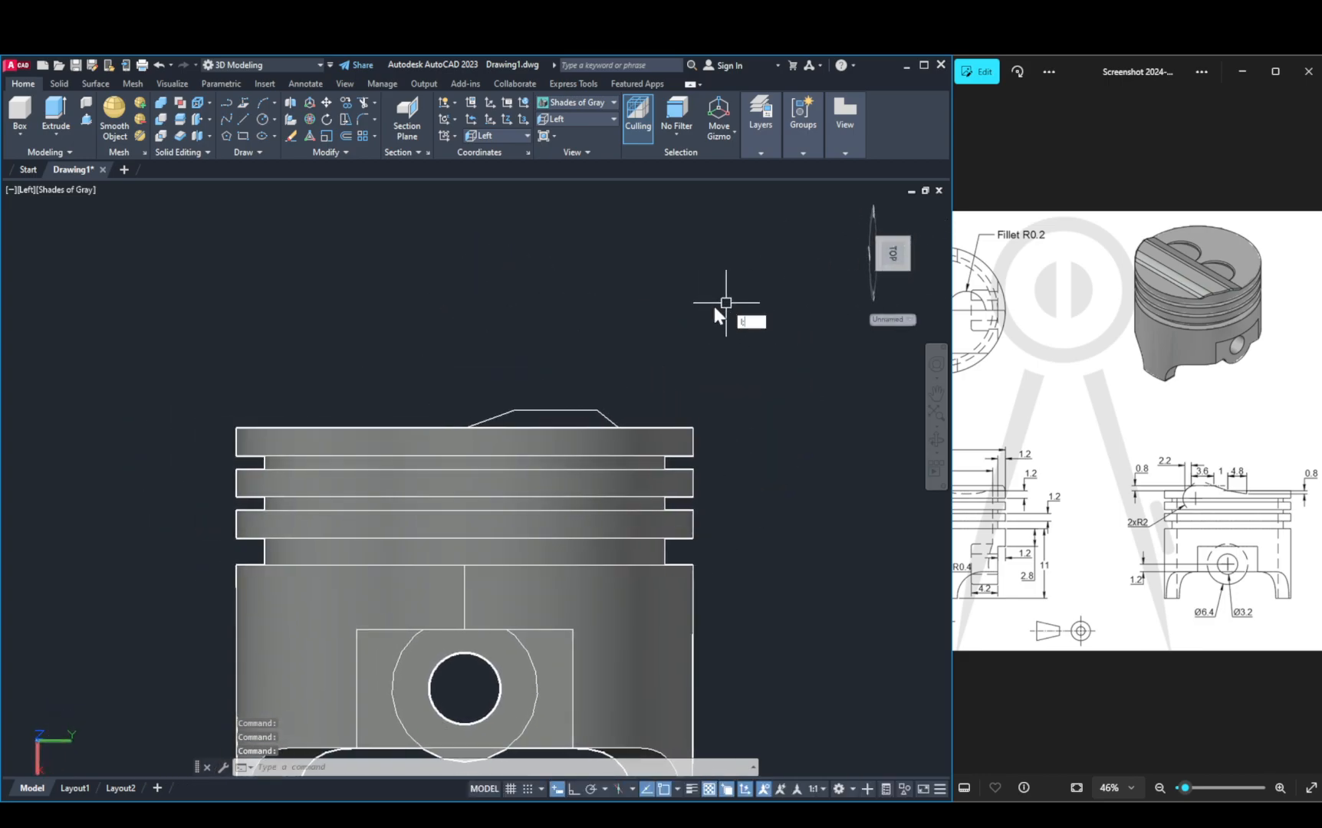
pyautogui.write(';')
pyautogui.press('Return')
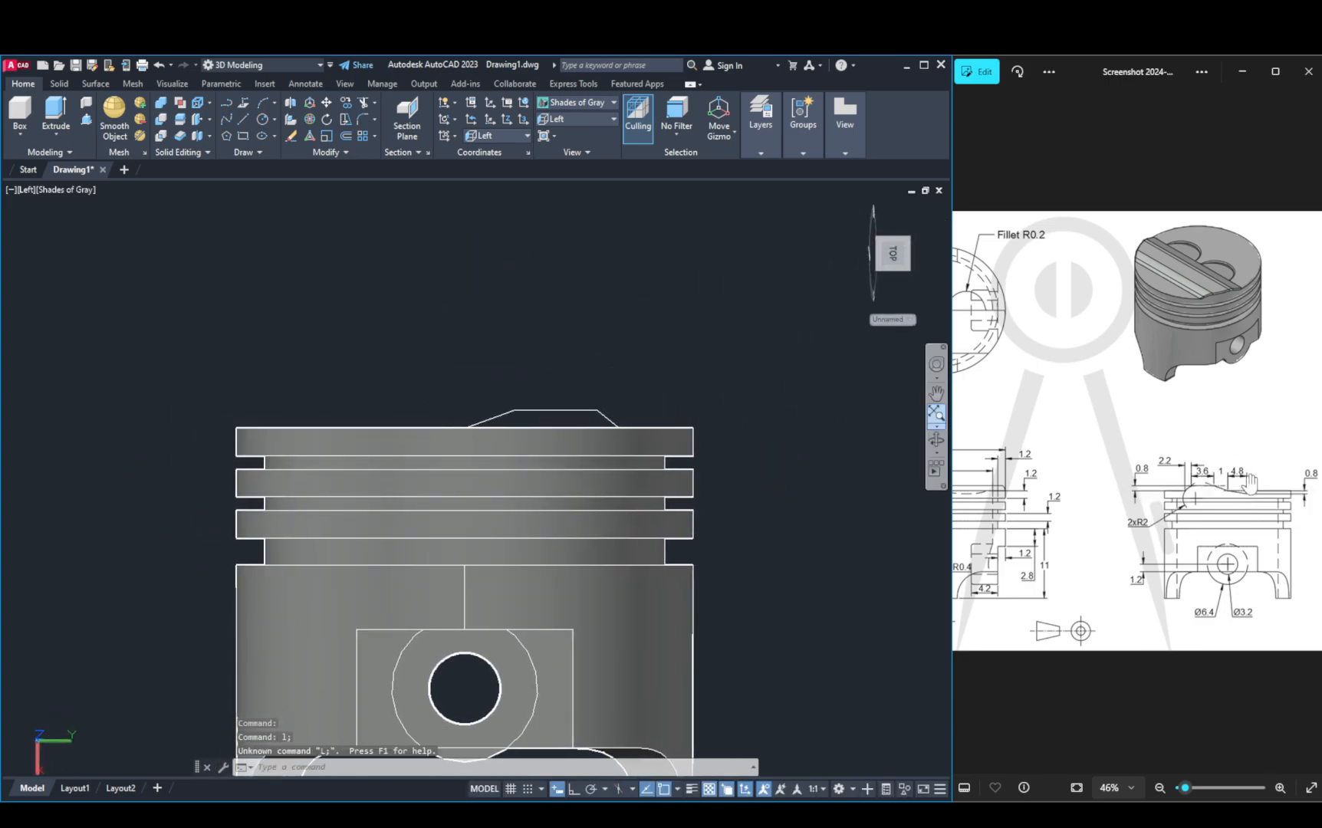
pyautogui.press('Escape')
pyautogui.press('Escape')
pyautogui.press('Escape')
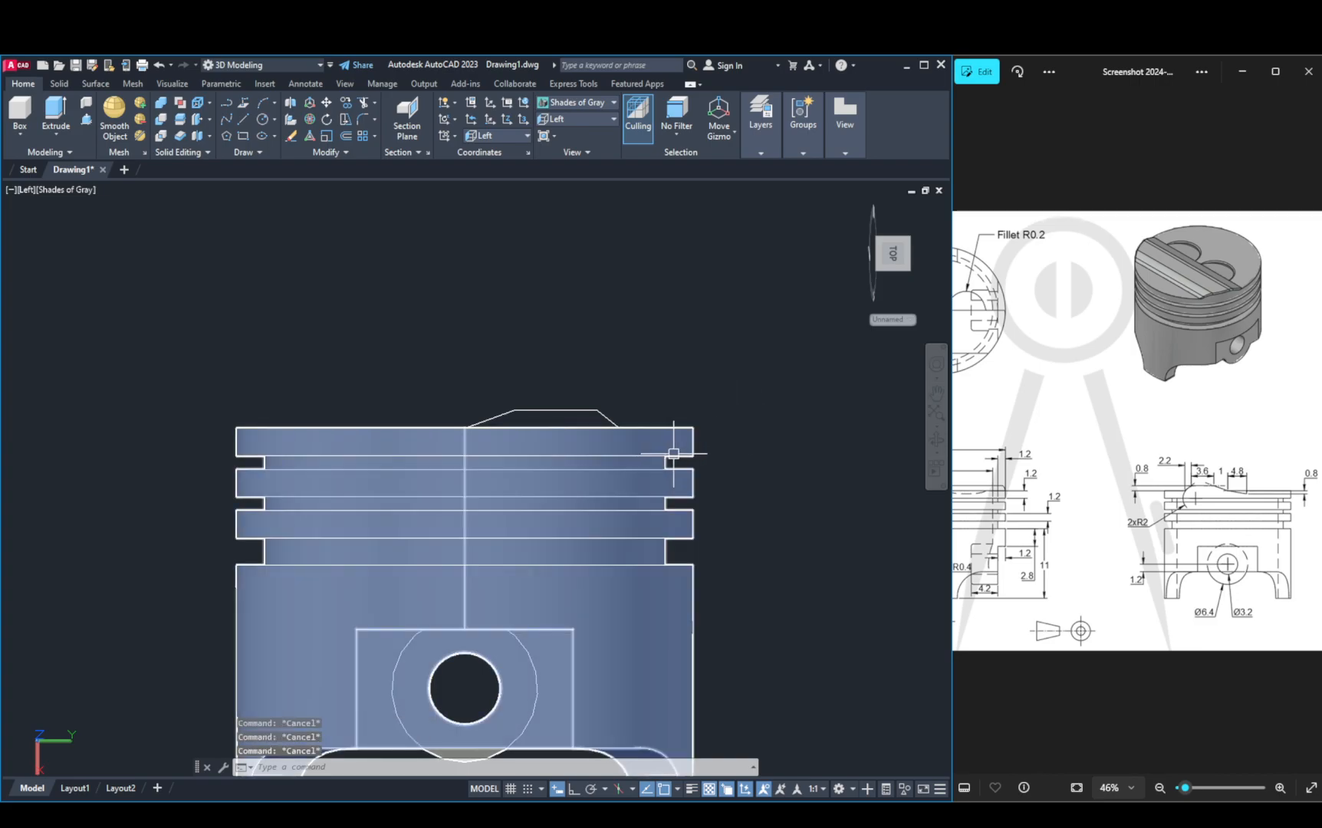
pyautogui.write('l')
pyautogui.press('Return')
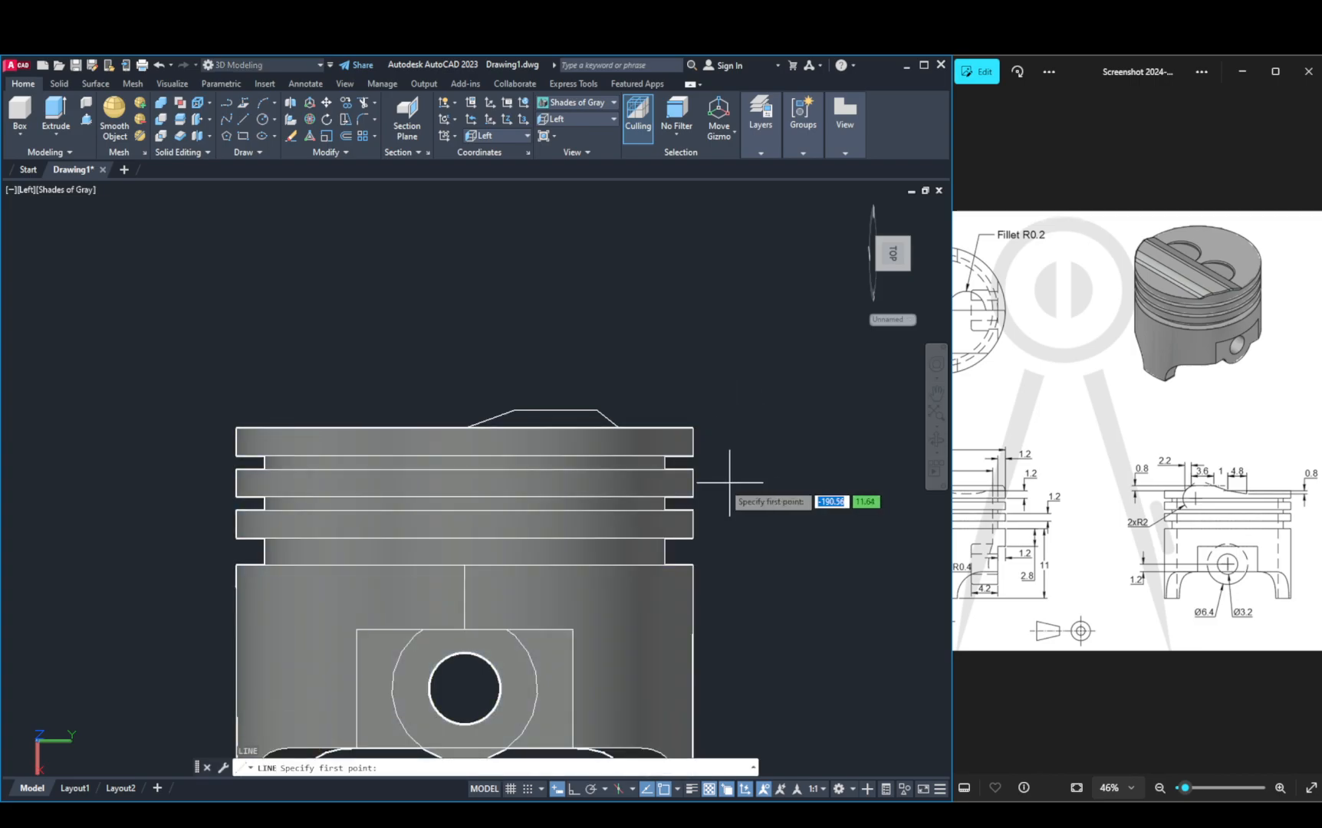
pyautogui.click(463, 427)
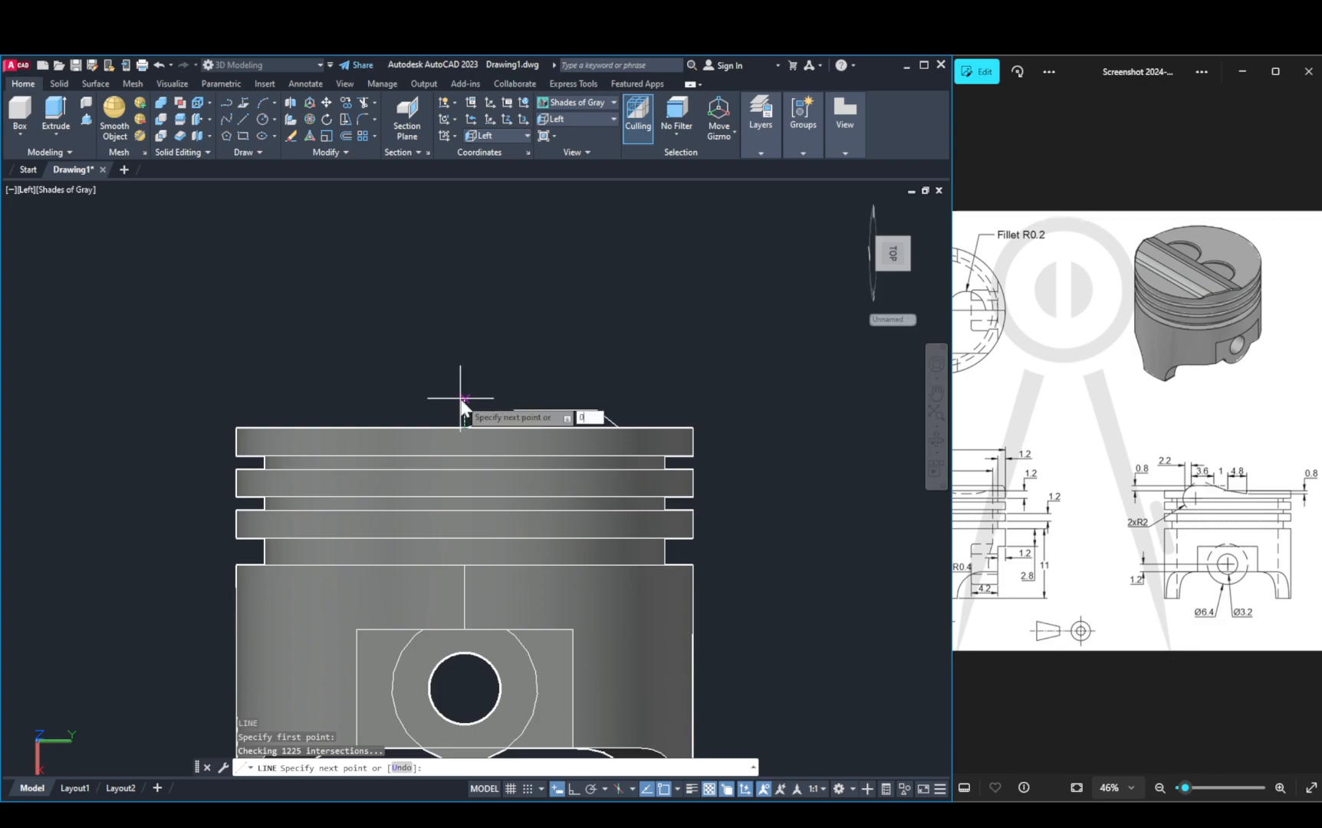
pyautogui.press('Escape')
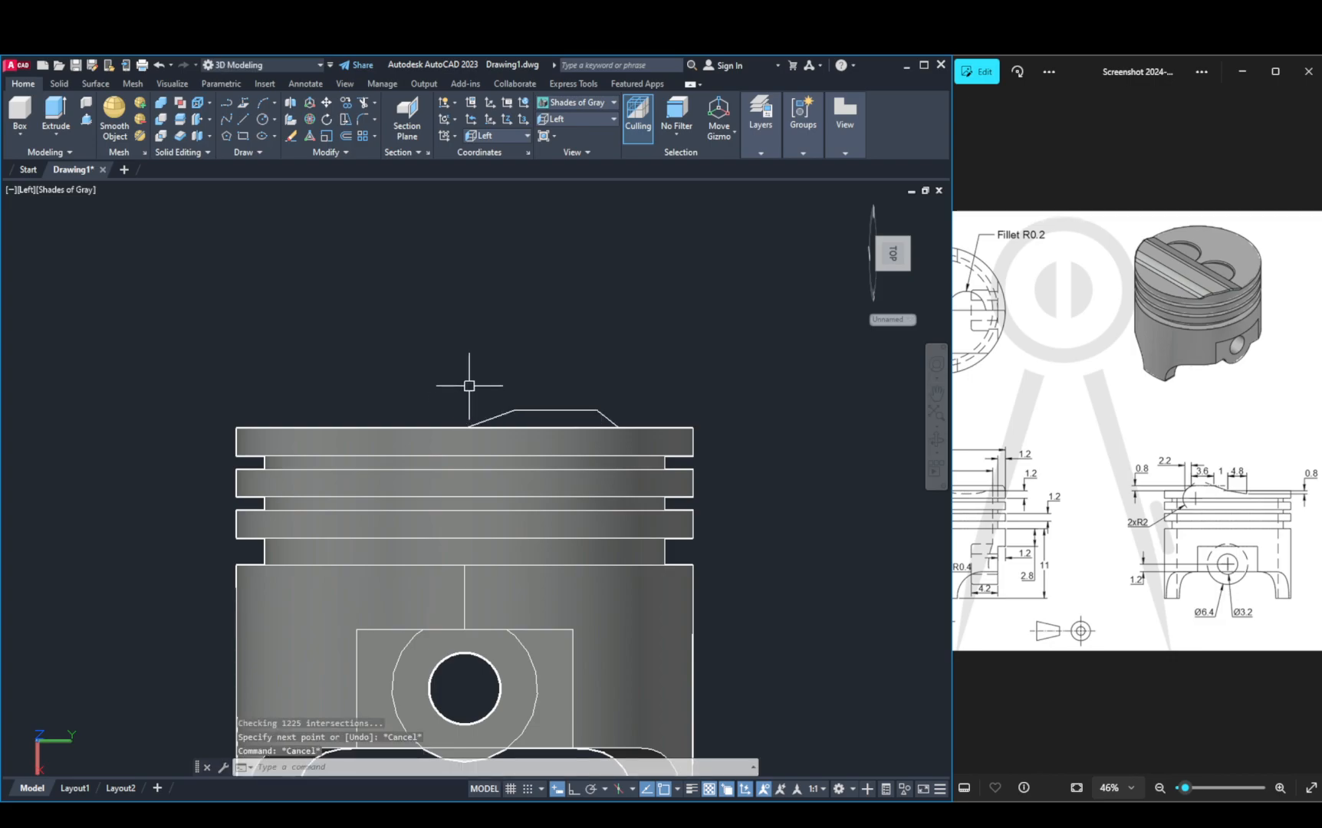
# Step: Turn Ortho on and draw a 0.8 mm vertical line in the empty space beside the piston's crown
pyautogui.moveTo(766, 533); pyautogui.dragTo(581, 509, button='middle')
pyautogui.write('l')
pyautogui.press('Return')
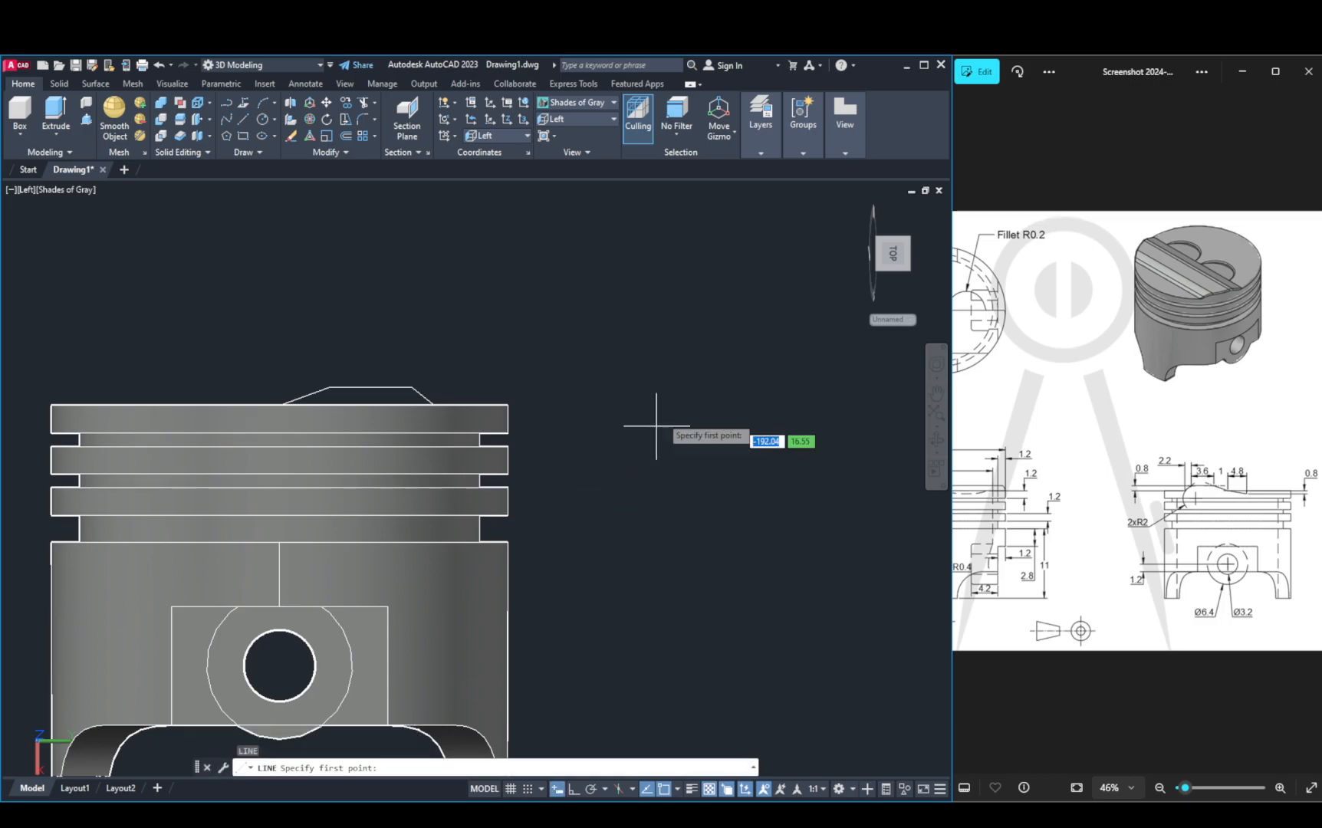
pyautogui.click(706, 400)
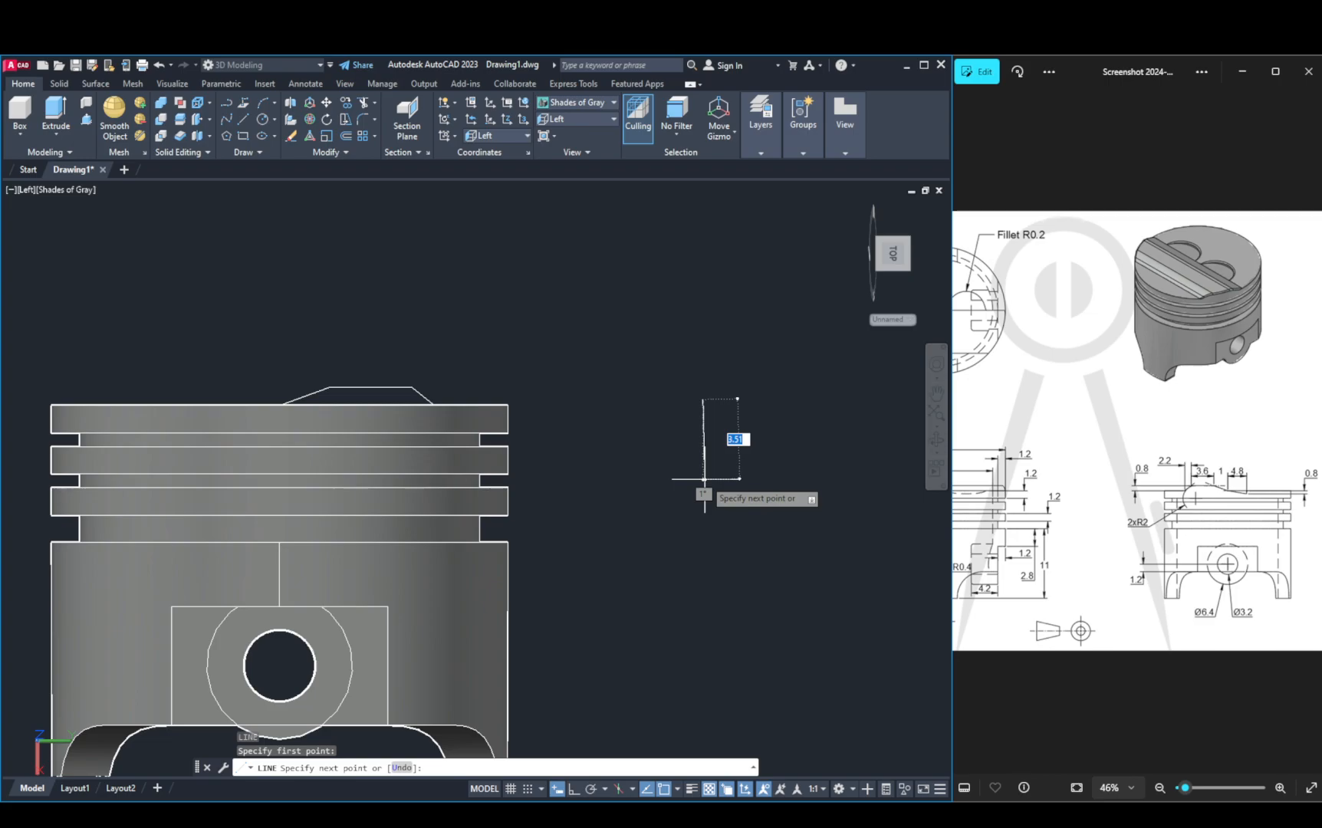
pyautogui.press('F8')
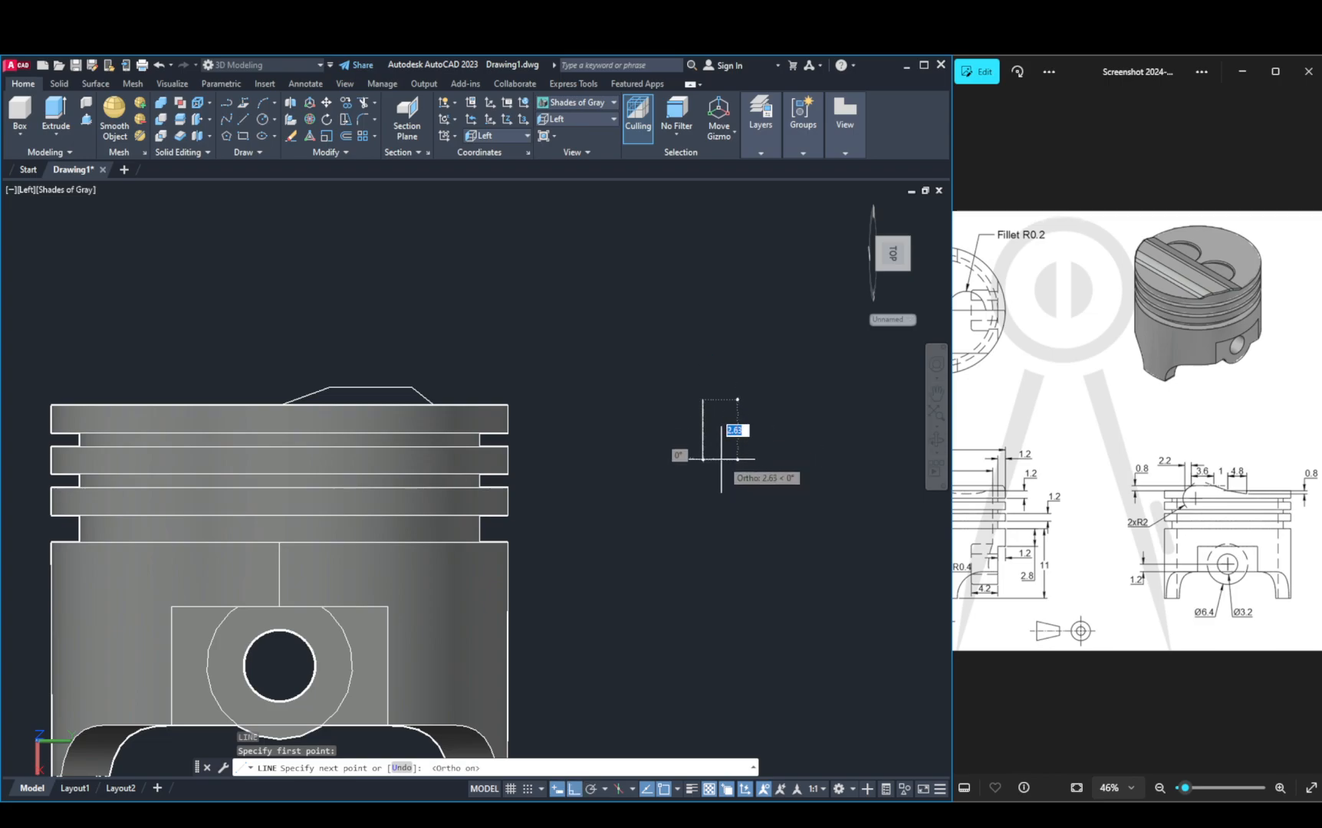
pyautogui.write('0.8')
pyautogui.press('Return')
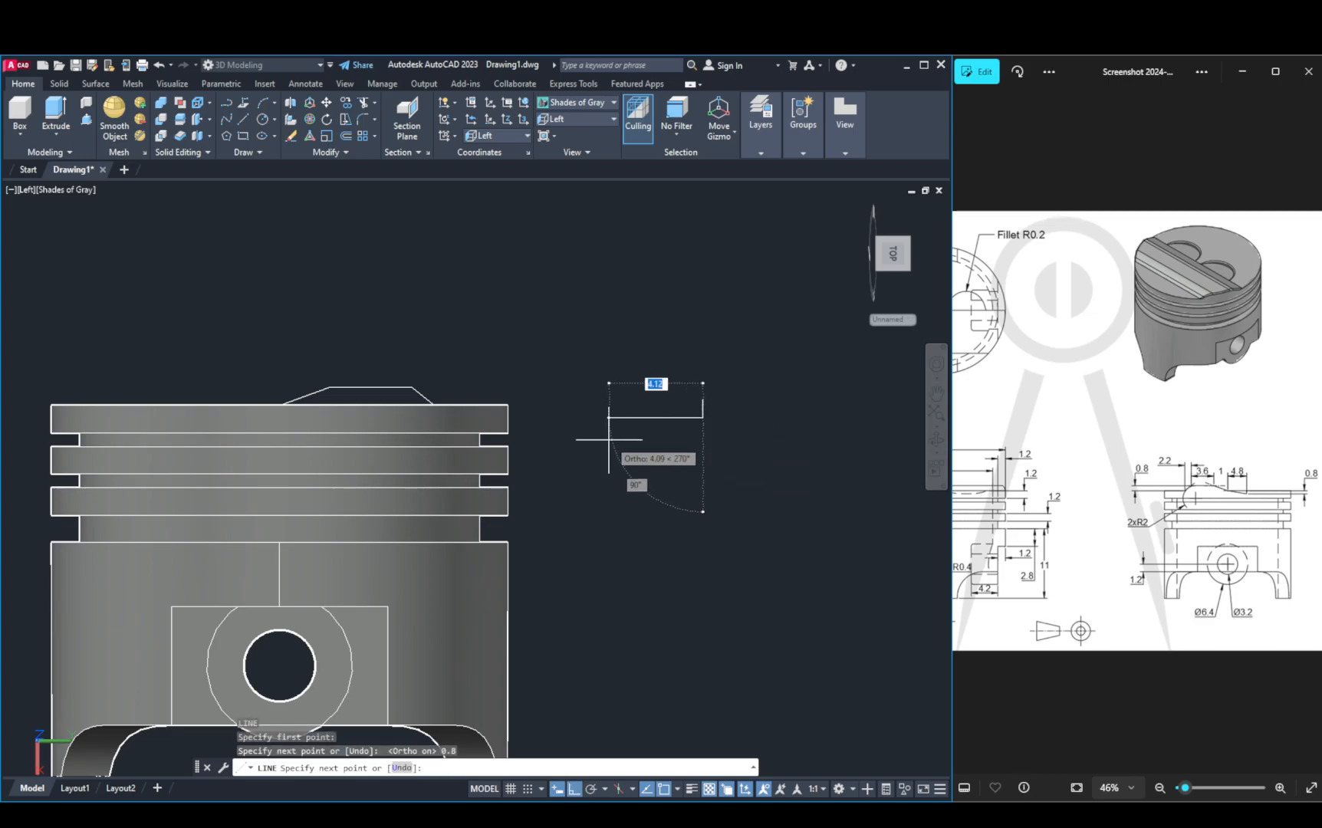
pyautogui.press('Escape')
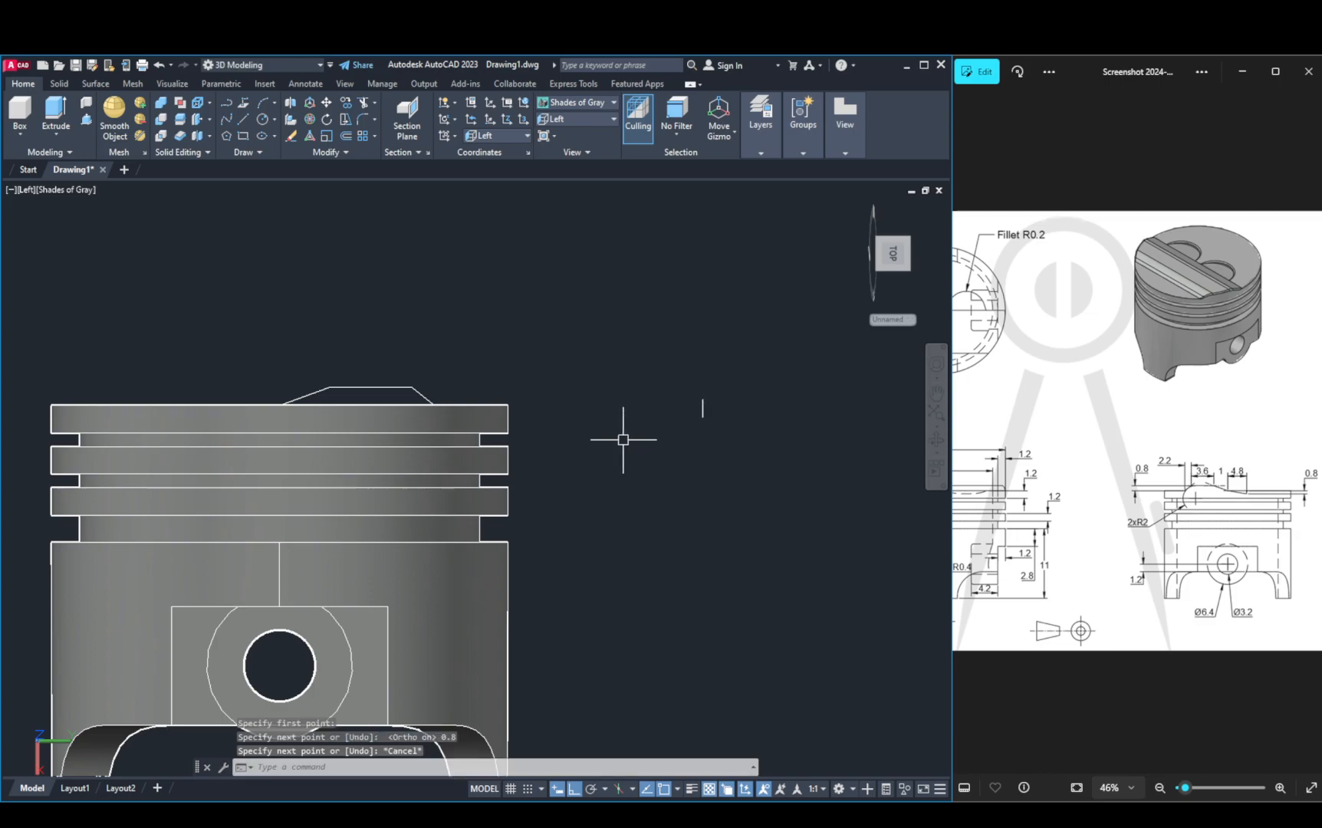
pyautogui.press('Escape')
# Step: Draw a 4.8 mm horizontal line from the upper end of the 0.8 mm line, away from the piston
pyautogui.press('Return')
pyautogui.click(697, 399)
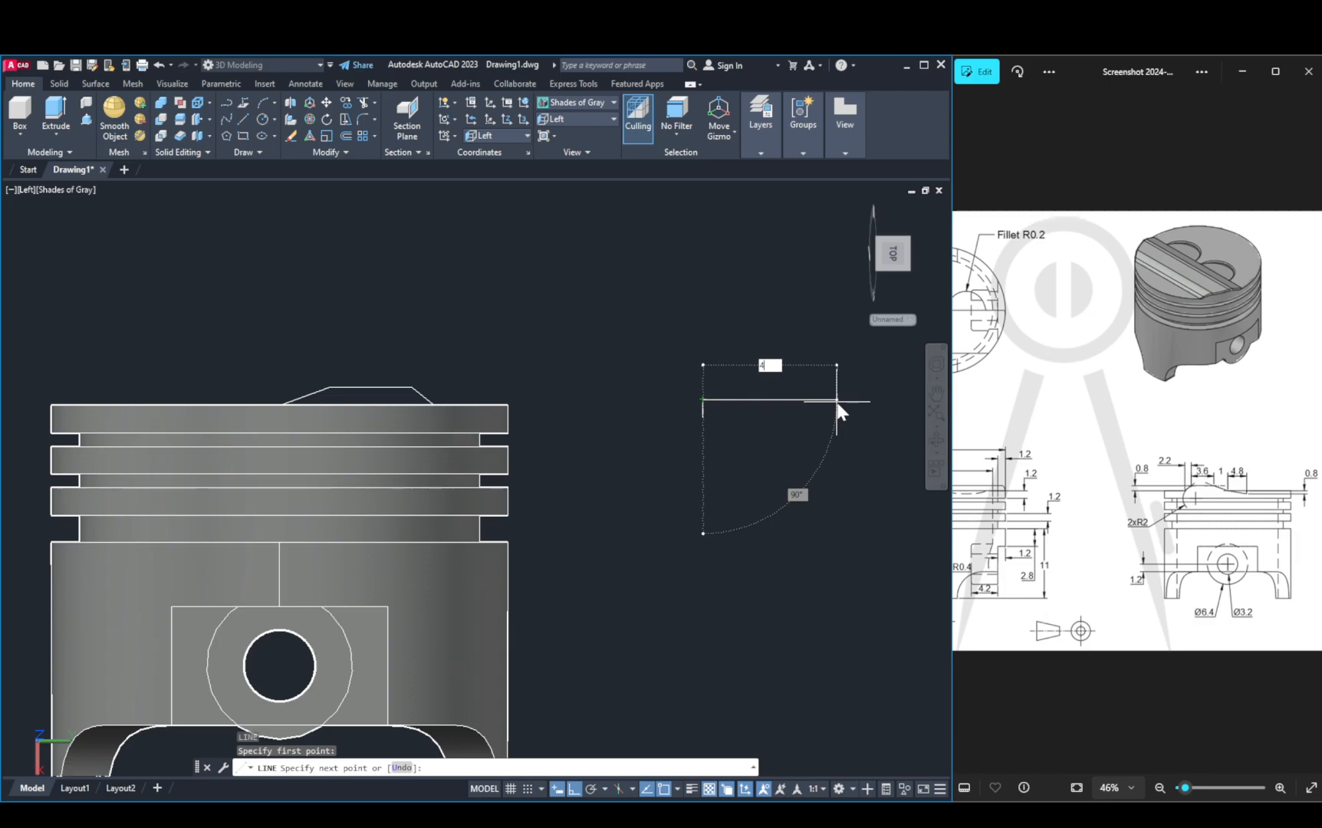
pyautogui.write('4.8')
pyautogui.press('Return')
pyautogui.press('Escape')
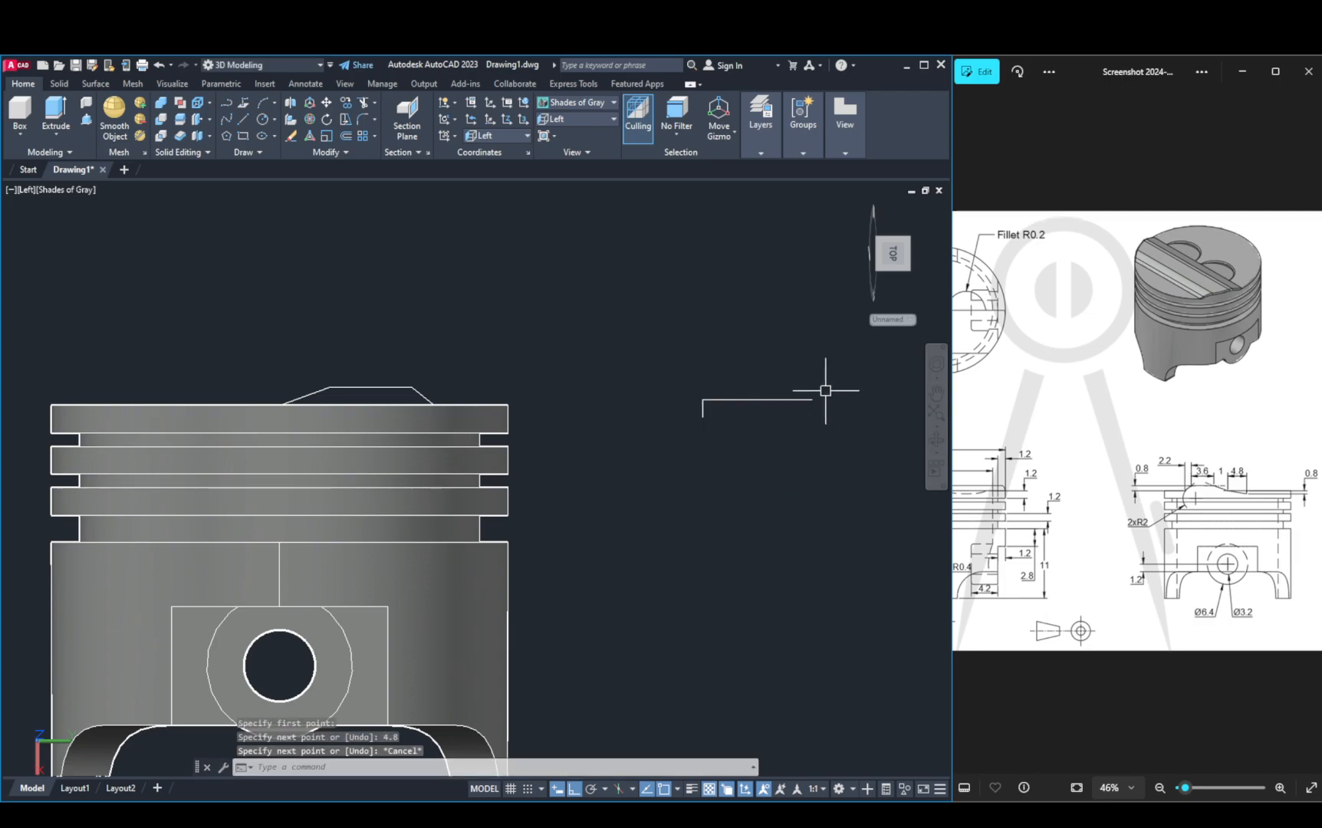
# Step: Draw a sloped line from the lower end of the short vertical line to the free end of the 4.8 line, closing the triangle
pyautogui.press('space')
pyautogui.click(702, 418)
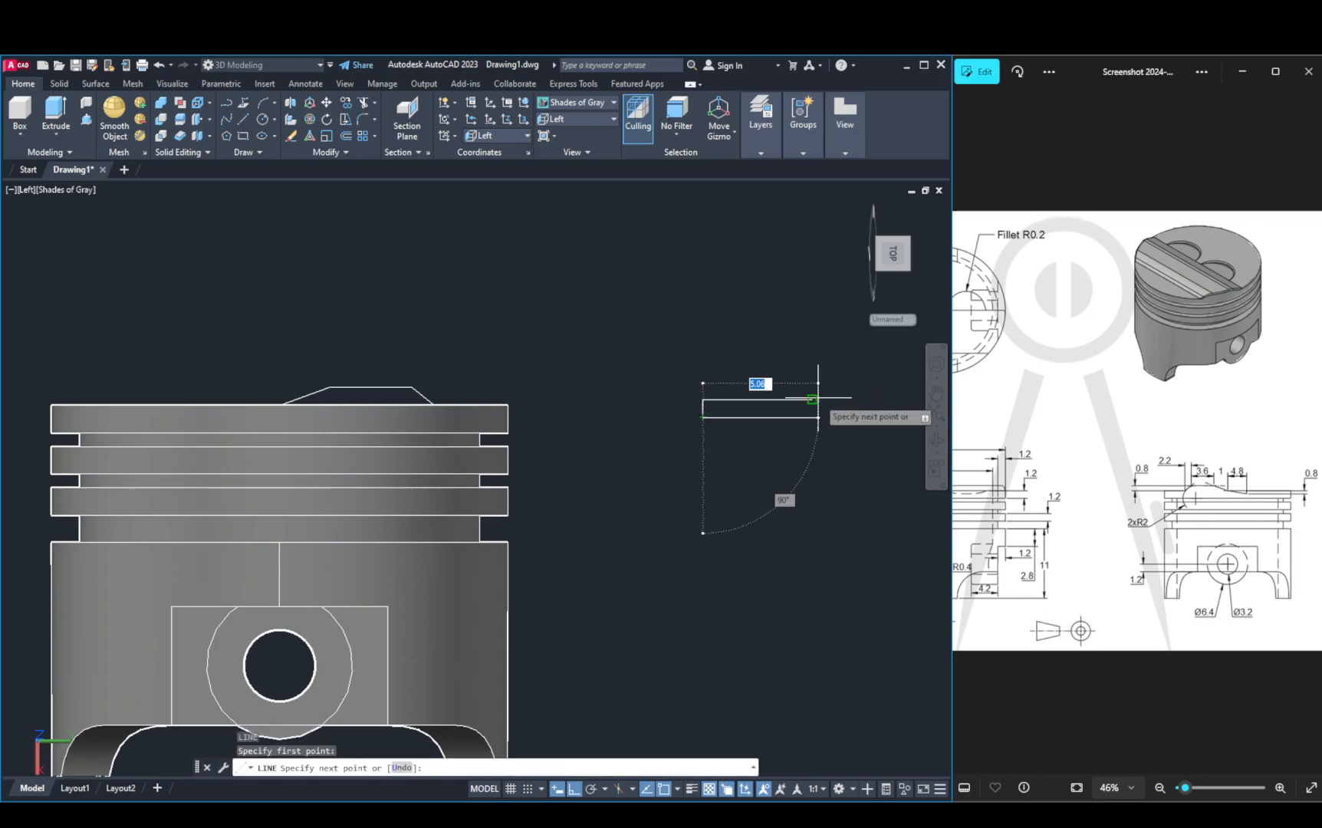
pyautogui.click(811, 400)
pyautogui.press('Escape')
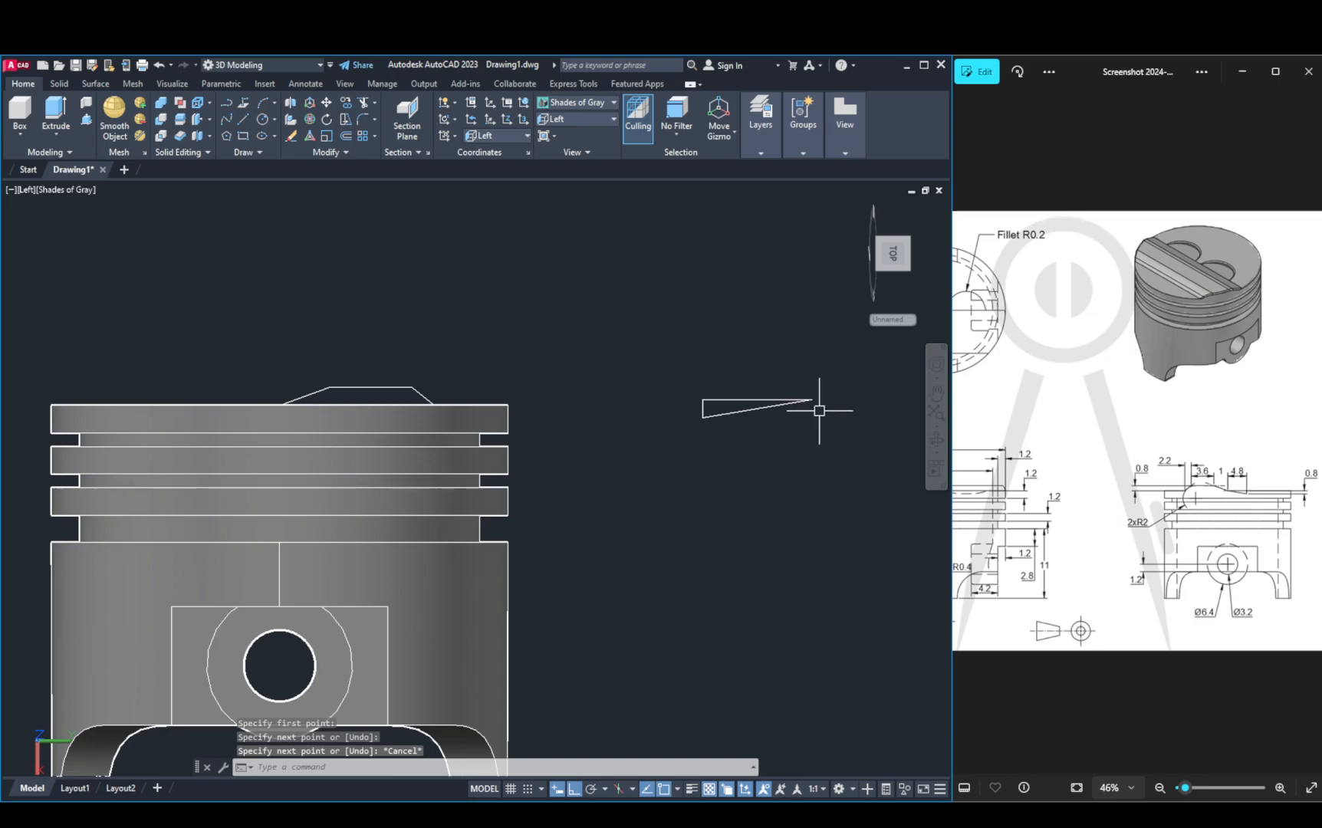
# Step: Join the triangle's three lines into a single polyline
pyautogui.write('j')
pyautogui.press('space')
pyautogui.click(815, 384)
pyautogui.click(655, 418)
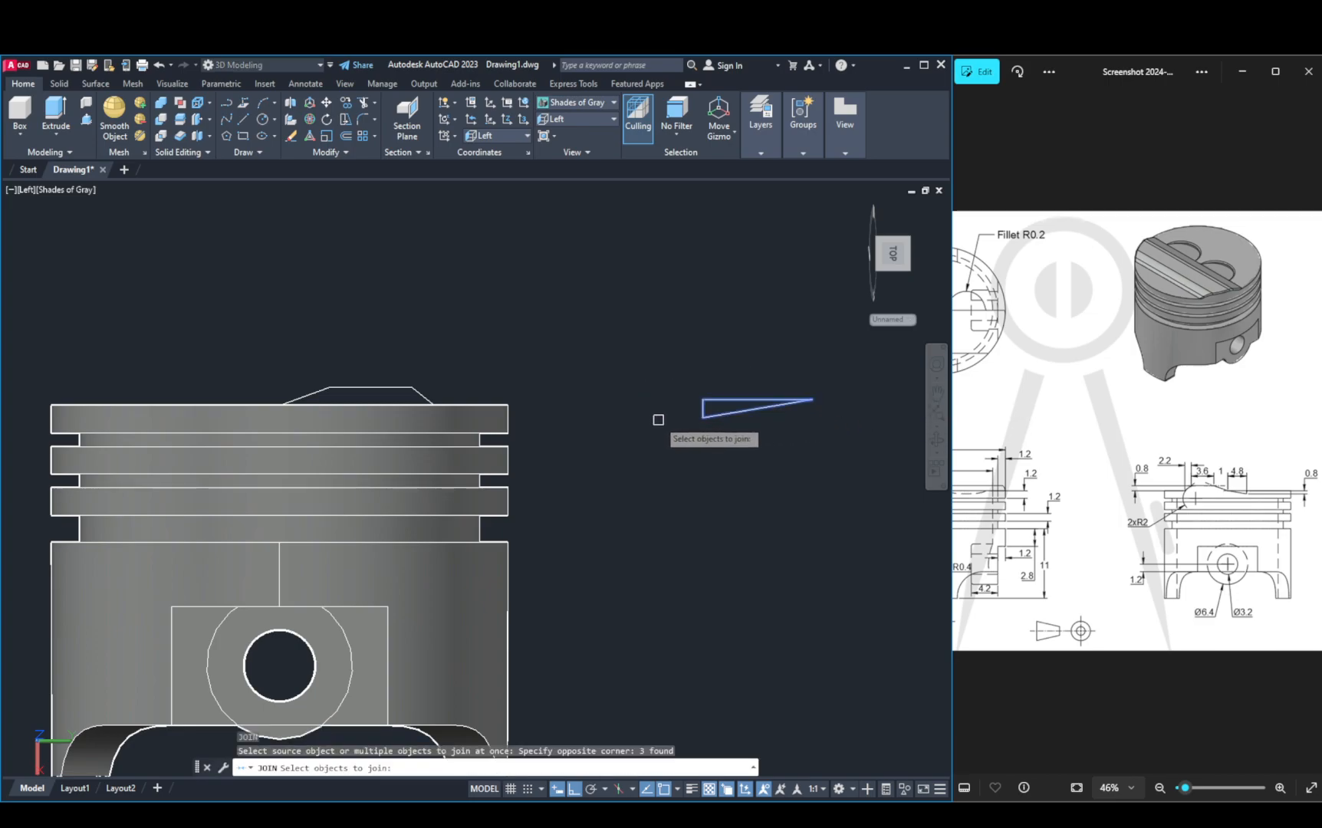
pyautogui.press('space')
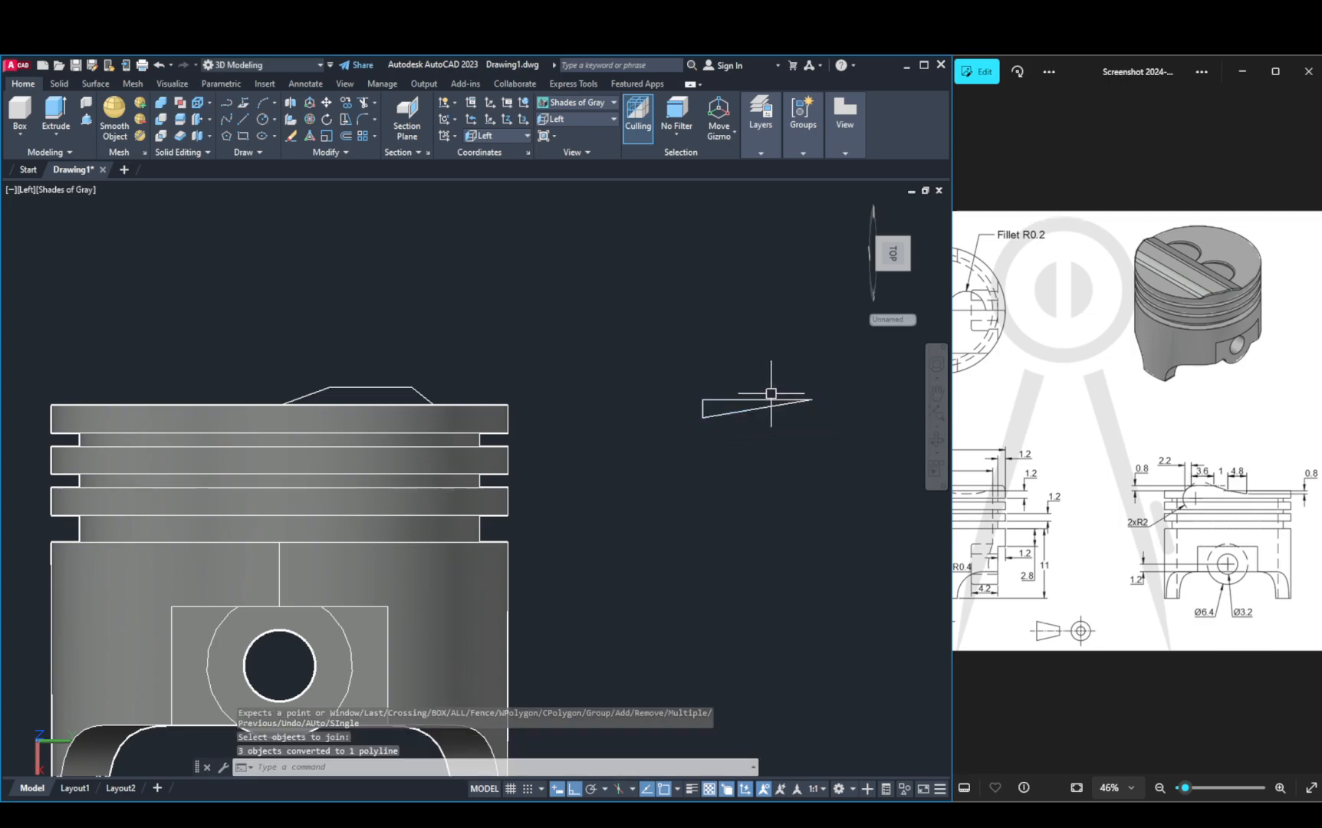
# Step: Move the triangle by its sharp tip onto the end of the raised crown profile at the piston's top edge
pyautogui.click(771, 395)
pyautogui.press('Escape')
pyautogui.press('Escape')
pyautogui.click(773, 401)
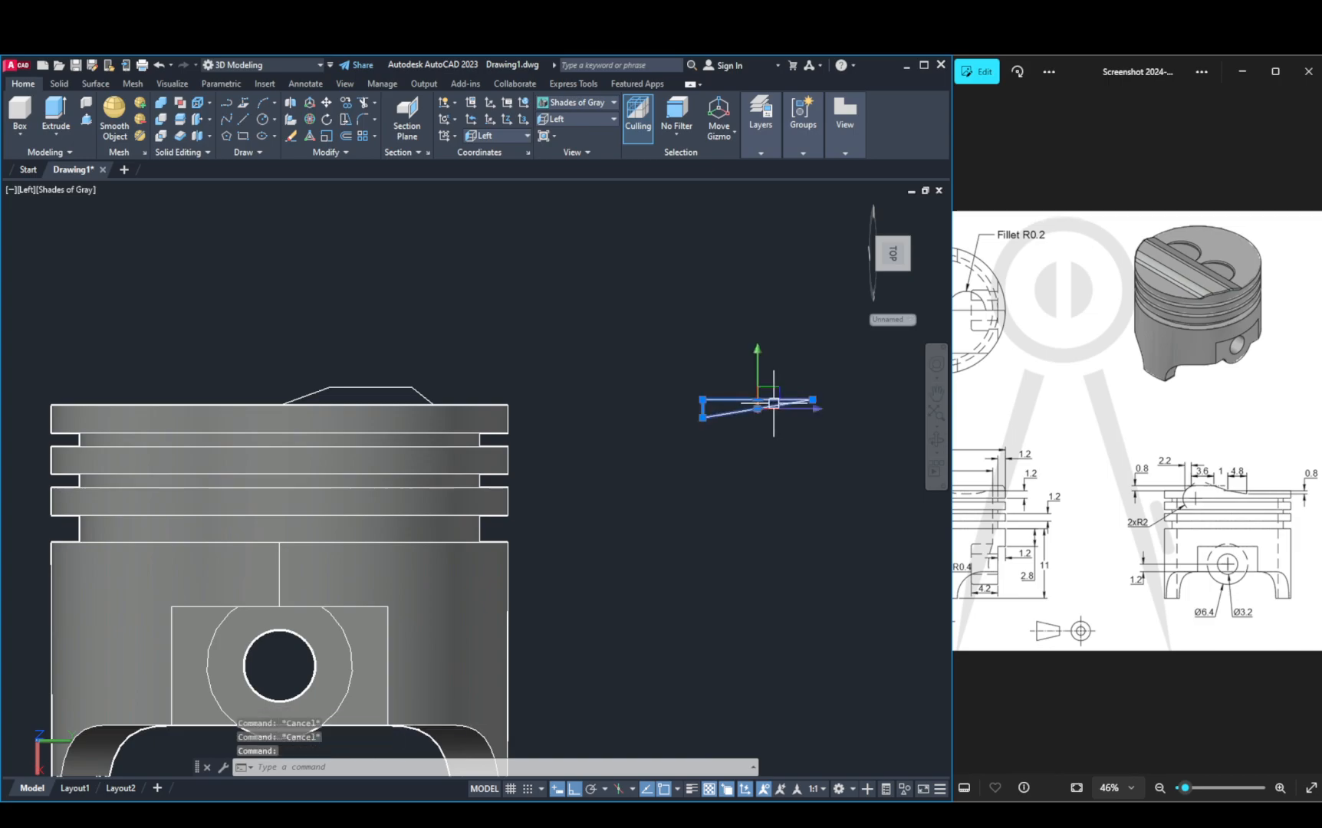
pyautogui.click(770, 400)
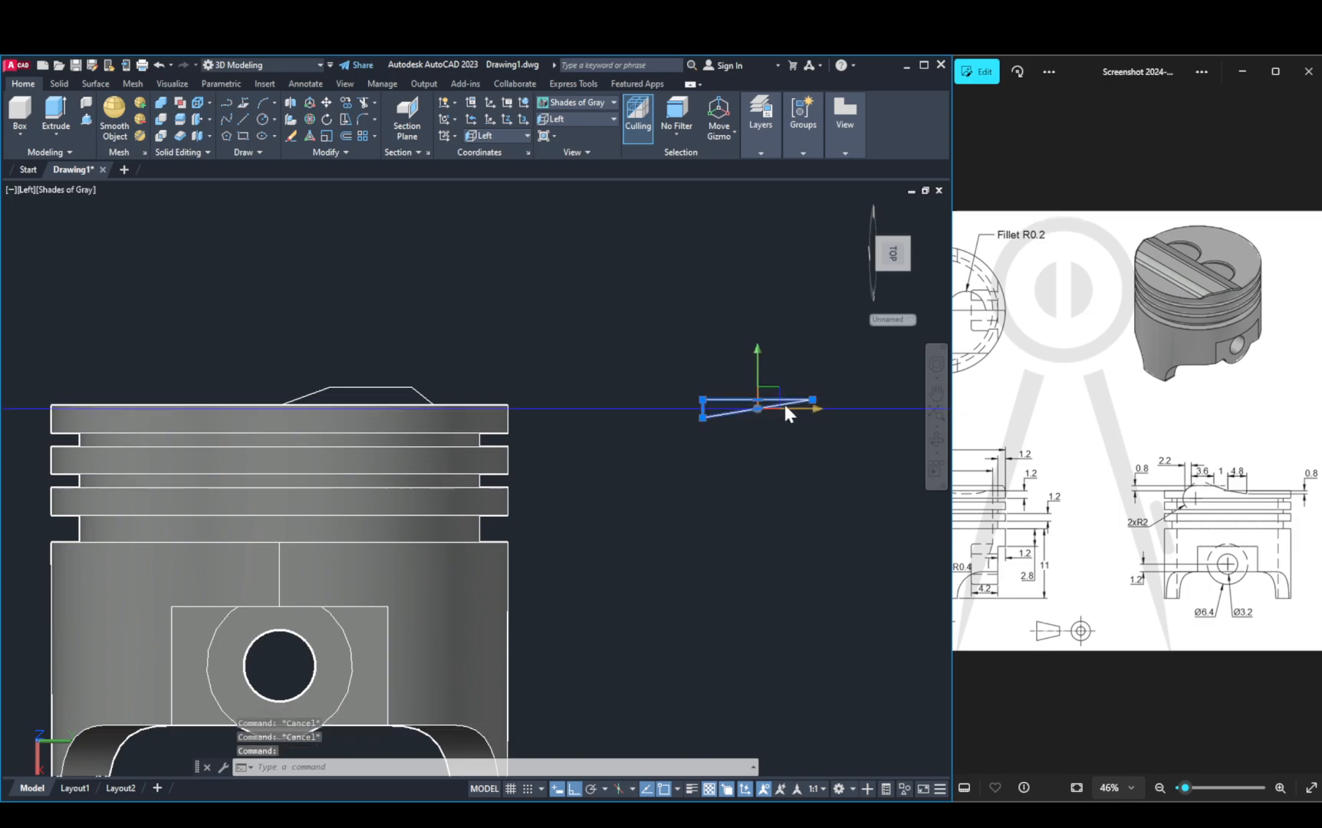
pyautogui.write('m')
pyautogui.press('space')
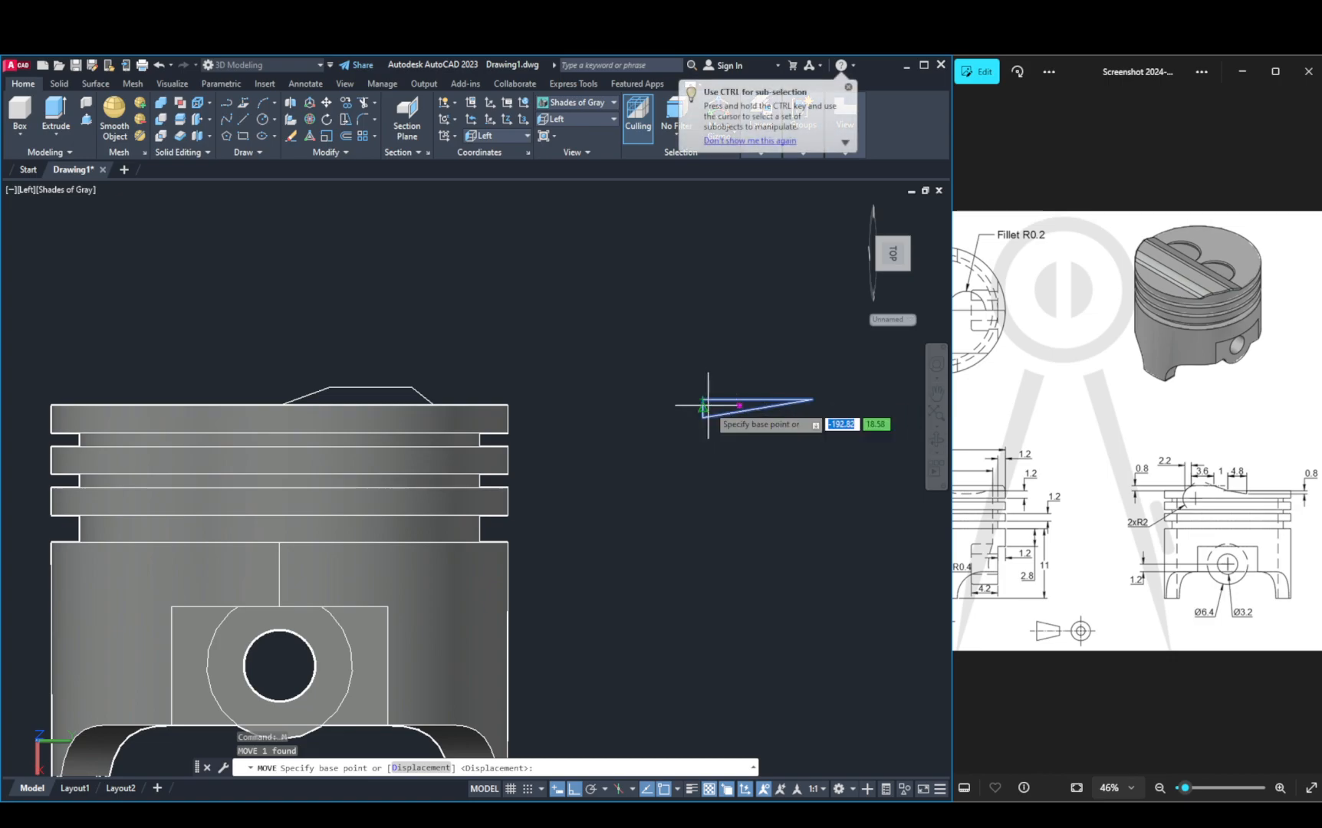
pyautogui.click(813, 399)
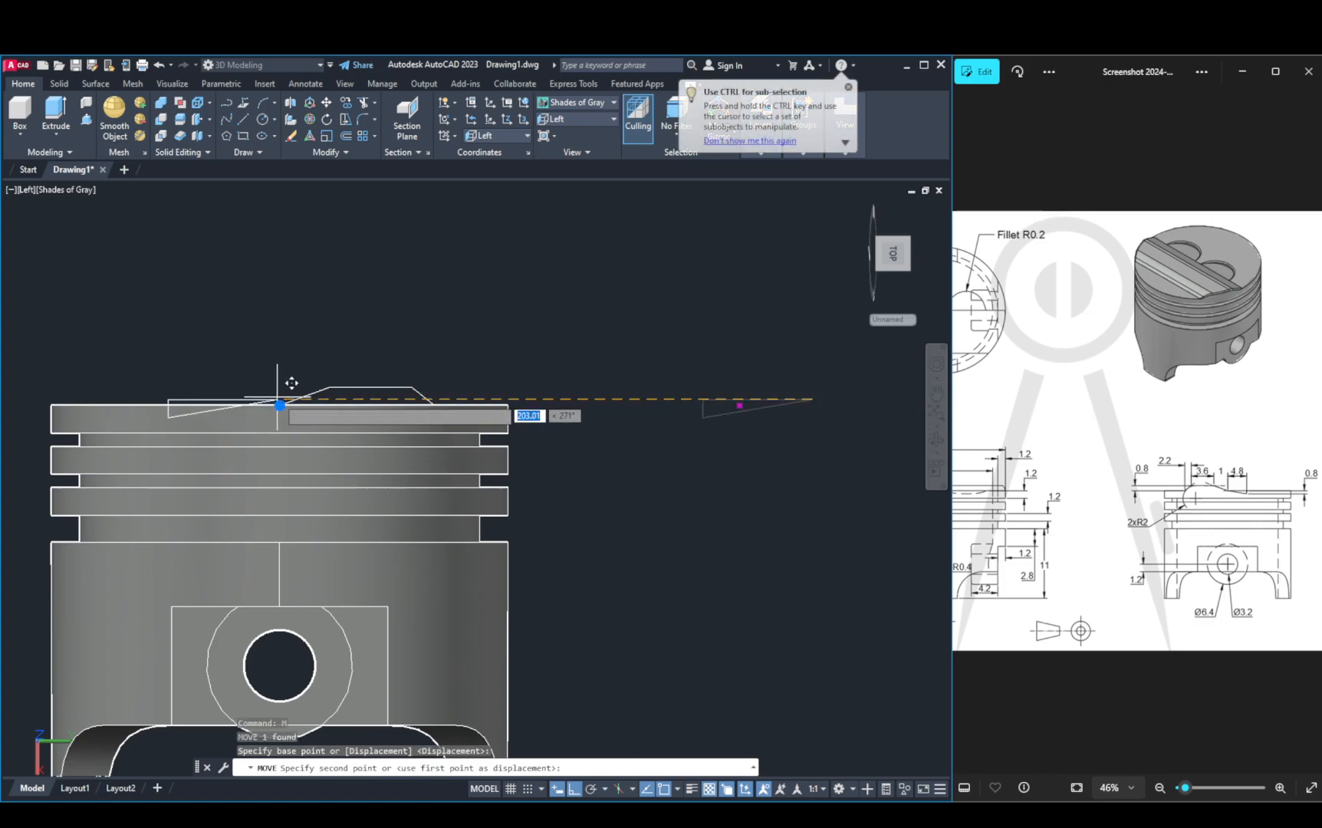
pyautogui.press('Escape')
pyautogui.keyDown('shift'); pyautogui.moveTo(296, 360); pyautogui.dragTo(407, 353, button='middle'); pyautogui.keyUp('shift')
pyautogui.scroll(-6, 463, 389)
pyautogui.keyDown('shift'); pyautogui.moveTo(463, 389); pyautogui.dragTo(560, 282, button='middle'); pyautogui.keyUp('shift')
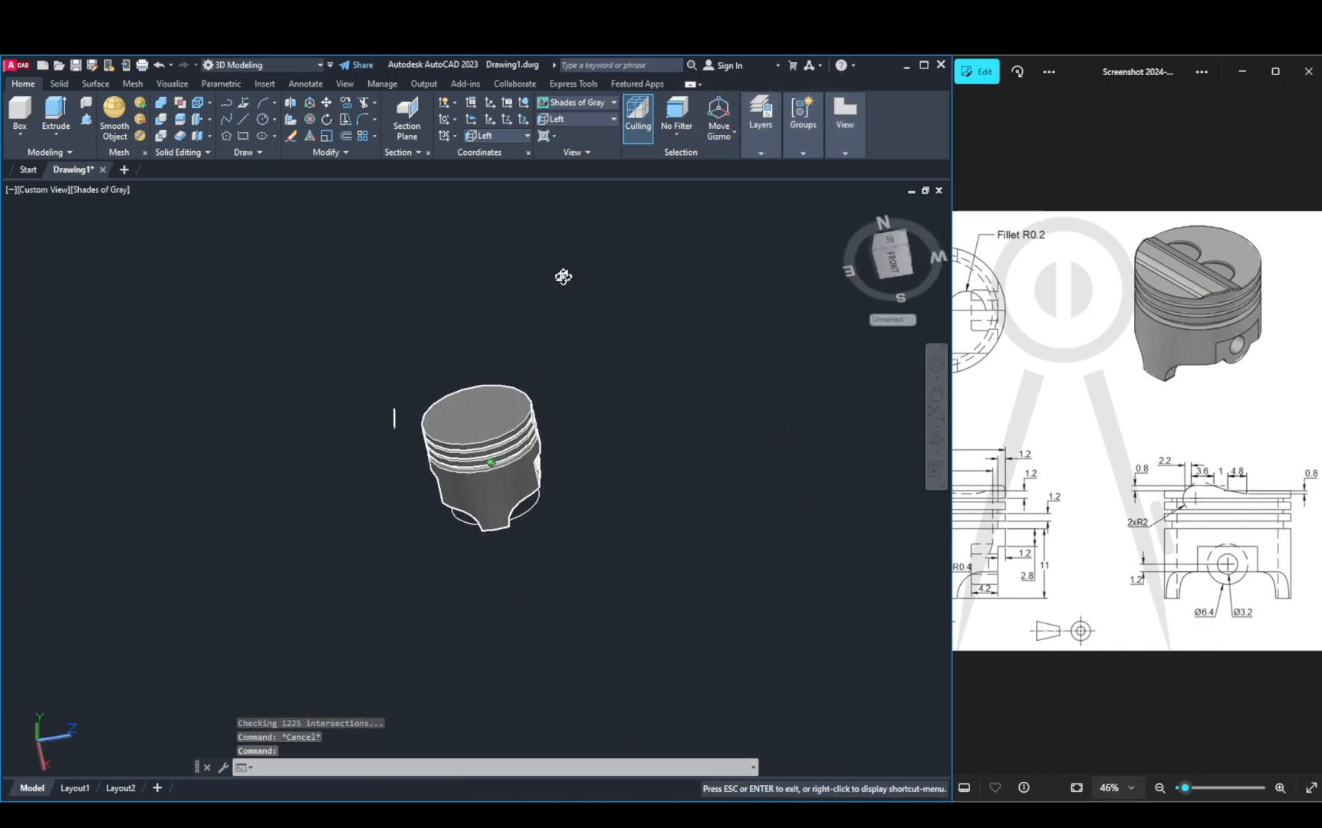
pyautogui.scroll(5, 517, 411)
pyautogui.scroll(2, 517, 411)
pyautogui.click(584, 404)
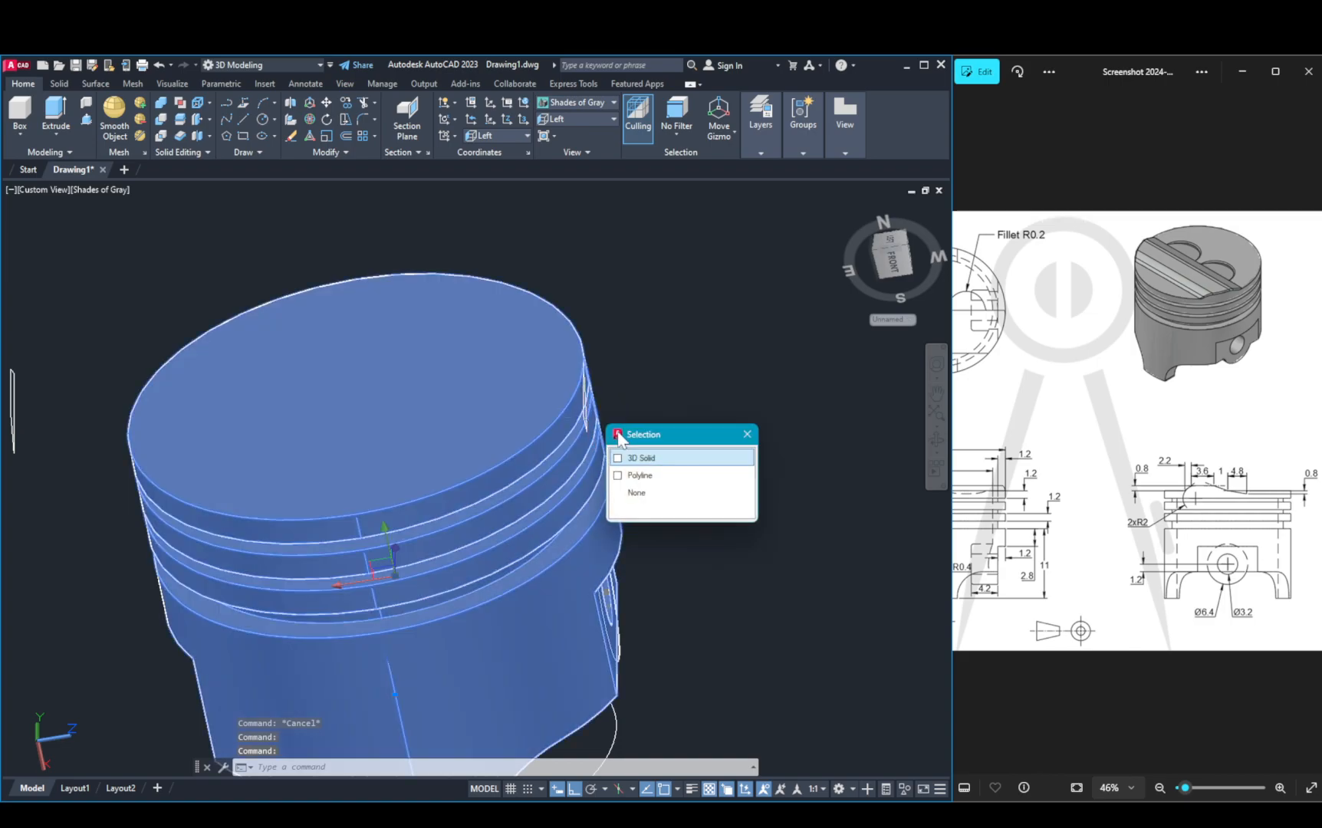
pyautogui.click(639, 478)
pyautogui.click(585, 389)
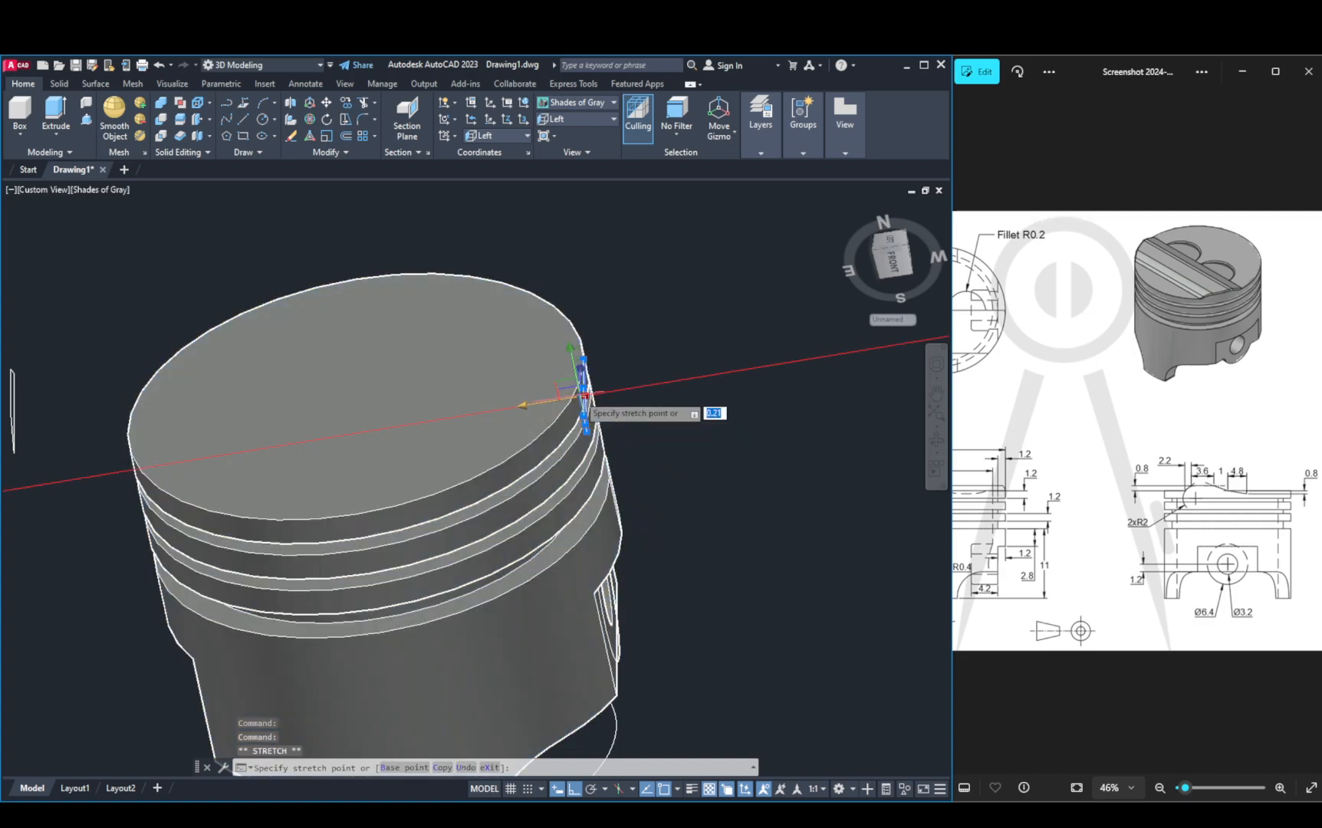
pyautogui.scroll(3, 295, 463)
pyautogui.scroll(-2, 386, 472)
pyautogui.scroll(2, 366, 466)
pyautogui.press('Escape')
pyautogui.press('Escape')
pyautogui.press('Escape')
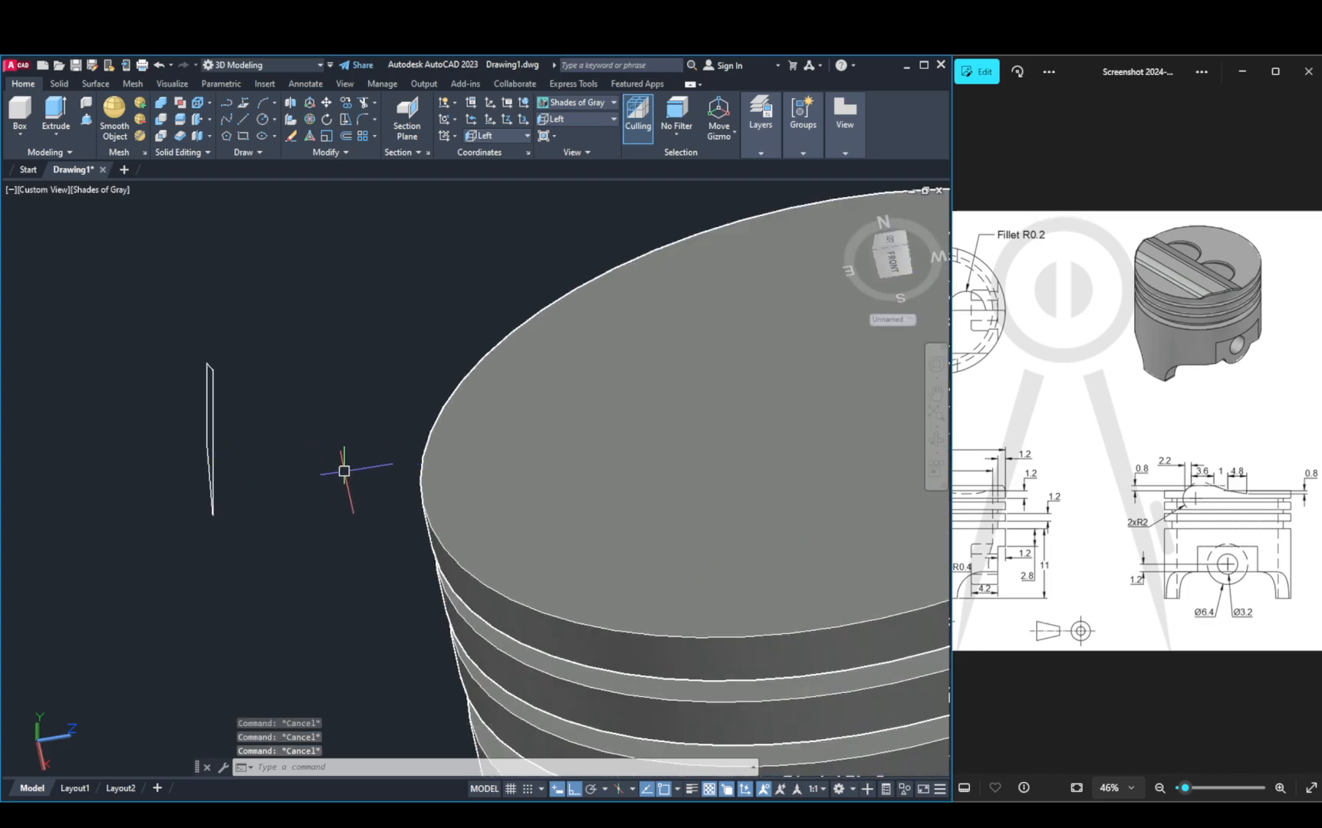
# Step: Copy the triangle from the piston's side across to the end of the raised crown profile standing beside the piston
pyautogui.scroll(-3, 407, 470)
pyautogui.keyDown('shift'); pyautogui.moveTo(407, 470); pyautogui.dragTo(742, 490, button='middle'); pyautogui.keyUp('shift')
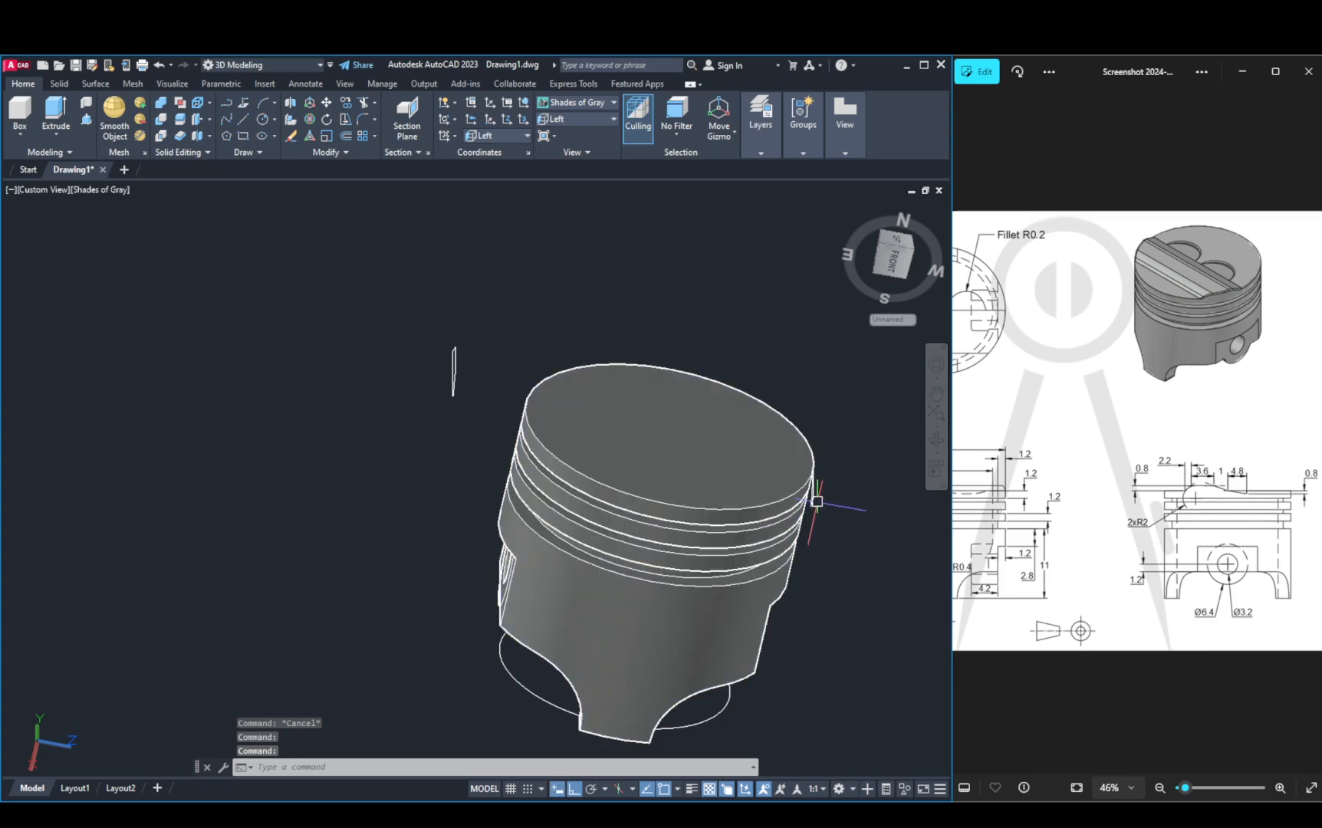
pyautogui.click(750, 475)
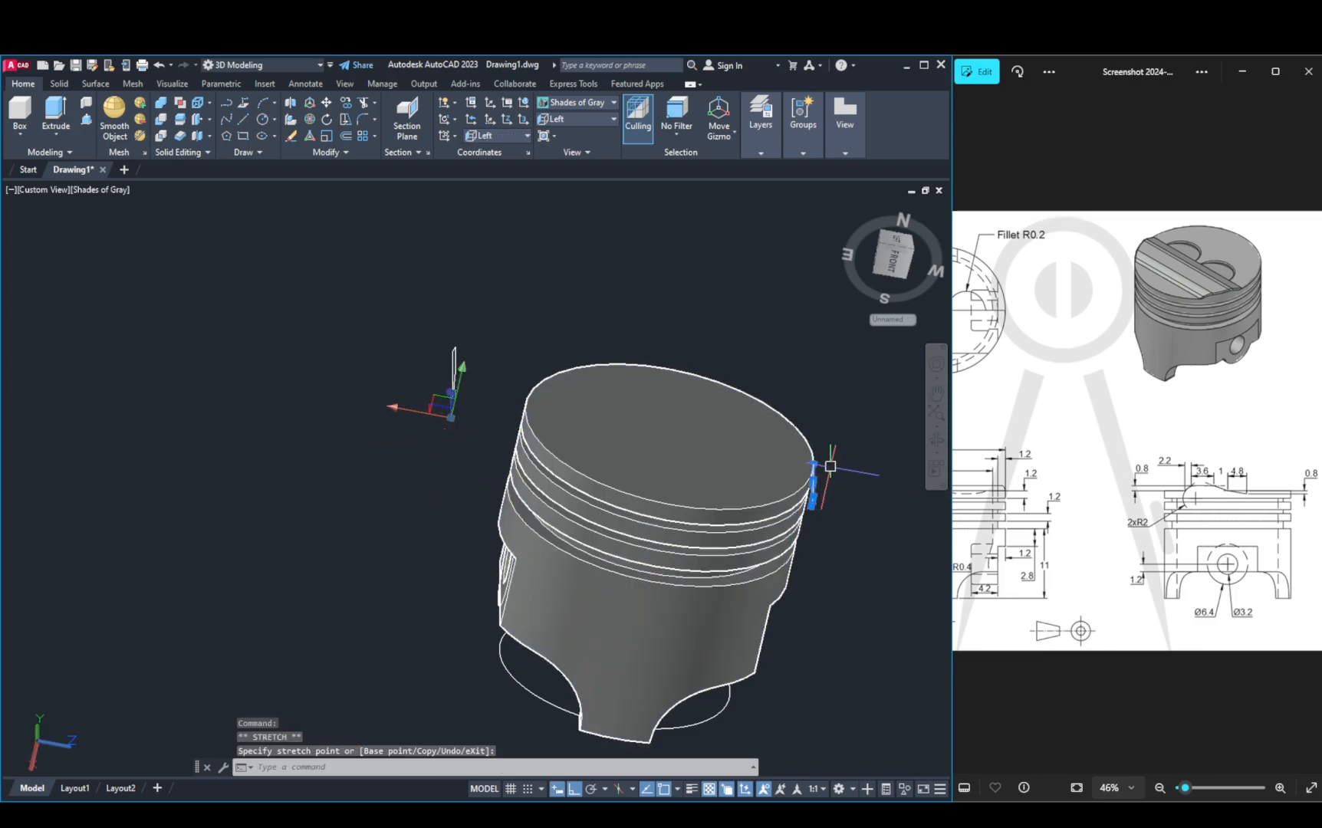
pyautogui.write('co')
pyautogui.press('Return')
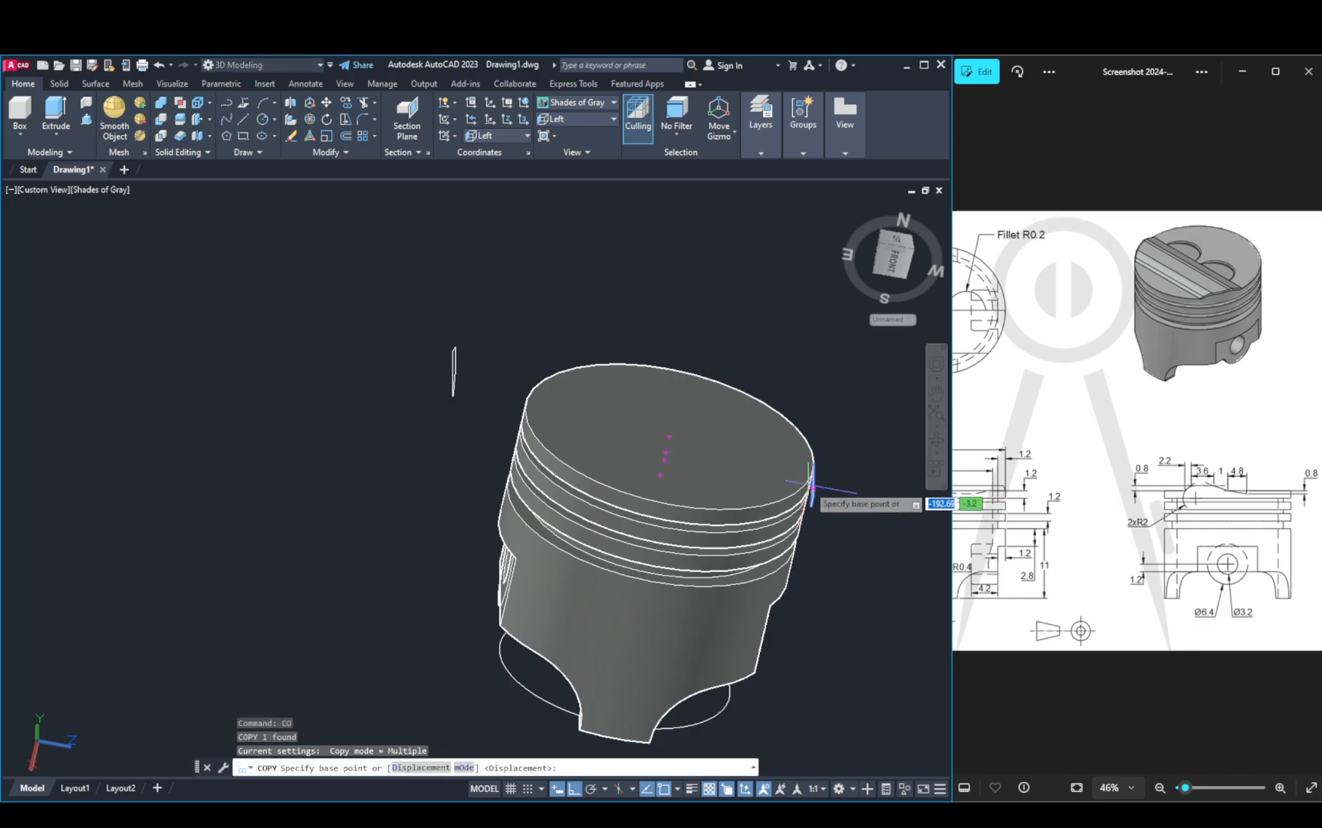
pyautogui.click(812, 484)
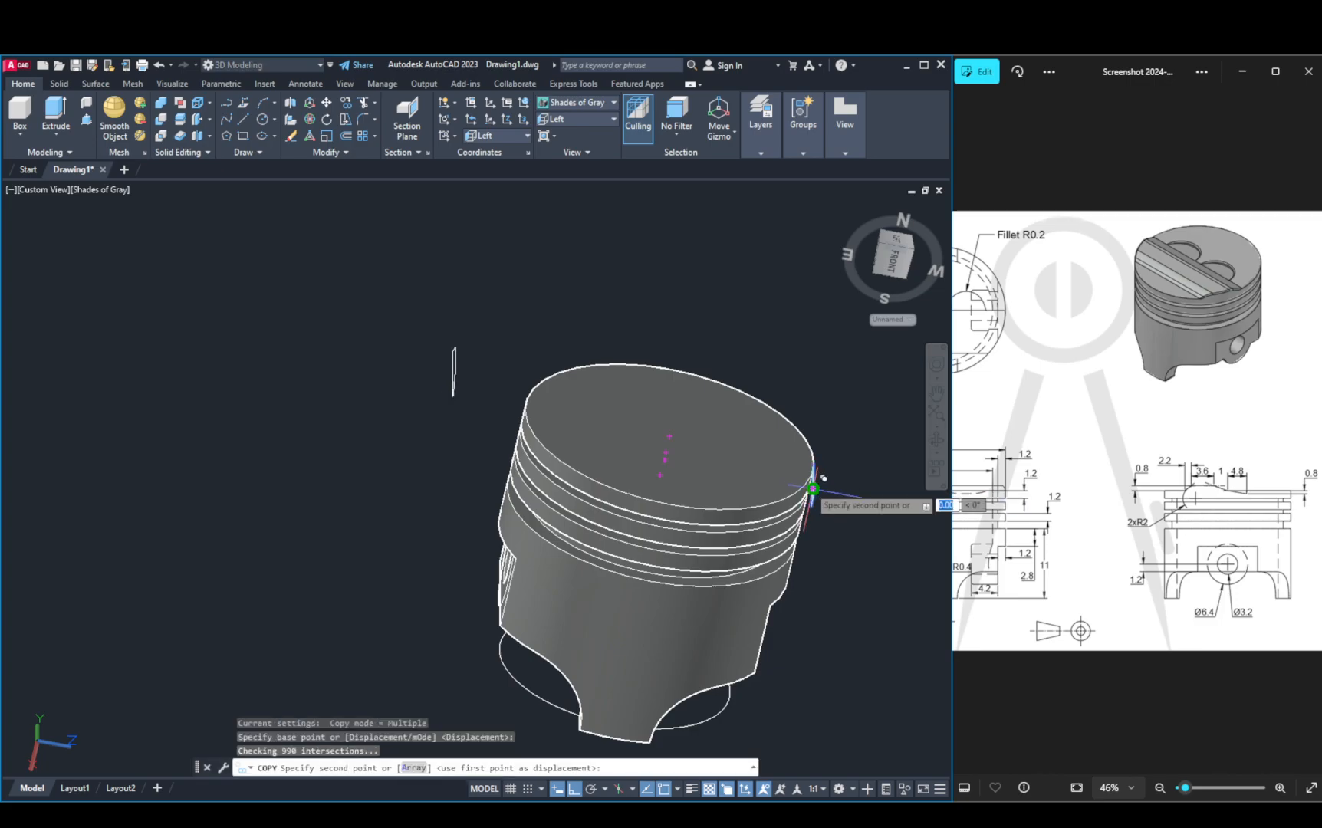
pyautogui.click(455, 437)
pyautogui.press('Return')
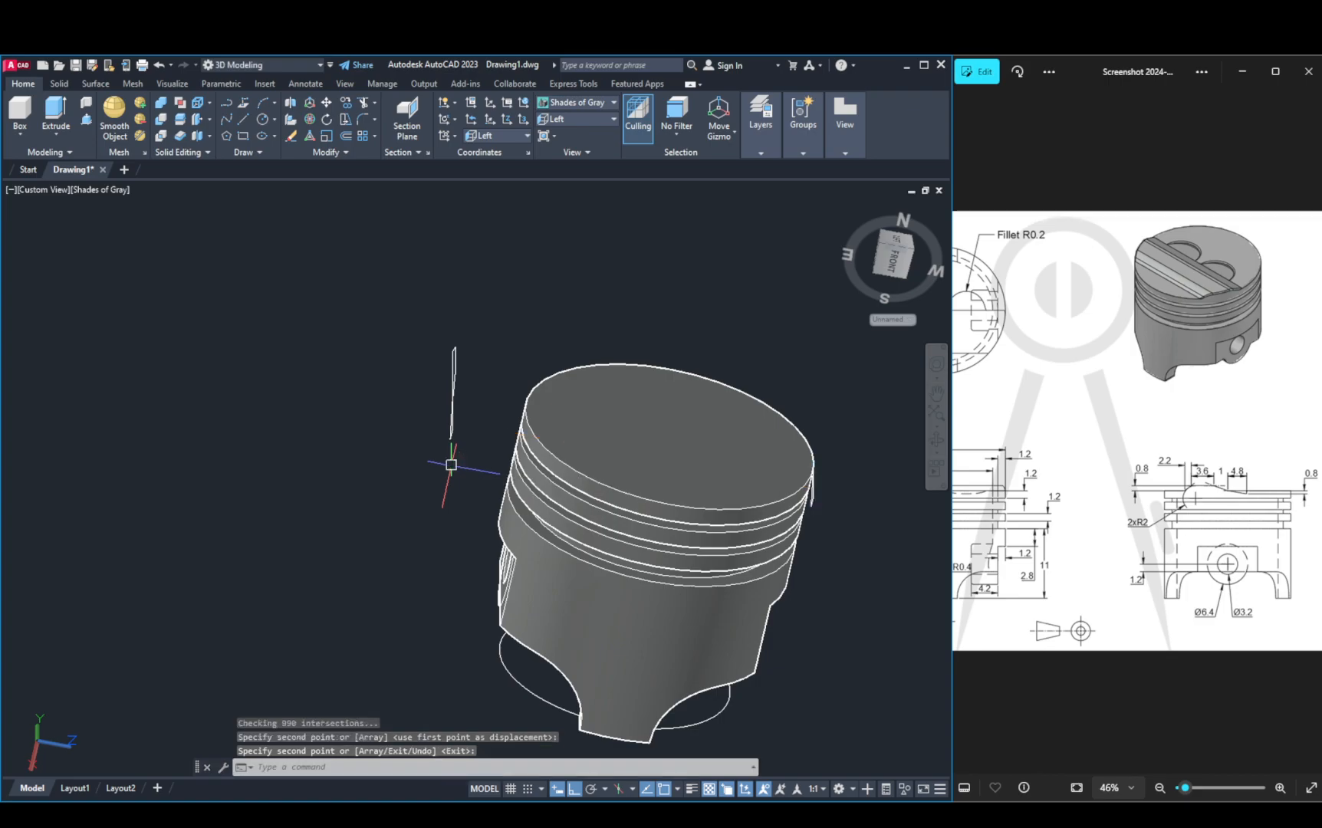
# Step: Copy the triangle at the piston's side a second time, about 23.7 units along the Z axis, near the first copy
pyautogui.click(808, 488)
pyautogui.write('co')
pyautogui.press('Return')
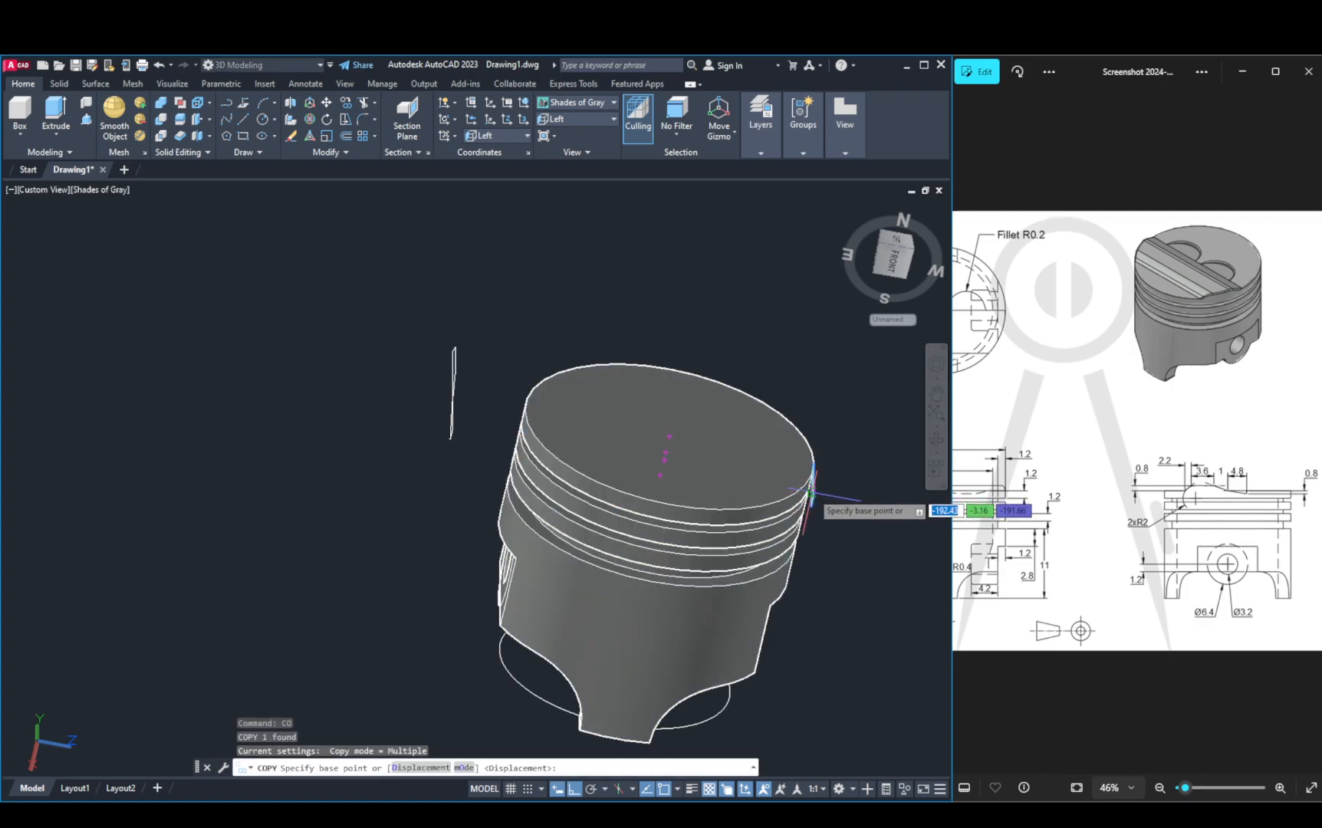
pyautogui.click(813, 489)
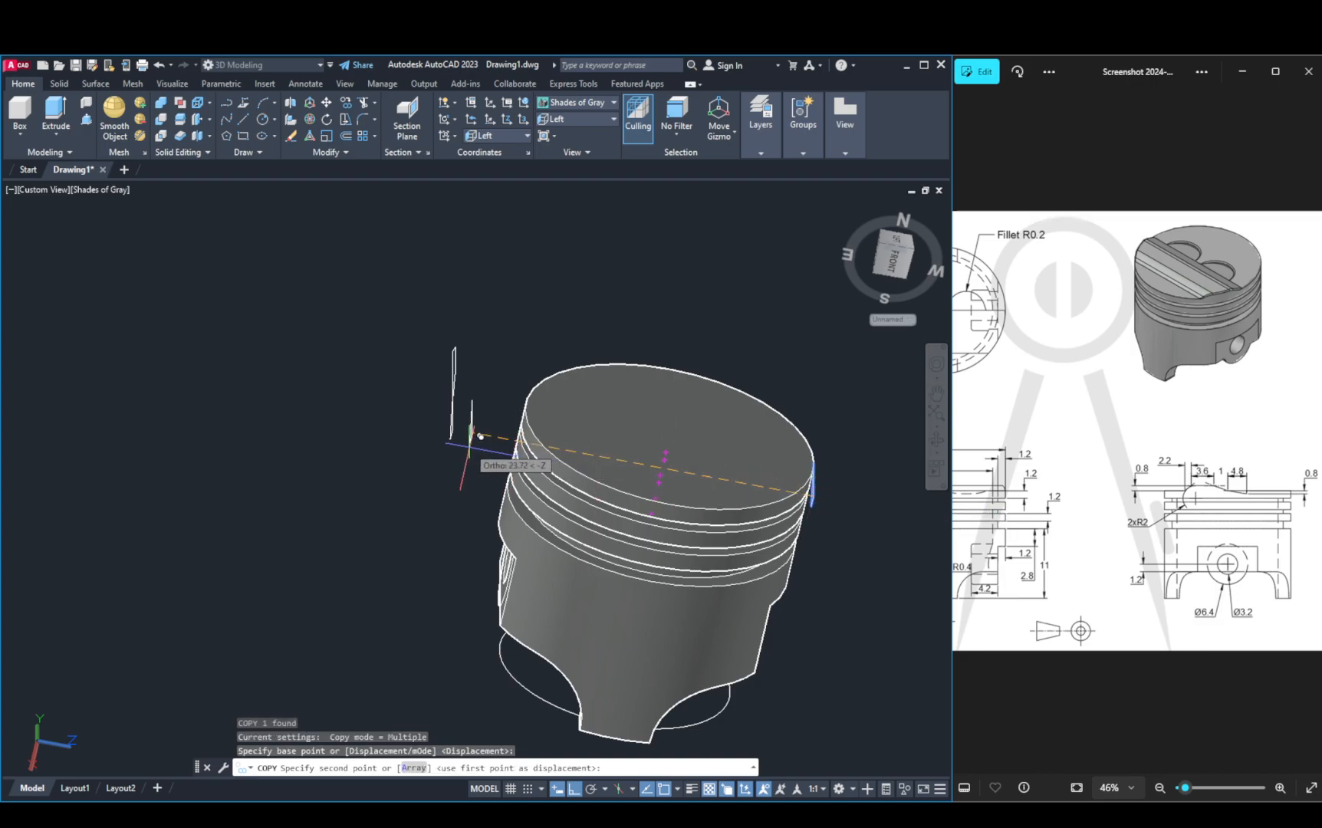
pyautogui.click(478, 437)
pyautogui.press('Escape')
pyautogui.keyDown('shift'); pyautogui.moveTo(457, 458); pyautogui.dragTo(345, 439, button='middle'); pyautogui.keyUp('shift')
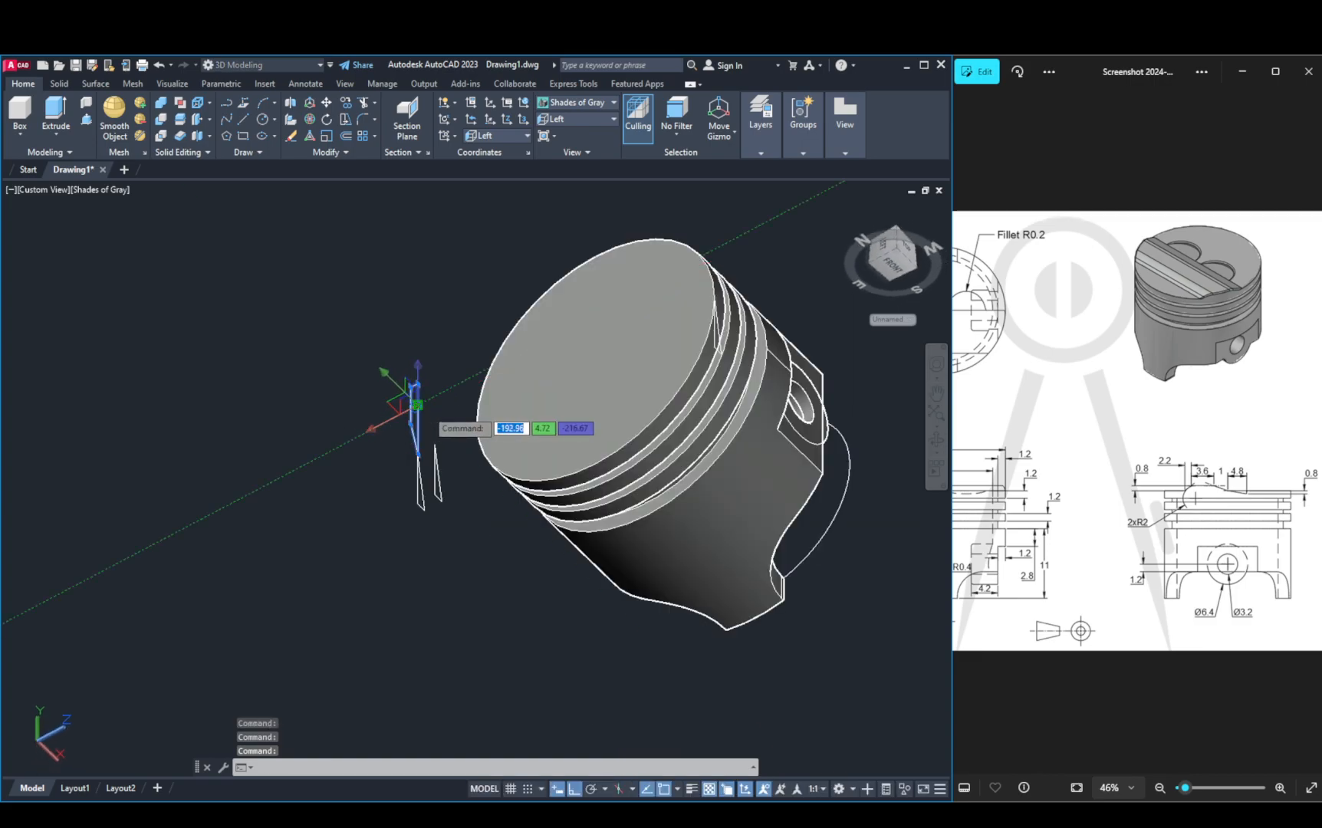
# Step: Try to extrude the raised crown profile standing beside the piston
pyautogui.click(422, 411)
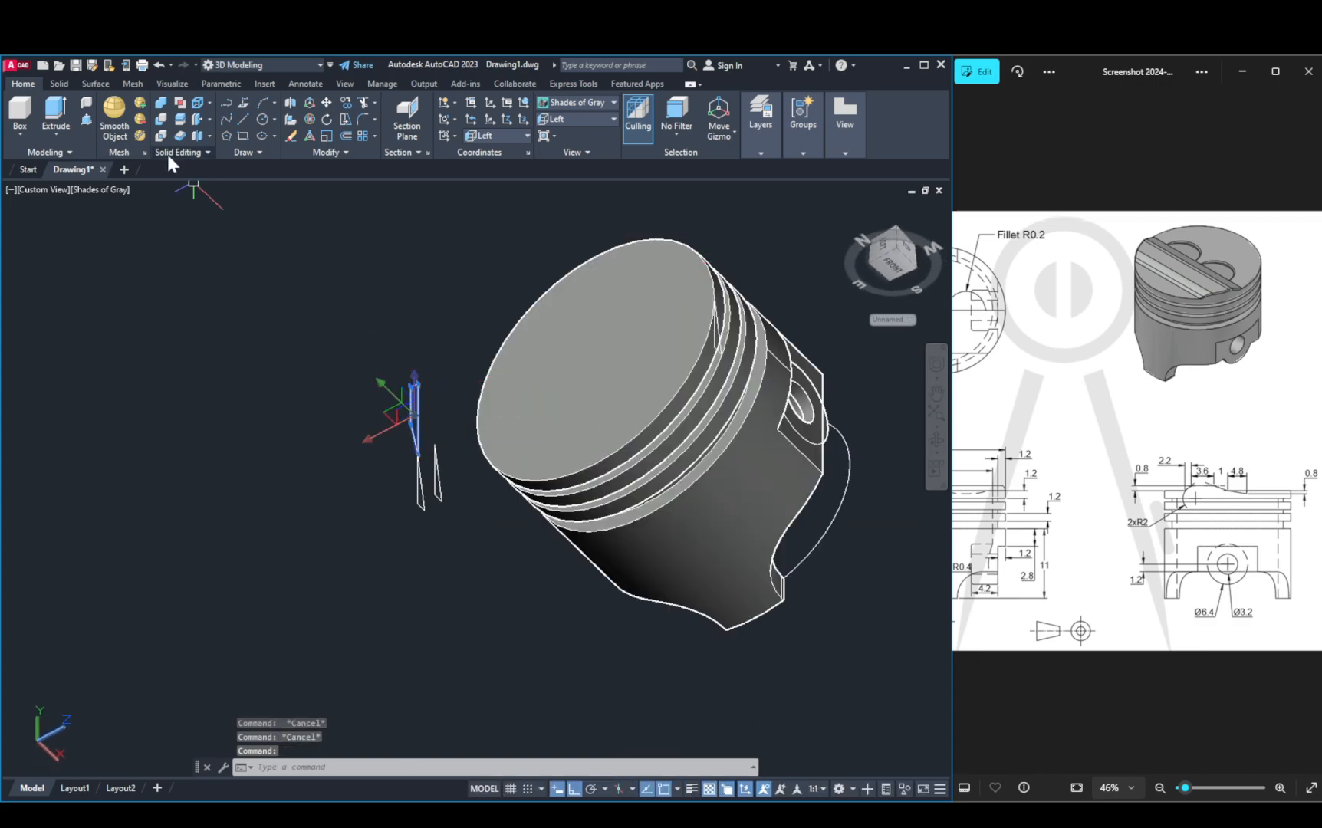
pyautogui.click(61, 112)
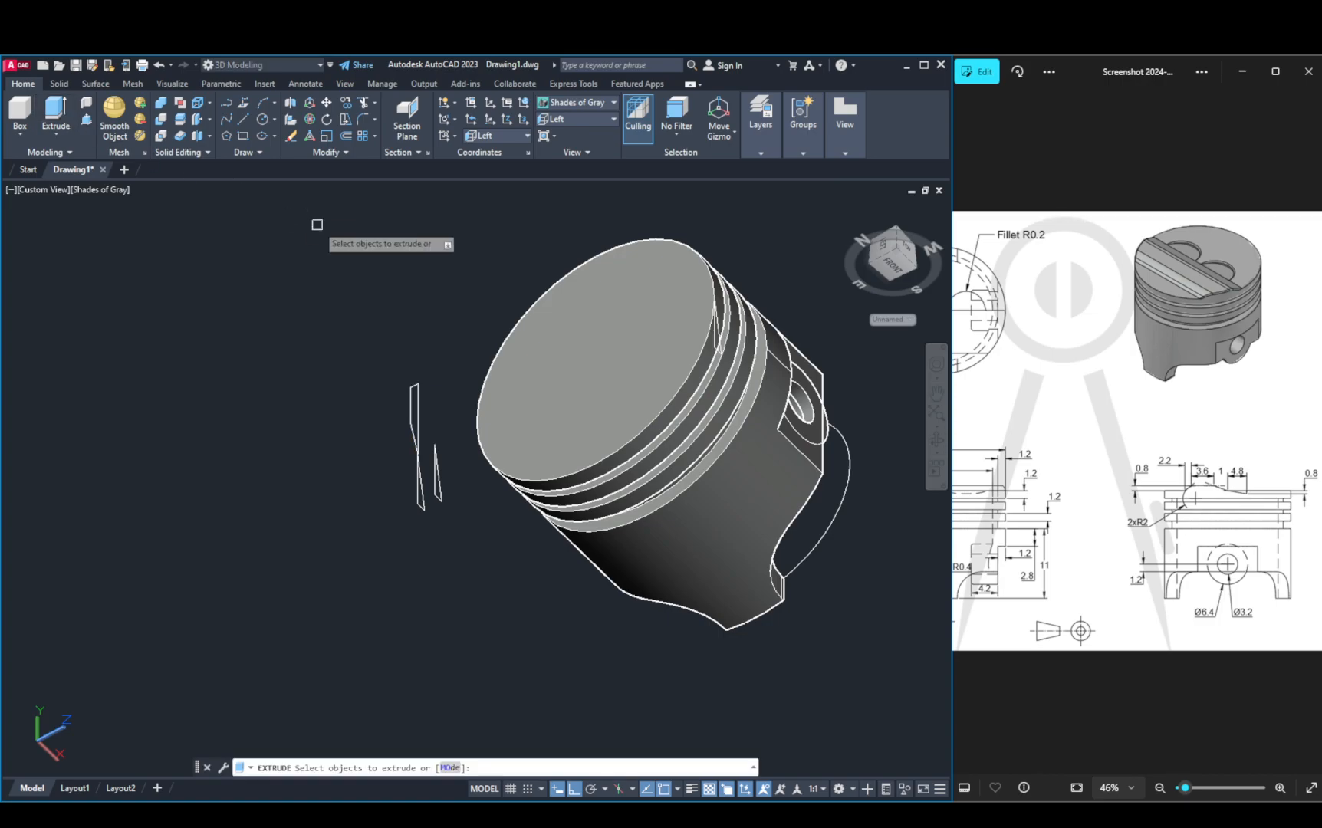
pyautogui.click(412, 402)
pyautogui.press('Return')
pyautogui.press('Return')
pyautogui.press('Return')
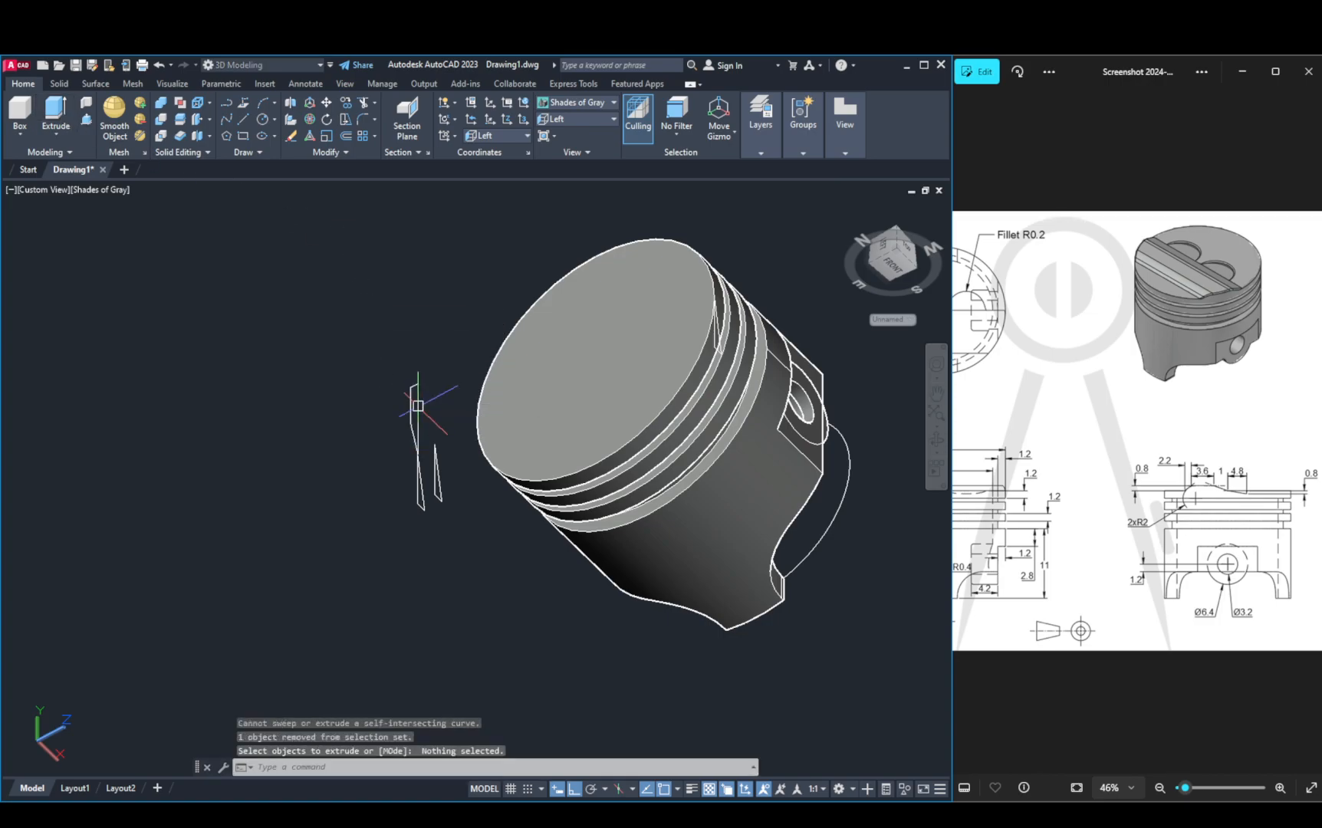
pyautogui.click(416, 405)
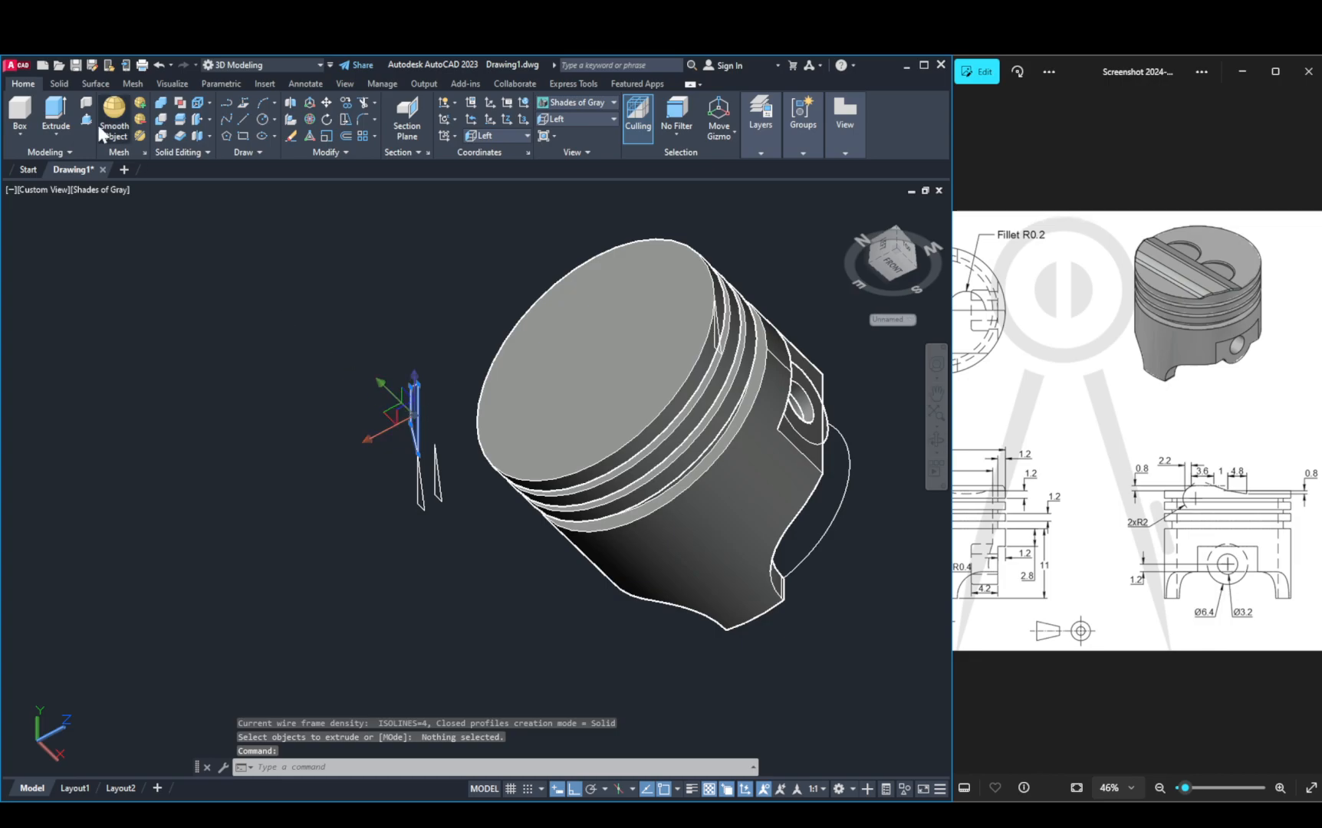
pyautogui.click(54, 111)
pyautogui.press('Return')
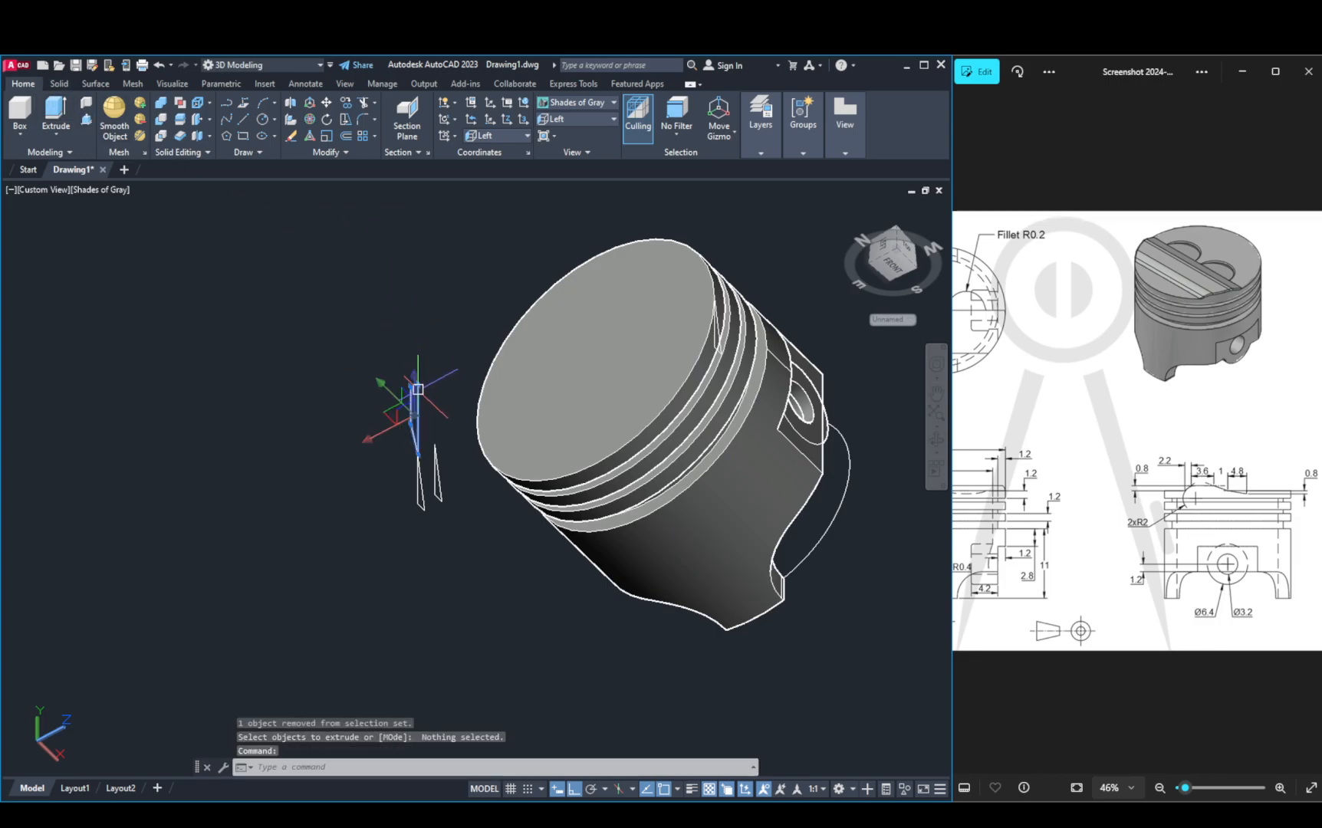
pyautogui.click(422, 387)
pyautogui.keyDown('shift'); pyautogui.moveTo(415, 400); pyautogui.dragTo(452, 369, button='middle'); pyautogui.keyUp('shift')
pyautogui.click(417, 383)
pyautogui.press('Return')
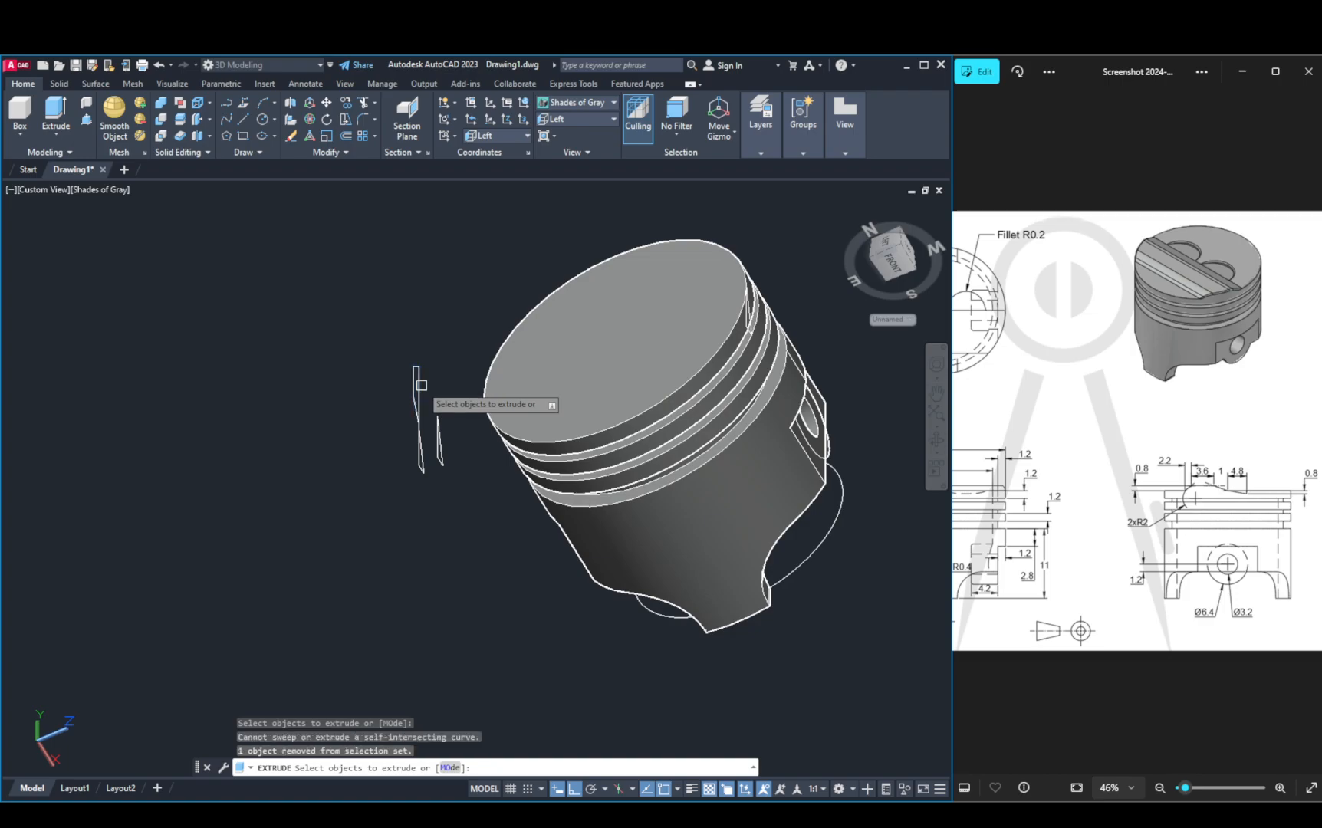
# Step: Switch to the Left view and try to extrude the raised crown profile from there
pyautogui.keyDown('shift'); pyautogui.moveTo(422, 378); pyautogui.dragTo(611, 59, button='middle'); pyautogui.keyUp('shift')
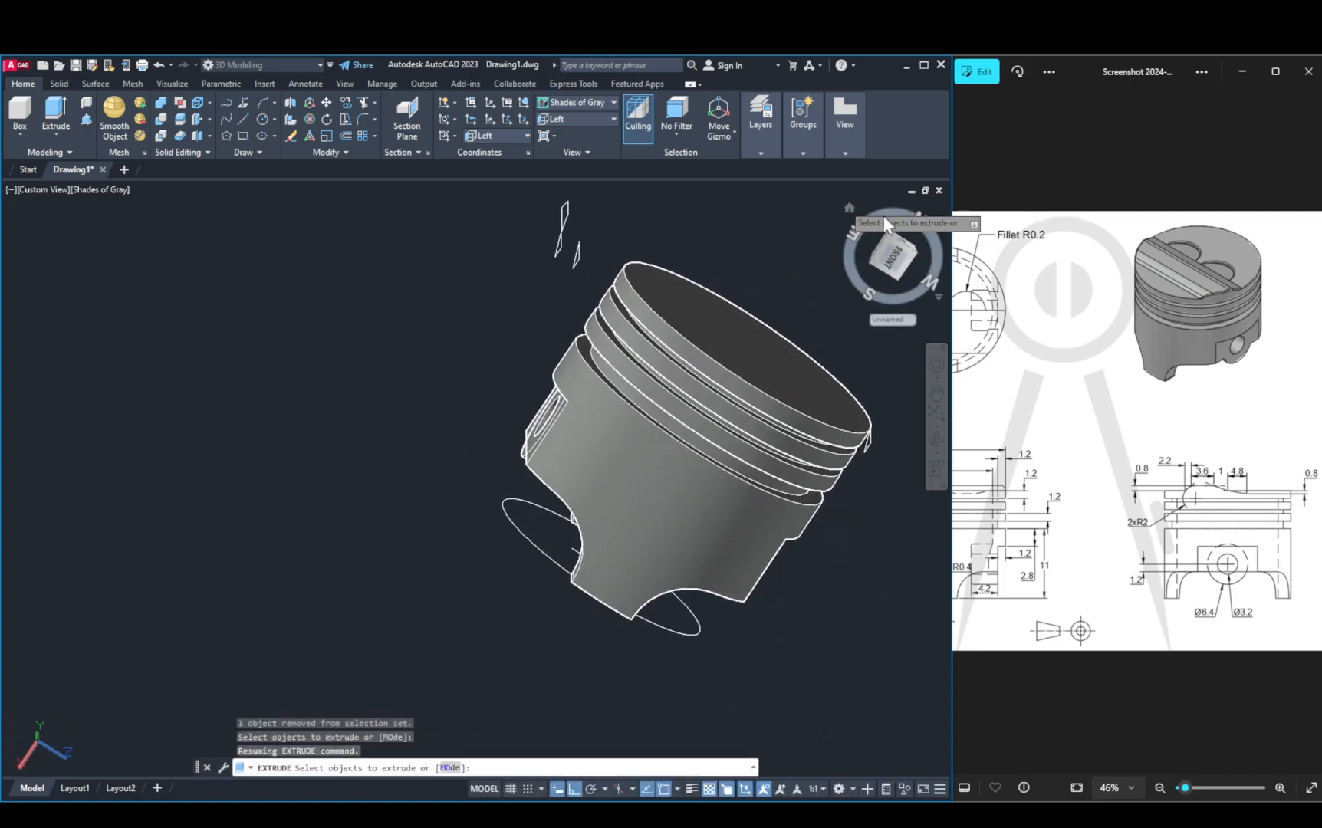
pyautogui.click(903, 265)
pyautogui.click(583, 119)
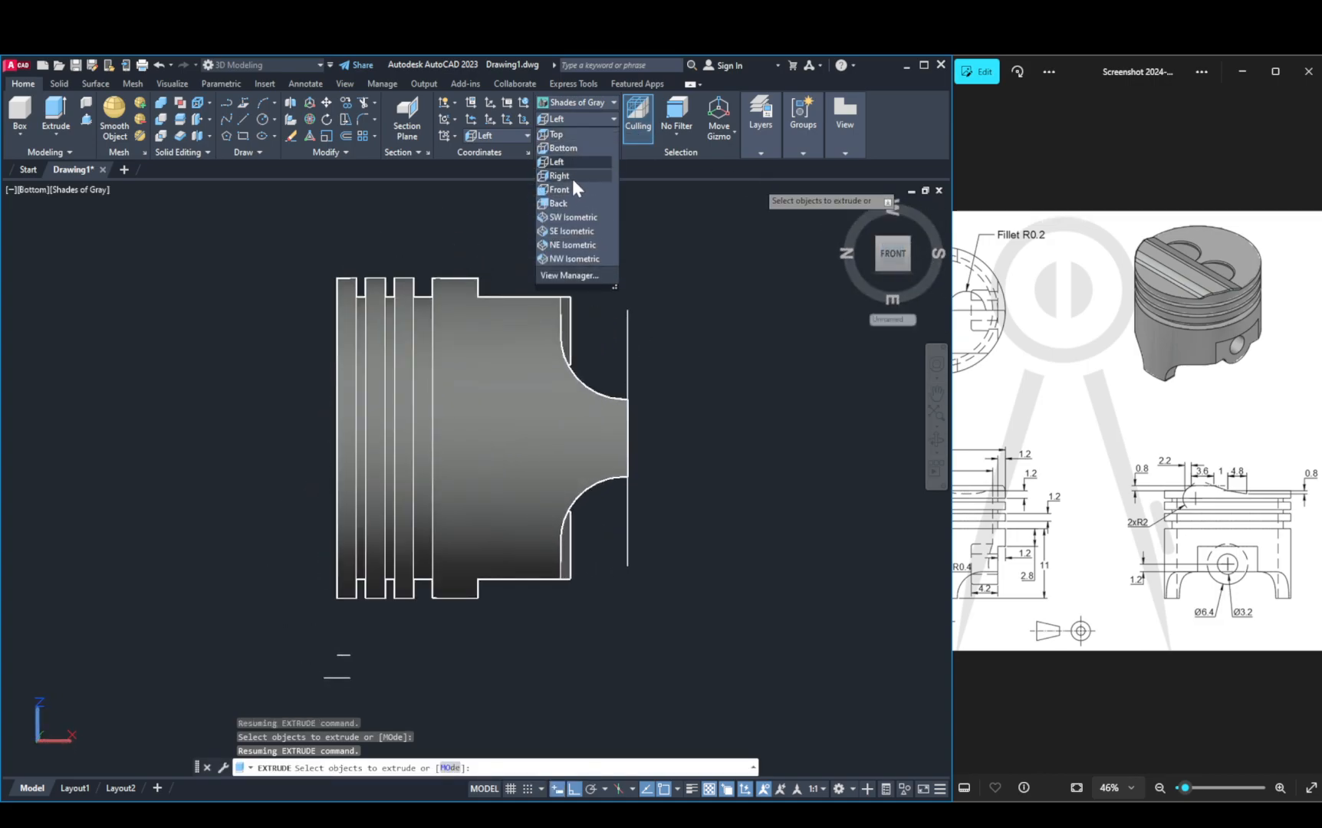
pyautogui.click(557, 159)
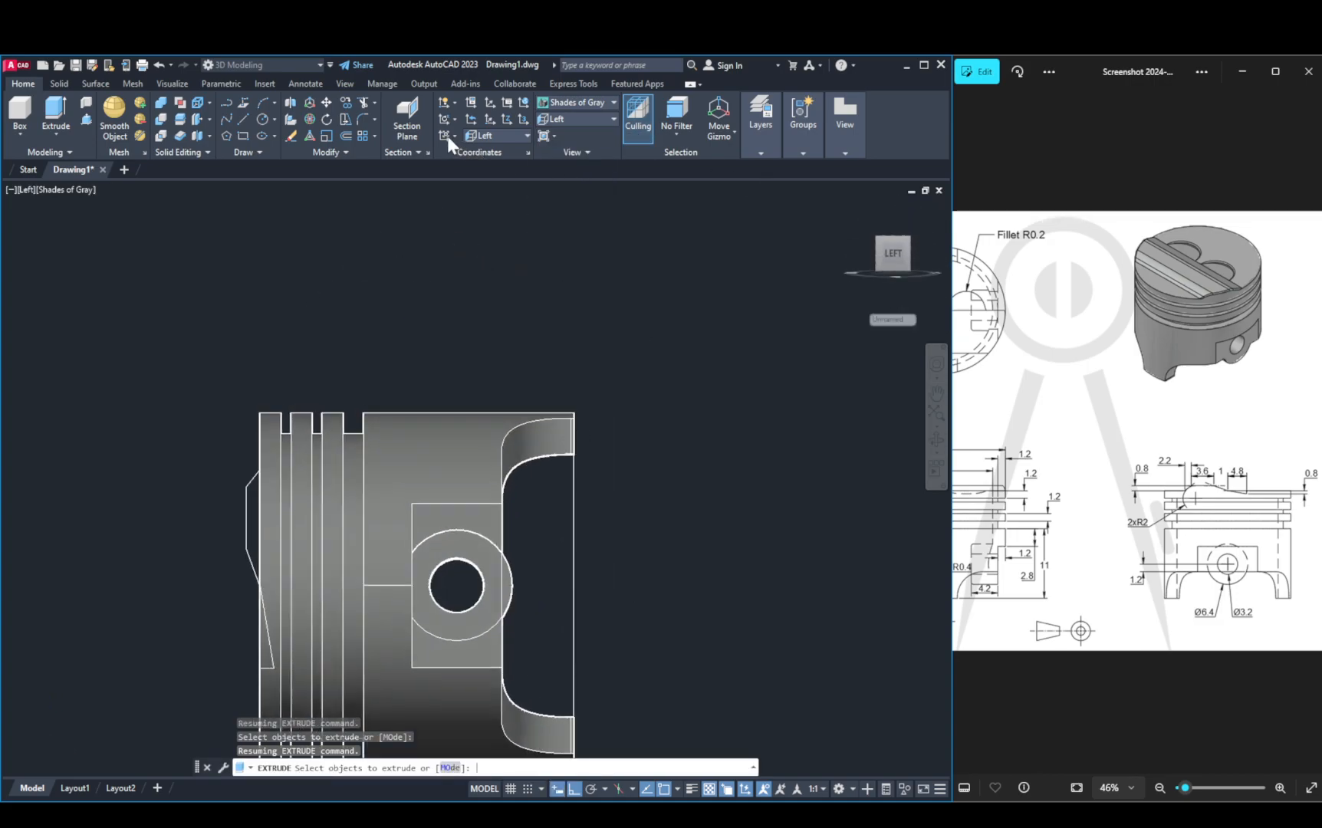
pyautogui.click(50, 118)
pyautogui.click(238, 525)
pyautogui.click(242, 524)
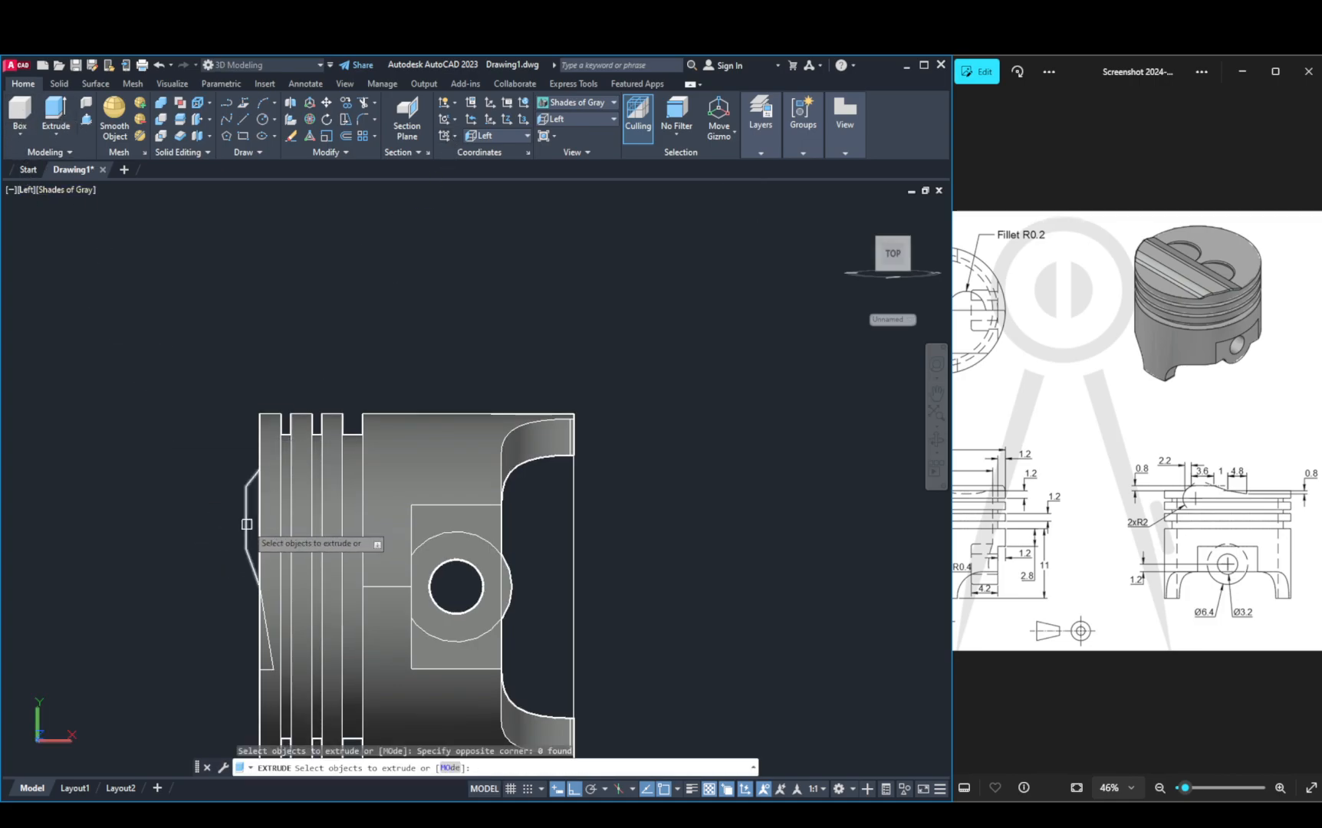
pyautogui.click(247, 525)
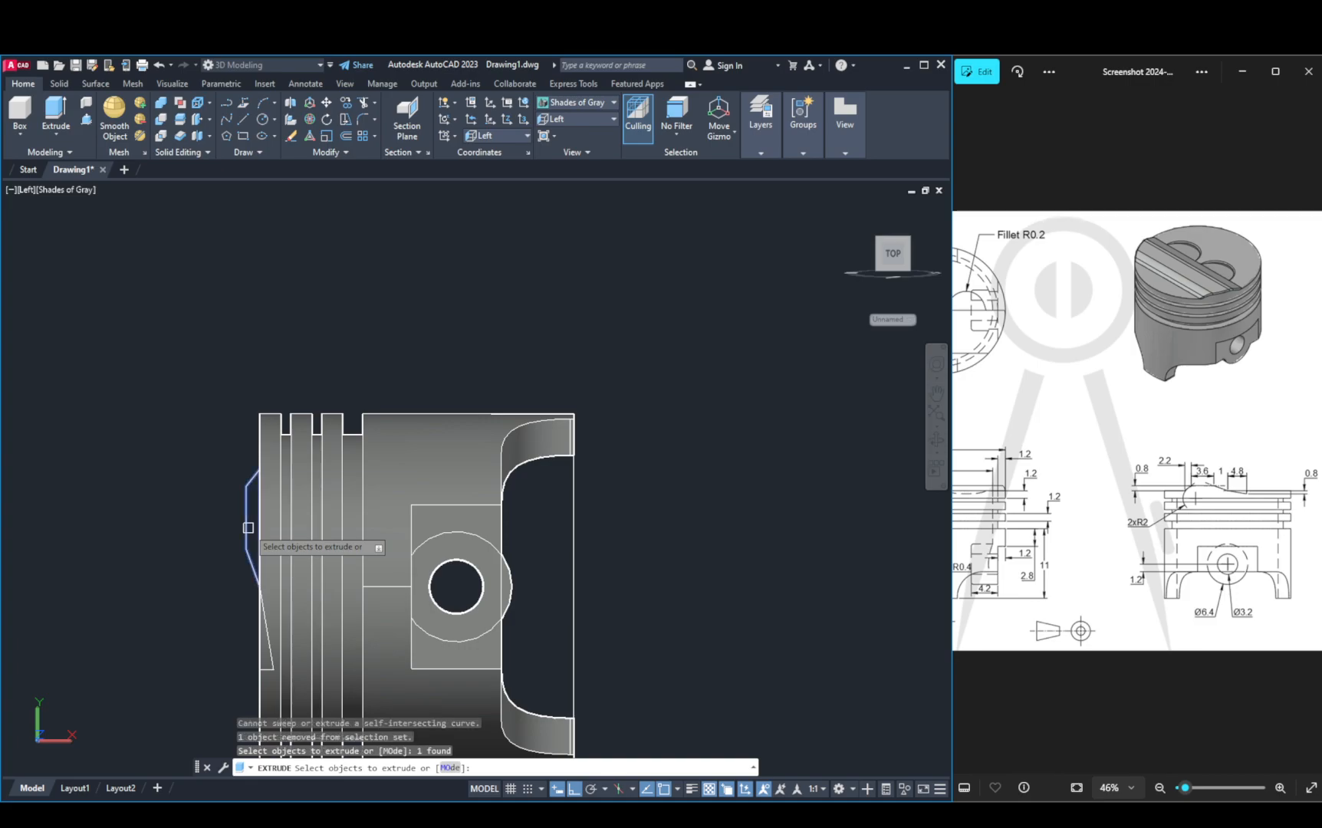
# Step: Align the UCS to the current view and try to Presspull the area enclosed by the raised crown profile
pyautogui.click(442, 134)
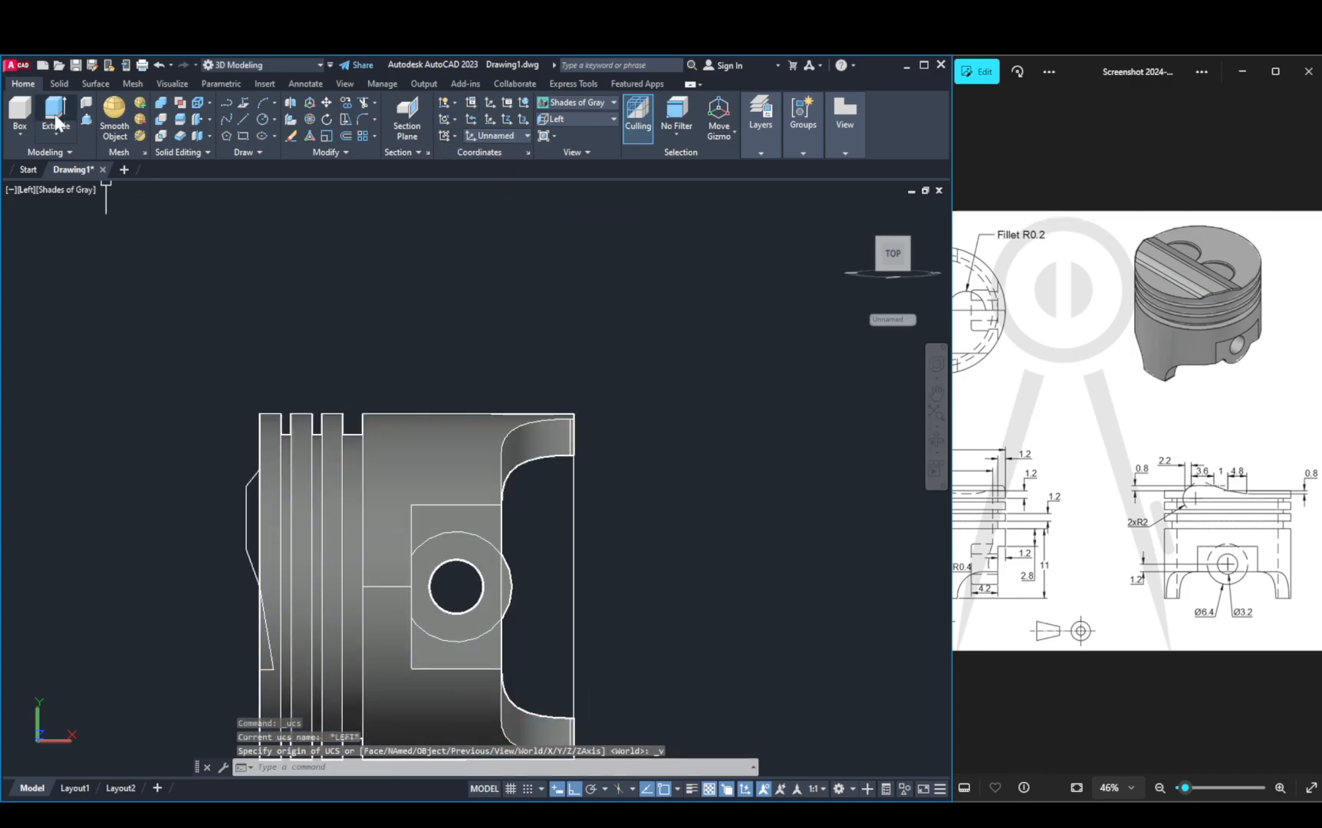
pyautogui.click(87, 120)
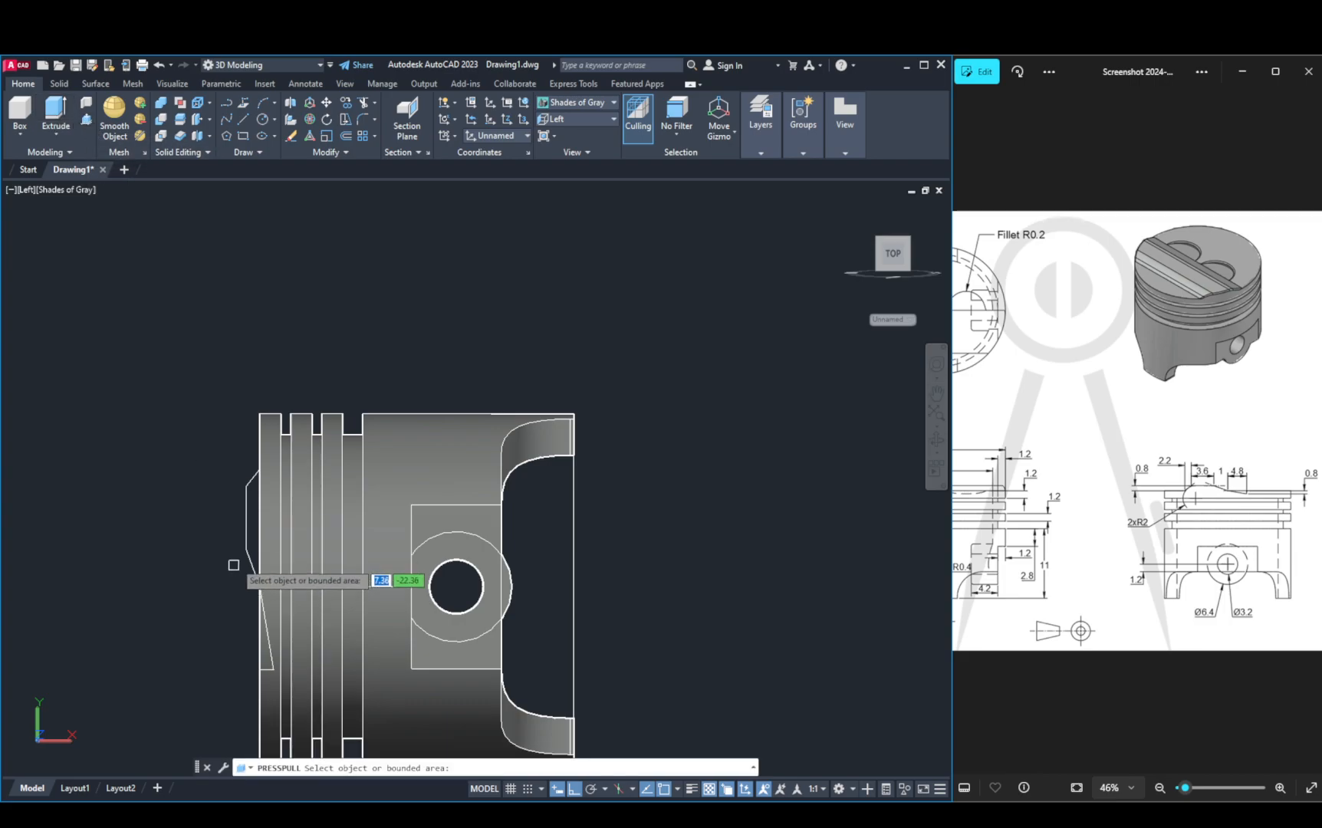
pyautogui.click(253, 522)
pyautogui.click(254, 523)
pyautogui.keyDown('shift'); pyautogui.moveTo(261, 545); pyautogui.dragTo(396, 568, button='middle'); pyautogui.keyUp('shift')
pyautogui.scroll(-3, 675, 530)
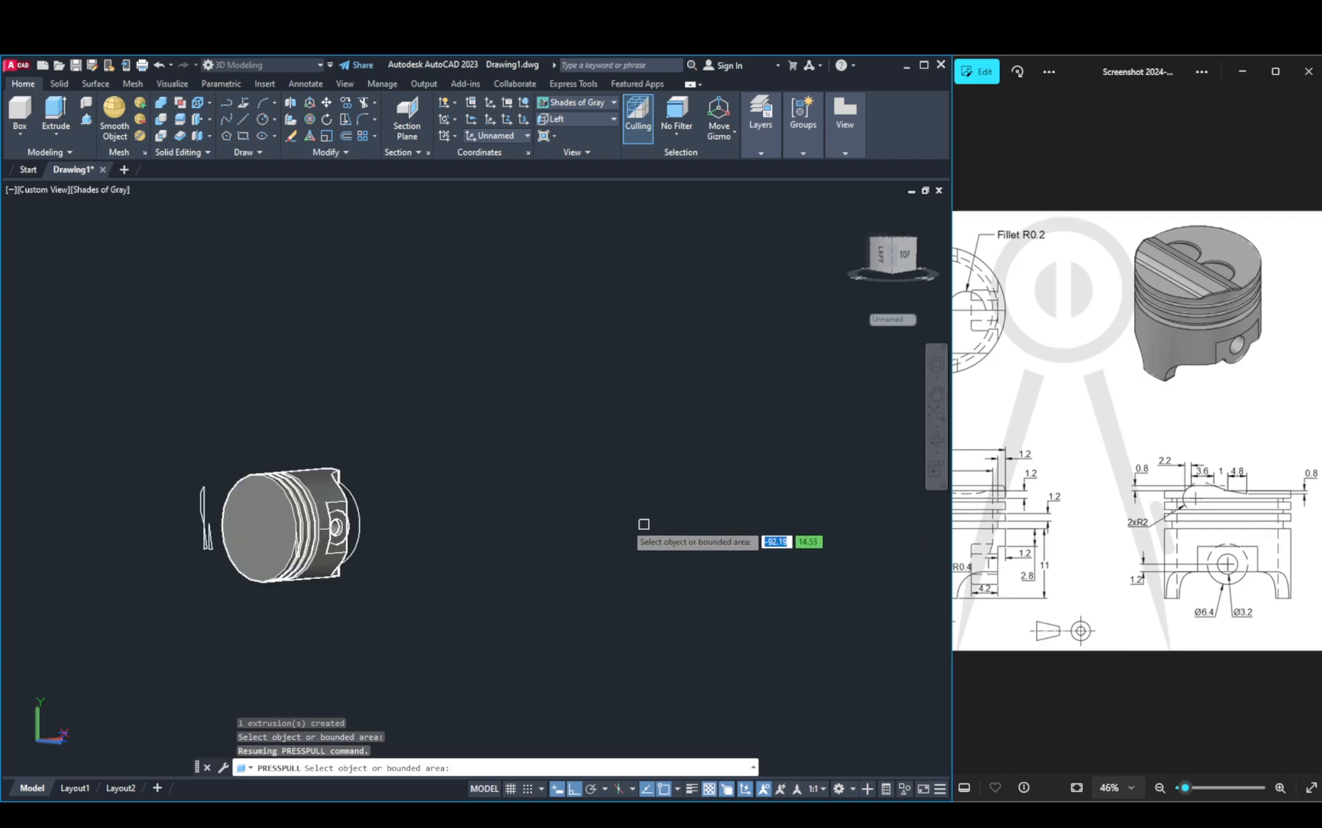
pyautogui.scroll(3, 200, 503)
pyautogui.click(165, 501)
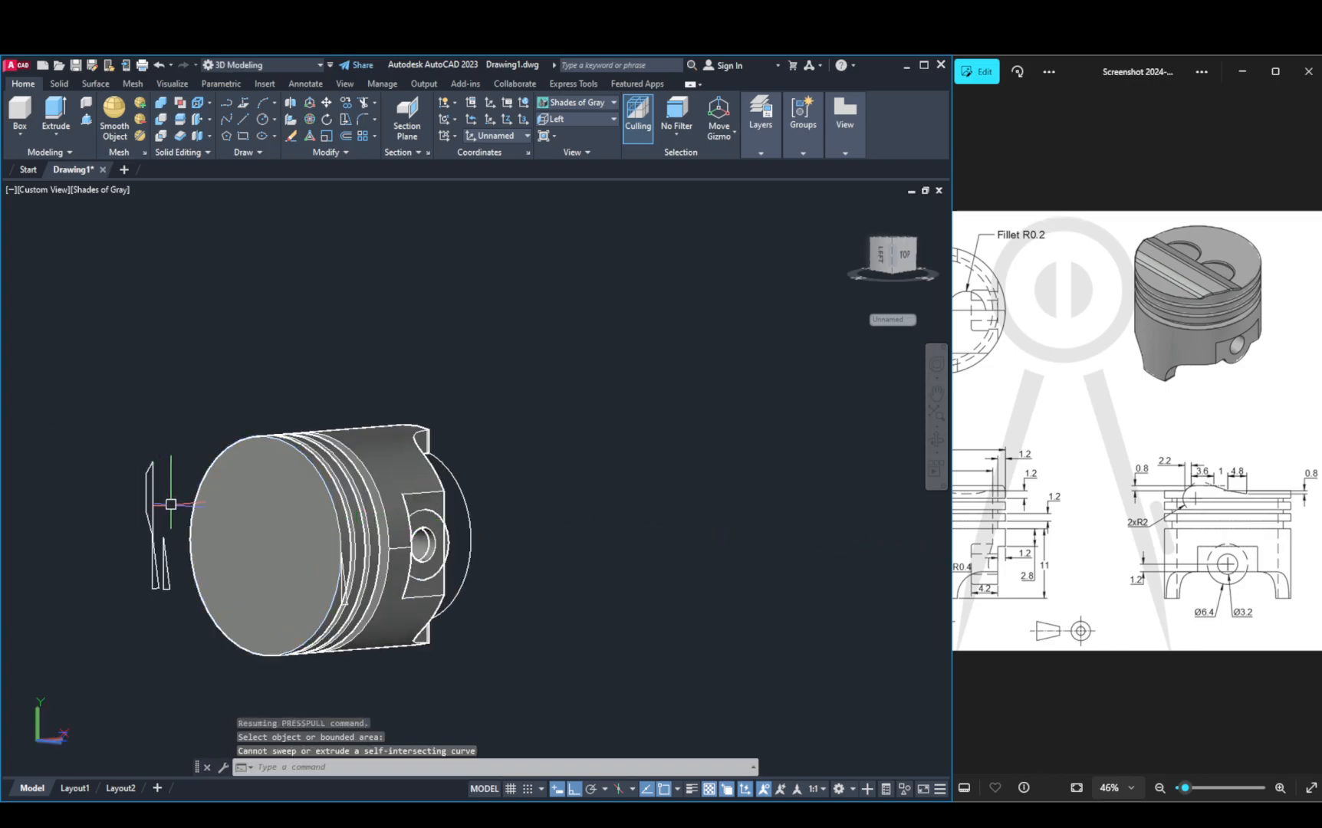
# Step: Try to Presspull and then extrude the raised crown profile standing beside the piston
pyautogui.click(153, 498)
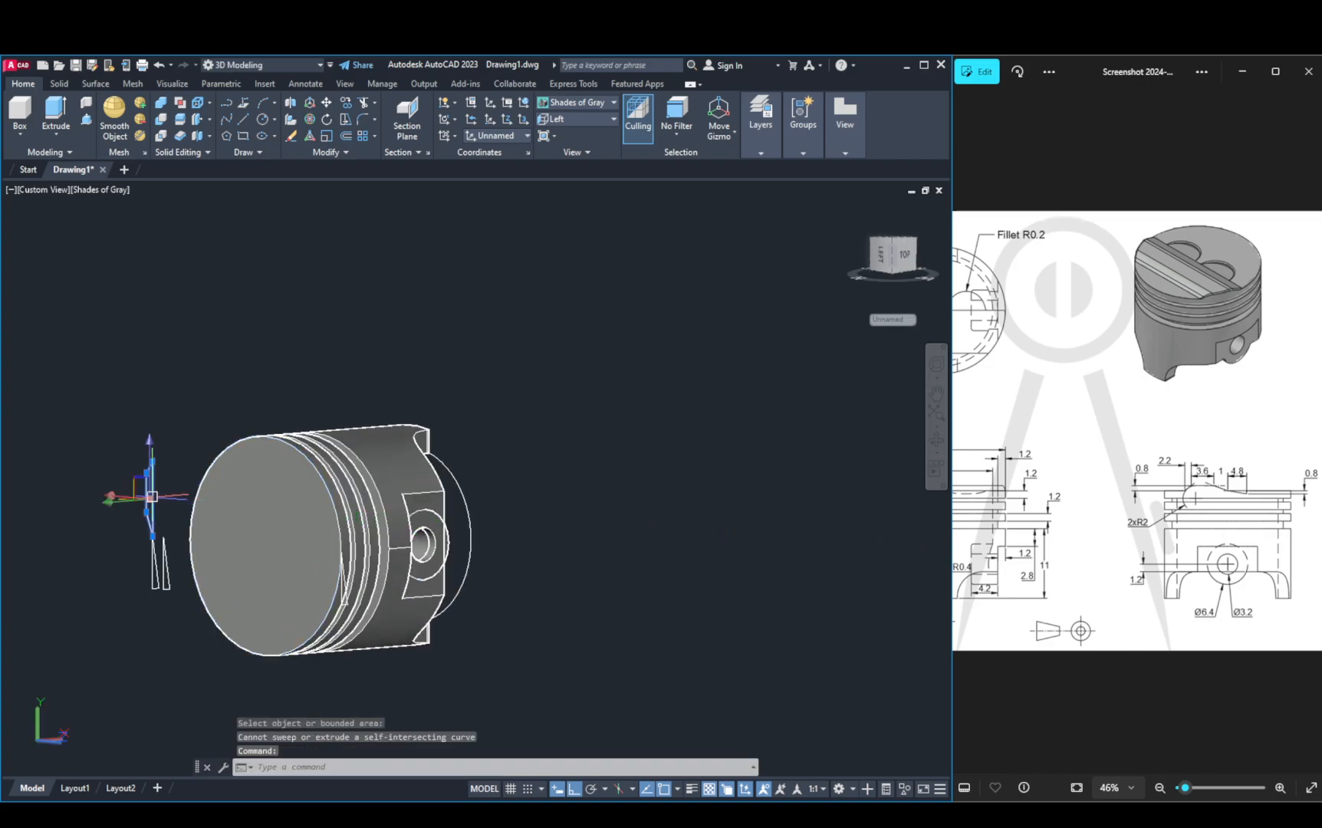
pyautogui.click(88, 123)
pyautogui.click(151, 487)
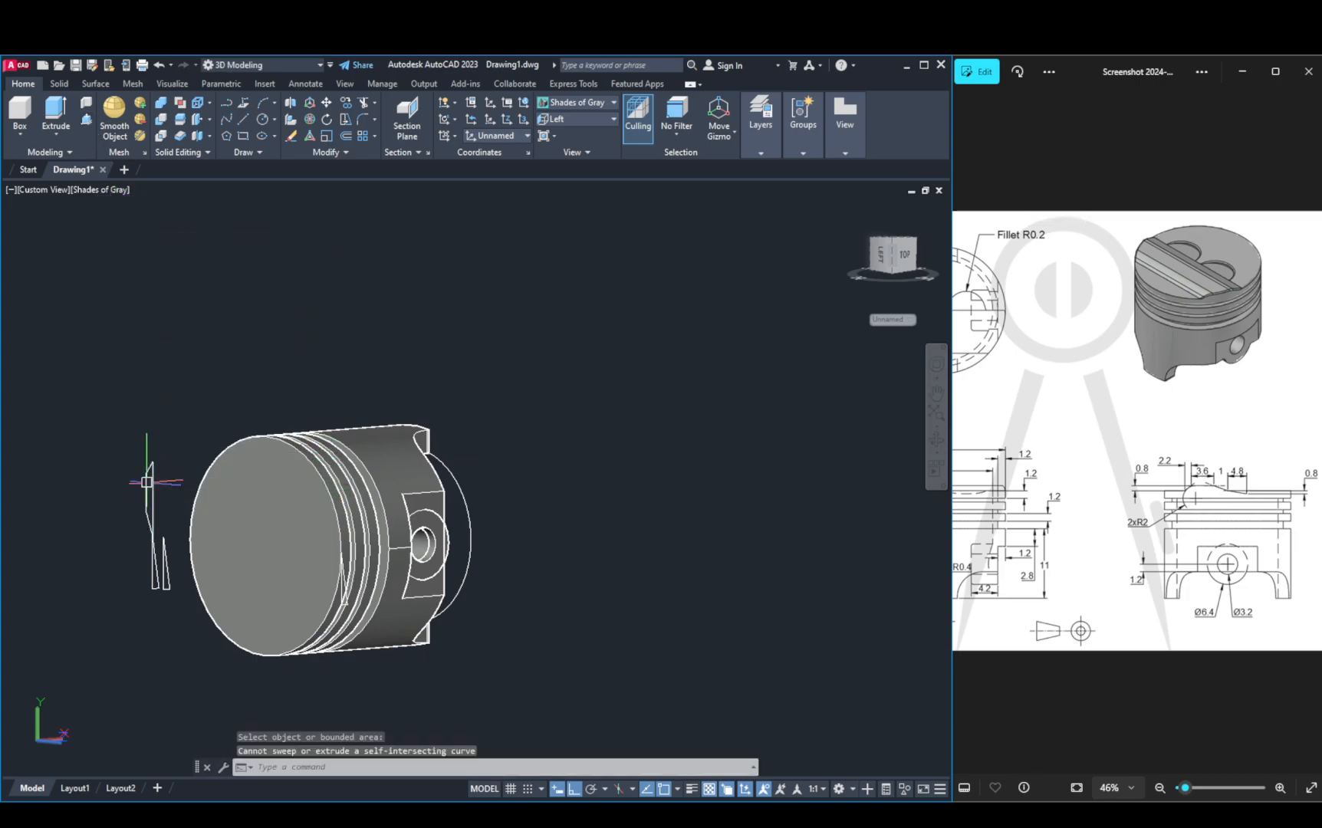
pyautogui.press('Return')
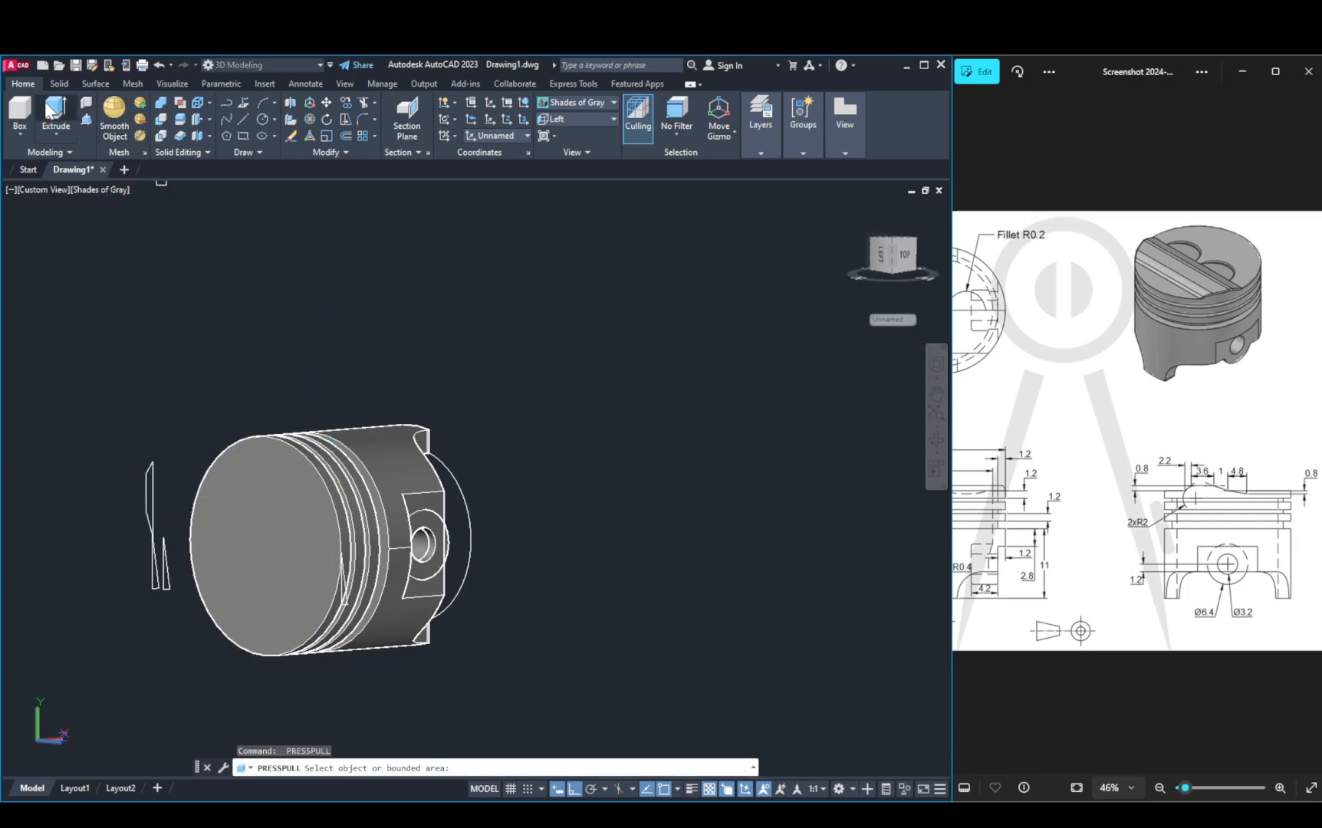
pyautogui.click(45, 118)
pyautogui.click(153, 497)
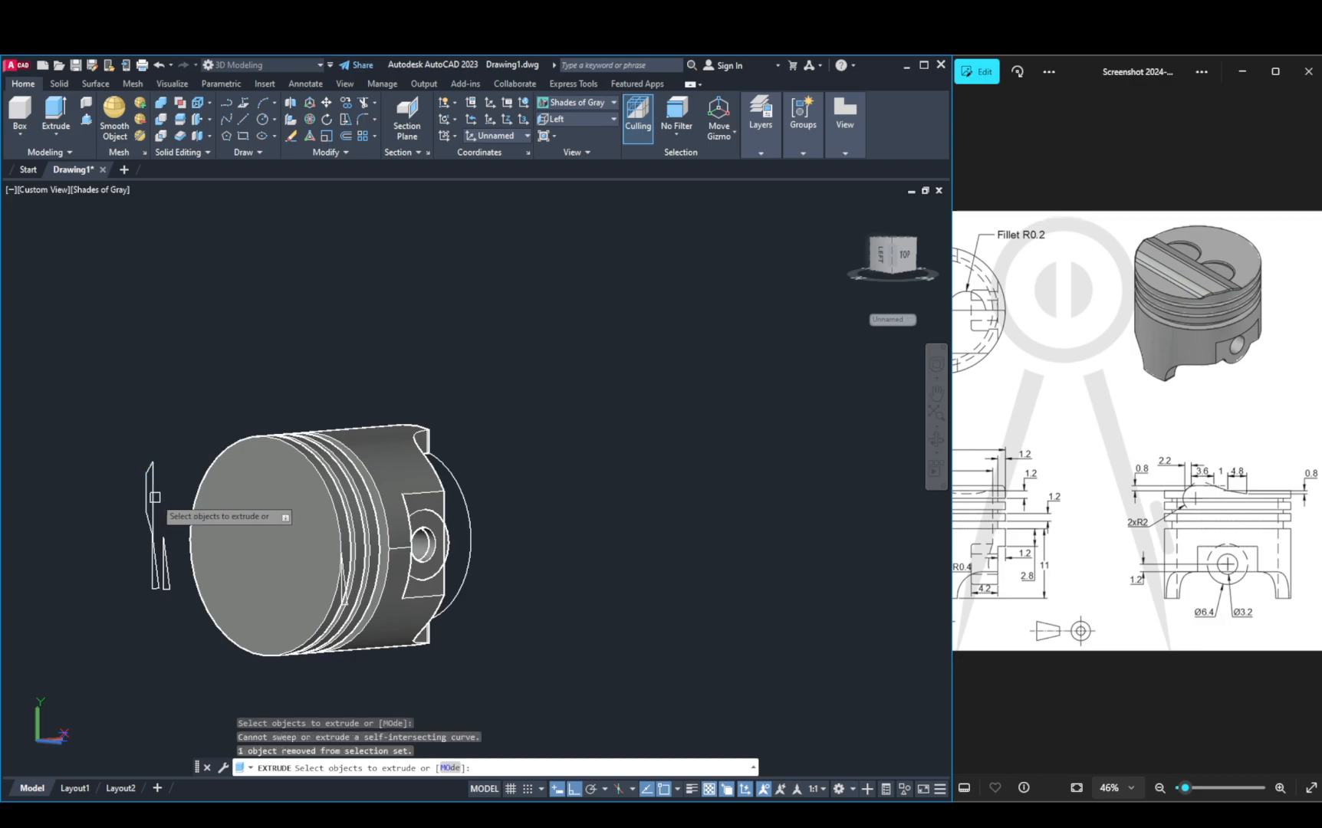
# Step: Switch to the Left view and delete the separate solid standing apart from the piston's open end
pyautogui.click(586, 119)
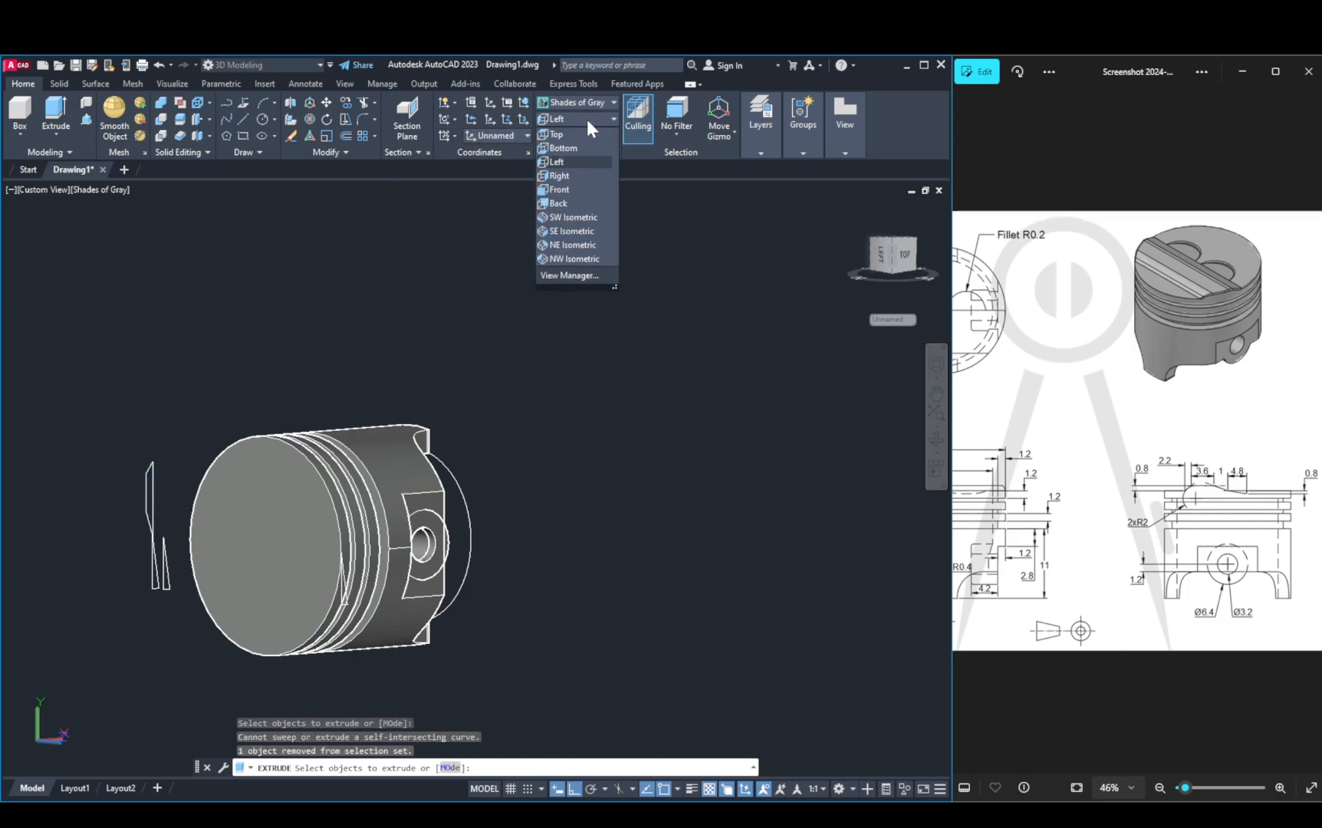
pyautogui.click(569, 161)
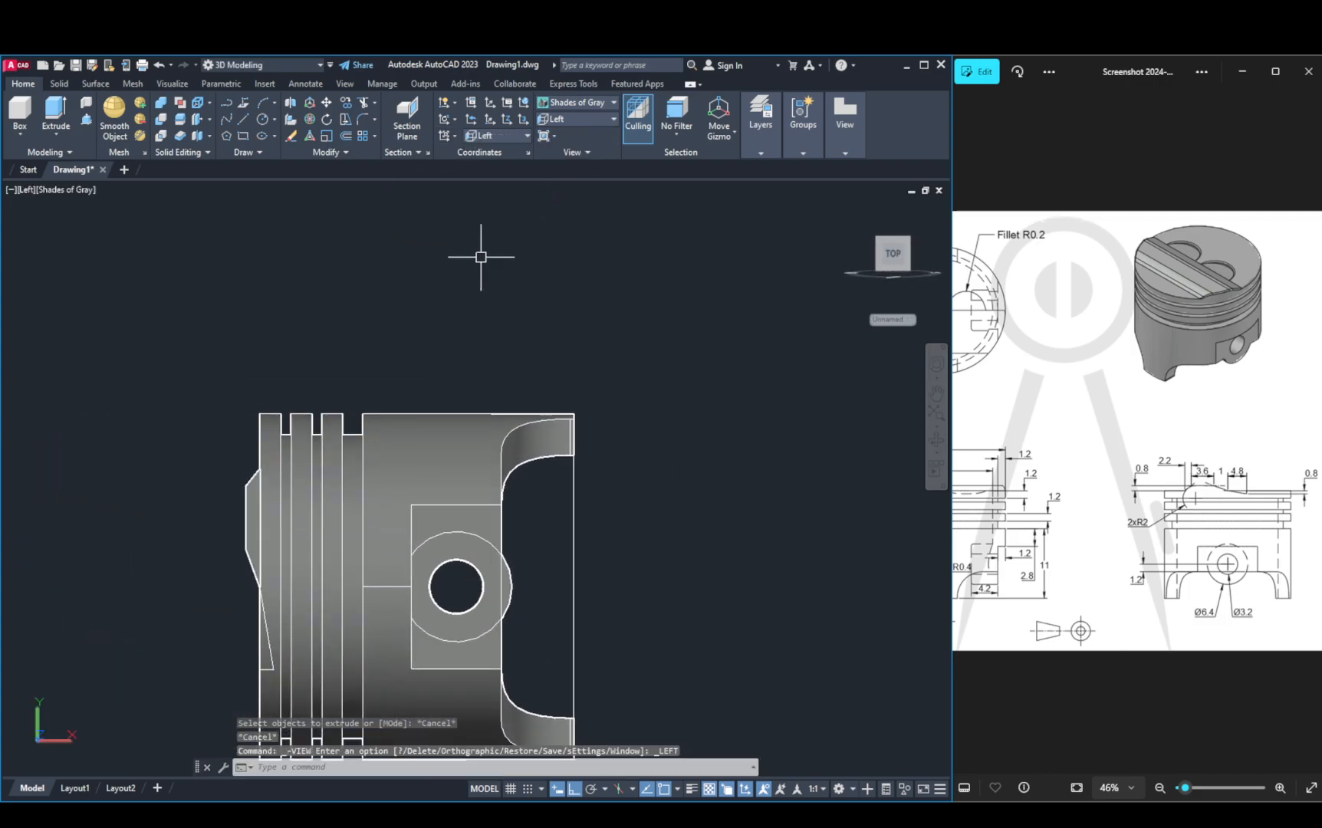
pyautogui.keyDown('shift'); pyautogui.moveTo(321, 424); pyautogui.dragTo(383, 458, button='middle'); pyautogui.keyUp('shift')
pyautogui.click(702, 500)
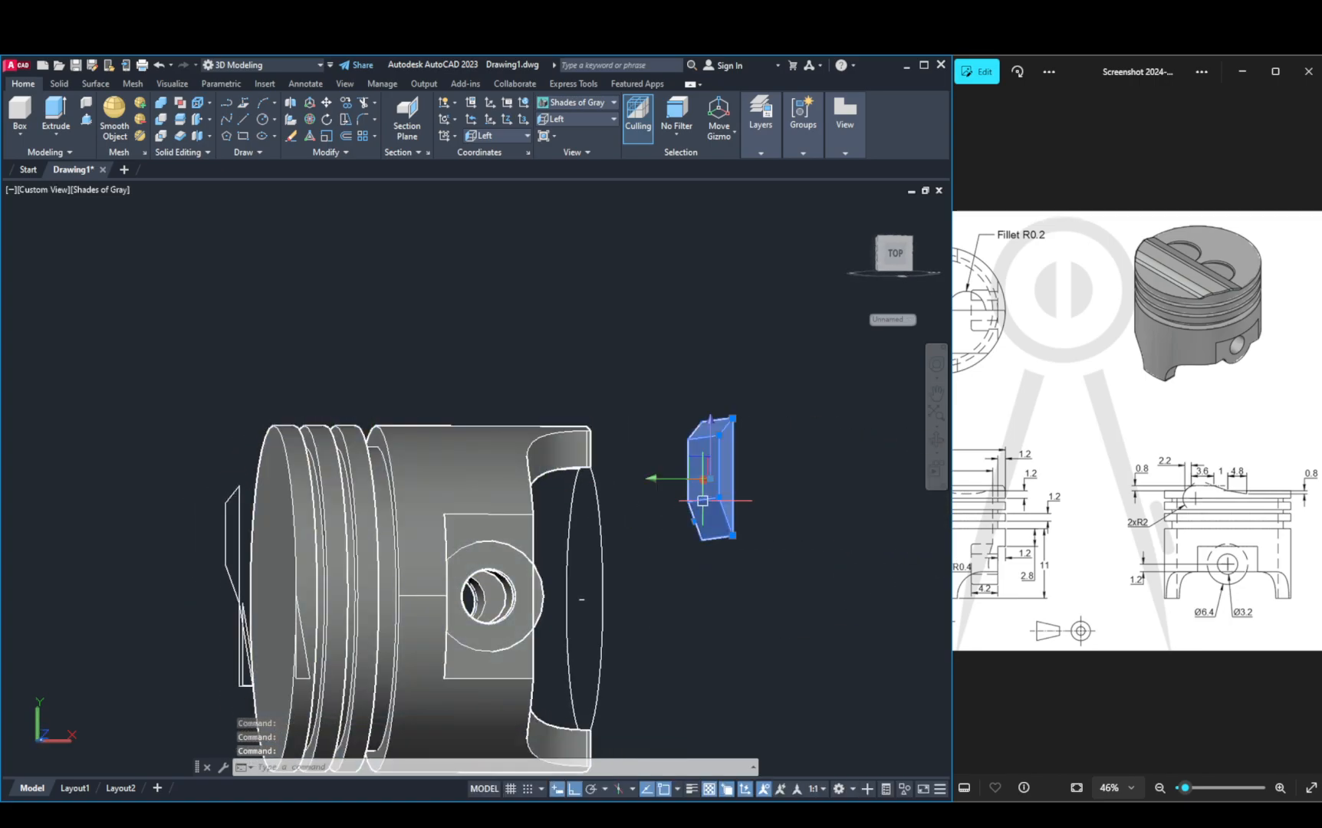
pyautogui.press('Delete')
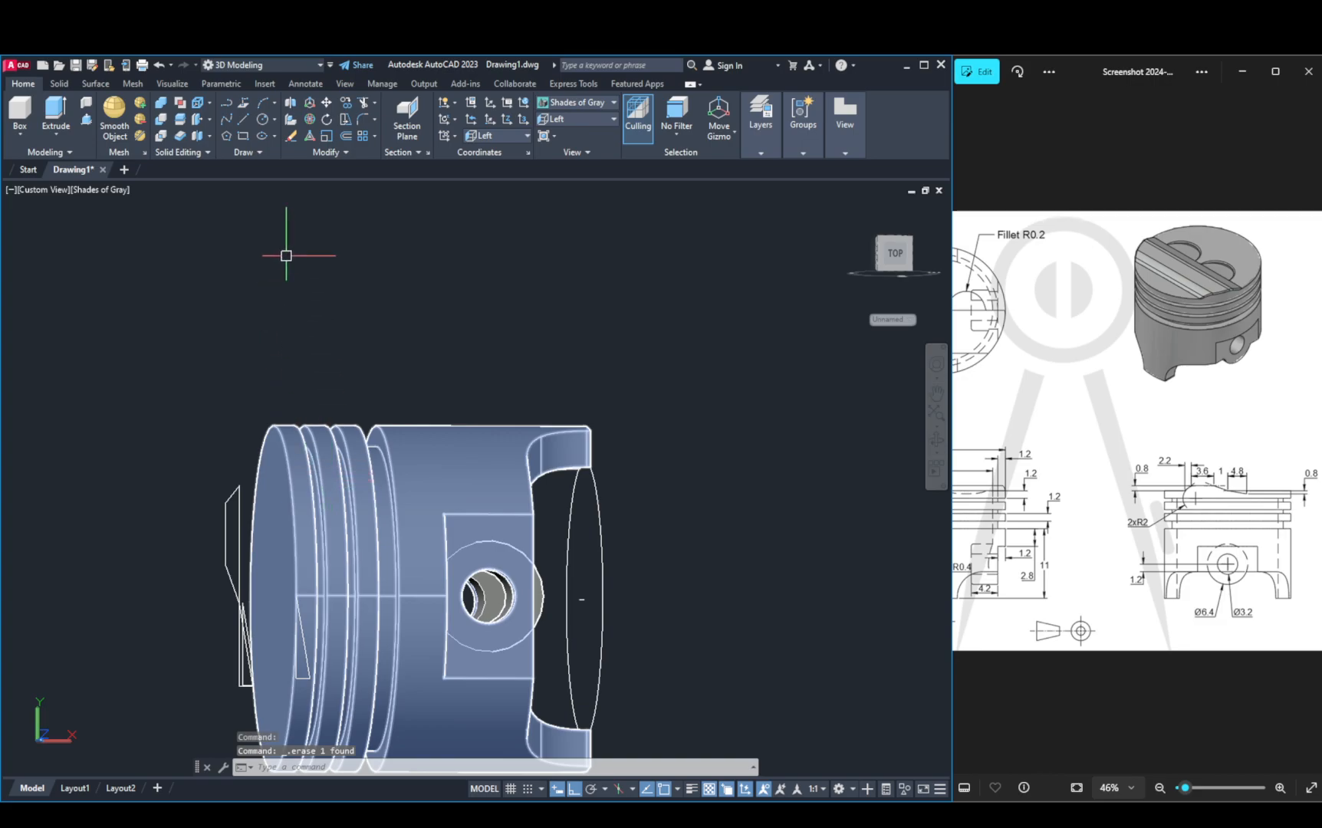
# Step: Try to Presspull the area enclosed by the raised crown profile
pyautogui.click(85, 119)
pyautogui.click(234, 546)
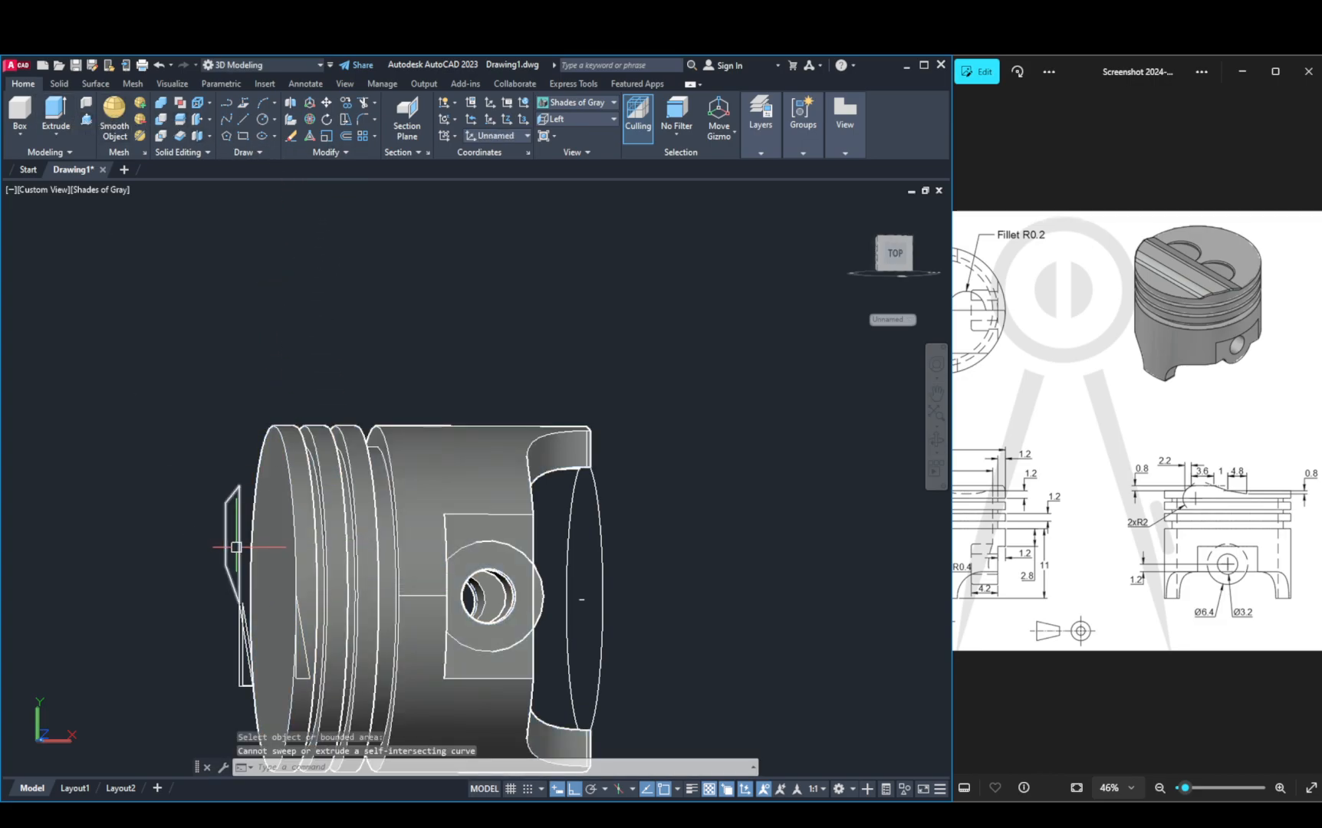
pyautogui.click(239, 550)
pyautogui.press('space')
pyautogui.press('space')
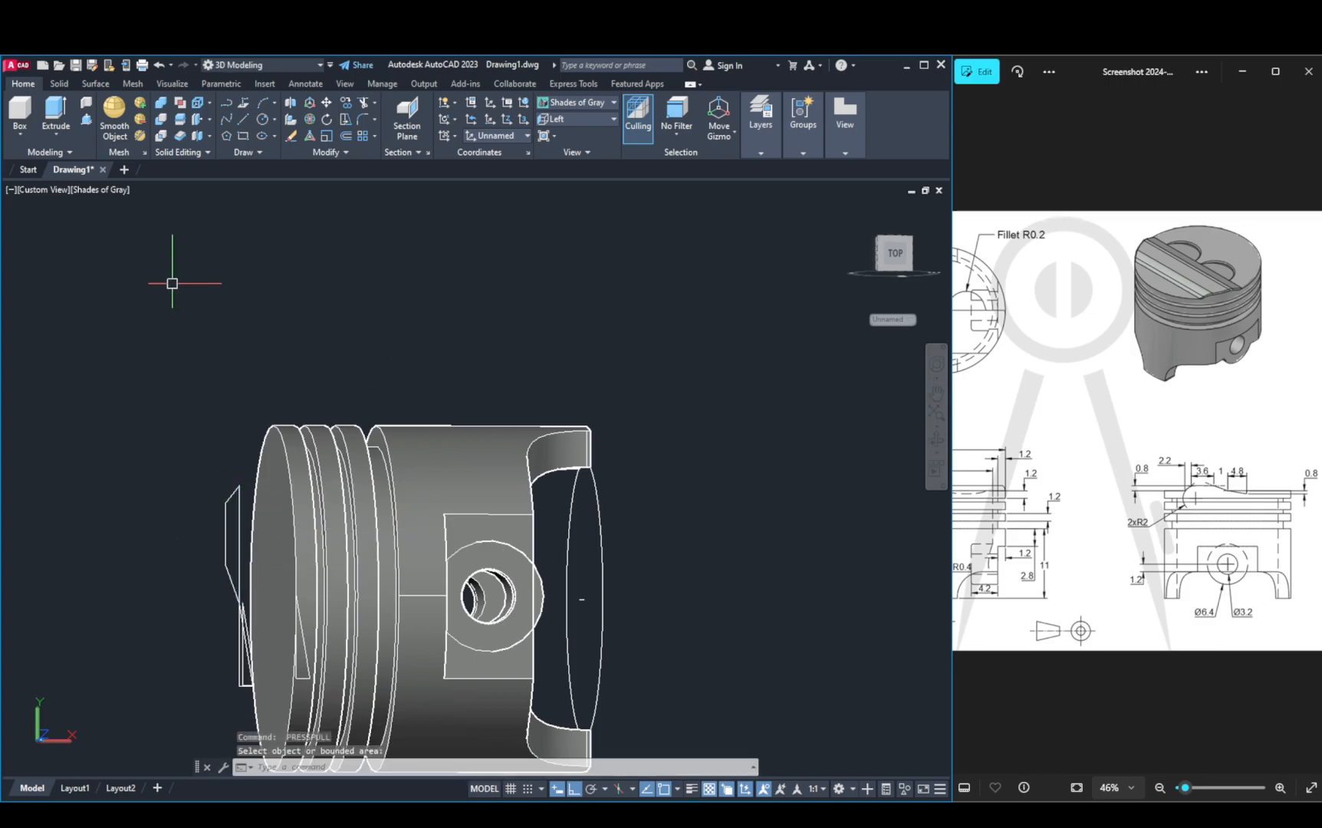
# Step: Try to extrude the raised crown profile, including from a more oblique view, and try Presspull on its enclosed area again
pyautogui.click(56, 113)
pyautogui.click(234, 539)
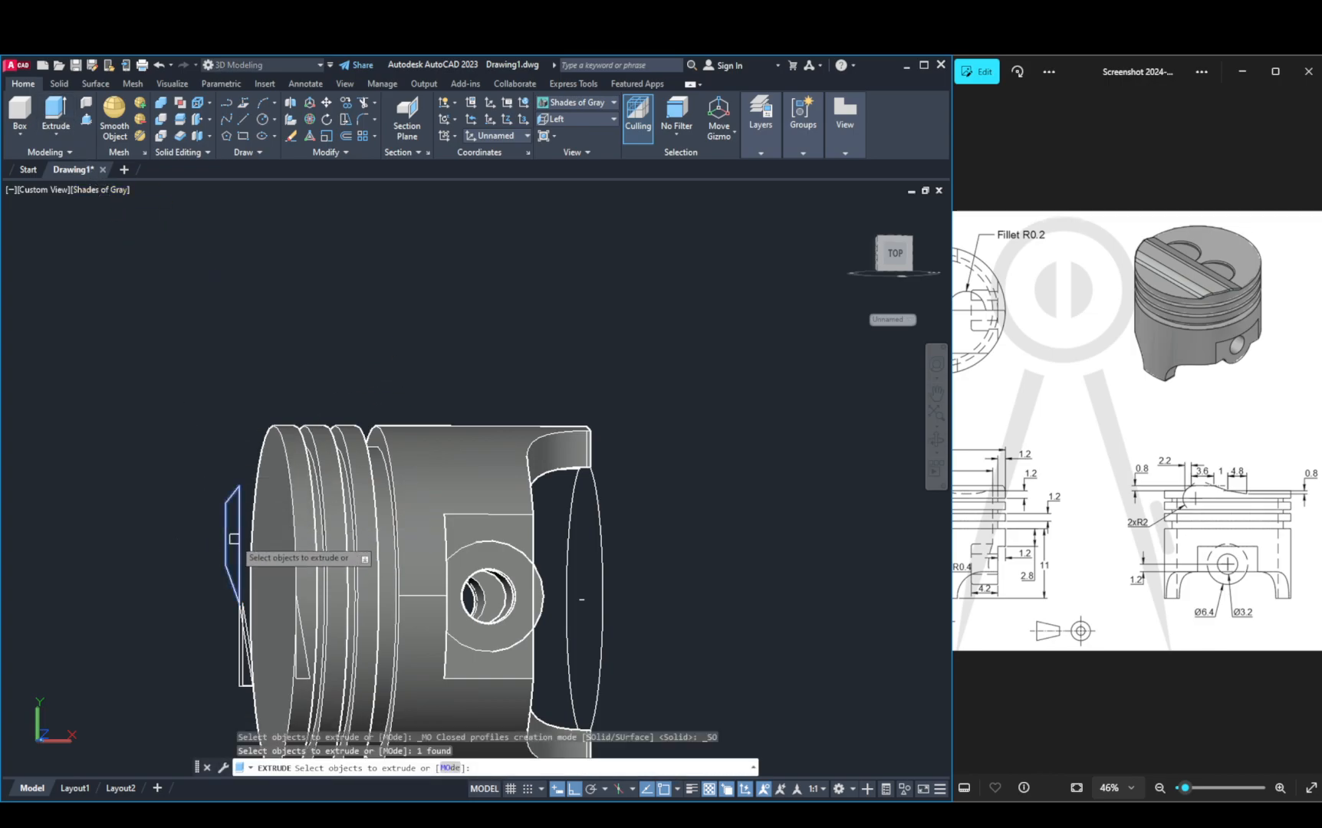
pyautogui.keyDown('shift'); pyautogui.moveTo(236, 539); pyautogui.dragTo(283, 531, button='middle'); pyautogui.keyUp('shift')
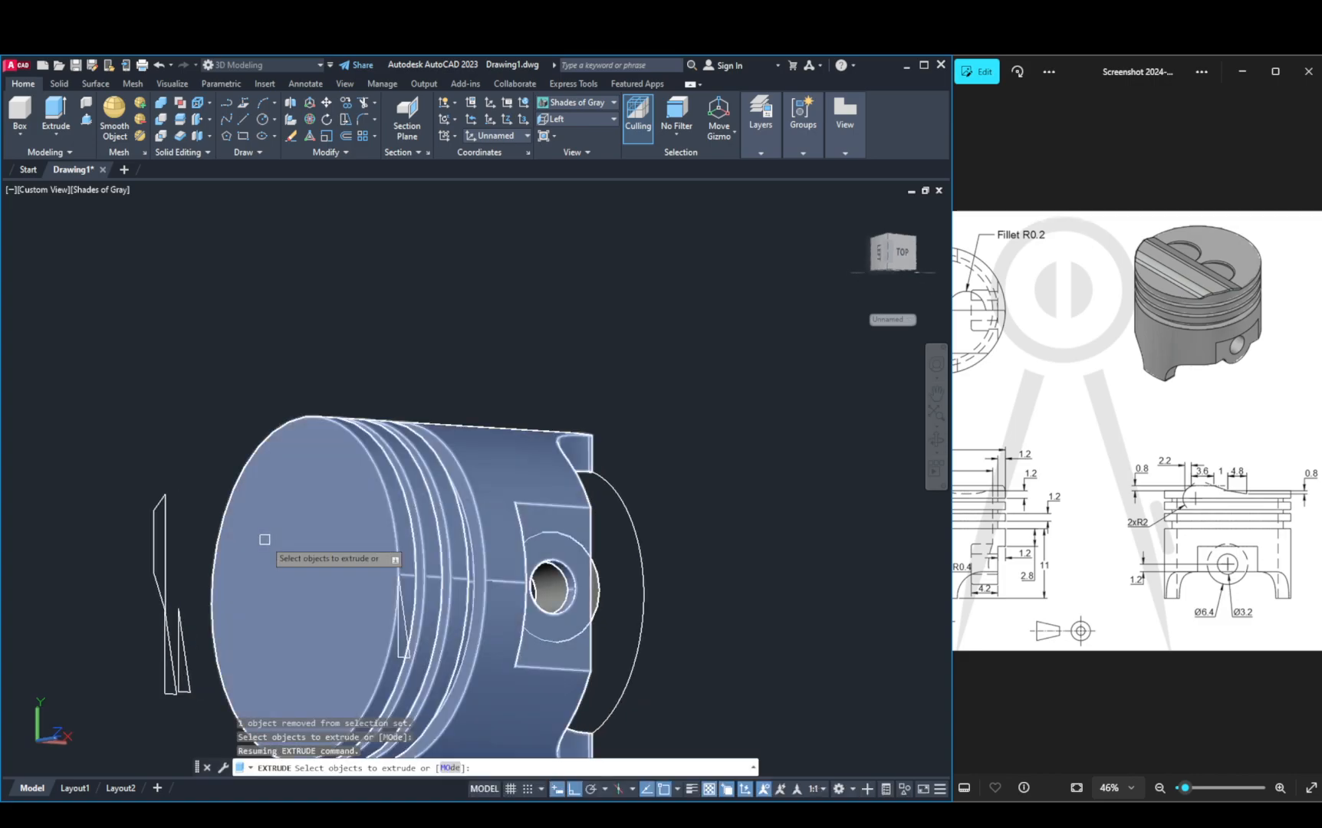
pyautogui.click(165, 577)
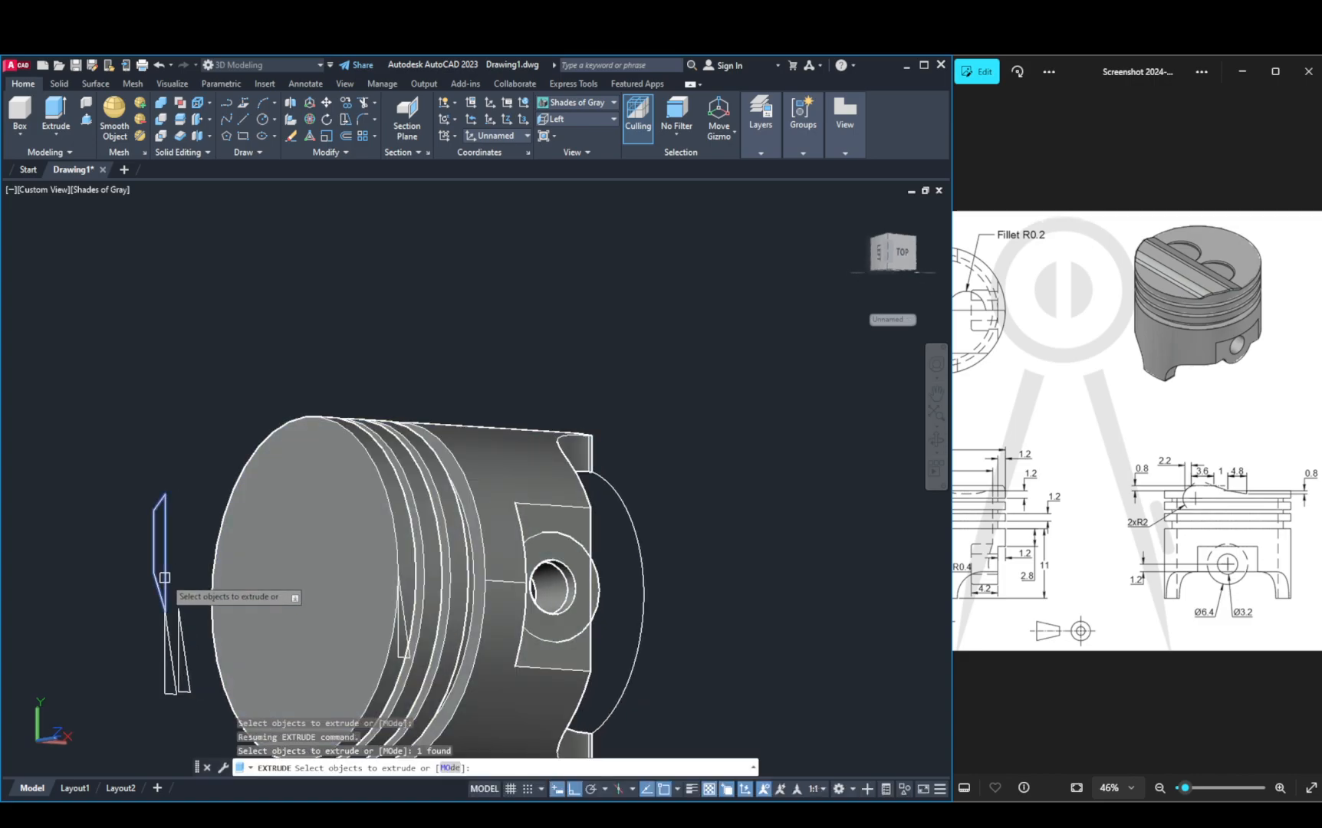
pyautogui.click(87, 120)
pyautogui.scroll(2, 158, 529)
pyautogui.click(159, 529)
pyautogui.press('Return')
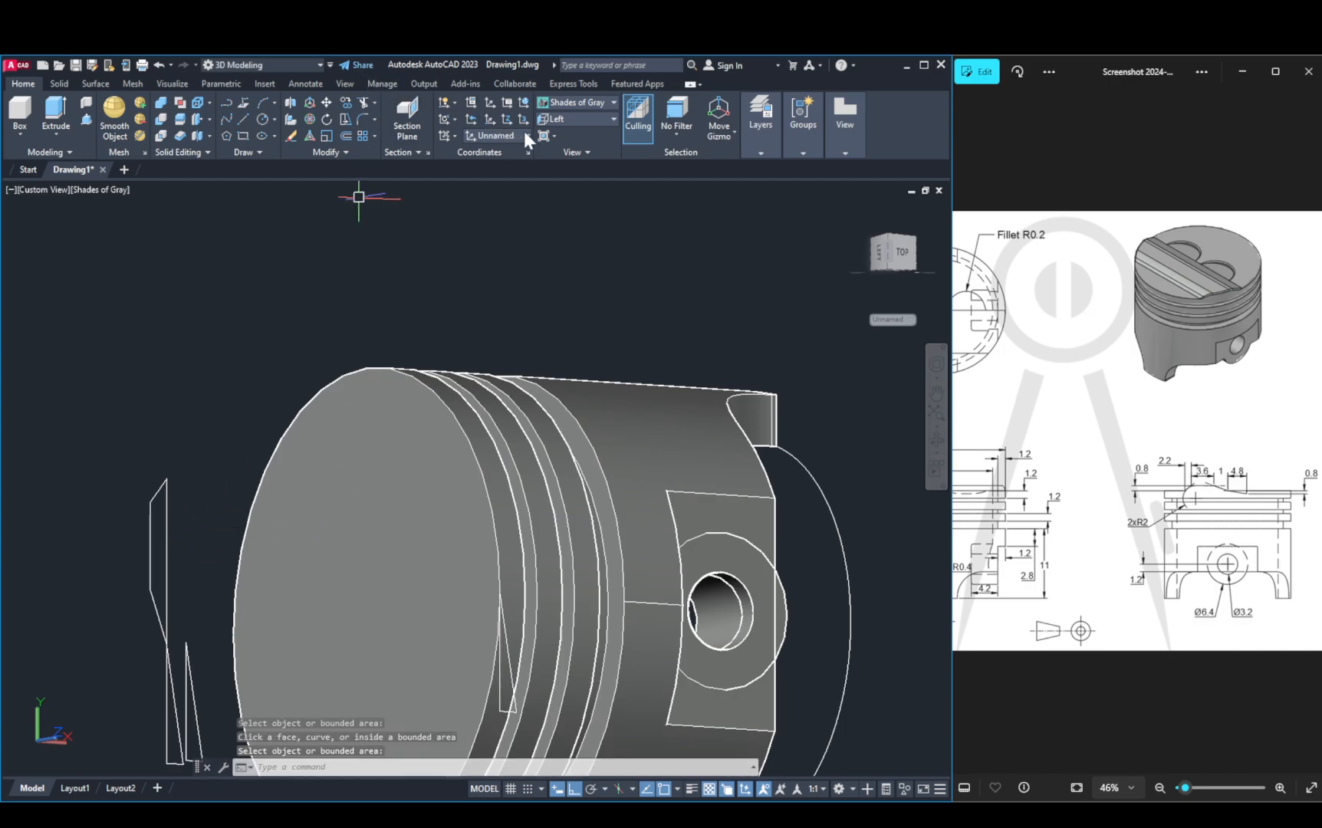
# Step: Reset the UCS to World and align it to the Left view of the piston
pyautogui.click(525, 102)
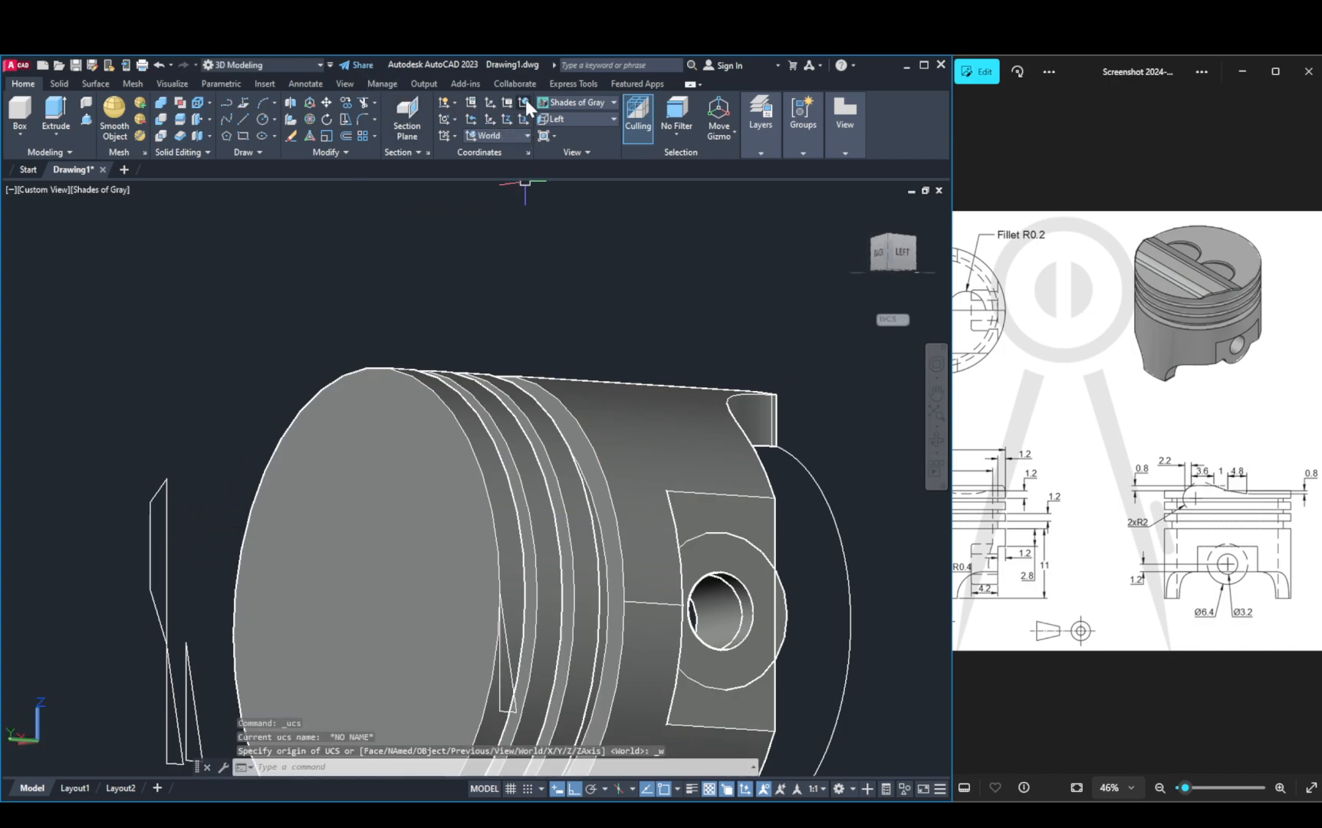
pyautogui.click(524, 101)
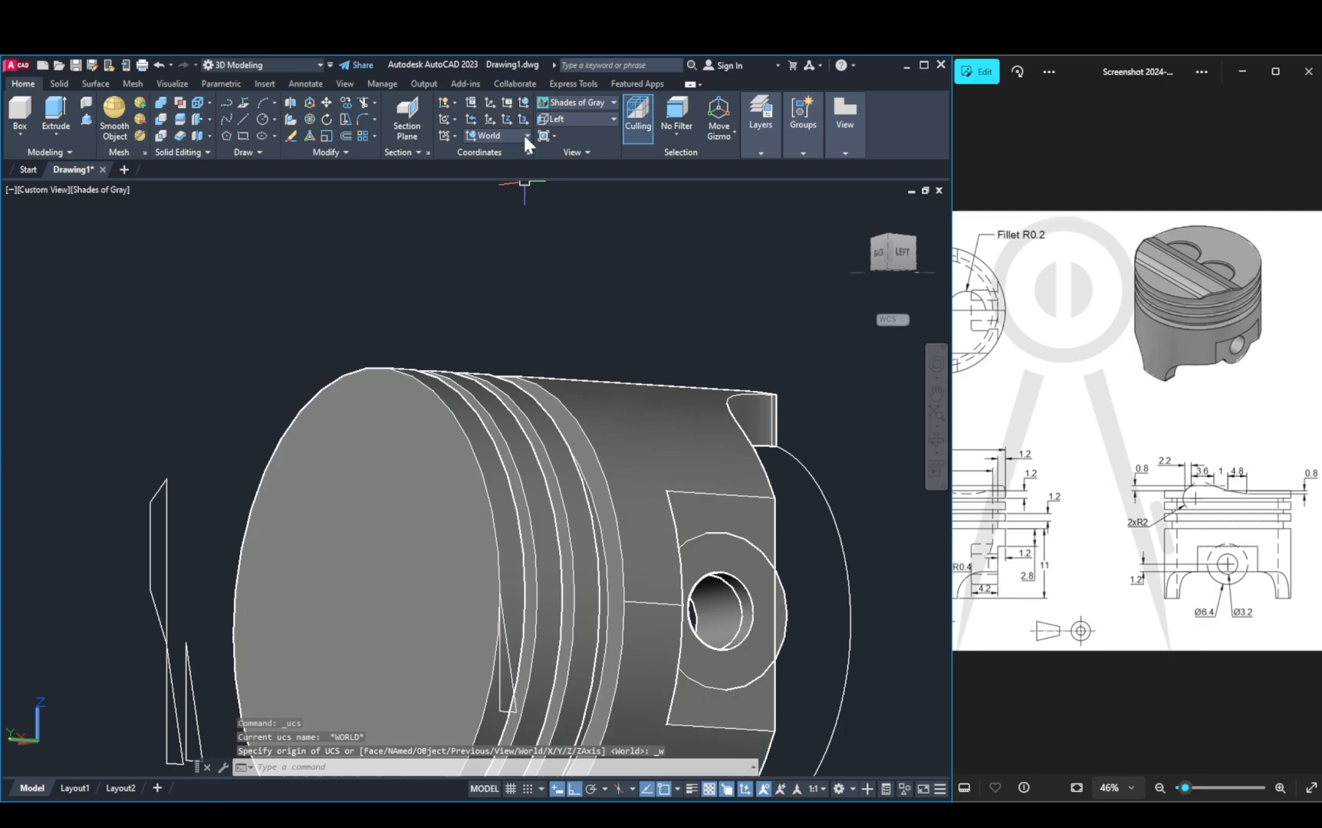
pyautogui.click(450, 133)
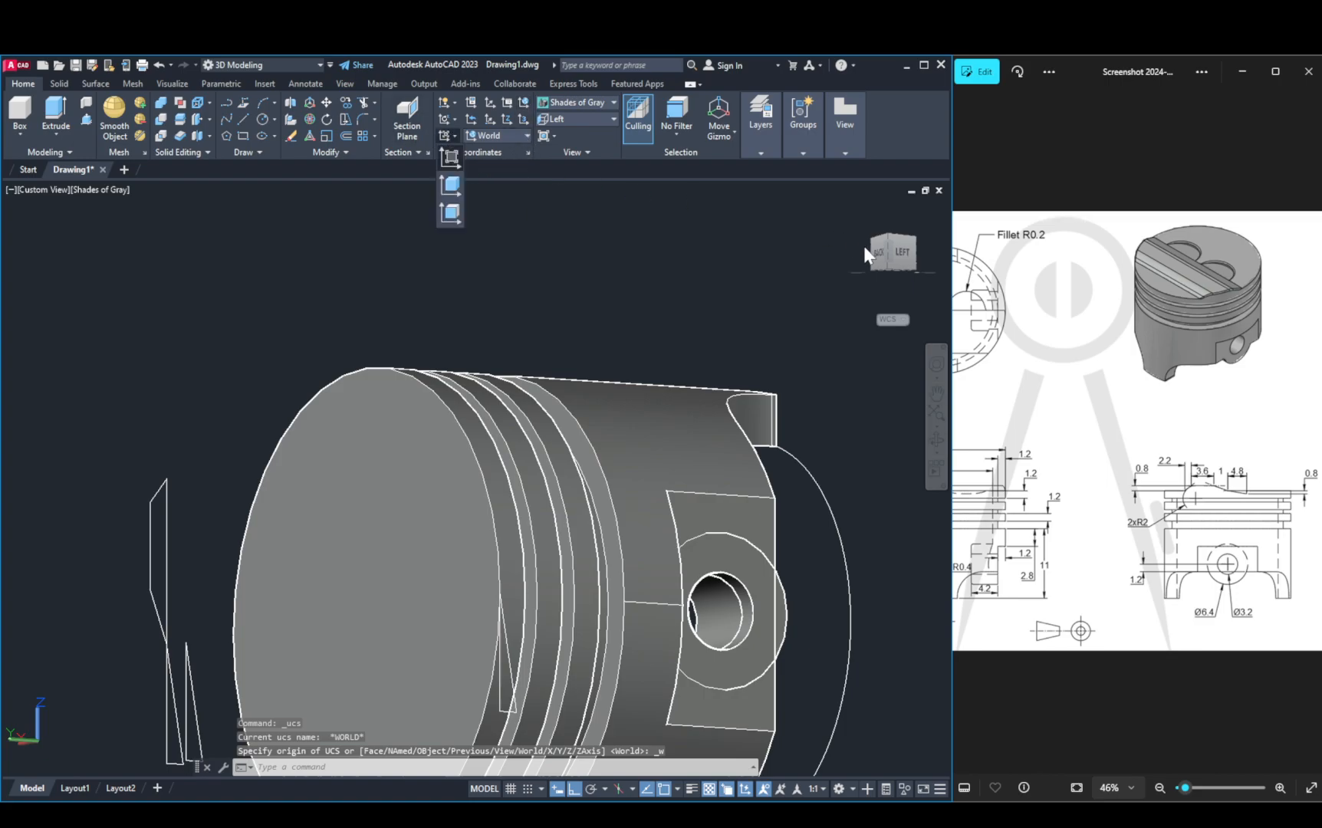
pyautogui.click(910, 253)
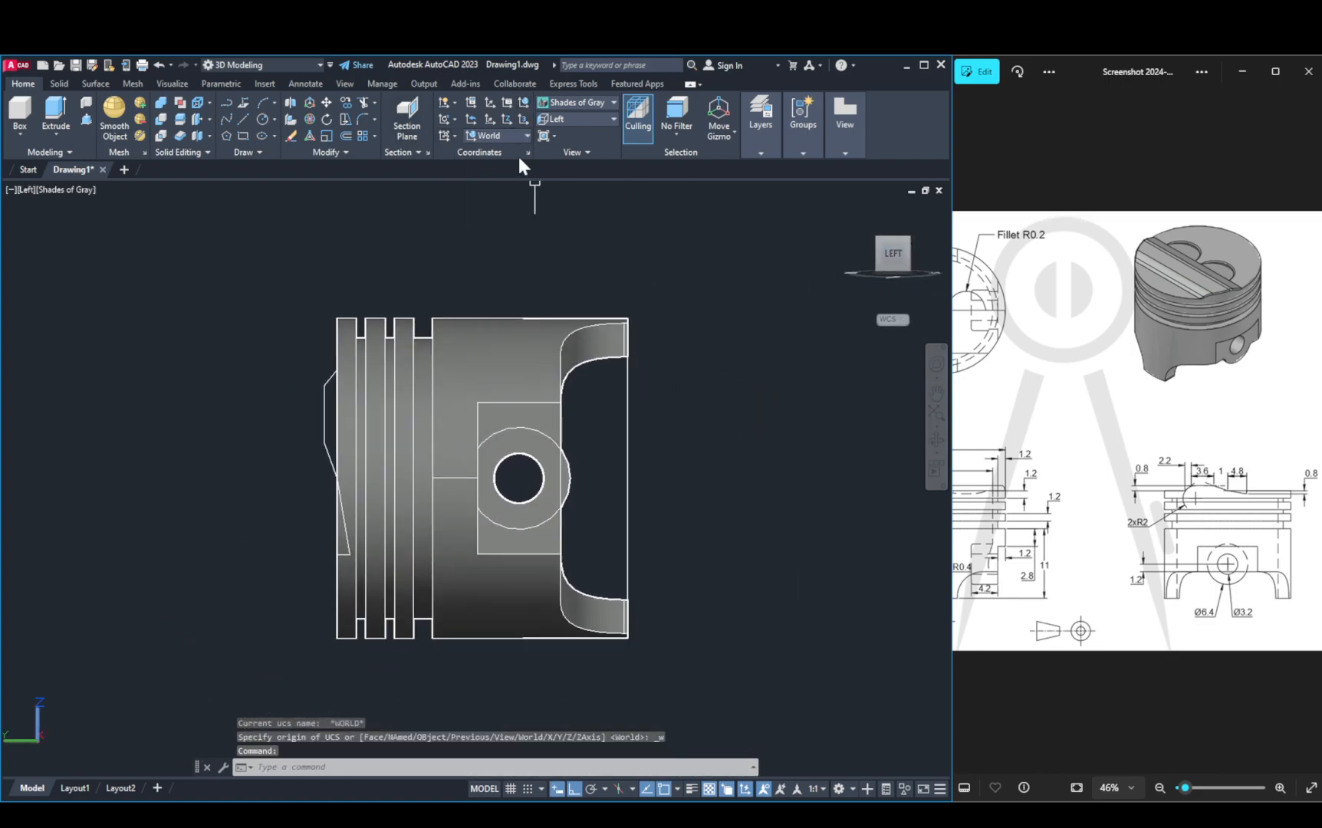
pyautogui.click(523, 105)
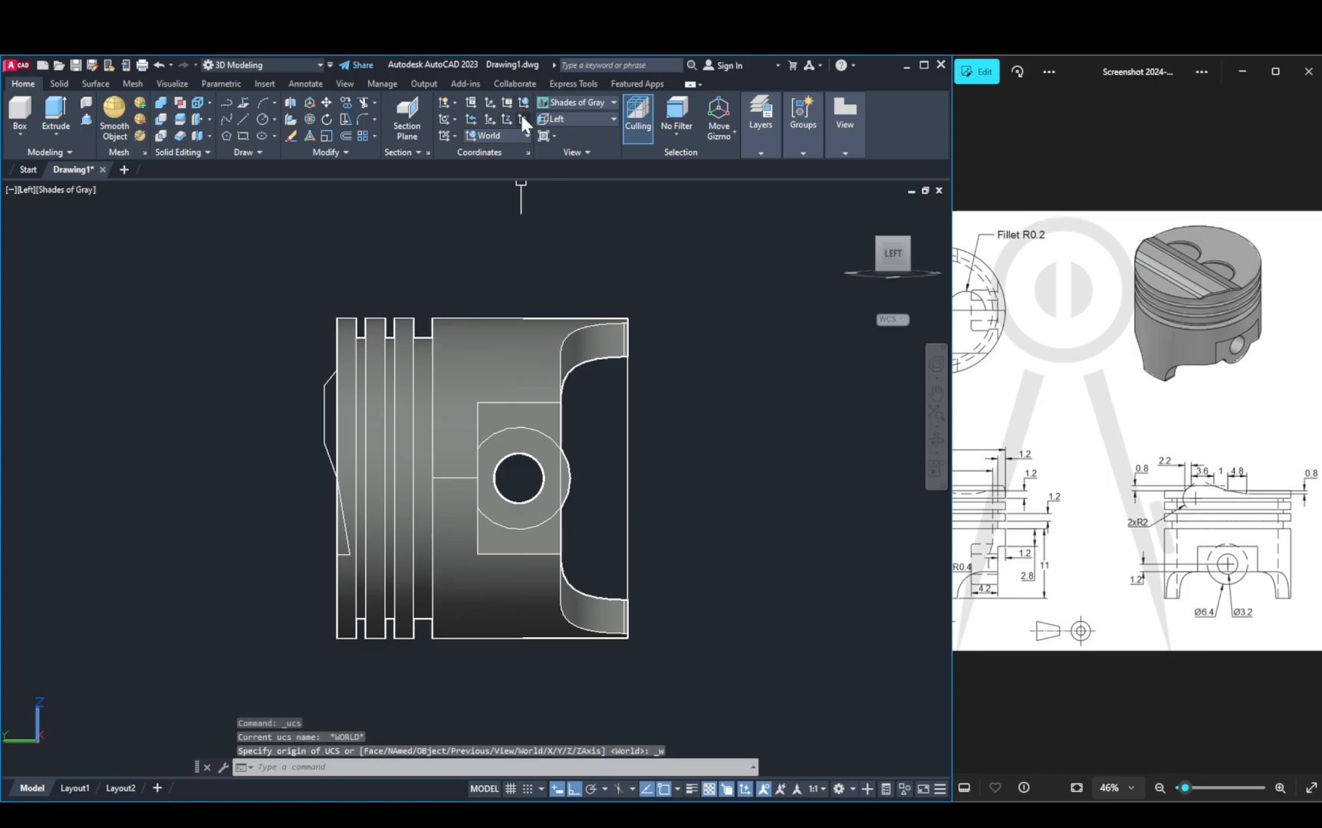
pyautogui.click(451, 135)
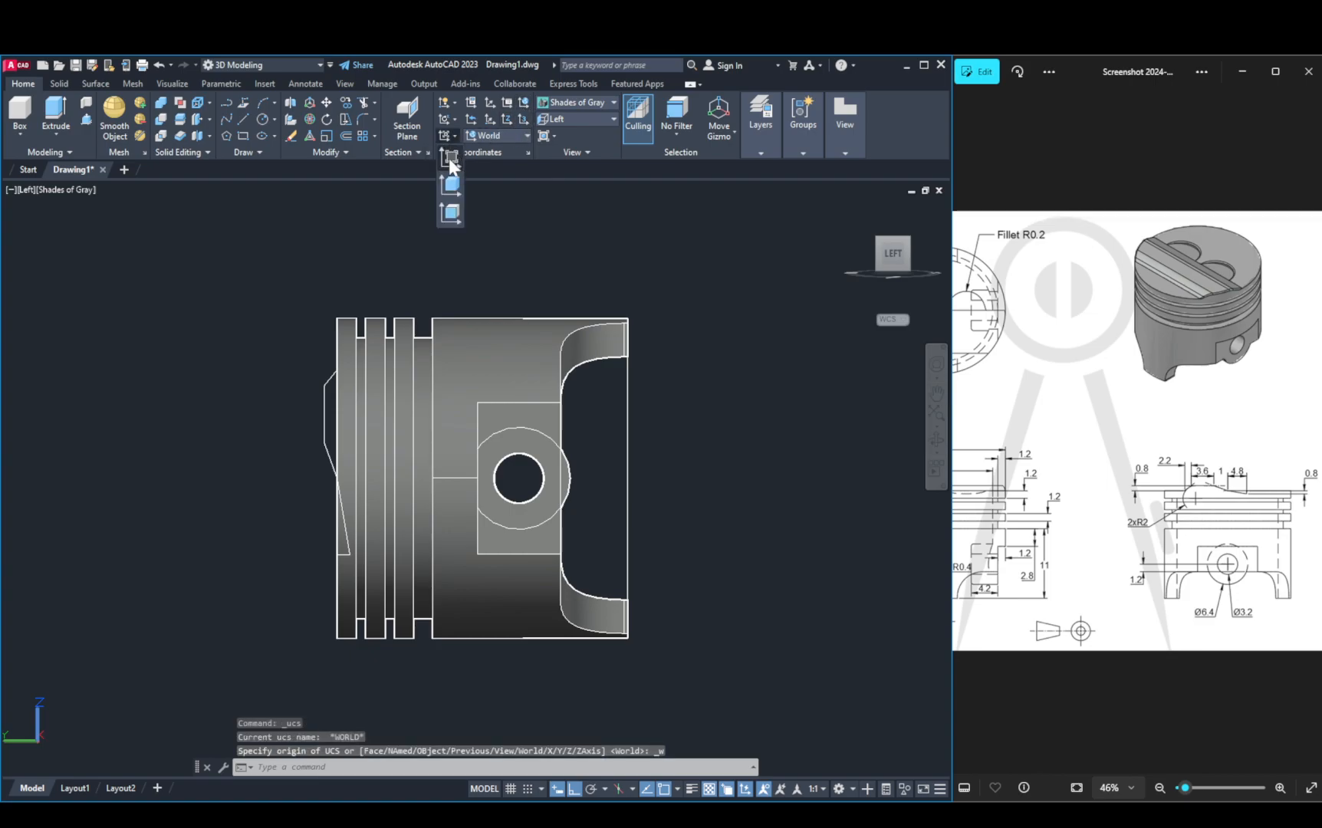
# Step: Try to extrude the raised crown profile as a solid in the Left view
pyautogui.click(56, 114)
pyautogui.click(325, 408)
pyautogui.press('Return')
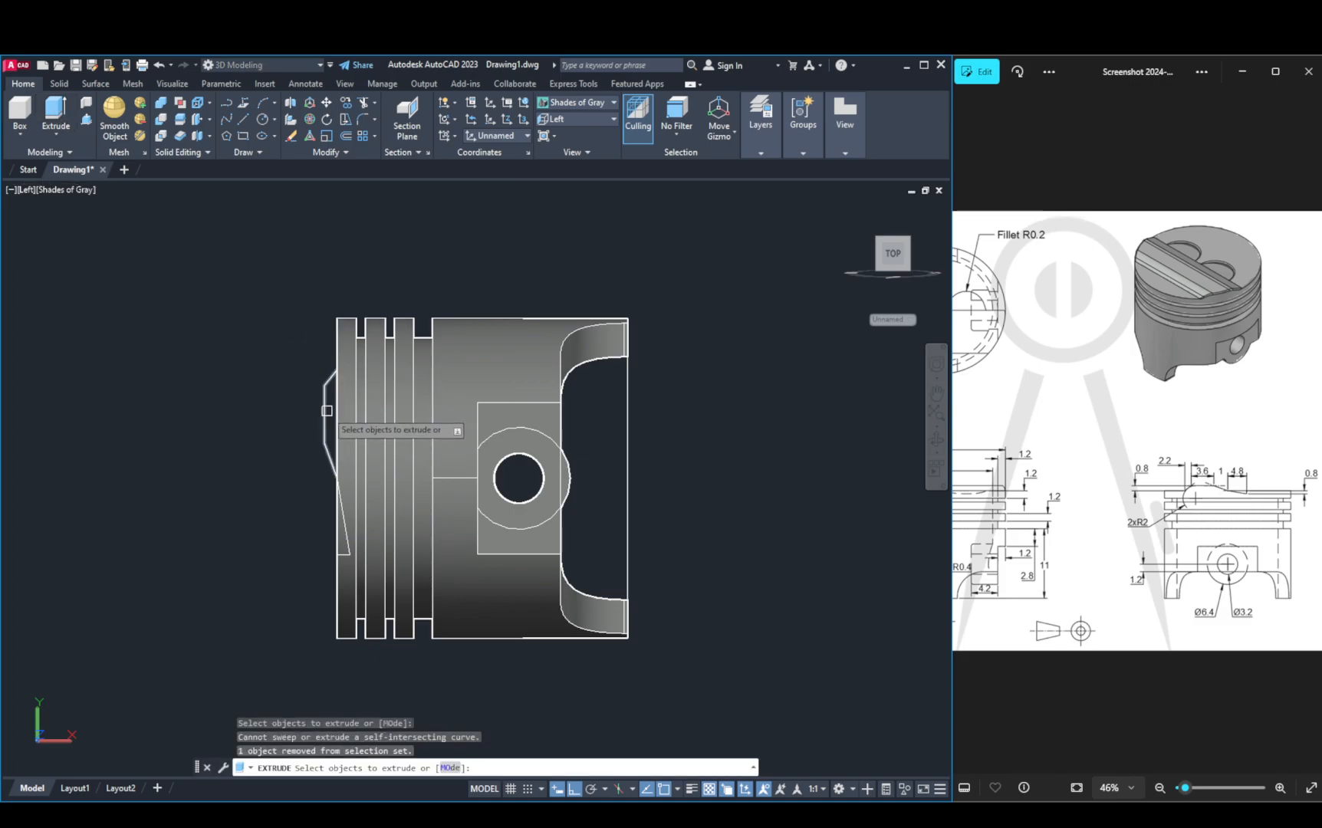
pyautogui.click(323, 412)
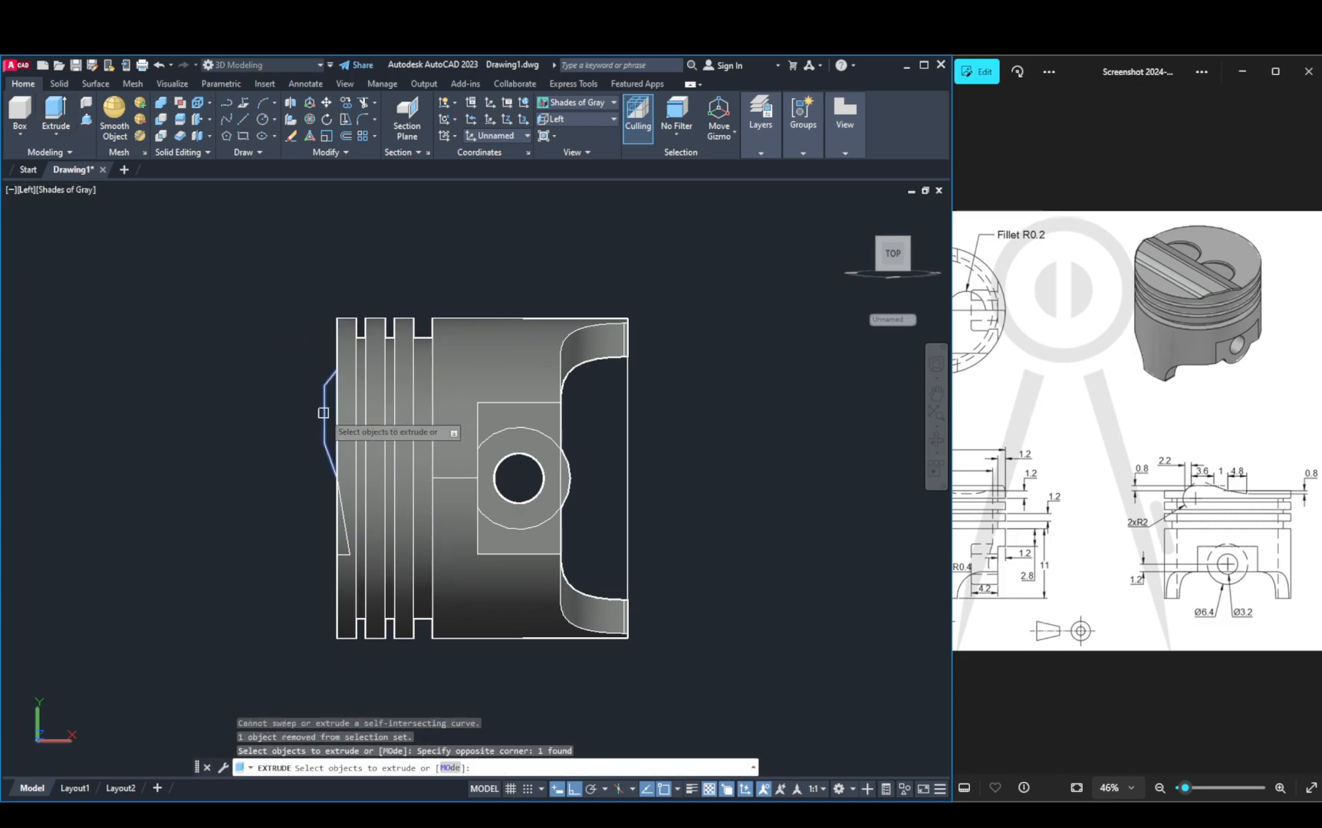
pyautogui.press('Return')
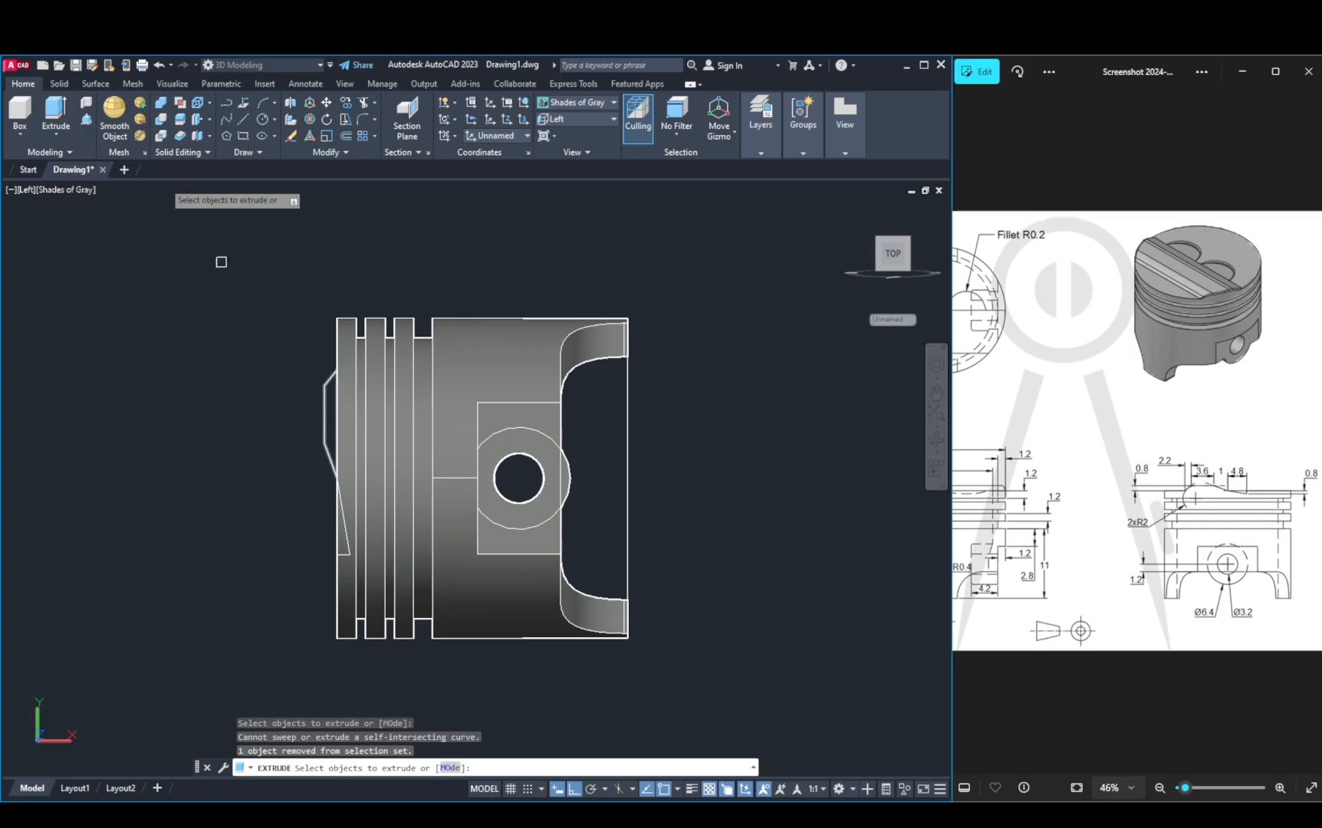
# Step: Presspull the area enclosed by the raised crown profile about 276 units, so the solid runs past both sides of the piston
pyautogui.click(86, 119)
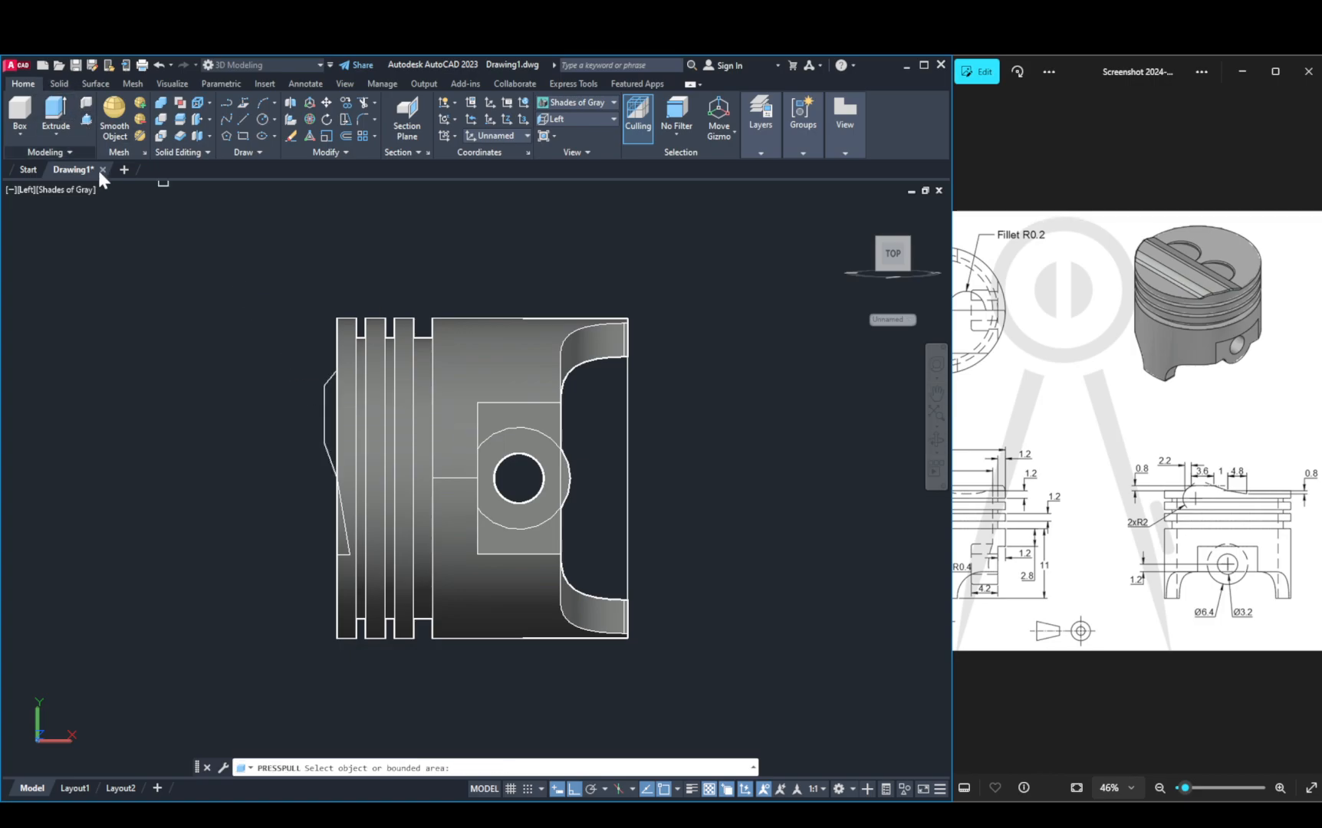
pyautogui.click(329, 419)
pyautogui.keyDown('shift'); pyautogui.moveTo(529, 460); pyautogui.dragTo(578, 431, button='middle'); pyautogui.keyUp('shift')
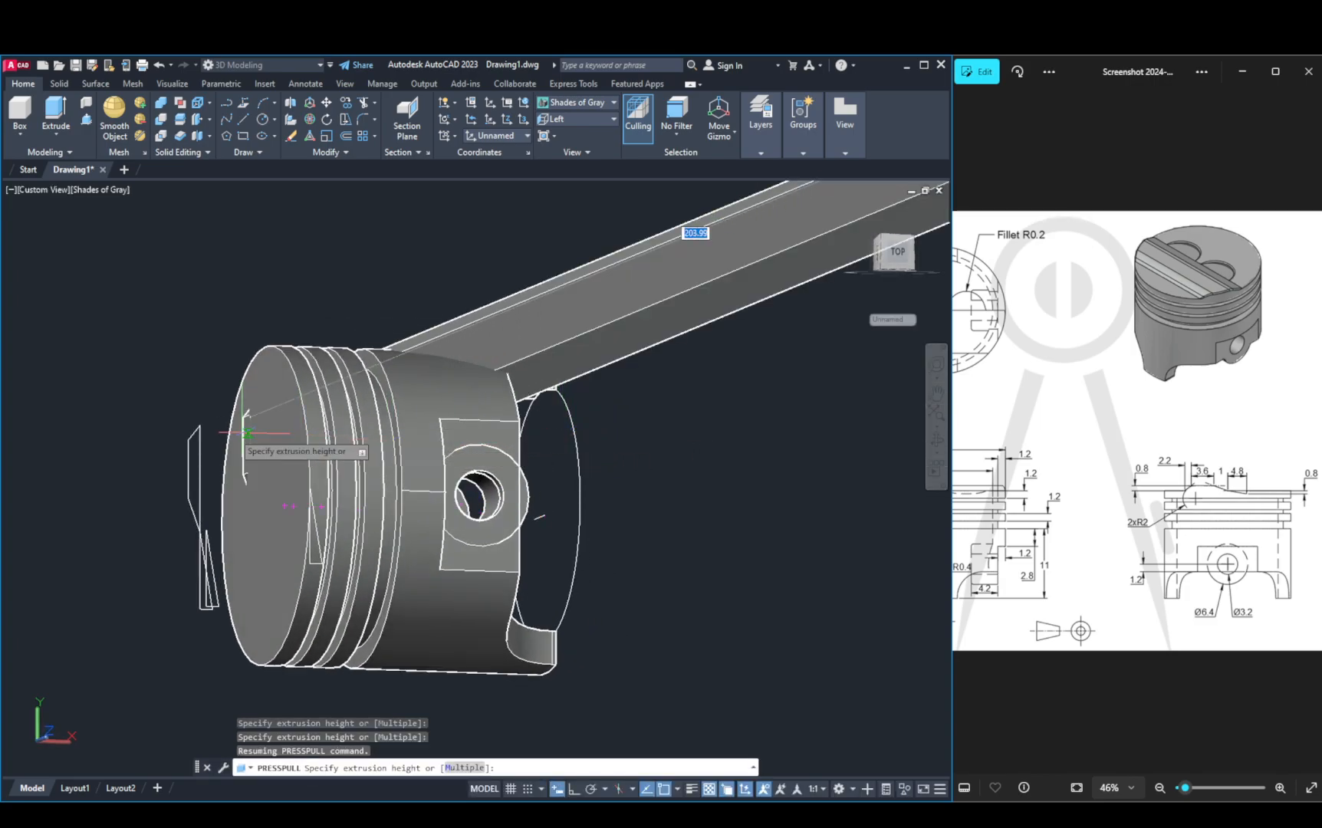
pyautogui.keyDown('shift'); pyautogui.moveTo(130, 413); pyautogui.dragTo(295, 400, button='middle'); pyautogui.keyUp('shift')
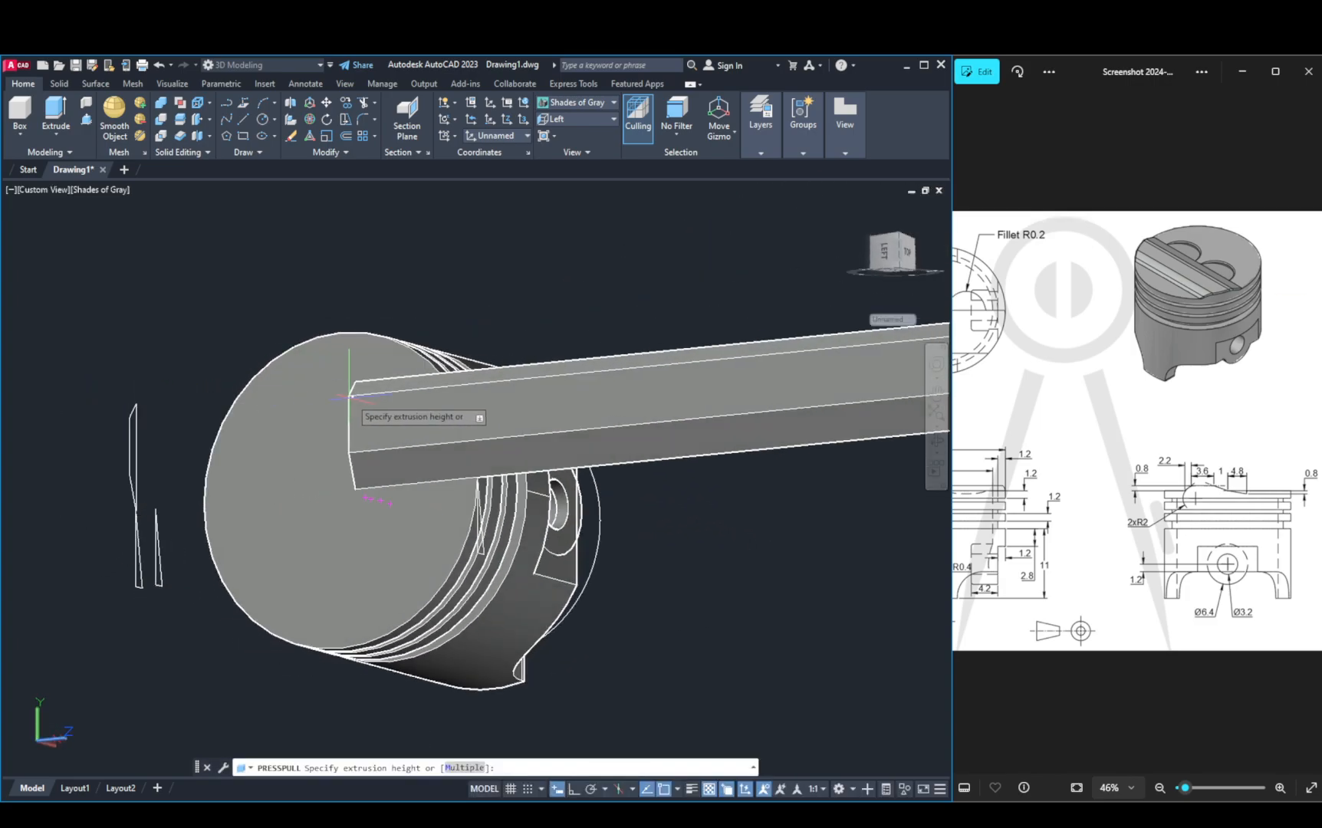
pyautogui.scroll(-5, 348, 397)
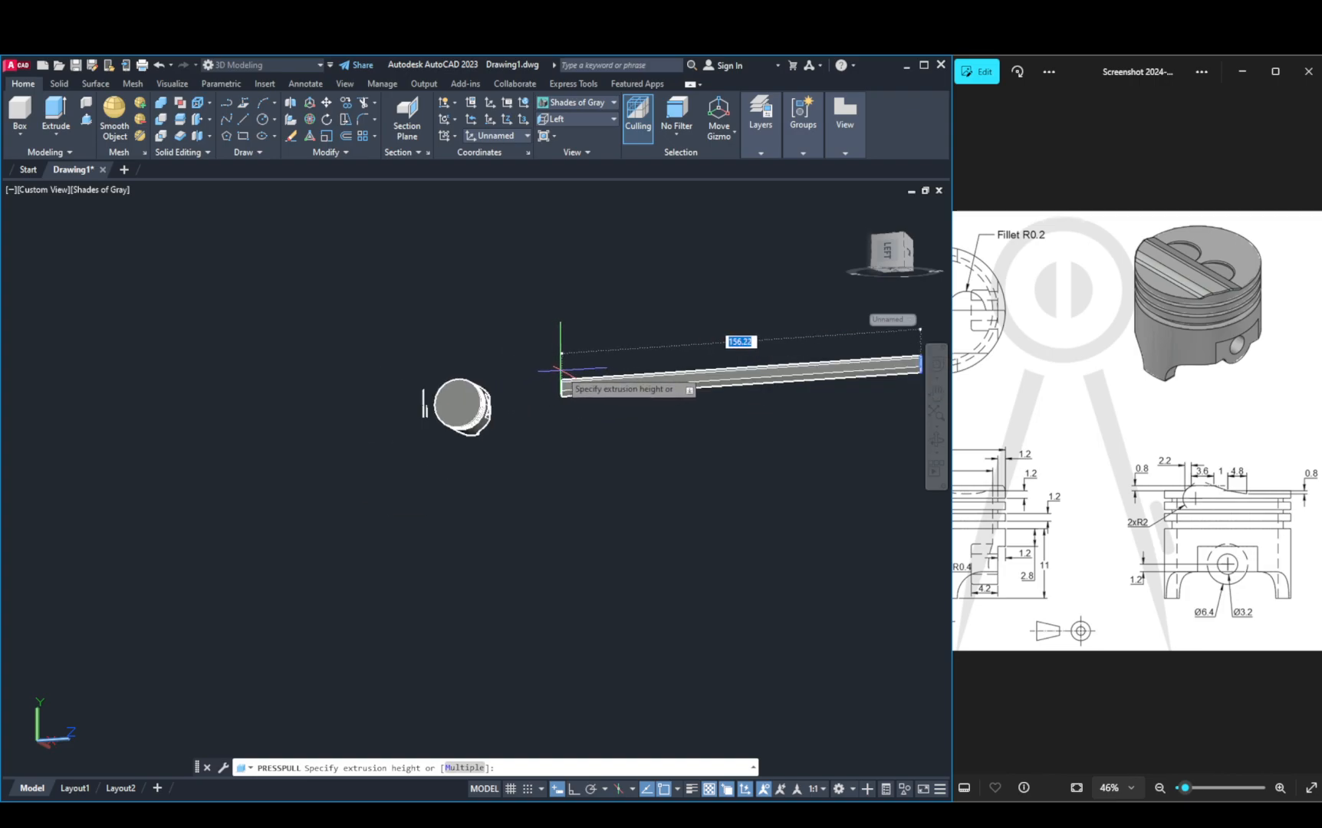
pyautogui.scroll(-2, 562, 369)
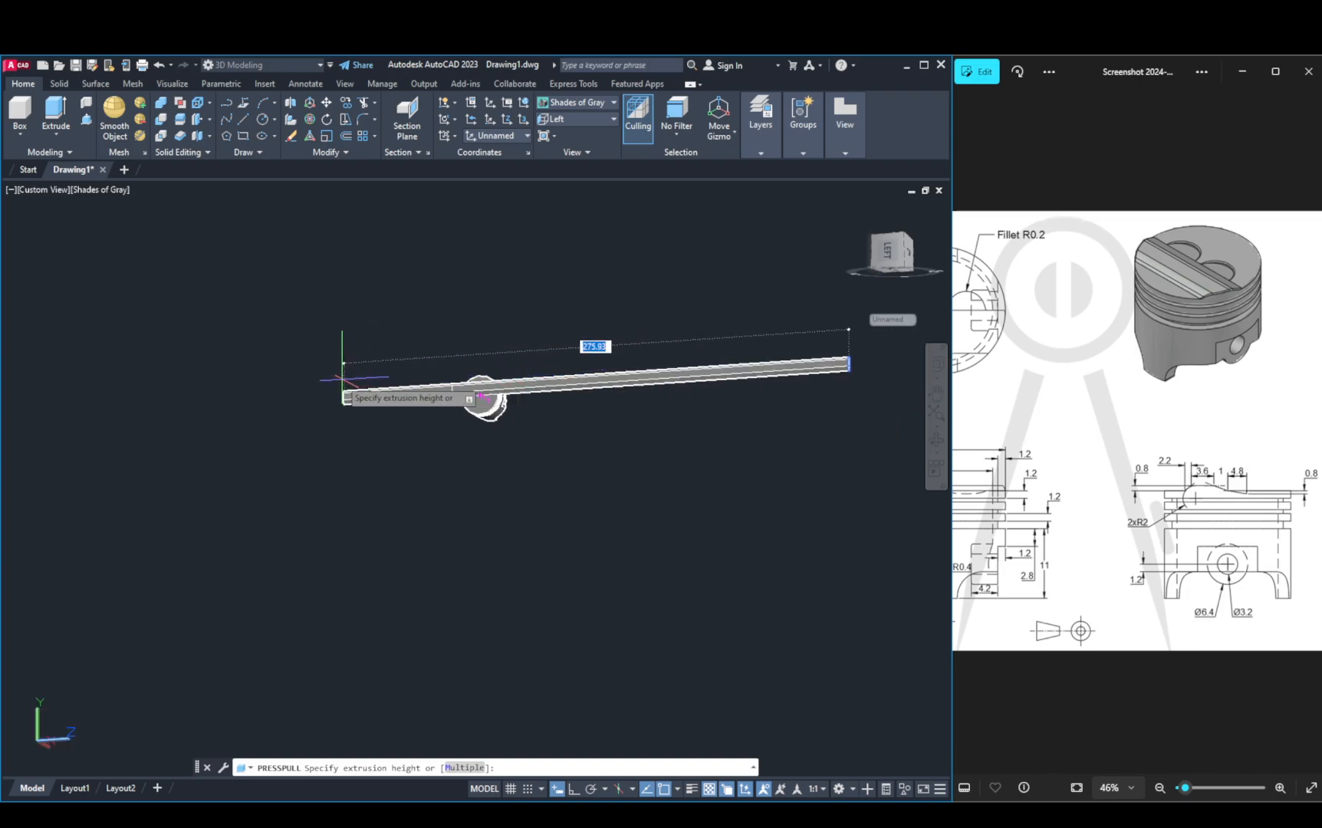
pyautogui.click(344, 379)
# Step: Presspull the triangle beside the crown profile across the piston's top face until it extends past the far side
pyautogui.moveTo(490, 418); pyautogui.dragTo(672, 510, button='middle')
pyautogui.moveTo(770, 534); pyautogui.dragTo(583, 548, button='middle')
pyautogui.scroll(3, 675, 546)
pyautogui.moveTo(699, 542); pyautogui.dragTo(499, 575, button='middle')
pyautogui.scroll(-4, 561, 590)
pyautogui.scroll(6, 539, 598)
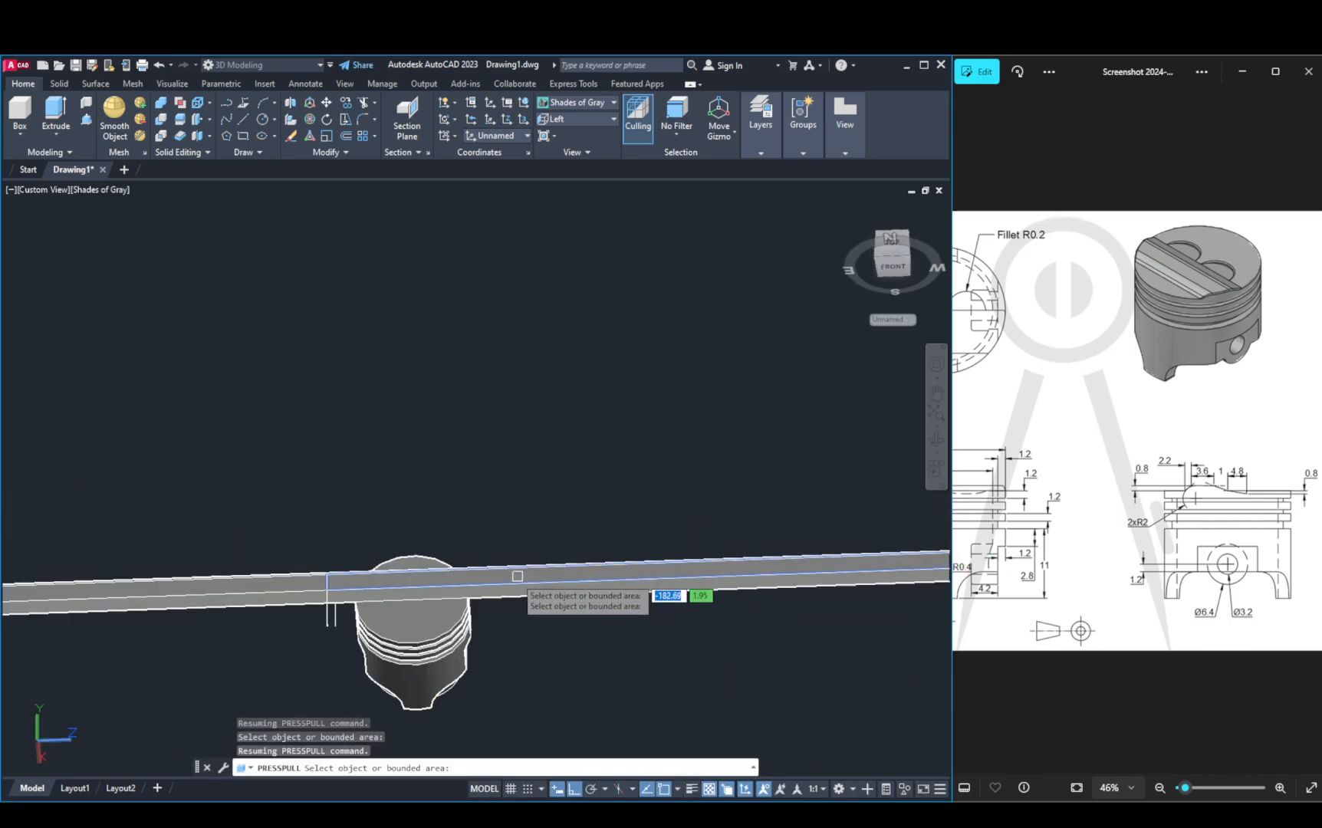
pyautogui.keyDown('shift'); pyautogui.moveTo(519, 574); pyautogui.dragTo(238, 606, button='middle'); pyautogui.keyUp('shift')
pyautogui.scroll(2, 274, 591)
pyautogui.scroll(2, 427, 556)
pyautogui.keyDown('shift'); pyautogui.moveTo(428, 556); pyautogui.dragTo(305, 539, button='middle'); pyautogui.keyUp('shift')
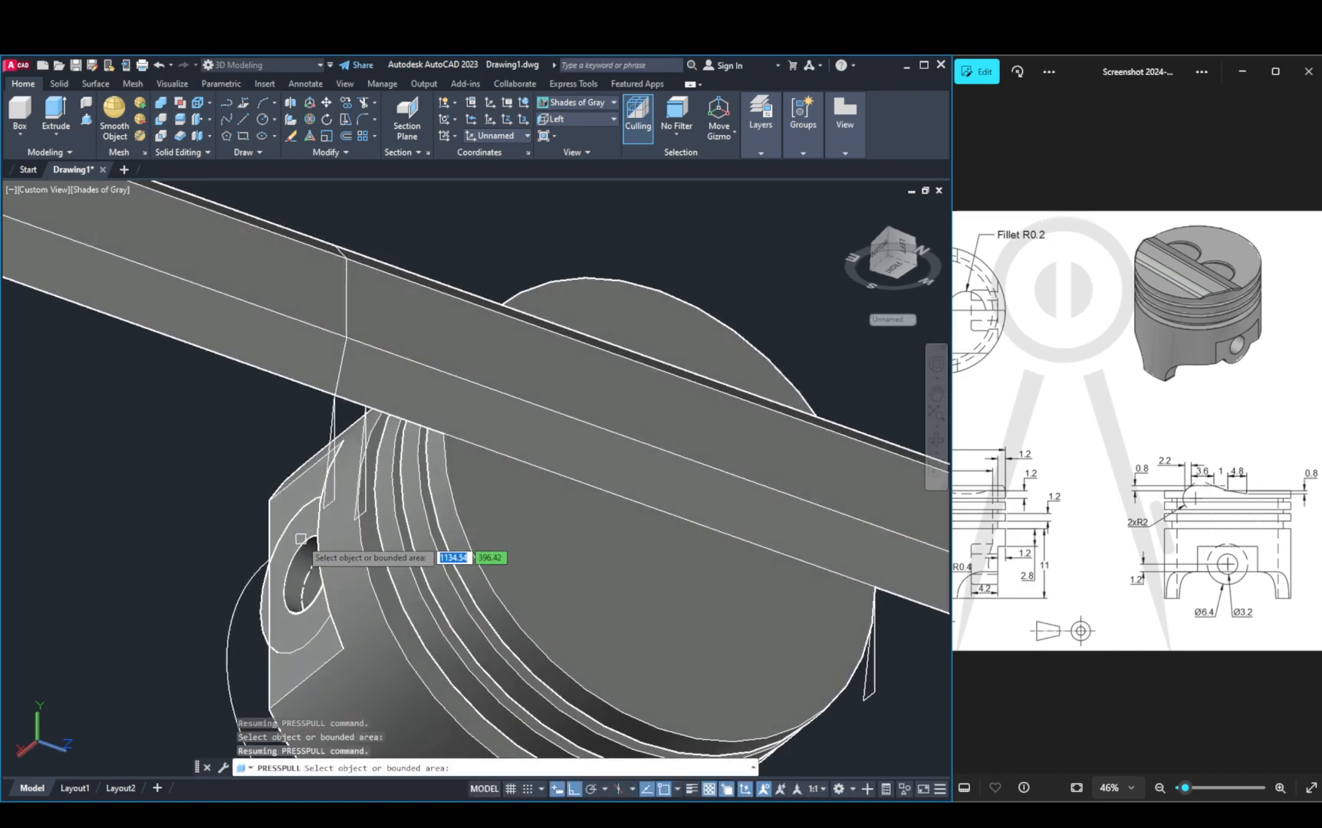
pyautogui.click(363, 493)
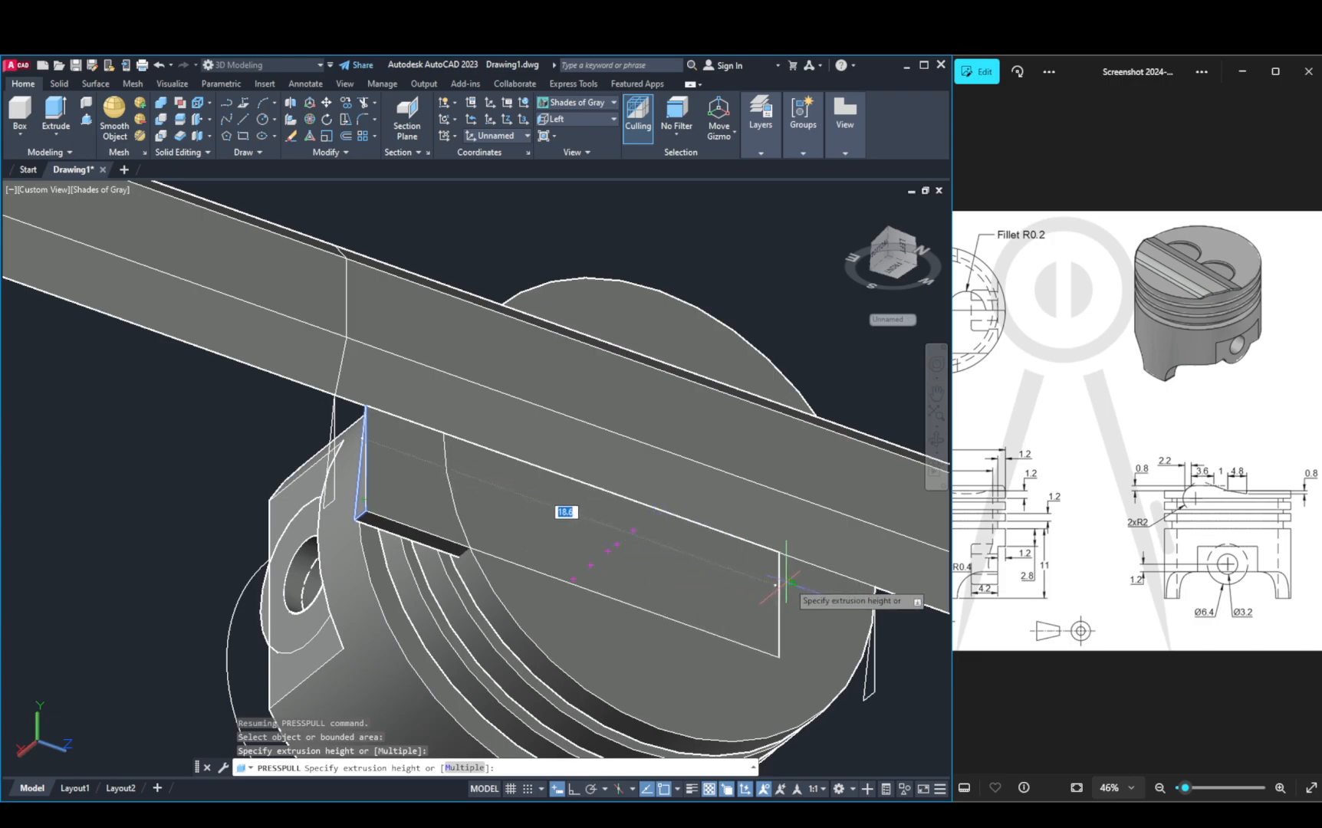
pyautogui.scroll(3, 767, 580)
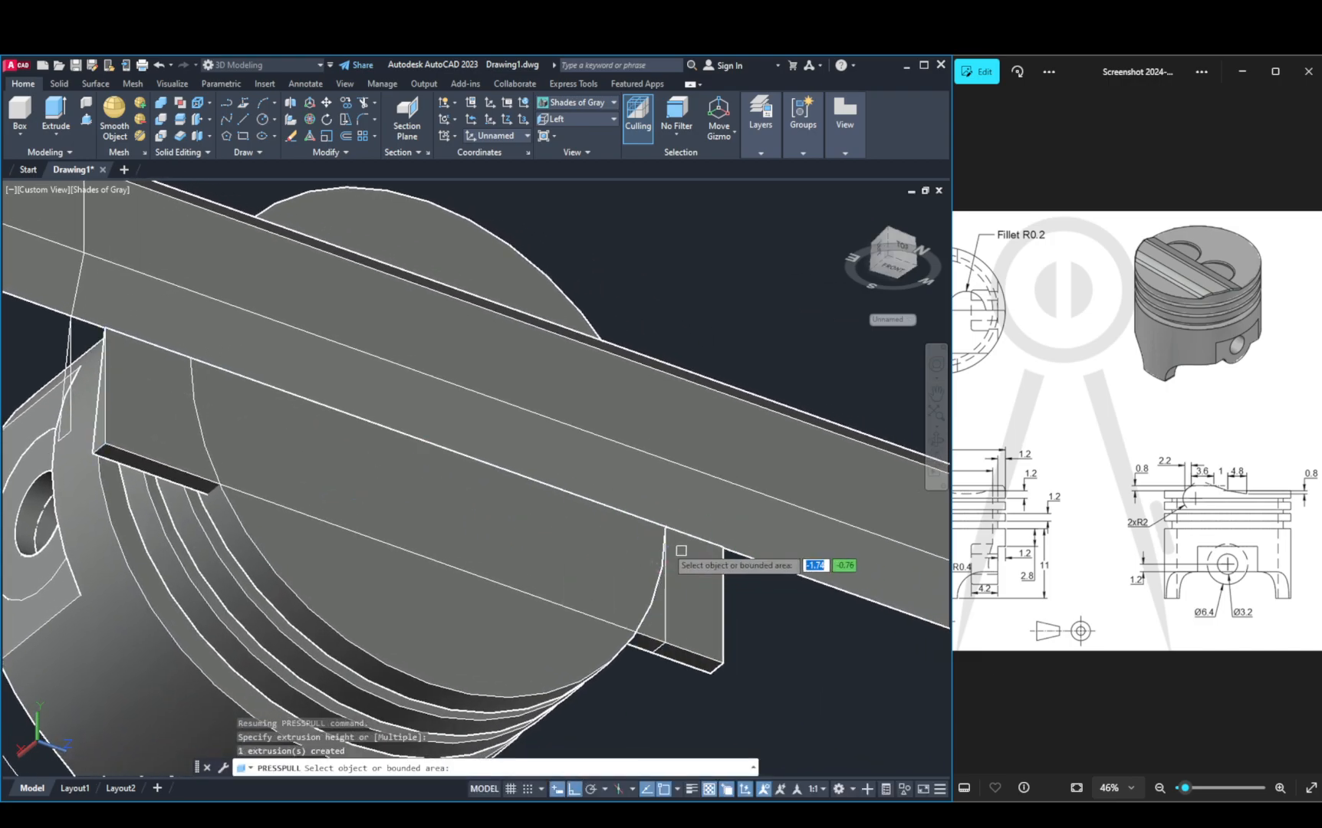
pyautogui.press('Escape')
pyautogui.press('Escape')
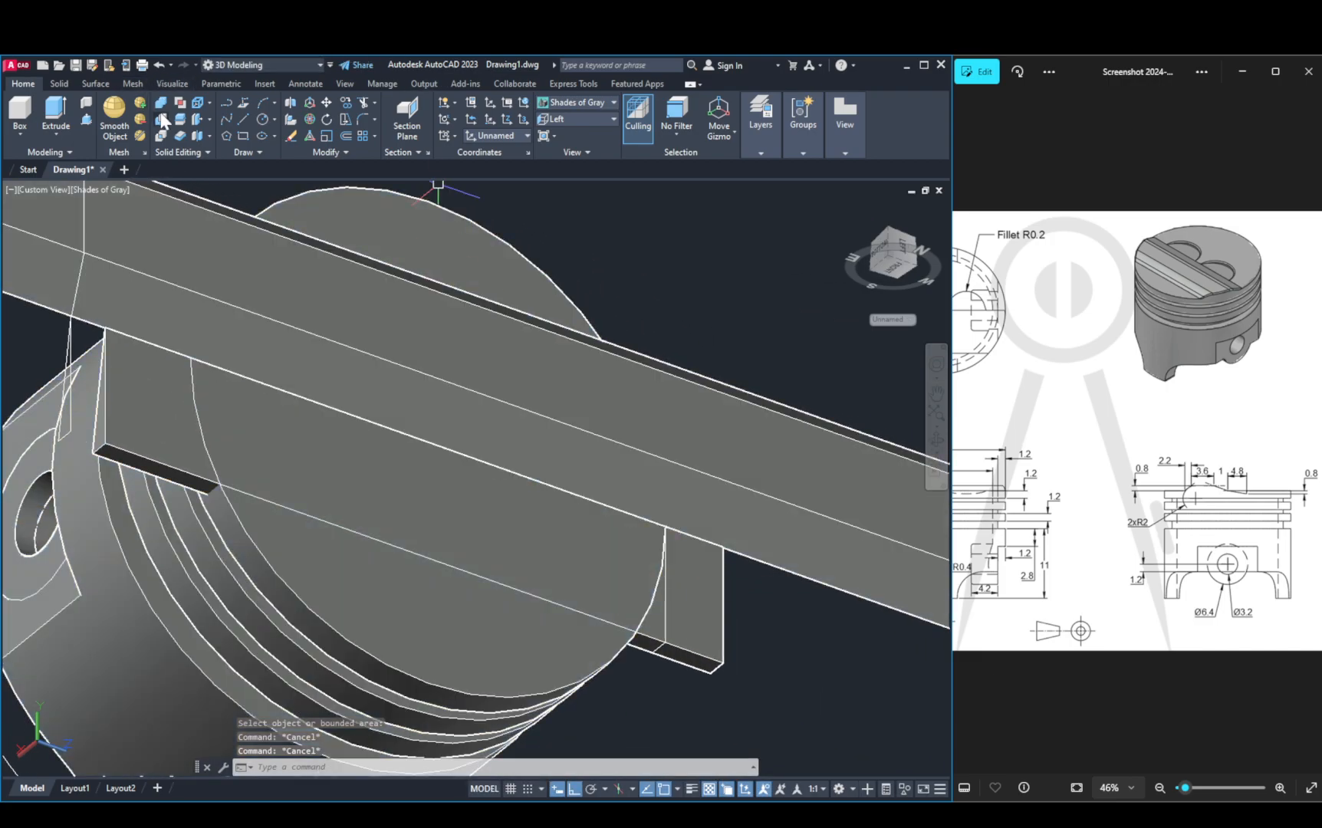
pyautogui.click(163, 121)
pyautogui.click(319, 540)
pyautogui.press('Return')
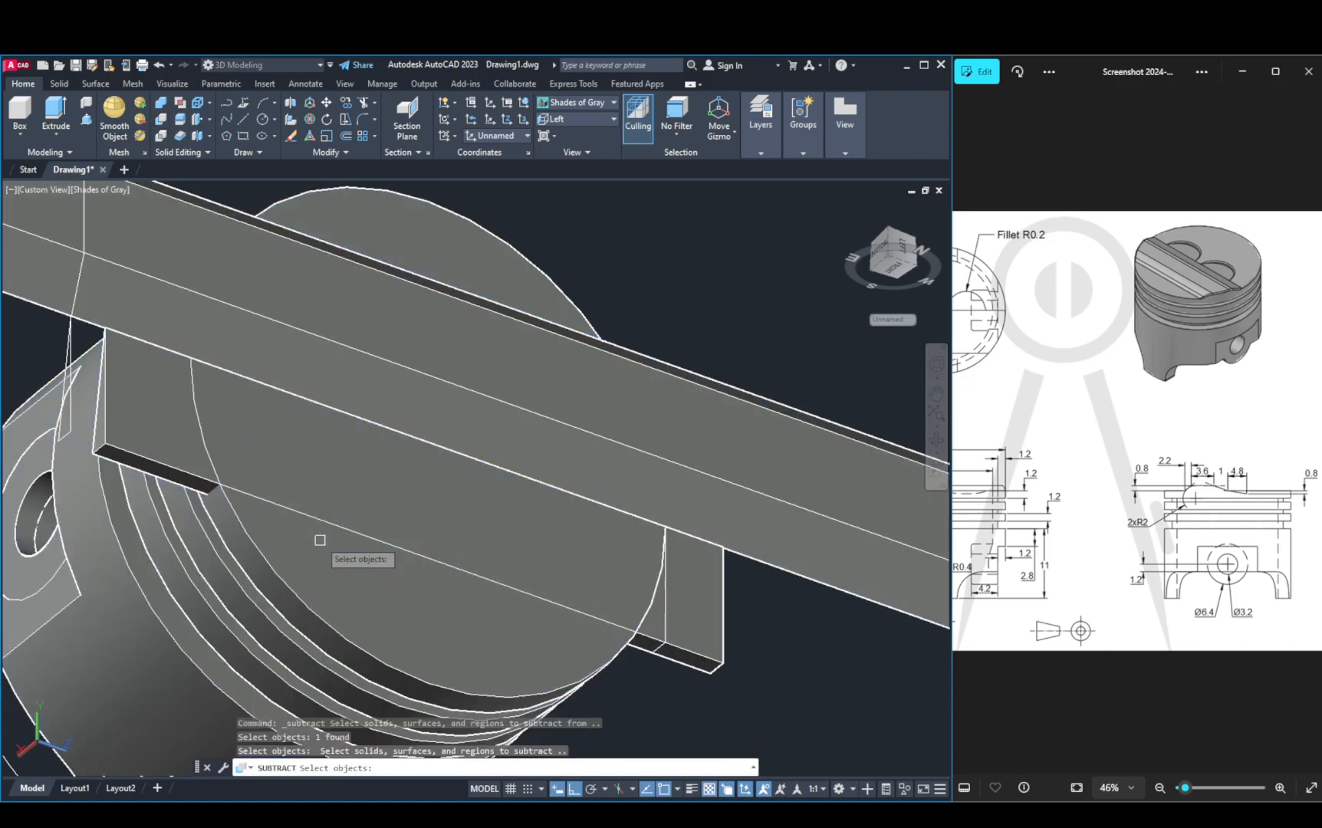
pyautogui.click(180, 466)
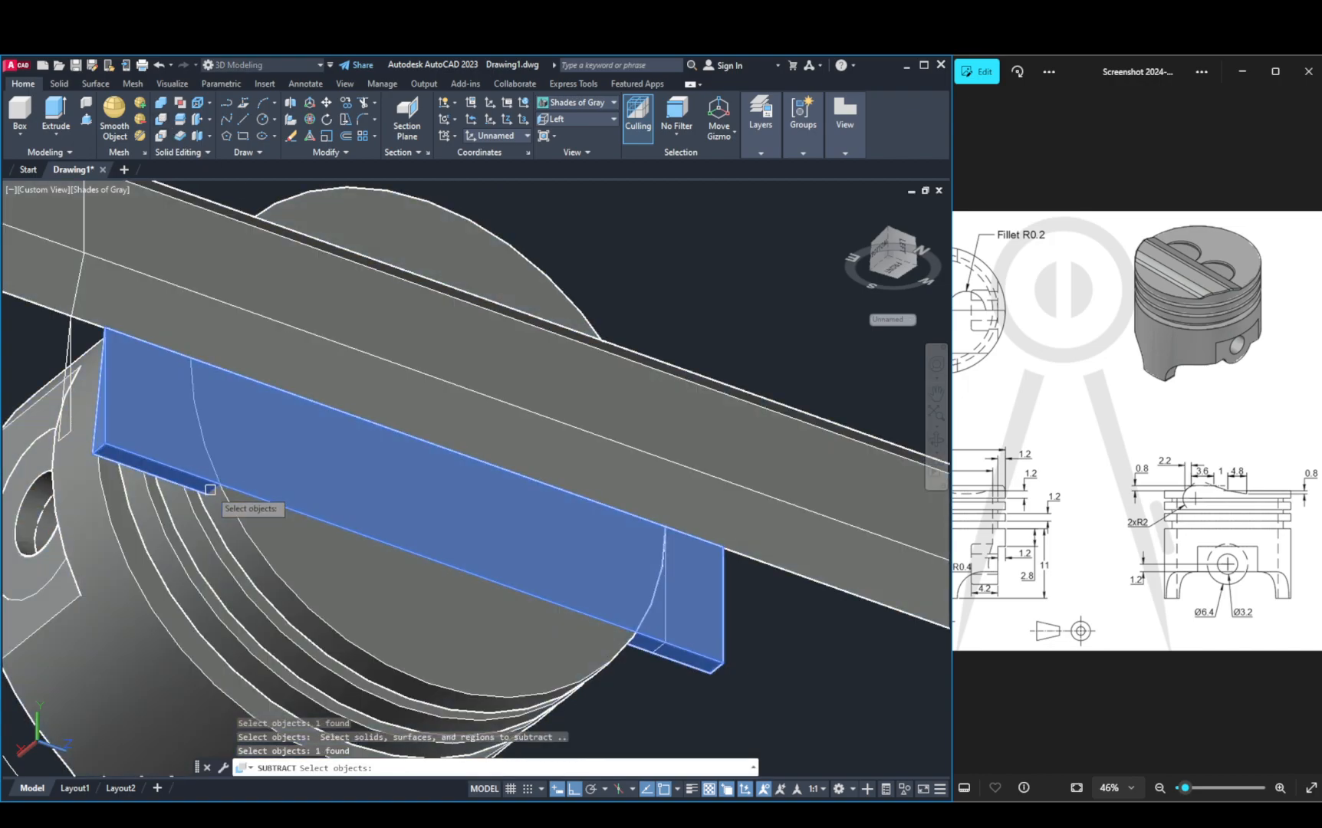
pyautogui.press('Escape')
# Step: Subtract the triangular solid across the piston's top face from the piston body
pyautogui.click(161, 120)
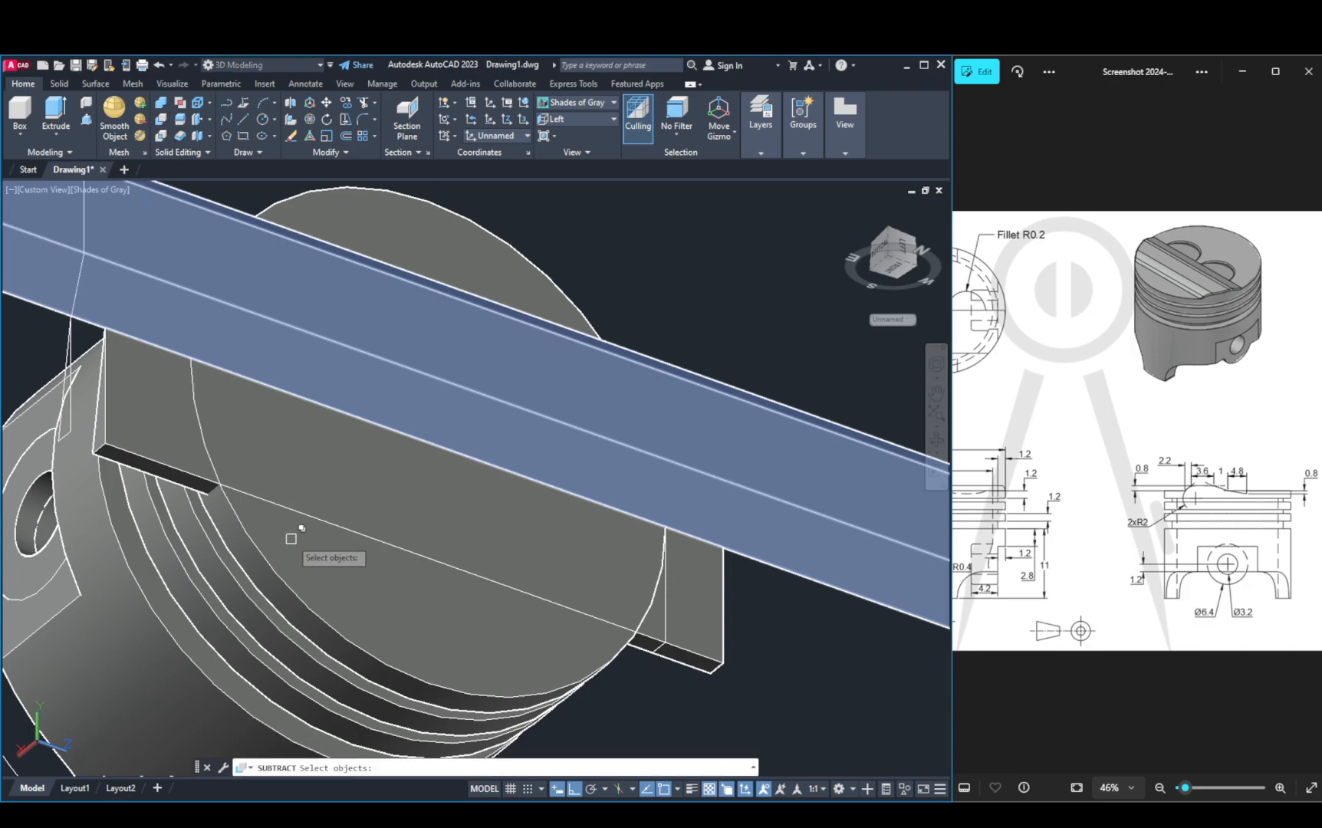
pyautogui.click(286, 554)
pyautogui.press('Return')
pyautogui.click(170, 456)
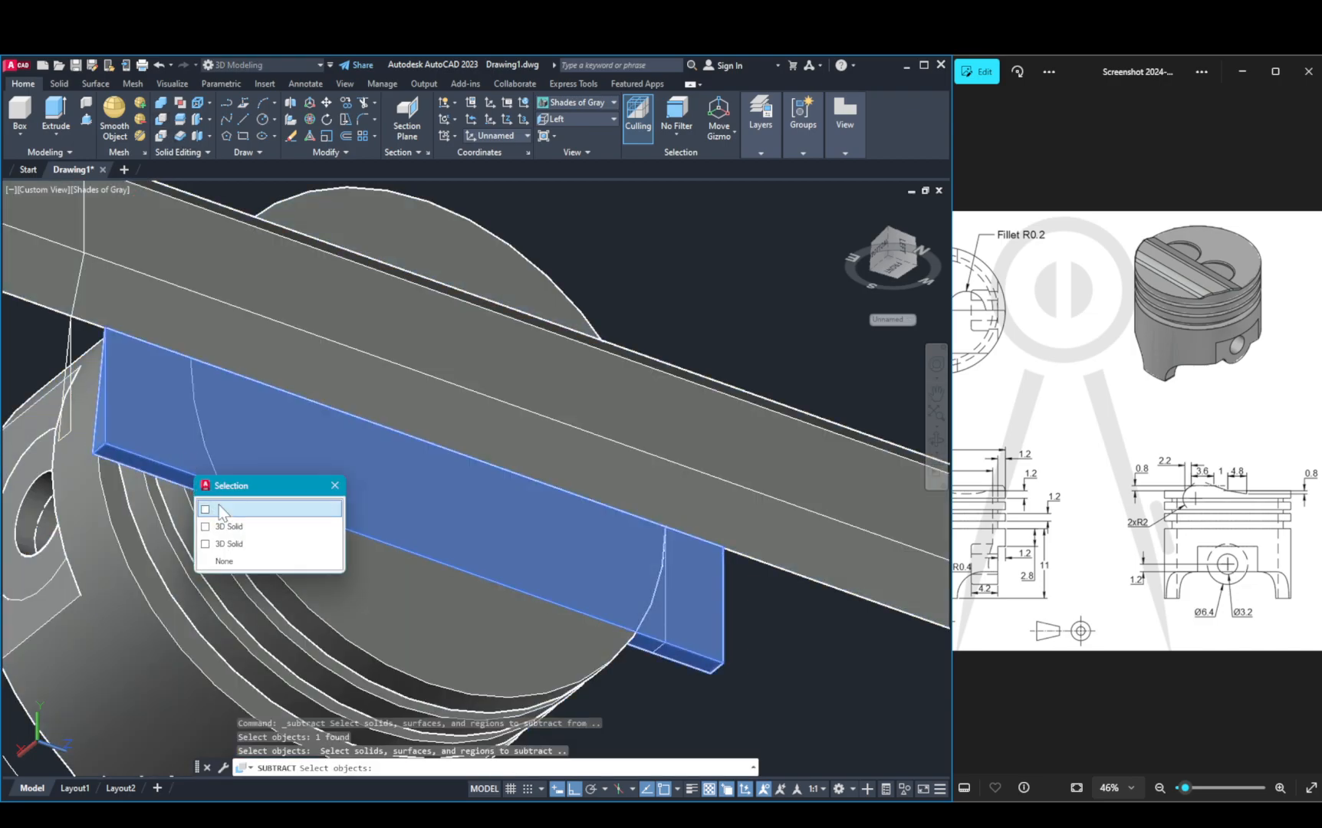
pyautogui.click(233, 509)
pyautogui.press('Return')
# Step: Extrude the triangle polyline beside the crown bar outward, away from the piston
pyautogui.scroll(-5, 246, 504)
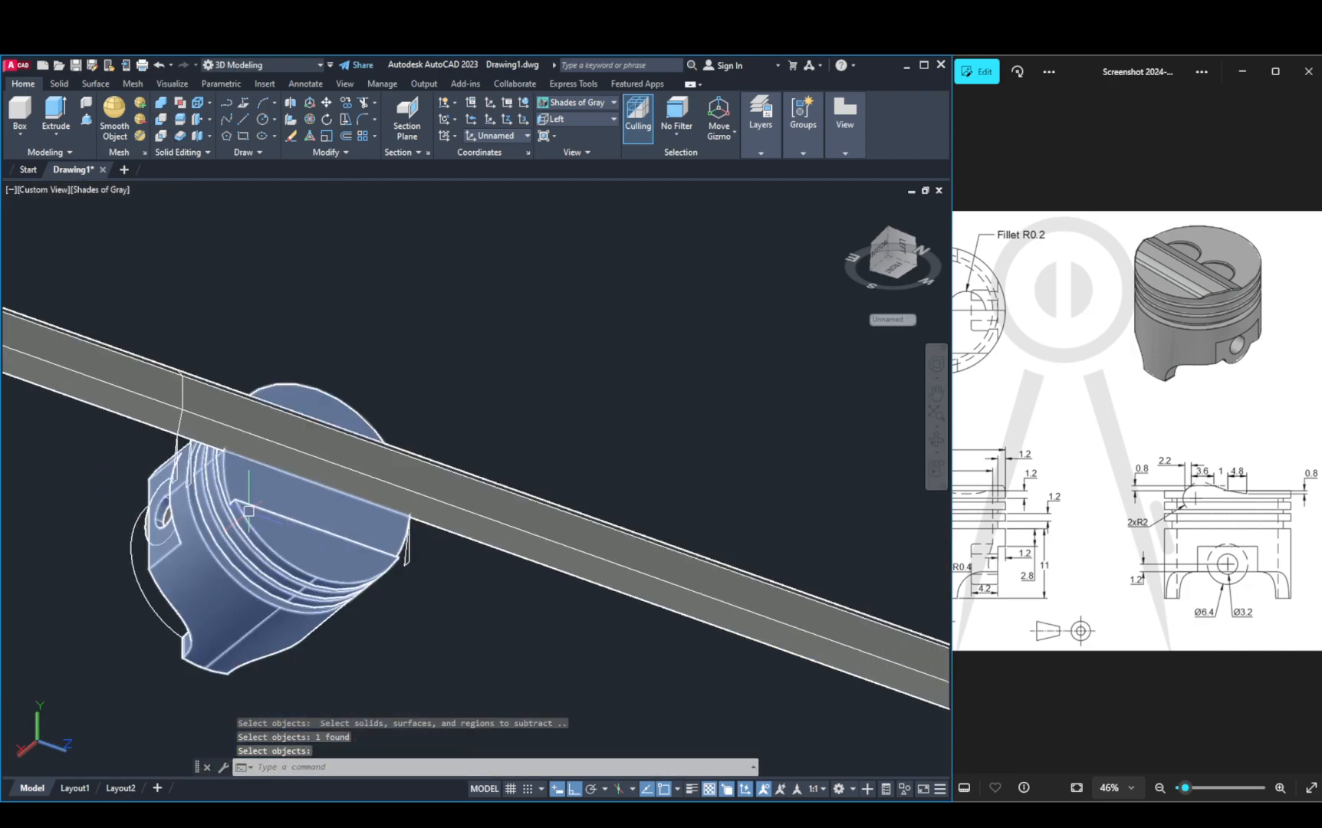
pyautogui.scroll(2, 246, 503)
pyautogui.moveTo(242, 506); pyautogui.dragTo(380, 568, button='middle')
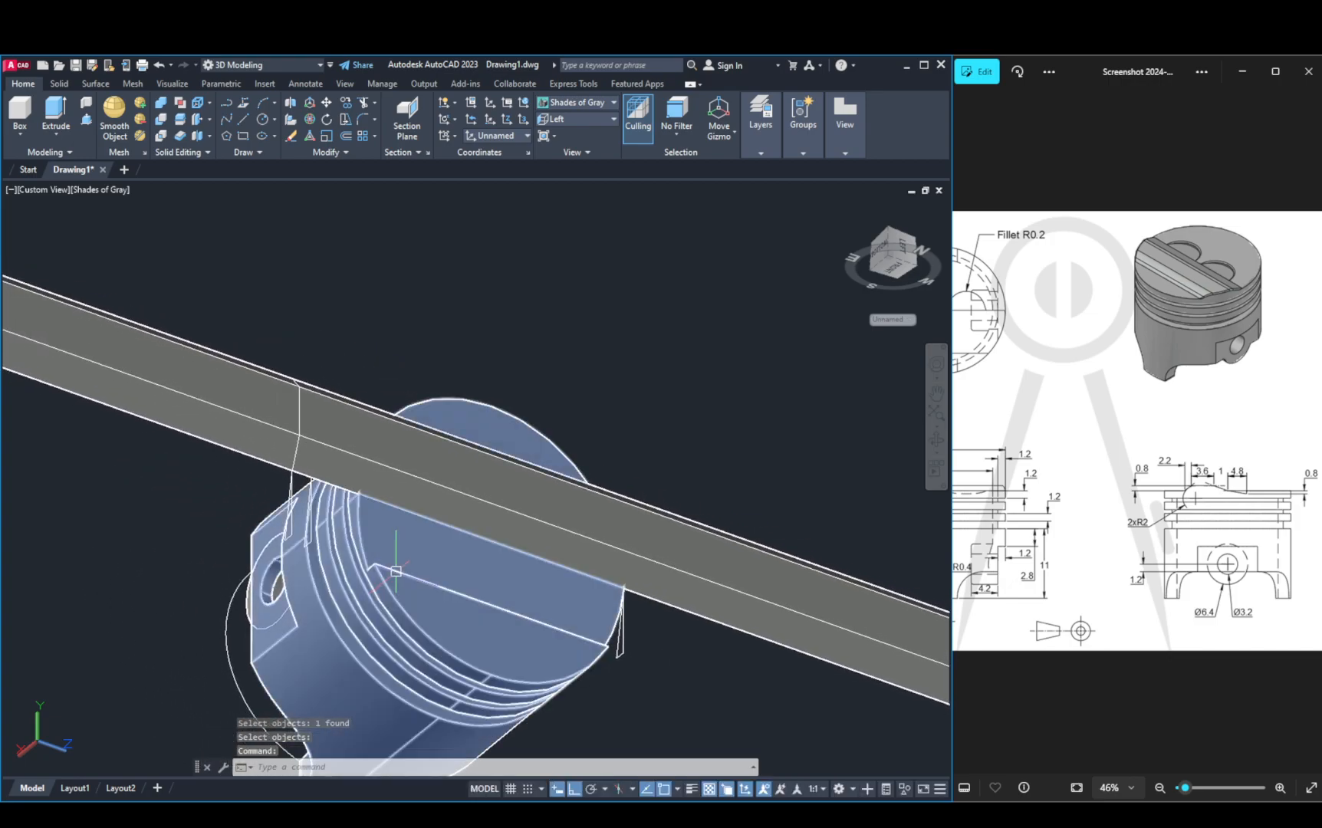
pyautogui.scroll(2, 377, 562)
pyautogui.click(251, 518)
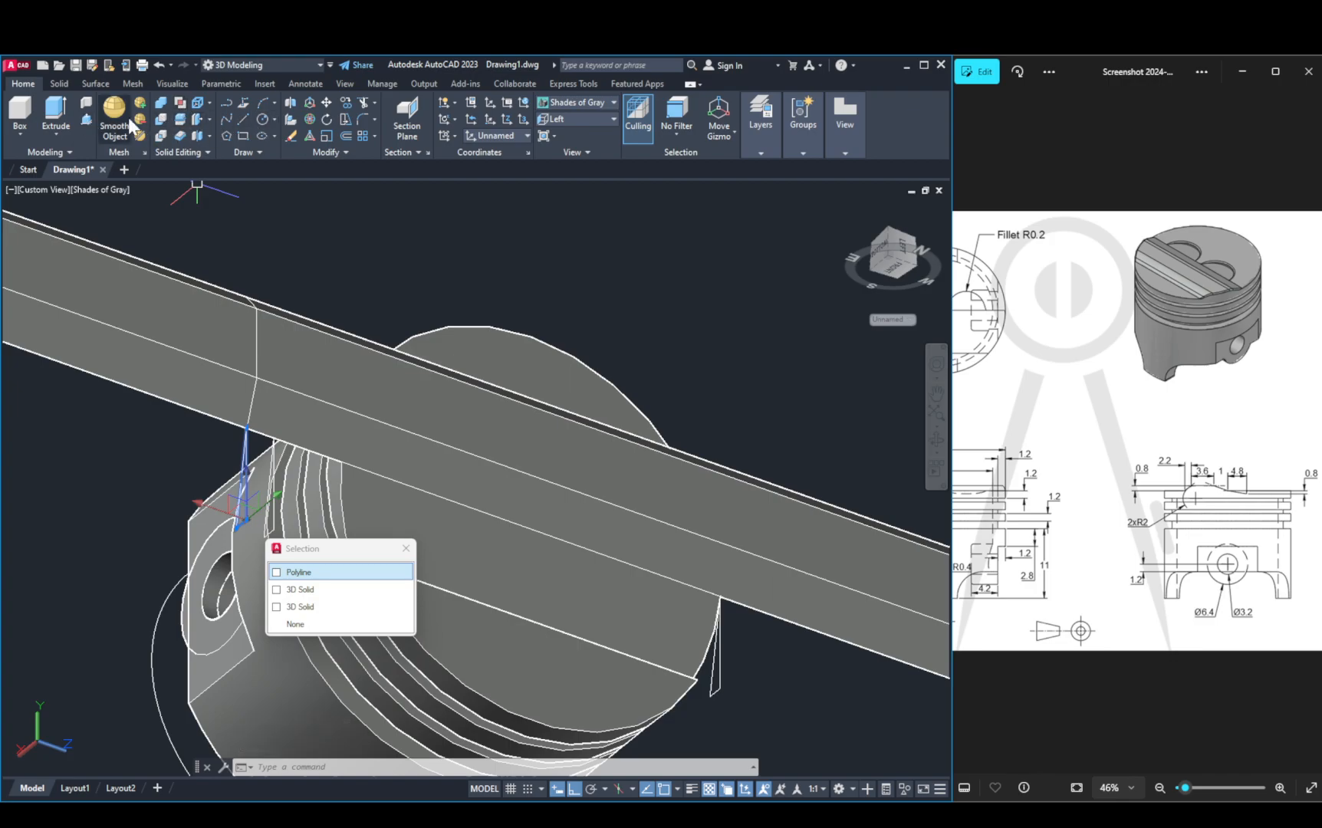
pyautogui.click(47, 116)
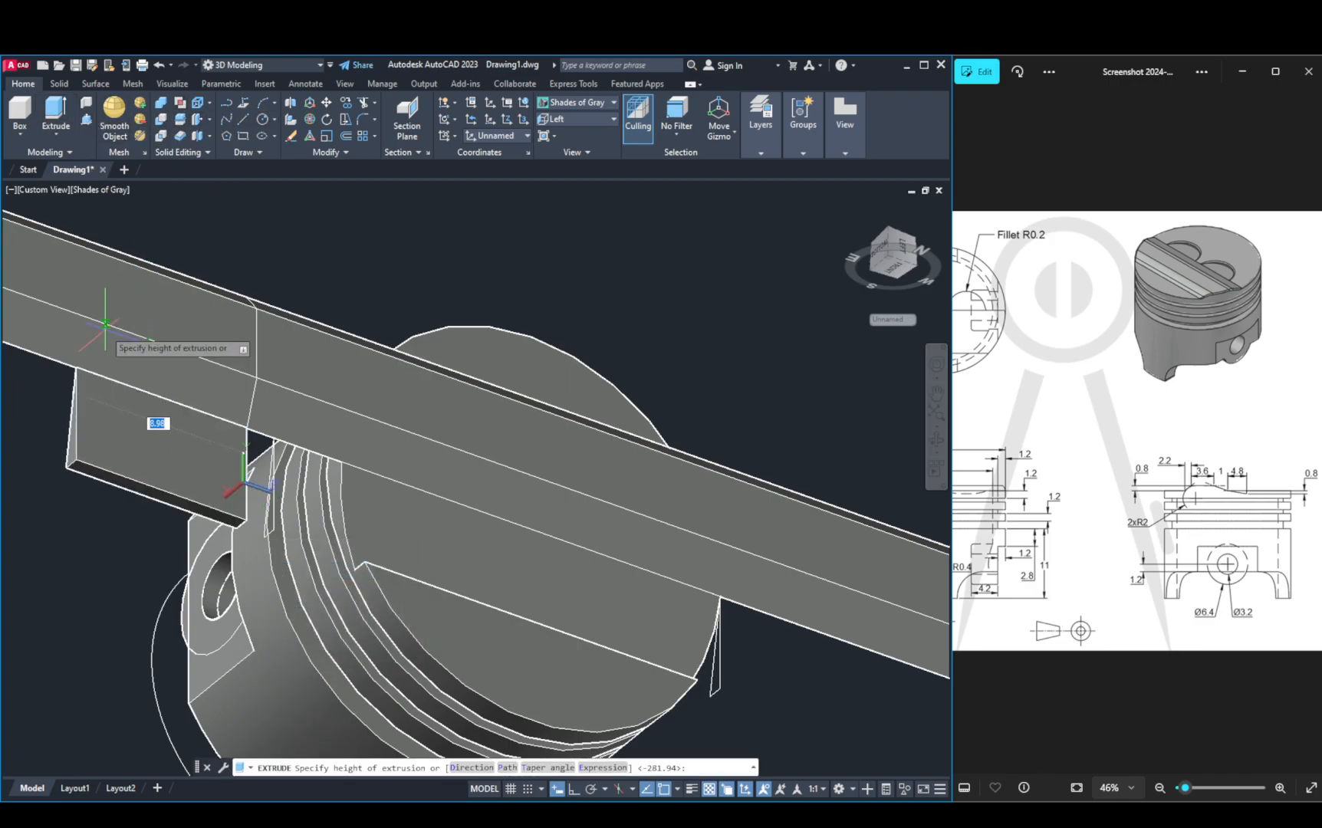
pyautogui.scroll(-2, 108, 342)
pyautogui.scroll(-1, 103, 356)
pyautogui.moveTo(103, 357); pyautogui.dragTo(451, 525, button='middle')
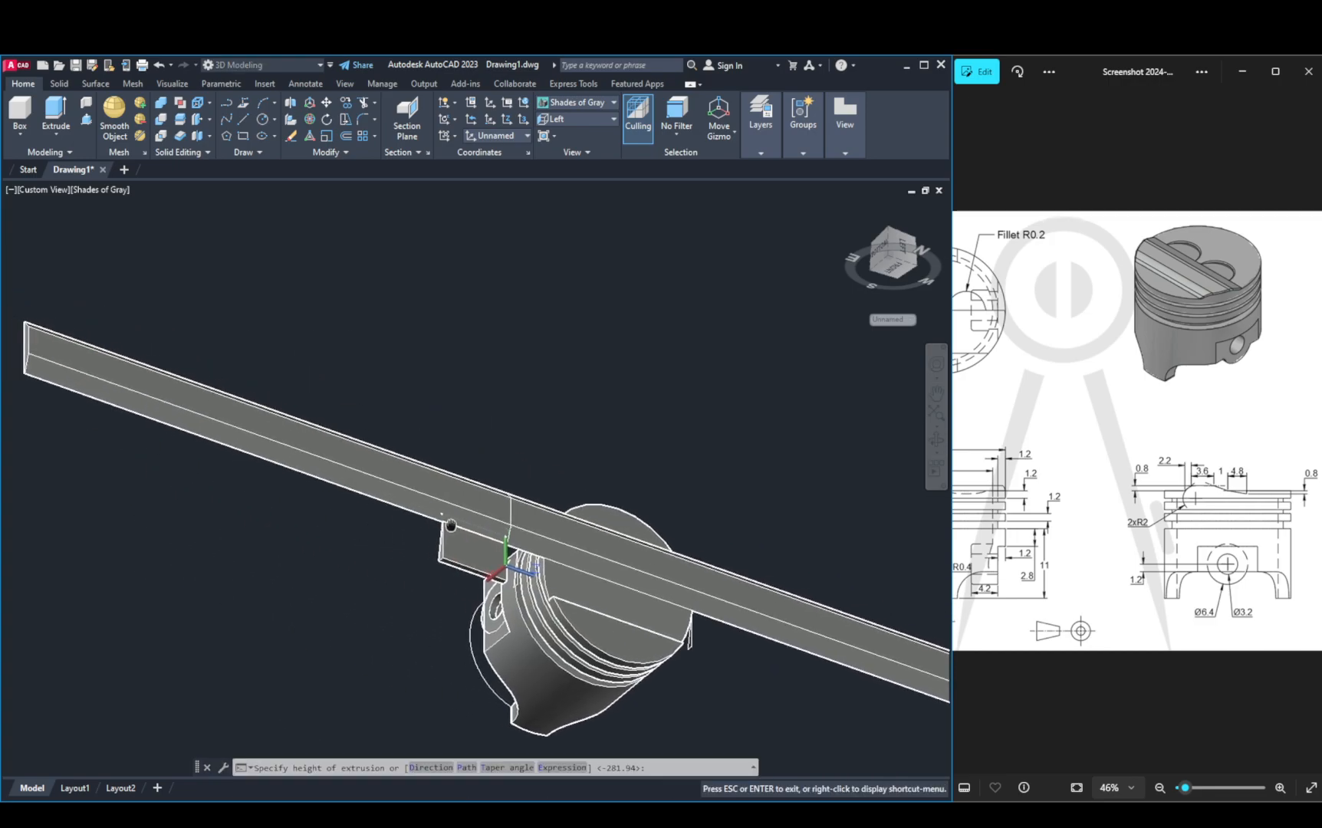
pyautogui.click(276, 497)
pyautogui.press('Escape')
pyautogui.press('Escape')
# Step: Switch to the Back view so the piston's top face can be sketched on
pyautogui.scroll(3, 590, 542)
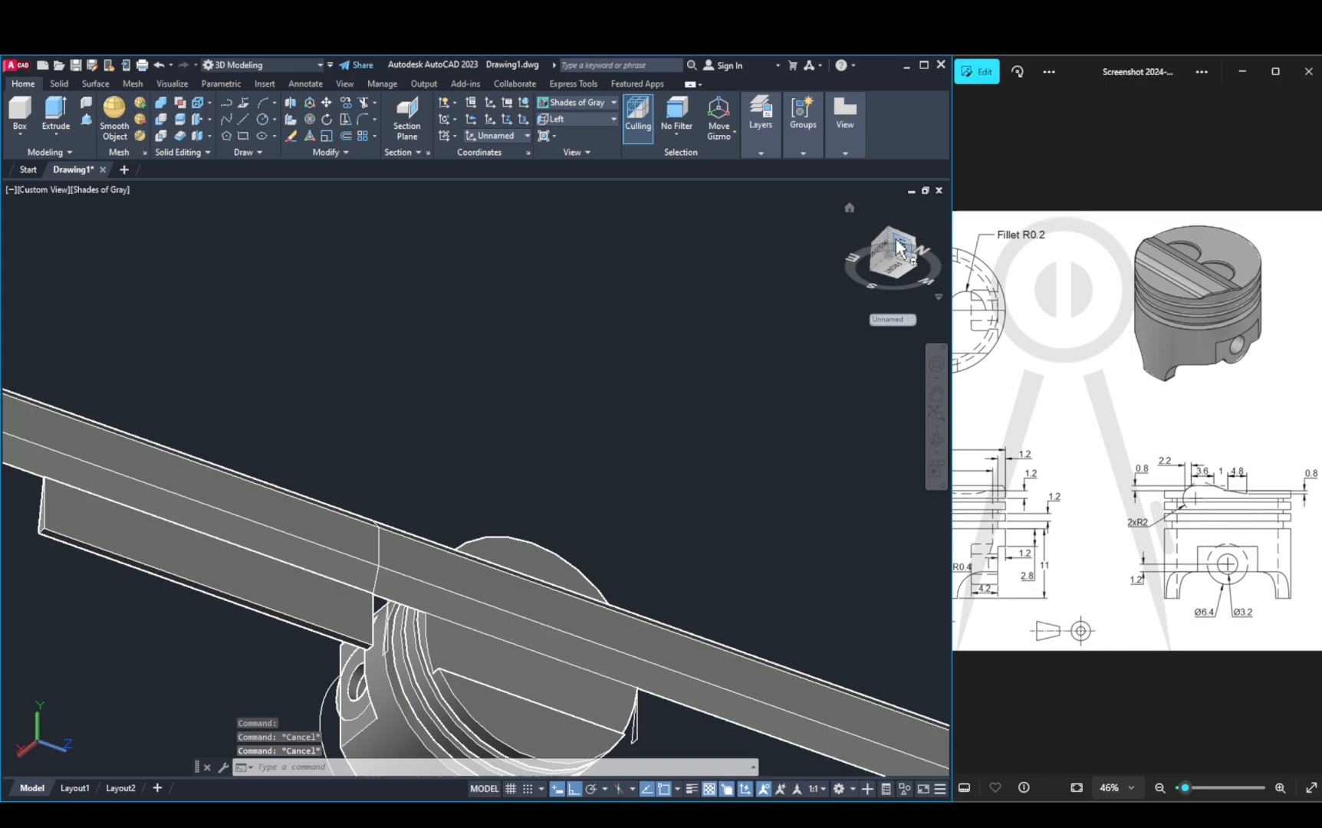
pyautogui.click(590, 121)
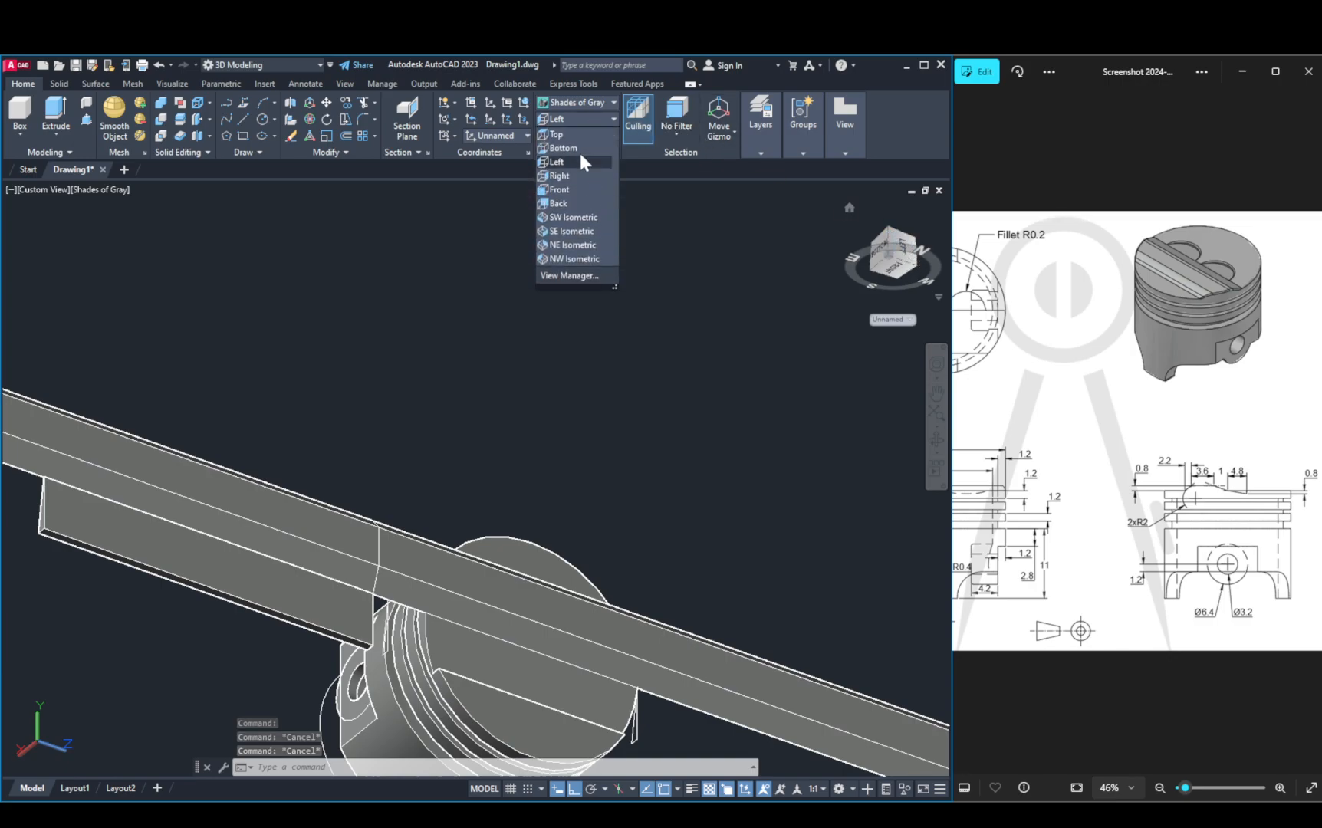
pyautogui.click(559, 203)
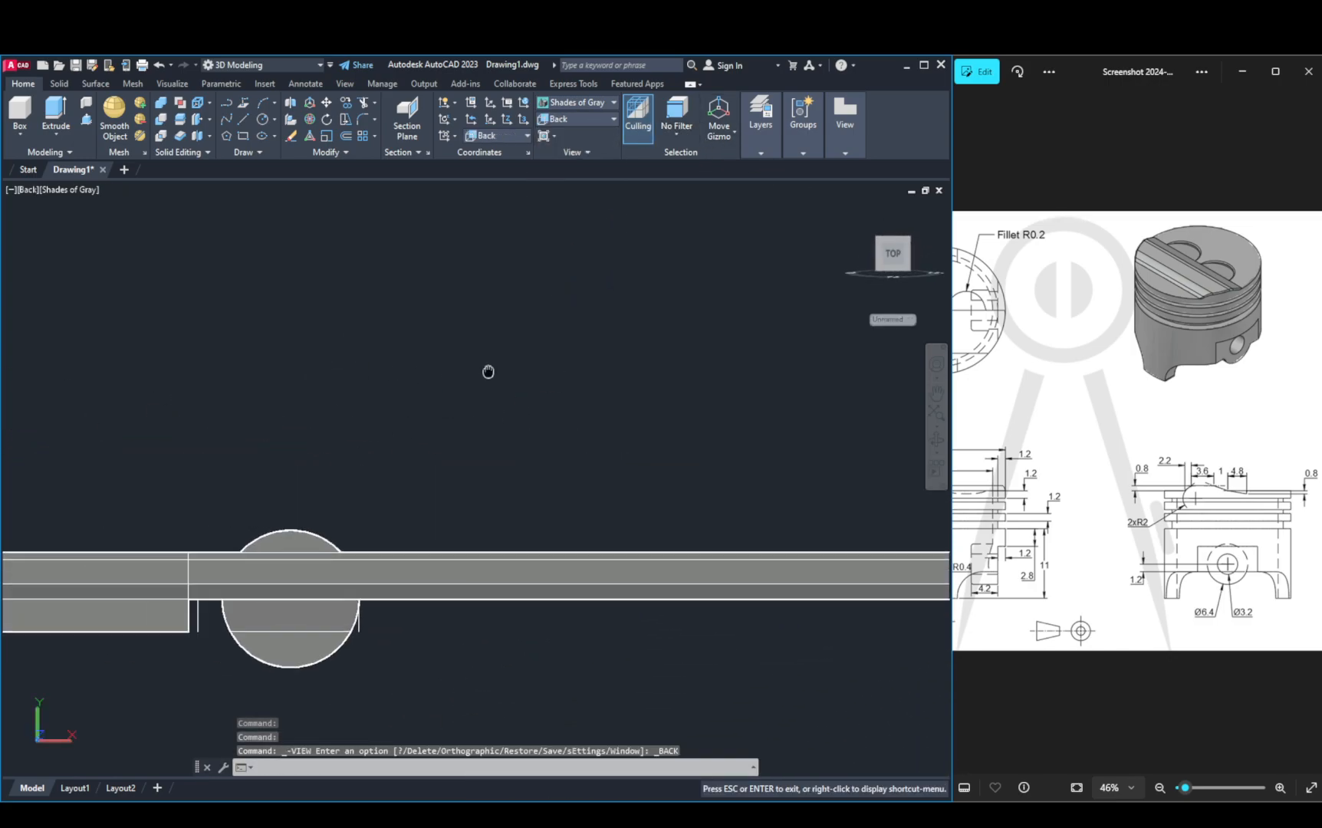
# Step: Draw a circle of radius 3 at the centre of the piston's top face
pyautogui.write('c')
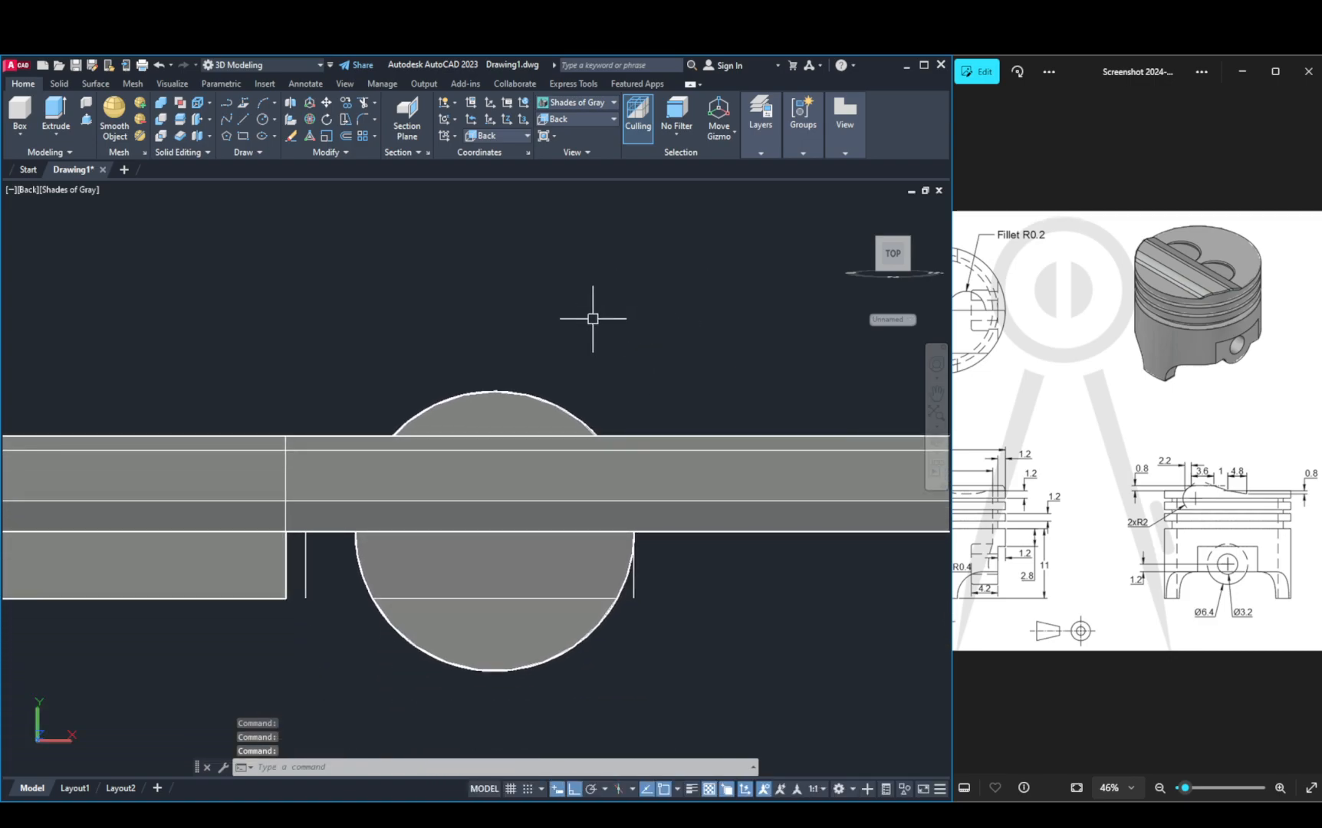
pyautogui.press('Return')
pyautogui.click(495, 499)
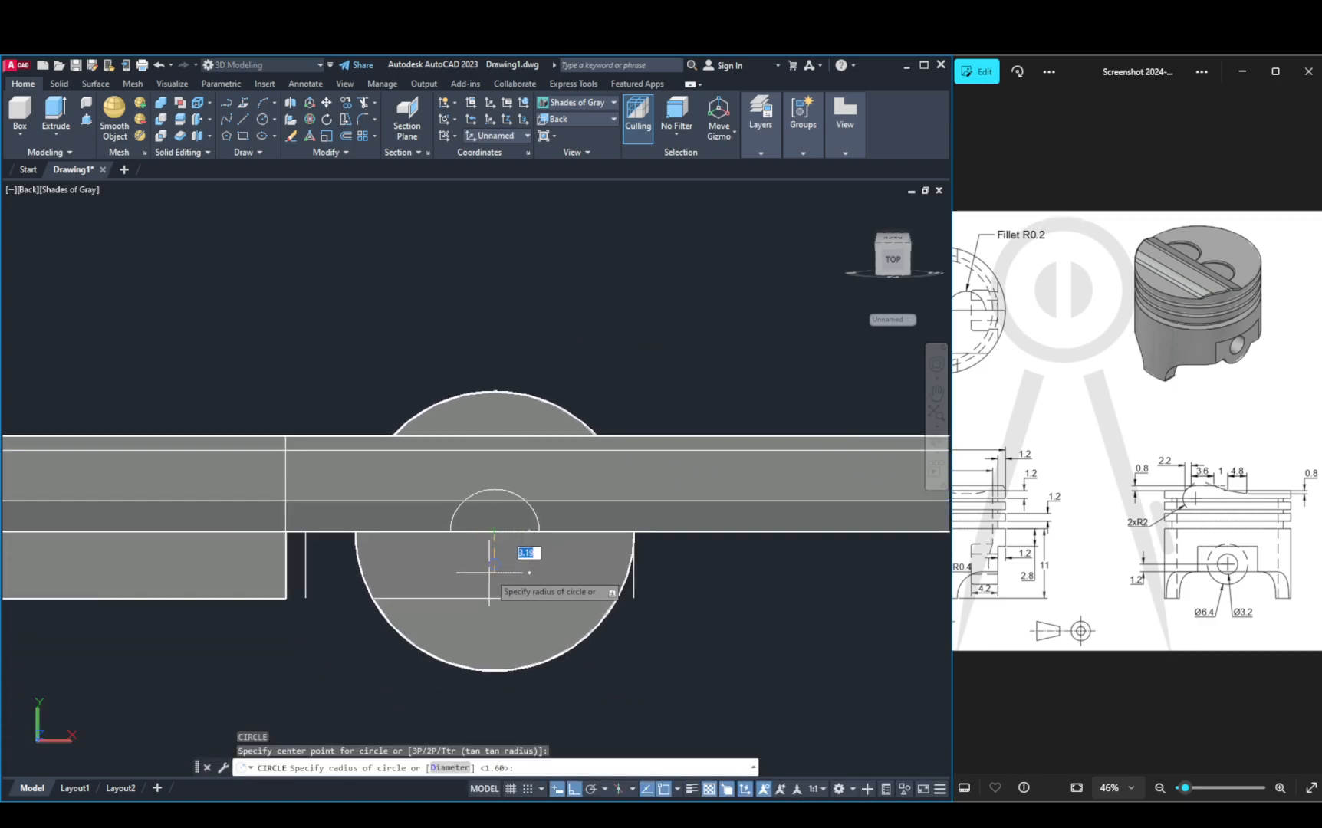
pyautogui.scroll(-3, 1073, 506)
pyautogui.scroll(2, 1026, 419)
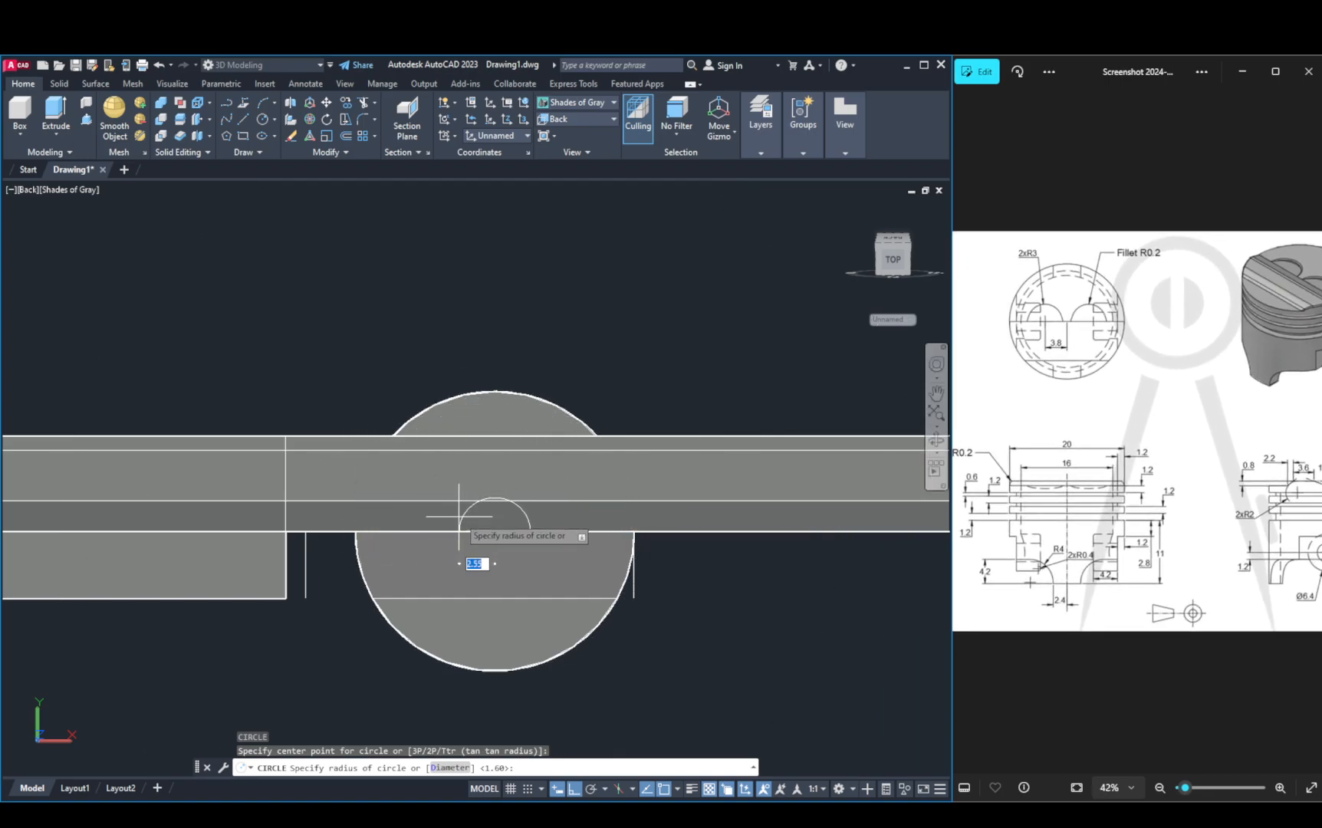
pyautogui.write('3')
pyautogui.press('Return')
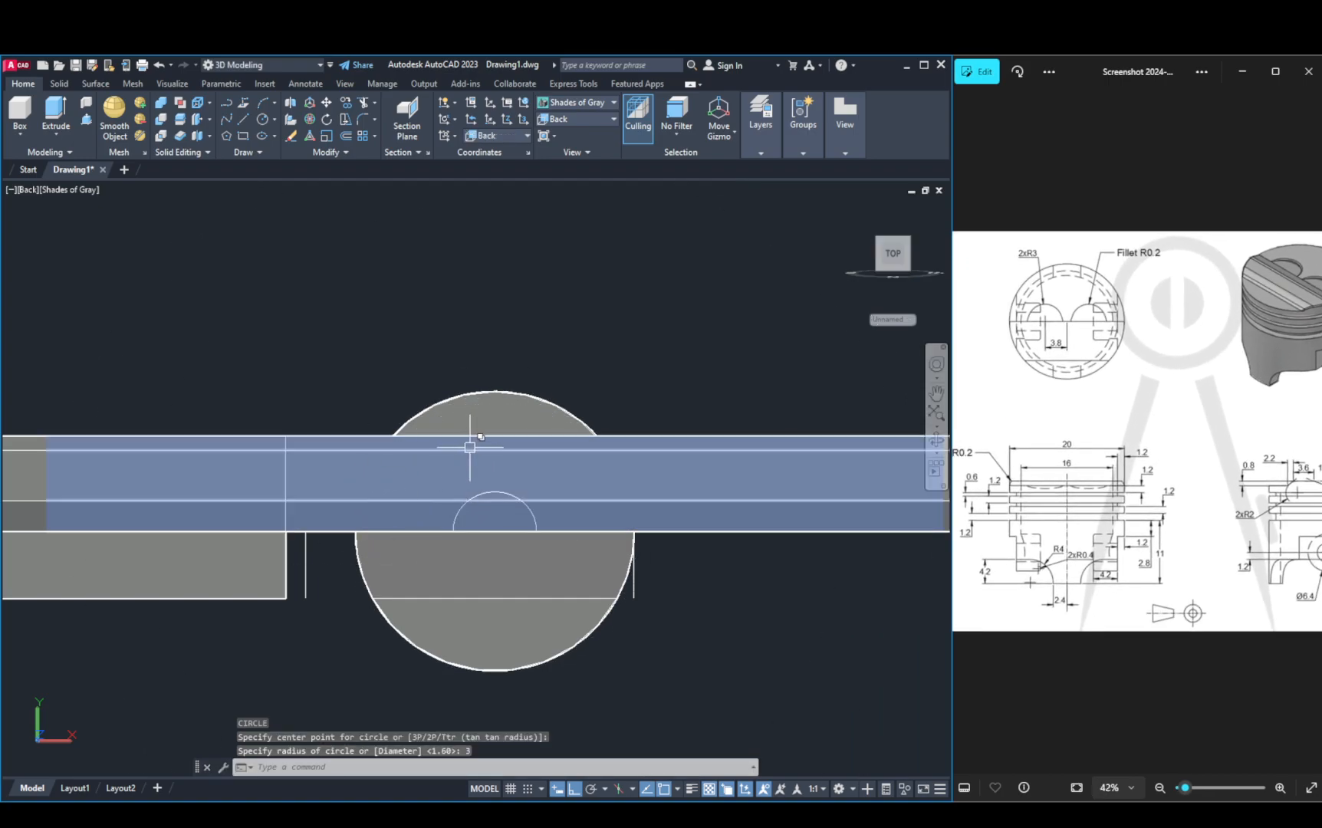
# Step: Move the radius 3 circle by its centre grip 3.8 to the left of the piston's centre
pyautogui.click(534, 523)
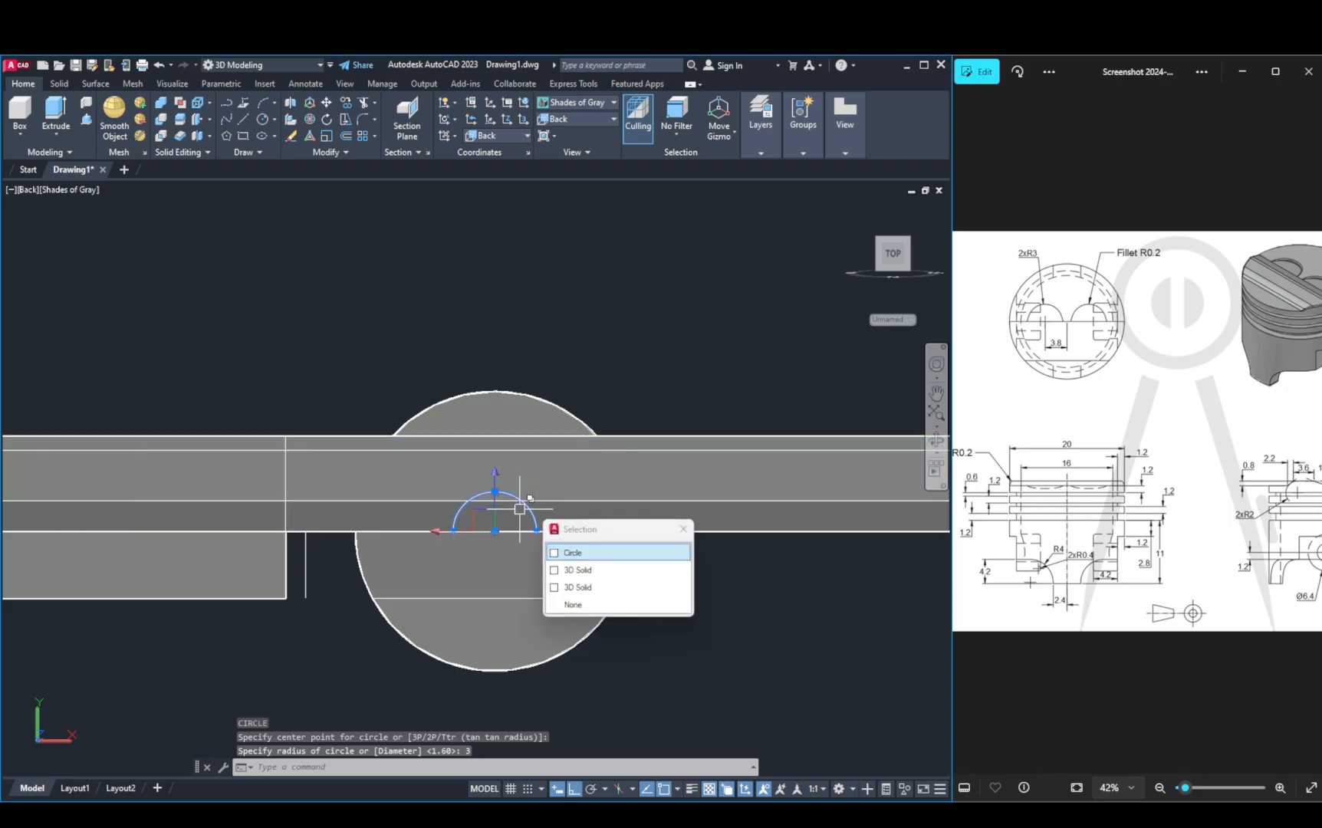
pyautogui.click(571, 551)
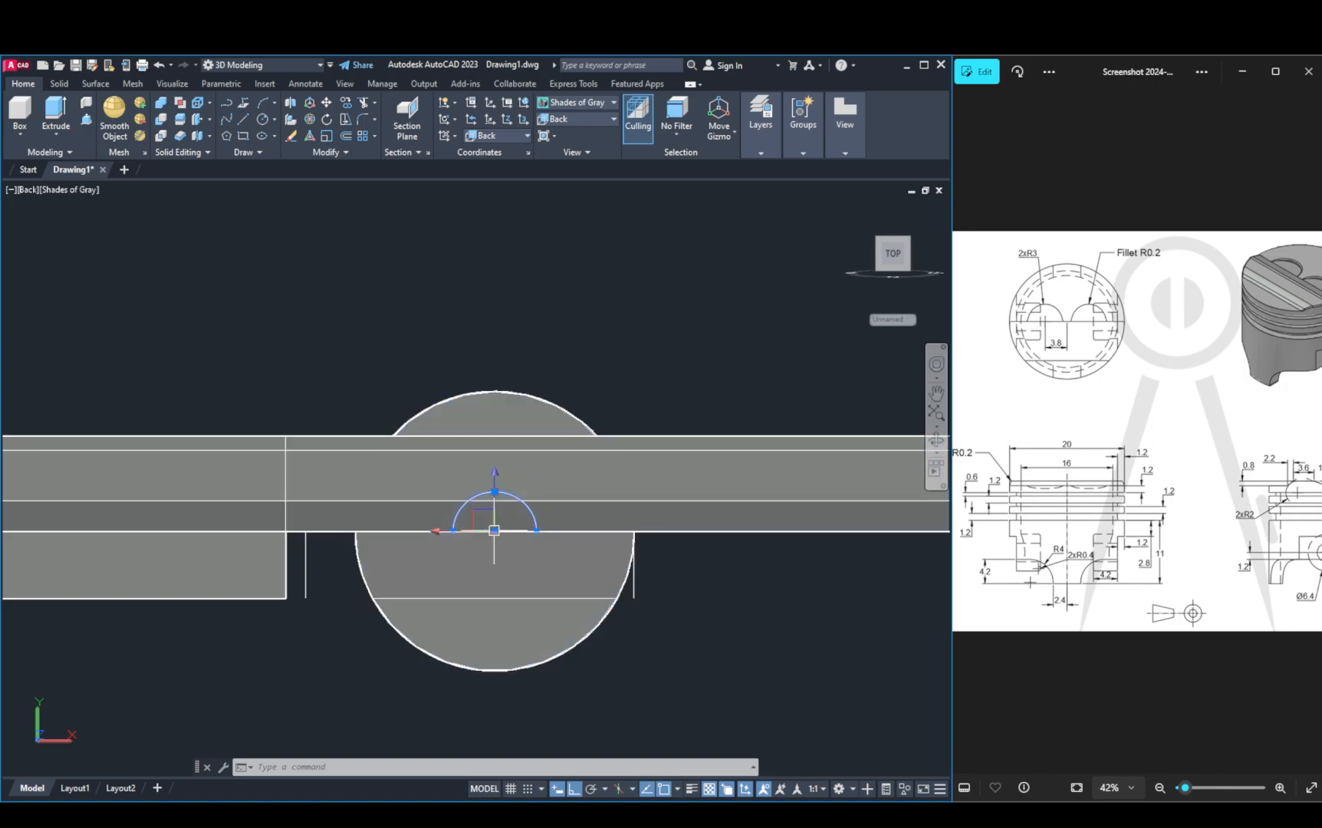
pyautogui.click(495, 530)
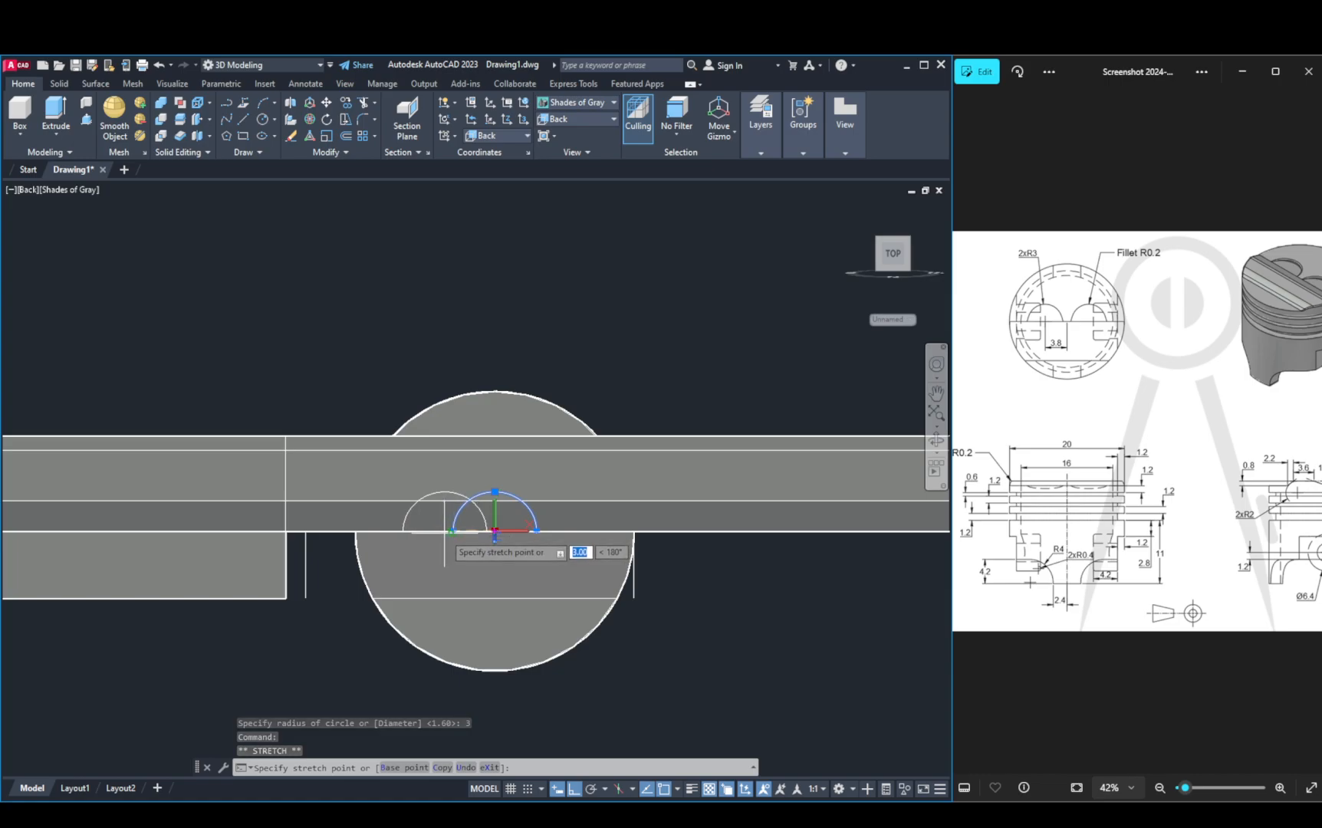
pyautogui.write('3.8')
pyautogui.press('Return')
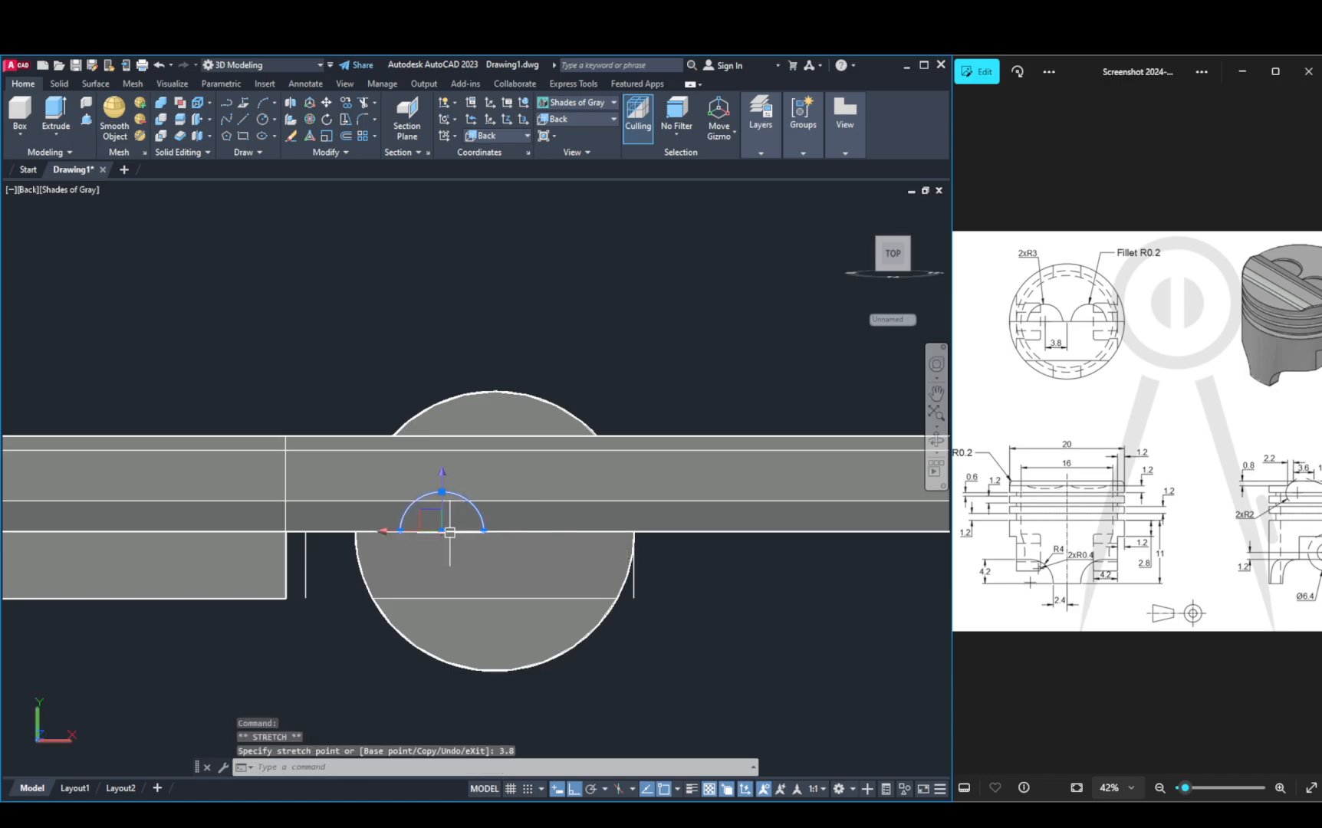
pyautogui.press('Escape')
pyautogui.press('Escape')
pyautogui.click(481, 508)
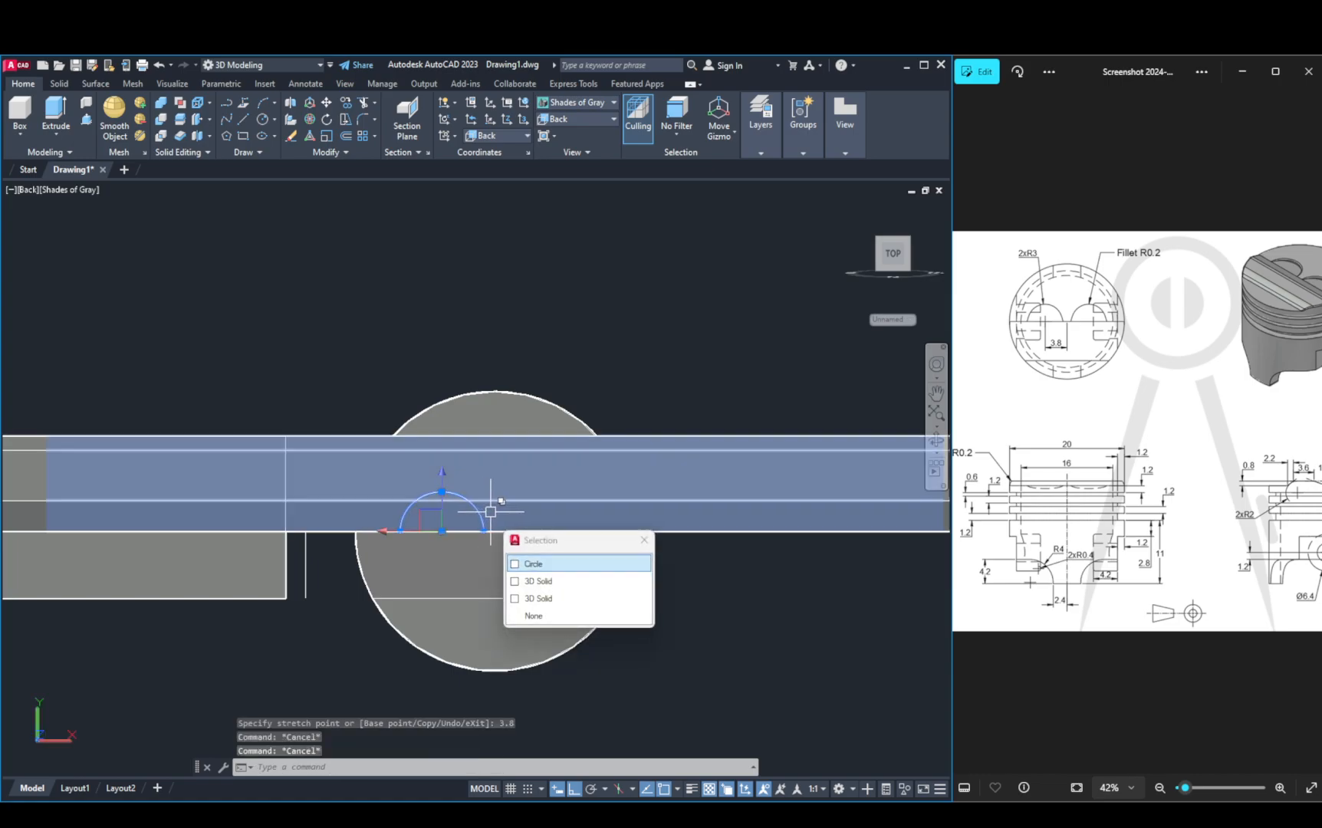
pyautogui.press('Escape')
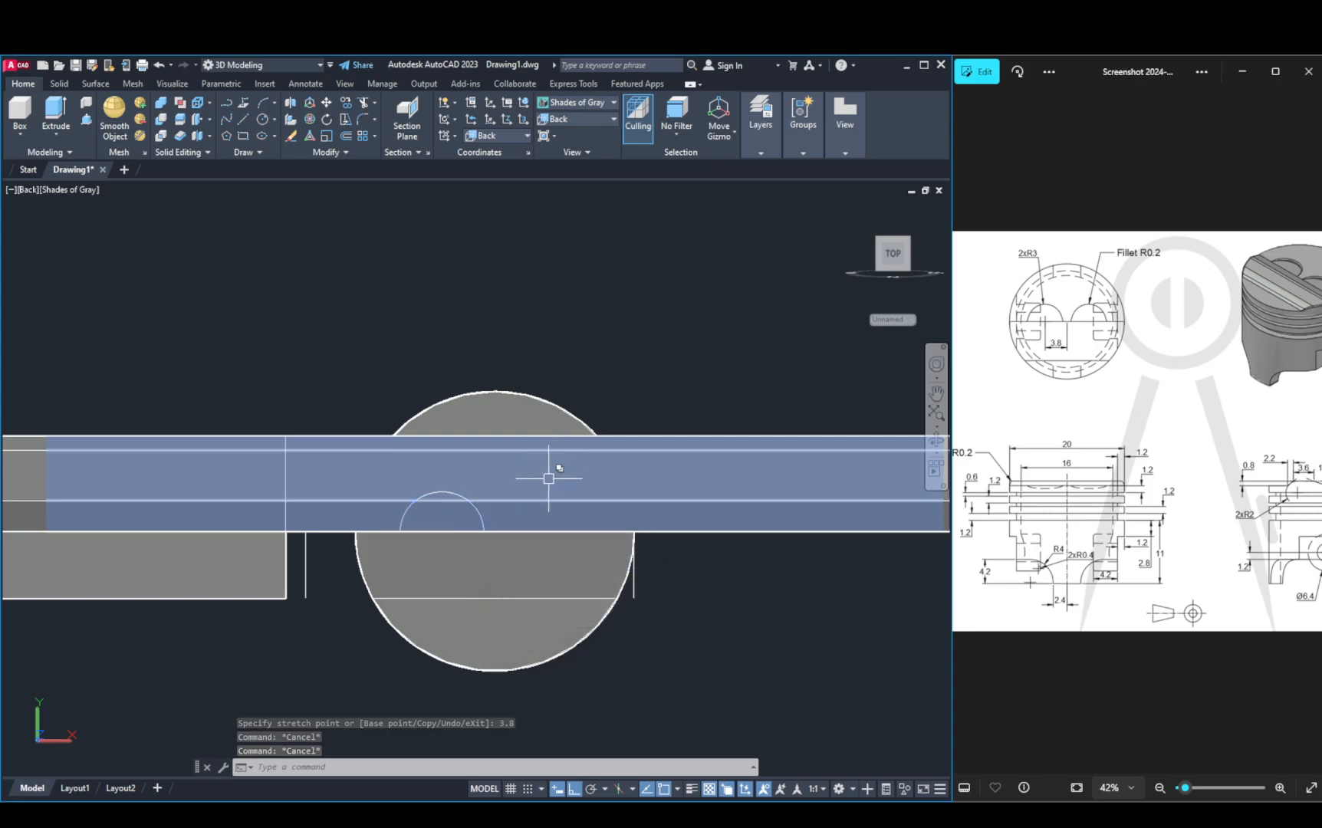
# Step: Draw another circle of radius 3 at the centre of the piston's top face
pyautogui.write('c')
pyautogui.press('Return')
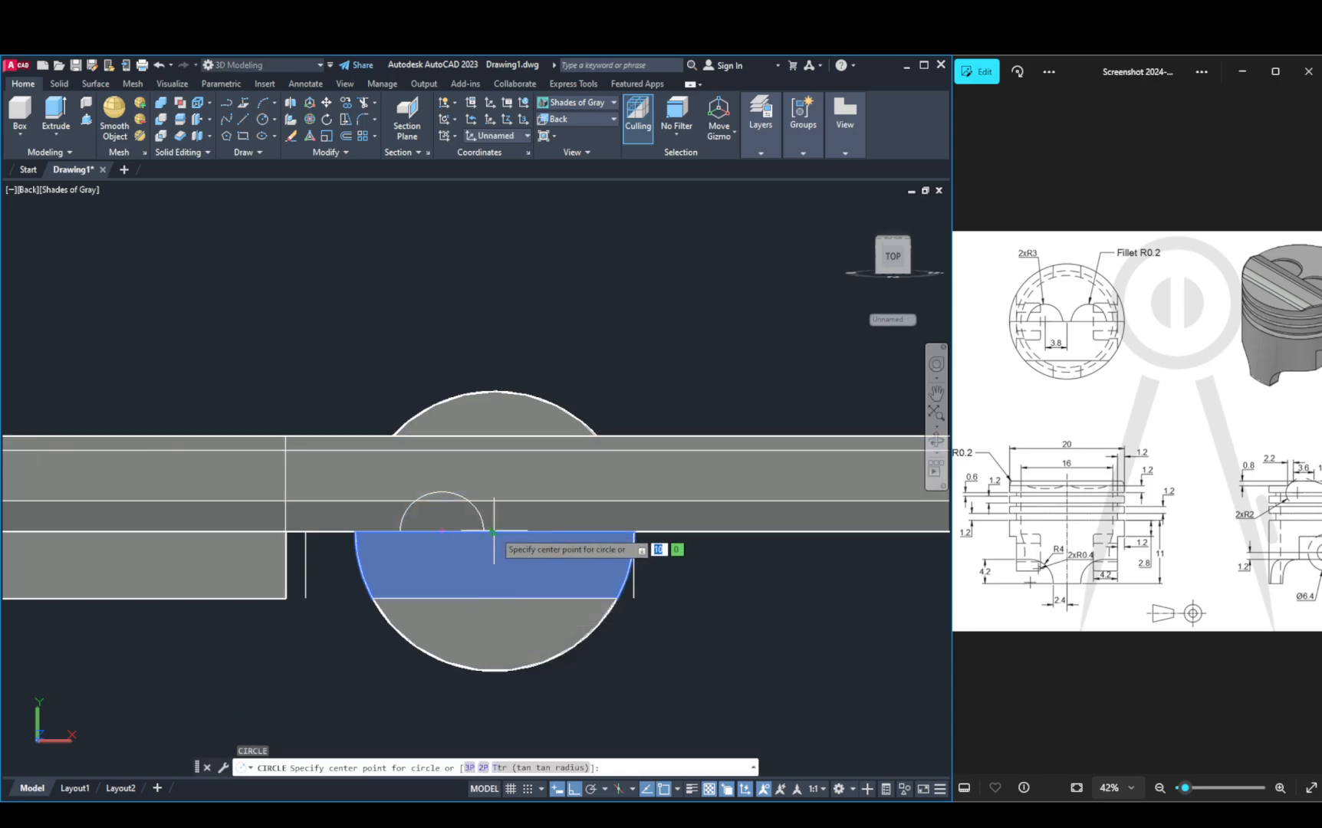
pyautogui.click(494, 530)
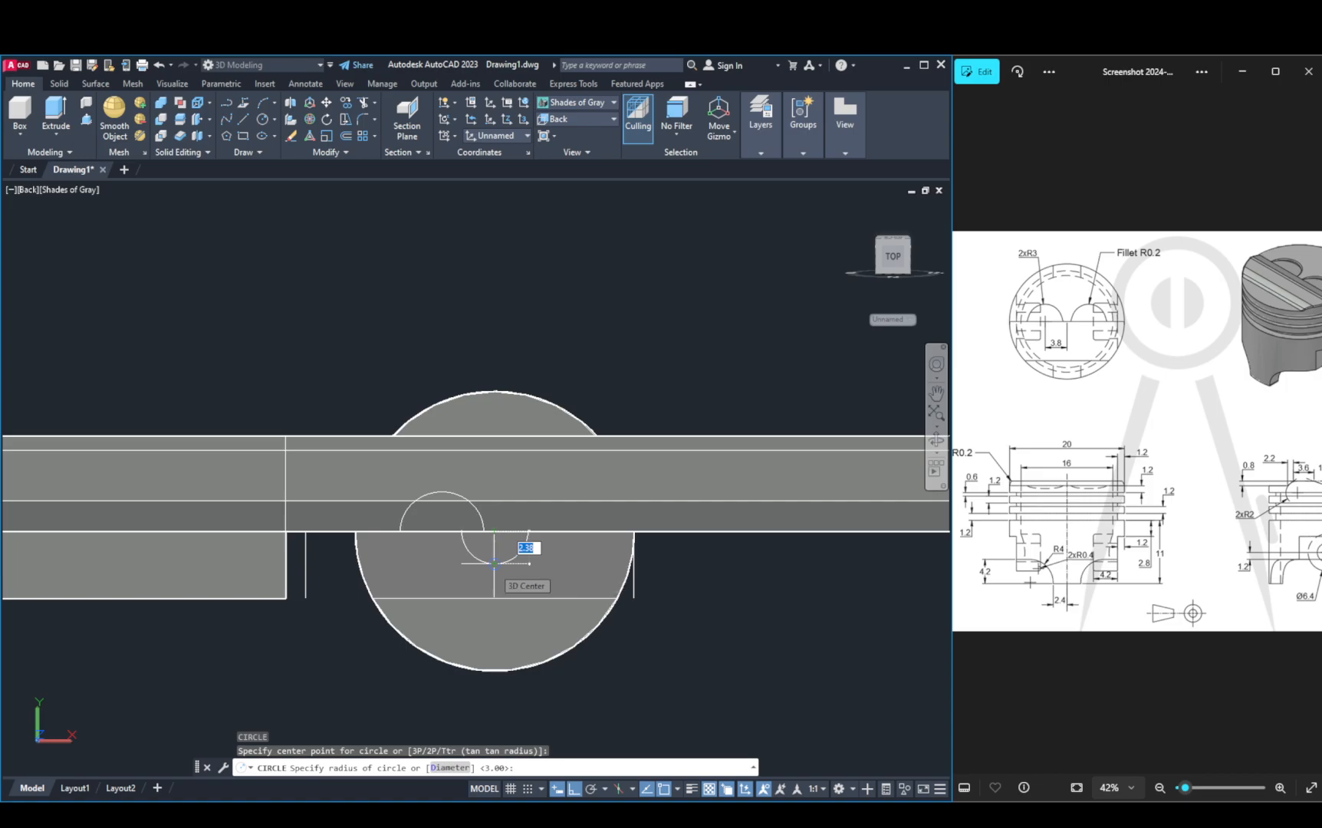
pyautogui.write('3')
pyautogui.press('Return')
# Step: Move the new circle 3.8 to the right of the piston's centre and erase the circle on the opposite side
pyautogui.click(506, 570)
pyautogui.click(546, 622)
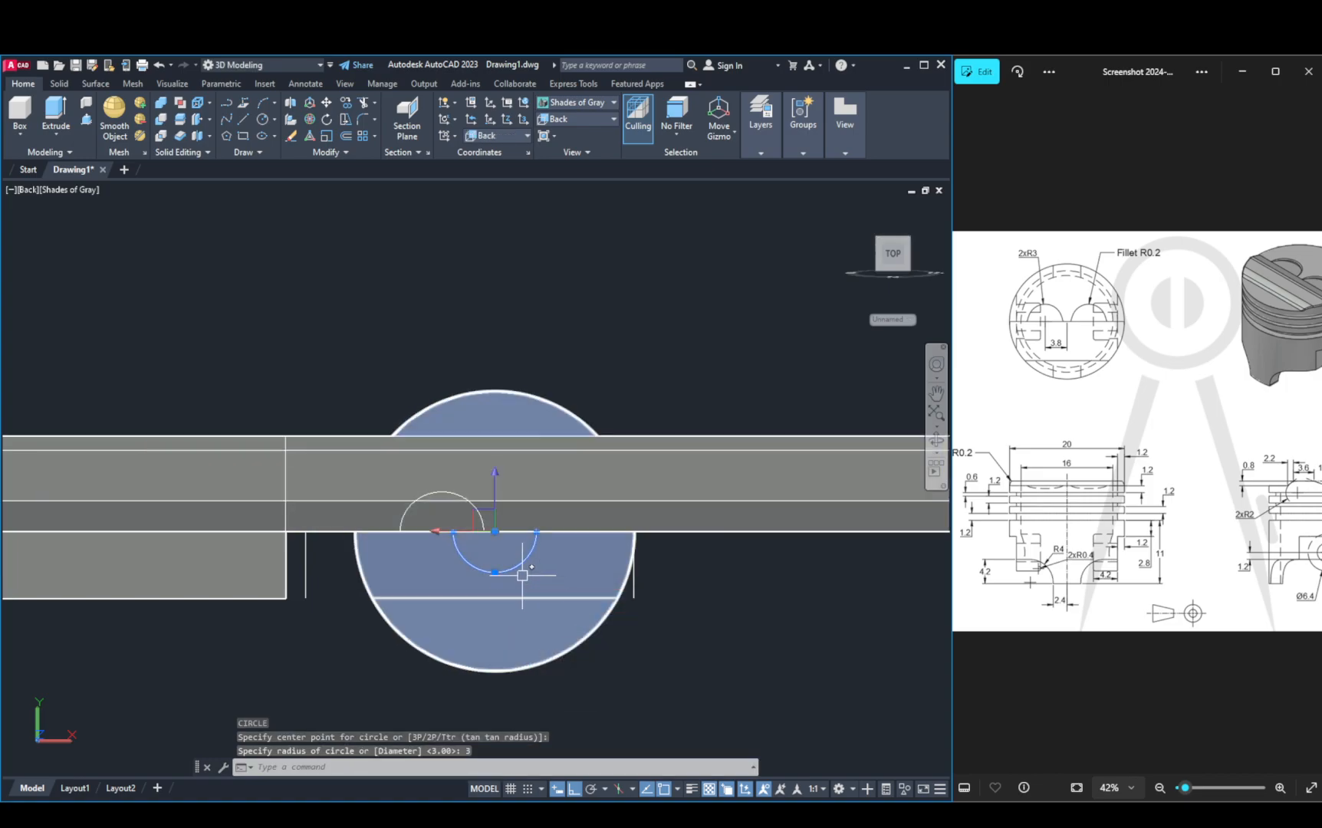
pyautogui.write('m')
pyautogui.press('Return')
pyautogui.click(495, 530)
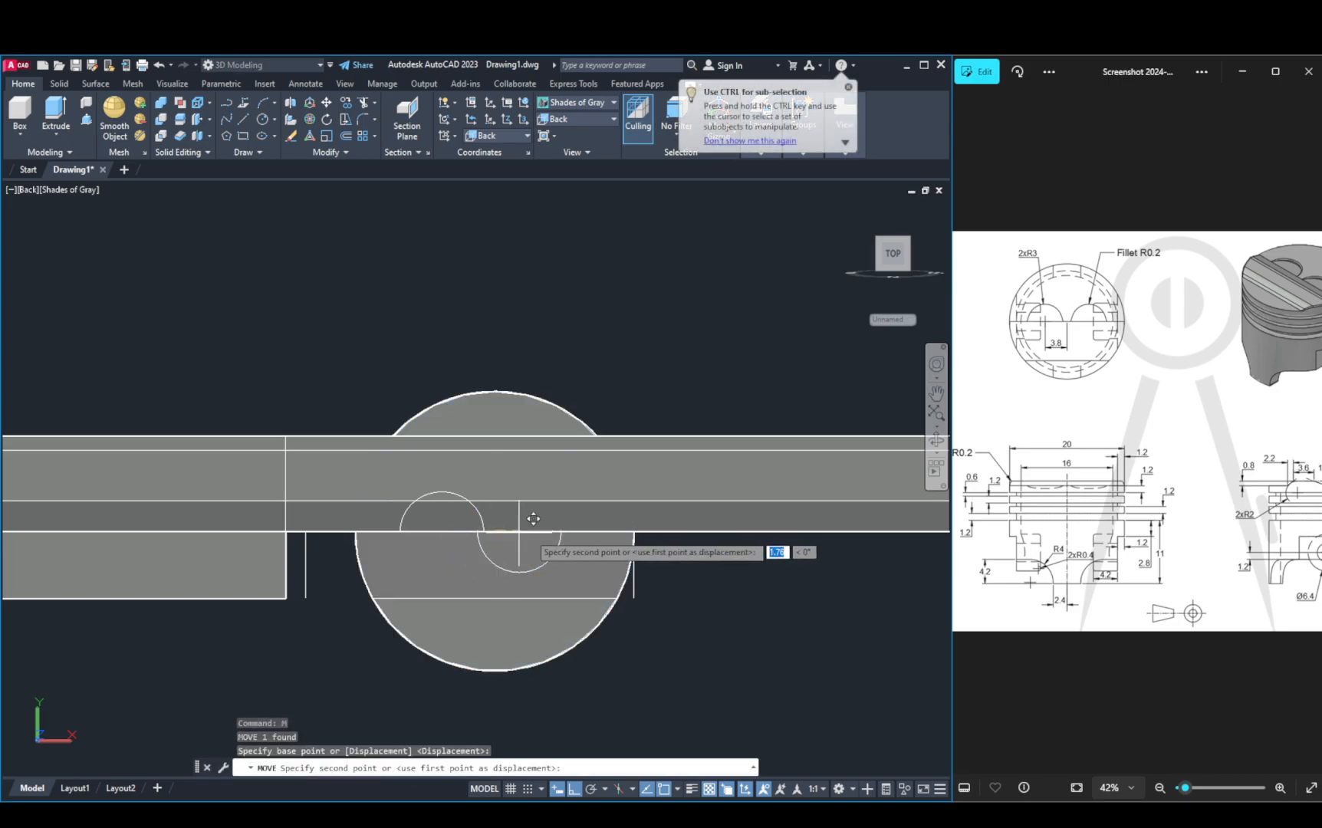
pyautogui.write('3.')
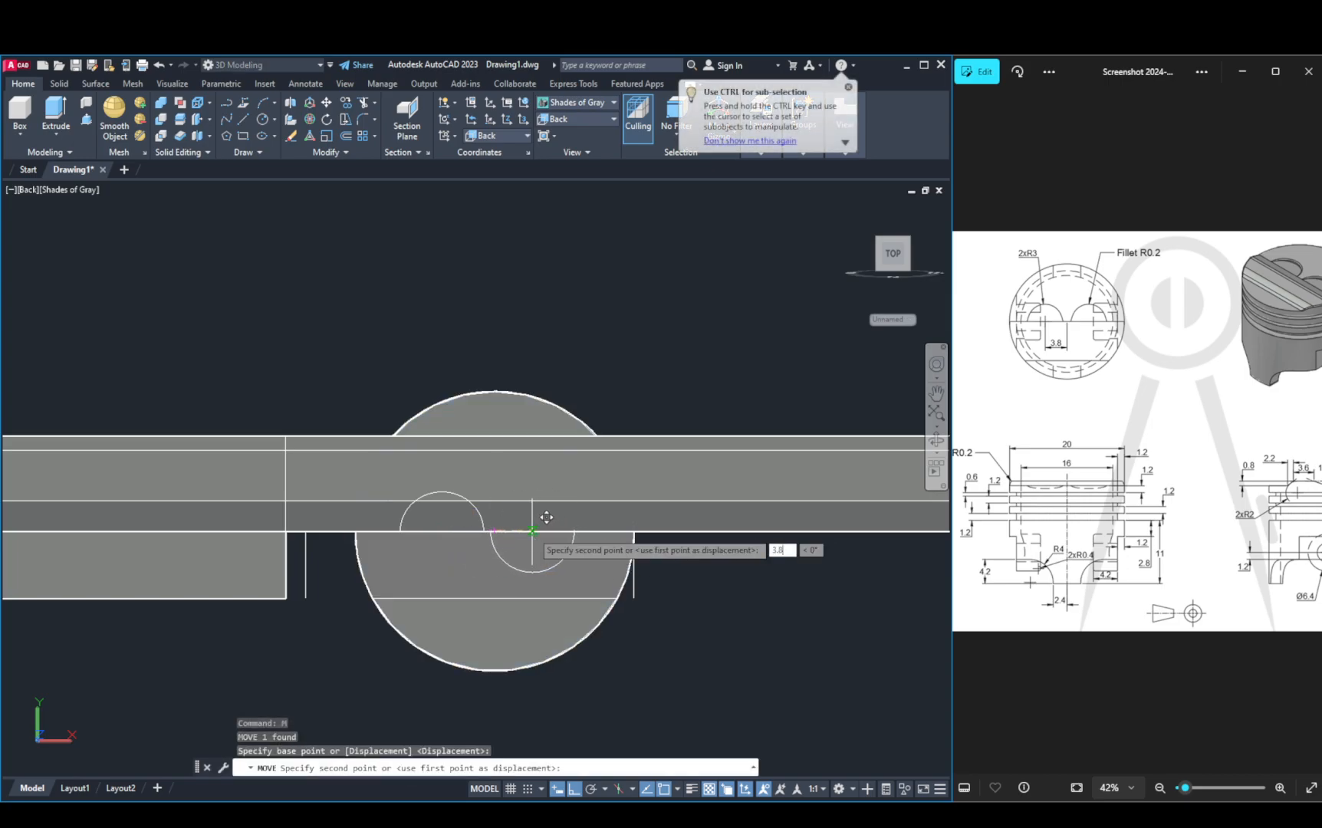
pyautogui.write('8')
pyautogui.press('Return')
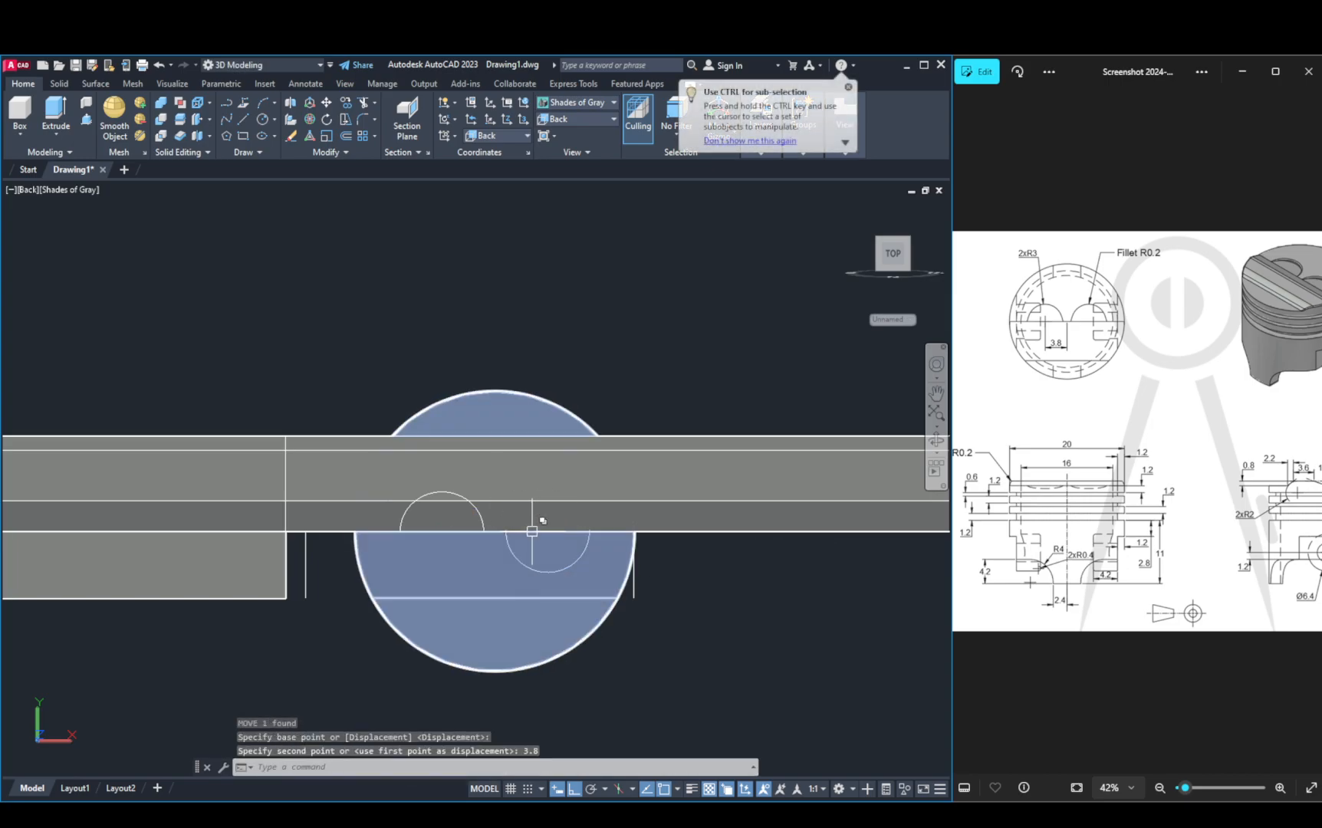
pyautogui.click(490, 509)
pyautogui.press('Escape')
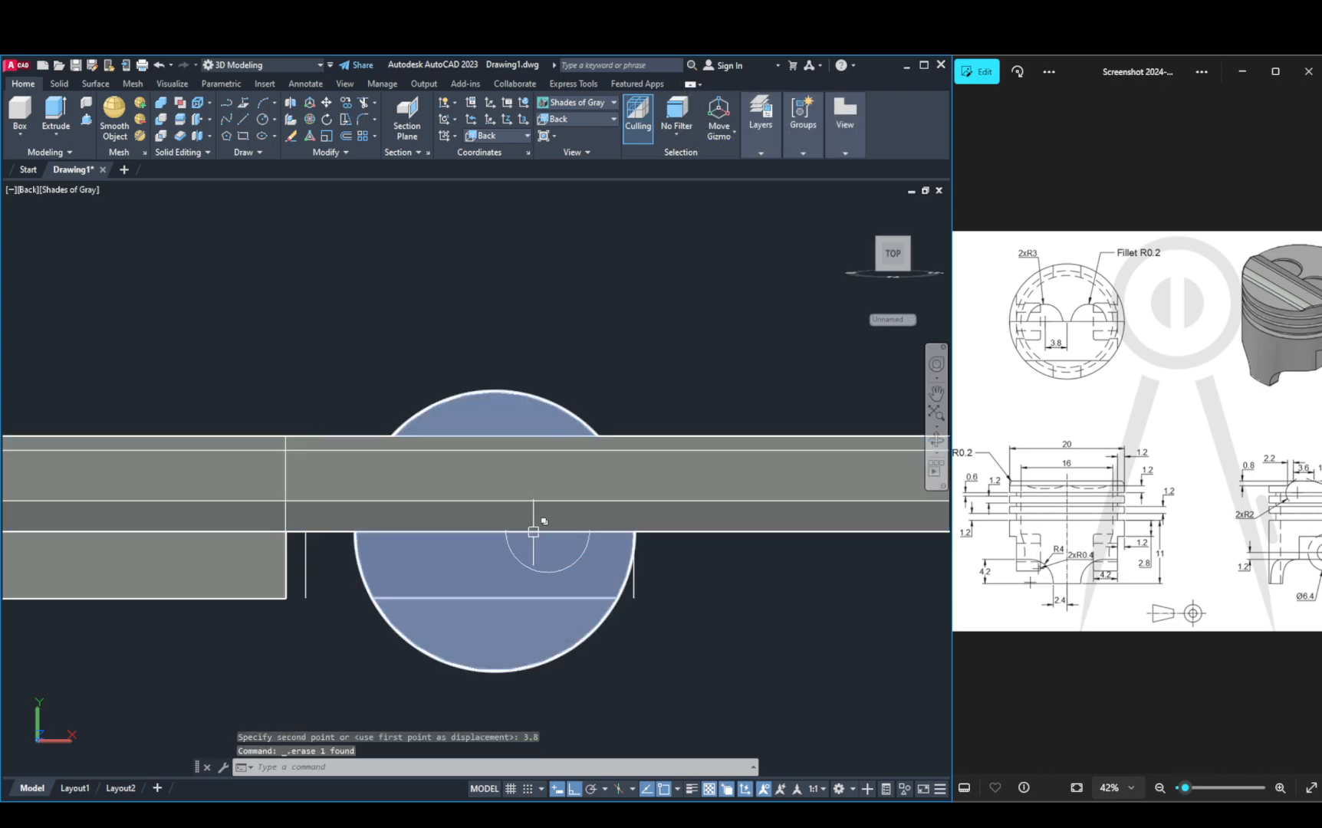
# Step: Try drawing another radius 3 circle at the piston's centre, repeat it once, and erase the centre circle
pyautogui.write('c')
pyautogui.press('Return')
pyautogui.click(495, 531)
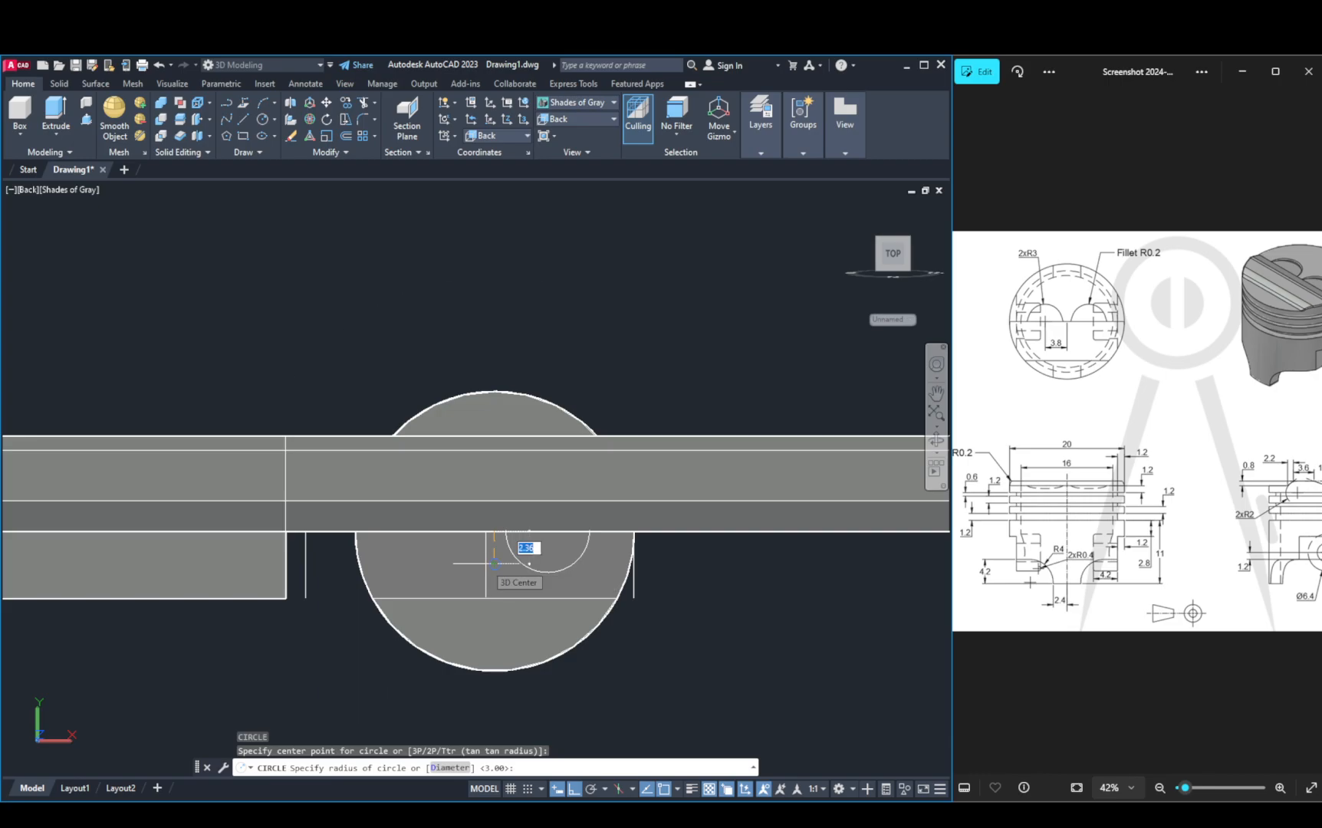
pyautogui.write('3')
pyautogui.press('Return')
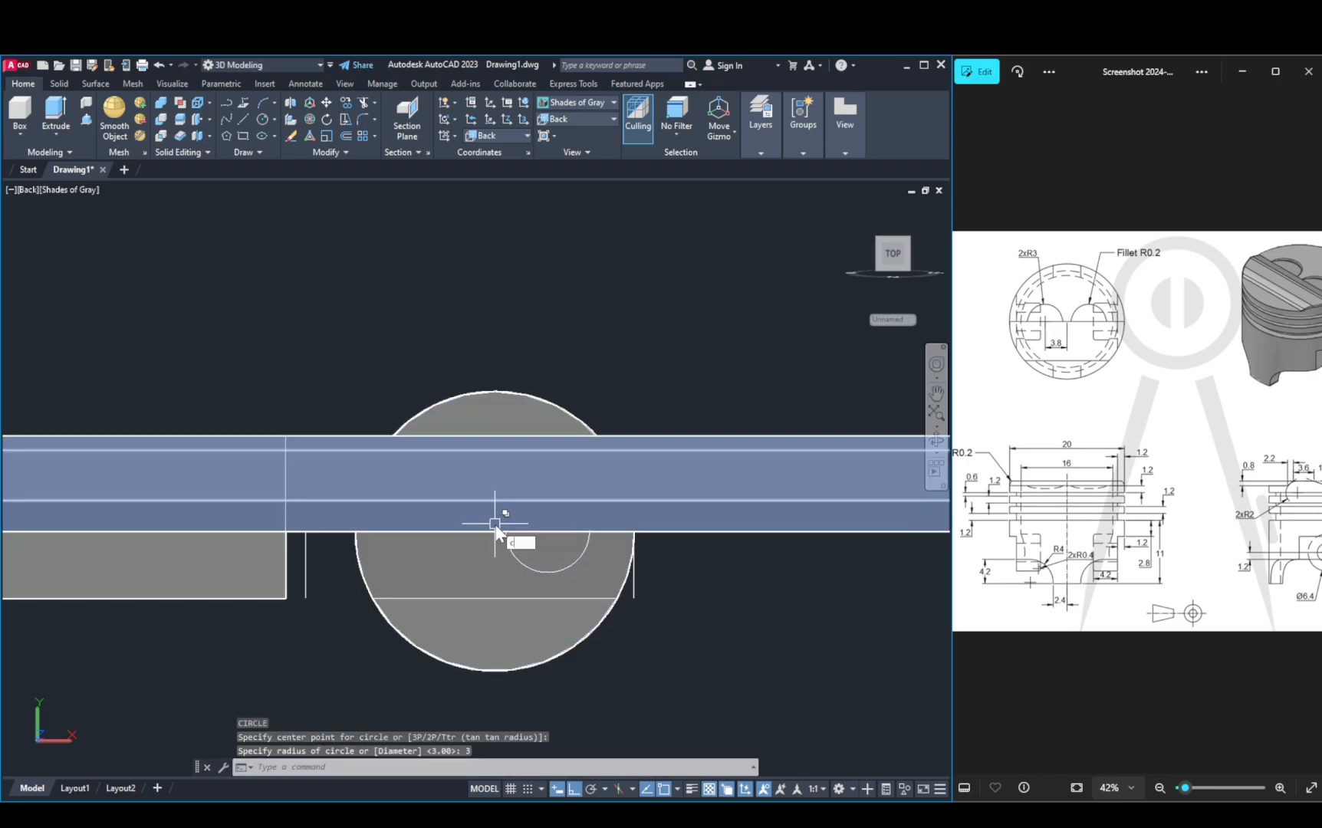
pyautogui.press('Return')
pyautogui.click(493, 530)
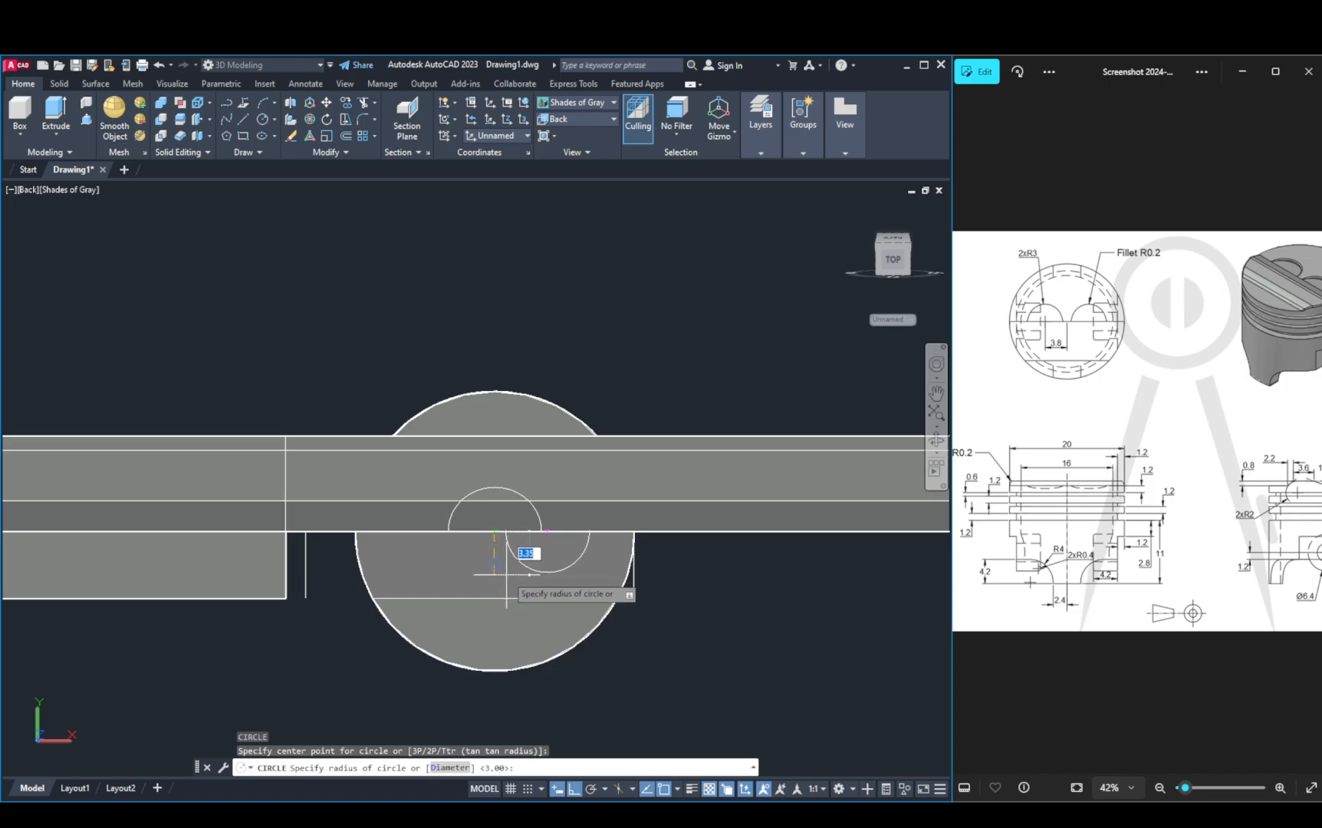
pyautogui.press('Return')
pyautogui.keyDown('shift'); pyautogui.moveTo(502, 485); pyautogui.dragTo(509, 365, button='middle'); pyautogui.keyUp('shift')
pyautogui.click(526, 374)
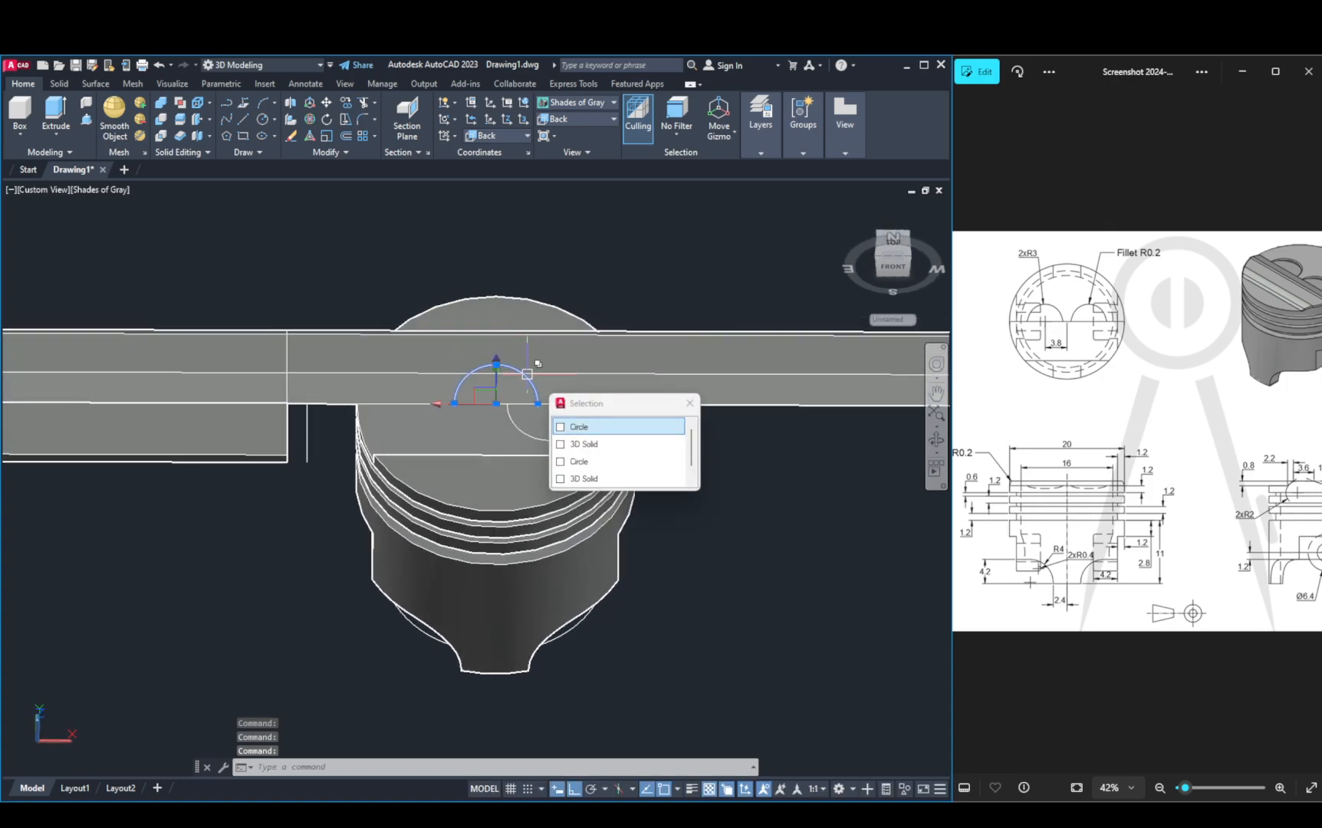
pyautogui.press('Escape')
pyautogui.click(533, 434)
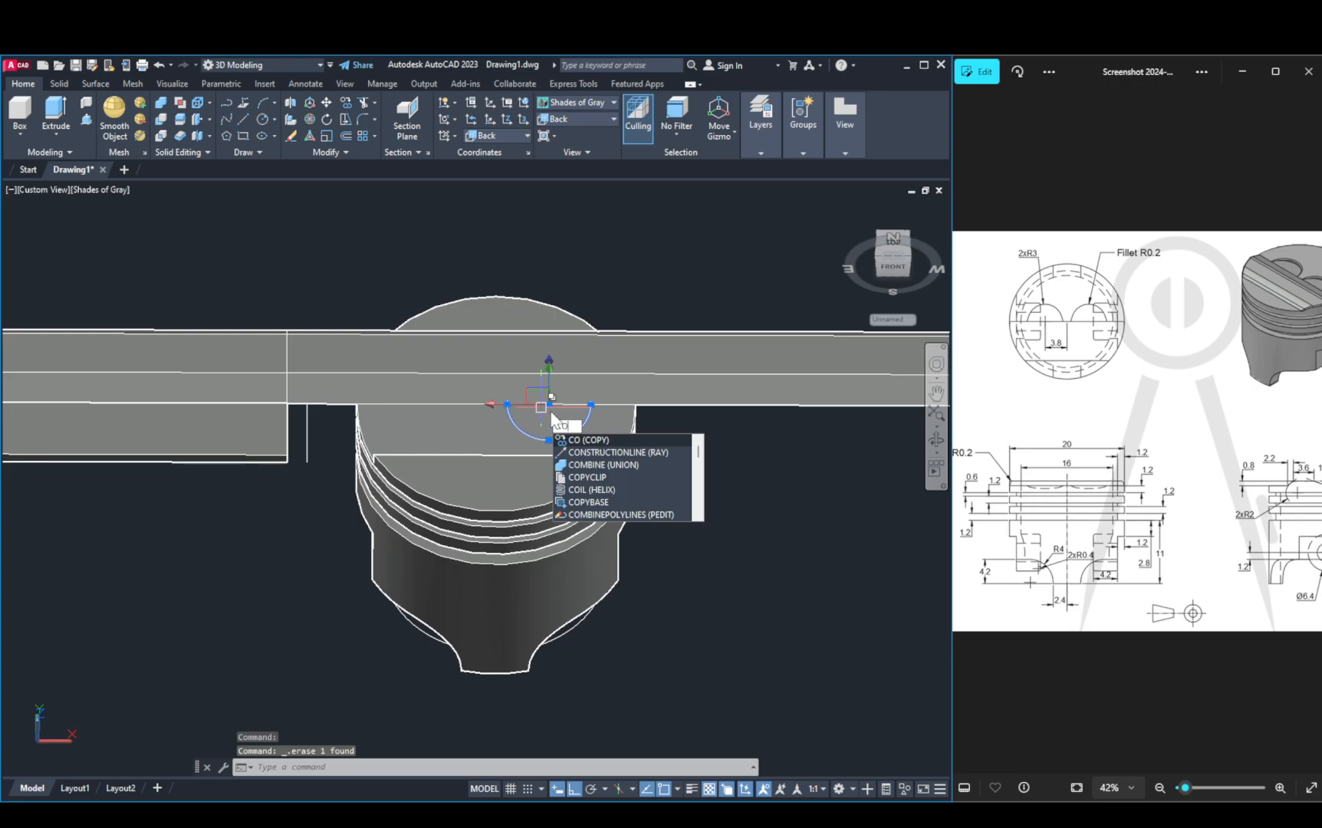
pyautogui.press('Return')
pyautogui.scroll(5, 547, 404)
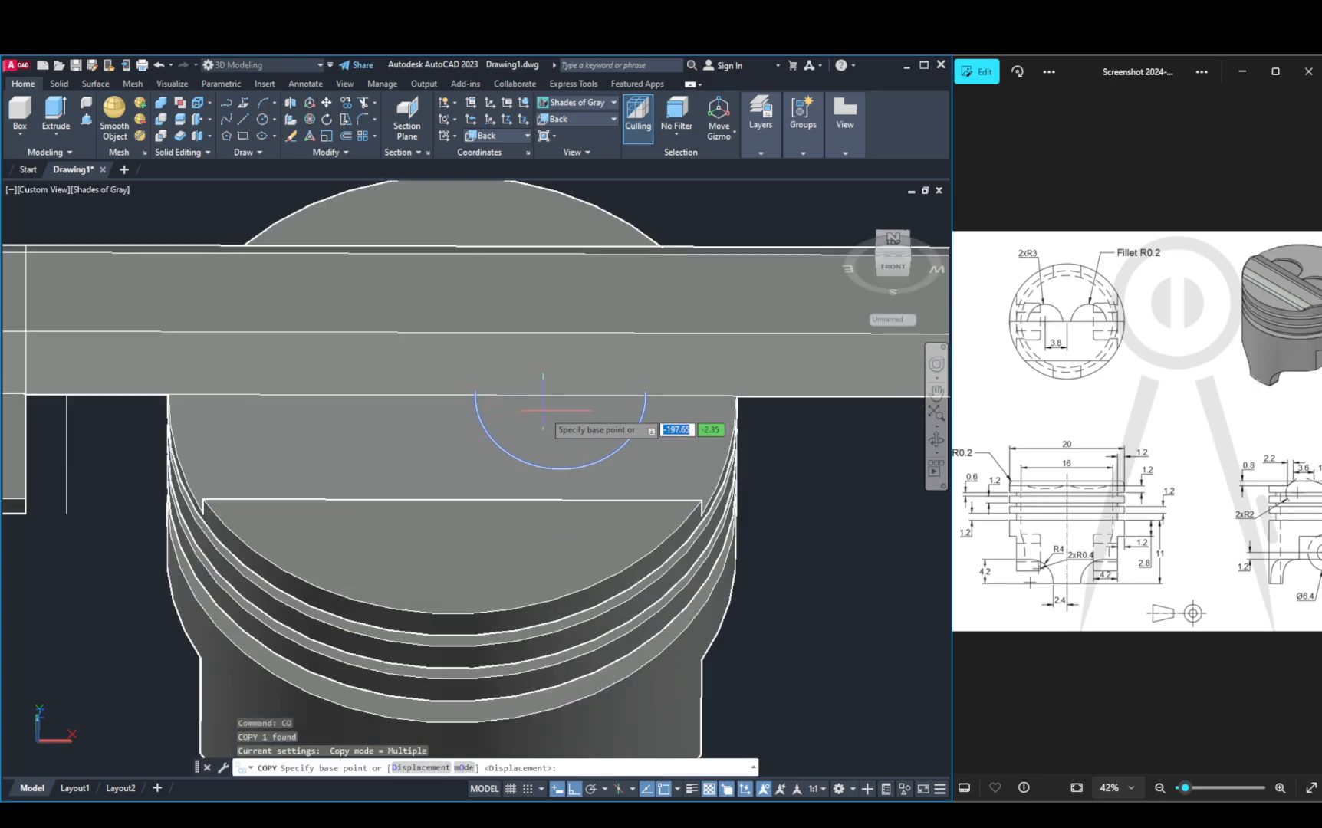
pyautogui.keyDown('shift'); pyautogui.rightClick(558, 407); pyautogui.keyUp('shift')
pyautogui.click(545, 445)
pyautogui.keyDown('shift'); pyautogui.moveTo(540, 431); pyautogui.dragTo(534, 512, button='middle'); pyautogui.keyUp('shift')
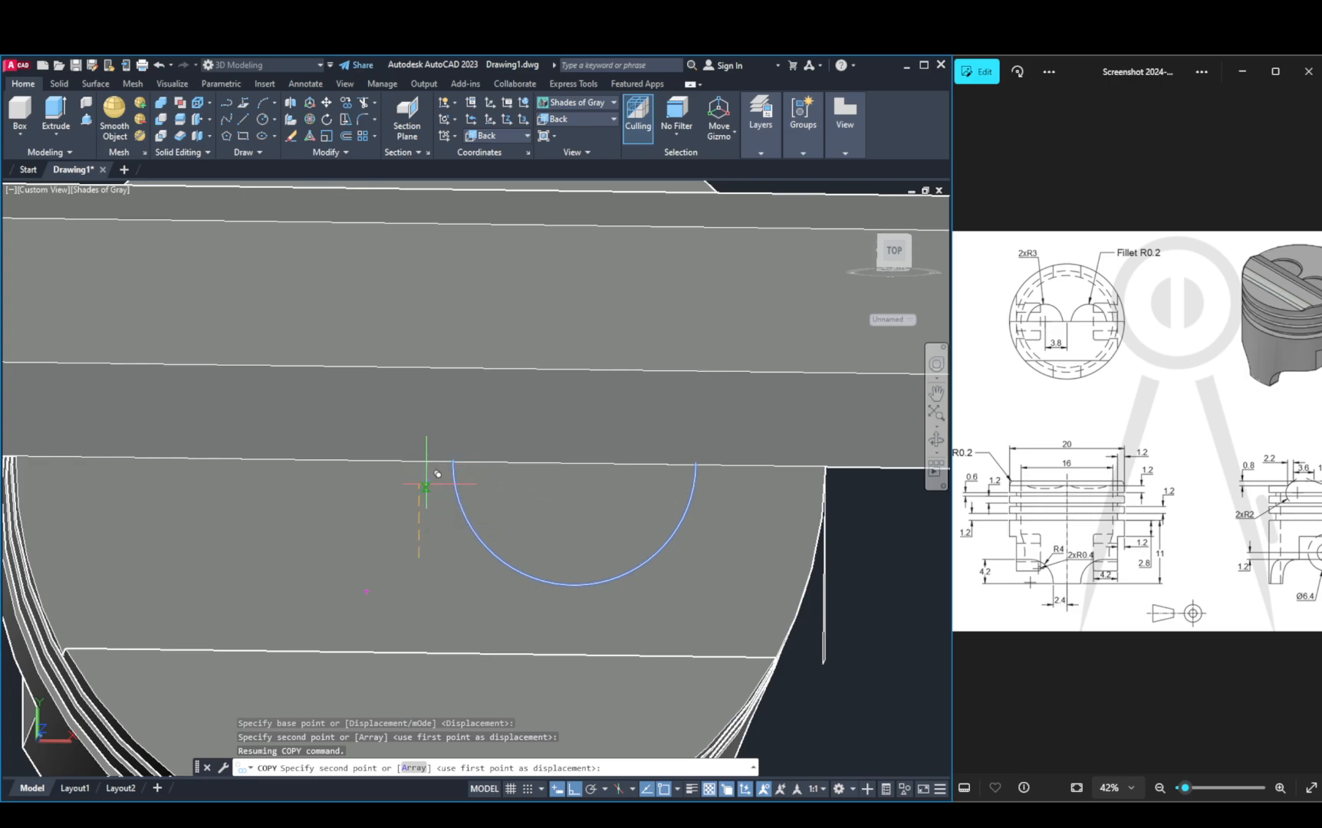
pyautogui.press('Escape')
# Step: Copy the remaining radius 3 circle from its centre to the piston's centre, using a distance of 3.8
pyautogui.keyDown('shift'); pyautogui.moveTo(477, 383); pyautogui.dragTo(518, 561, button='middle'); pyautogui.keyUp('shift')
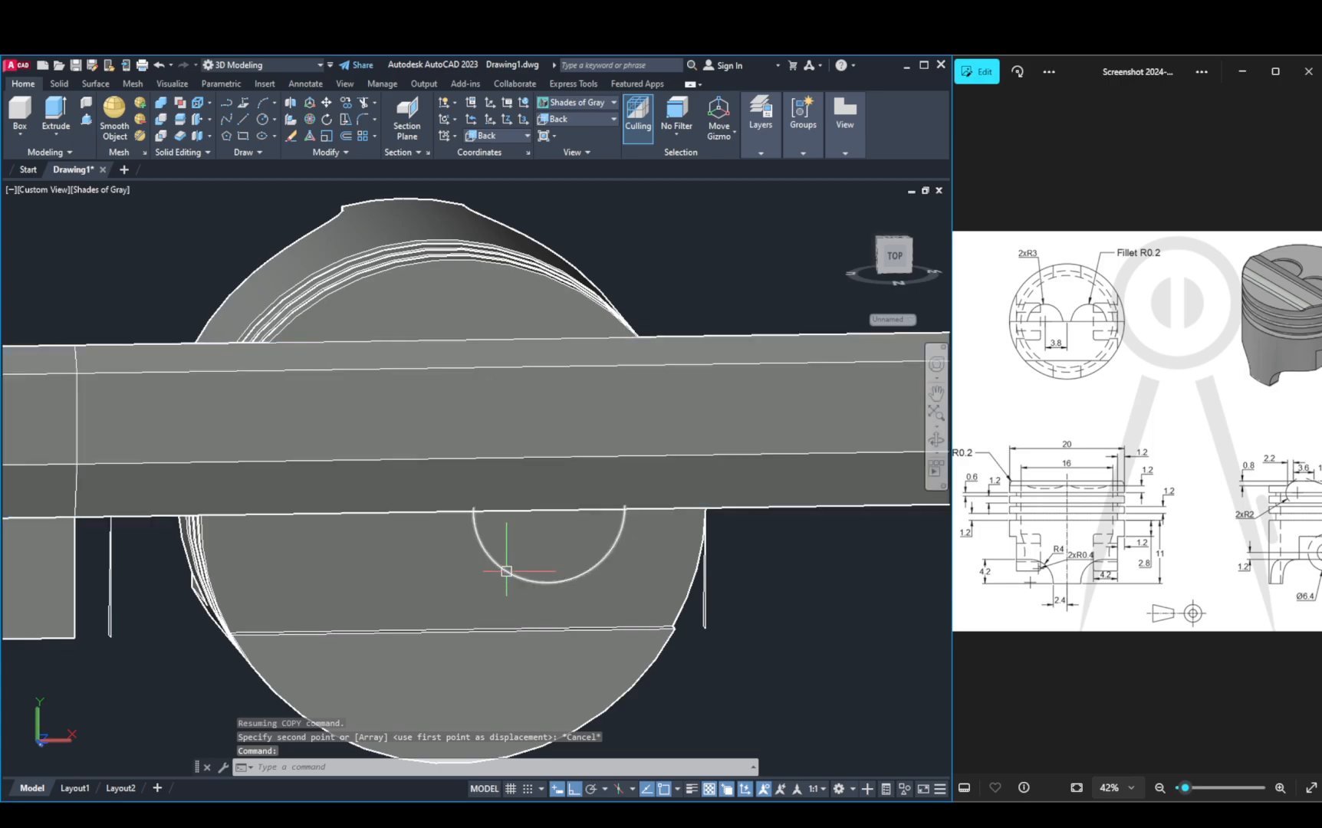
pyautogui.click(506, 570)
pyautogui.click(571, 622)
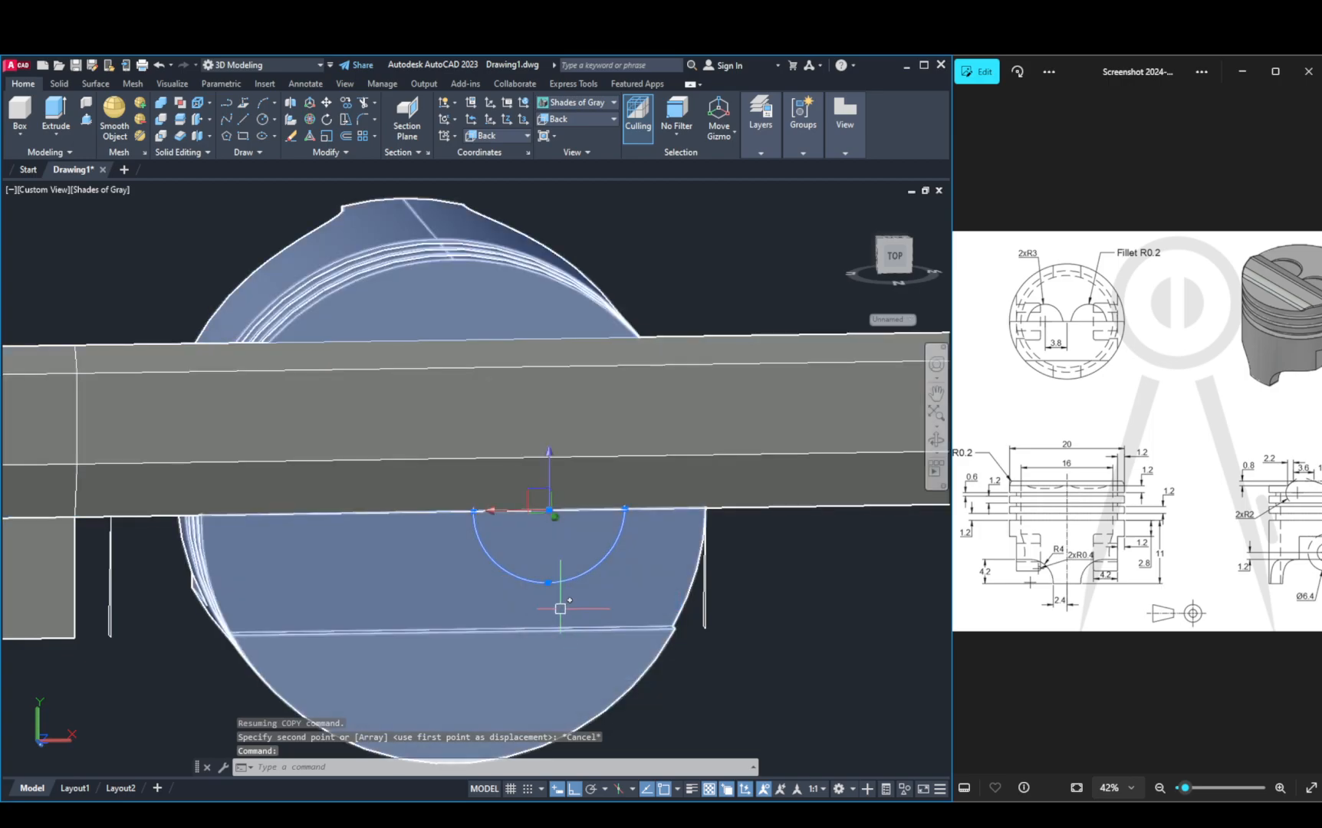
pyautogui.write('co')
pyautogui.press('Return')
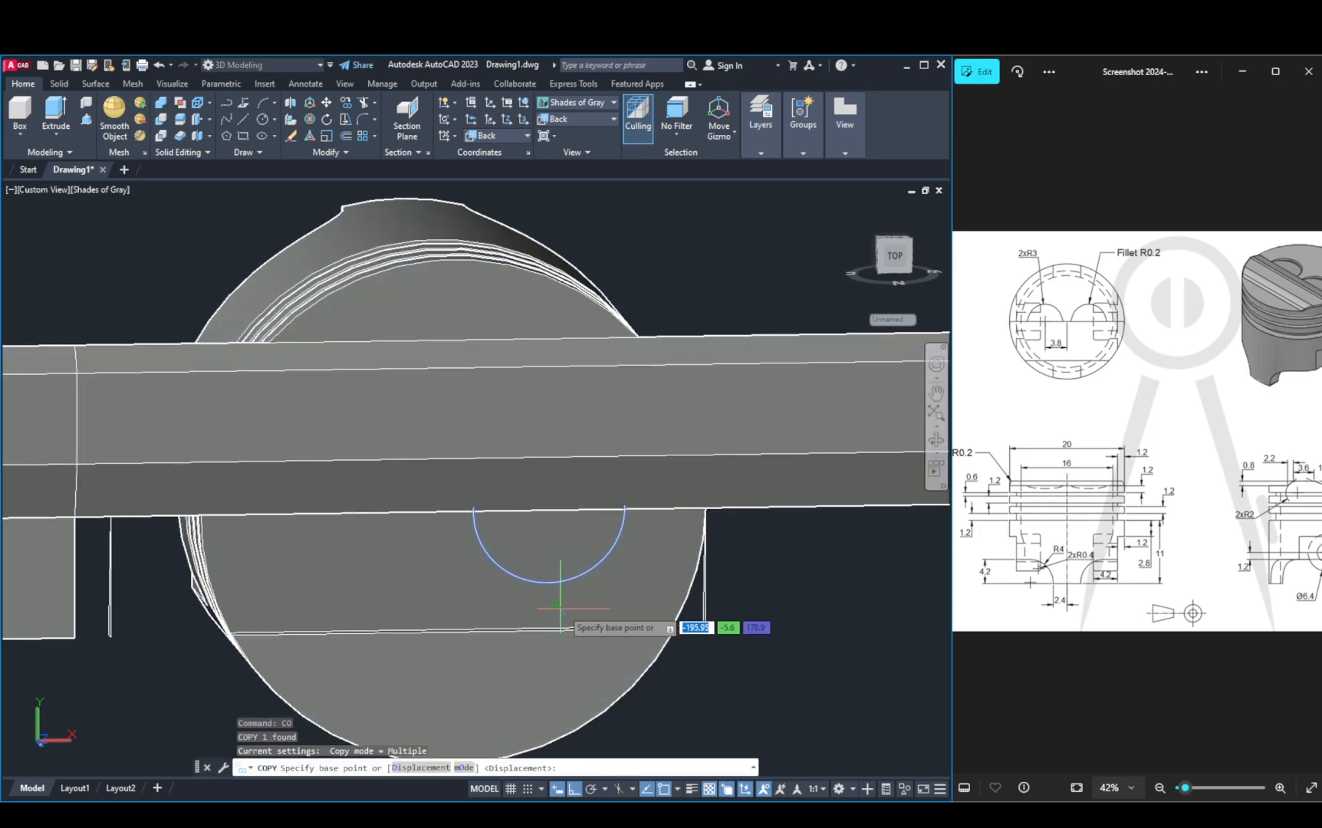
pyautogui.click(546, 510)
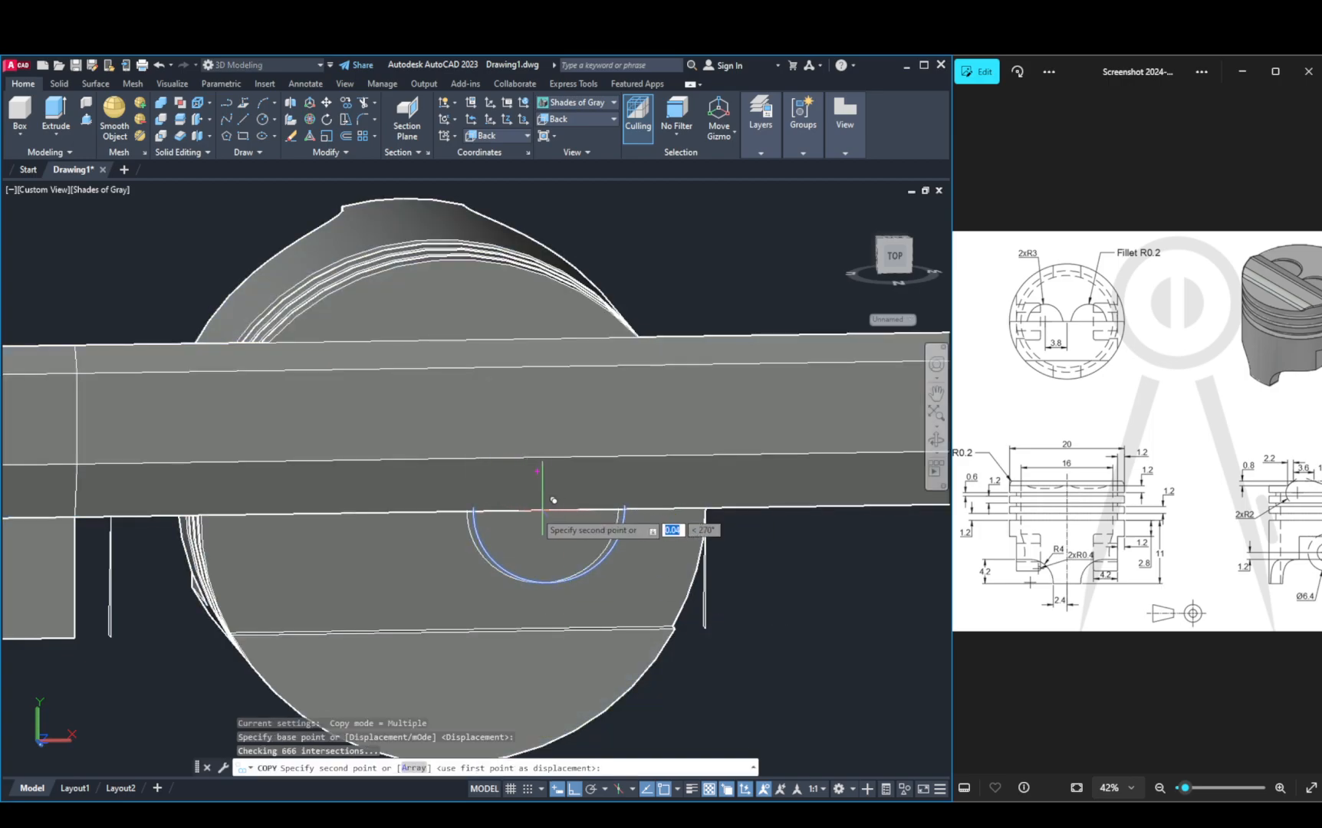
pyautogui.click(452, 510)
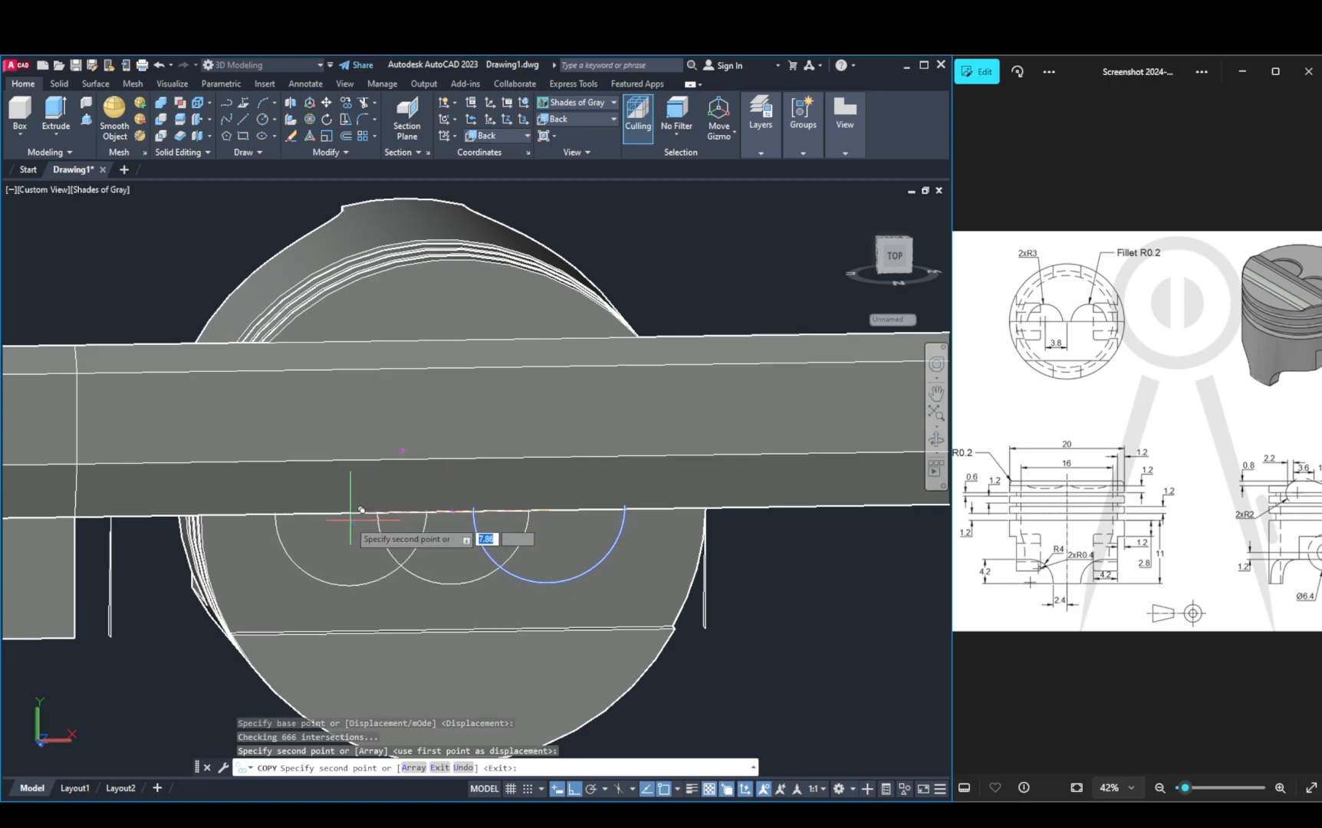
pyautogui.write('3.8')
pyautogui.press('Return')
pyautogui.press('Escape')
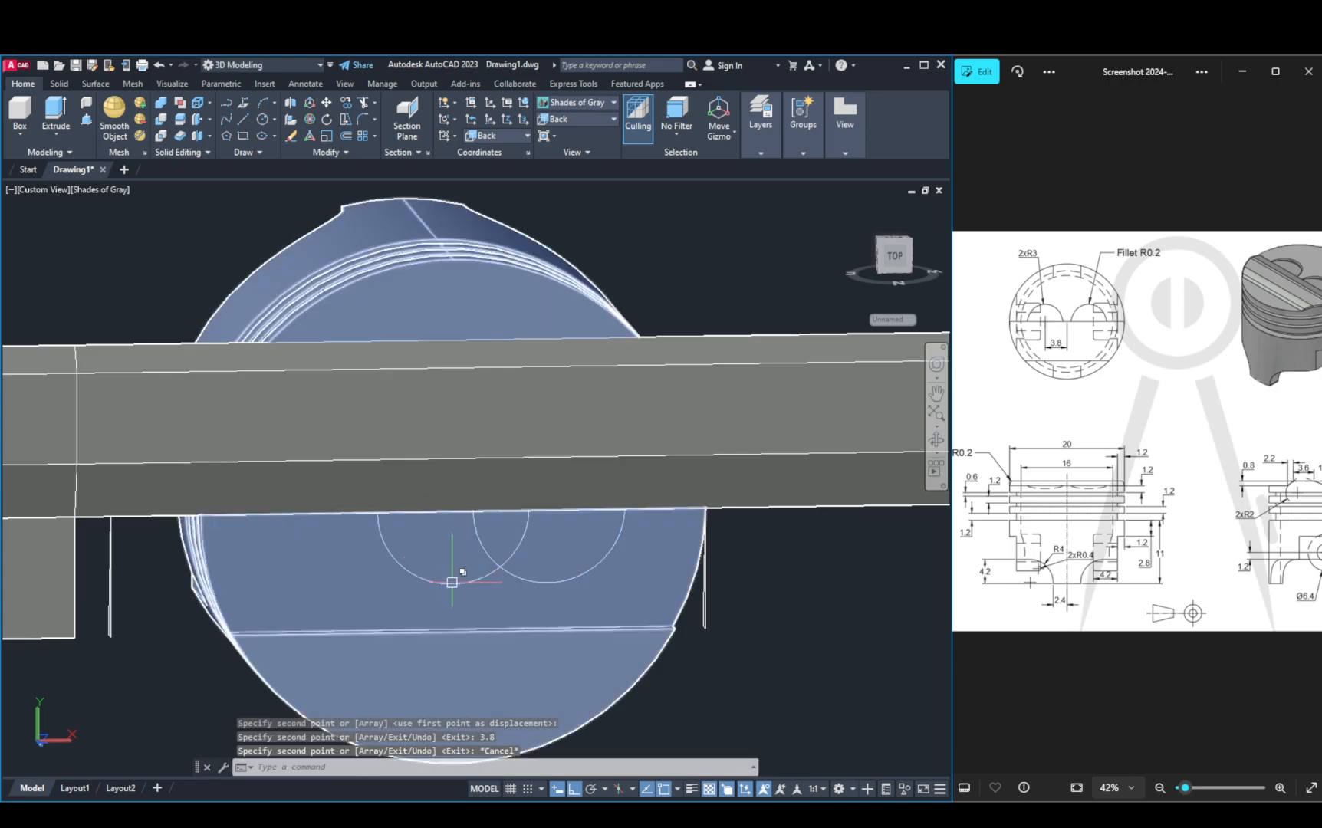
# Step: Copy the circle at the piston's centre 3.8 further, away from the original circle
pyautogui.click(452, 582)
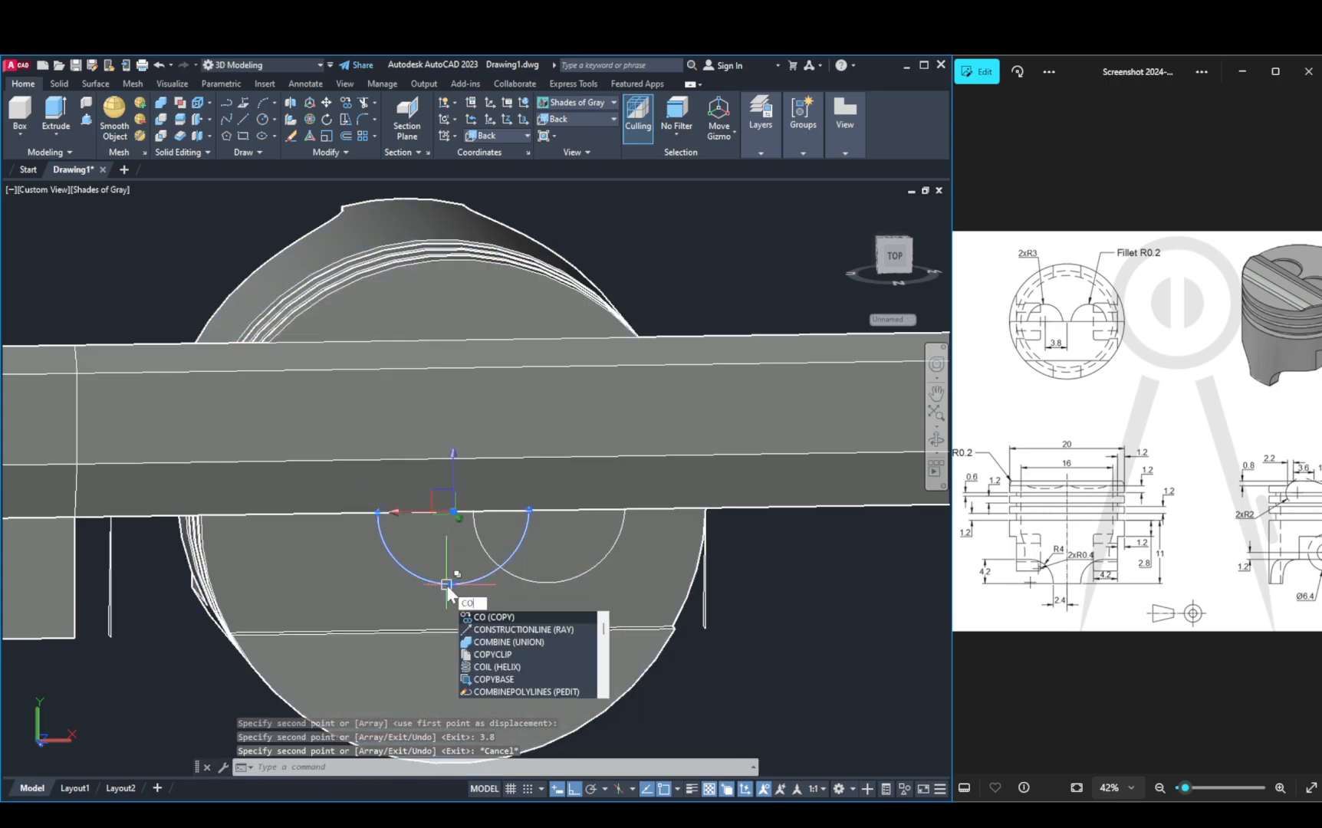
pyautogui.press('Return')
pyautogui.click(450, 510)
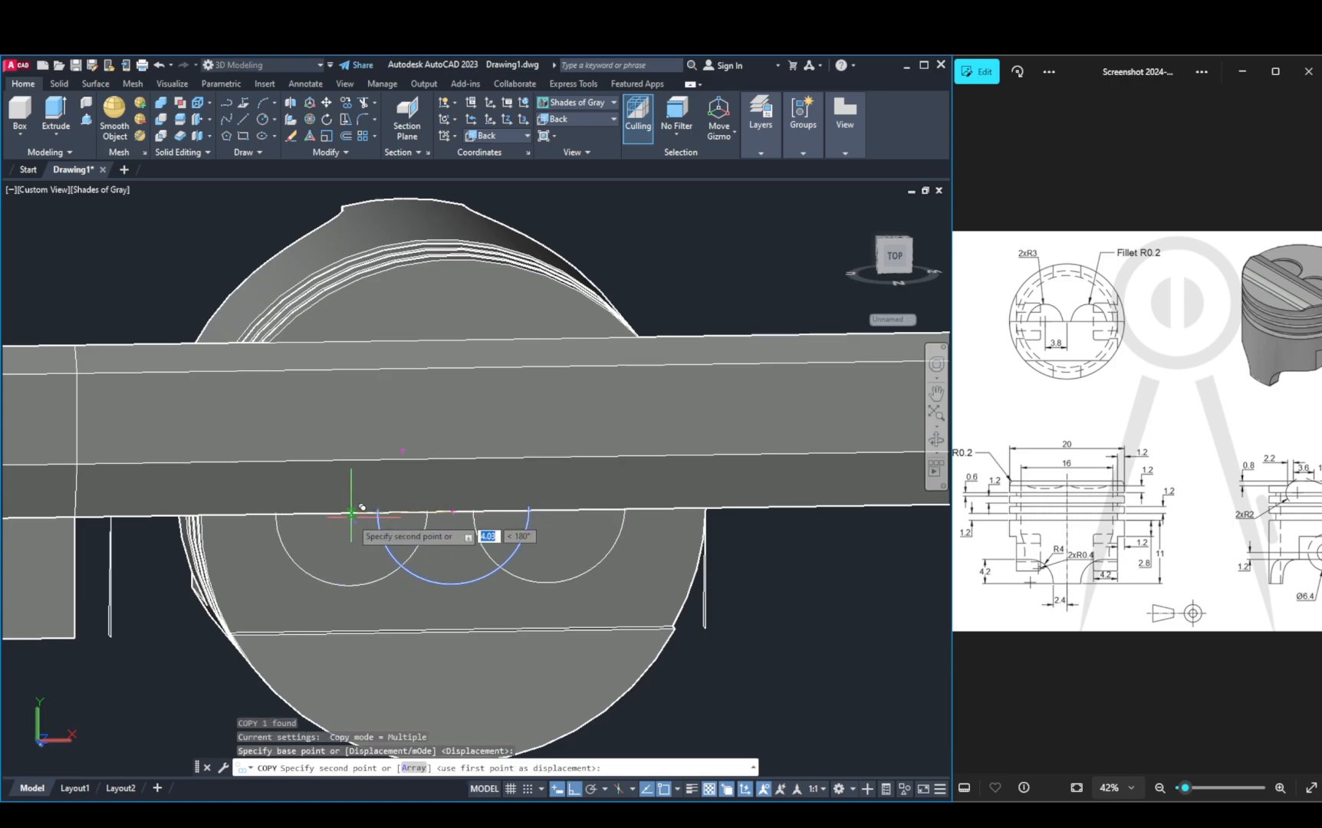
pyautogui.press('Return')
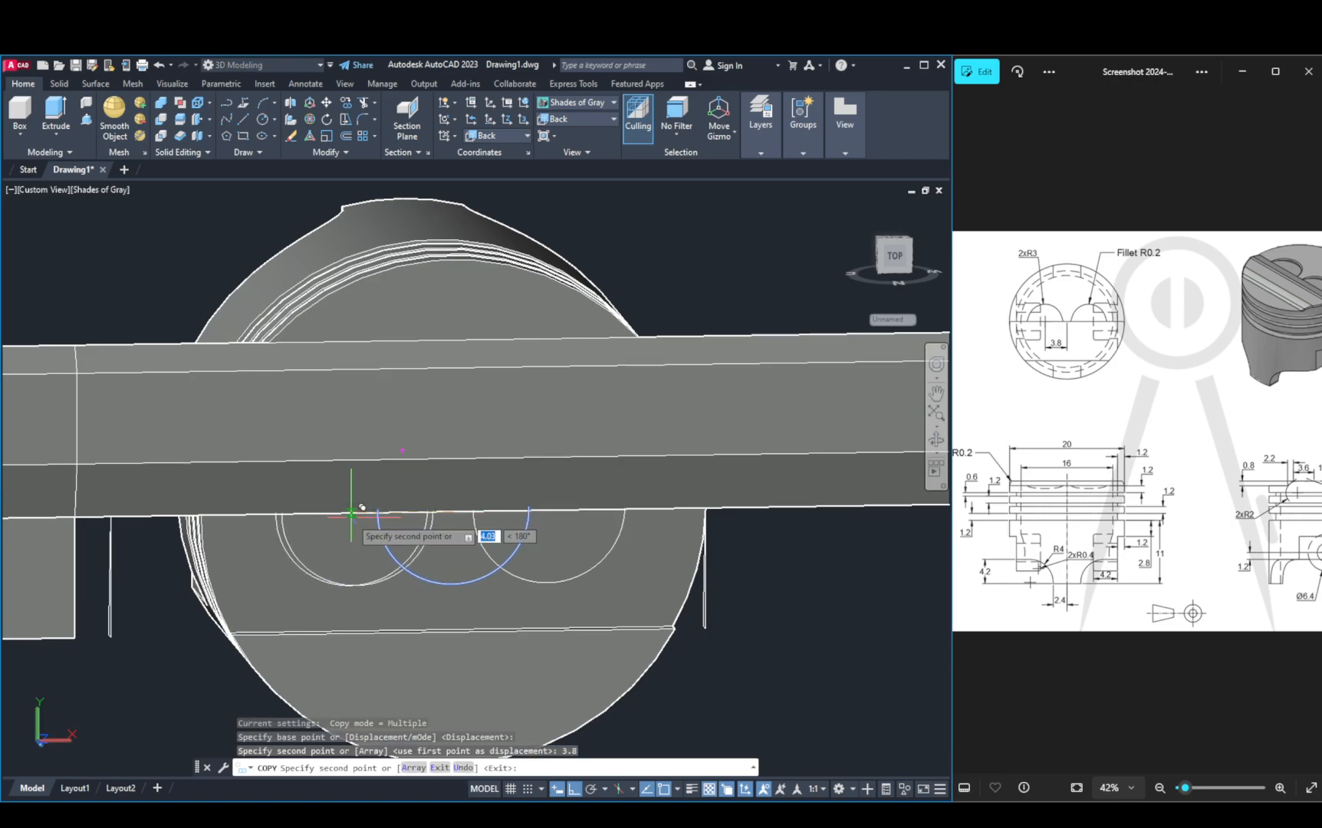
pyautogui.press('Escape')
# Step: Erase both overlapping circles at the piston's centre, keeping the two outer circles
pyautogui.click(436, 579)
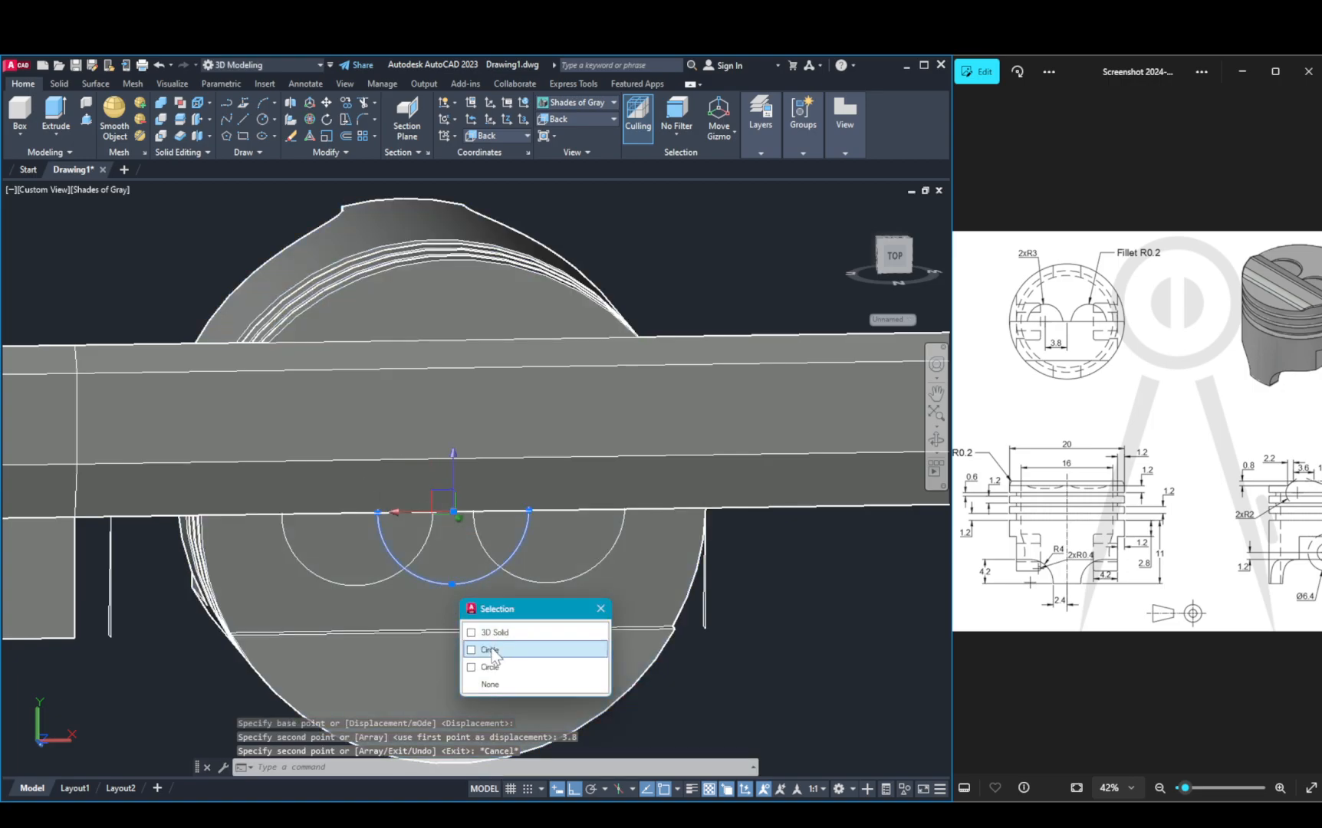
pyautogui.click(490, 649)
pyautogui.press('Delete')
pyautogui.click(456, 579)
pyautogui.click(498, 649)
pyautogui.press('Delete')
# Step: Try to move both radius 3 circles from the midpoint between them onto the separate rectangular block beside the piston
pyautogui.moveTo(470, 588)
pyautogui.keyDown('shift'); pyautogui.mouseDown(button='middle')
pyautogui.moveTo(391, 268)
pyautogui.moveTo(472, 563)
pyautogui.mouseUp(button='middle'); pyautogui.keyUp('shift')
pyautogui.scroll(-4, 404, 306)
pyautogui.click(453, 547)
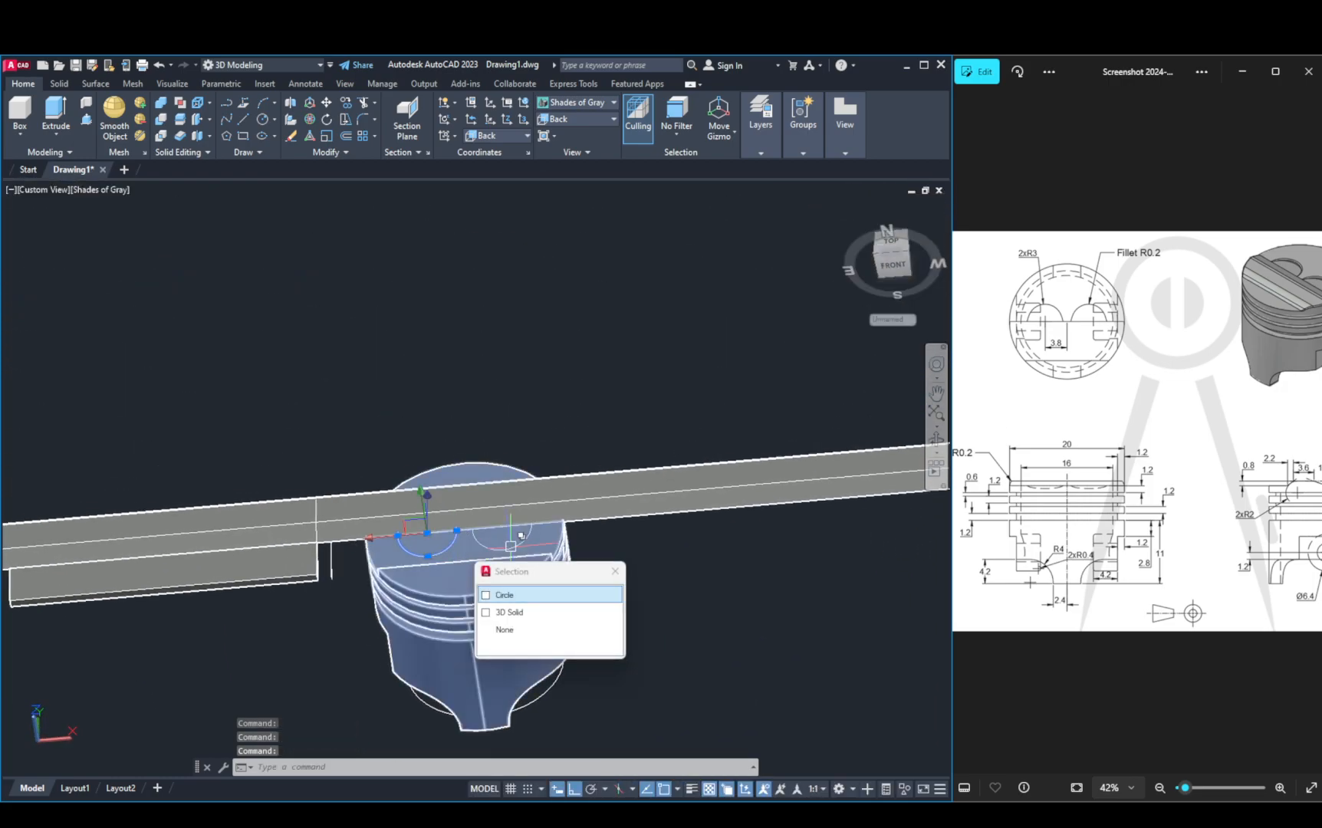
pyautogui.click(569, 635)
pyautogui.click(567, 616)
pyautogui.press('Escape')
pyautogui.click(510, 546)
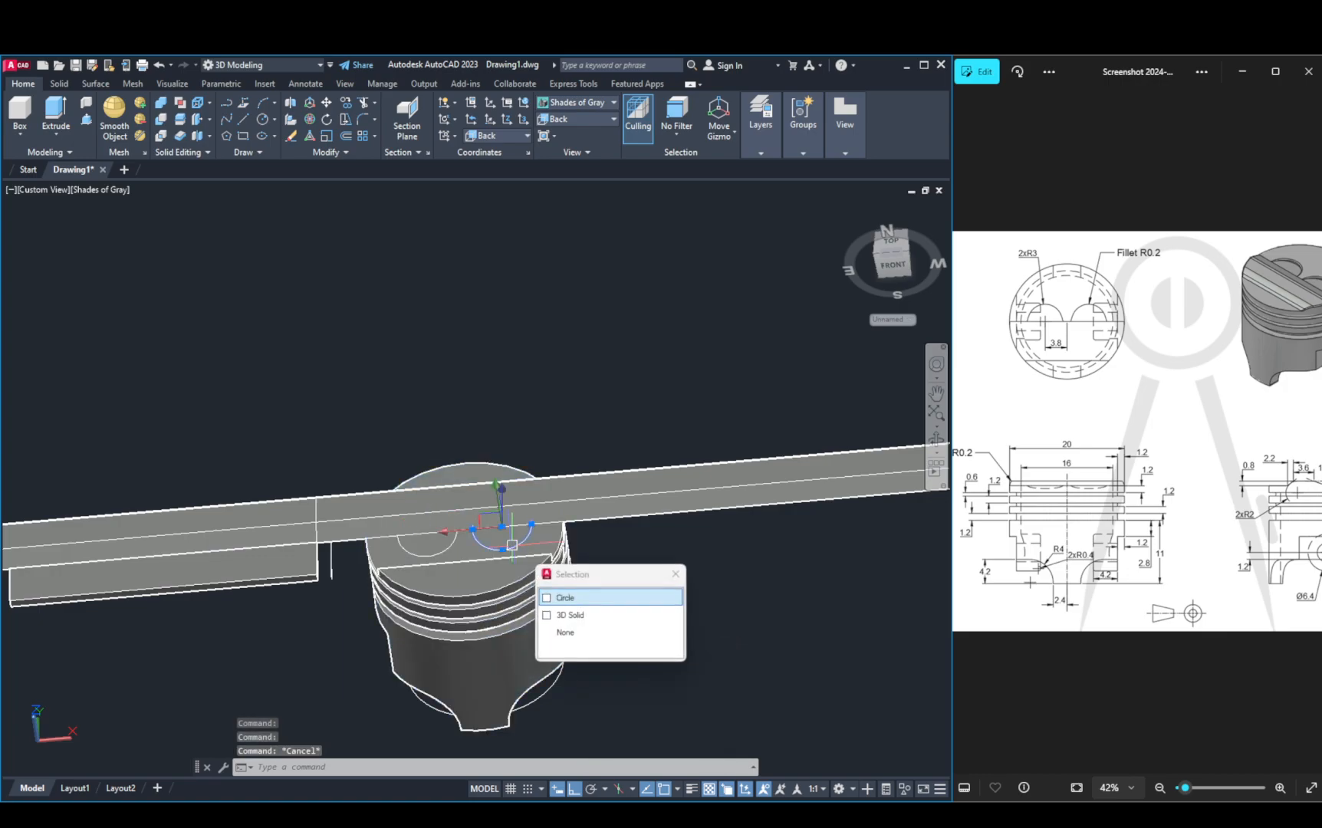
pyautogui.click(444, 547)
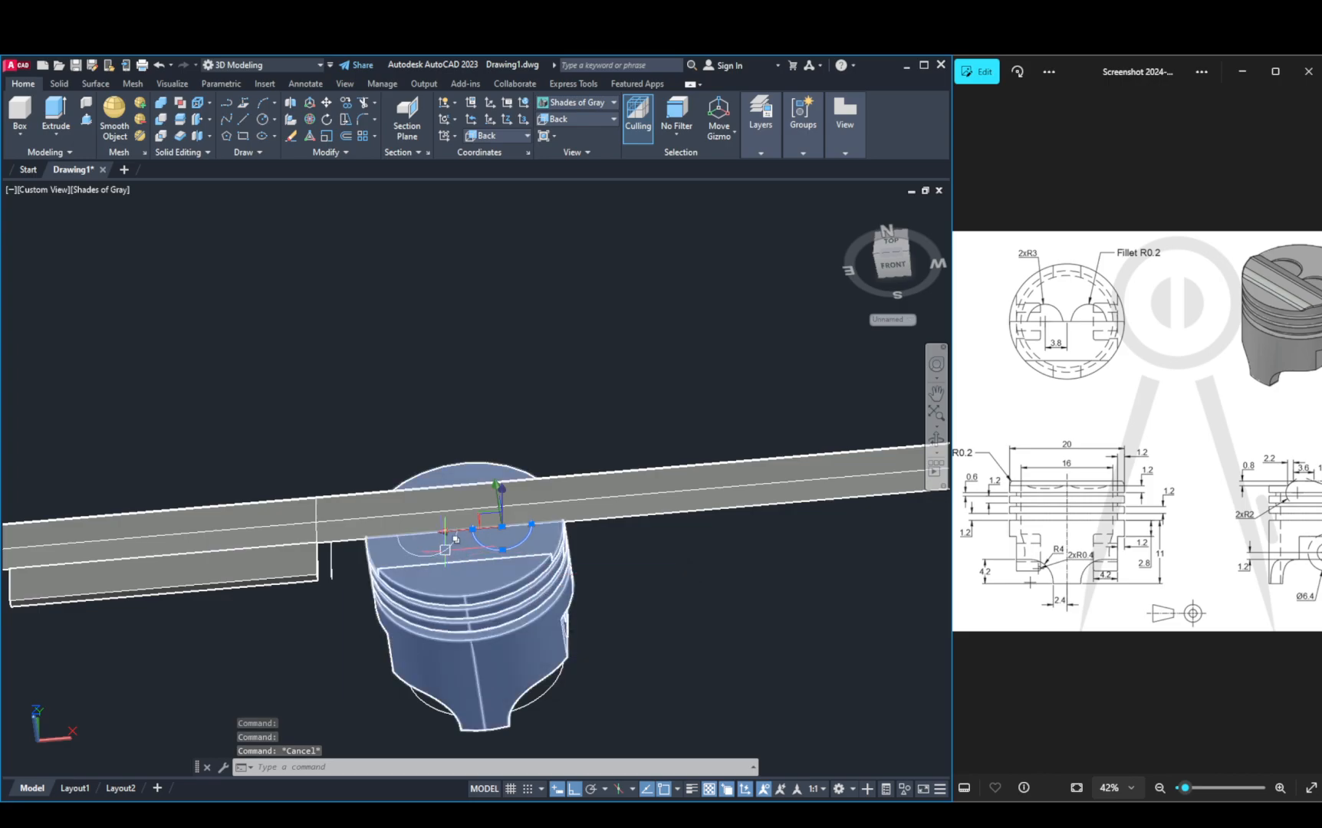
pyautogui.click(503, 617)
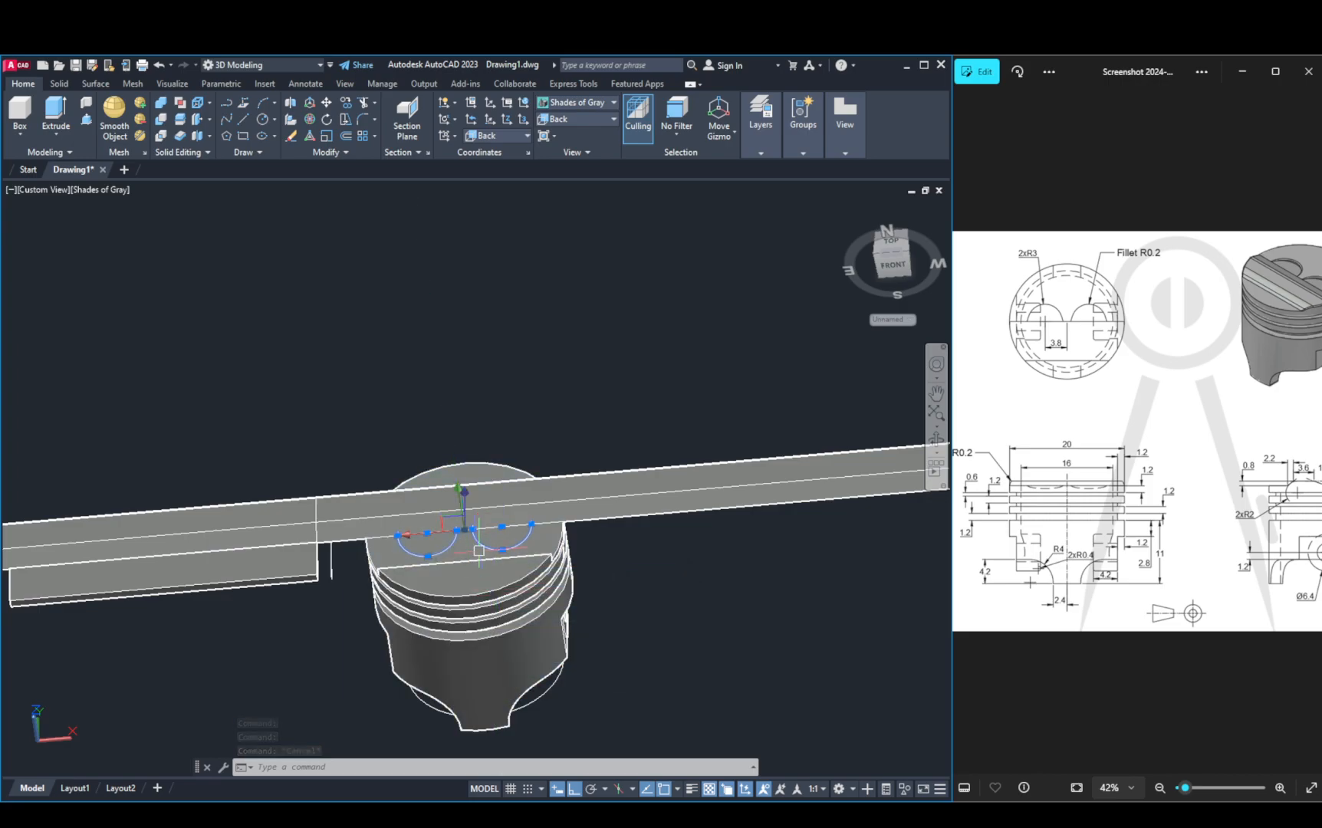
pyautogui.write('m')
pyautogui.press('Return')
pyautogui.click(464, 531)
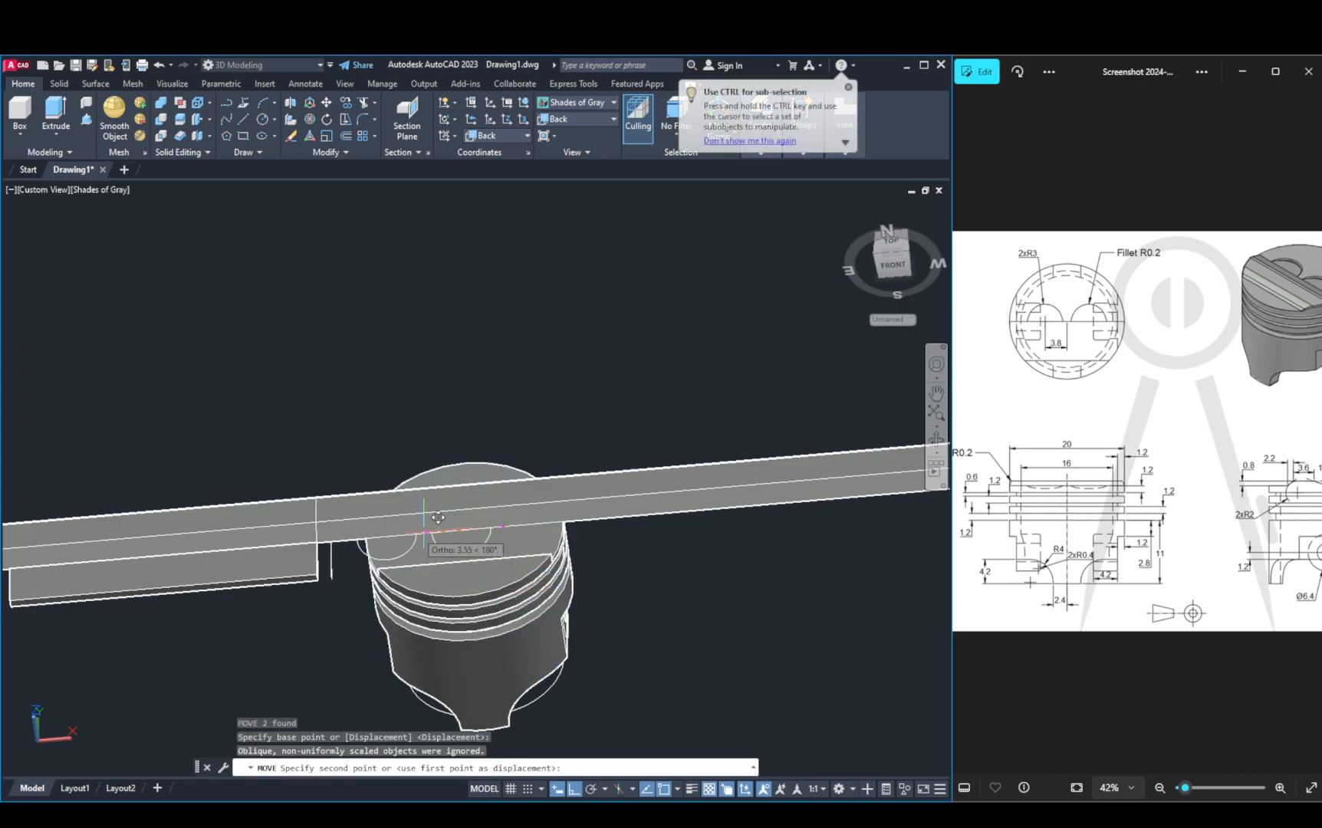
pyautogui.keyDown('shift'); pyautogui.moveTo(234, 535); pyautogui.dragTo(308, 648, button='middle'); pyautogui.keyUp('shift')
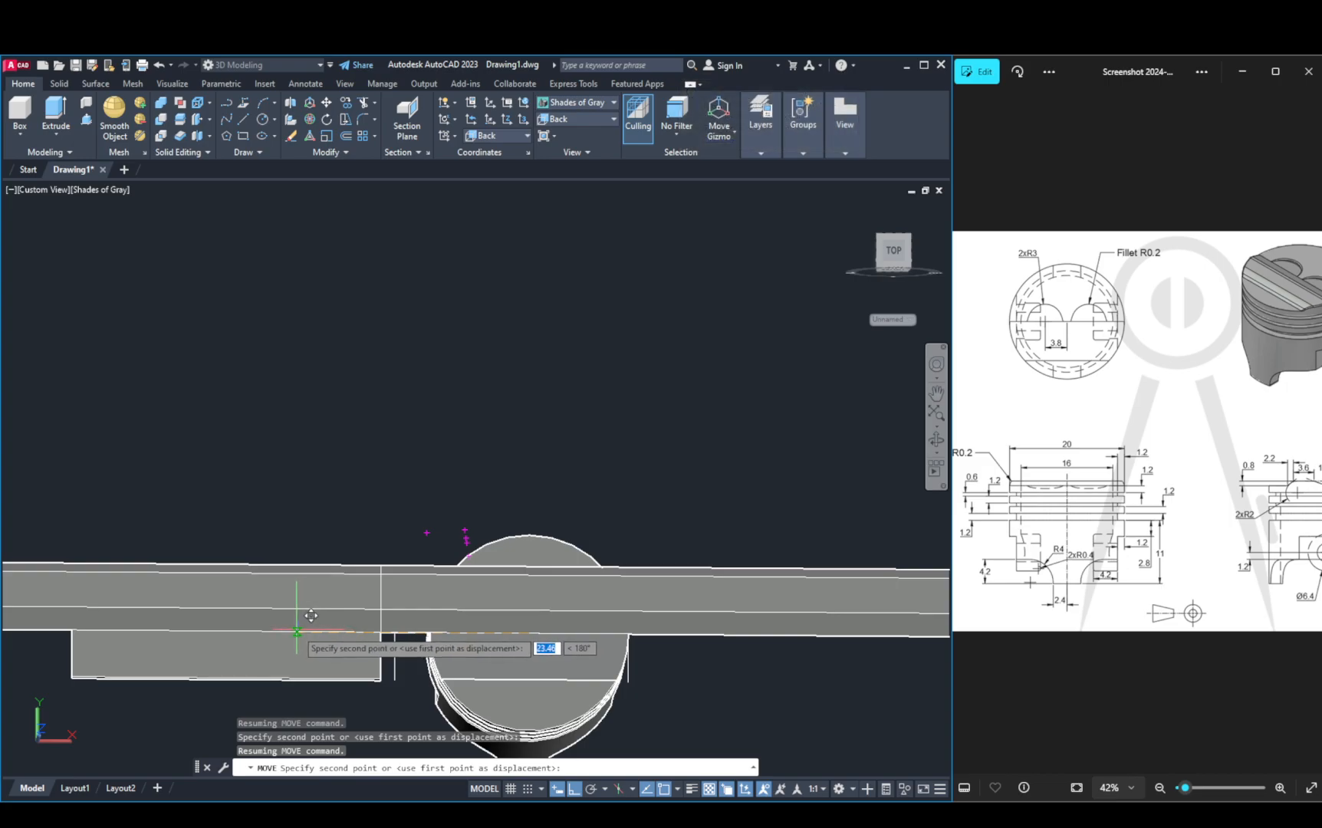
pyautogui.click(305, 632)
pyautogui.moveTo(306, 632)
pyautogui.keyDown('shift'); pyautogui.mouseDown(button='middle')
pyautogui.moveTo(334, 575)
pyautogui.moveTo(331, 422)
pyautogui.moveTo(315, 619)
pyautogui.mouseUp(button='middle'); pyautogui.keyUp('shift')
# Step: Undo the move of the two circles onto the block
pyautogui.hotkey('ctrl', 'z')
pyautogui.hotkey('ctrl', 'z')
pyautogui.hotkey('ctrl', 'z')
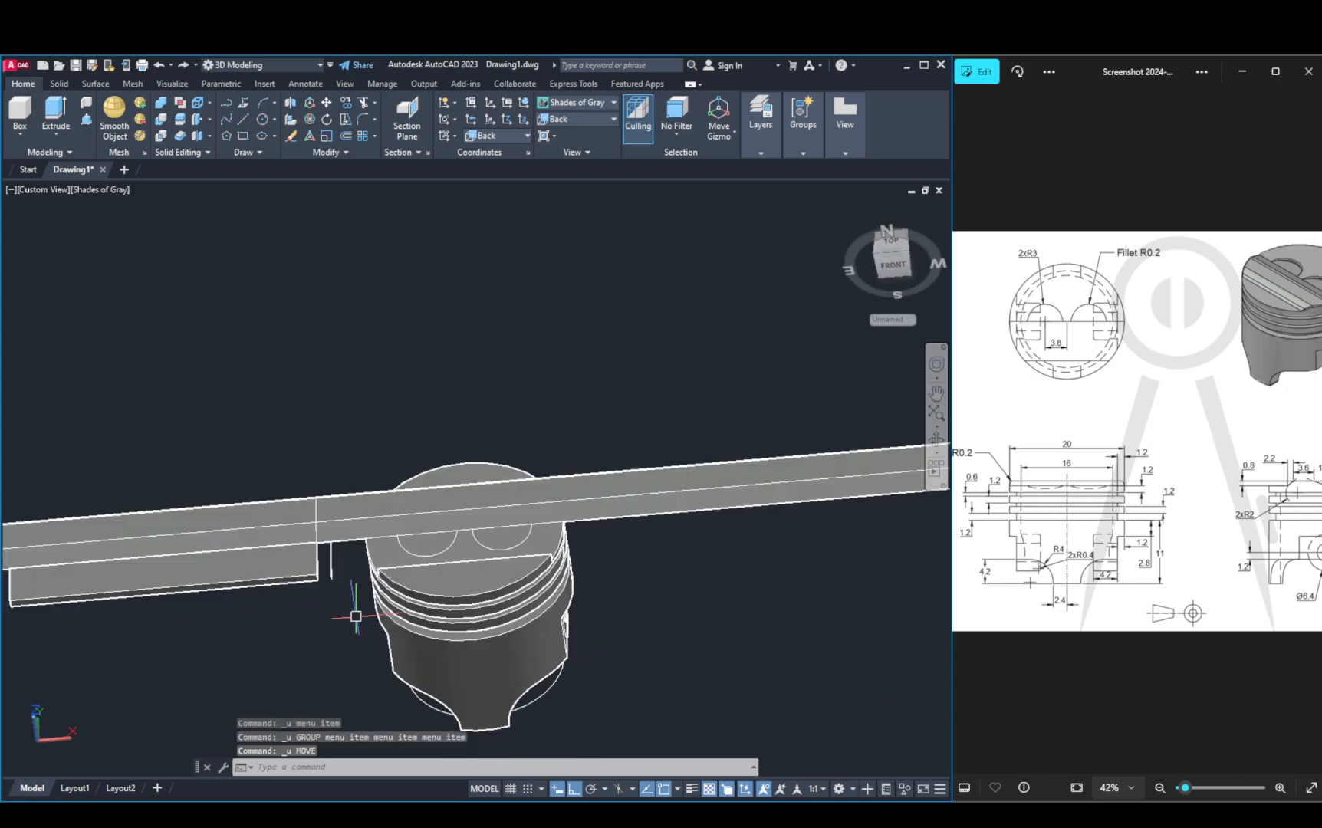
# Step: Copy both radius 3 circles from the midpoint between them to the upper edge of the separate rectangular block
pyautogui.click(449, 553)
pyautogui.click(507, 624)
pyautogui.click(497, 541)
pyautogui.click(546, 616)
pyautogui.write('co')
pyautogui.press('Return')
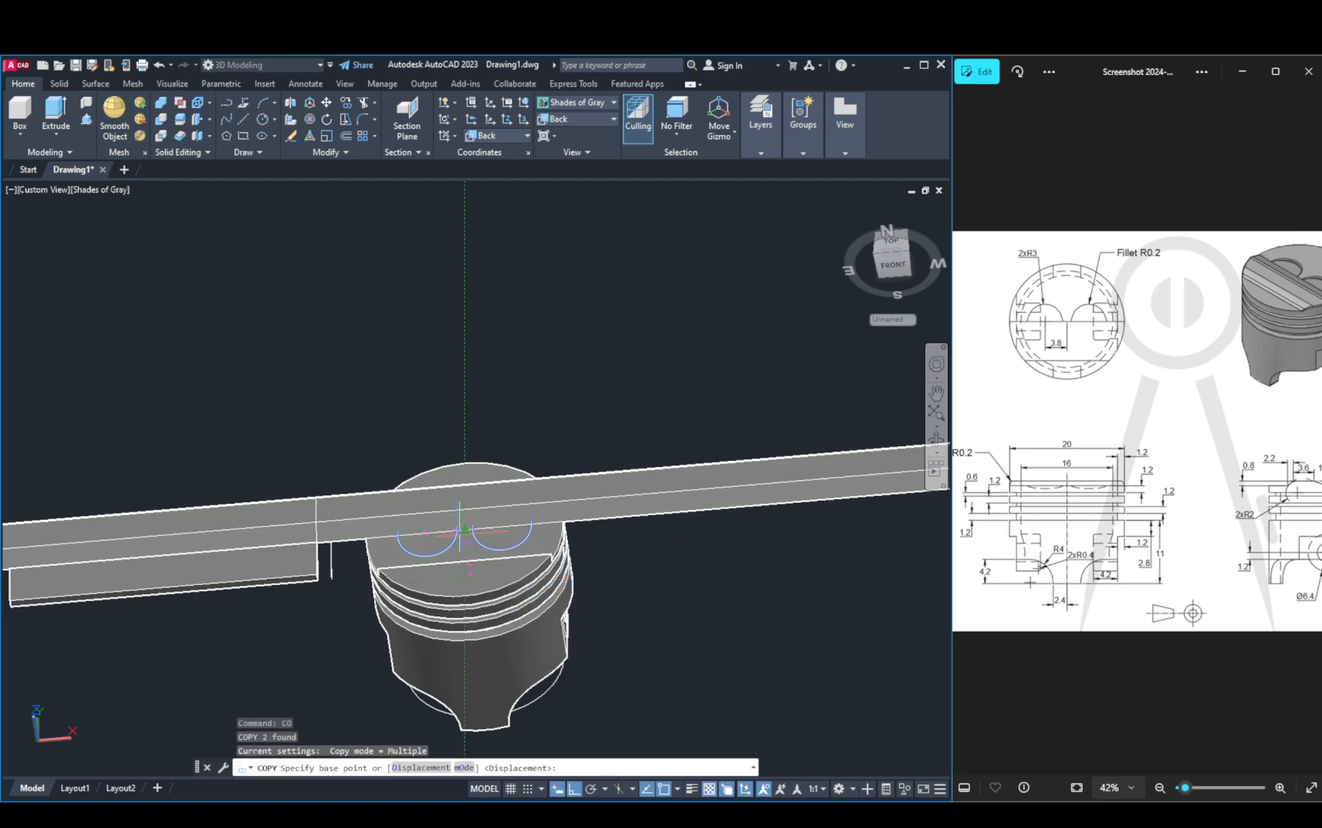
pyautogui.click(465, 529)
pyautogui.keyDown('shift'); pyautogui.moveTo(231, 541); pyautogui.dragTo(283, 645, button='middle'); pyautogui.keyUp('shift')
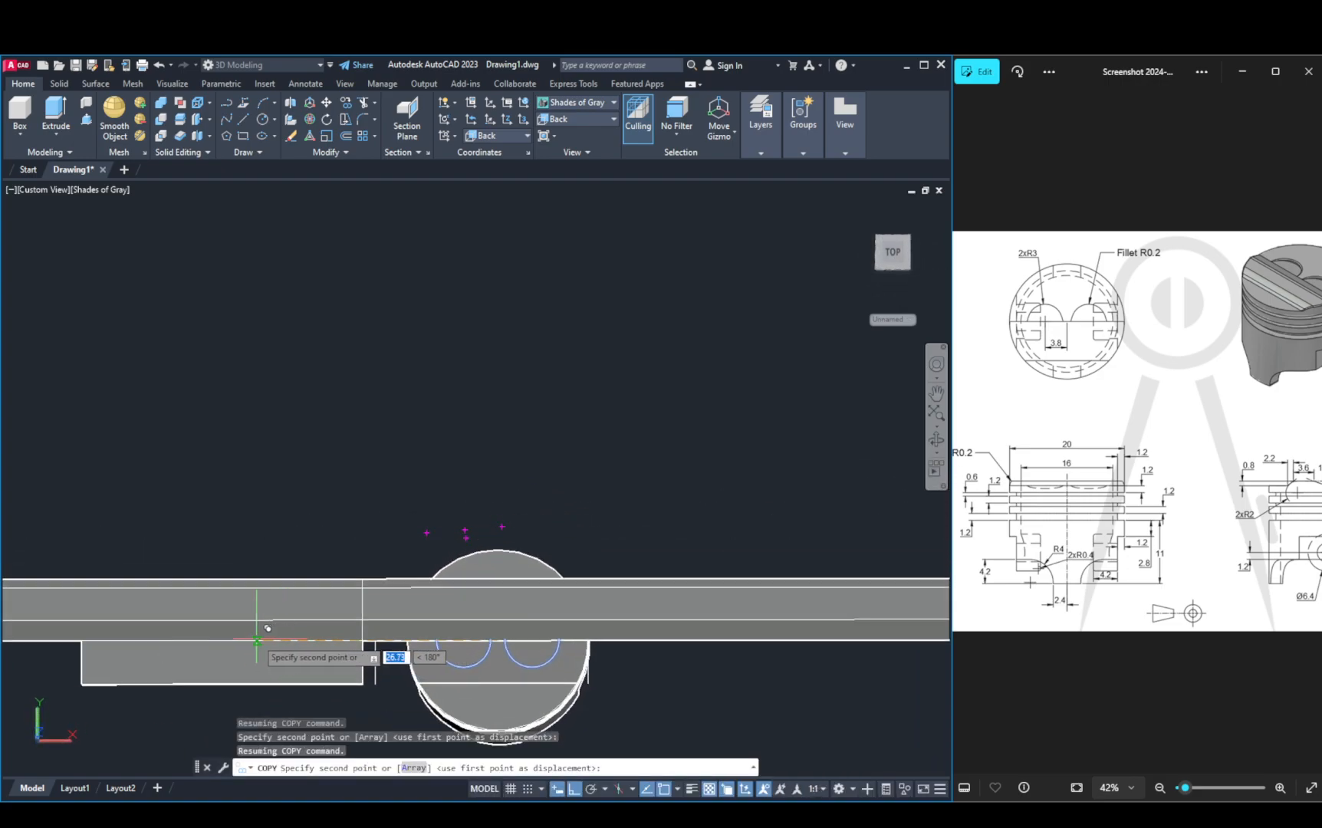
pyautogui.click(269, 640)
pyautogui.keyDown('shift'); pyautogui.moveTo(298, 635); pyautogui.dragTo(250, 306, button='middle'); pyautogui.keyUp('shift')
pyautogui.keyDown('shift'); pyautogui.moveTo(311, 592); pyautogui.dragTo(517, 611, button='middle'); pyautogui.keyUp('shift')
pyautogui.press('Escape')
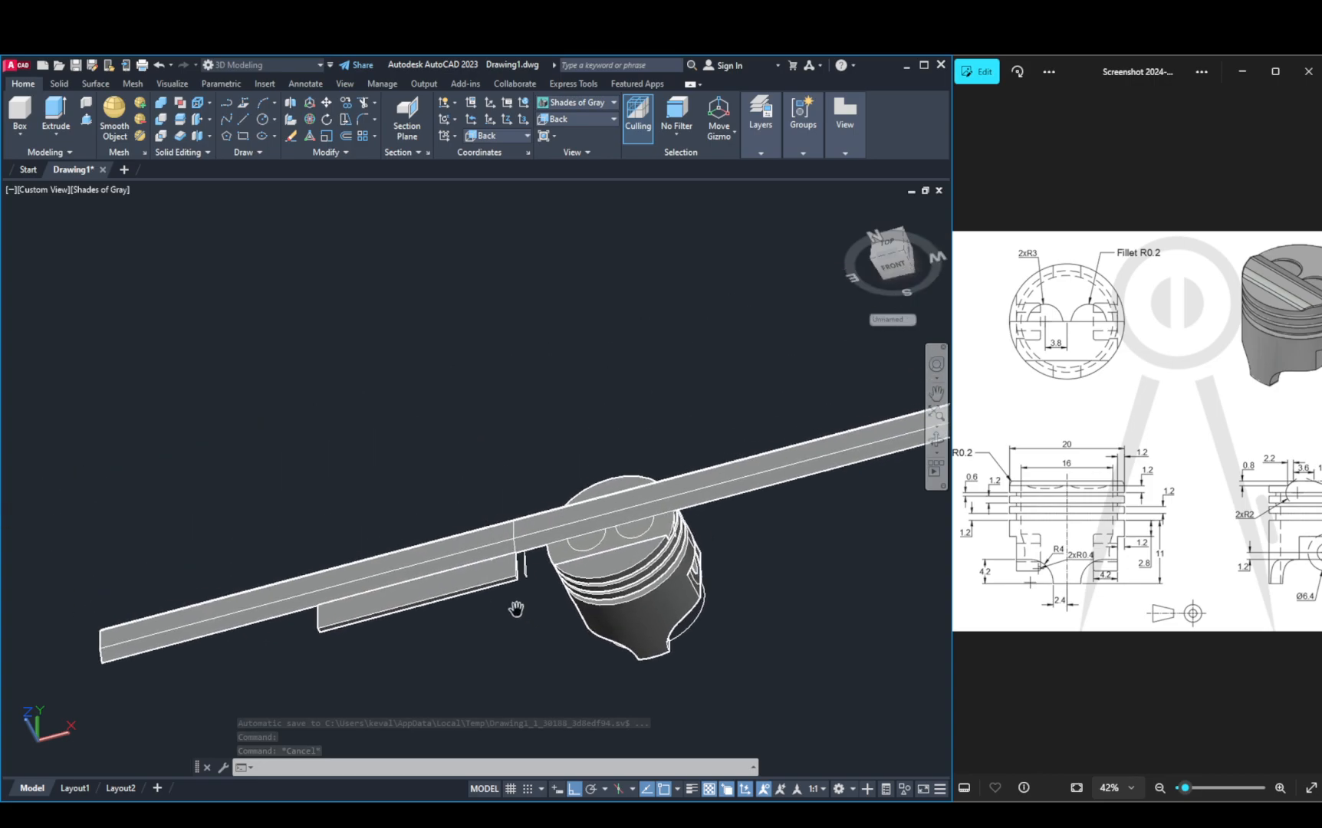
# Step: Cut two semicircular openings through the separate block by press-pulling the circle areas on it
pyautogui.click(939, 445)
pyautogui.moveTo(640, 641); pyautogui.dragTo(493, 662)
pyautogui.press('Escape')
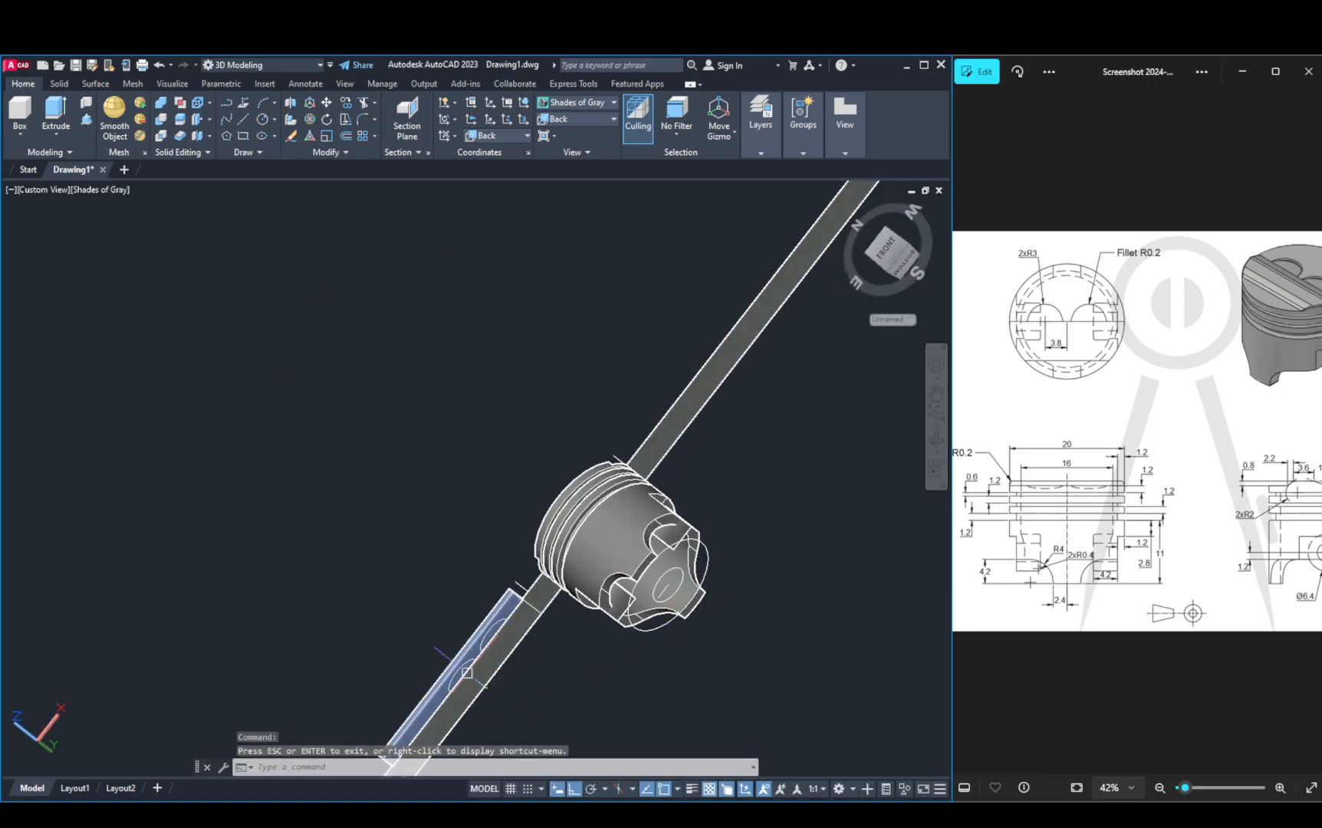
pyautogui.press('Escape')
pyautogui.press('Escape')
pyautogui.press('Escape')
pyautogui.click(85, 122)
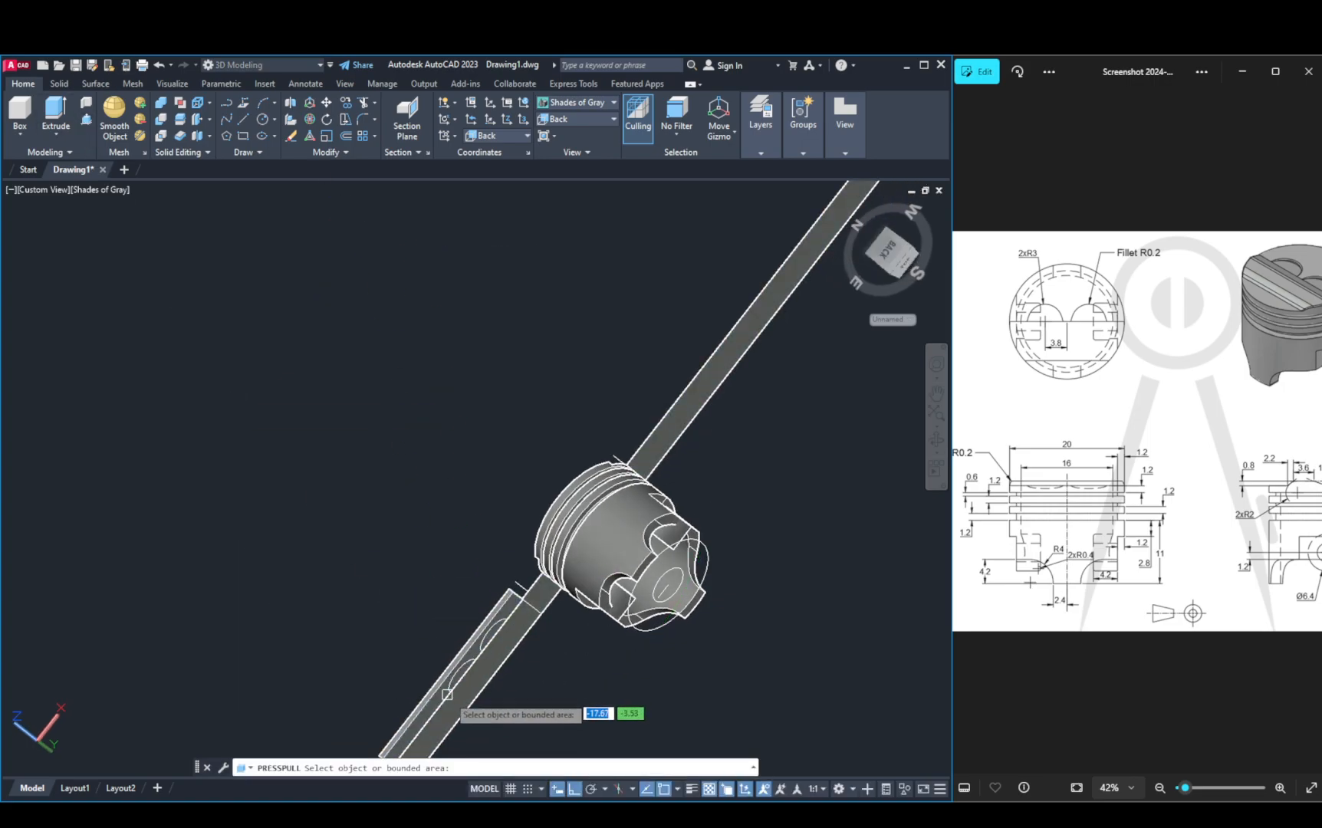
pyautogui.scroll(3, 451, 696)
pyautogui.click(469, 649)
pyautogui.click(331, 503)
pyautogui.click(562, 525)
pyautogui.click(431, 468)
pyautogui.moveTo(431, 468); pyautogui.dragTo(537, 473, button='middle')
pyautogui.click(397, 388)
pyautogui.click(404, 400)
pyautogui.press('Return')
pyautogui.moveTo(469, 439); pyautogui.dragTo(410, 497, button='middle')
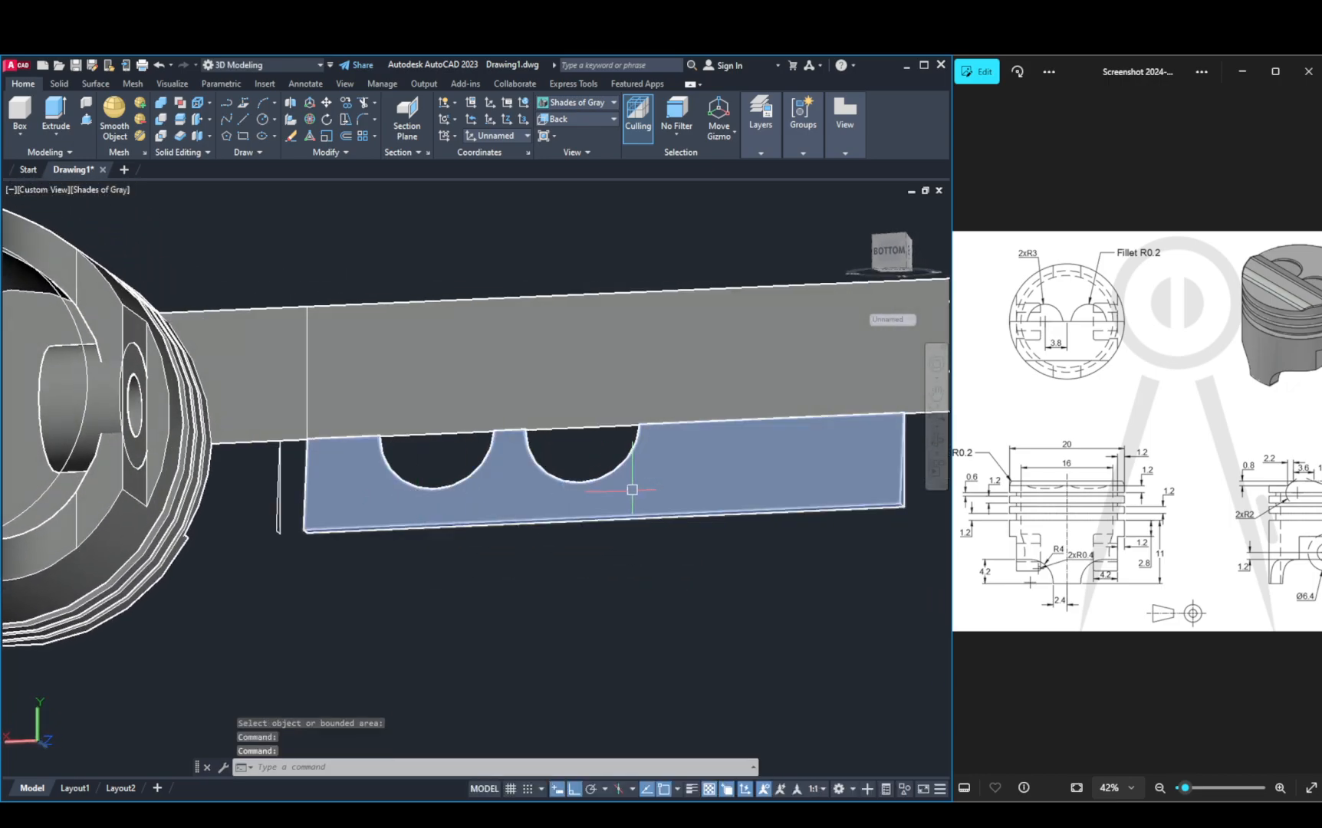
# Step: Move the notched block from the midpoint between its two openings to the midpoint between the circles on the piston's top face
pyautogui.scroll(-2, 665, 496)
pyautogui.keyDown('shift'); pyautogui.moveTo(665, 496); pyautogui.dragTo(92, 415, button='middle'); pyautogui.keyUp('shift')
pyautogui.moveTo(92, 414); pyautogui.dragTo(201, 533, button='middle')
pyautogui.click(248, 558)
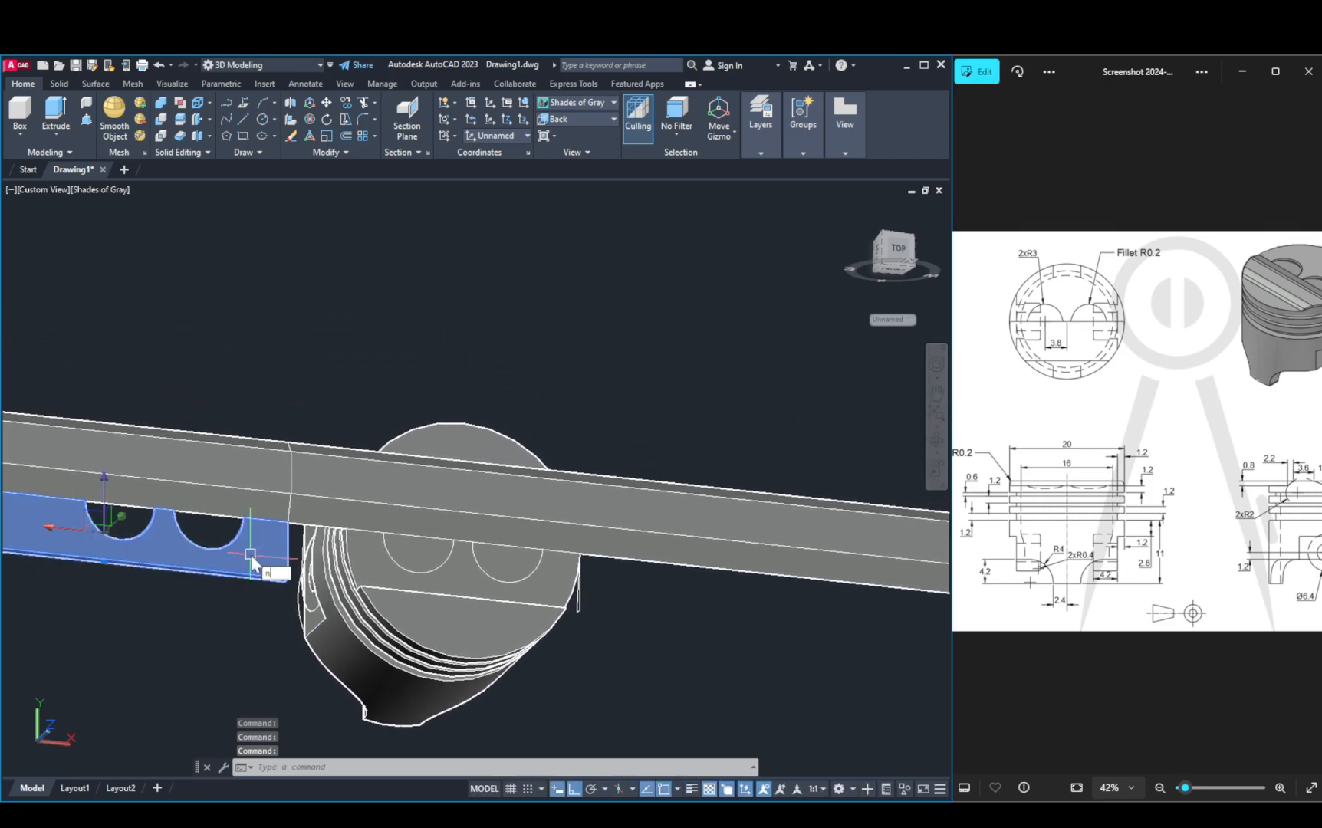
pyautogui.hotkey('ctrl', 'shift', 'w')
pyautogui.press('Escape')
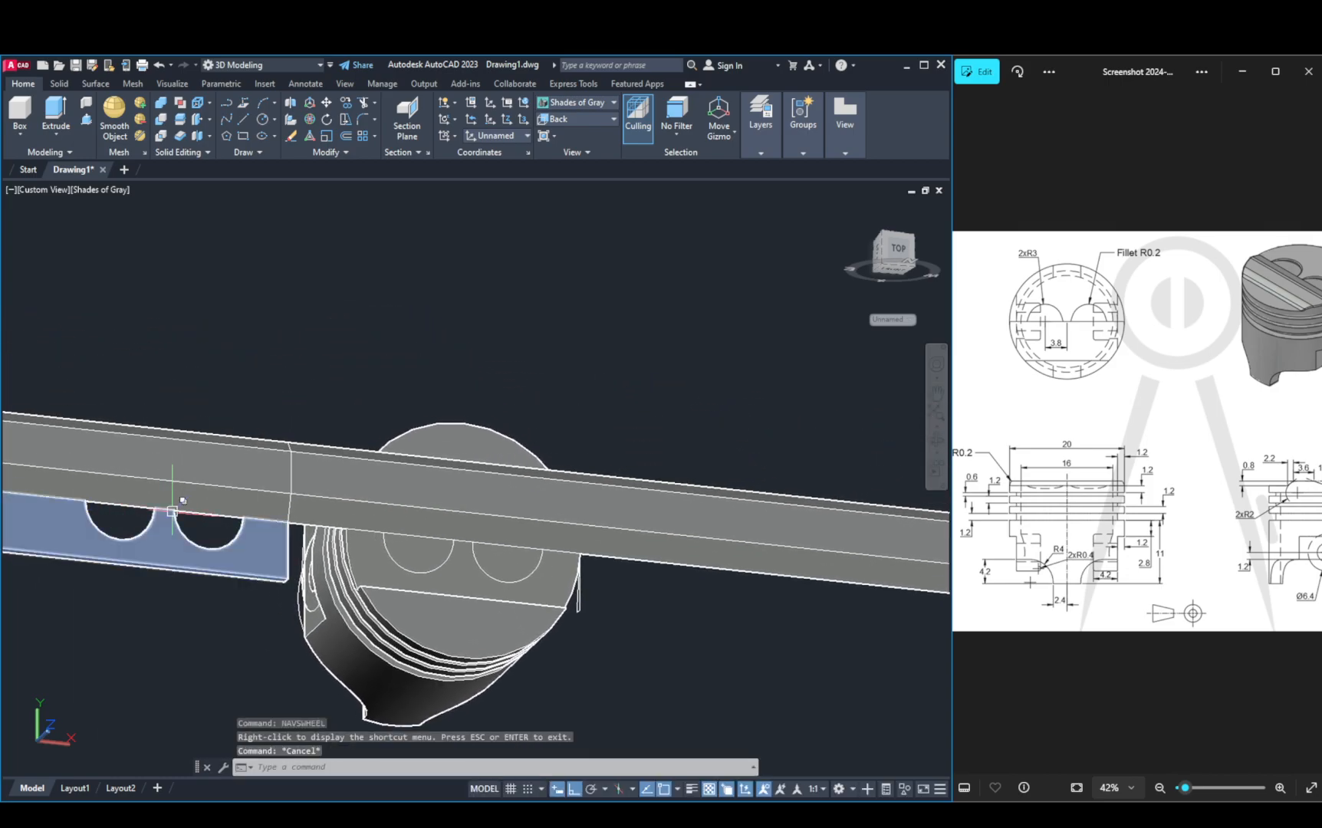
pyautogui.write('m')
pyautogui.press('Return')
pyautogui.click(227, 535)
pyautogui.press('Return')
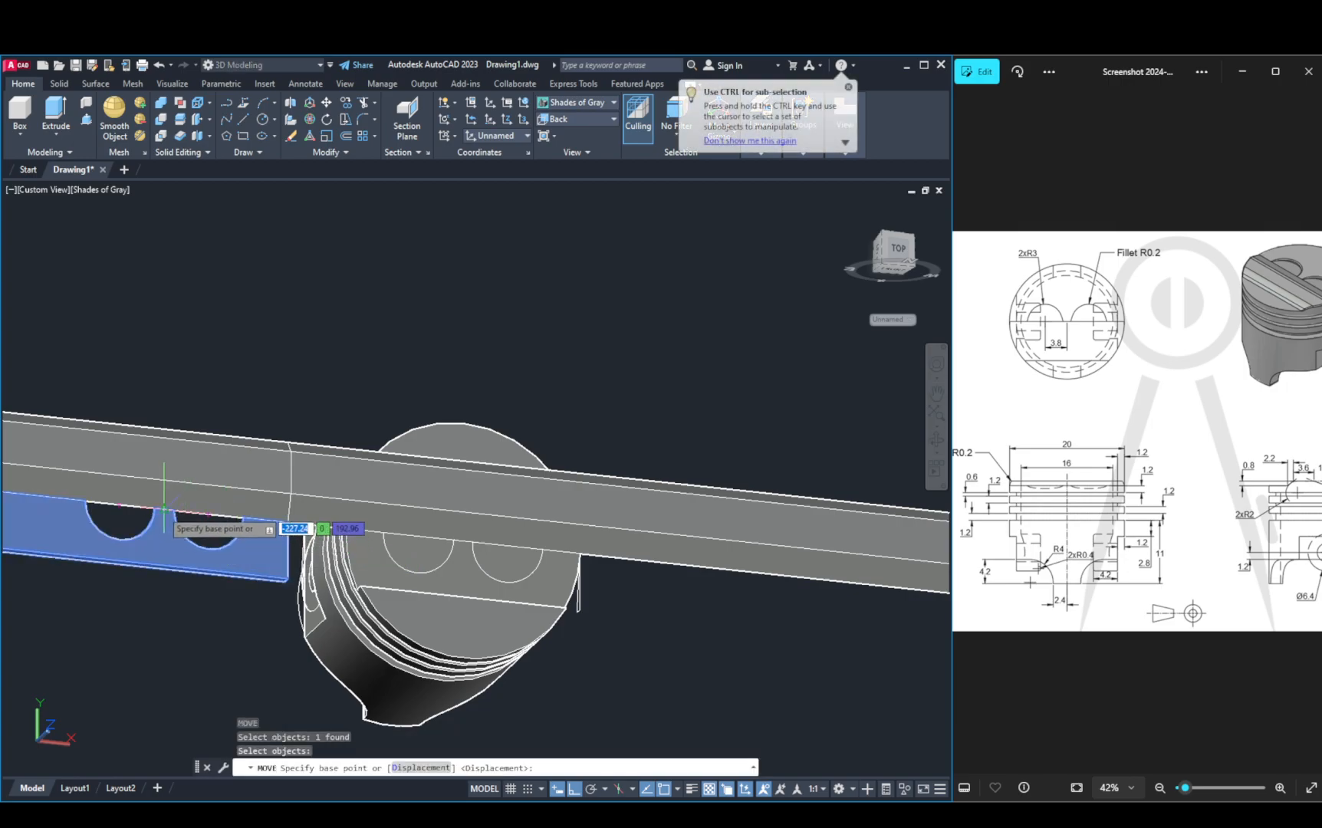
pyautogui.click(163, 508)
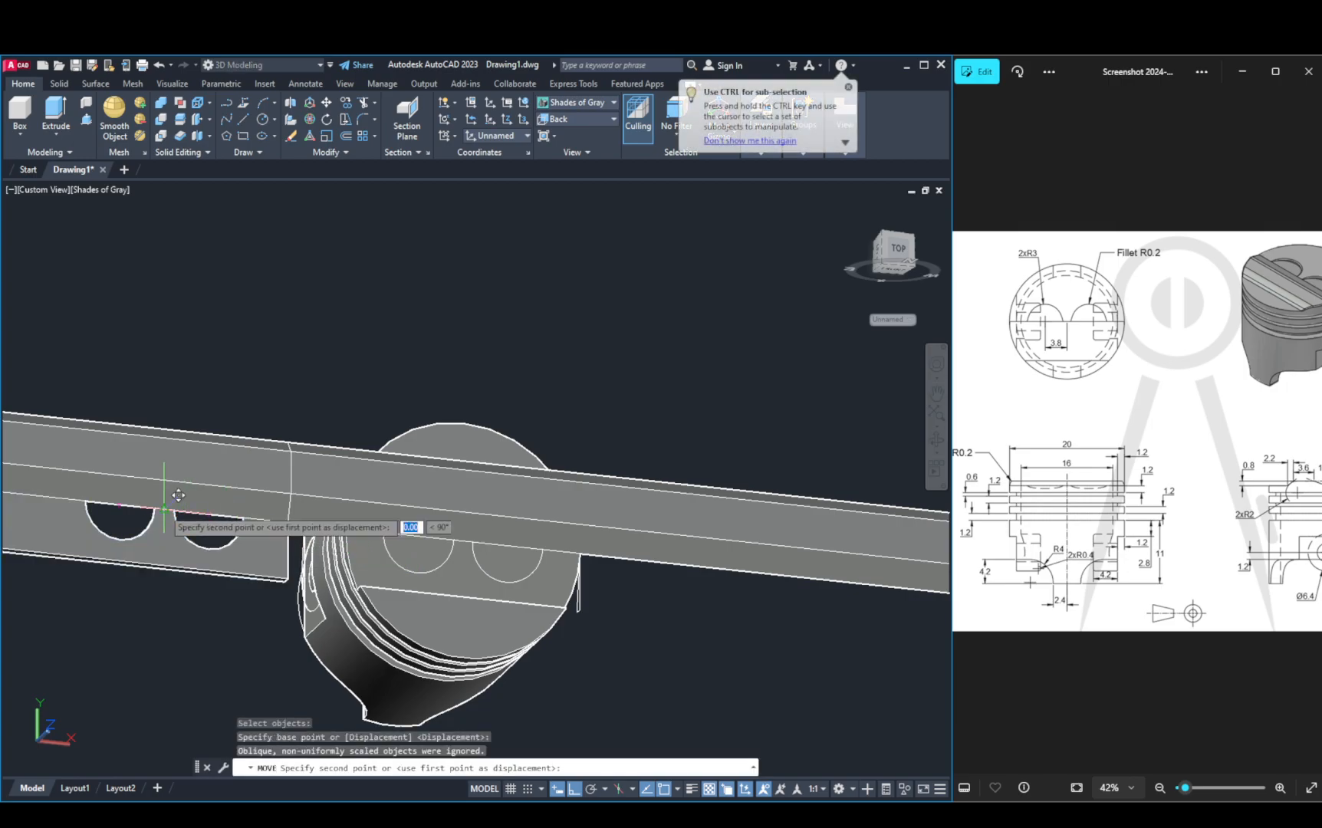
pyautogui.click(477, 527)
pyautogui.keyDown('shift'); pyautogui.moveTo(497, 538); pyautogui.dragTo(504, 683, button='middle'); pyautogui.keyUp('shift')
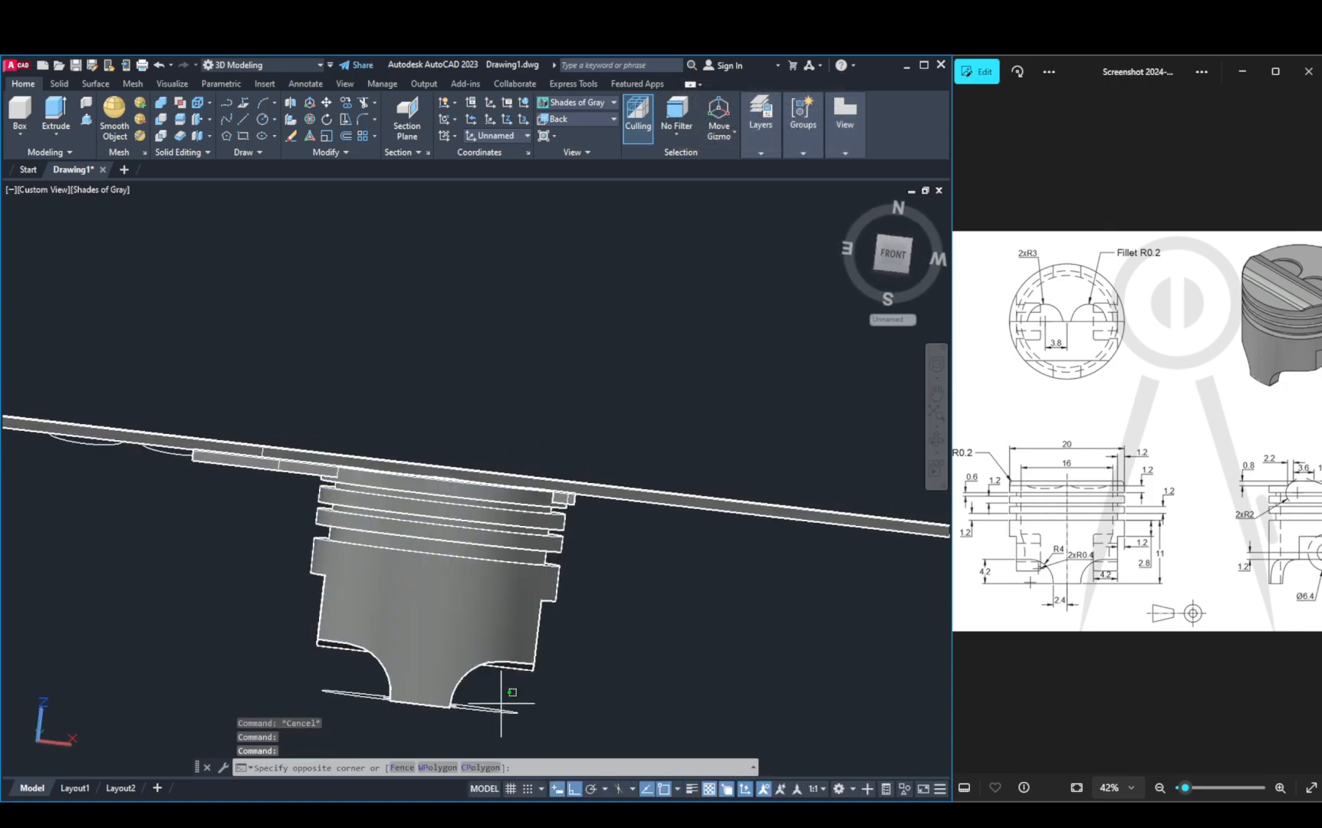
pyautogui.click(493, 714)
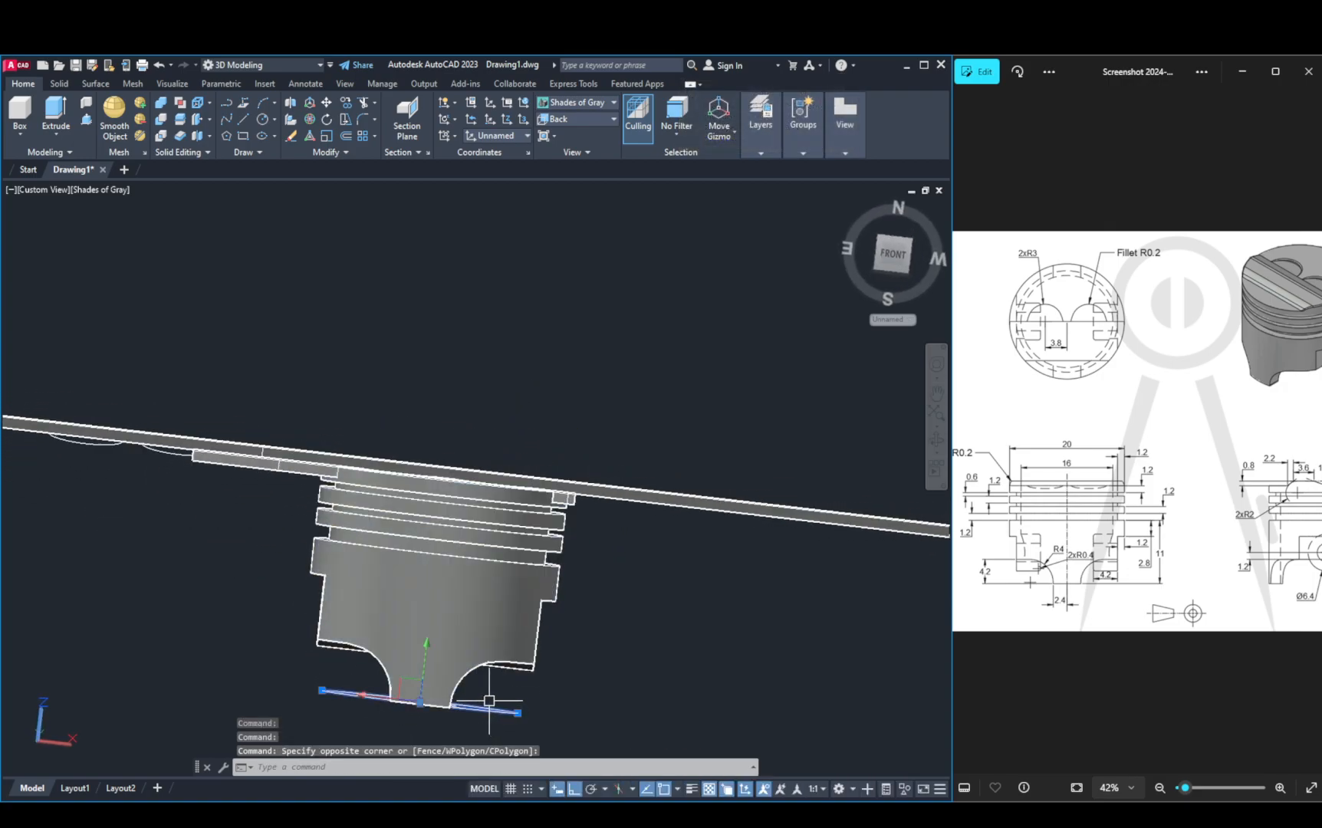
pyautogui.keyDown('shift'); pyautogui.moveTo(486, 667); pyautogui.dragTo(491, 724, button='middle'); pyautogui.keyUp('shift')
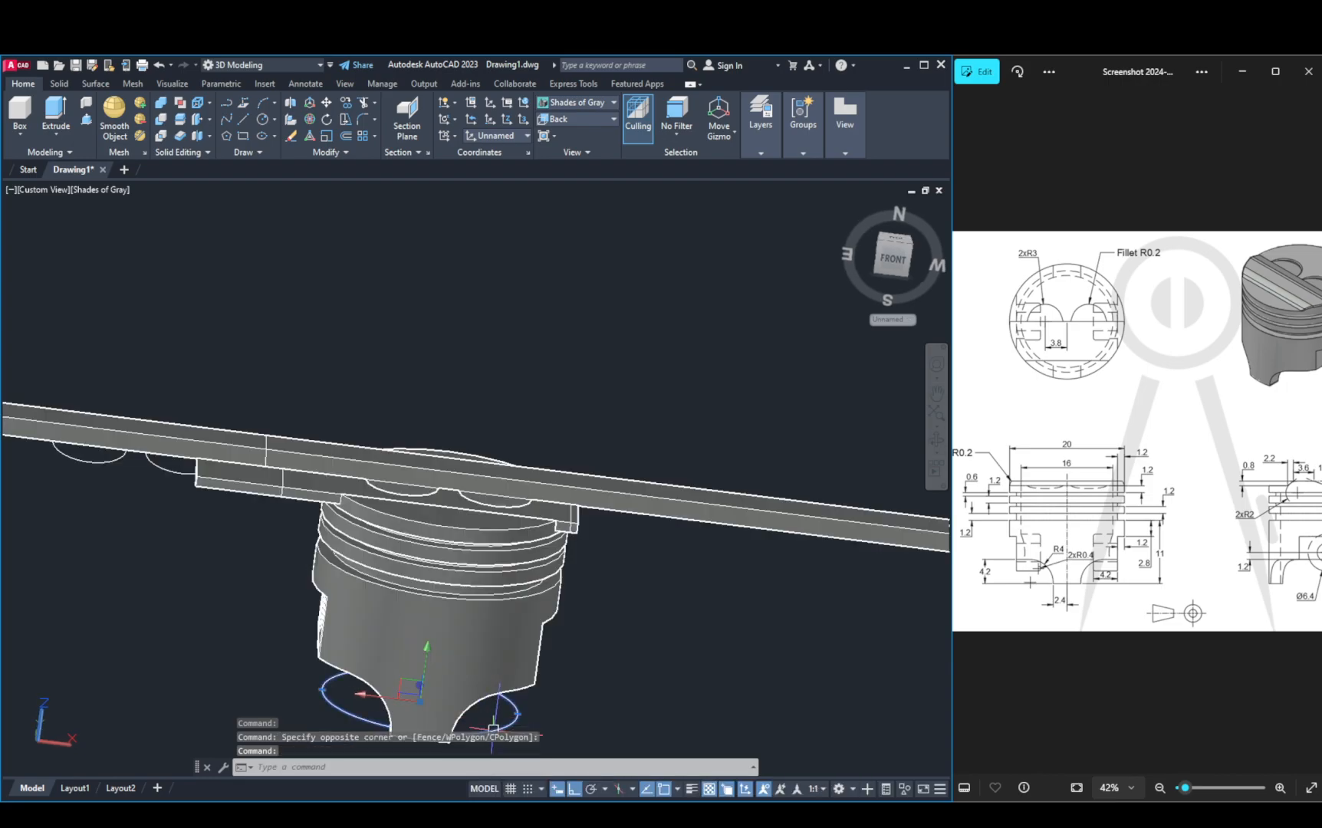
pyautogui.press('Return')
pyautogui.press('Escape')
pyautogui.press('Escape')
pyautogui.press('Escape')
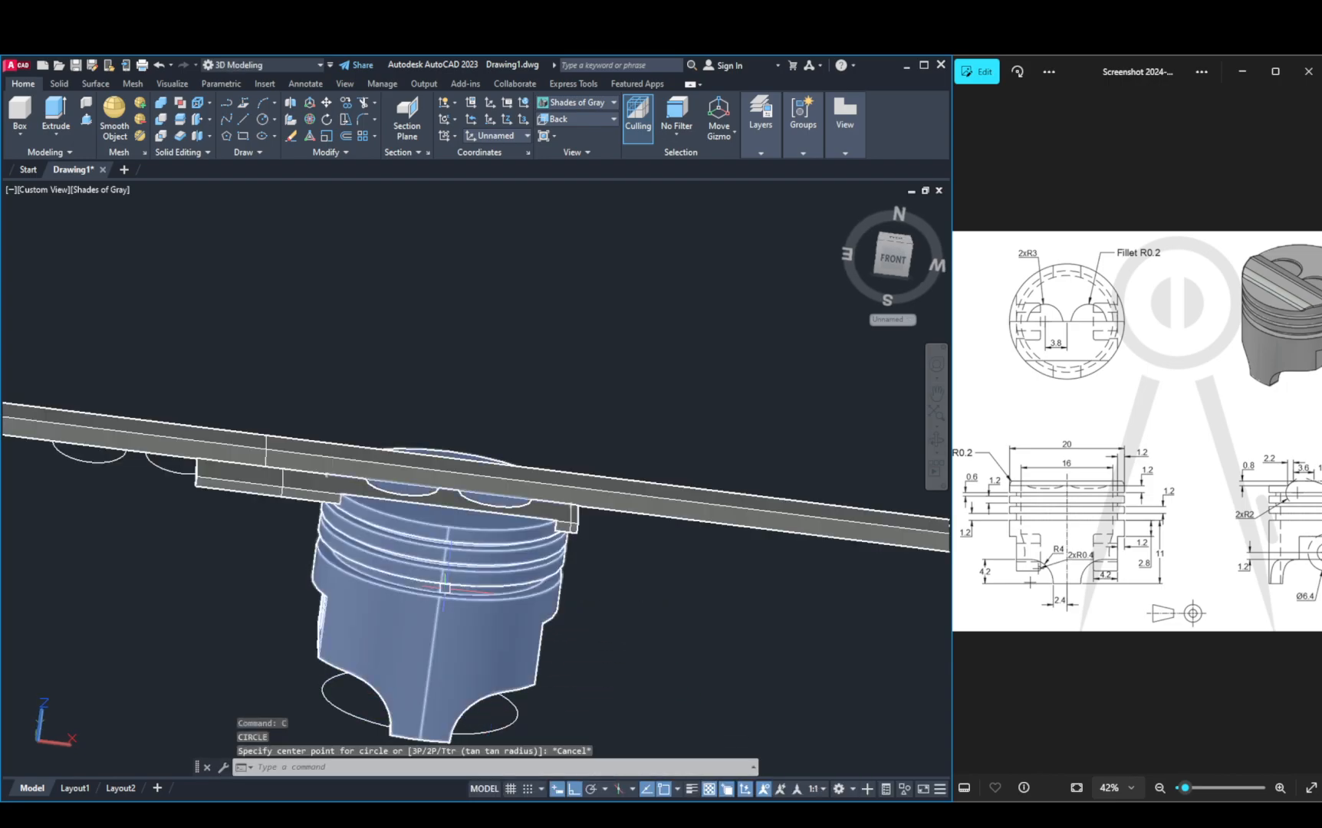
# Step: Extrude the circle at the piston's skirt opening about 34 upward through the crown into a solid cylinder
pyautogui.click(56, 115)
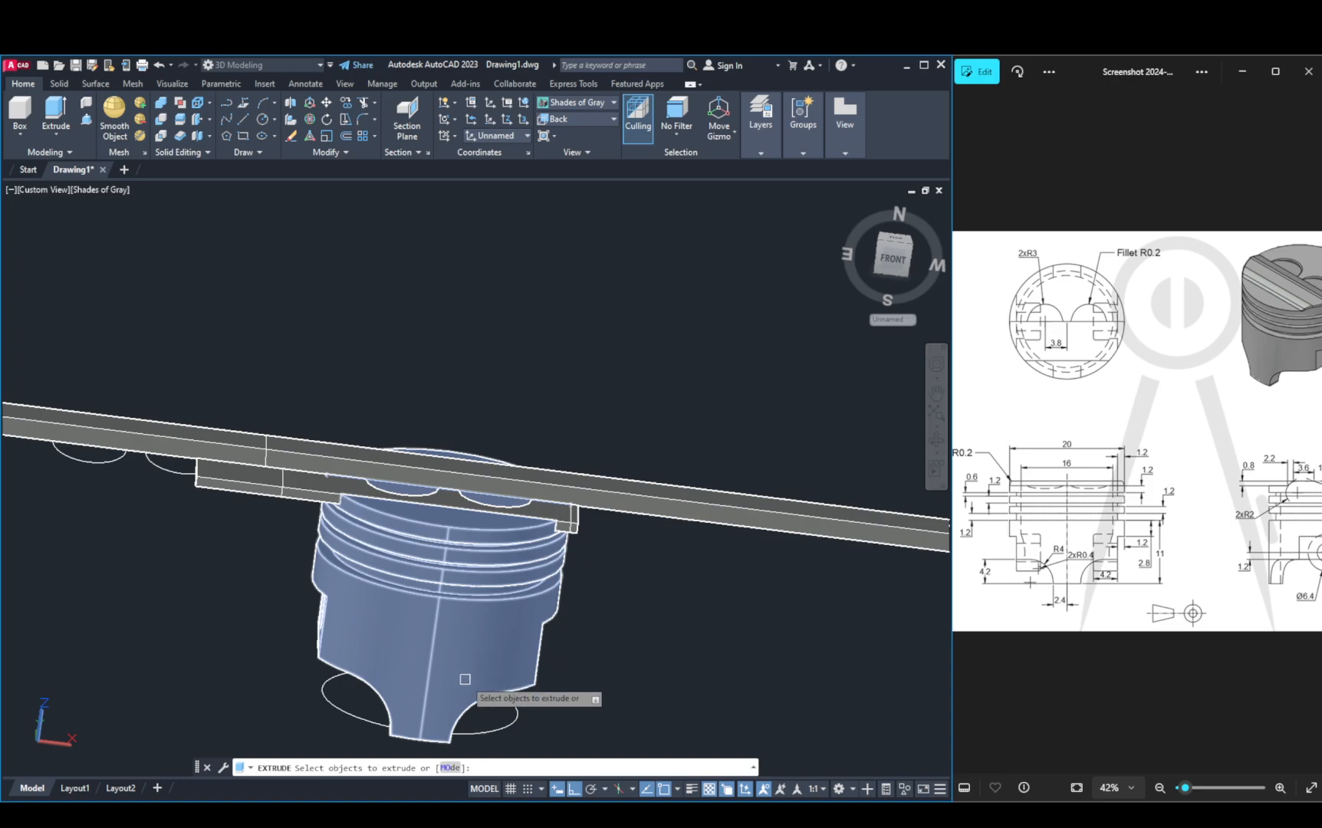
pyautogui.click(502, 720)
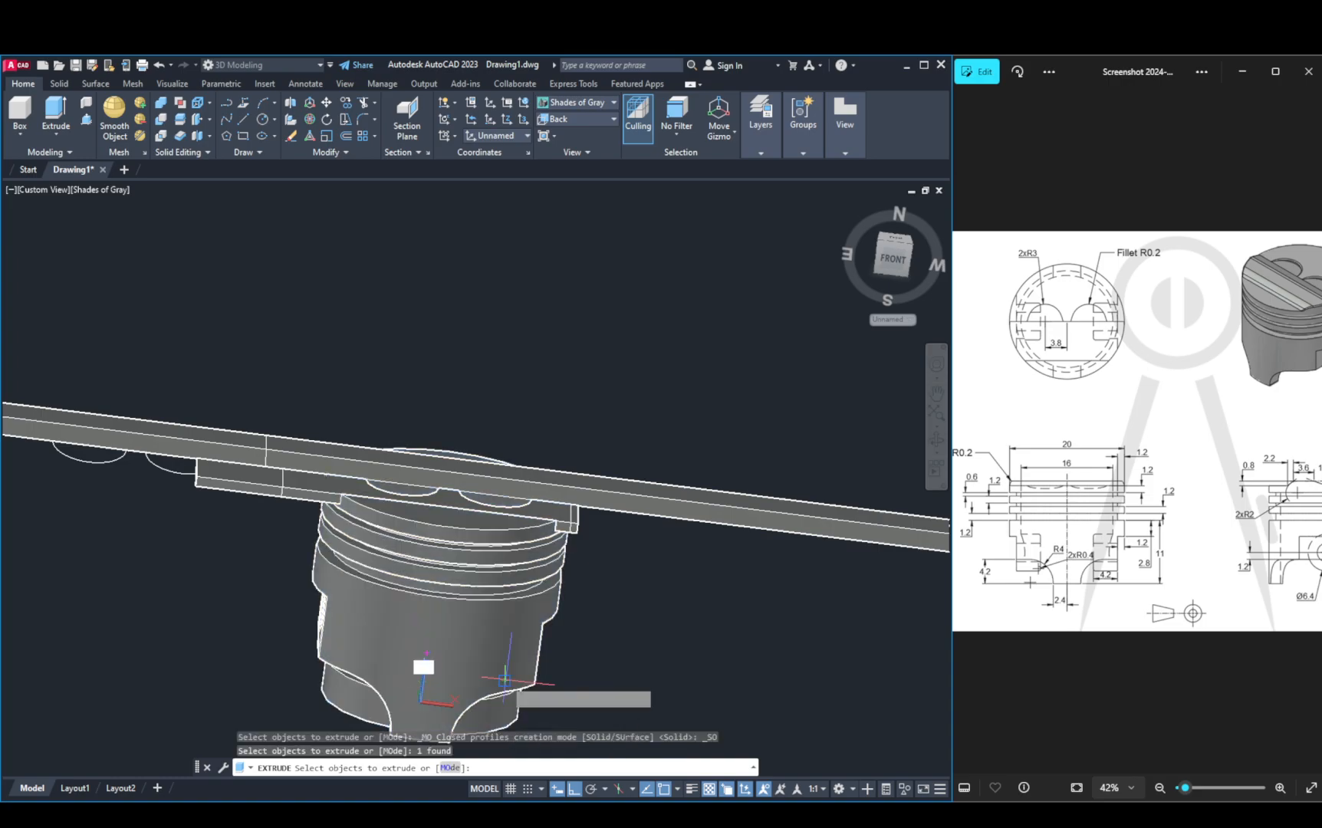
pyautogui.press('Return')
pyautogui.click(543, 314)
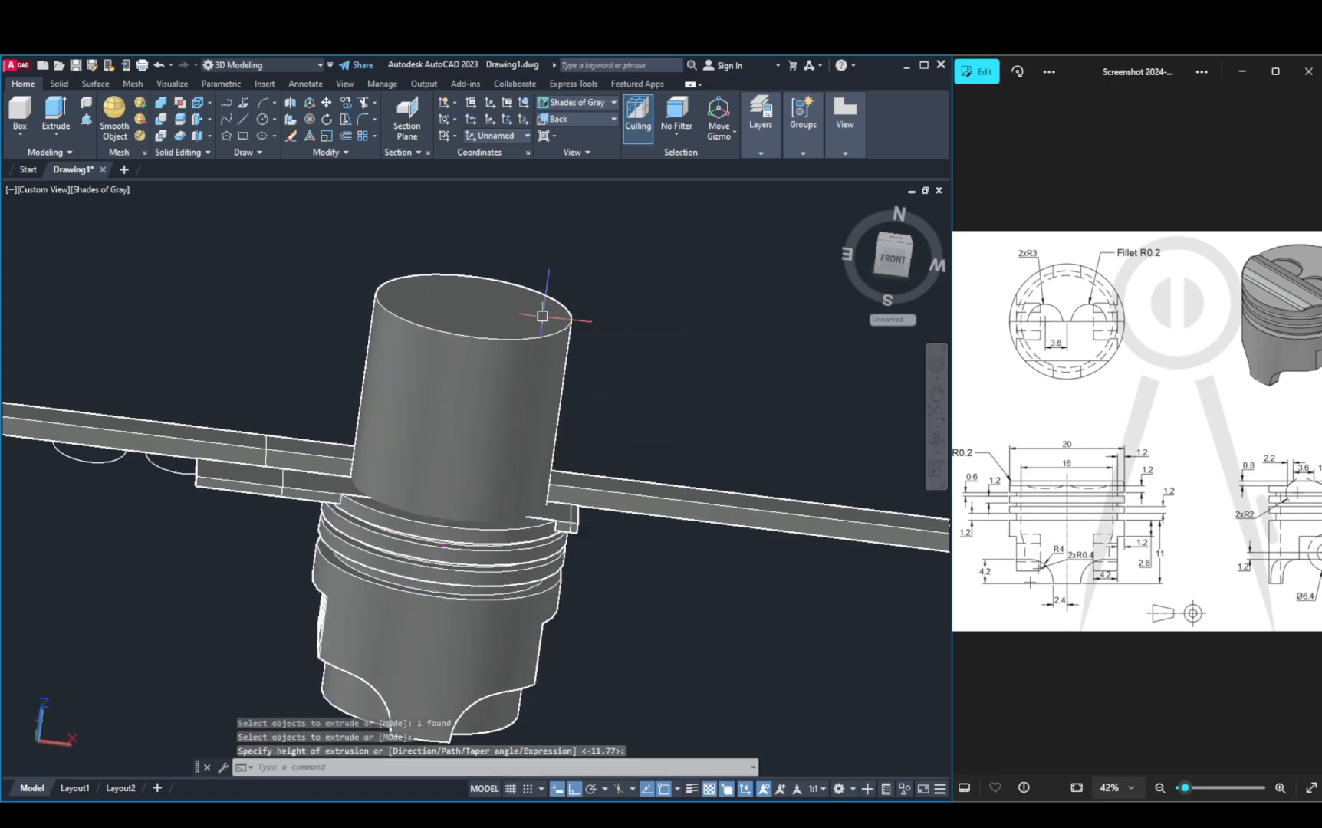
pyautogui.press('Escape')
pyautogui.keyDown('shift'); pyautogui.rightClick(574, 411); pyautogui.keyUp('shift')
pyautogui.click(619, 332)
pyautogui.keyDown('shift'); pyautogui.moveTo(620, 332); pyautogui.dragTo(607, 431, button='middle'); pyautogui.keyUp('shift')
pyautogui.press('Escape')
pyautogui.press('Escape')
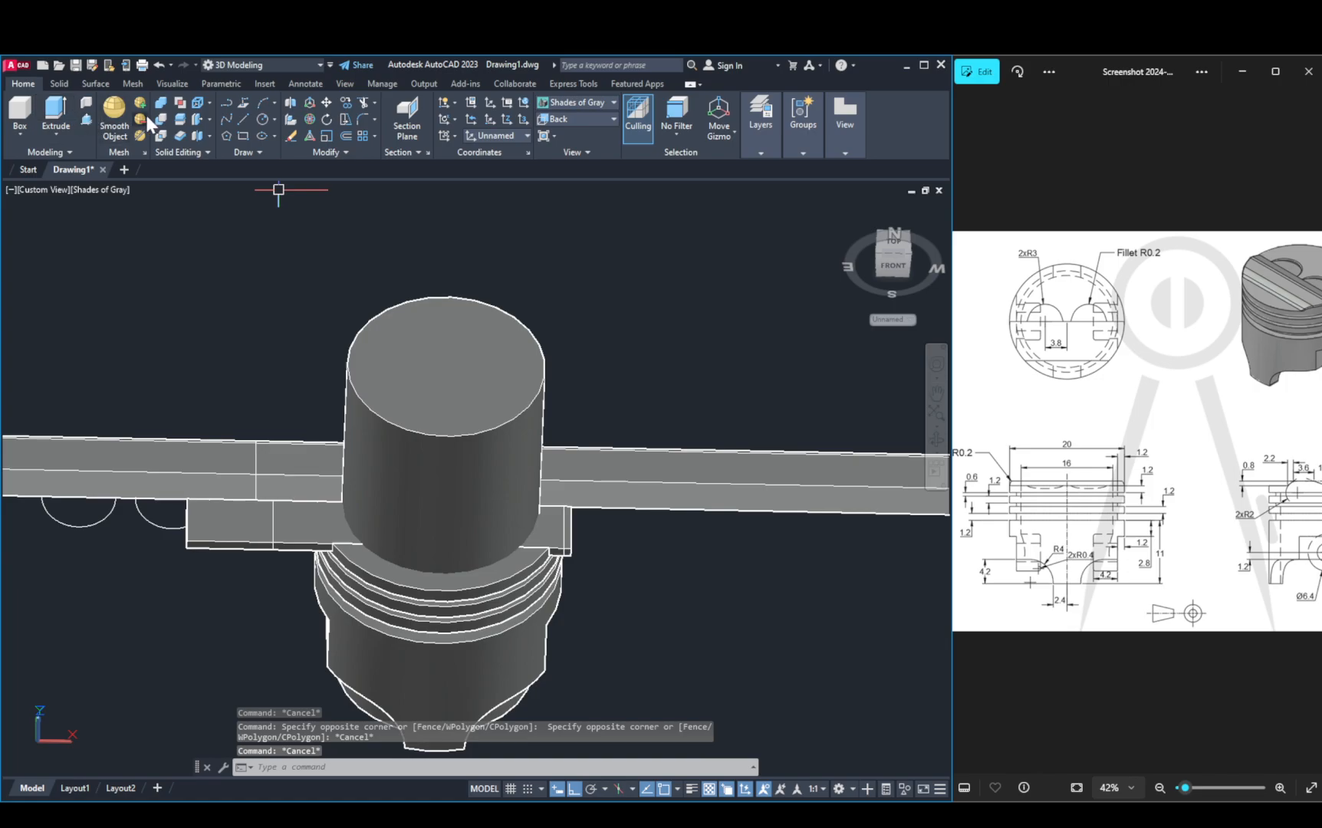
# Step: Subtract the long bar from the extruded cylinder
pyautogui.click(163, 121)
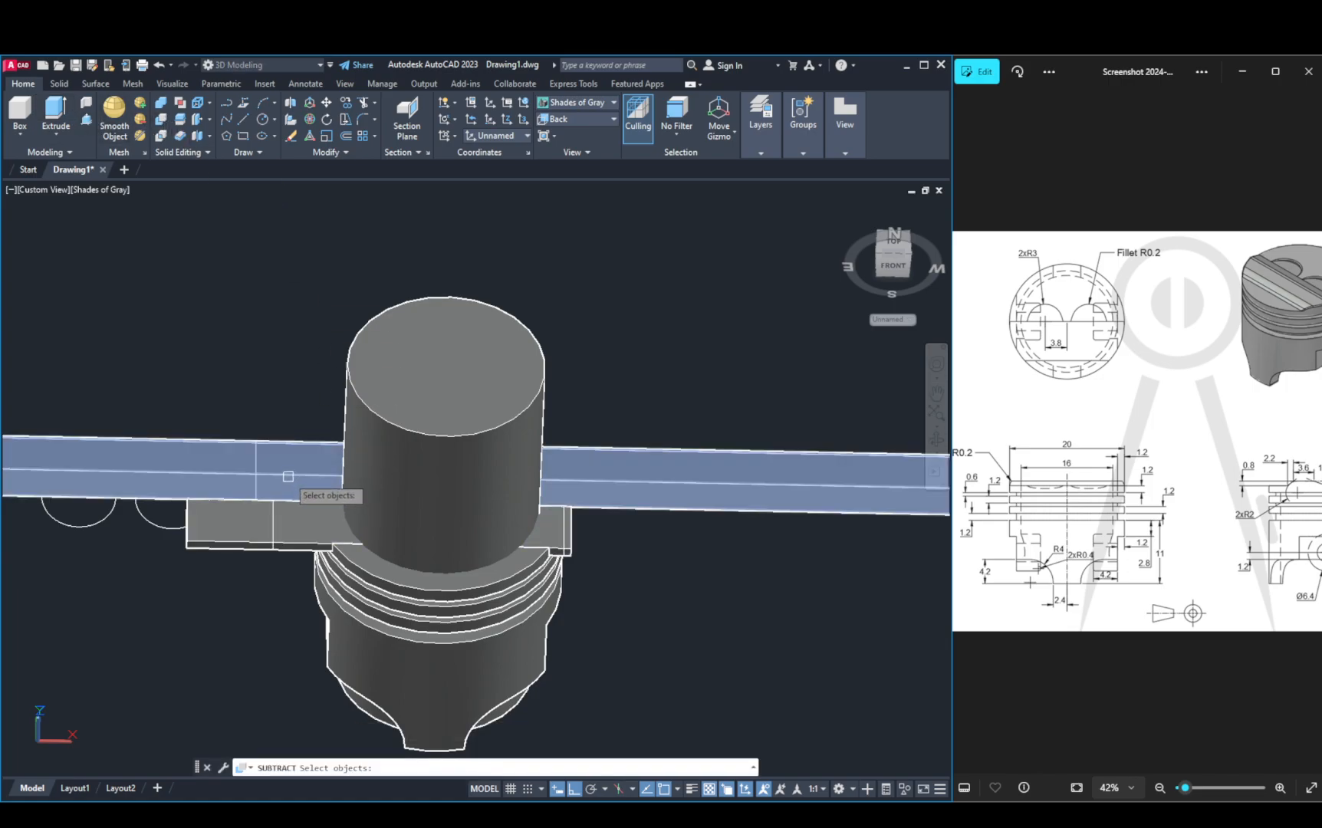
pyautogui.click(433, 467)
pyautogui.click(491, 503)
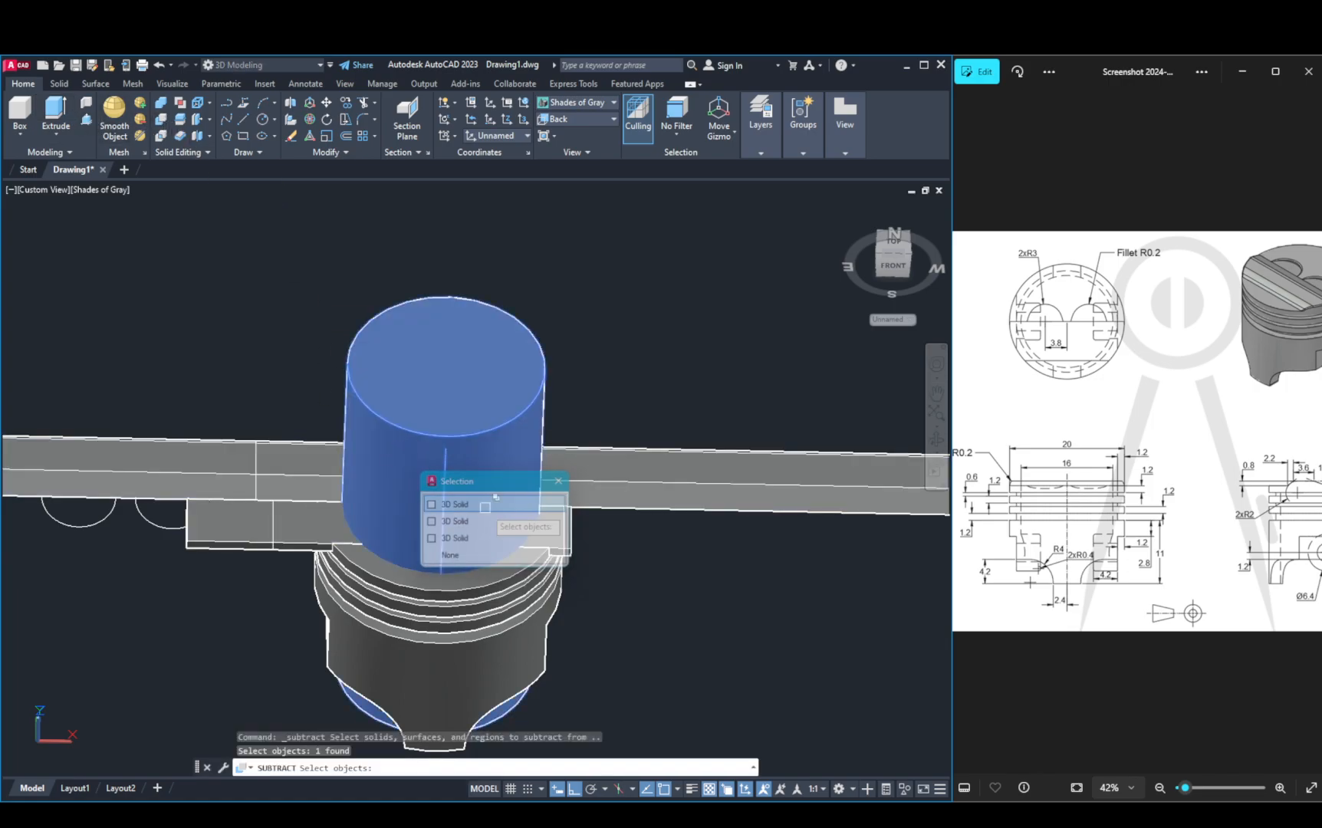
pyautogui.press('Return')
pyautogui.click(307, 460)
pyautogui.press('Return')
pyautogui.keyDown('shift'); pyautogui.moveTo(323, 462); pyautogui.dragTo(376, 414, button='middle'); pyautogui.keyUp('shift')
# Step: Undo the subtraction of the long bar while keeping the cylinder's extrusion
pyautogui.hotkey('ctrl', 'z')
pyautogui.hotkey('ctrl', 'z')
pyautogui.hotkey('ctrl', 'z')
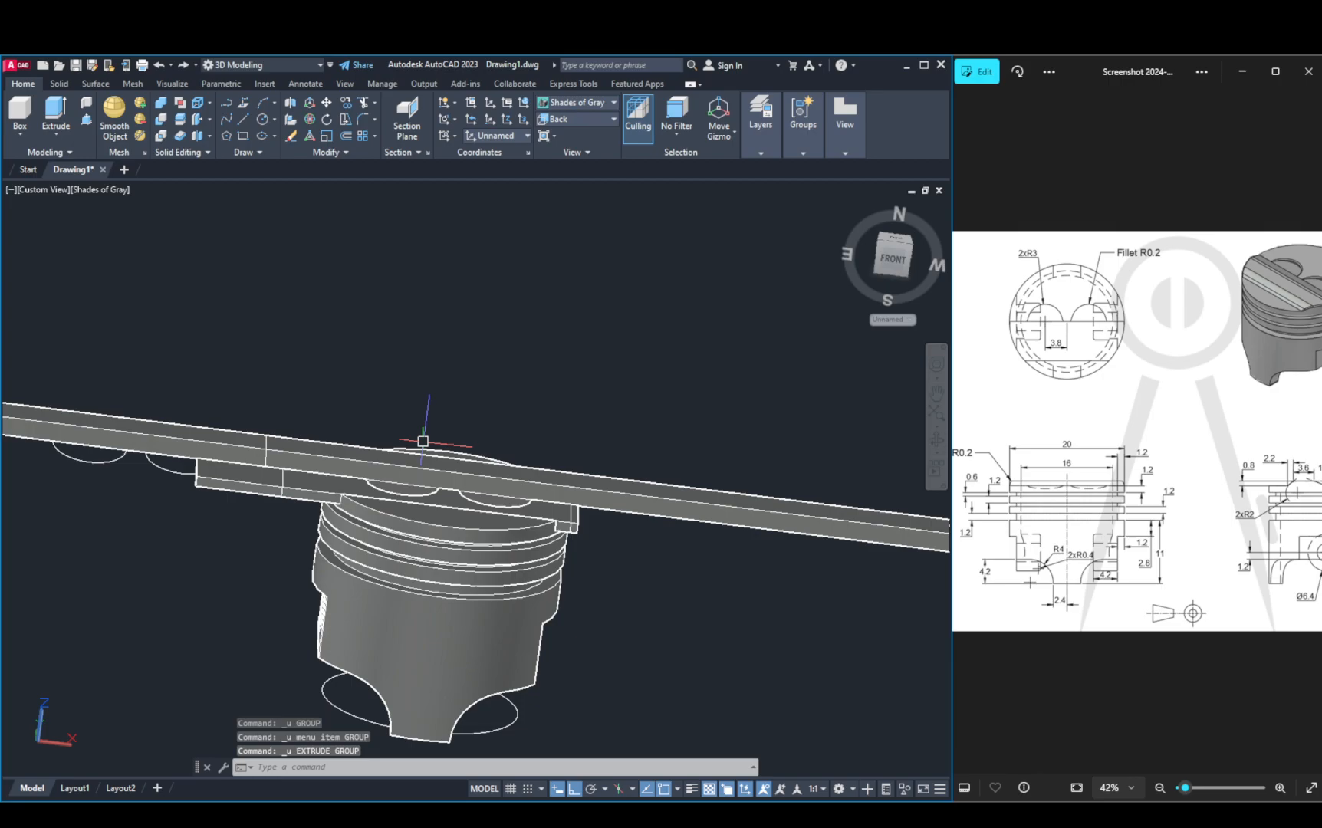
pyautogui.hotkey('ctrl', 'y')
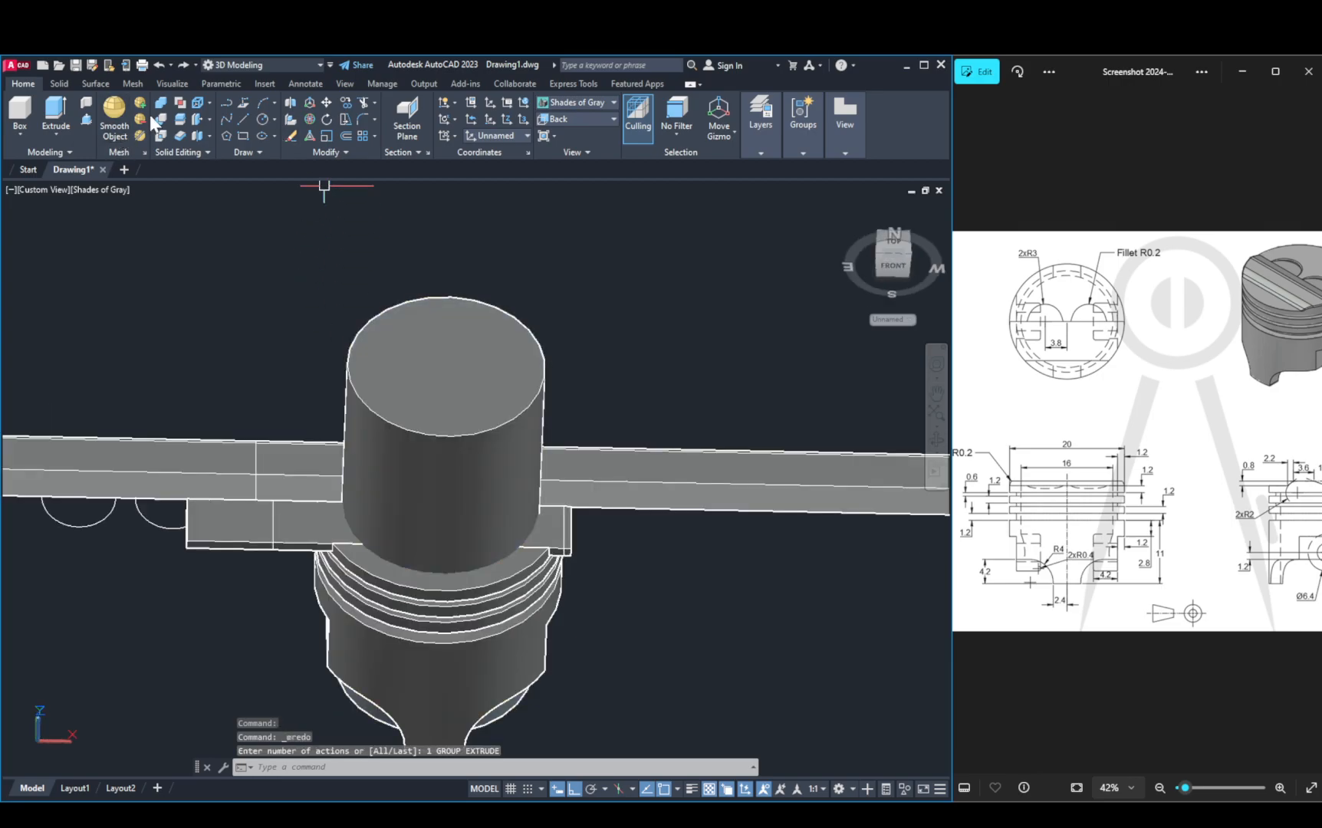
# Step: Try to intersect the extruded cylinder with the long bar
pyautogui.click(161, 137)
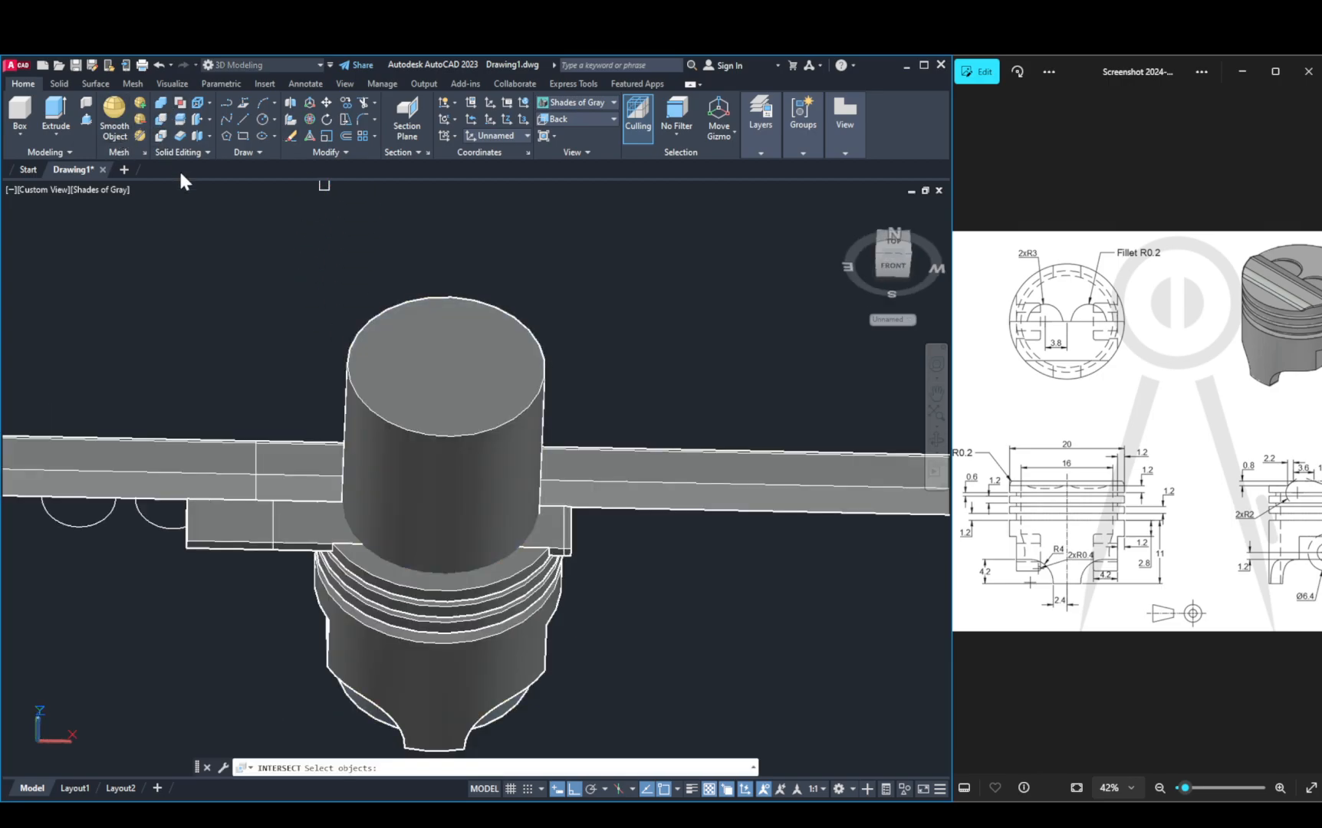
pyautogui.click(379, 444)
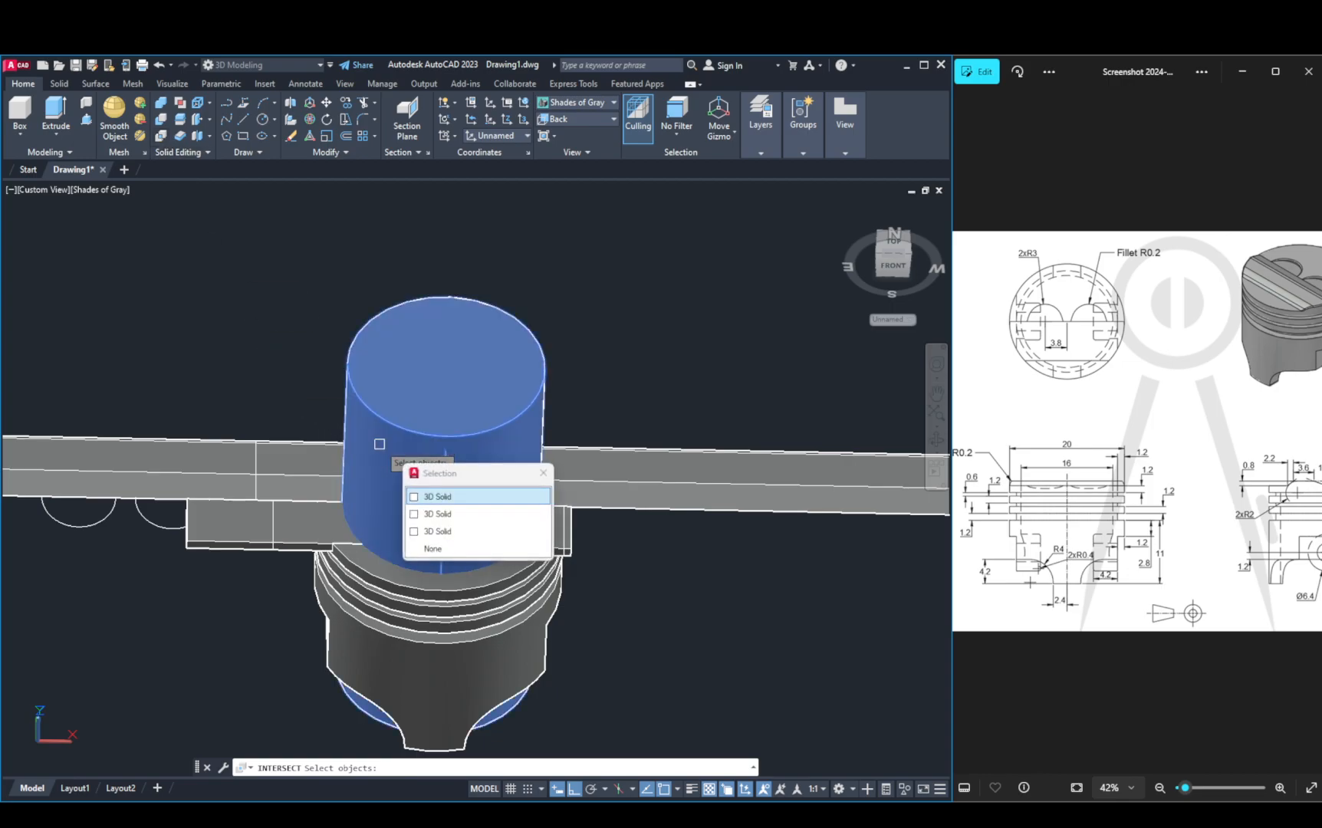
pyautogui.click(445, 497)
pyautogui.press('Return')
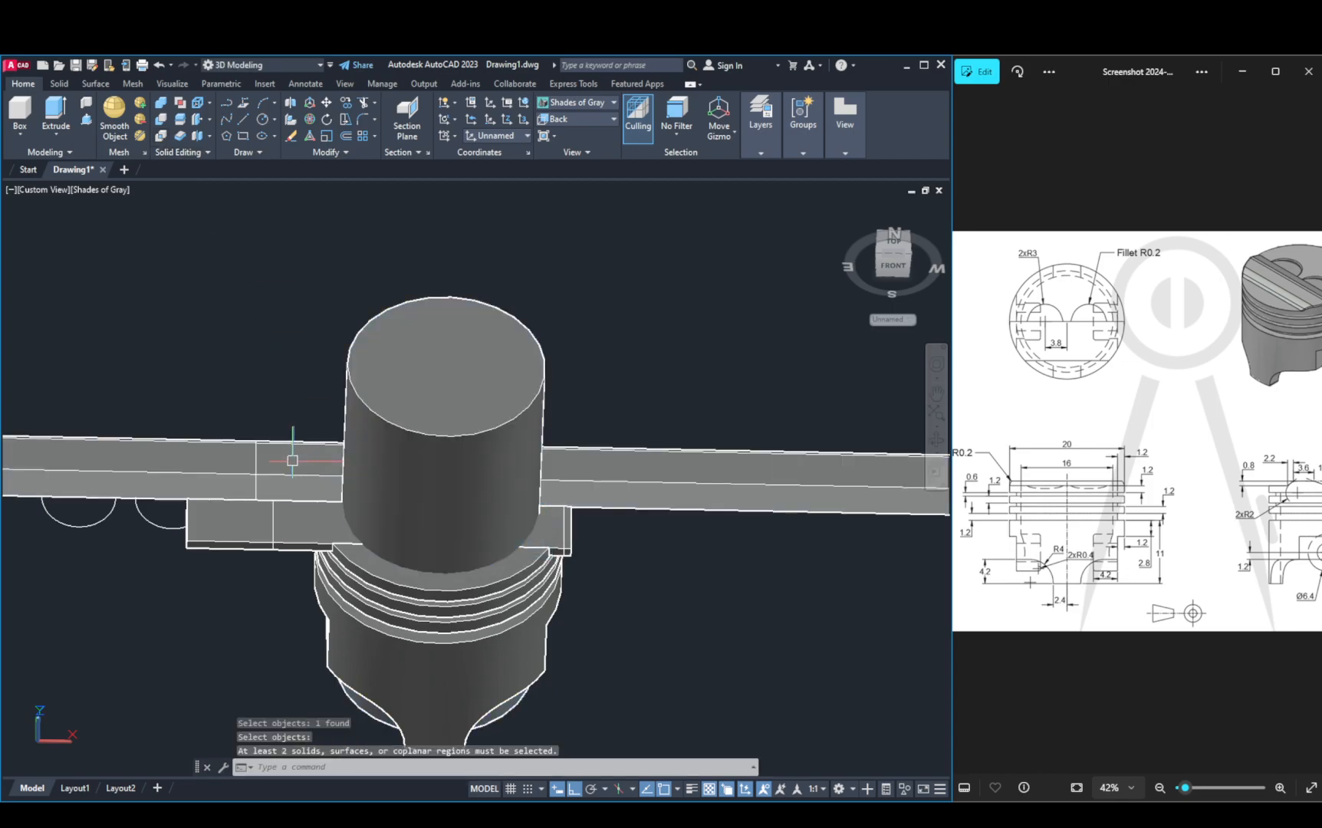
pyautogui.press('Return')
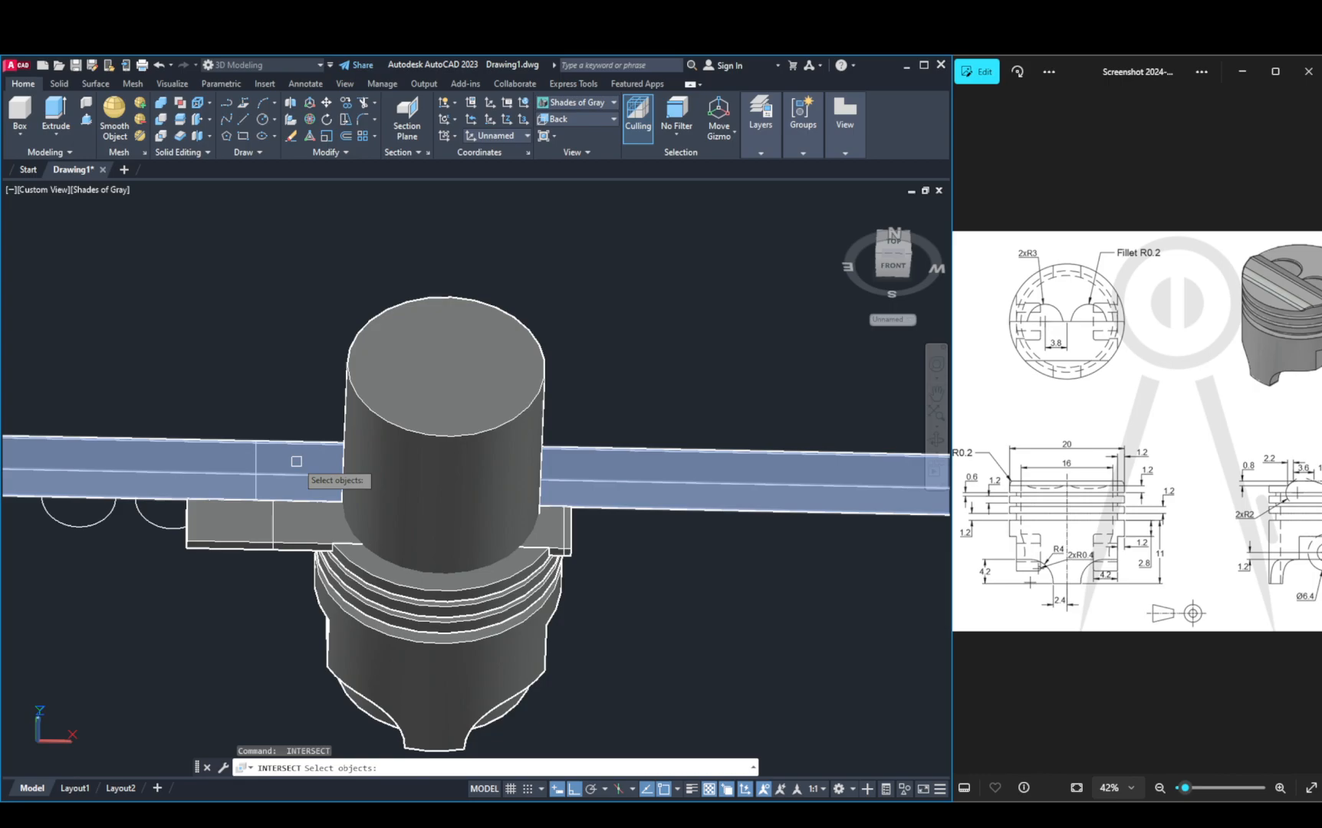
pyautogui.press('Return')
# Step: Examine from several sides how the cylinder meets the long bar, the notched block and the piston crown
pyautogui.keyDown('shift'); pyautogui.moveTo(297, 461); pyautogui.dragTo(477, 614, button='middle'); pyautogui.keyUp('shift')
pyautogui.scroll(8, 490, 525)
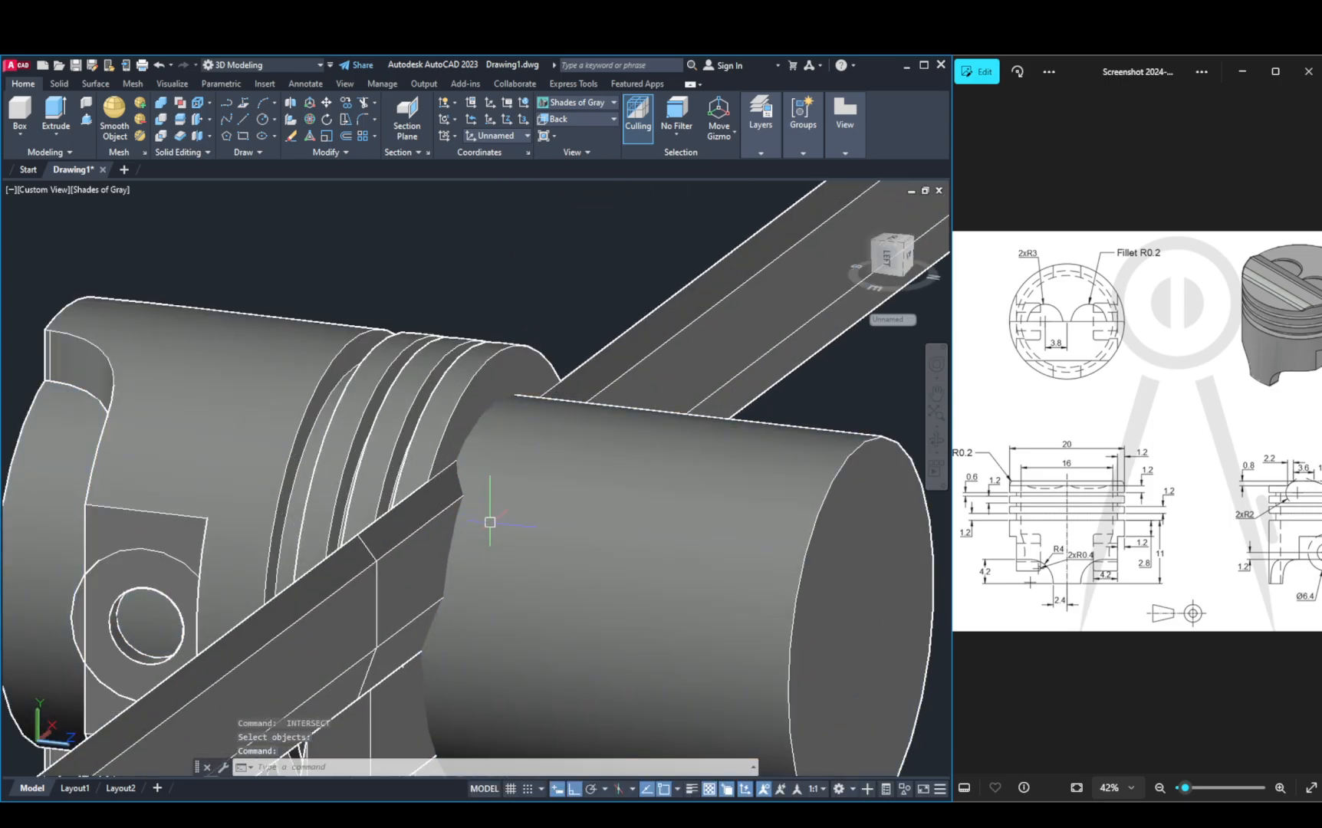
pyautogui.keyDown('shift'); pyautogui.moveTo(479, 416); pyautogui.dragTo(628, 698, button='middle'); pyautogui.keyUp('shift')
pyautogui.scroll(-8, 426, 360)
pyautogui.keyDown('shift'); pyautogui.moveTo(517, 584); pyautogui.dragTo(400, 494, button='middle'); pyautogui.keyUp('shift')
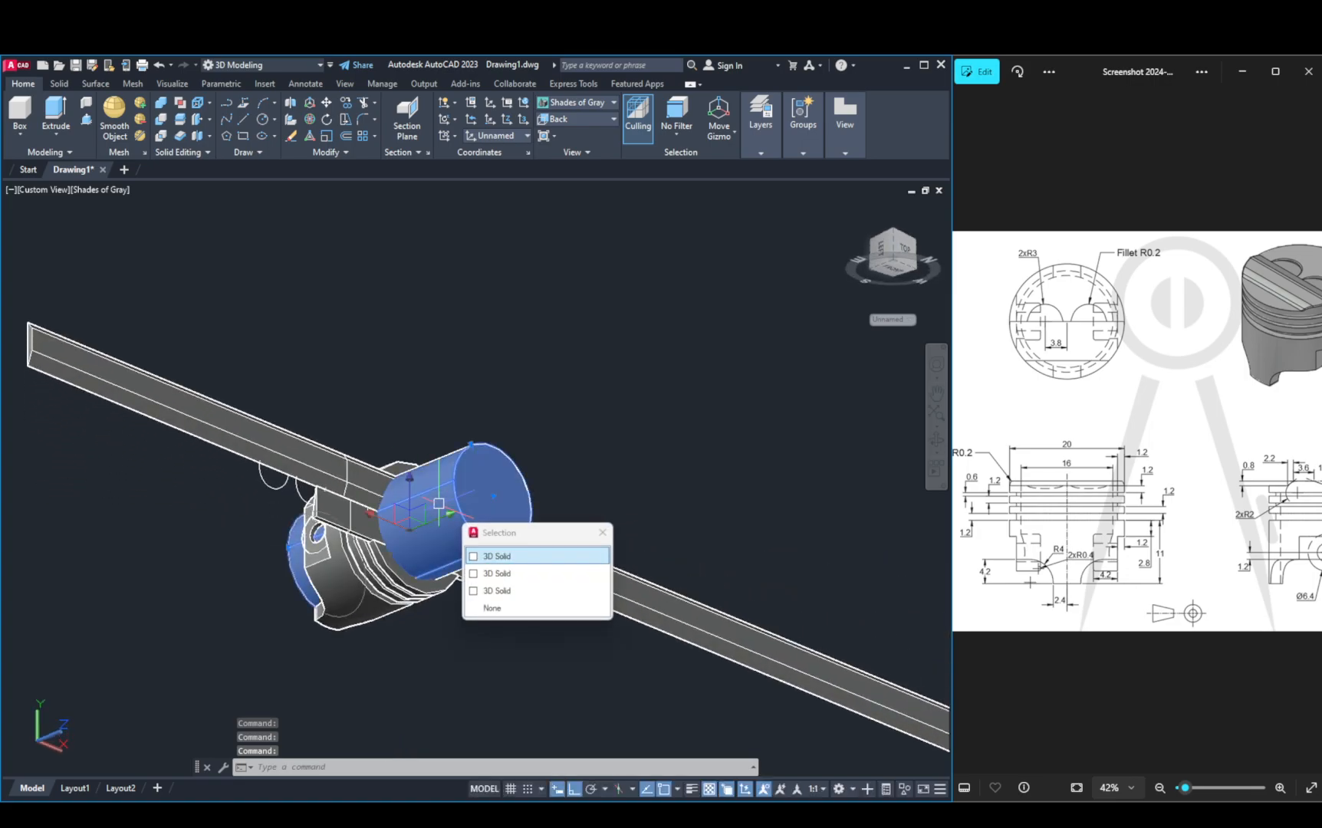
pyautogui.scroll(5, 432, 503)
pyautogui.moveTo(401, 472); pyautogui.dragTo(397, 550, button='middle')
pyautogui.hotkey('ctrl', 'z')
pyautogui.scroll(-4, 414, 529)
pyautogui.scroll(6, 411, 527)
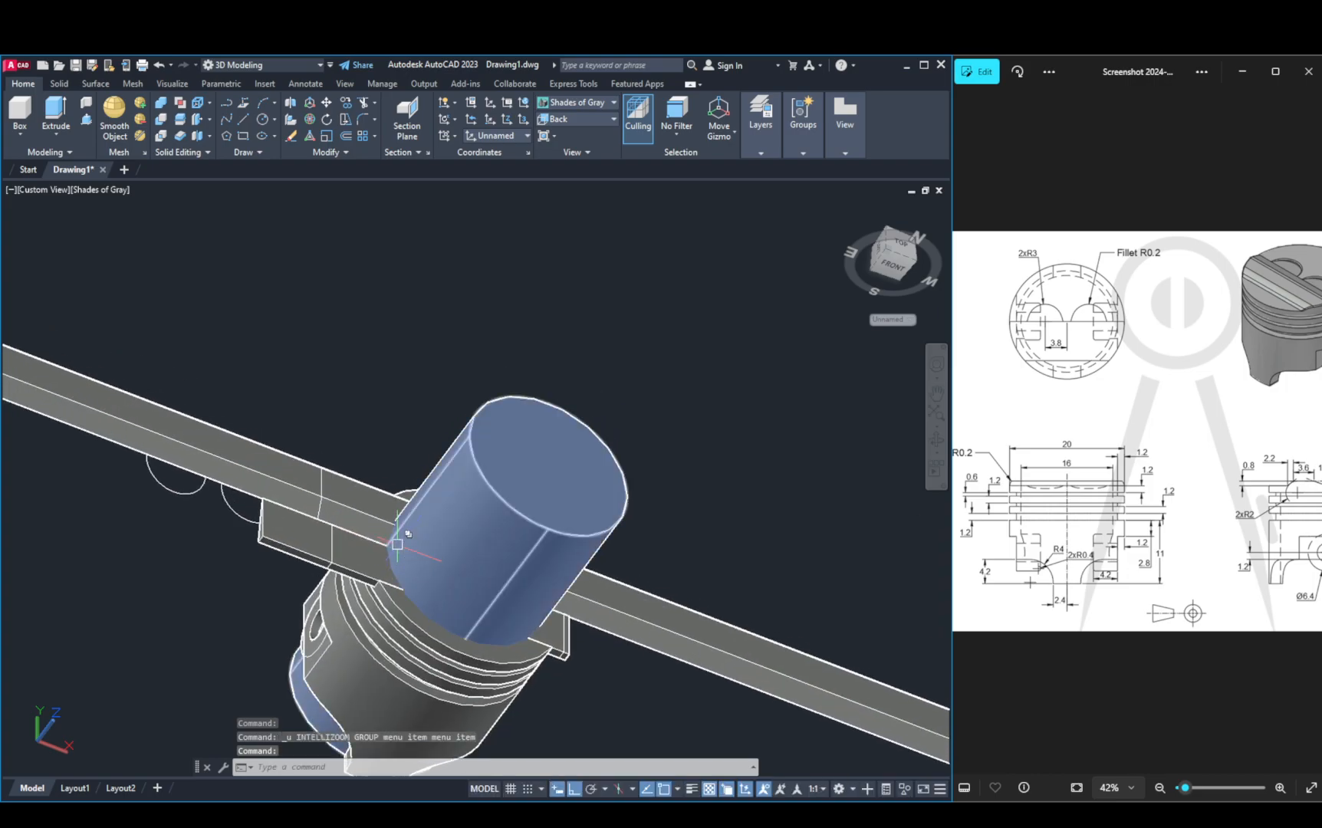
# Step: Delete the cylinder that passes through the piston
pyautogui.write('c')
pyautogui.press('Return')
pyautogui.press('Escape')
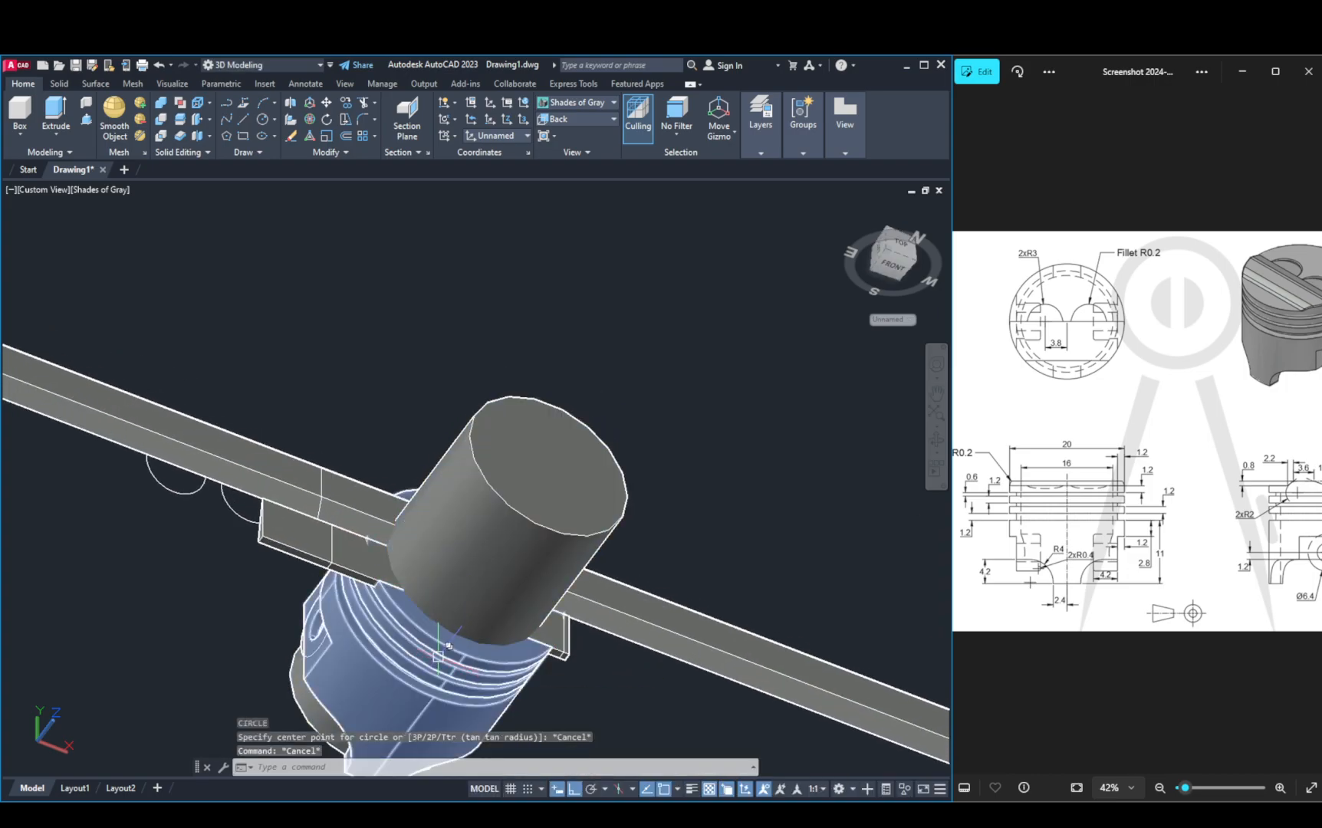
pyautogui.click(441, 658)
pyautogui.press('Escape')
pyautogui.moveTo(460, 678); pyautogui.dragTo(577, 594, button='middle')
pyautogui.keyDown('shift'); pyautogui.moveTo(577, 594); pyautogui.dragTo(672, 626, button='middle'); pyautogui.keyUp('shift')
pyautogui.click(672, 626)
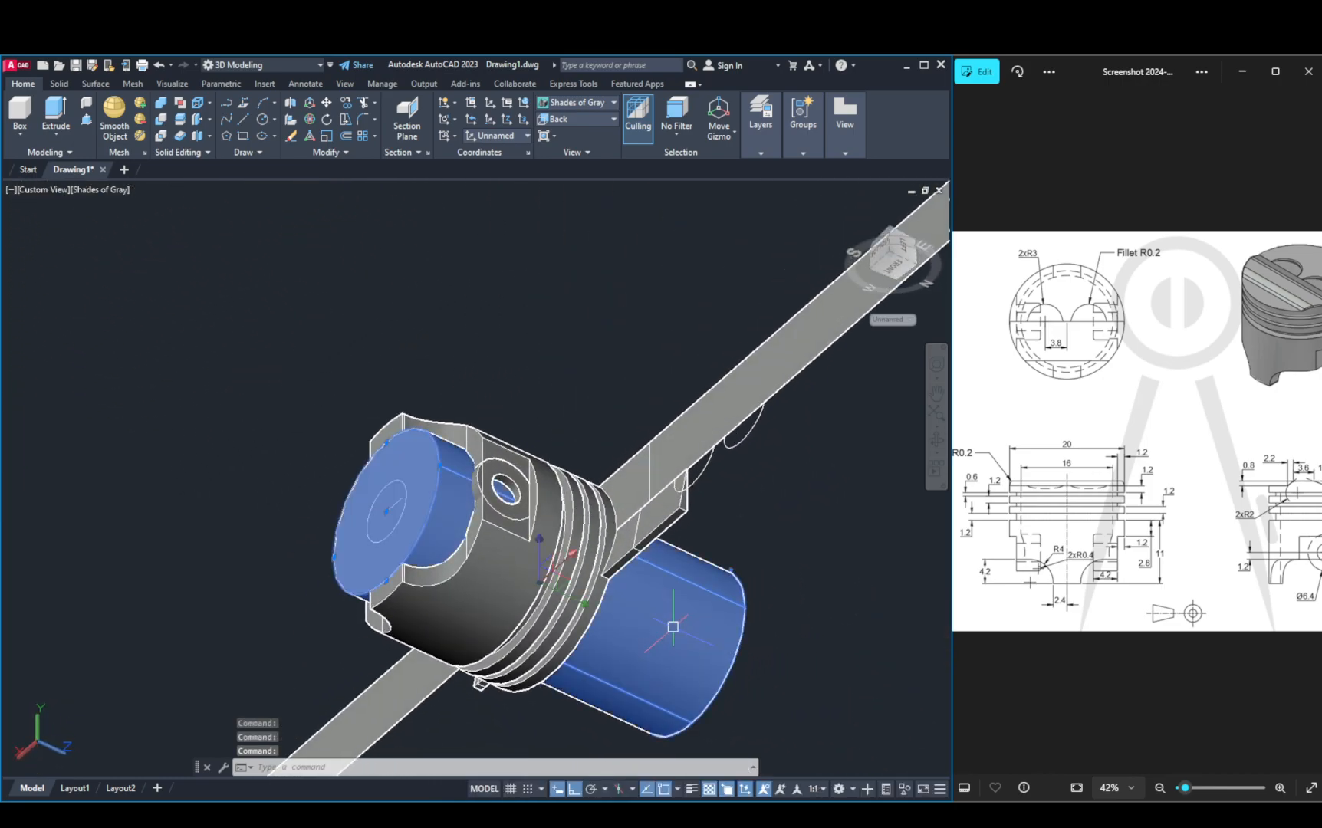
pyautogui.press('Delete')
# Step: Draw a diameter 20 circle centred on the piston's axis at the height of the ring grooves
pyautogui.keyDown('shift'); pyautogui.moveTo(649, 616); pyautogui.dragTo(462, 677, button='middle'); pyautogui.keyUp('shift')
pyautogui.write('c')
pyautogui.press('Return')
pyautogui.keyDown('shift'); pyautogui.moveTo(516, 626); pyautogui.dragTo(547, 499, button='middle'); pyautogui.keyUp('shift')
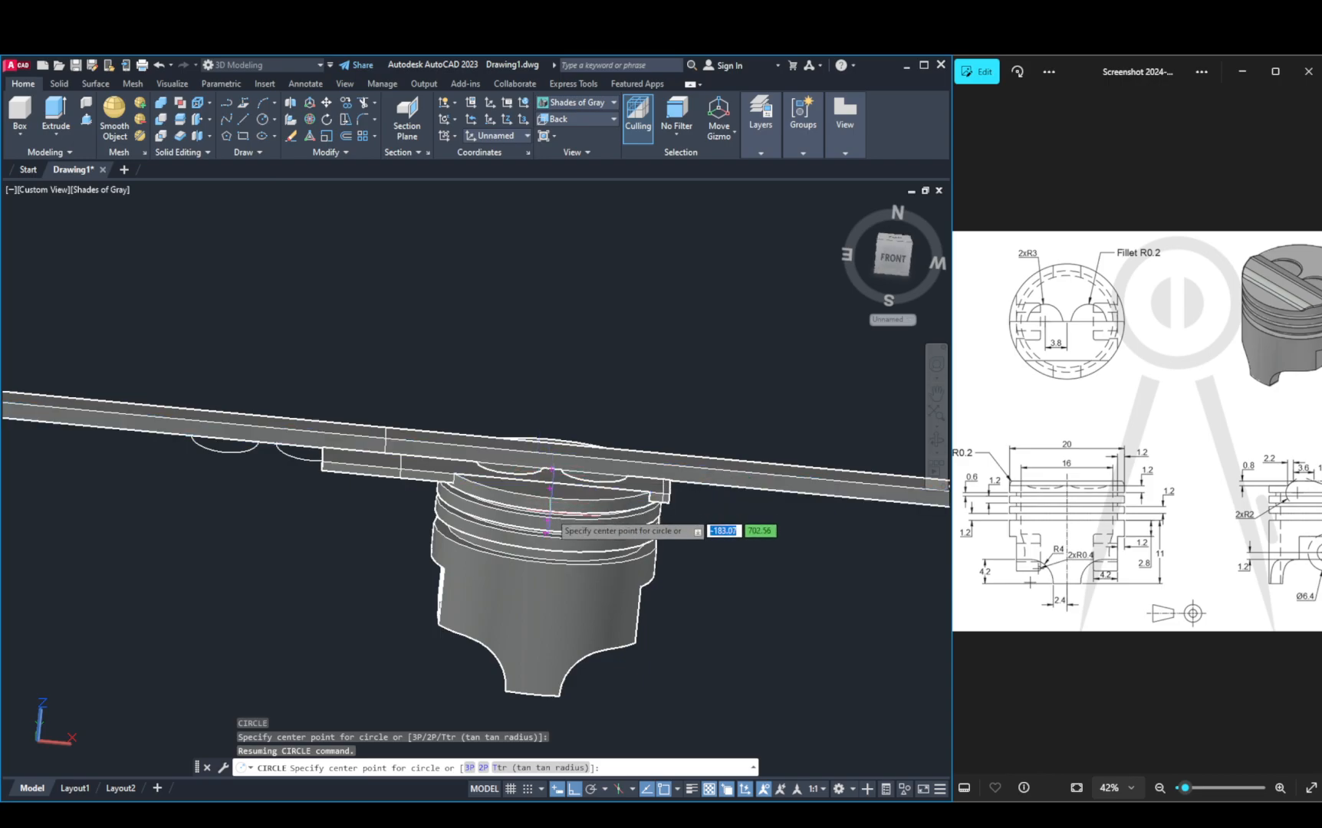
pyautogui.click(547, 520)
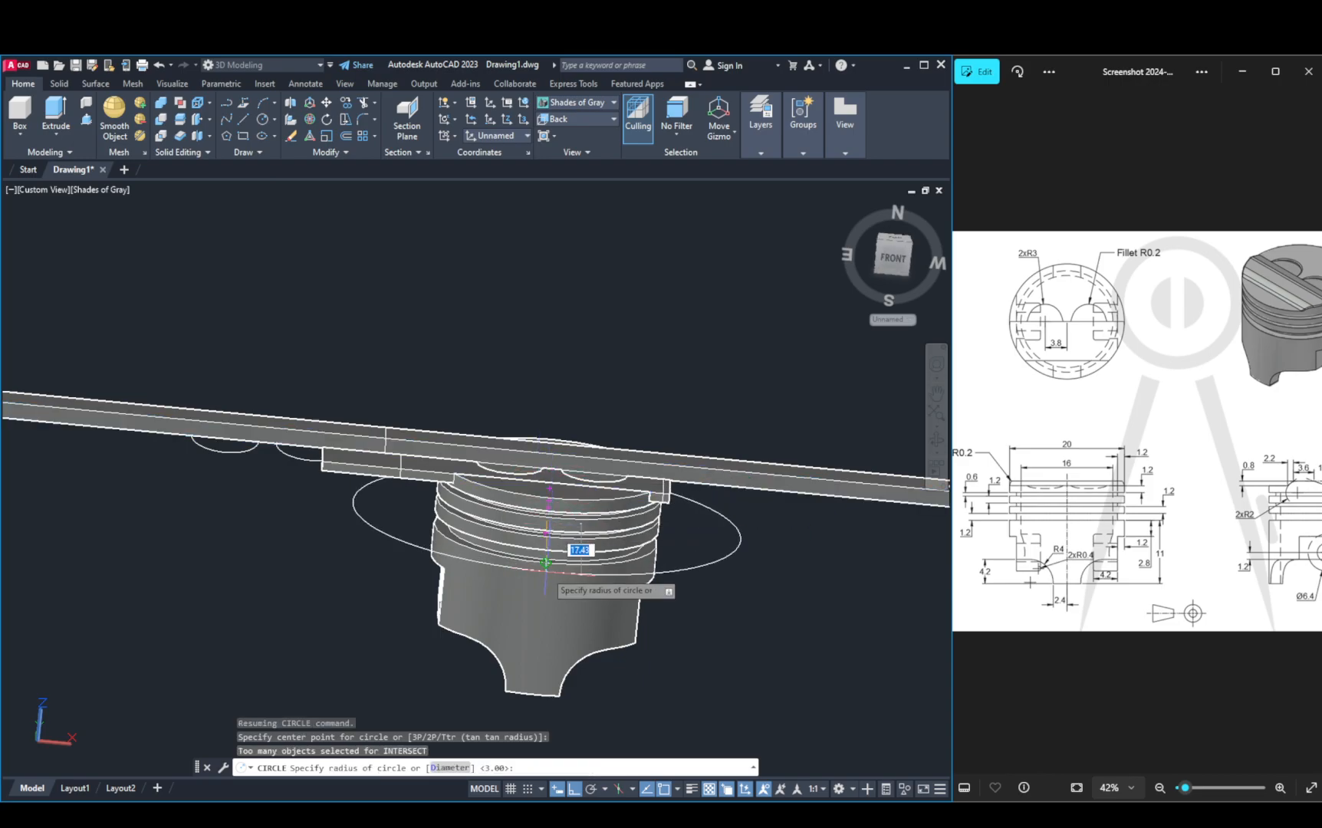
pyautogui.write('d')
pyautogui.press('Return')
pyautogui.write('20')
pyautogui.press('Return')
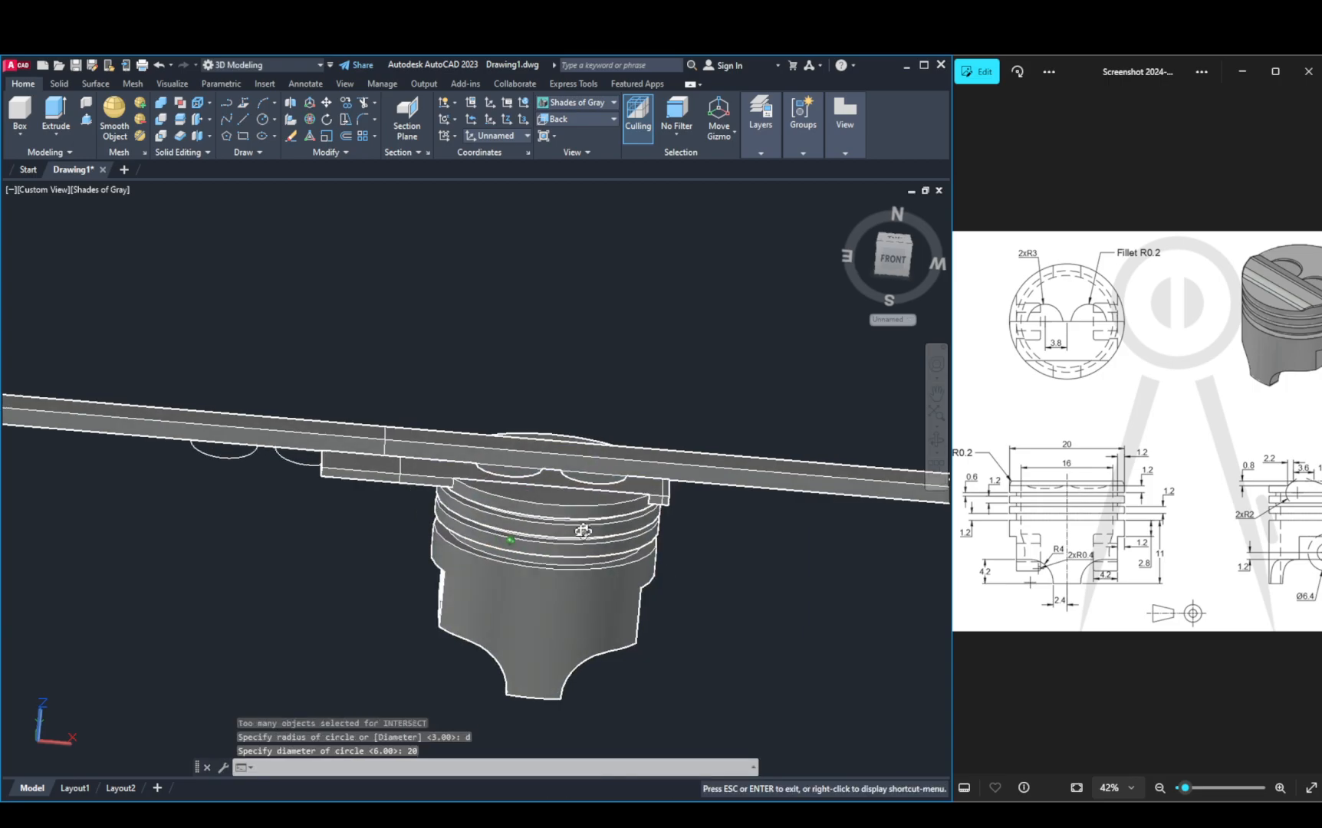
pyautogui.keyDown('shift'); pyautogui.moveTo(583, 529); pyautogui.dragTo(581, 565, button='middle'); pyautogui.keyUp('shift')
pyautogui.click(581, 559)
pyautogui.press('Escape')
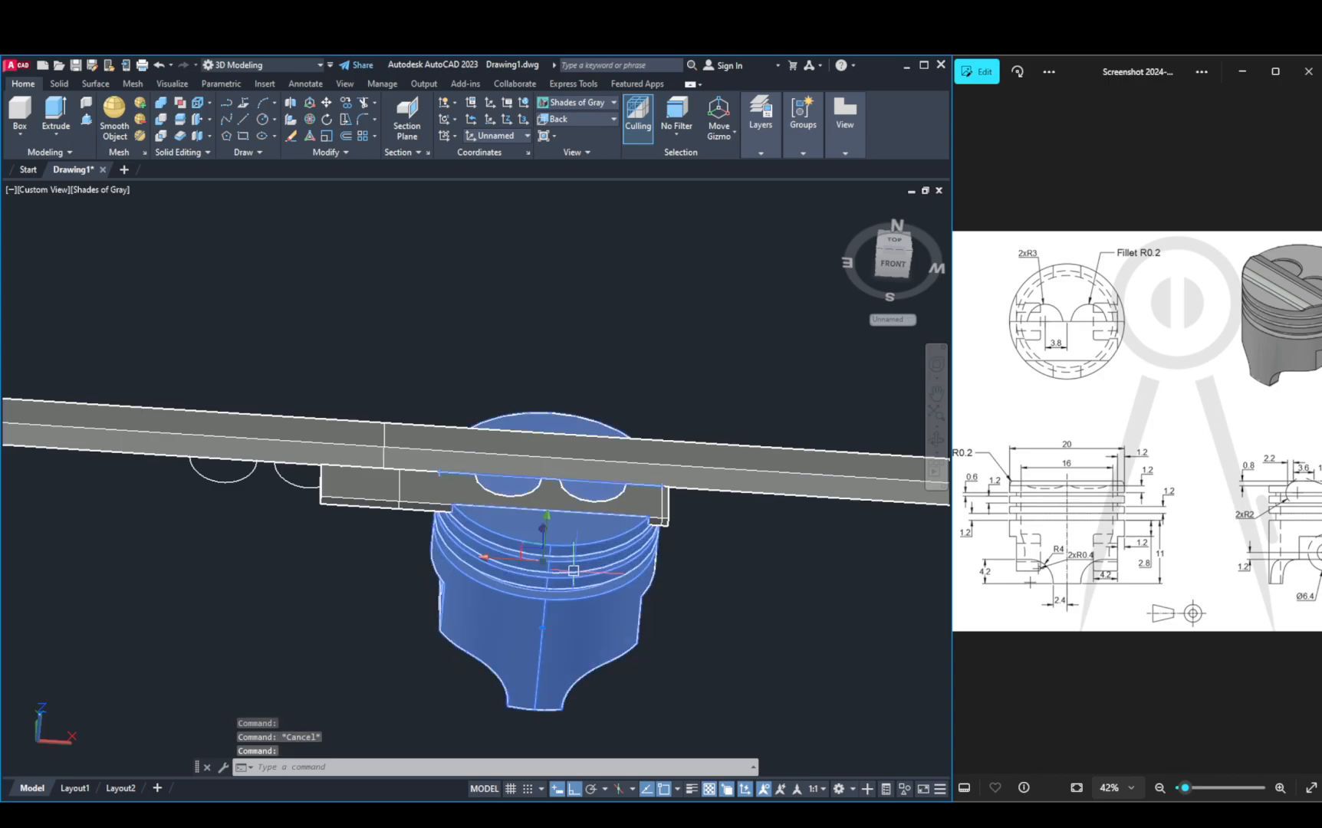
pyautogui.press('Escape')
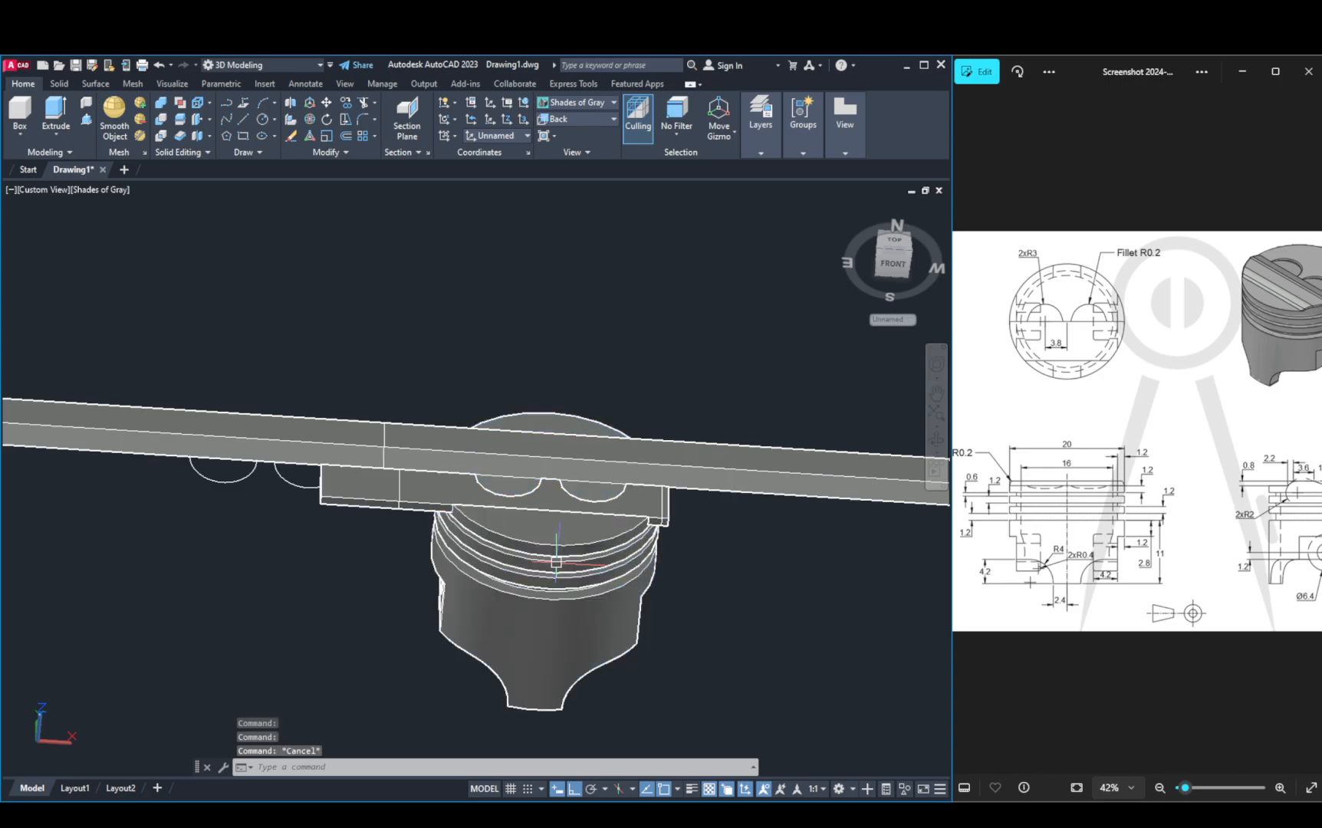
pyautogui.keyDown('shift'); pyautogui.moveTo(572, 534); pyautogui.dragTo(606, 614, button='middle'); pyautogui.keyUp('shift')
pyautogui.doubleClick(523, 595)
pyautogui.press('Escape')
pyautogui.press('Escape')
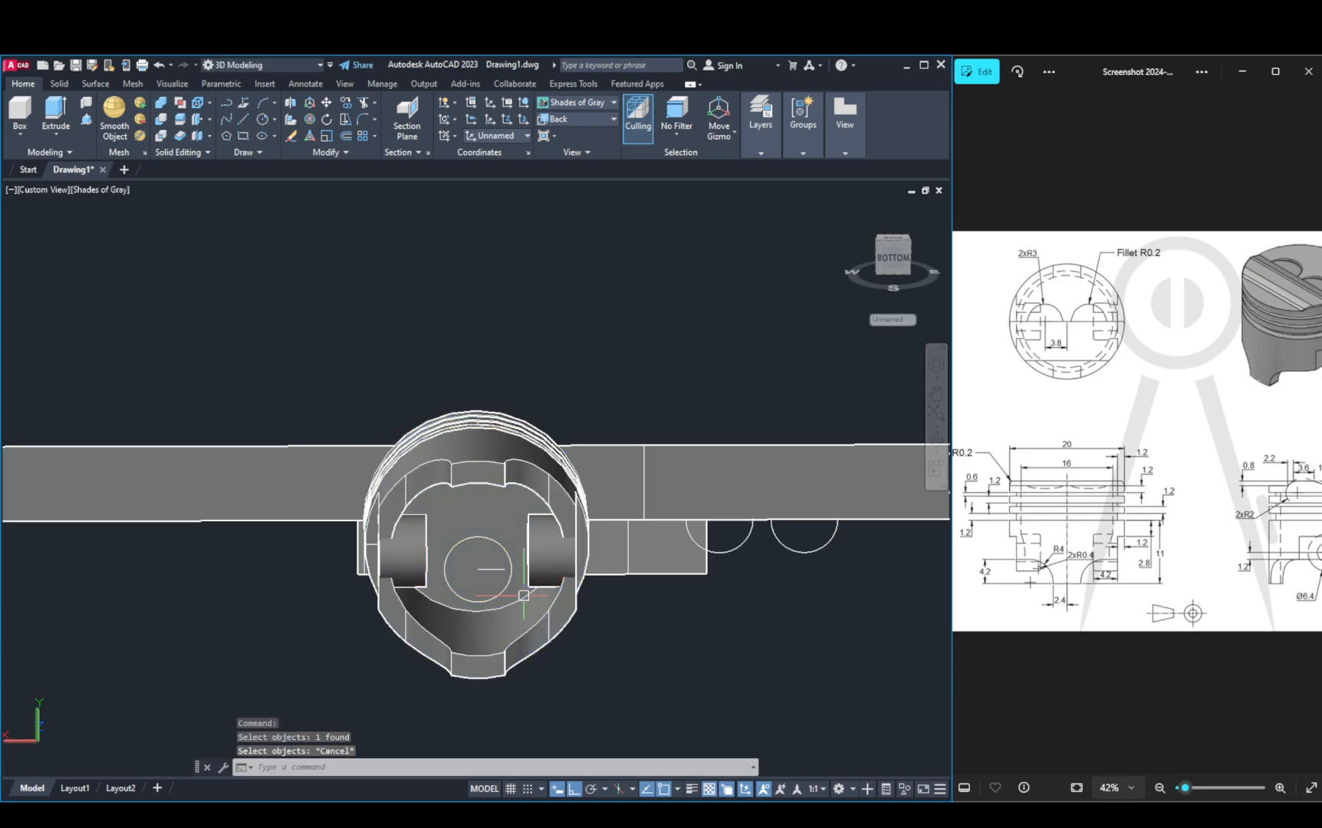
# Step: Extrude the diameter 20 circle upward past the long bar into a solid cylinder above the piston
pyautogui.click(492, 542)
pyautogui.keyDown('shift'); pyautogui.moveTo(492, 542); pyautogui.dragTo(510, 518, button='middle'); pyautogui.keyUp('shift')
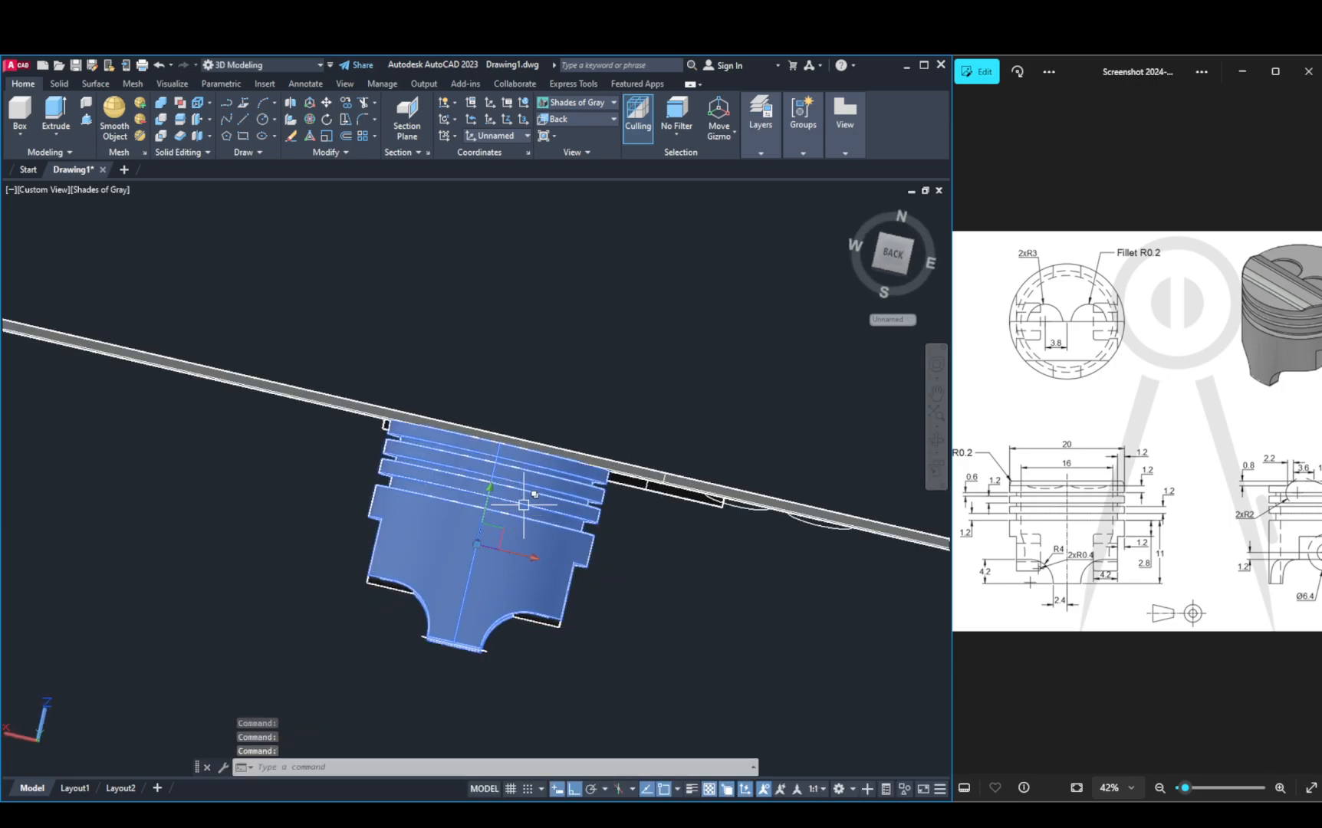
pyautogui.click(524, 504)
pyautogui.click(525, 489)
pyautogui.keyDown('shift'); pyautogui.click(444, 516); pyautogui.keyUp('shift')
pyautogui.keyDown('shift'); pyautogui.moveTo(480, 487); pyautogui.dragTo(524, 453, button='middle'); pyautogui.keyUp('shift')
pyautogui.keyDown('shift'); pyautogui.moveTo(531, 399); pyautogui.dragTo(460, 429, button='middle'); pyautogui.keyUp('shift')
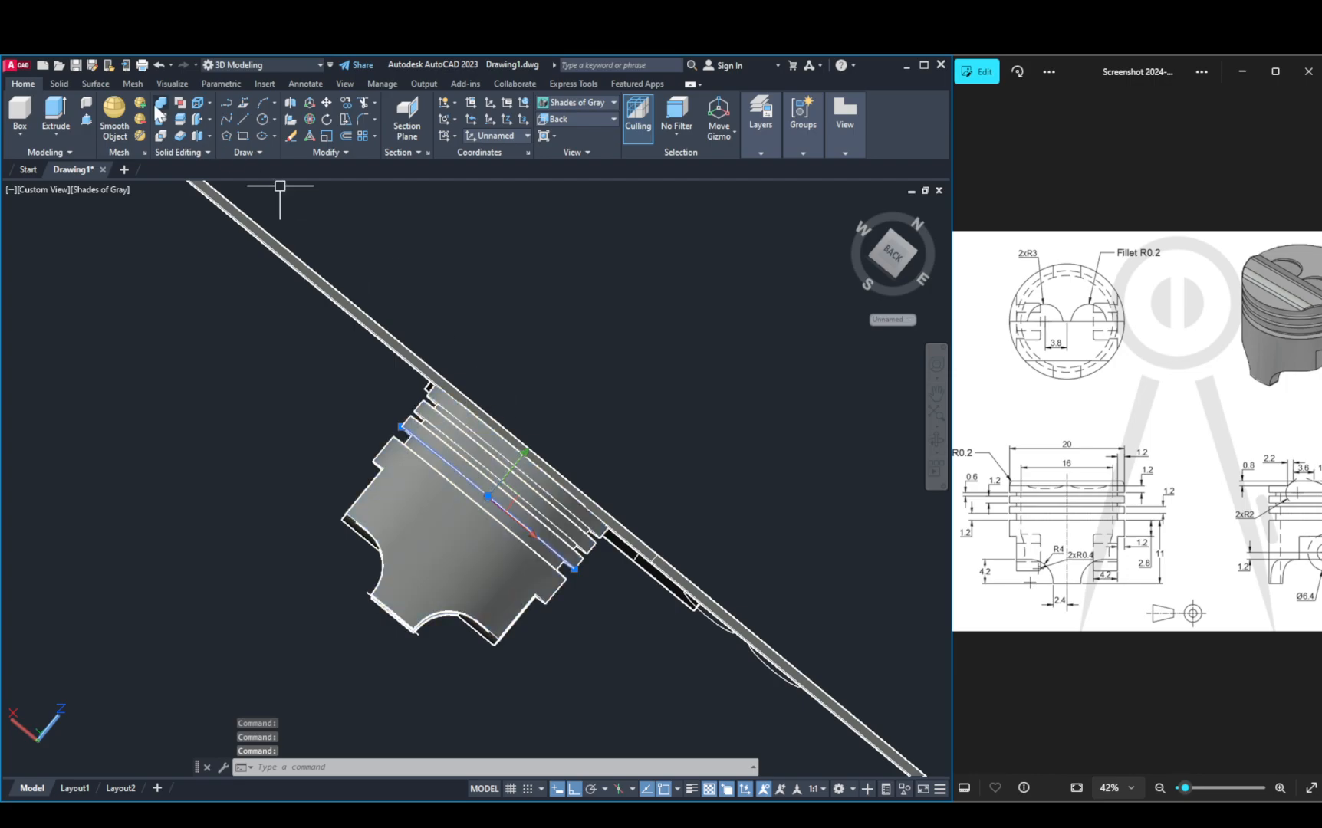
pyautogui.click(71, 115)
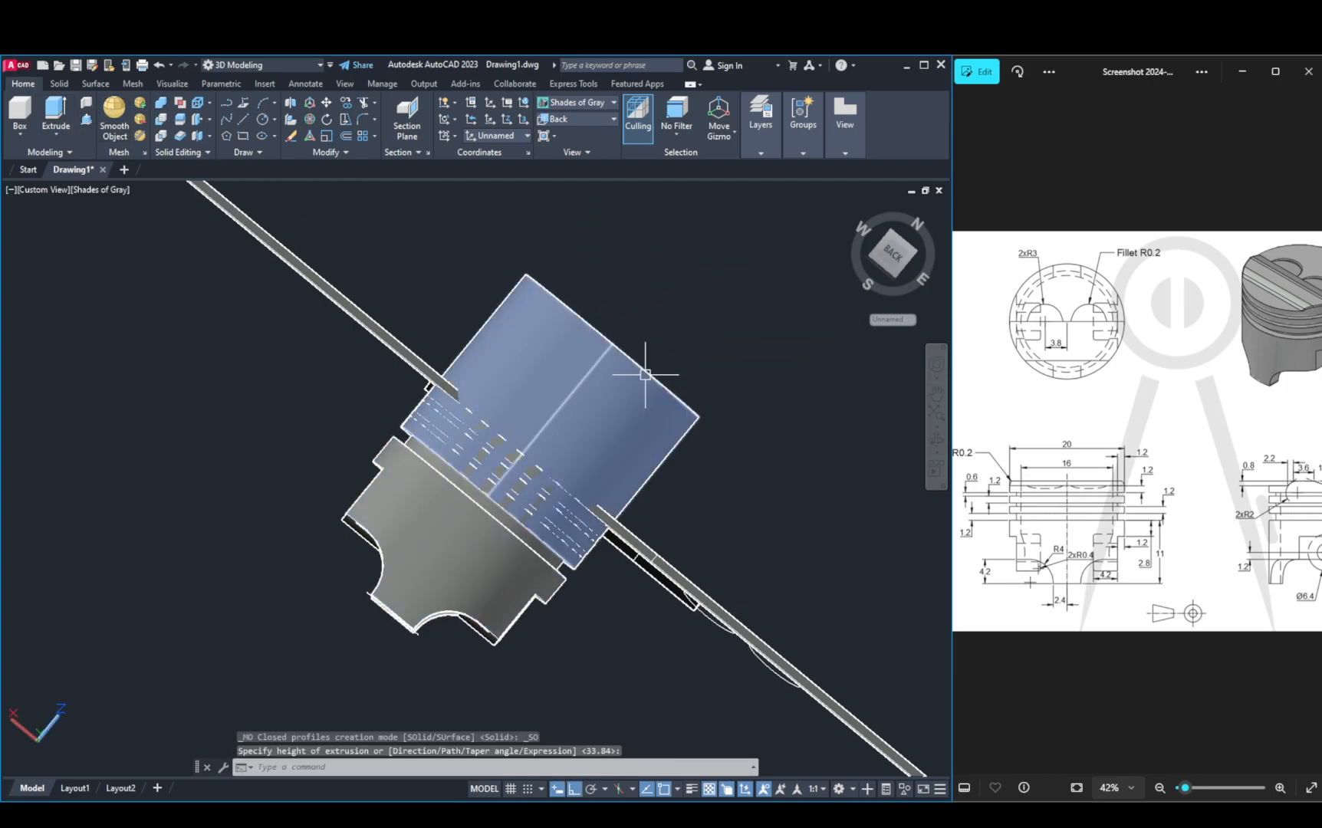
pyautogui.click(664, 395)
pyautogui.press('Escape')
pyautogui.press('Escape')
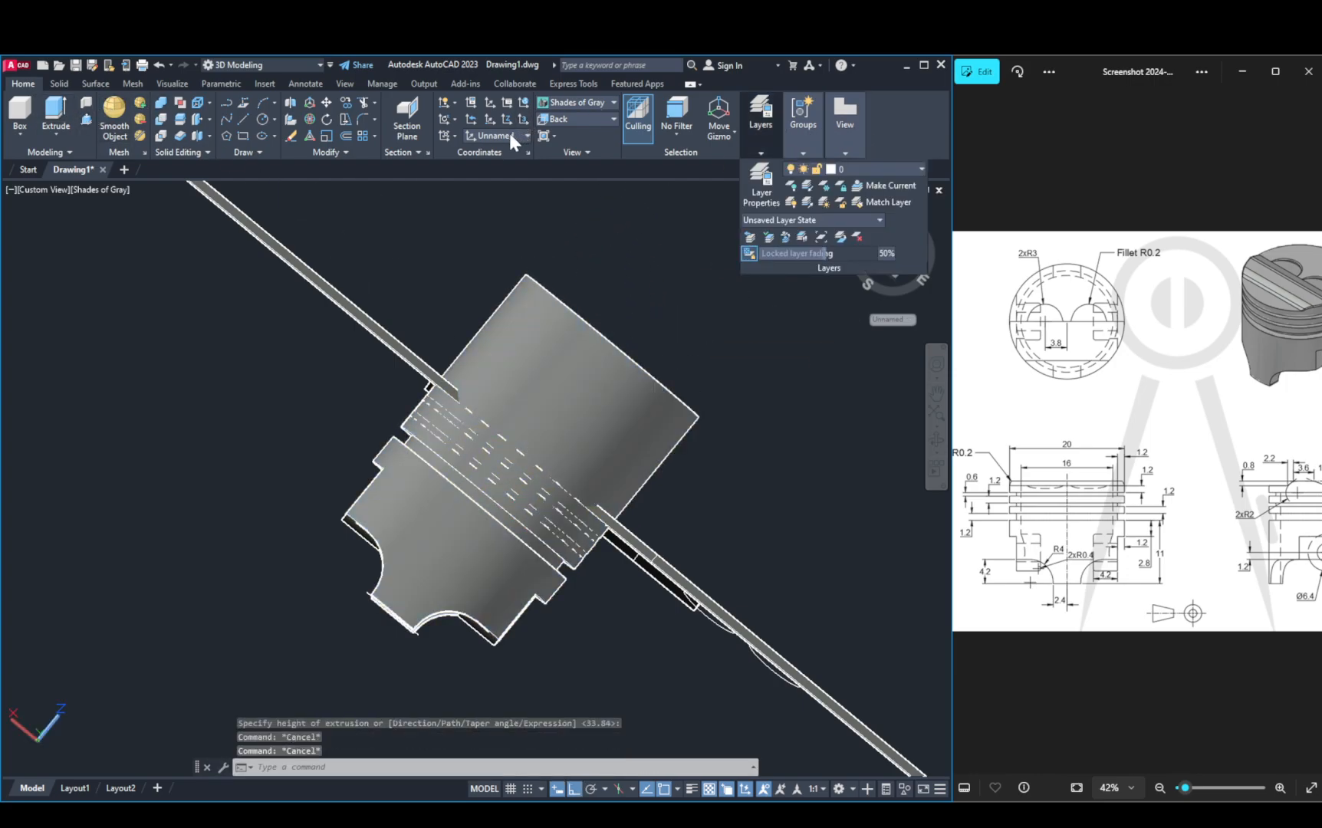
# Step: Examine from above how the new diameter 20 cylinder overlaps the long bar and the notched block
pyautogui.click(893, 255)
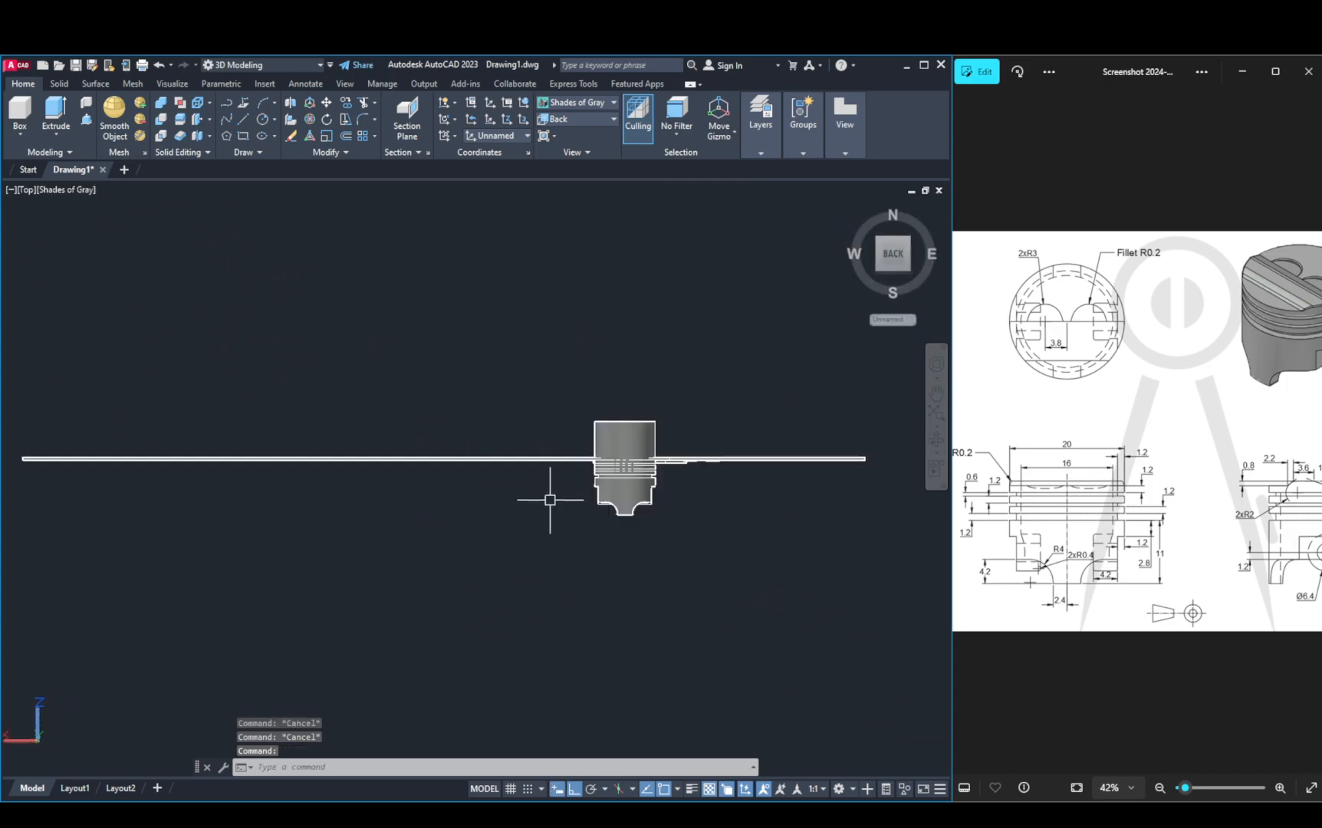
pyautogui.keyDown('shift'); pyautogui.moveTo(656, 513); pyautogui.dragTo(743, 410, button='middle'); pyautogui.keyUp('shift')
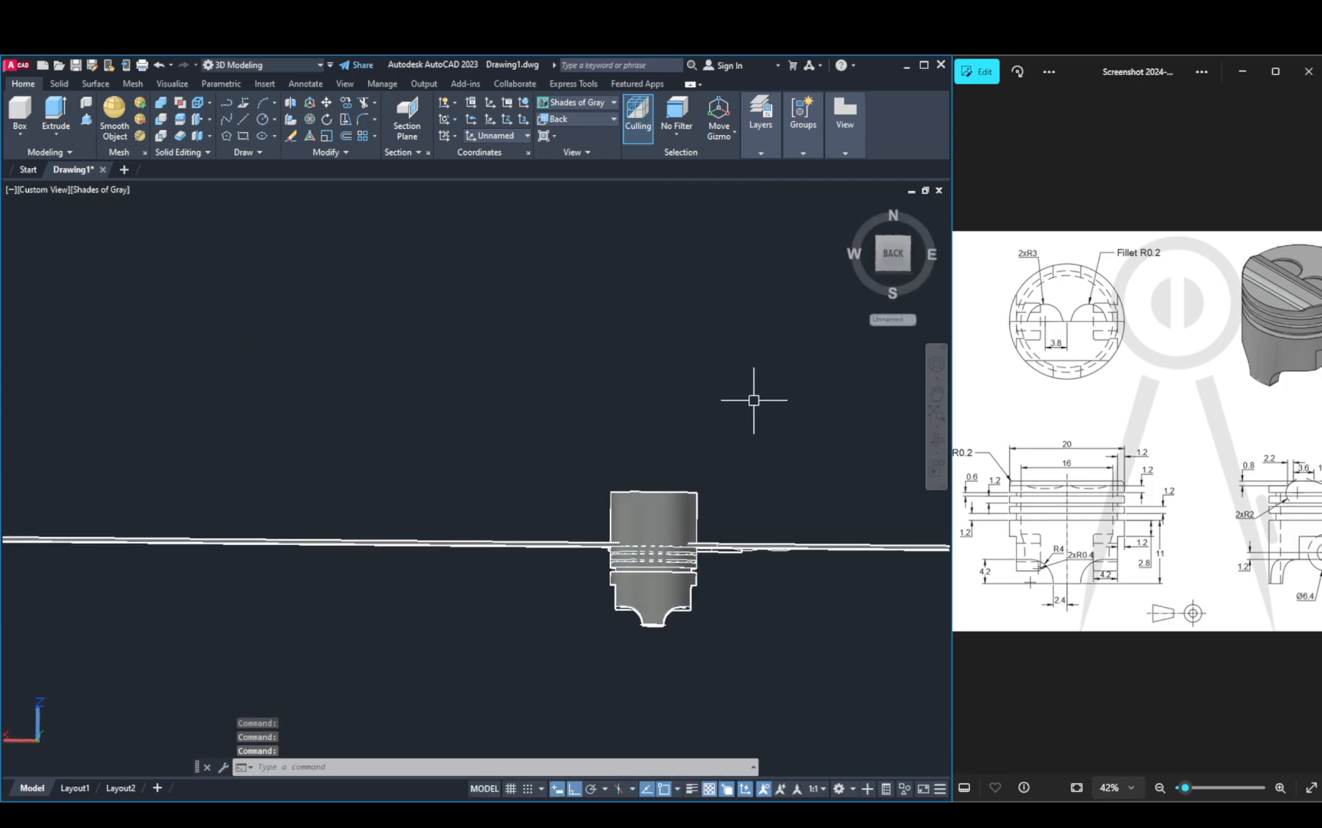
pyautogui.click(937, 441)
pyautogui.moveTo(799, 523); pyautogui.dragTo(467, 449)
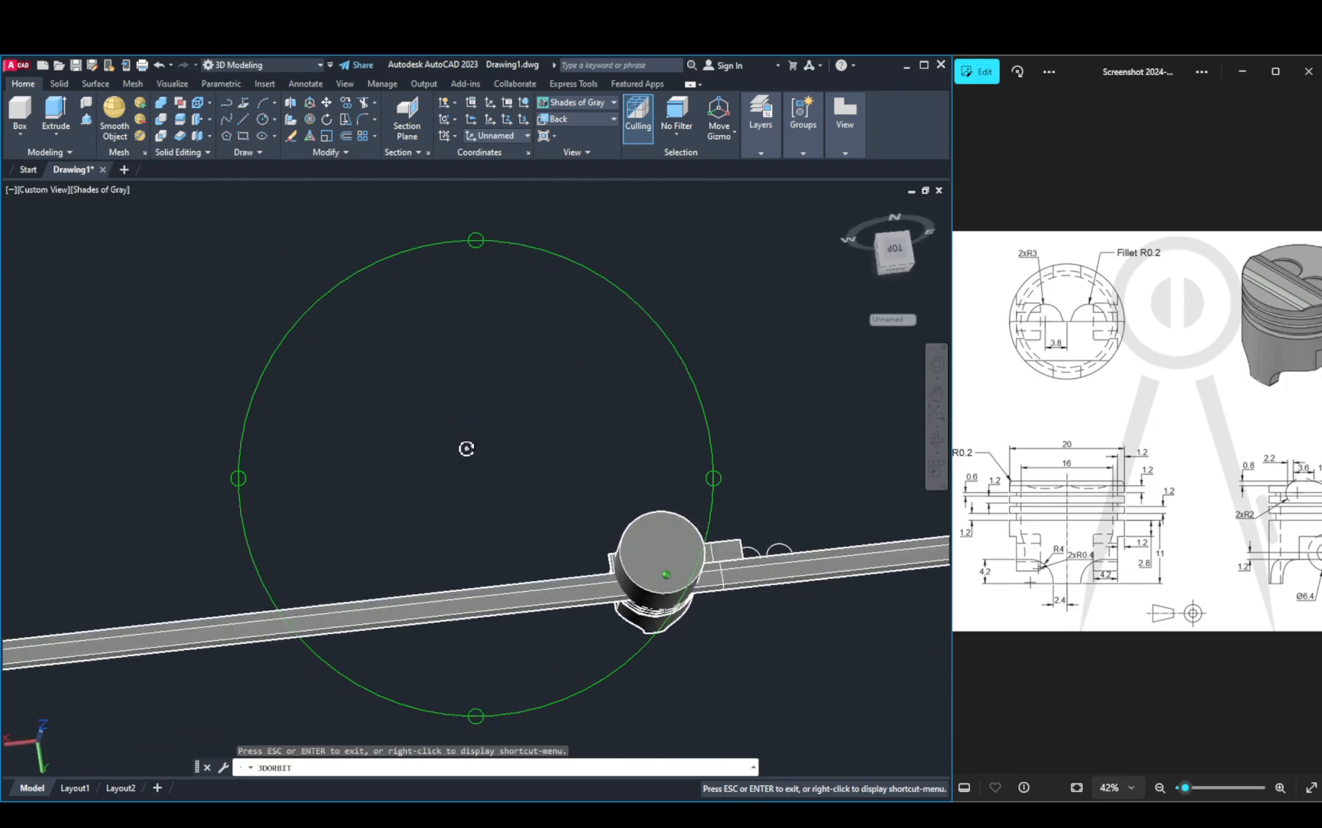
pyautogui.press('Escape')
pyautogui.press('Escape')
pyautogui.scroll(6, 634, 551)
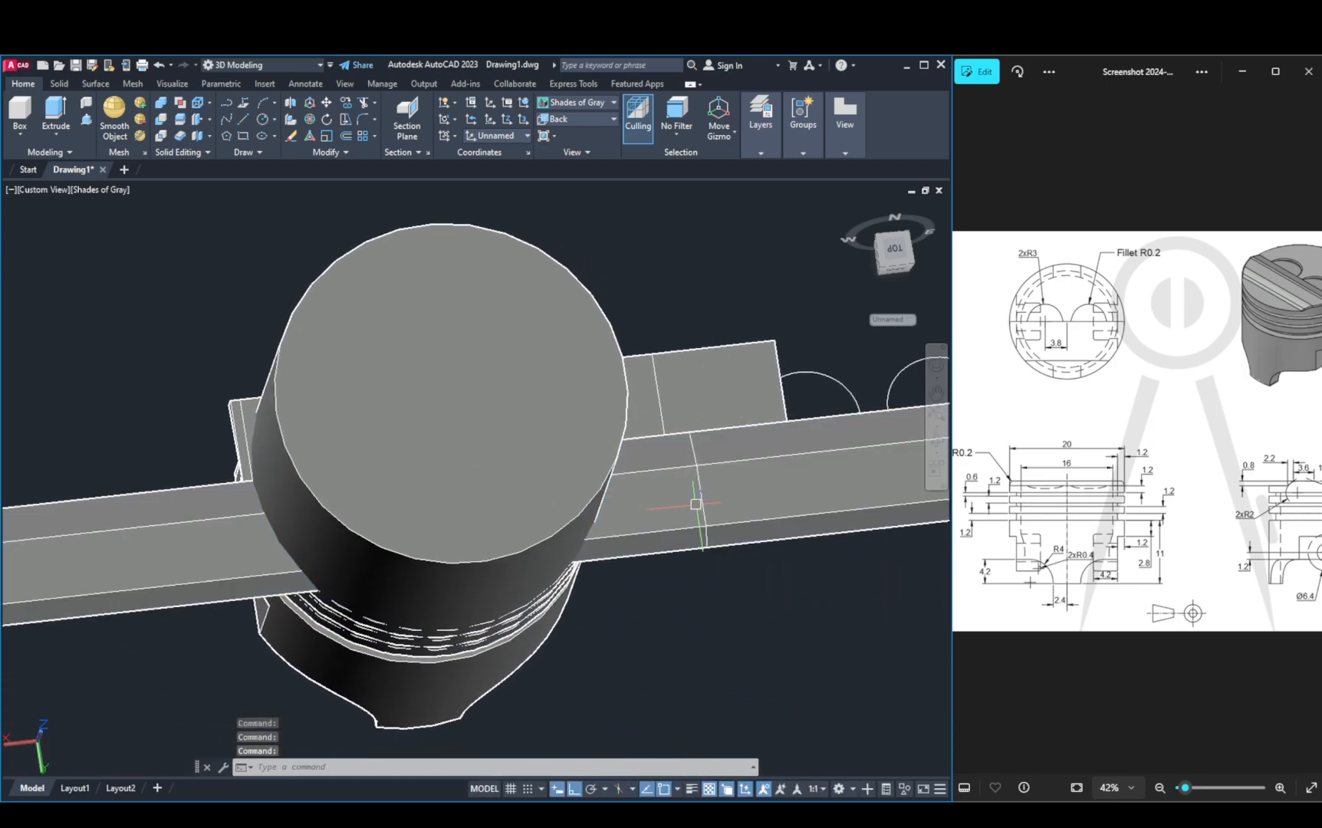
# Step: Try to intersect the diameter 20 cylinder with the long bar across the piston's crown
pyautogui.keyDown('shift'); pyautogui.moveTo(614, 506); pyautogui.dragTo(468, 356, button='middle'); pyautogui.keyUp('shift')
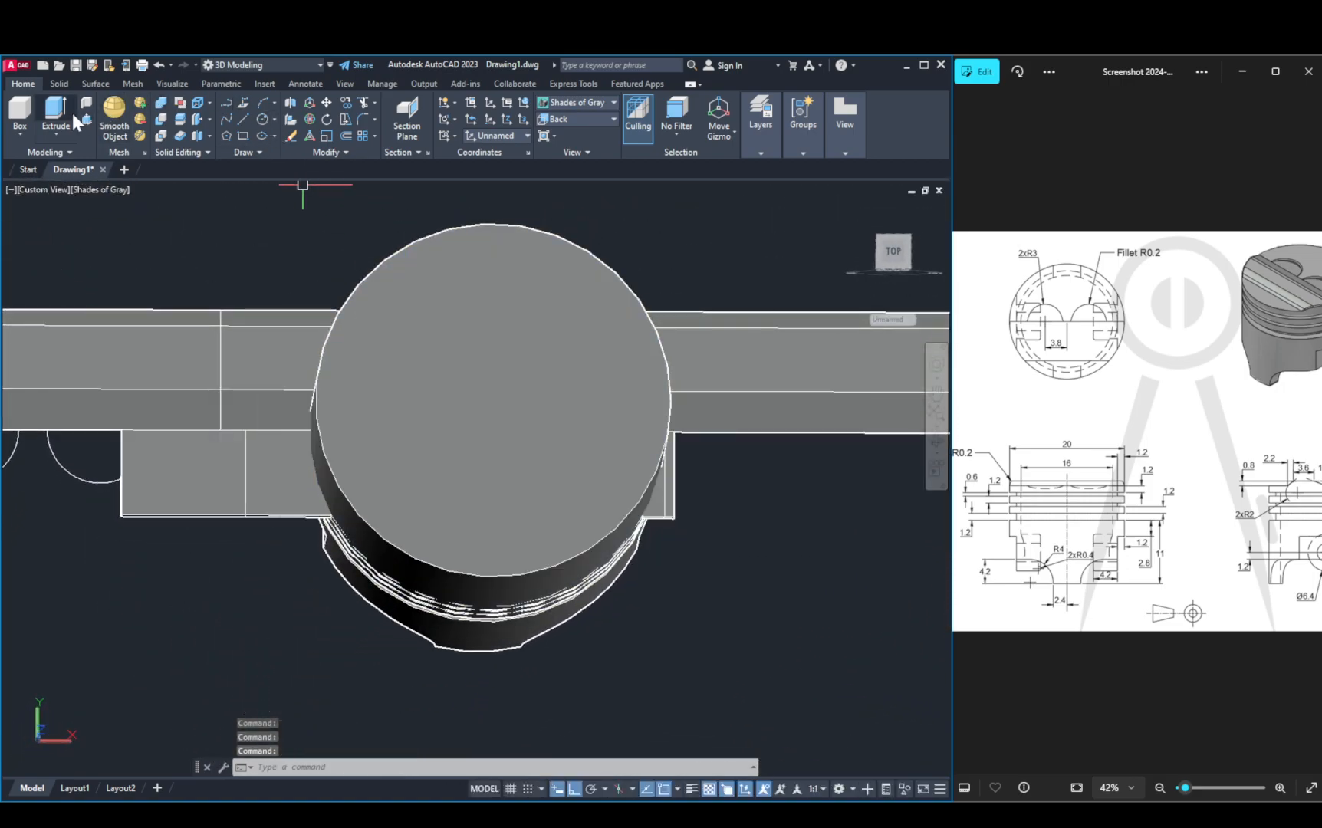
pyautogui.click(162, 136)
pyautogui.click(380, 464)
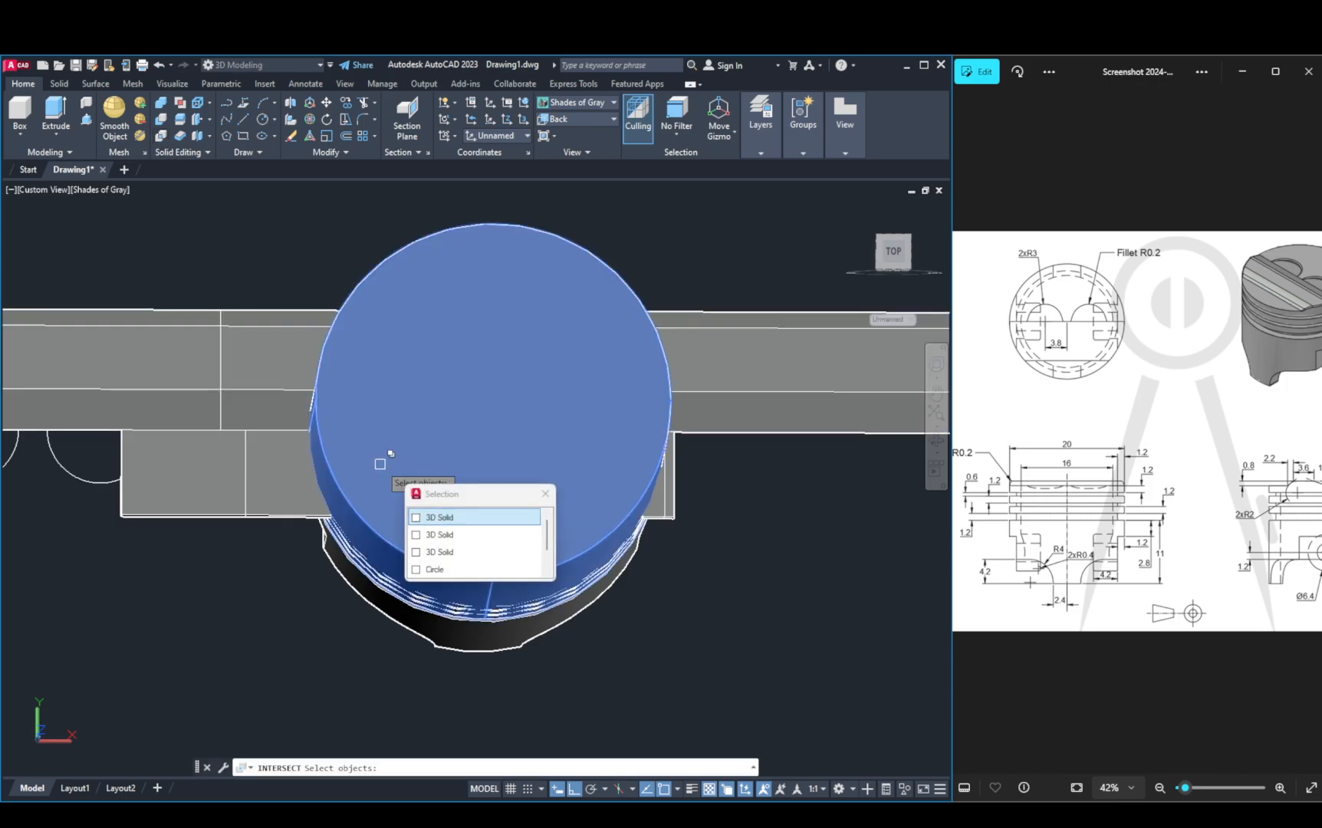
pyautogui.click(435, 518)
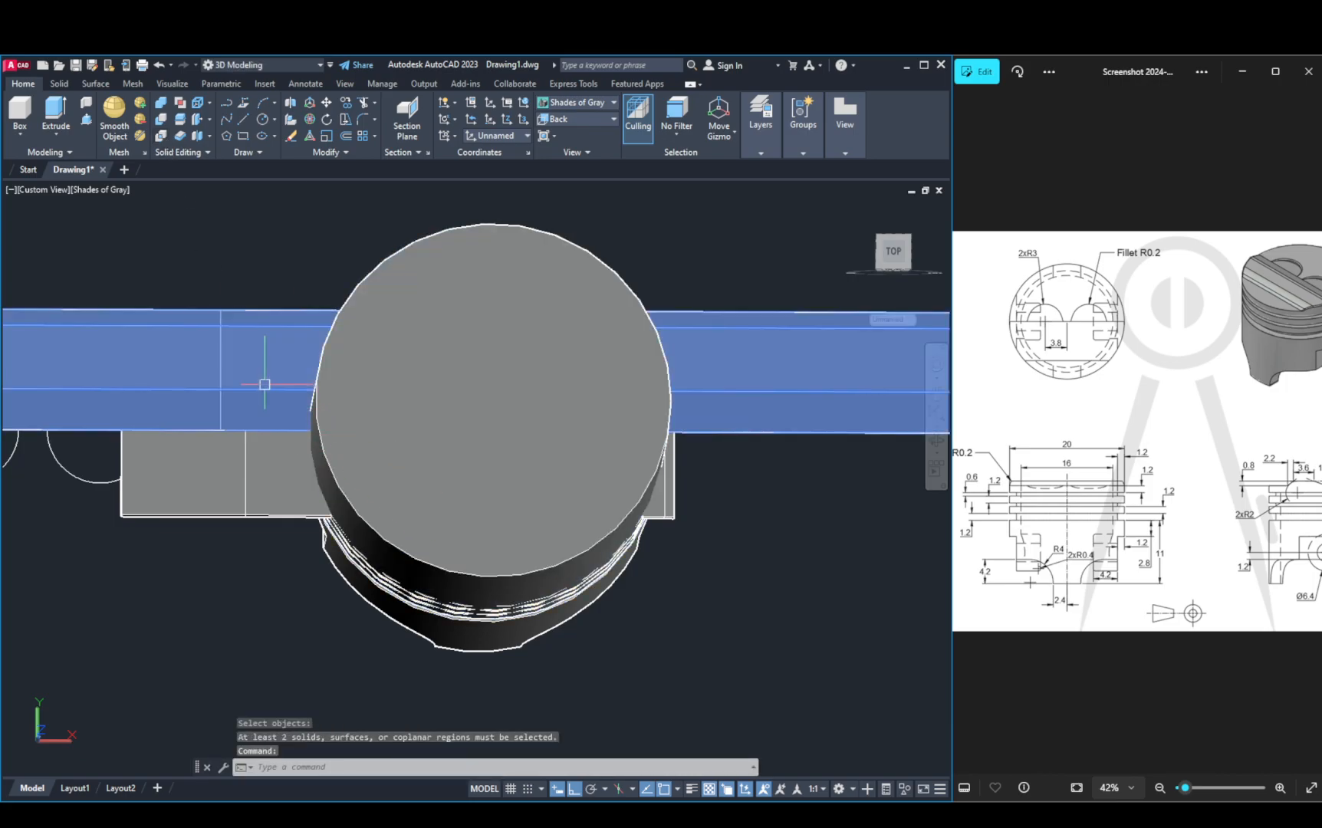
pyautogui.press('Return')
pyautogui.keyDown('shift'); pyautogui.moveTo(360, 431); pyautogui.dragTo(399, 234, button='middle'); pyautogui.keyUp('shift')
pyautogui.click(399, 234)
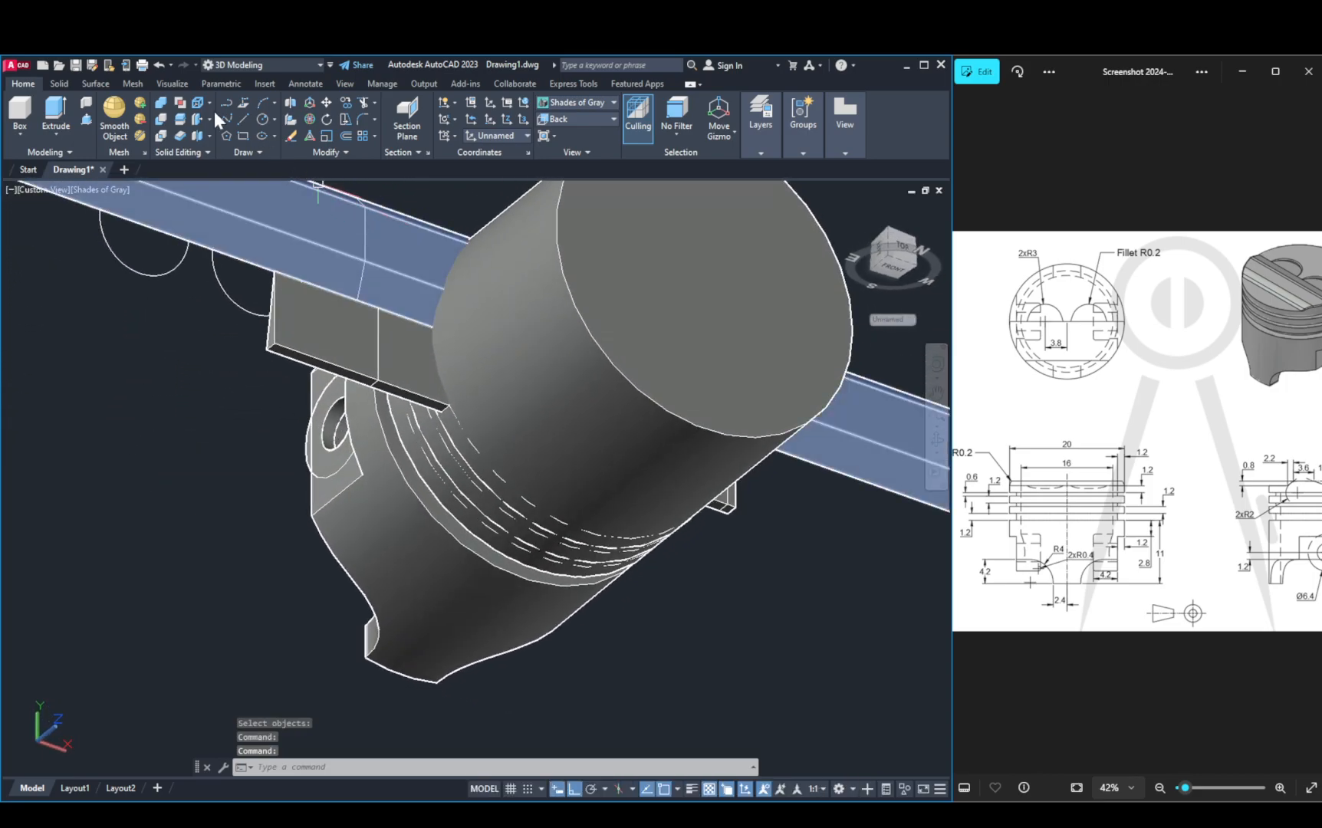
# Step: Subtract the long bar from the diameter 20 cylinder
pyautogui.click(161, 120)
pyautogui.click(732, 374)
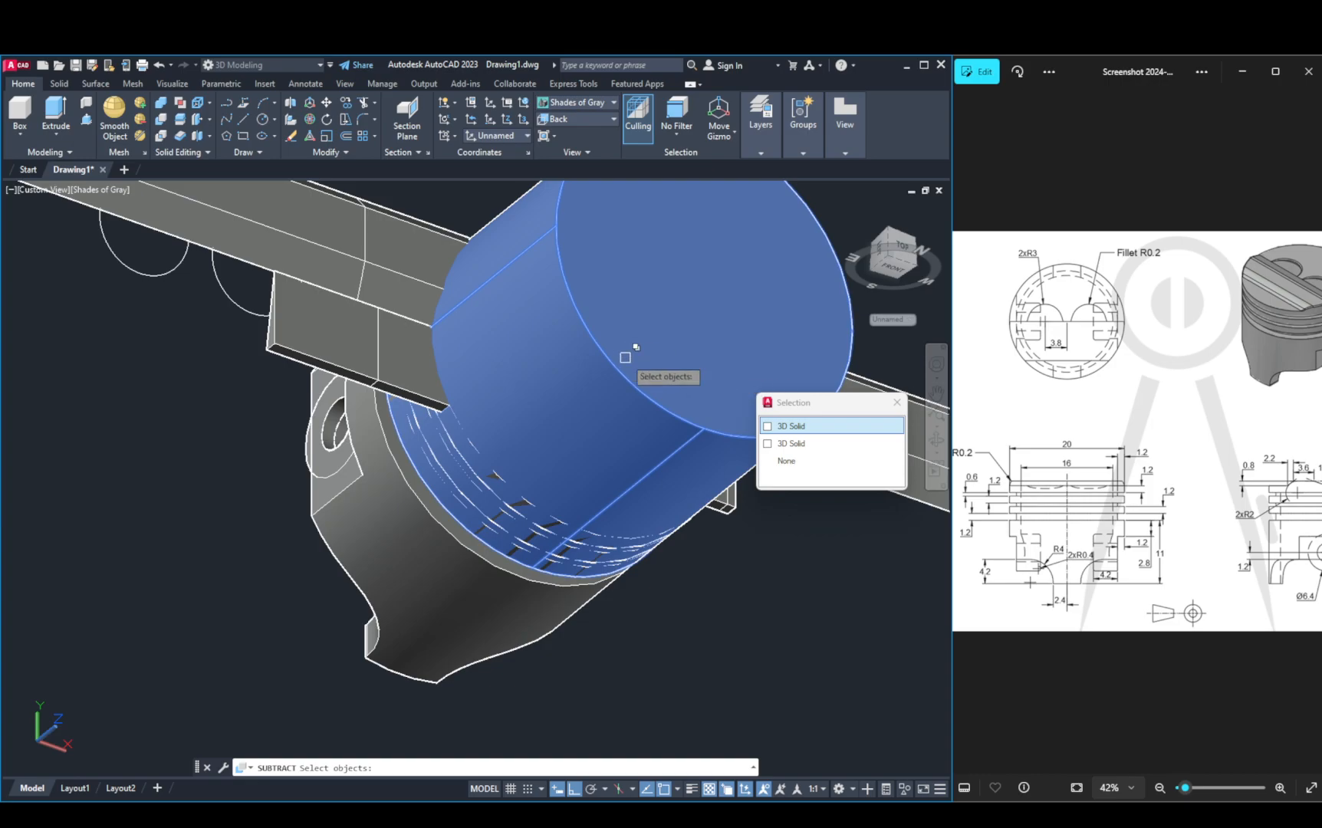
pyautogui.click(789, 428)
pyautogui.press('Return')
pyautogui.click(433, 314)
pyautogui.press('Return')
pyautogui.moveTo(487, 330); pyautogui.dragTo(559, 431, button='middle')
# Step: Undo the subtraction of the long bar from the cylinder
pyautogui.hotkey('ctrl', 'z')
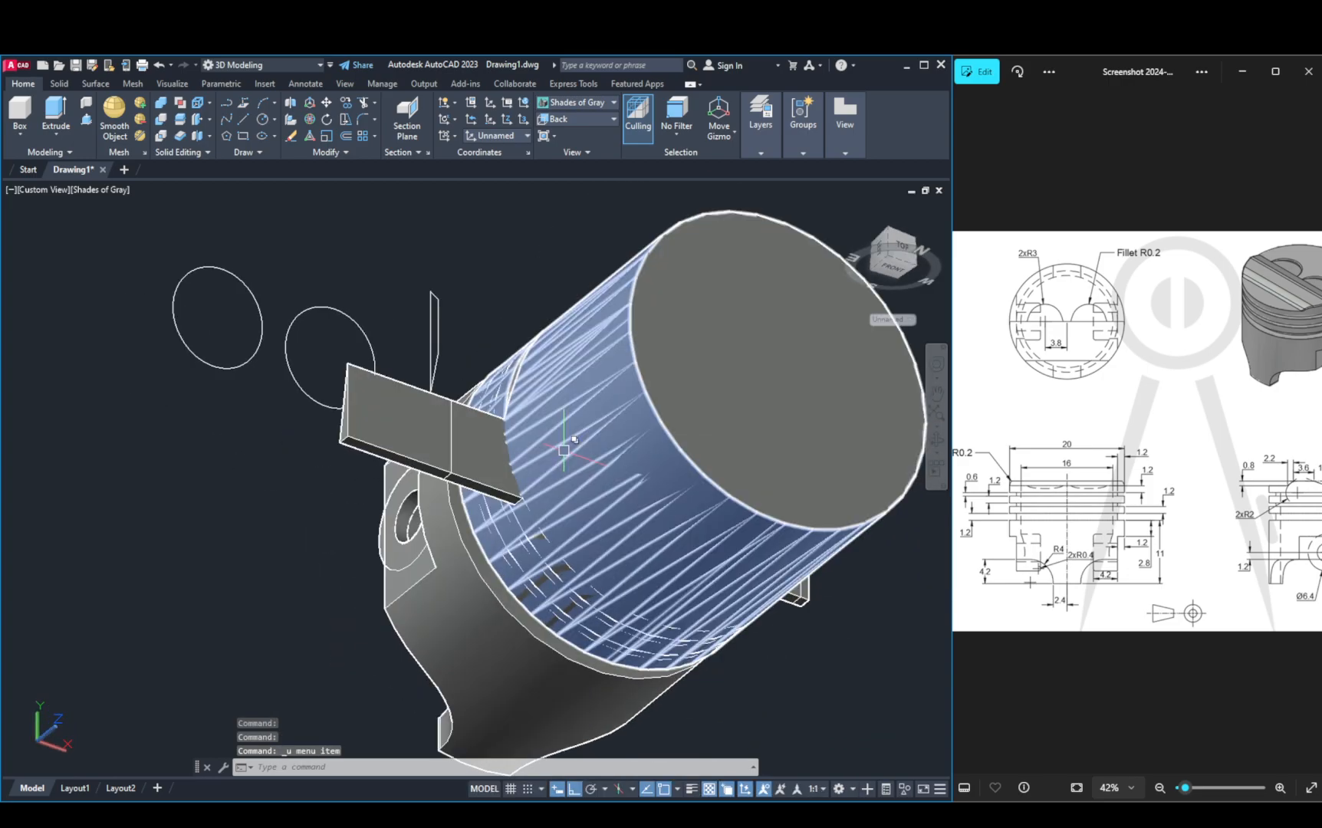
pyautogui.hotkey('ctrl', 'z')
pyautogui.hotkey('ctrl', 'z')
pyautogui.hotkey('ctrl', 'z')
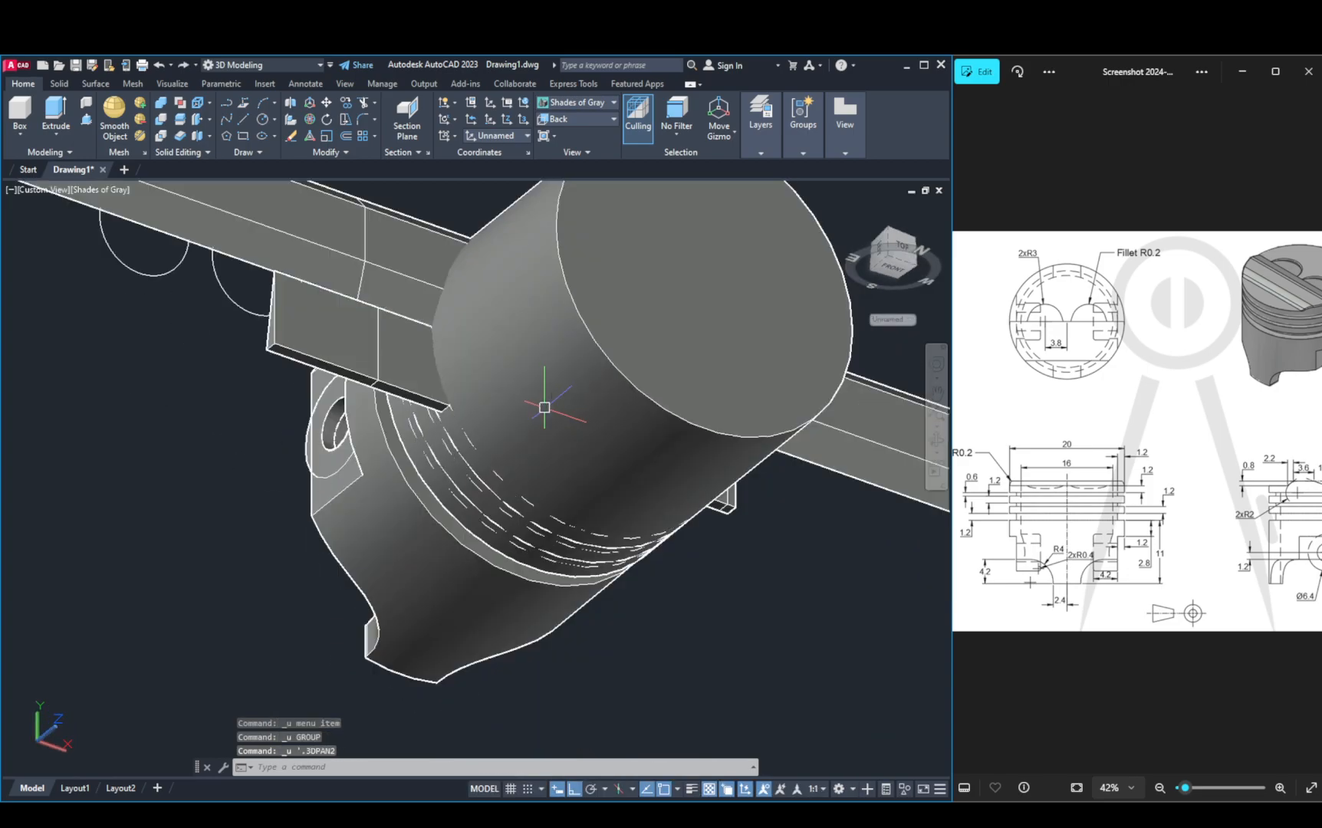
pyautogui.click(179, 121)
pyautogui.click(539, 299)
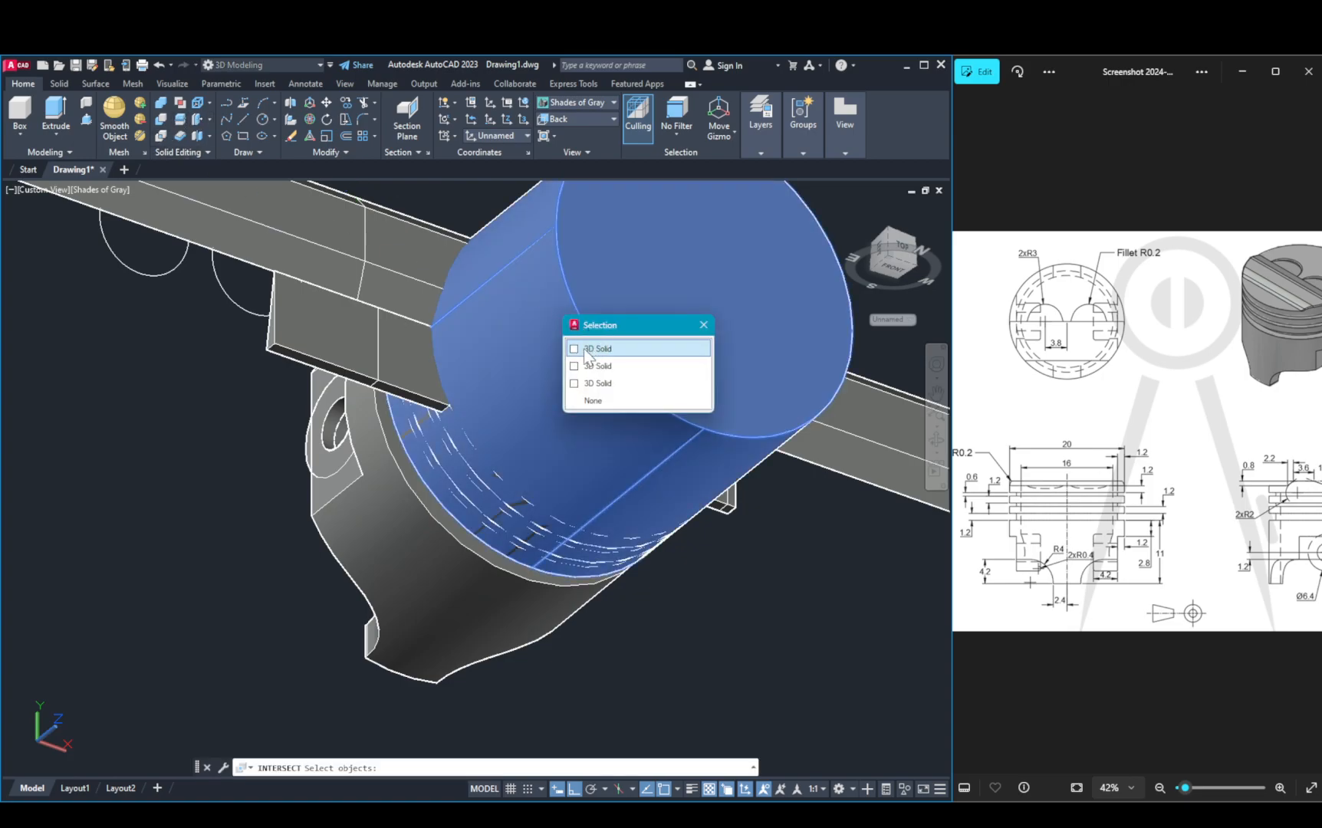
pyautogui.click(574, 349)
pyautogui.press('Return')
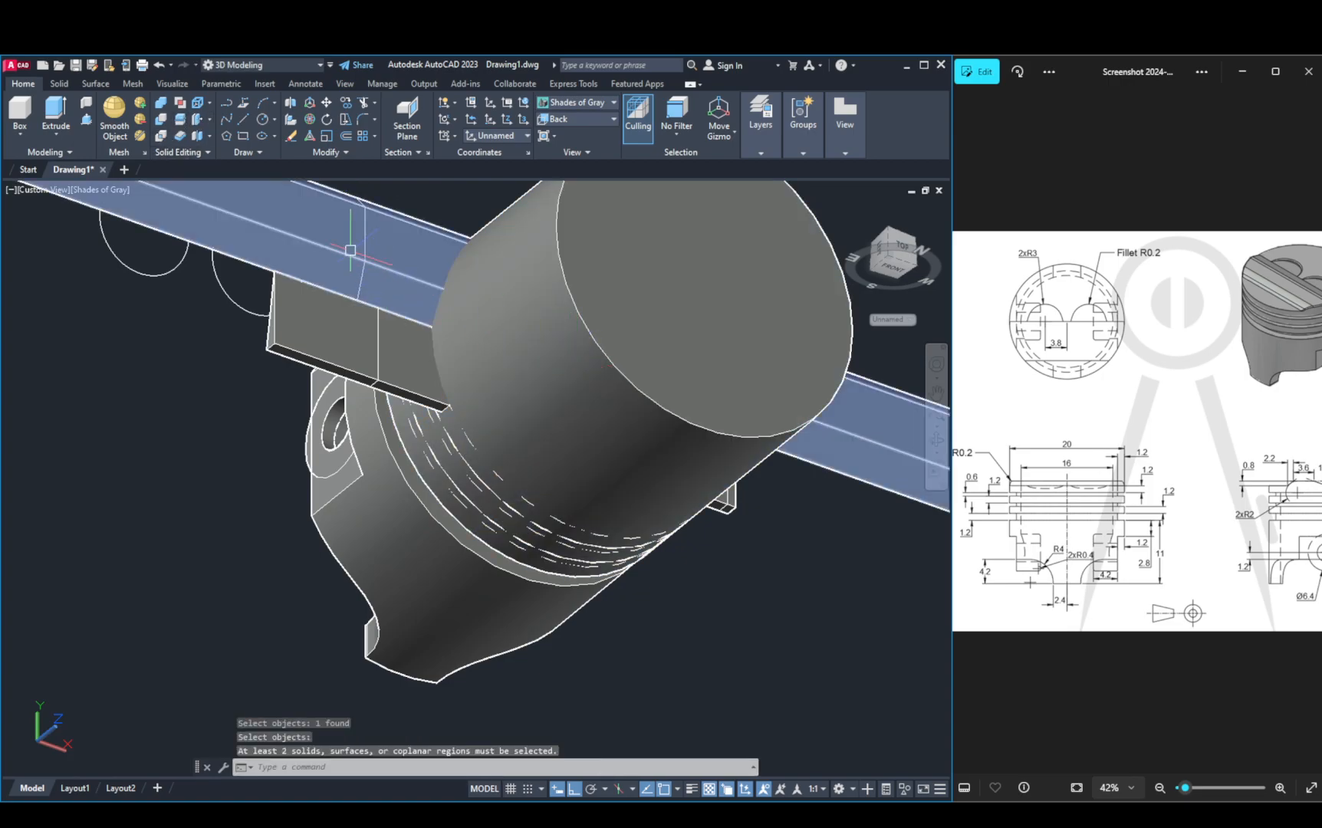
pyautogui.press('Return')
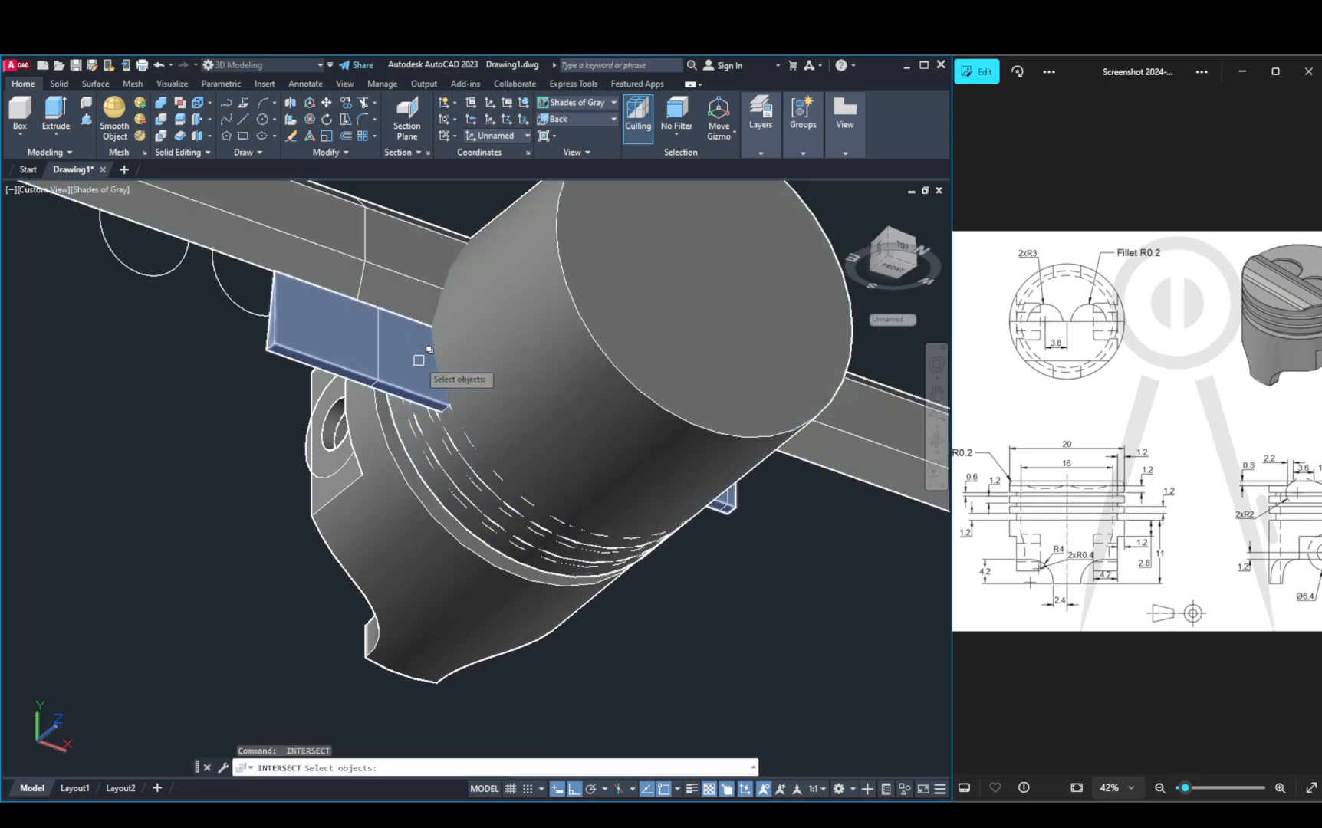
pyautogui.click(465, 360)
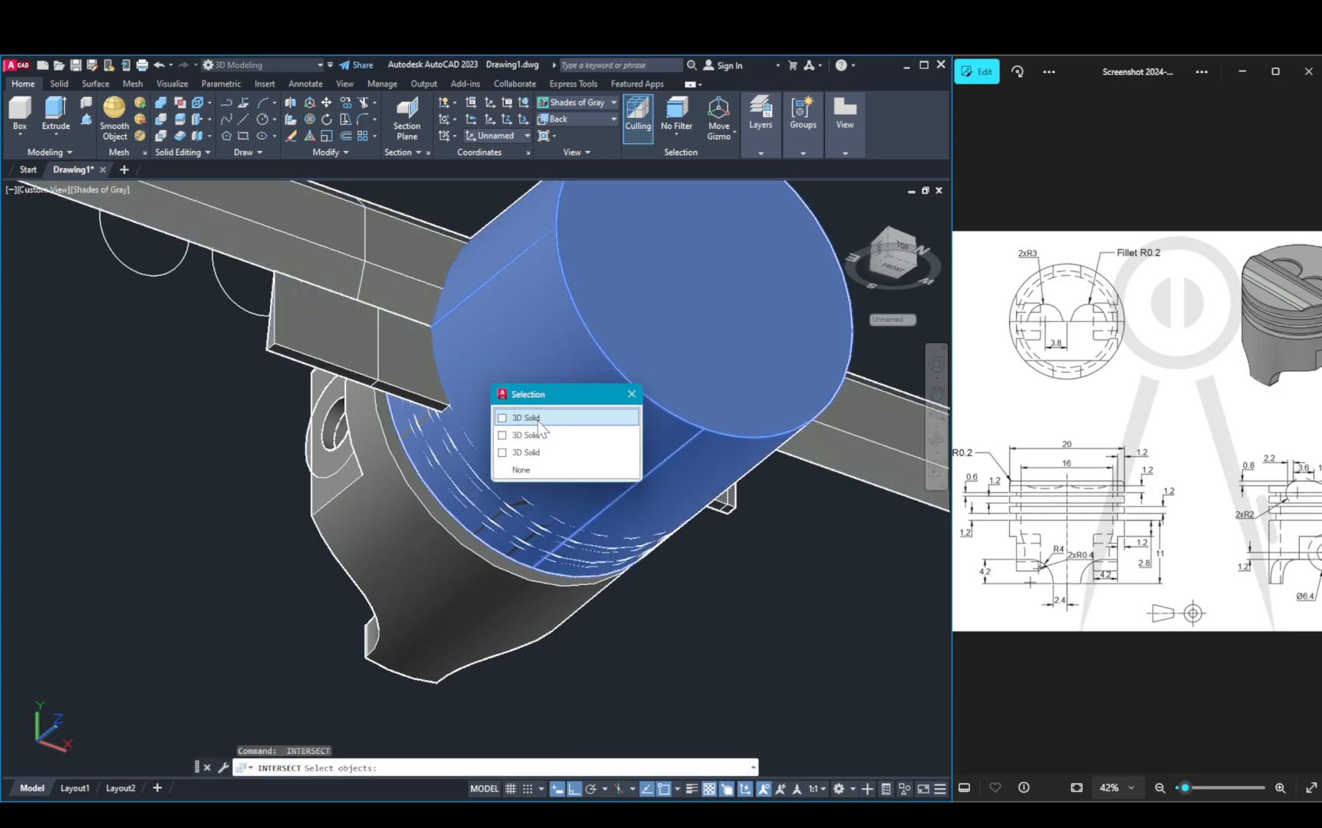
pyautogui.press('Escape')
# Step: Intersect the diameter 20 cylinder with the notched block to trim the block to the piston's round outline
pyautogui.click(176, 143)
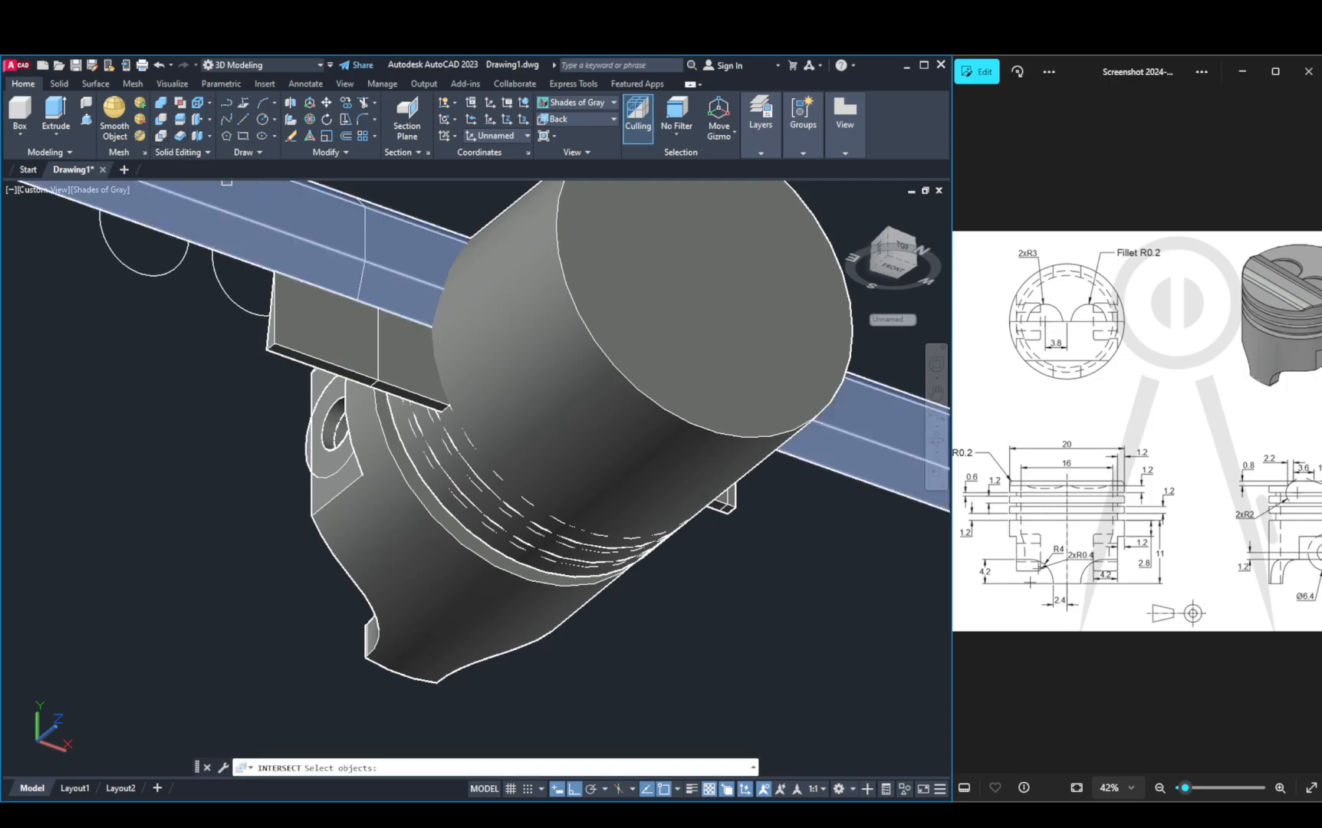
pyautogui.click(569, 378)
pyautogui.click(403, 368)
pyautogui.click(438, 436)
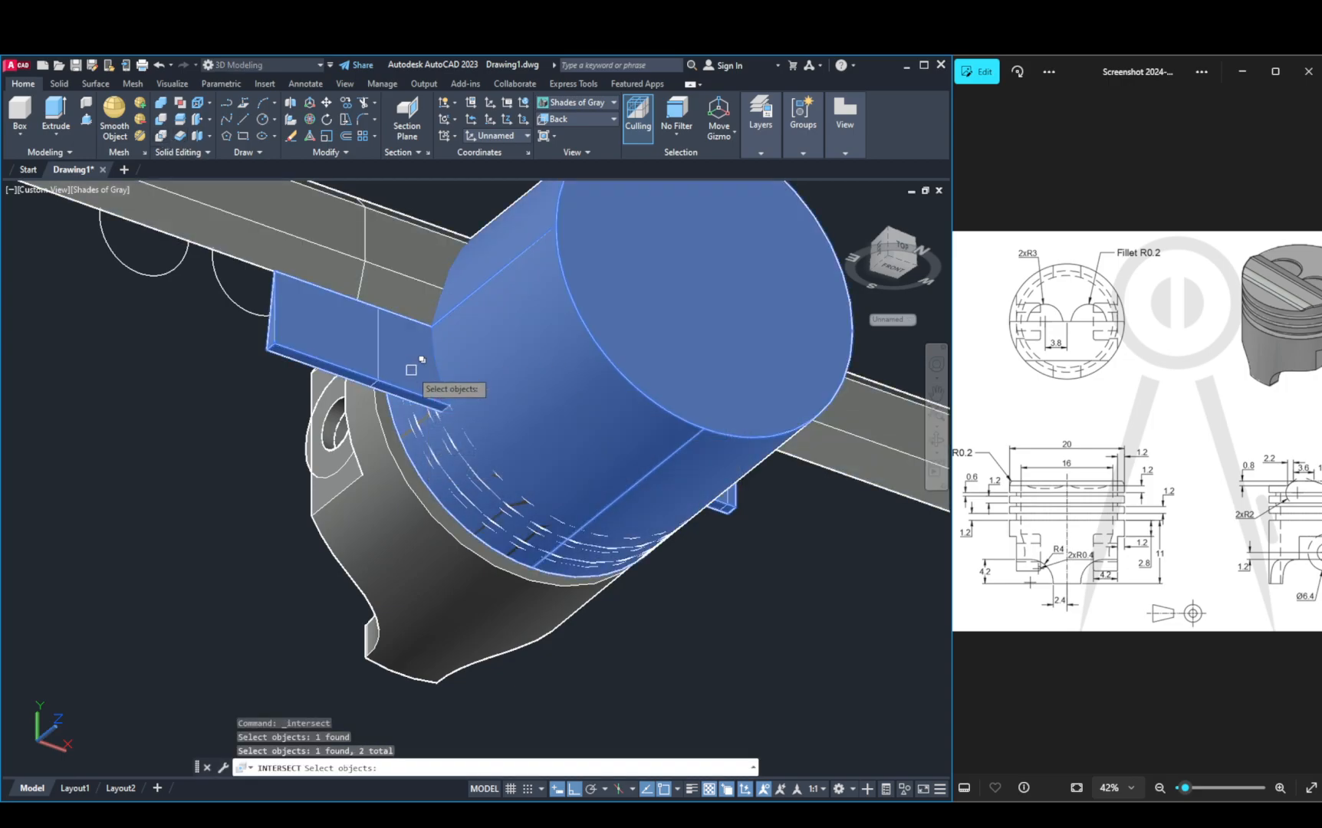
pyautogui.press('Return')
pyautogui.moveTo(497, 384); pyautogui.dragTo(380, 231, button='middle')
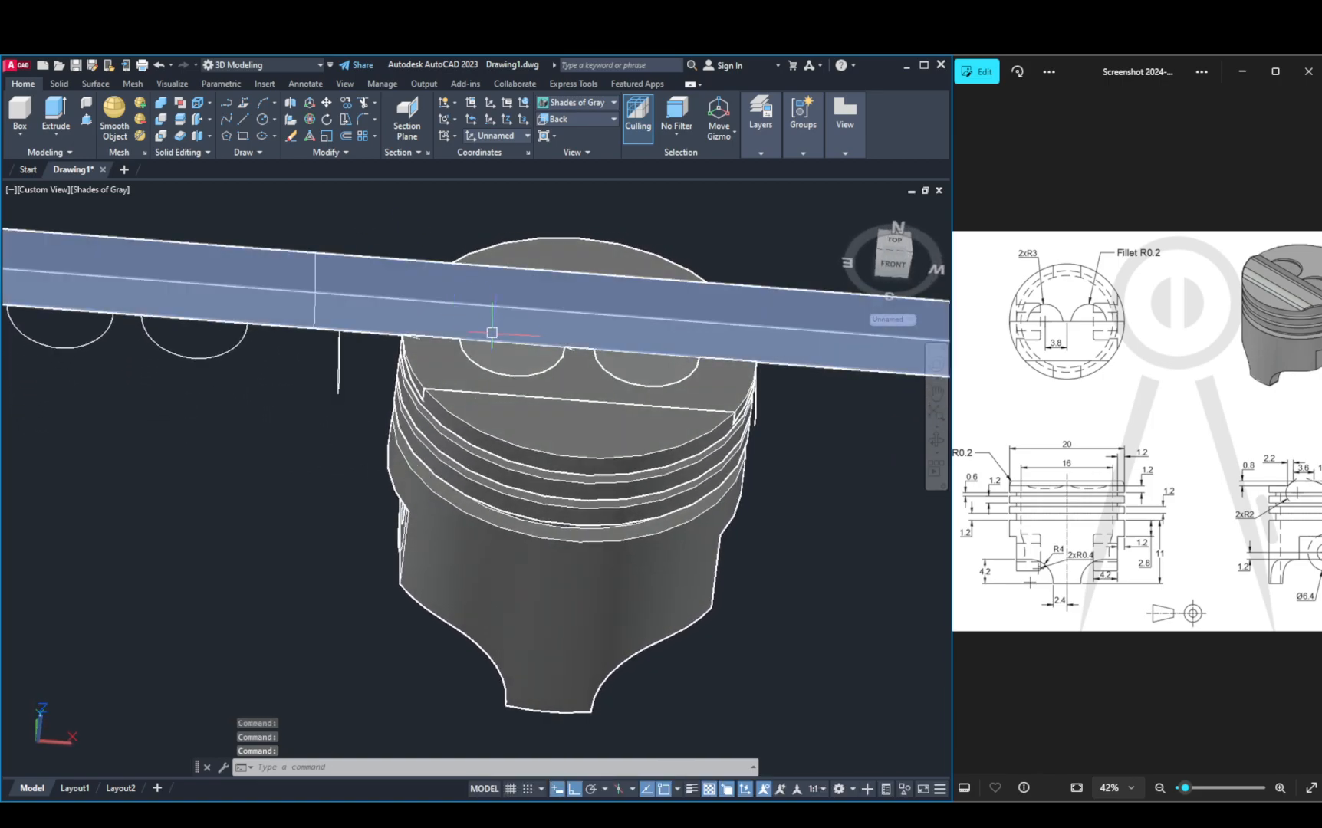
pyautogui.scroll(2, 509, 345)
pyautogui.keyDown('shift'); pyautogui.moveTo(509, 344); pyautogui.dragTo(507, 419, button='middle'); pyautogui.keyUp('shift')
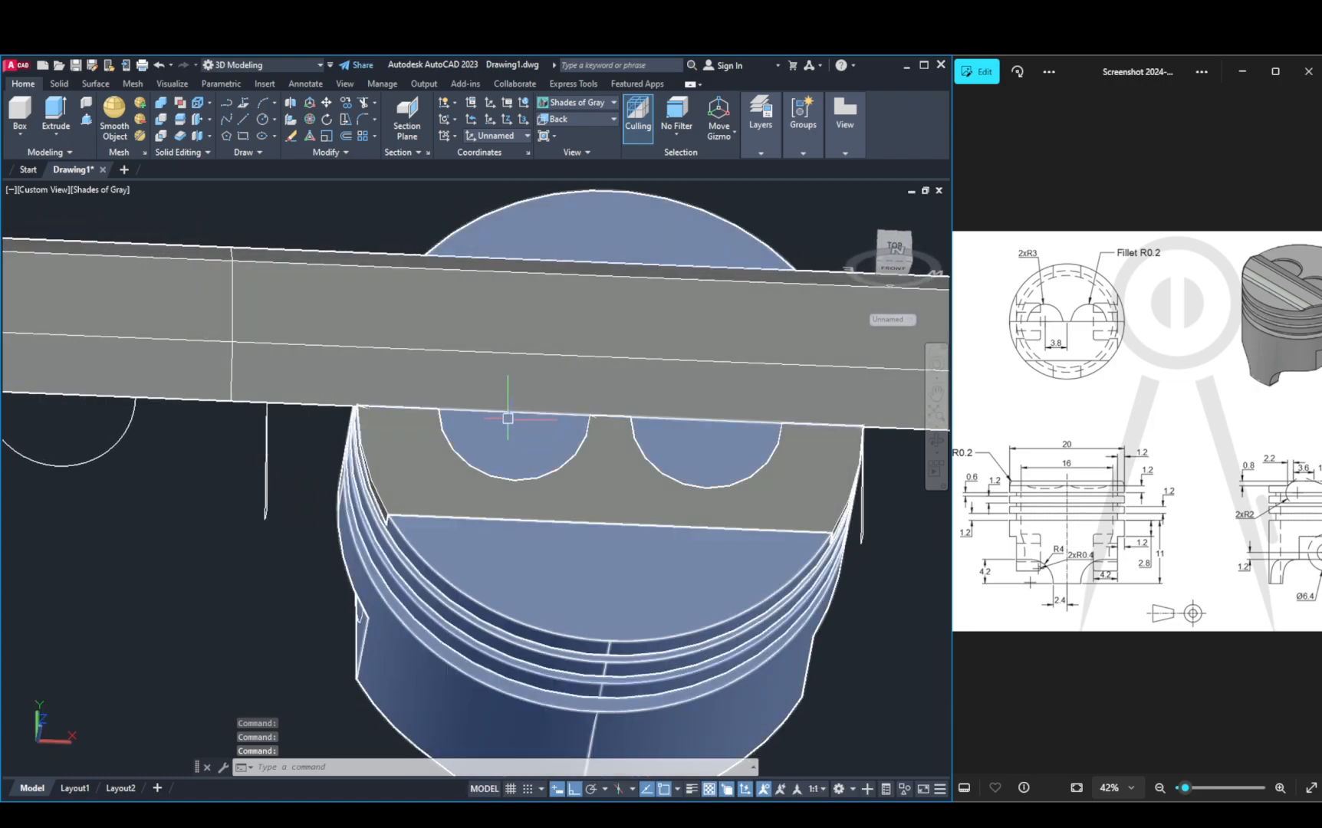
pyautogui.write('c')
pyautogui.press('Return')
pyautogui.scroll(-2, 613, 387)
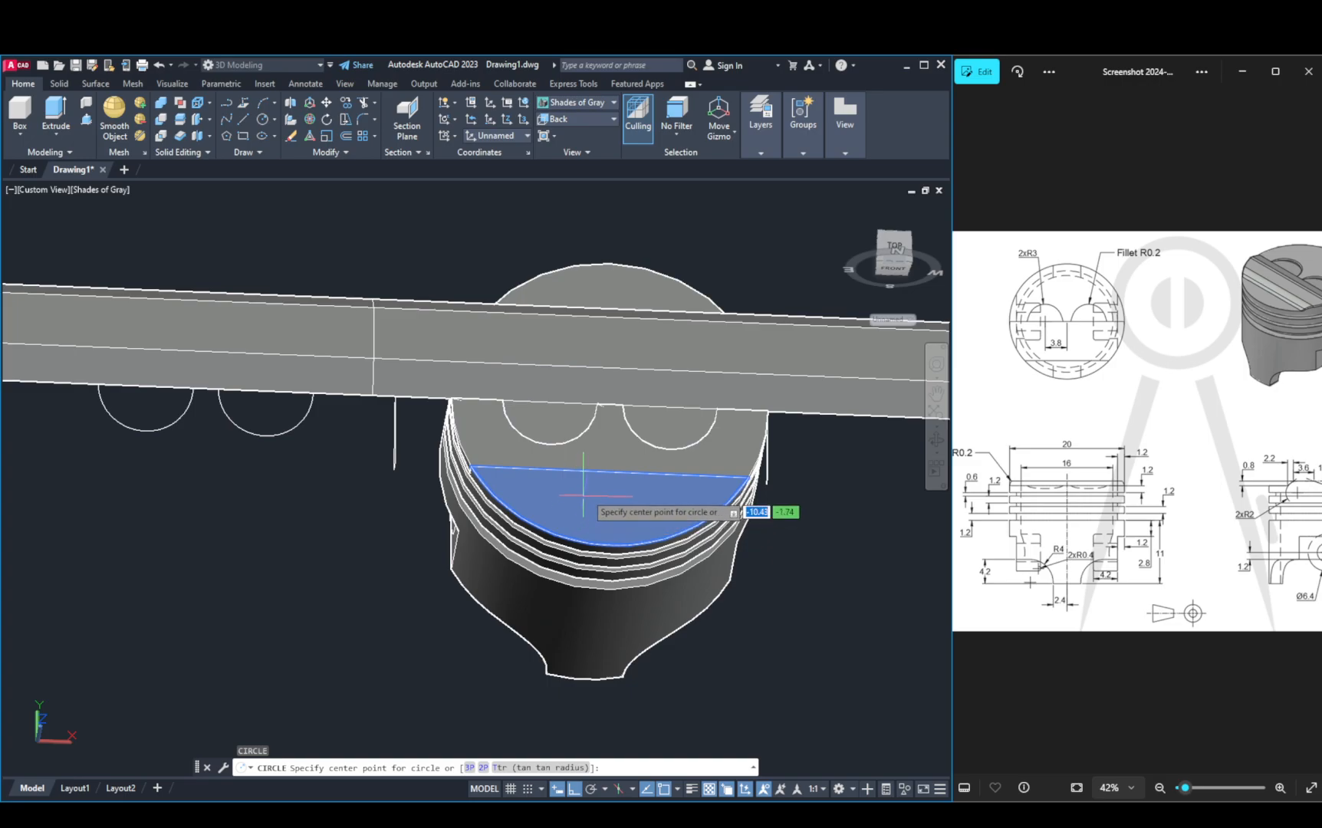
pyautogui.keyDown('shift'); pyautogui.moveTo(594, 498); pyautogui.dragTo(606, 465, button='middle'); pyautogui.keyUp('shift')
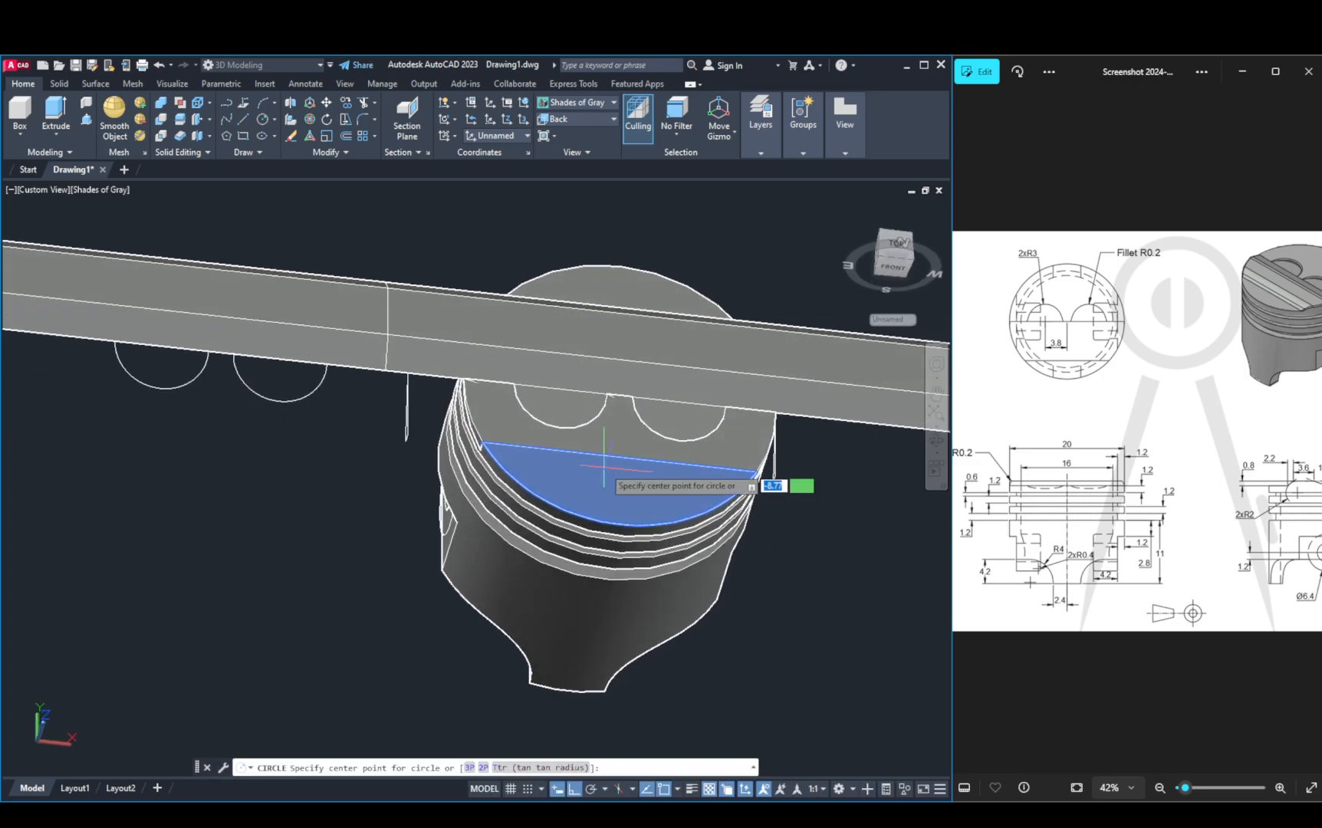
pyautogui.click(619, 395)
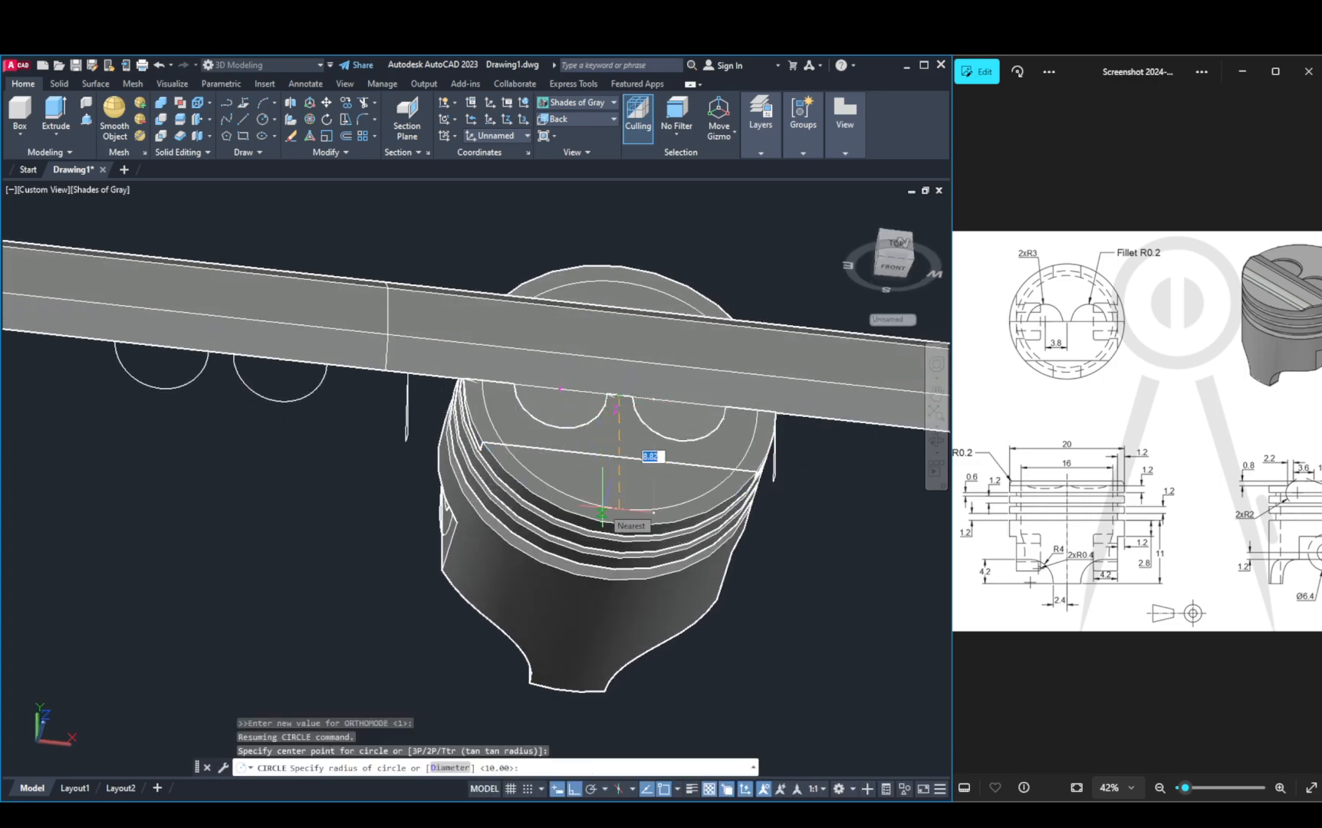
pyautogui.press('Escape')
# Step: Draw a diameter 20 circle centred on the inner face of the piston's crown, working from the underside
pyautogui.keyDown('shift'); pyautogui.moveTo(603, 512); pyautogui.dragTo(679, 478, button='middle'); pyautogui.keyUp('shift')
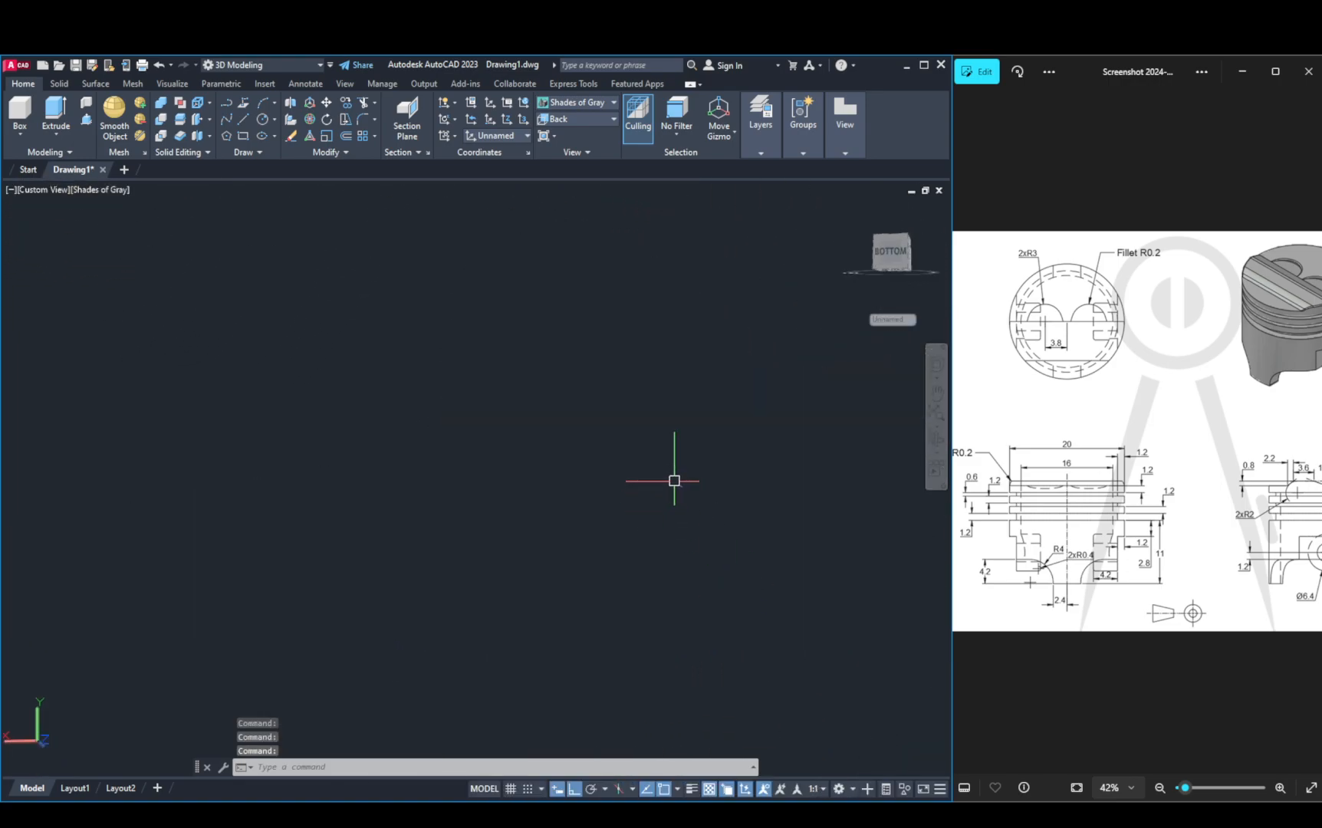
pyautogui.scroll(8, 676, 467)
pyautogui.write('c')
pyautogui.press('Return')
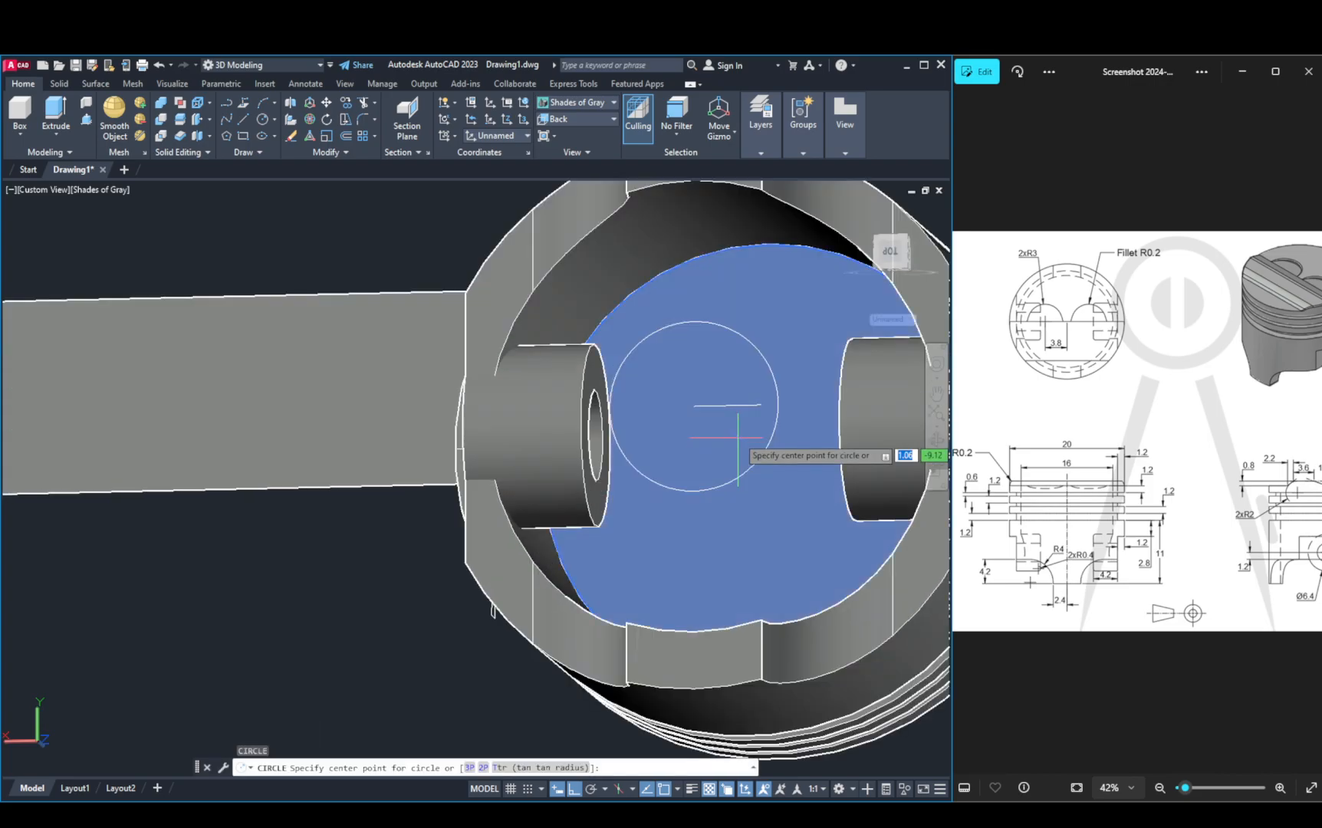
pyautogui.click(768, 469)
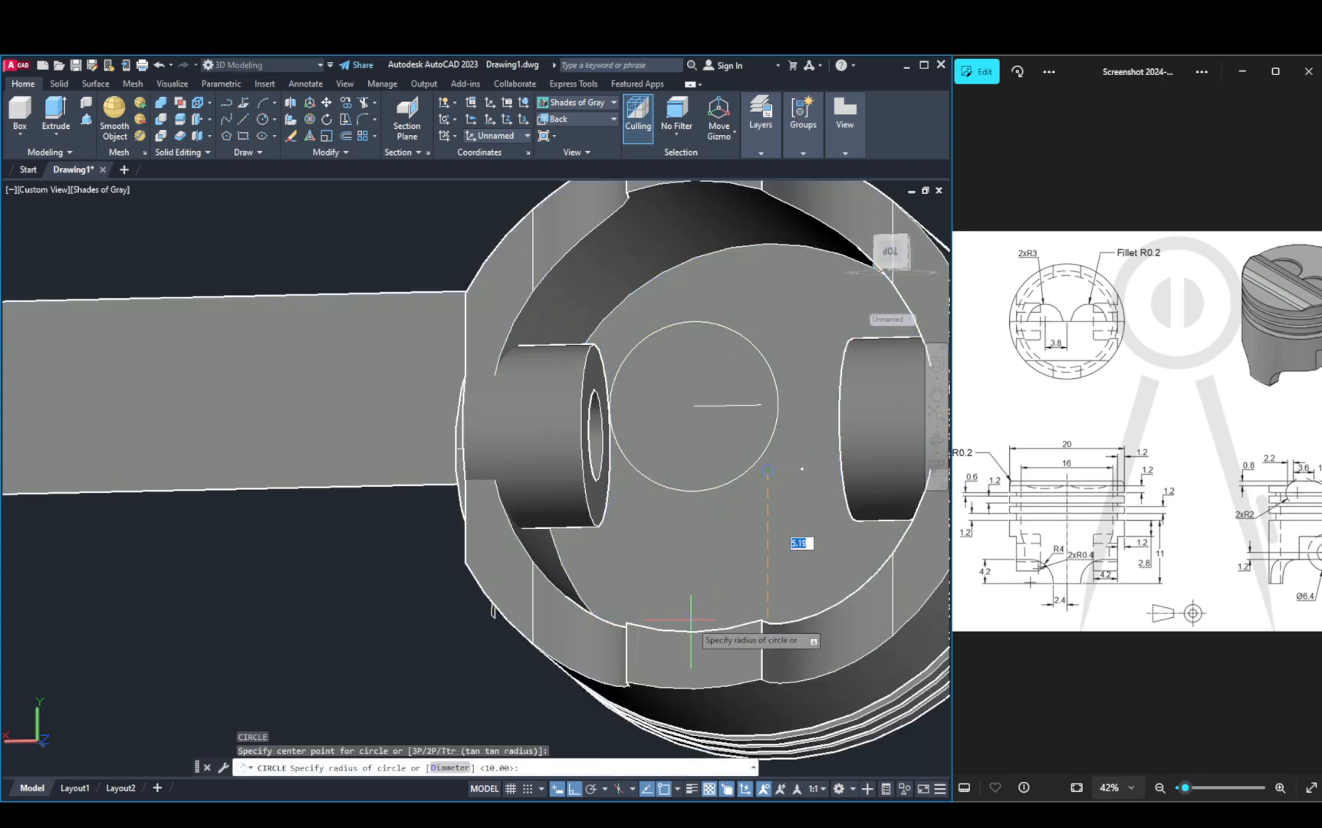
pyautogui.write('d')
pyautogui.press('Return')
pyautogui.write('20')
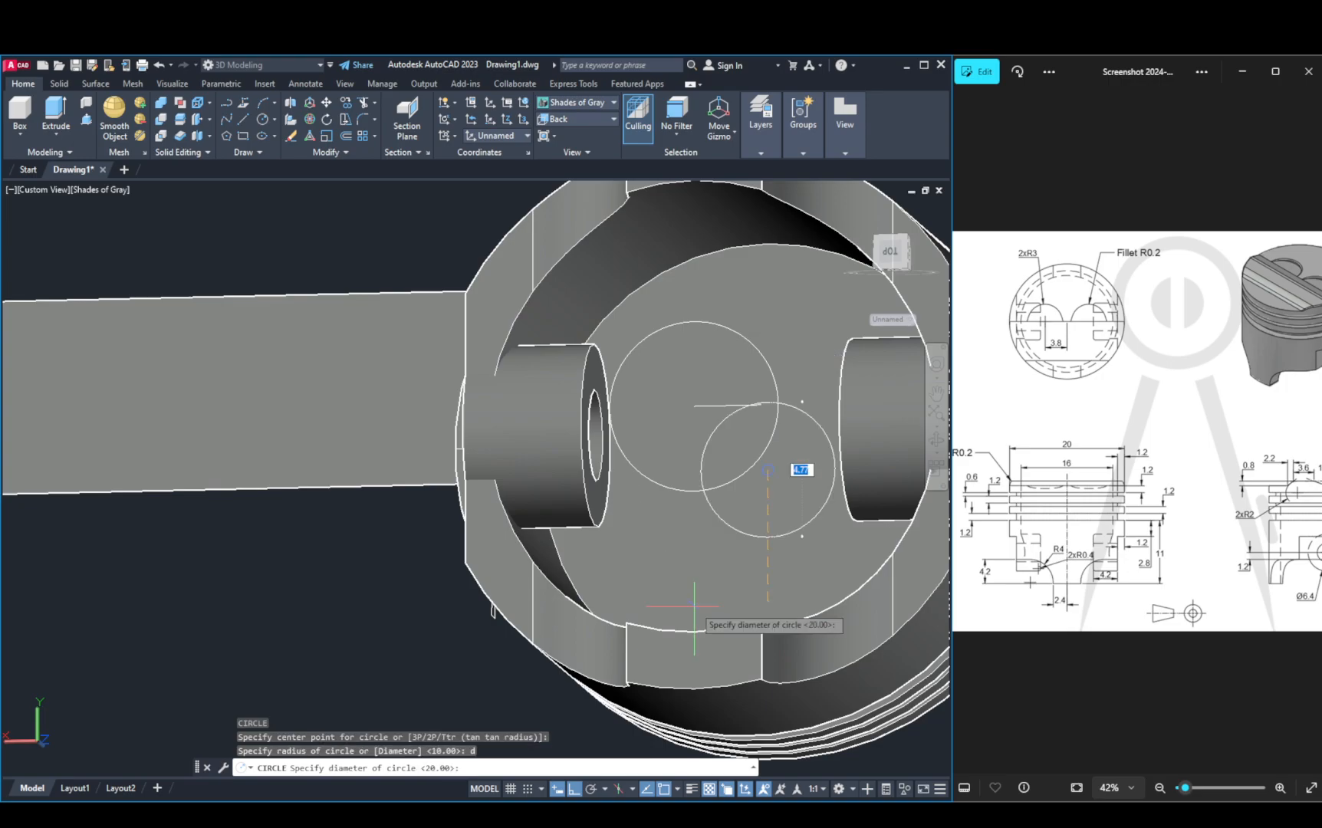
pyautogui.press('Return')
pyautogui.moveTo(797, 493)
pyautogui.keyDown('shift'); pyautogui.mouseDown(button='middle')
pyautogui.moveTo(699, 508)
pyautogui.moveTo(590, 463)
pyautogui.moveTo(613, 475)
pyautogui.moveTo(654, 646)
pyautogui.mouseUp(button='middle'); pyautogui.keyUp('shift')
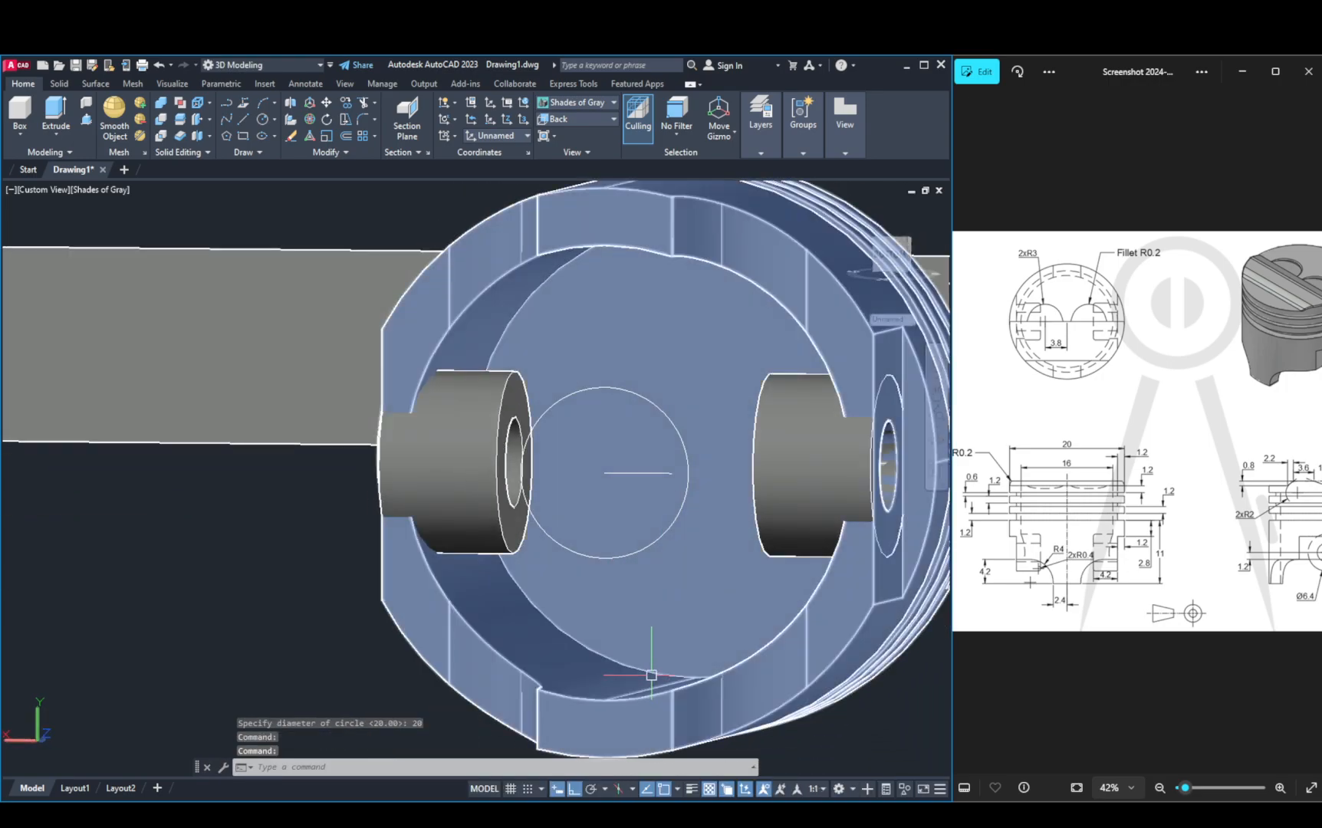
# Step: Try to select the new diameter 20 circle hidden in the piston wall near the ring grooves
pyautogui.click(656, 675)
pyautogui.press('Escape')
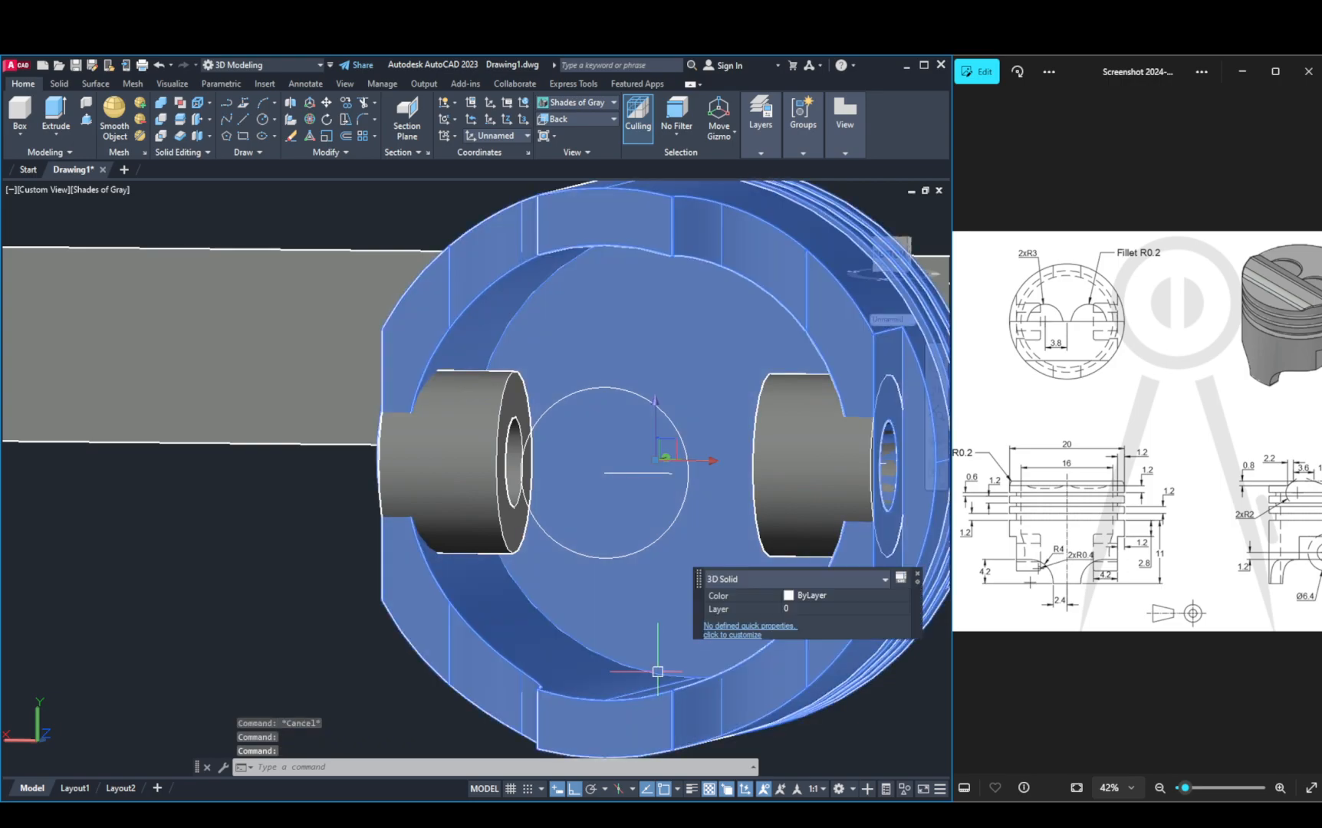
pyautogui.press('Escape')
pyautogui.click(650, 668)
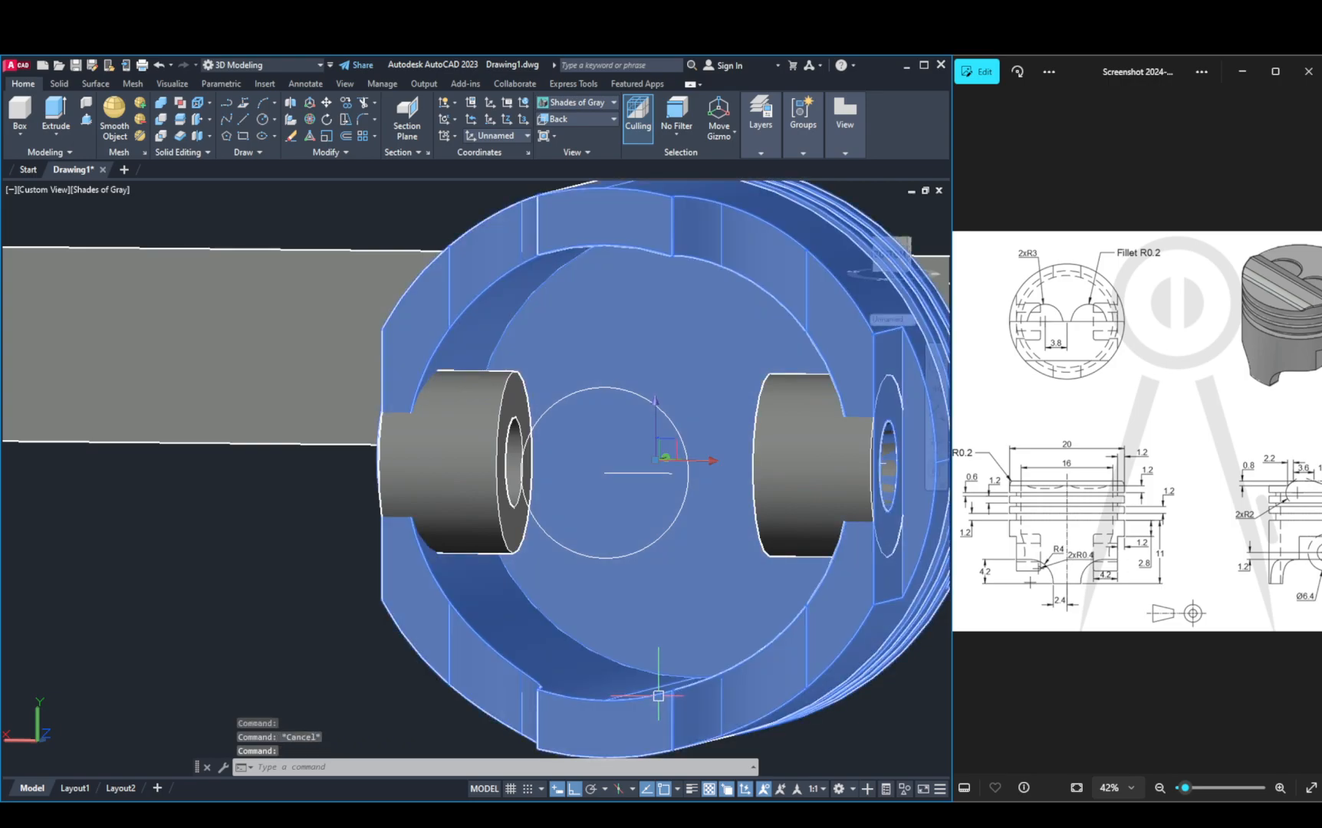
pyautogui.keyDown('shift'); pyautogui.moveTo(672, 659); pyautogui.dragTo(619, 543, button='middle'); pyautogui.keyUp('shift')
pyautogui.click(817, 643)
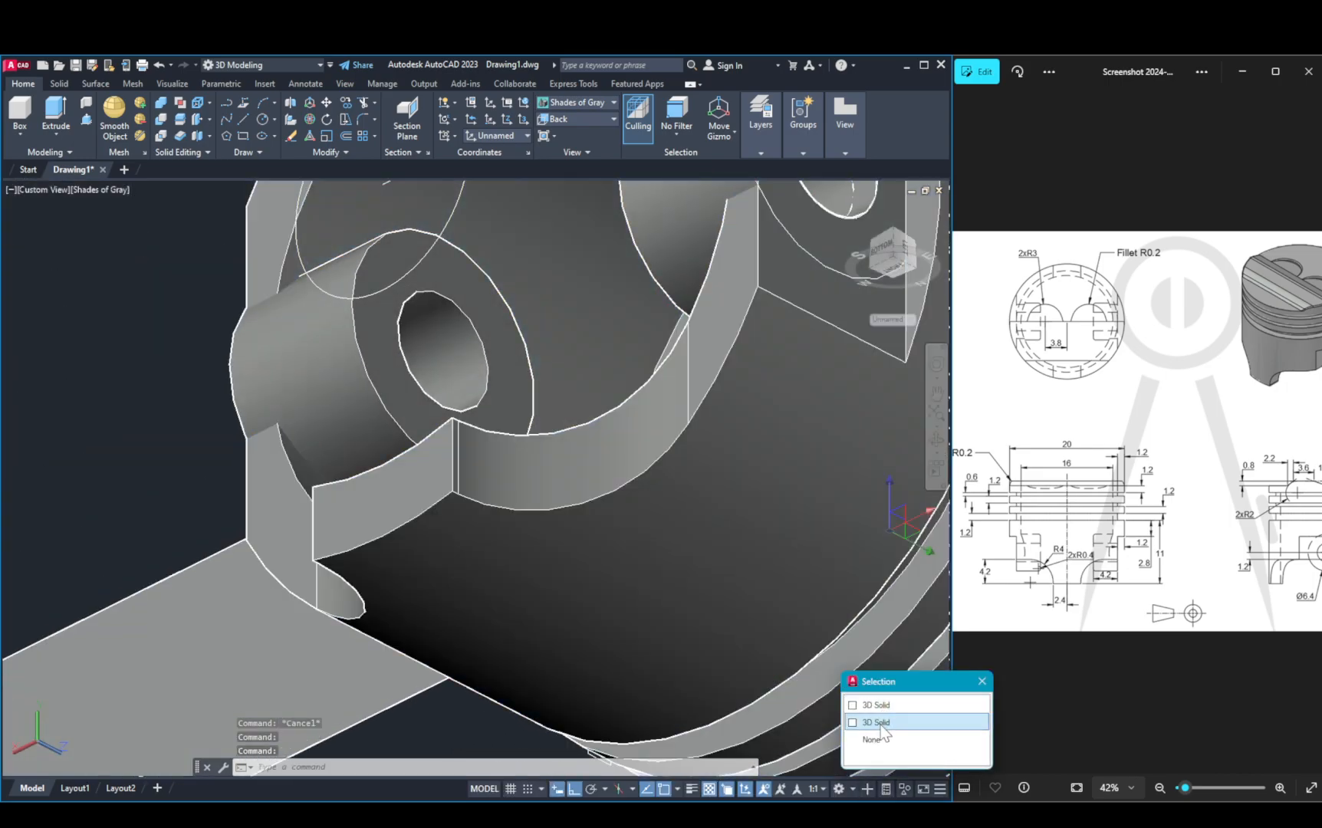
pyautogui.press('Escape')
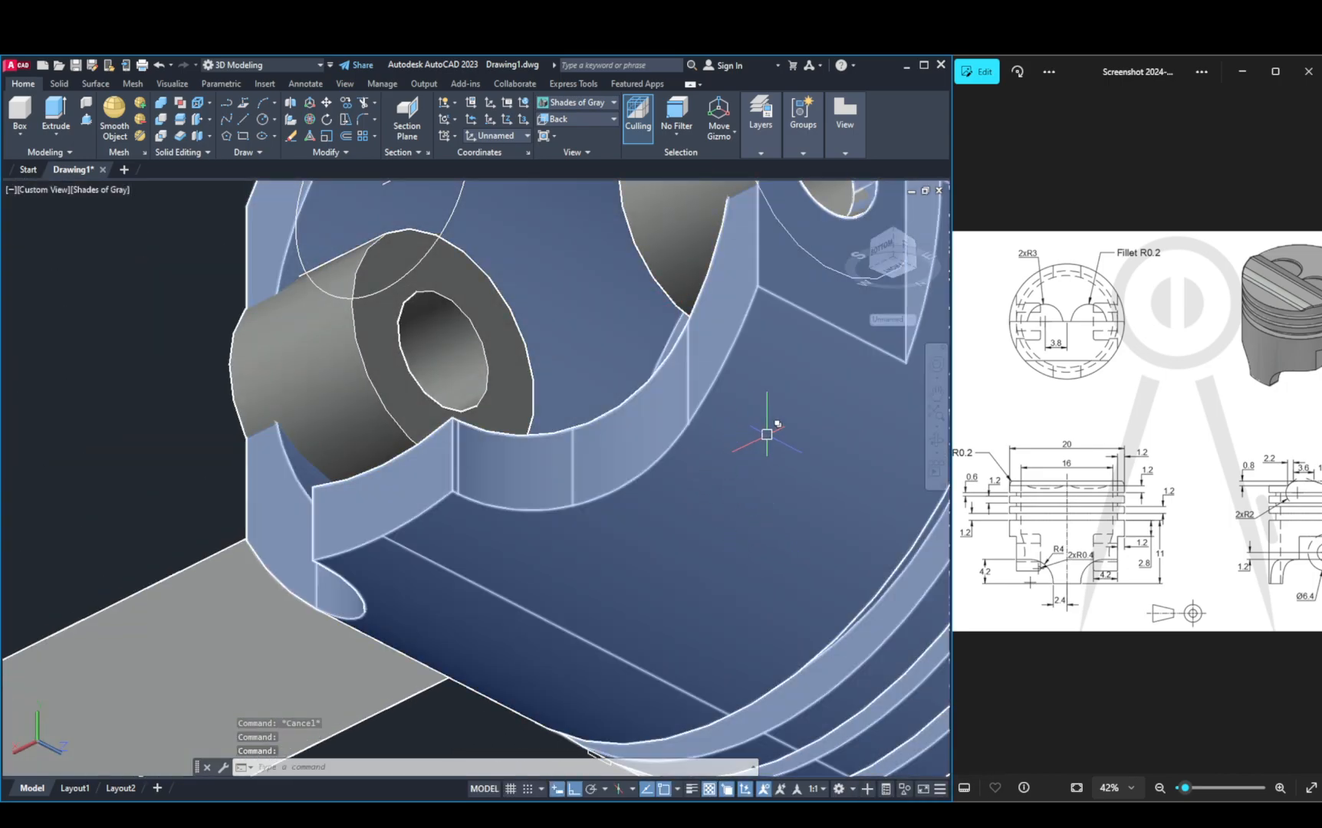
pyautogui.scroll(-3, 774, 452)
pyautogui.scroll(2, 645, 470)
pyautogui.click(735, 493)
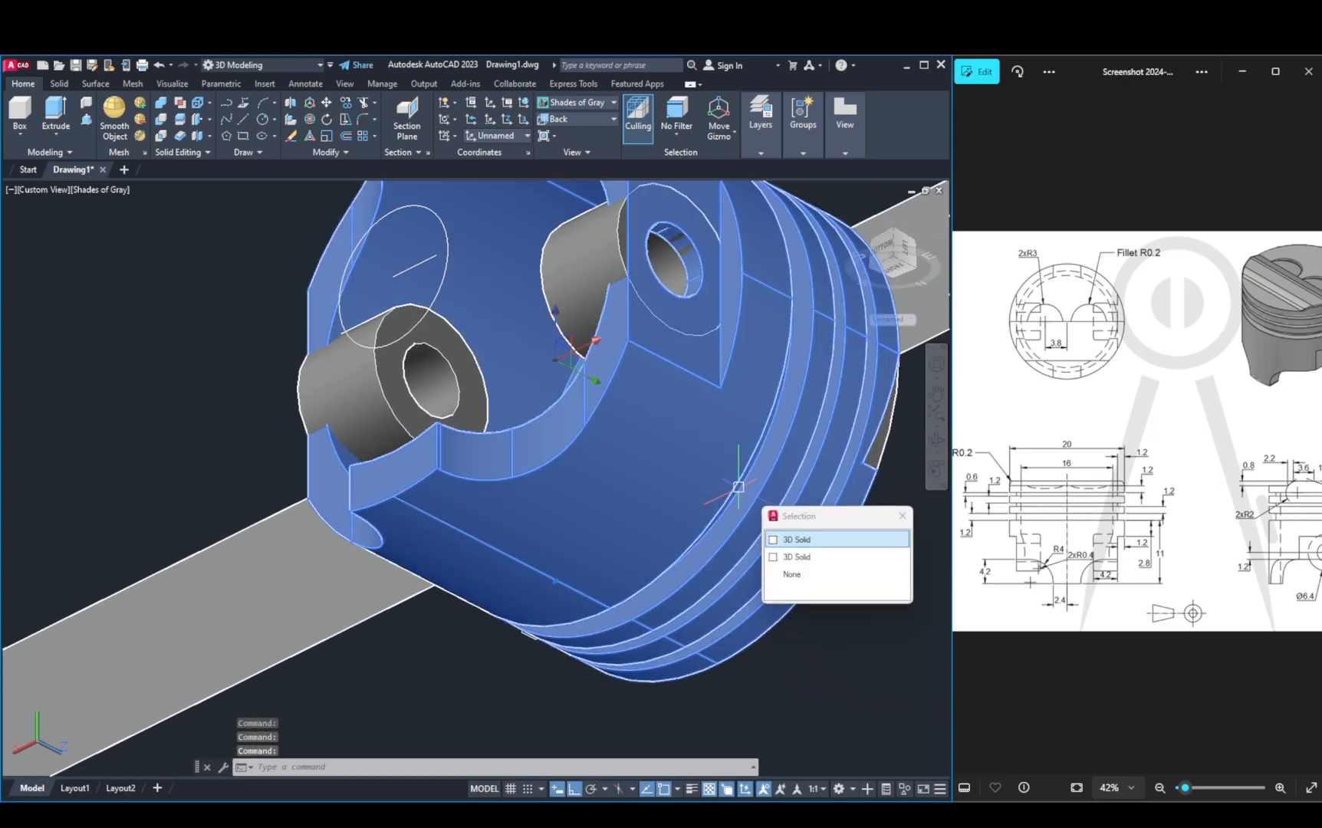
pyautogui.press('Escape')
pyautogui.click(733, 499)
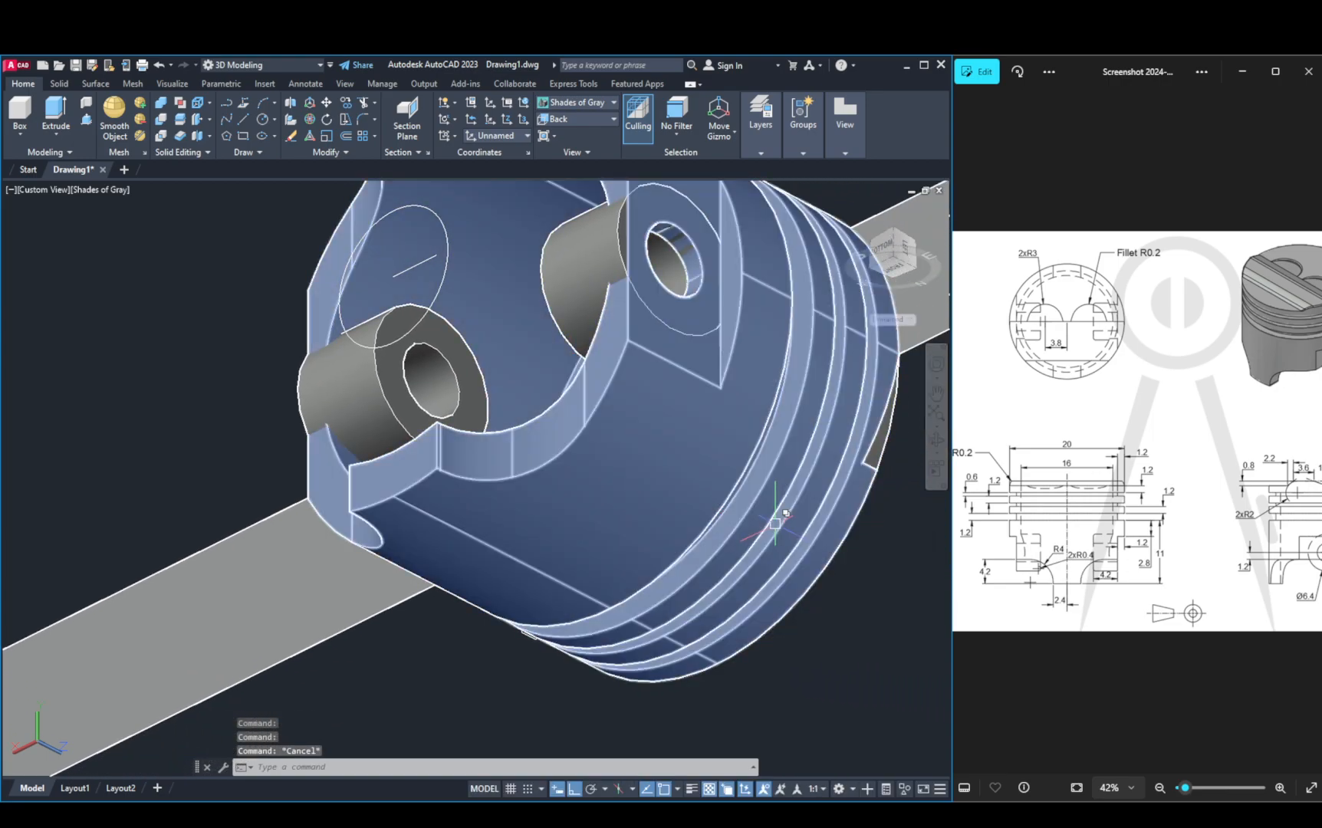
pyautogui.press('Escape')
pyautogui.moveTo(635, 445); pyautogui.dragTo(713, 495, button='middle')
pyautogui.click(852, 571)
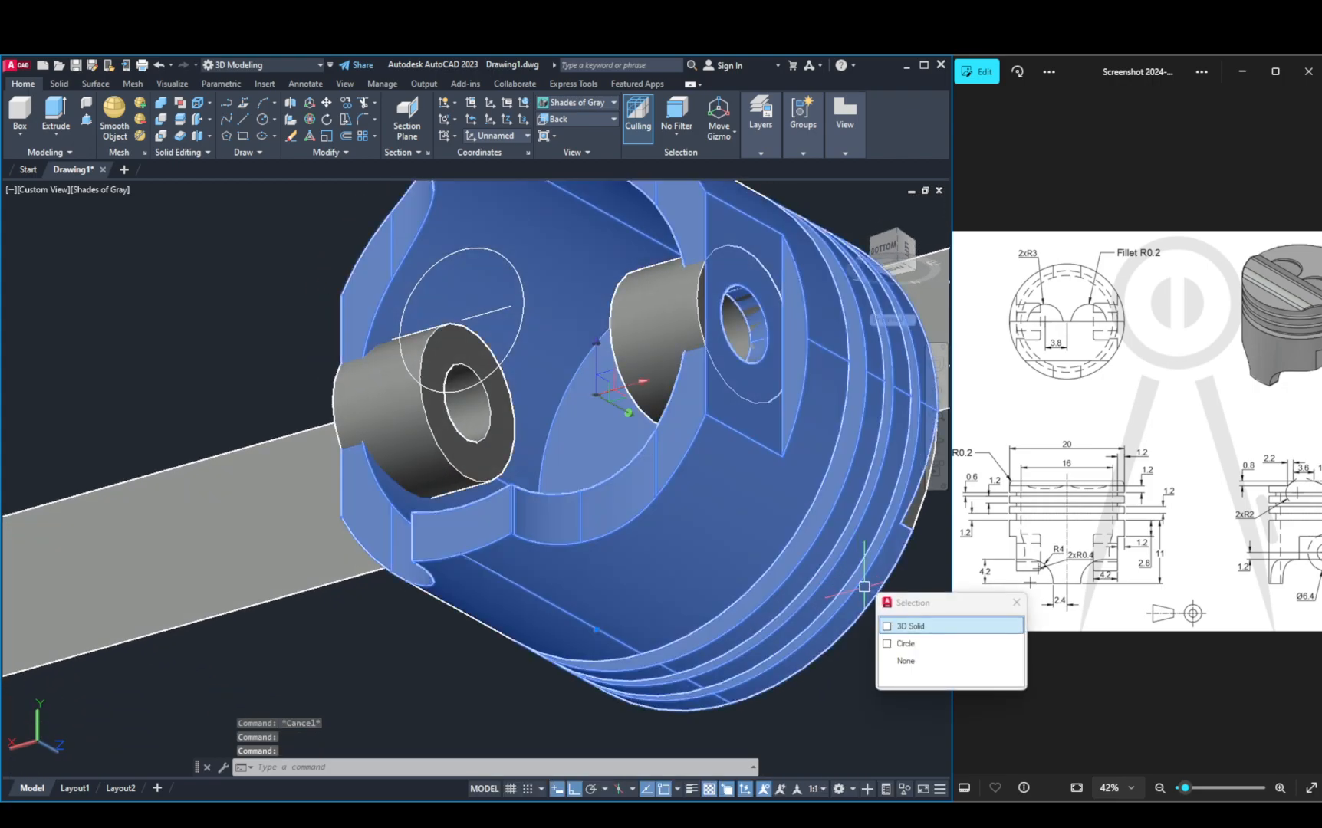
pyautogui.press('Escape')
pyautogui.click(862, 585)
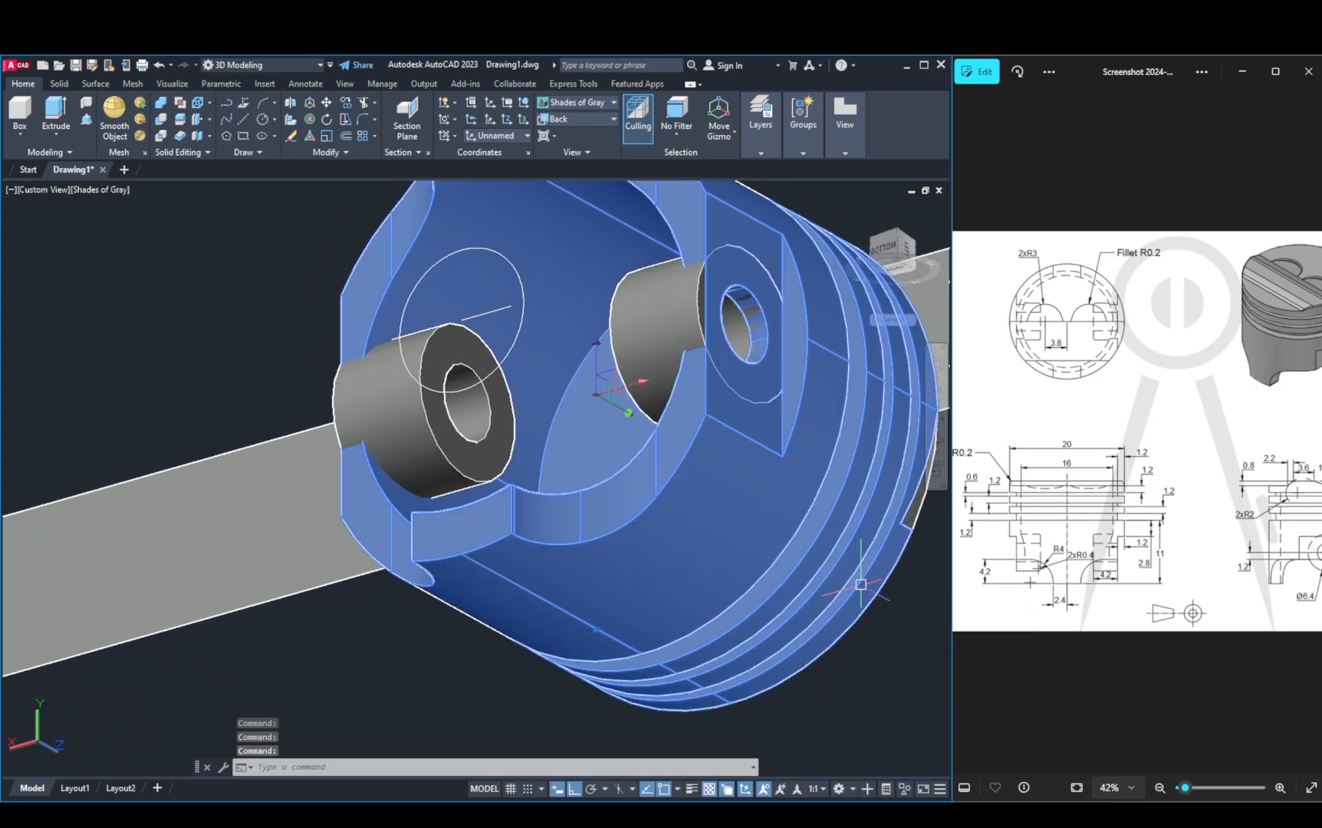
pyautogui.press('Escape')
pyautogui.click(871, 601)
pyautogui.press('Escape')
pyautogui.keyDown('shift'); pyautogui.moveTo(740, 525); pyautogui.dragTo(774, 552, button='middle'); pyautogui.keyUp('shift')
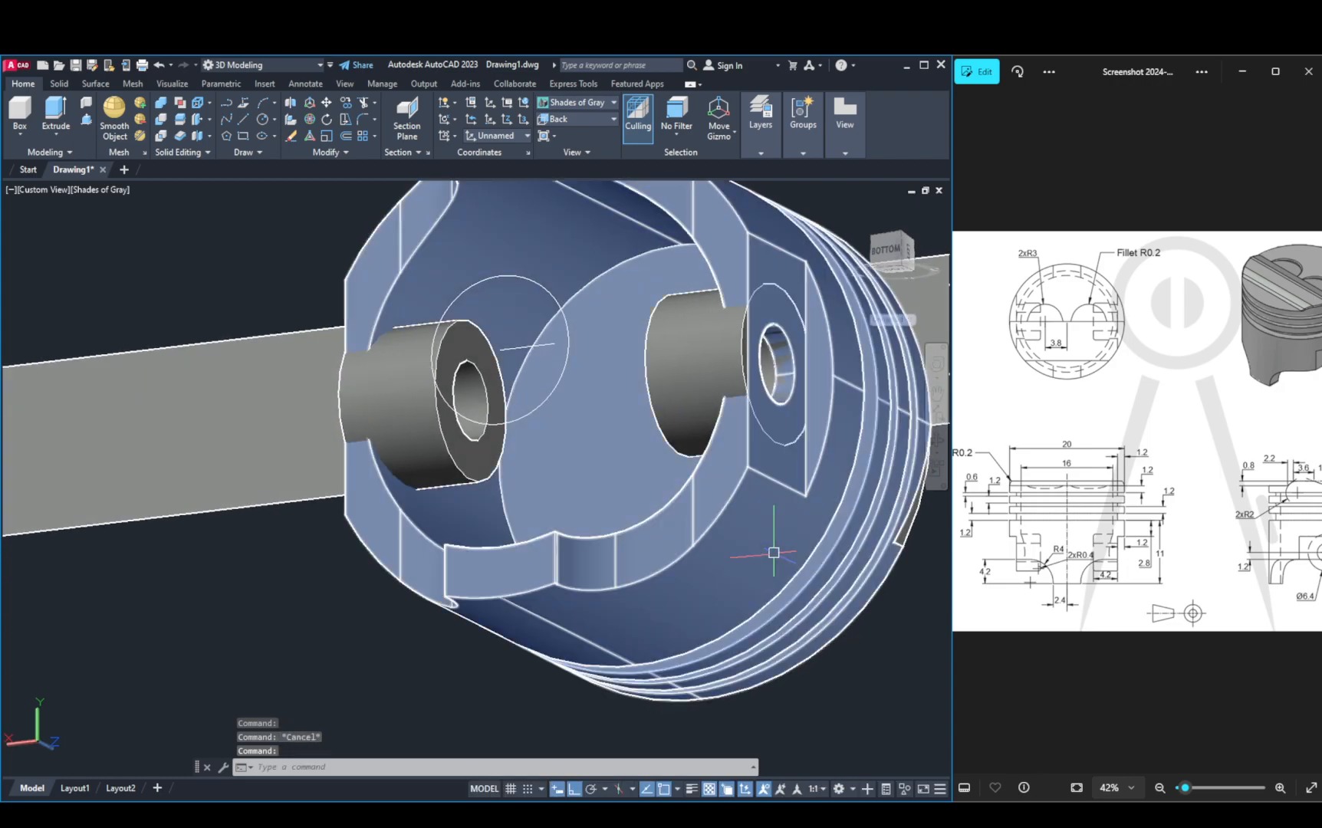
pyautogui.click(501, 491)
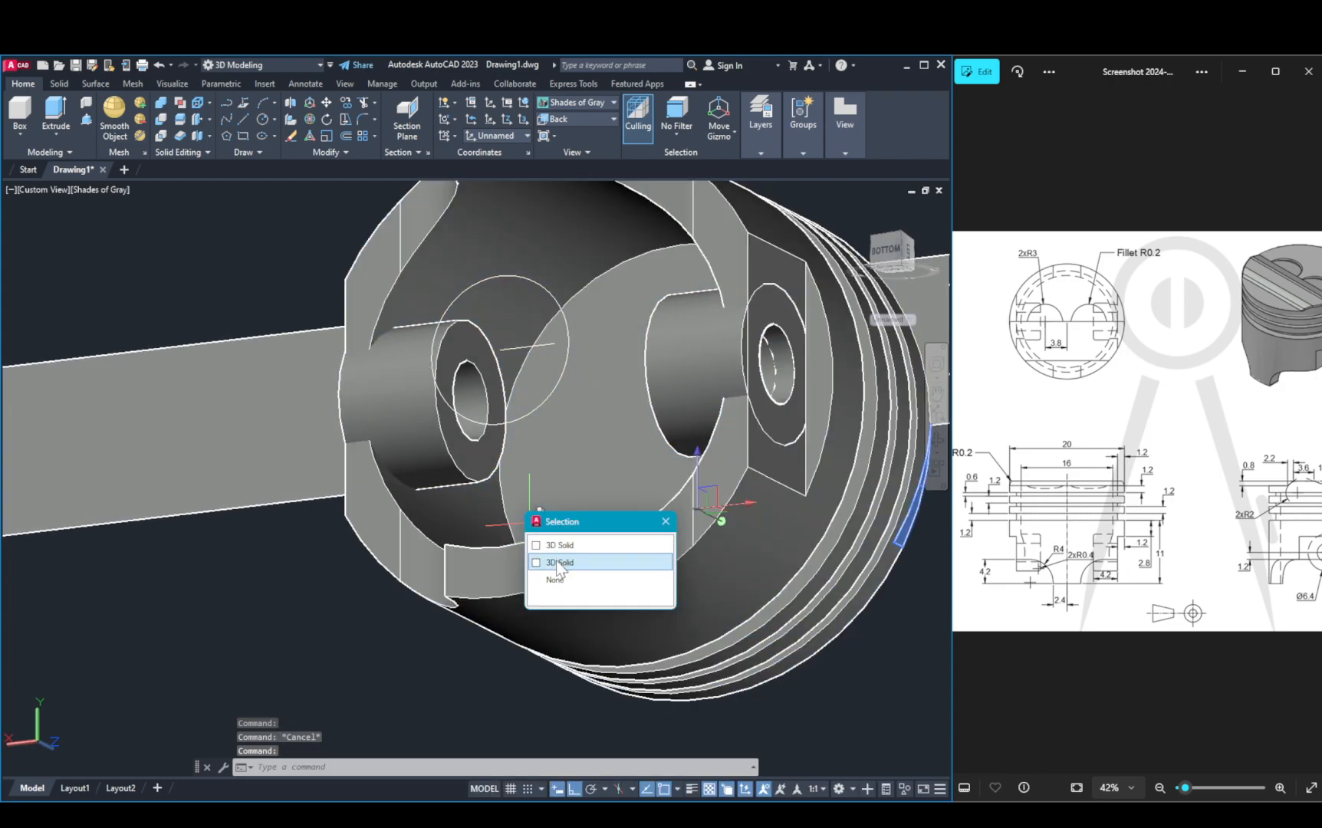
pyautogui.press('Escape')
# Step: Draw a radius 10 circle centred on the inner face of the piston's crown, viewed from the underside
pyautogui.press('Return')
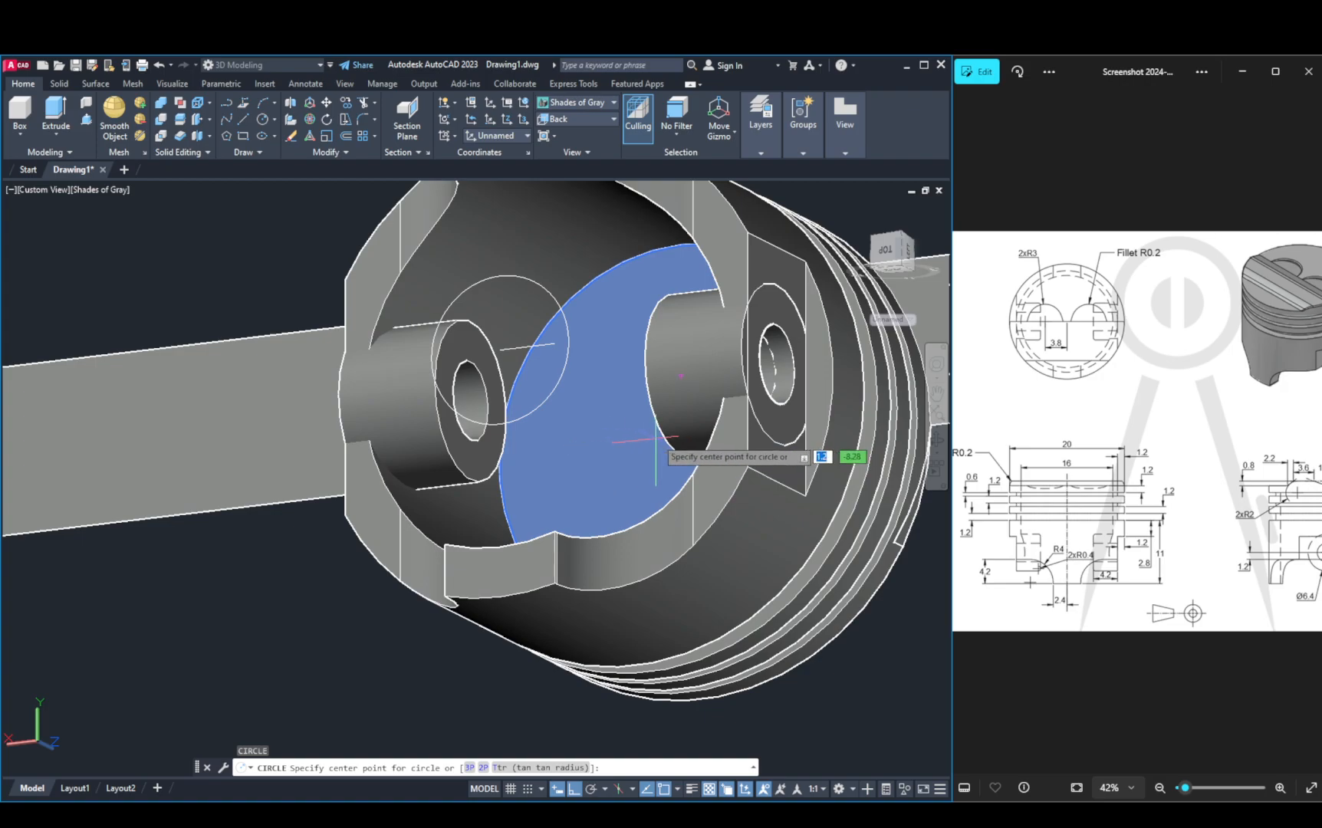
pyautogui.keyDown('shift'); pyautogui.moveTo(668, 441); pyautogui.dragTo(653, 454, button='middle'); pyautogui.keyUp('shift')
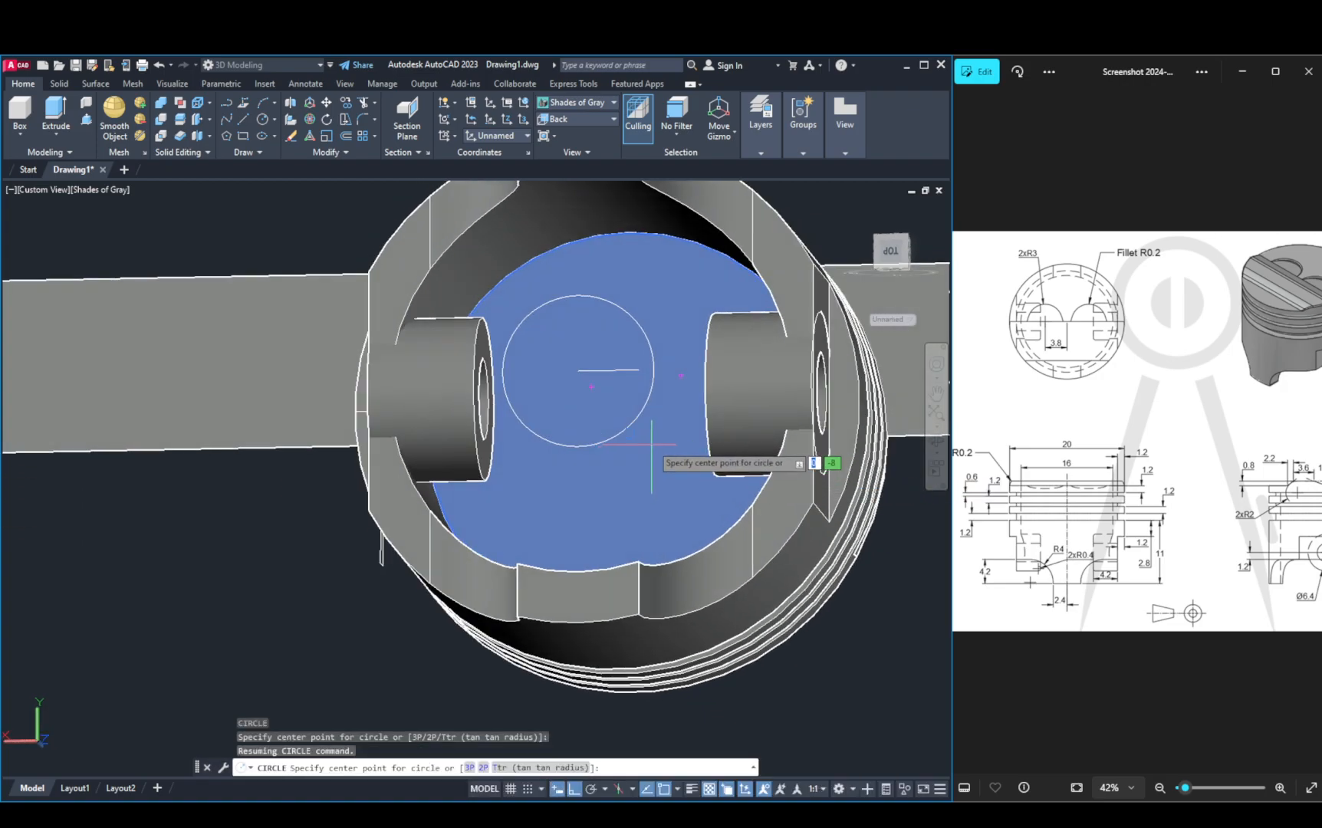
pyautogui.click(629, 433)
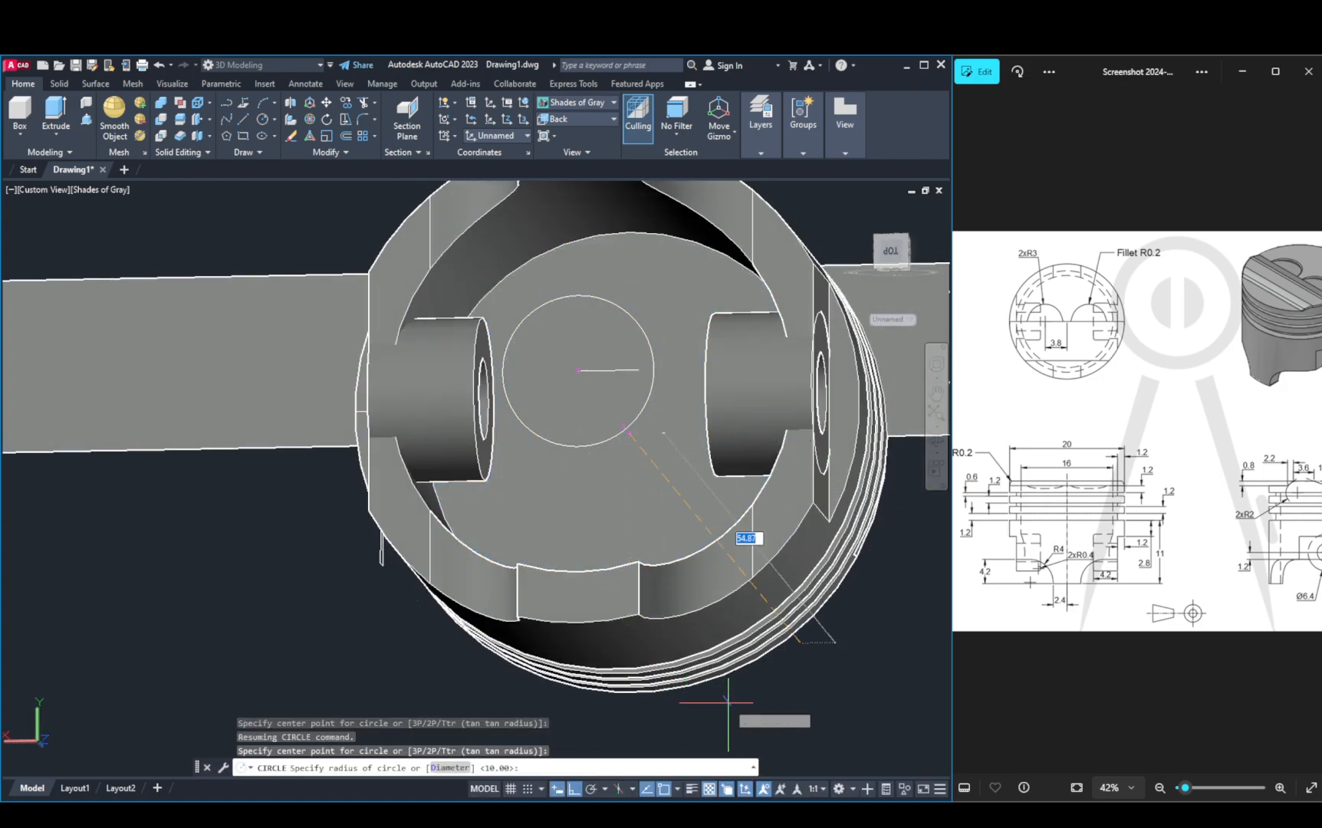
pyautogui.moveTo(818, 698); pyautogui.dragTo(746, 580, button='middle')
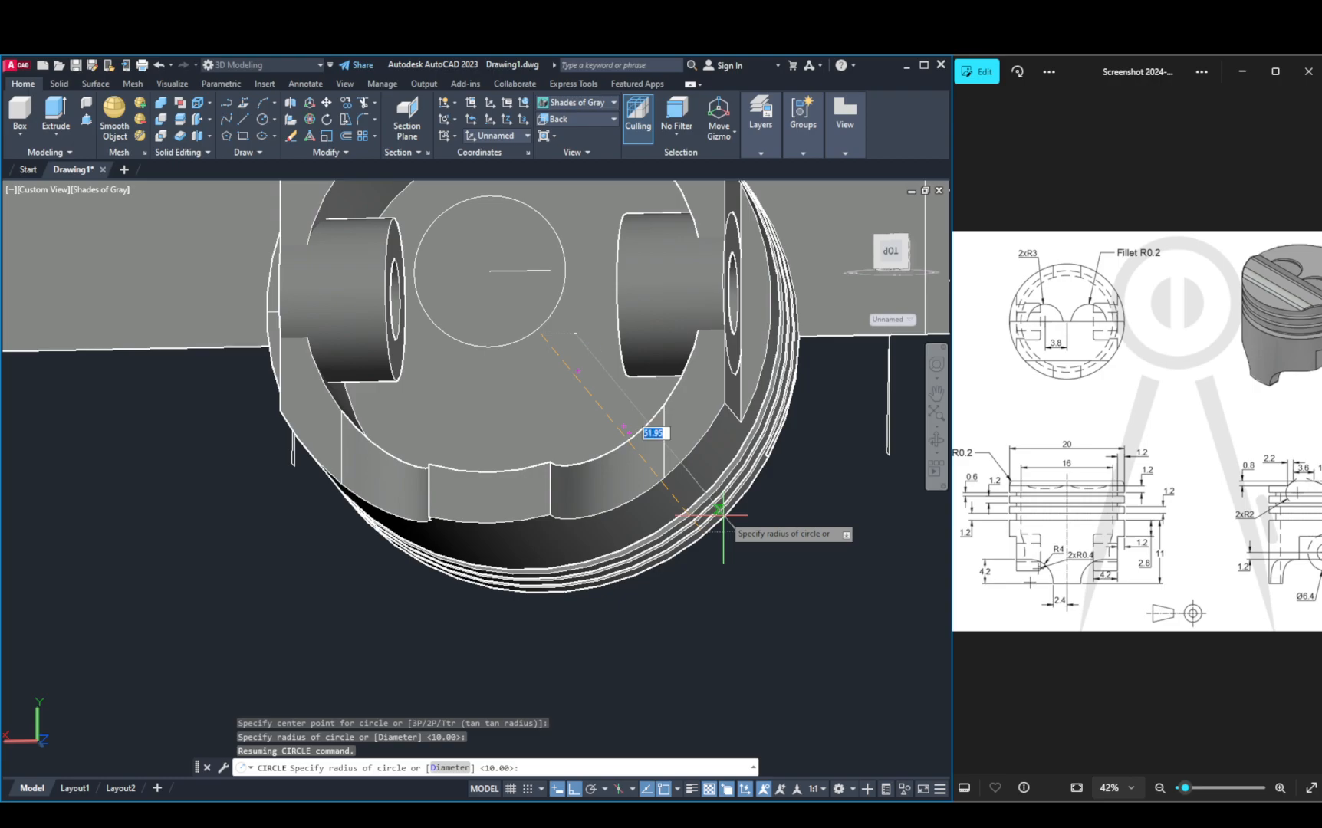
pyautogui.write('10')
pyautogui.press('Return')
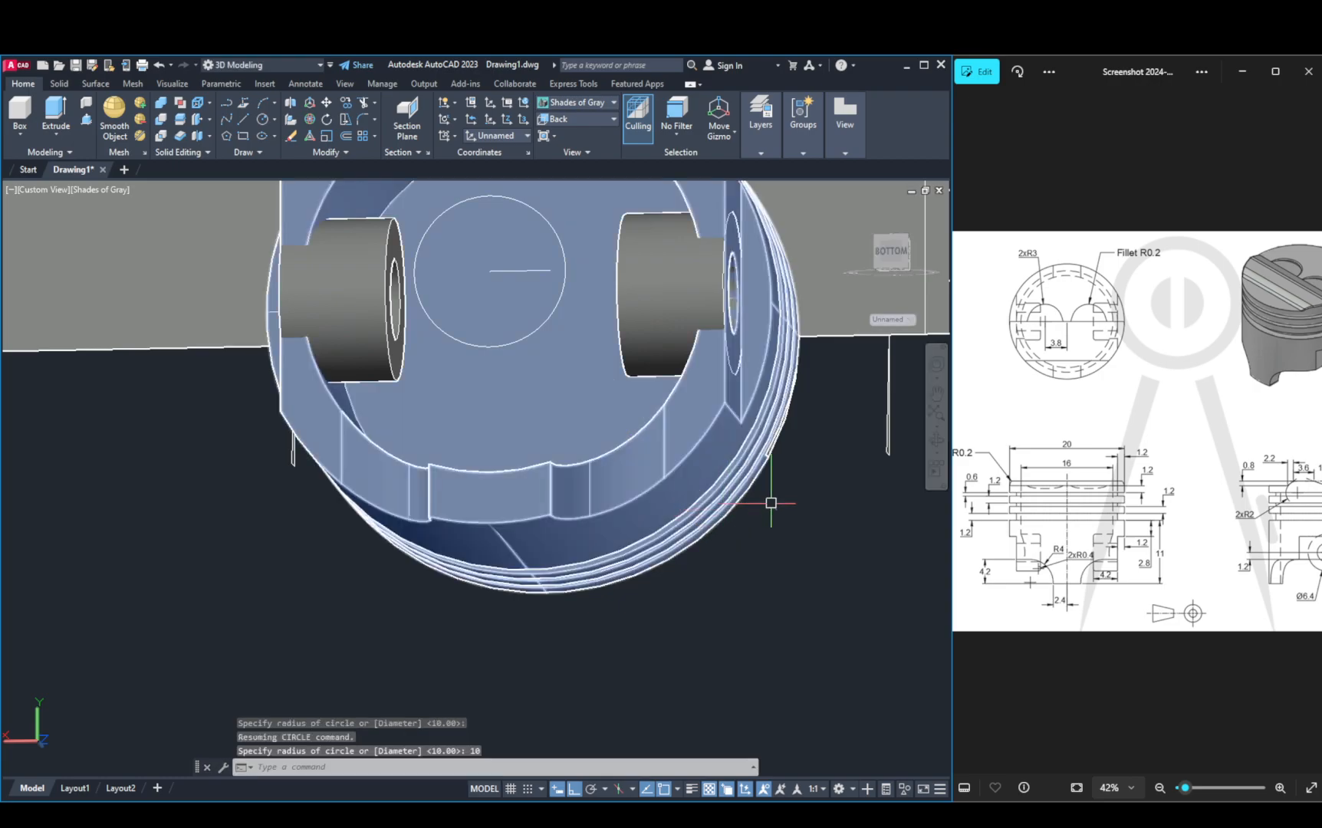
# Step: Switch the display to 2D Wireframe and try to select the radius 10 circle among the piston's overlapping edges
pyautogui.press('Escape')
pyautogui.press('Escape')
pyautogui.click(731, 511)
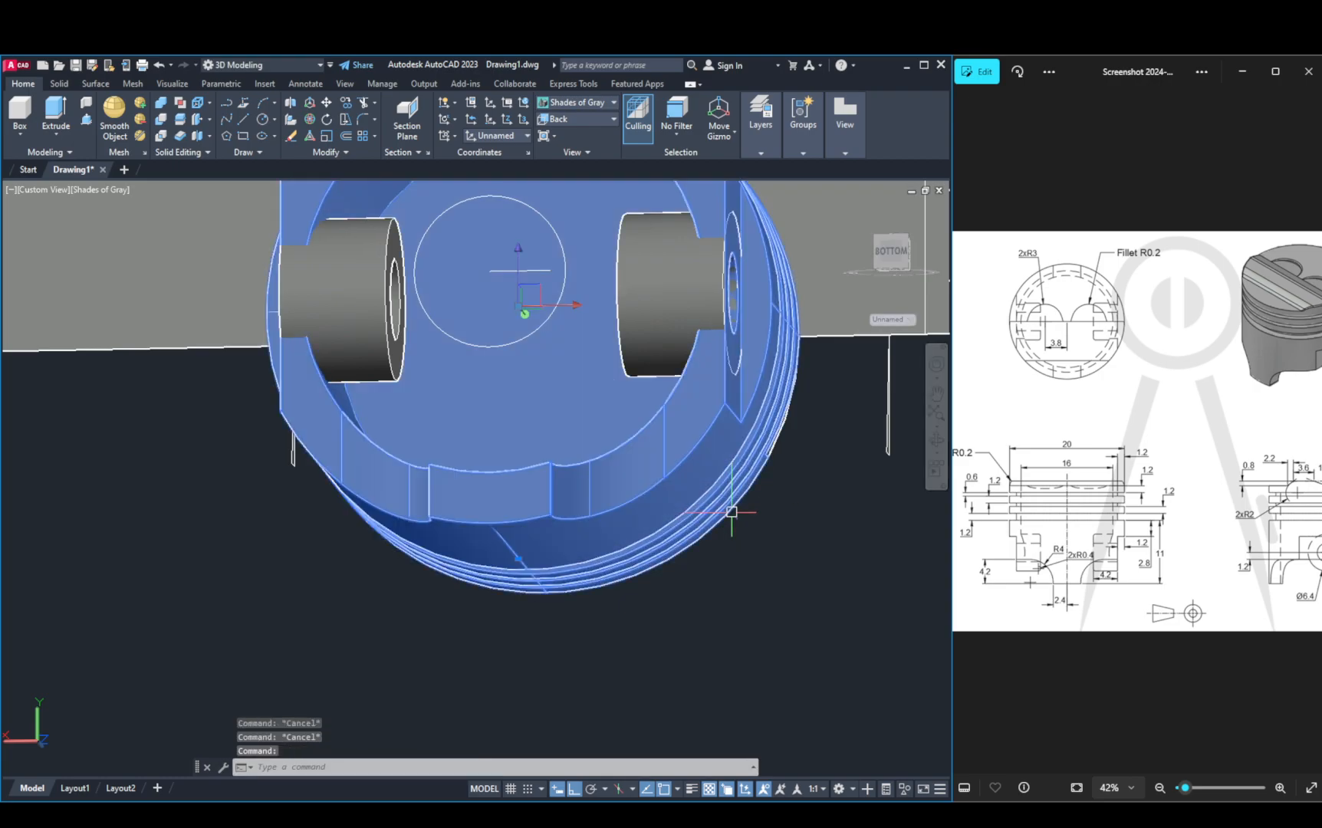
pyautogui.keyDown('shift'); pyautogui.moveTo(731, 512); pyautogui.dragTo(704, 613, button='middle'); pyautogui.keyUp('shift')
pyautogui.click(583, 100)
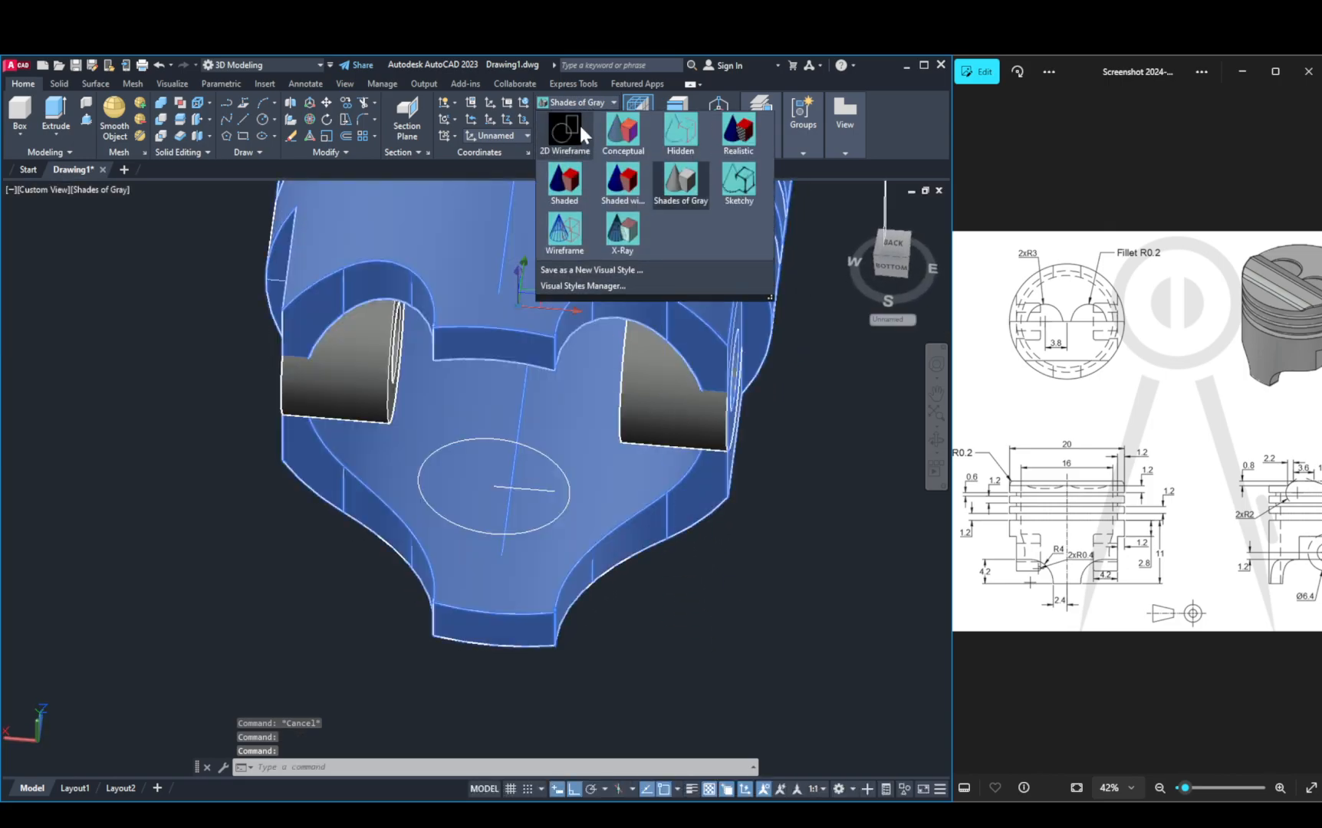
pyautogui.click(580, 127)
pyautogui.click(651, 383)
pyautogui.click(632, 372)
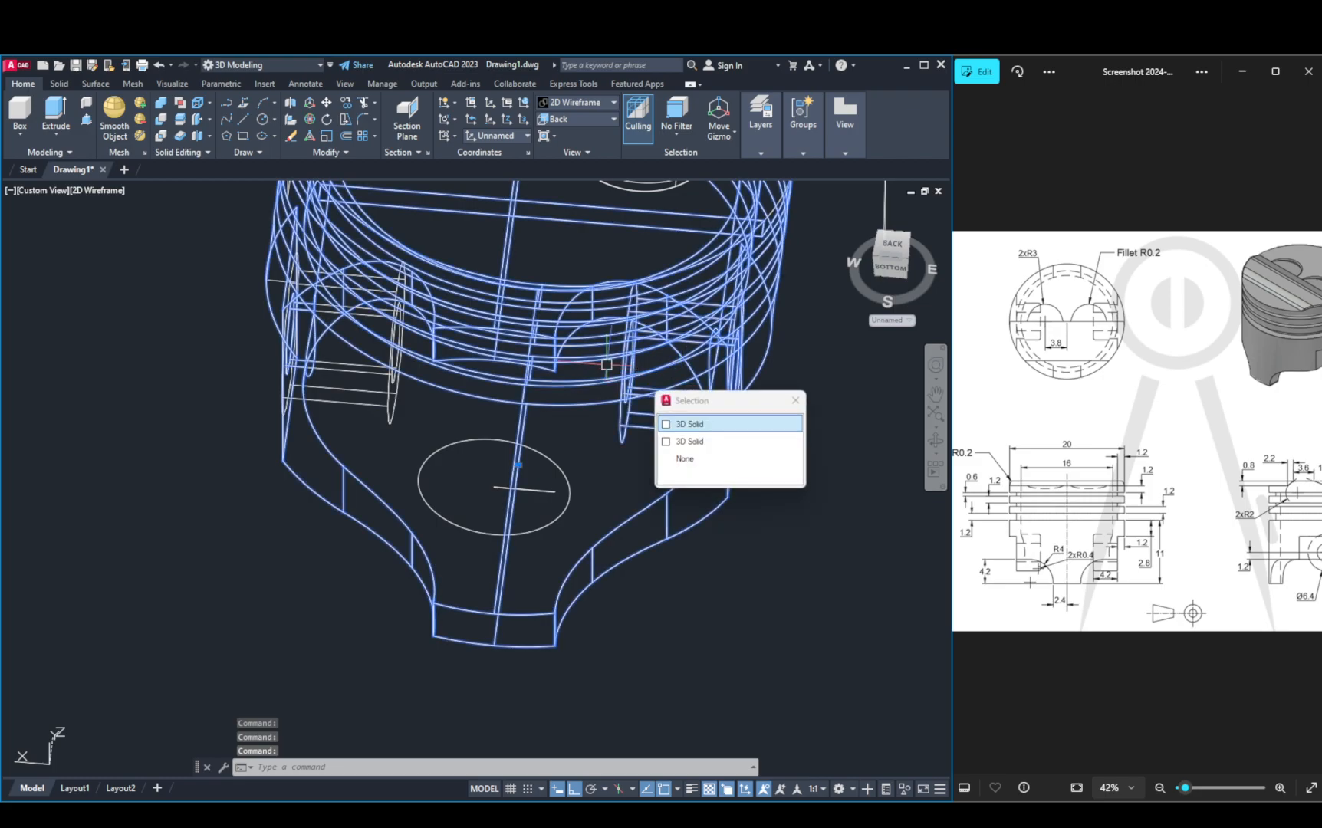
pyautogui.click(683, 425)
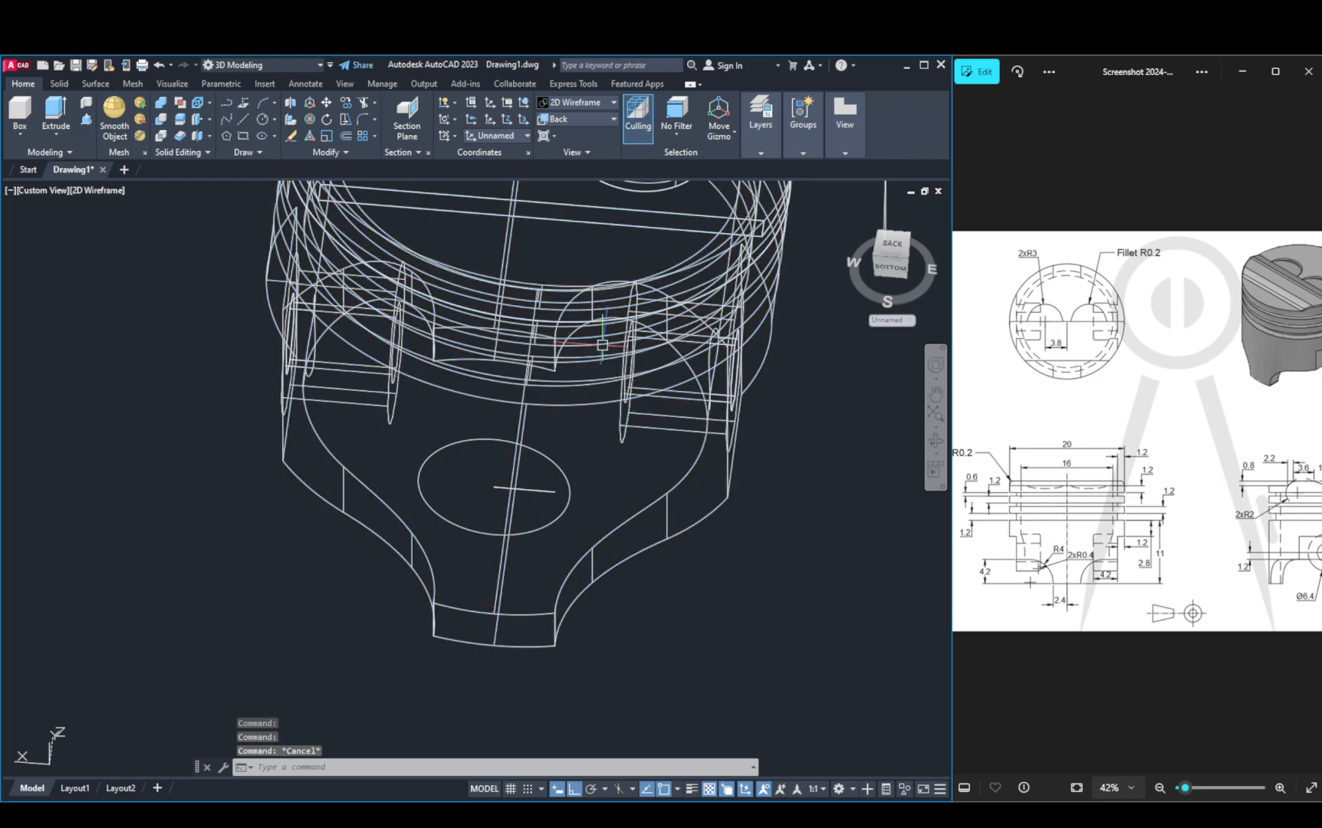
pyautogui.press('Escape')
pyautogui.press('Escape')
# Step: Pick the radius 10 circle near the ring grooves from the front and restore the Shades of Gray display
pyautogui.moveTo(595, 334); pyautogui.dragTo(271, 62, button='middle')
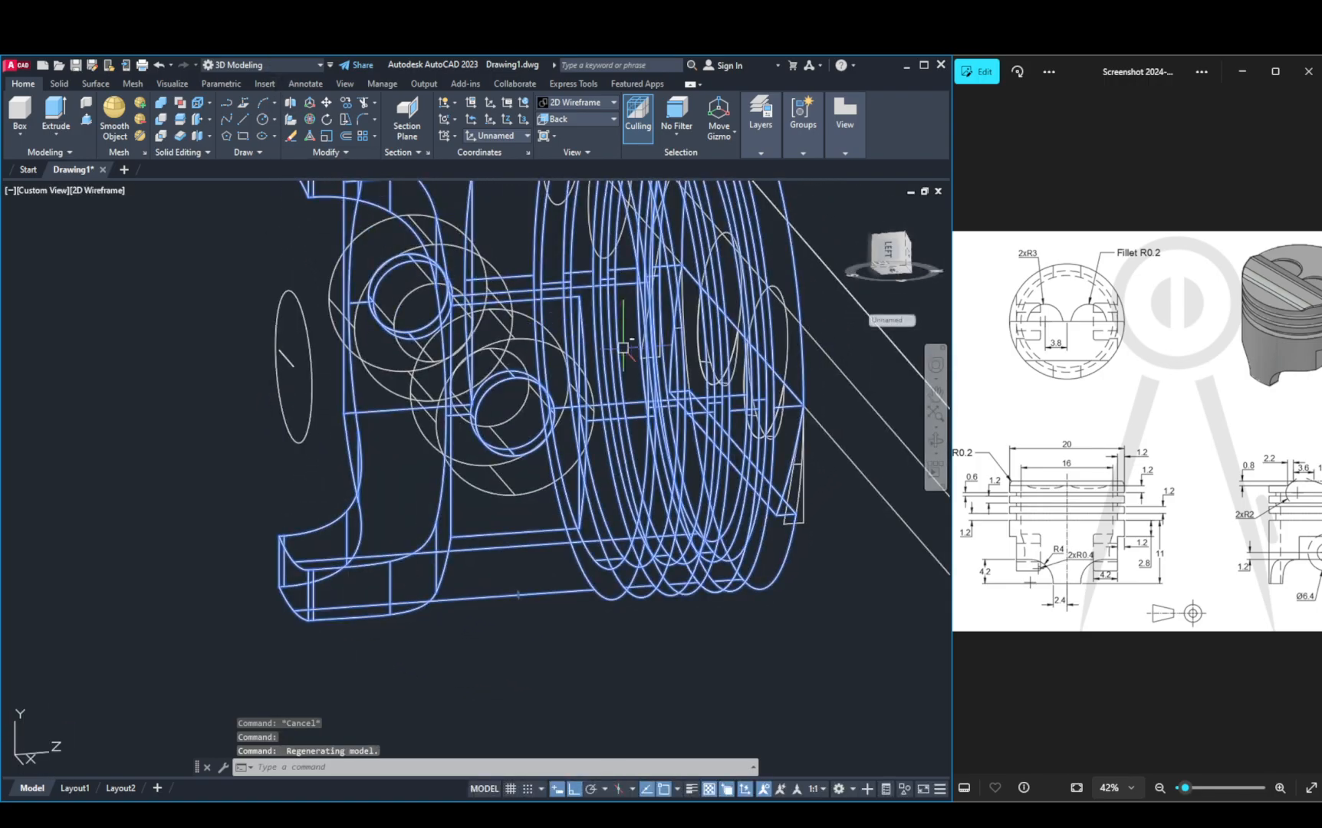
pyautogui.keyDown('shift'); pyautogui.moveTo(626, 355); pyautogui.dragTo(495, 278, button='middle'); pyautogui.keyUp('shift')
pyautogui.keyDown('shift'); pyautogui.moveTo(572, 330); pyautogui.dragTo(656, 454, button='middle'); pyautogui.keyUp('shift')
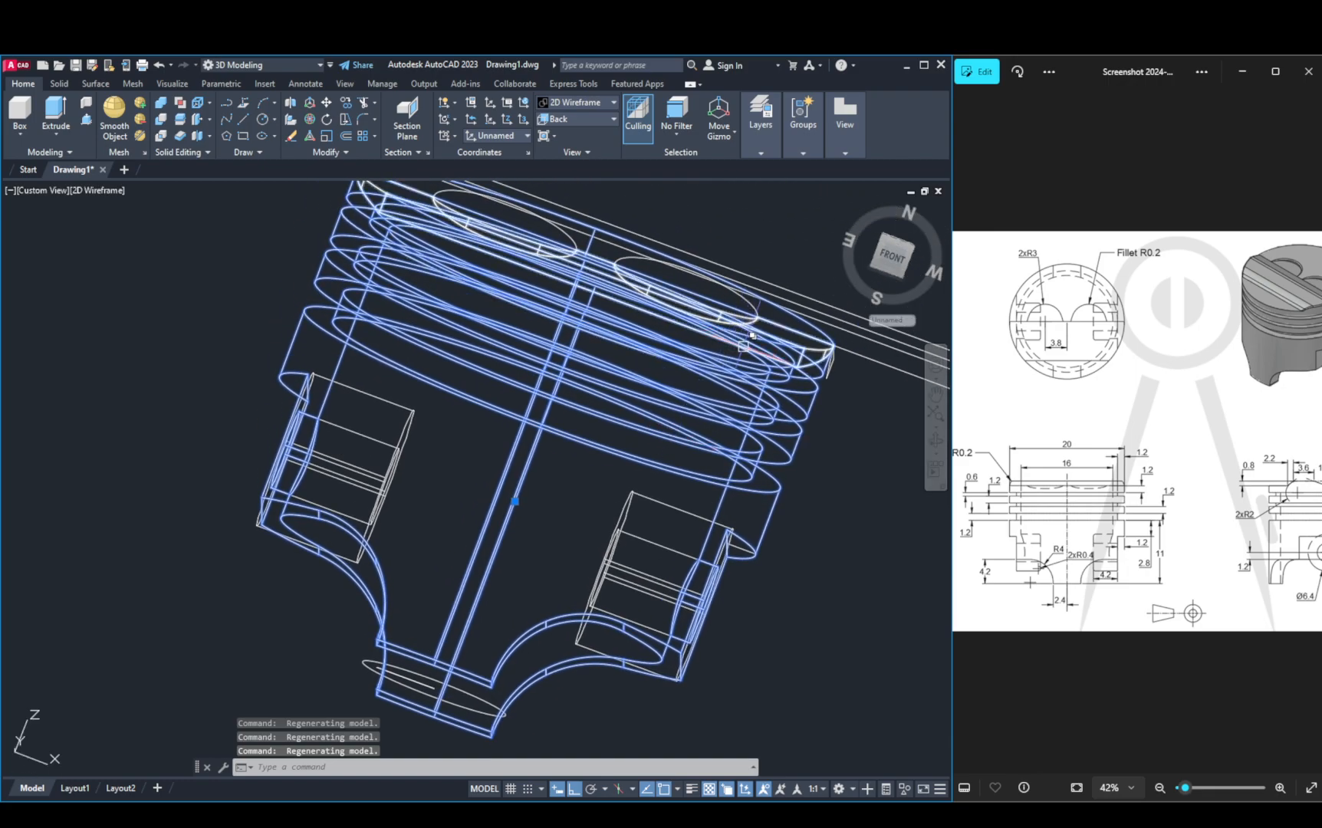
pyautogui.click(743, 345)
pyautogui.click(813, 434)
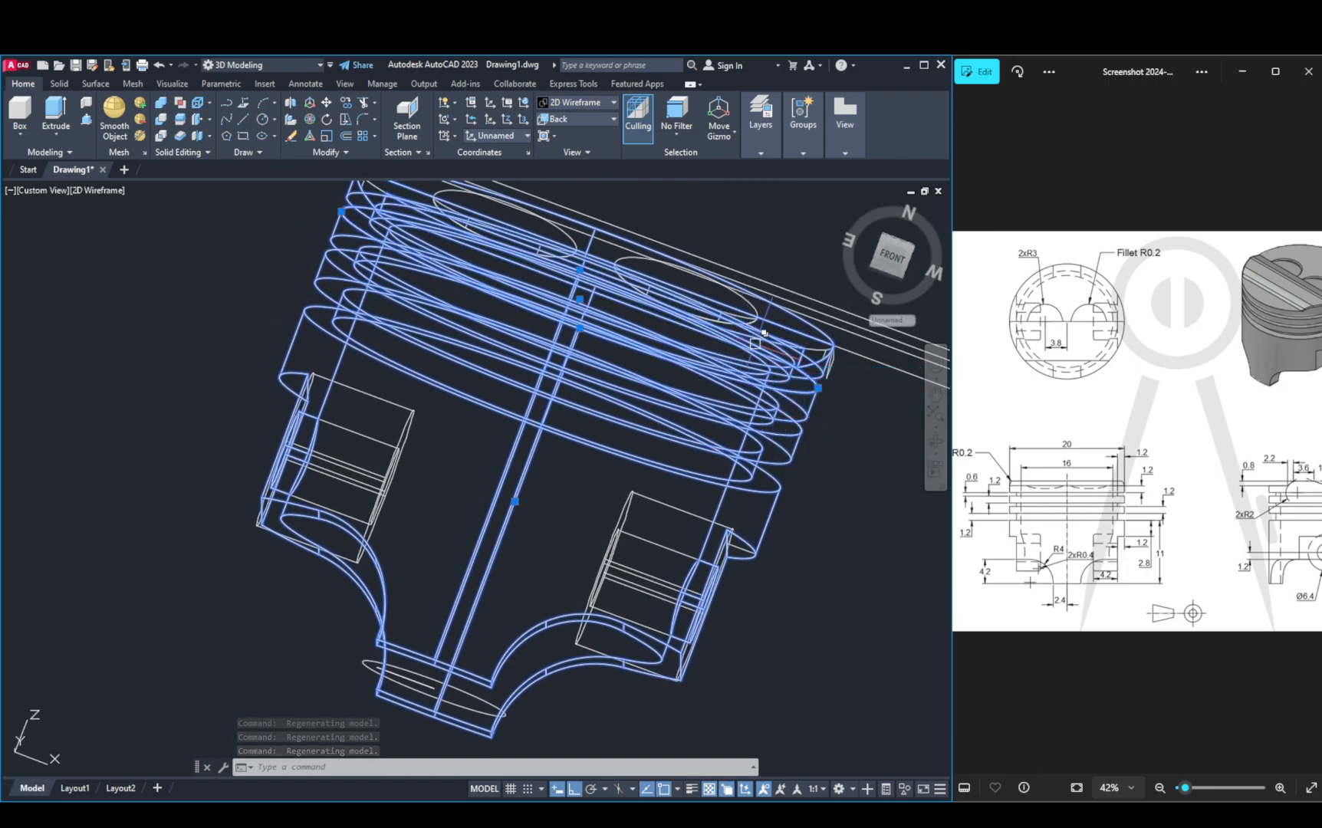
pyautogui.click(565, 98)
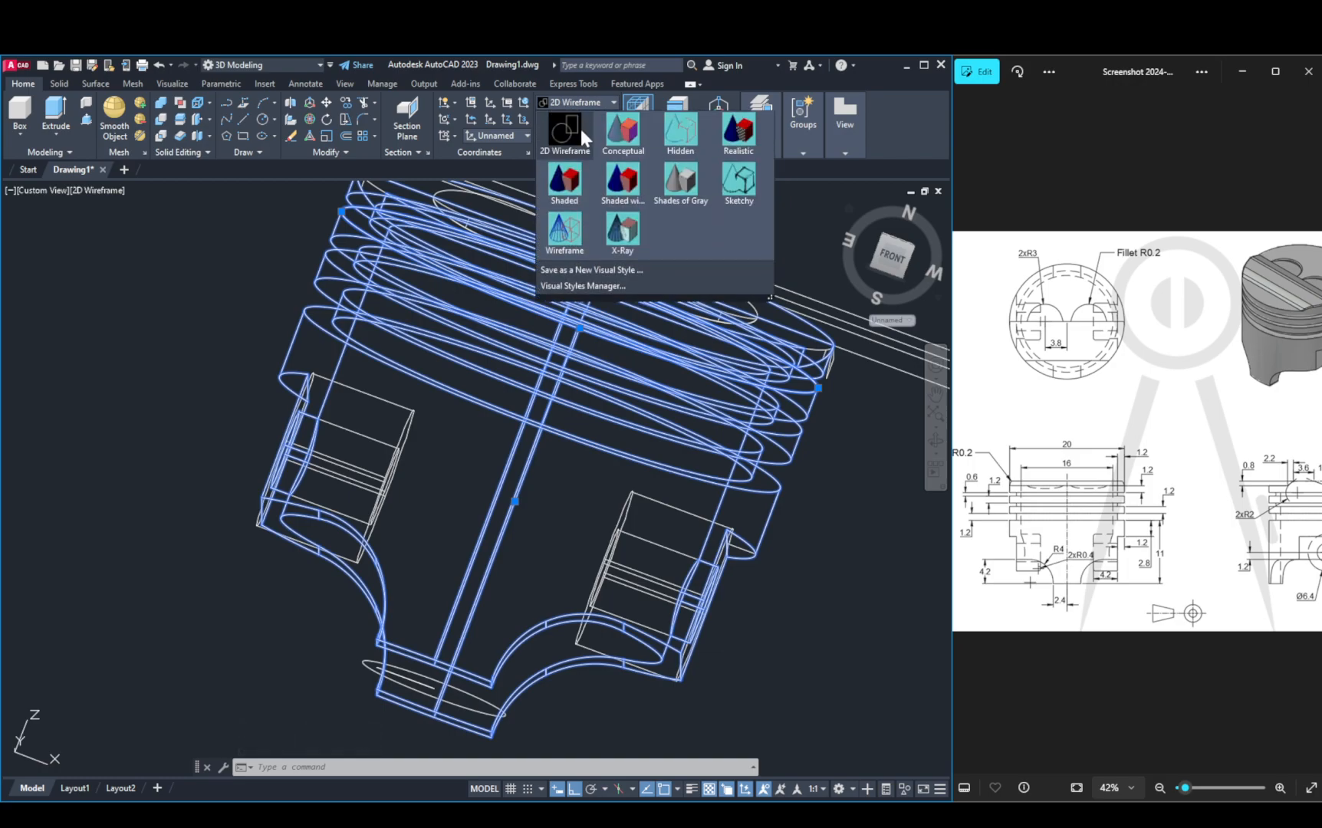
pyautogui.click(676, 187)
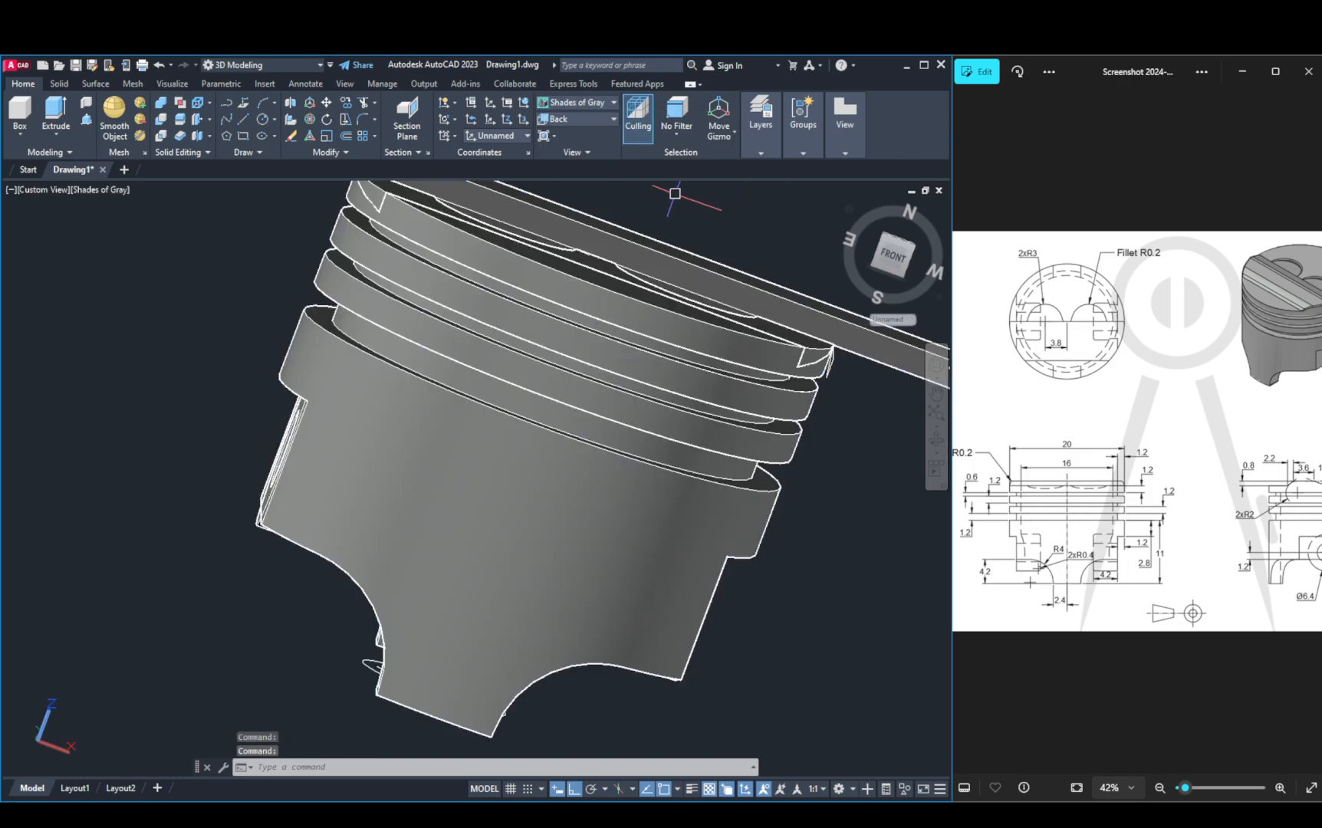
pyautogui.click(52, 111)
pyautogui.click(784, 373)
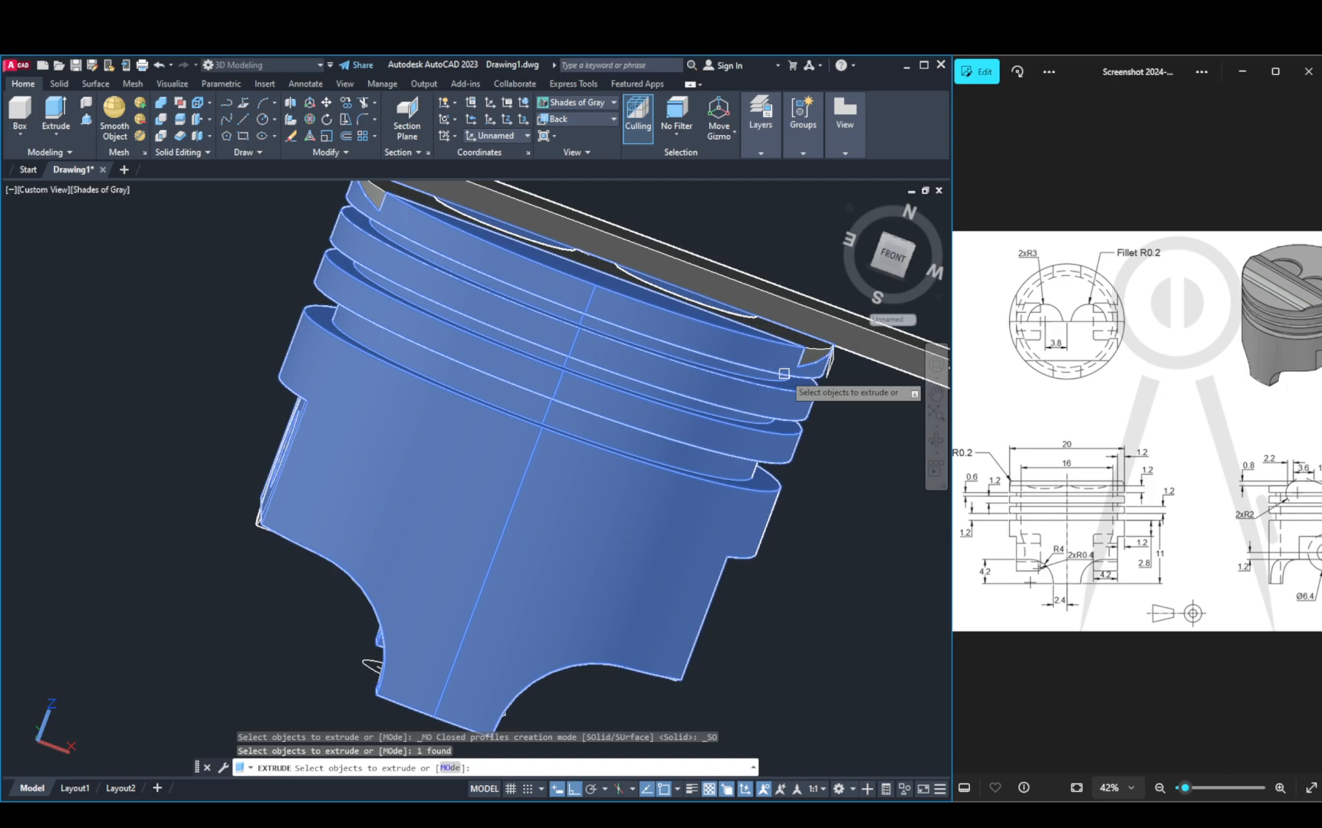
pyautogui.click(784, 374)
pyautogui.press('Escape')
pyautogui.click(825, 358)
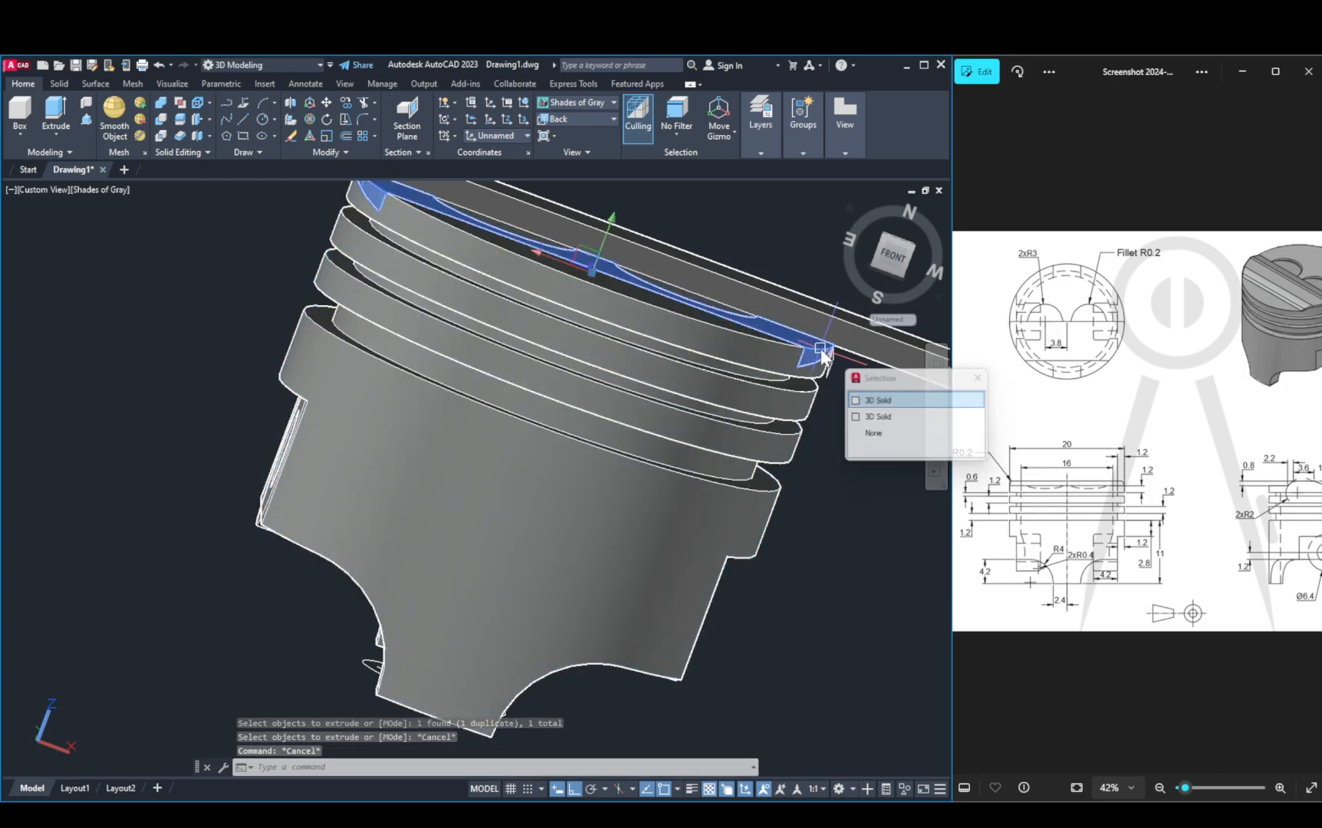
pyautogui.click(878, 400)
pyautogui.press('Escape')
pyautogui.click(740, 404)
pyautogui.press('Escape')
# Step: Extrude only the radius 10 circle near the ring grooves upward into a cylinder that rises well past the long bar
pyautogui.click(741, 412)
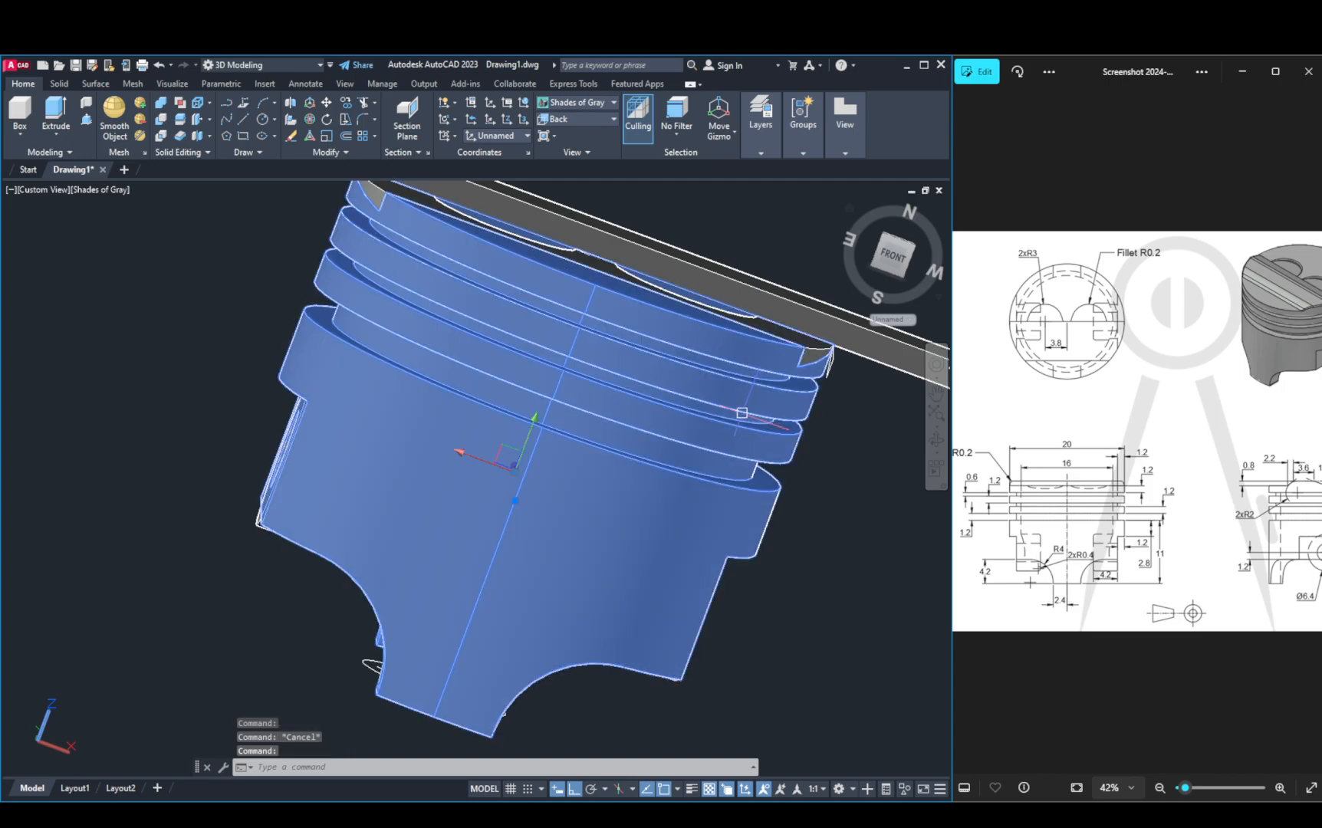
pyautogui.click(755, 384)
pyautogui.click(801, 441)
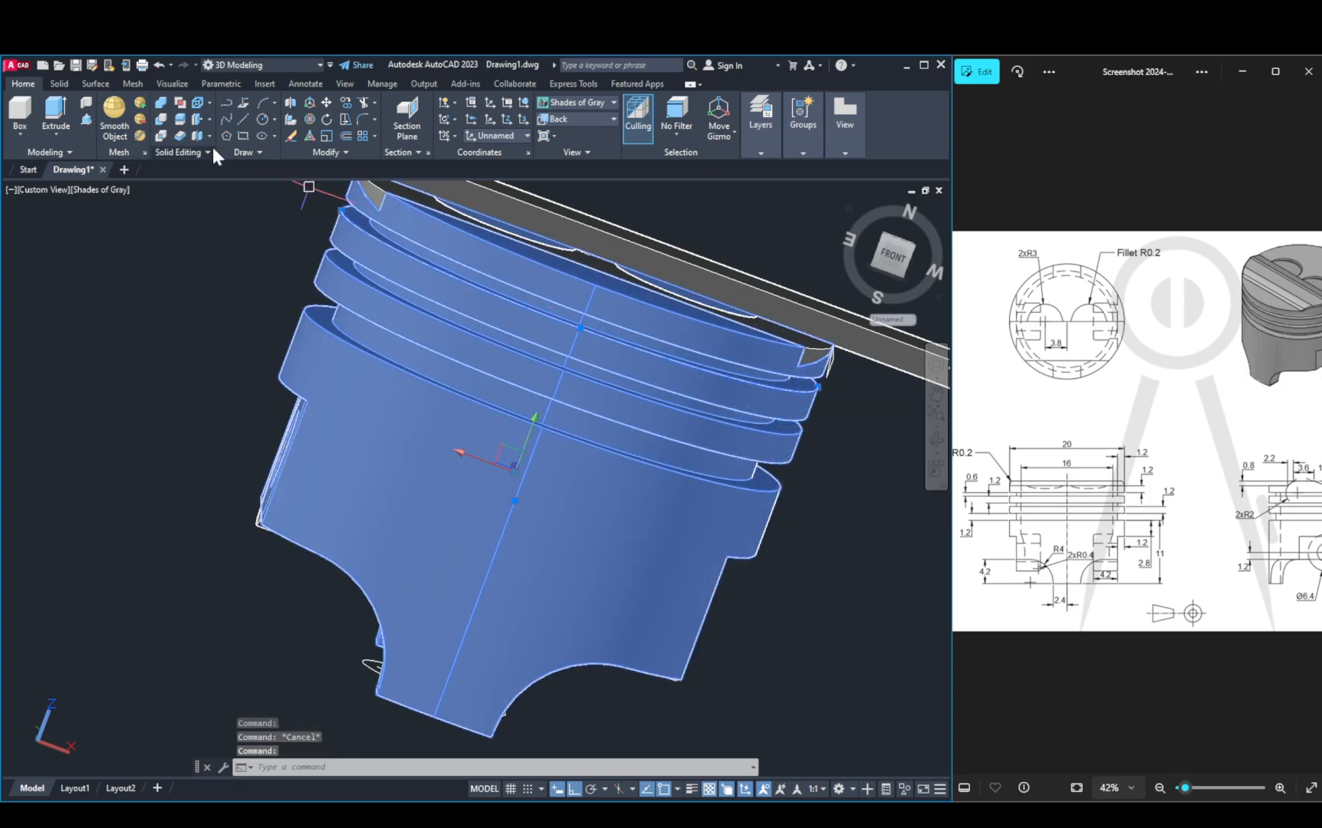
pyautogui.keyDown('shift'); pyautogui.click(529, 428); pyautogui.keyUp('shift')
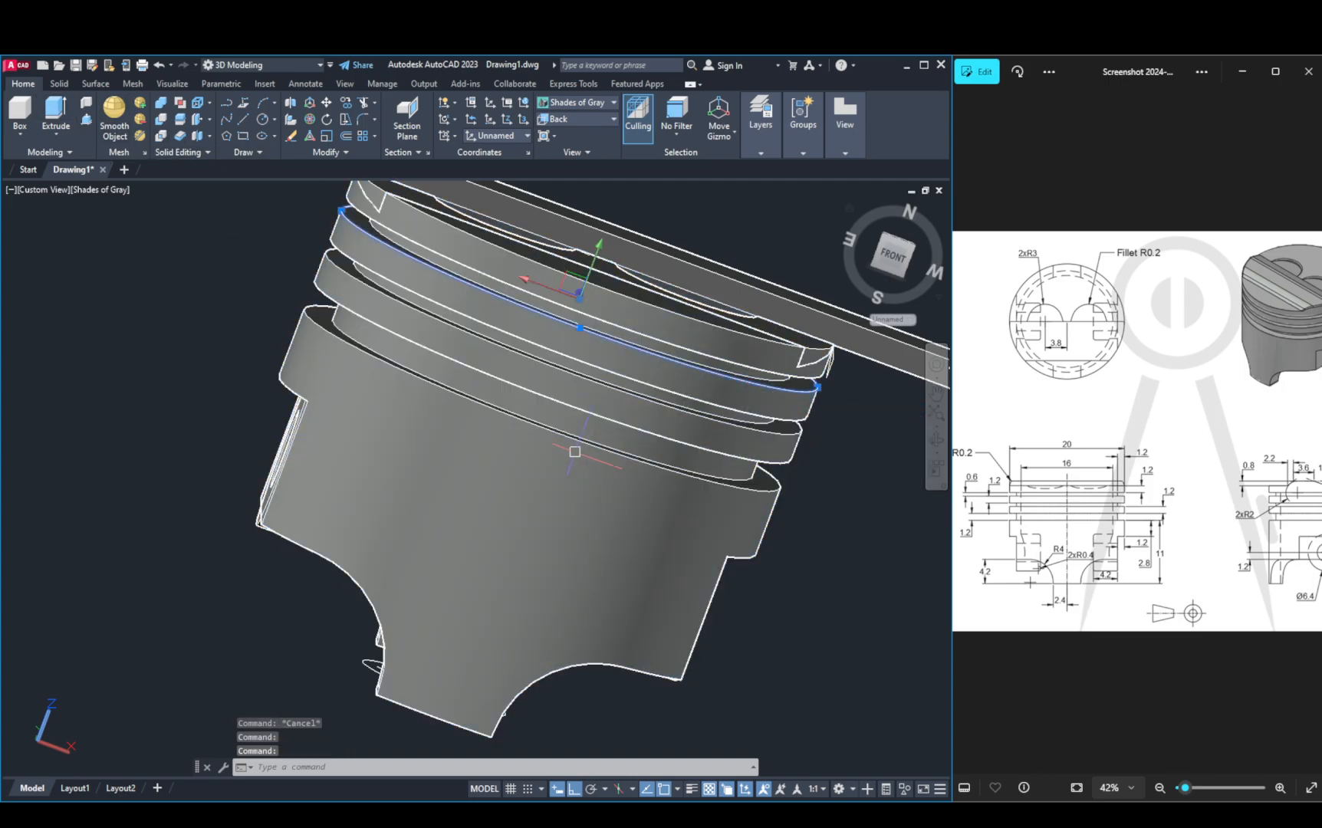
pyautogui.click(63, 115)
pyautogui.moveTo(663, 233); pyautogui.dragTo(539, 402, button='middle')
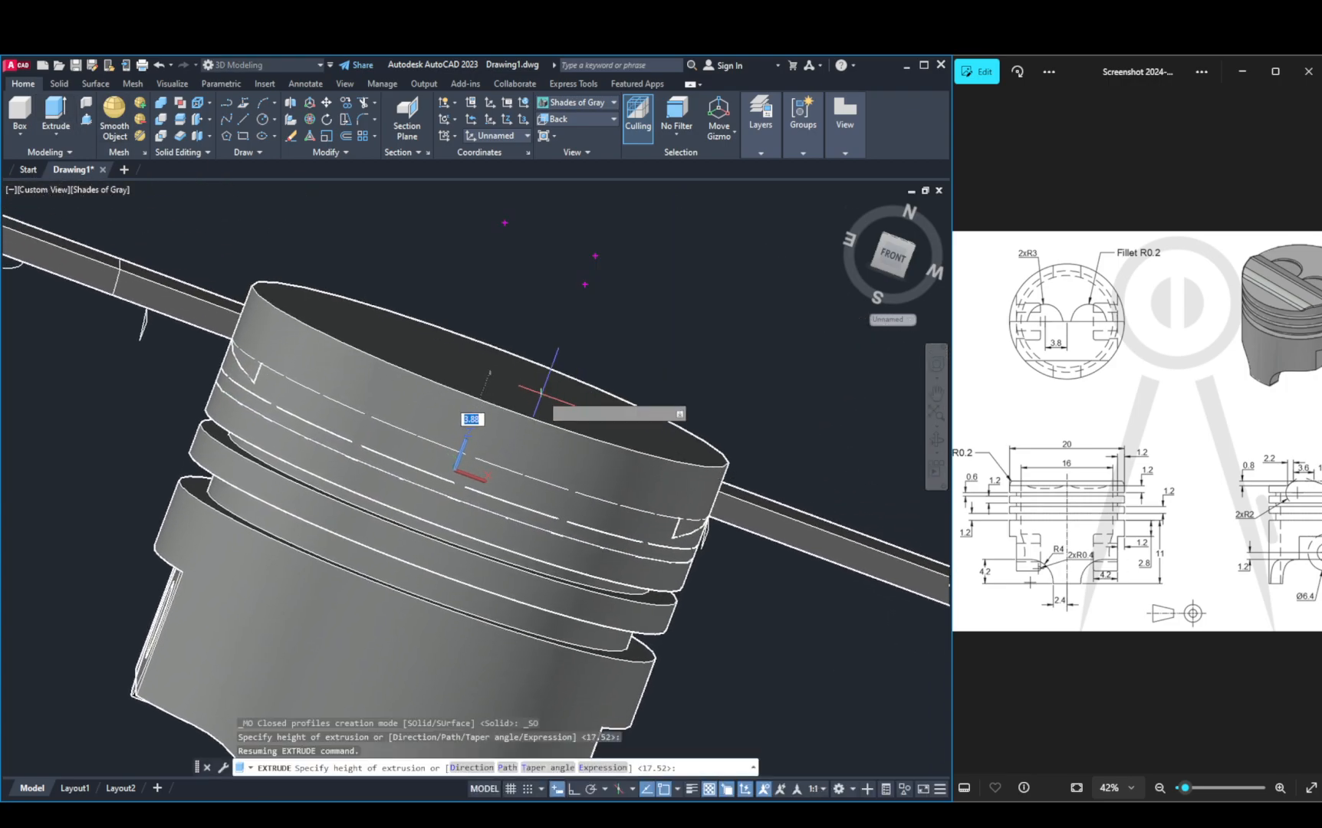
pyautogui.click(584, 313)
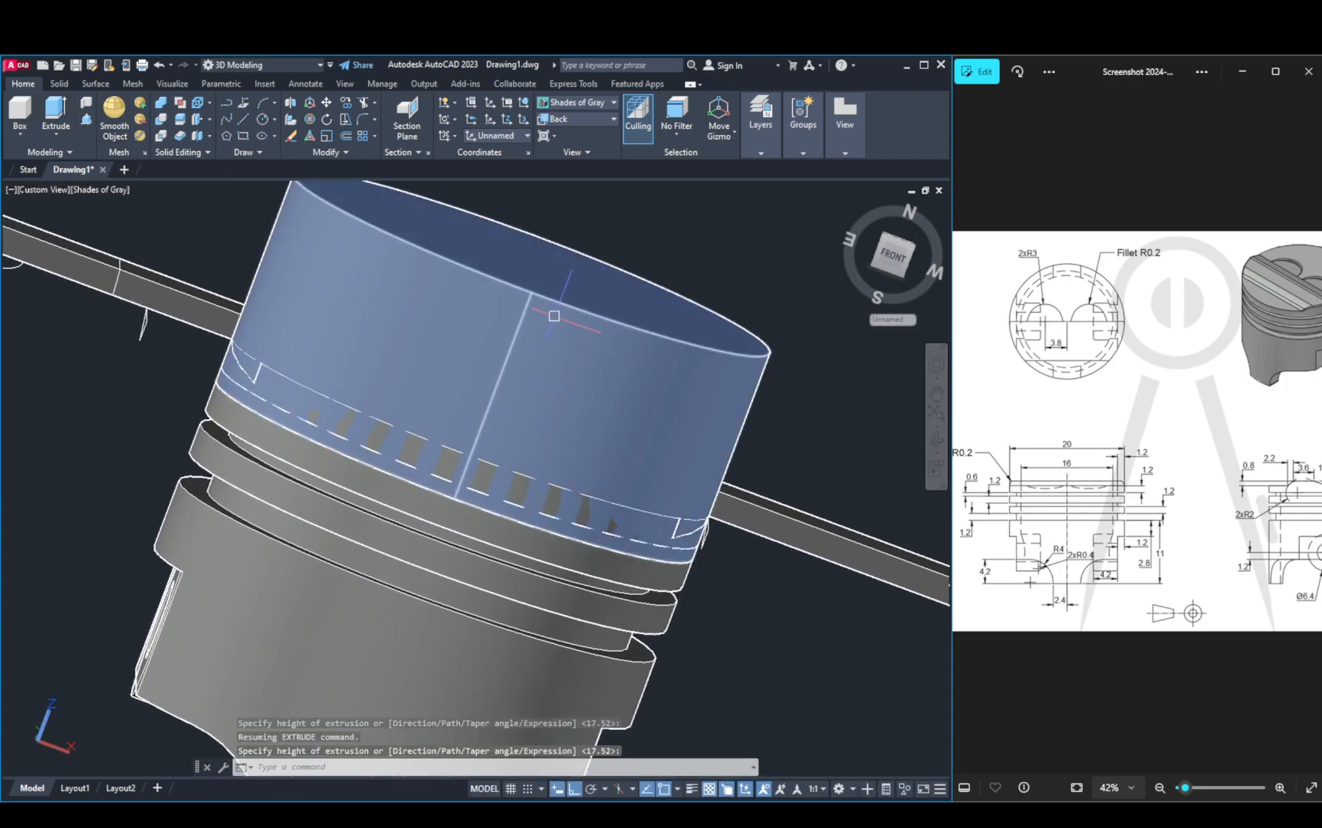
# Step: Try to intersect the new cylinder with the long bar, then undo the attempt
pyautogui.keyDown('shift'); pyautogui.moveTo(419, 298); pyautogui.dragTo(465, 512, button='middle'); pyautogui.keyUp('shift')
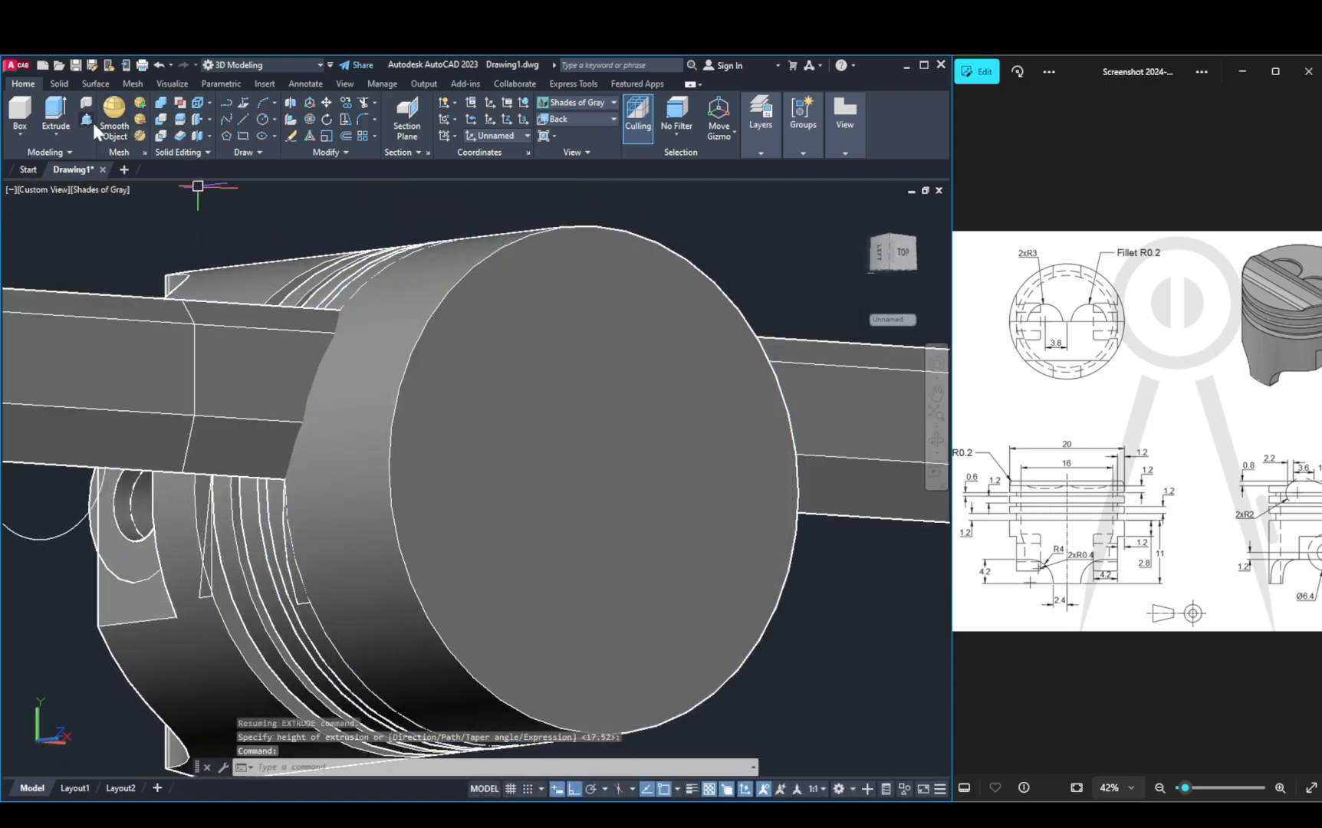
pyautogui.click(163, 135)
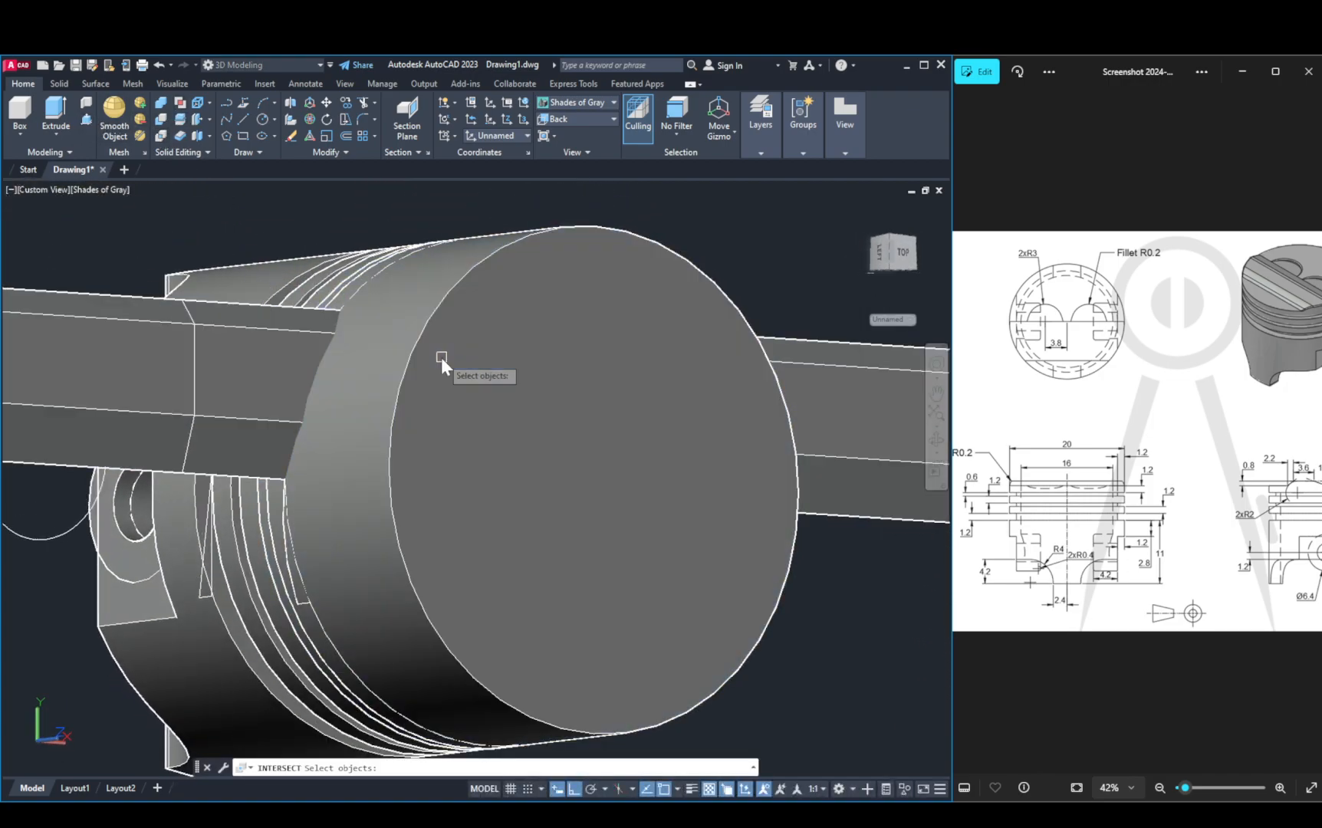
pyautogui.click(450, 367)
pyautogui.click(510, 411)
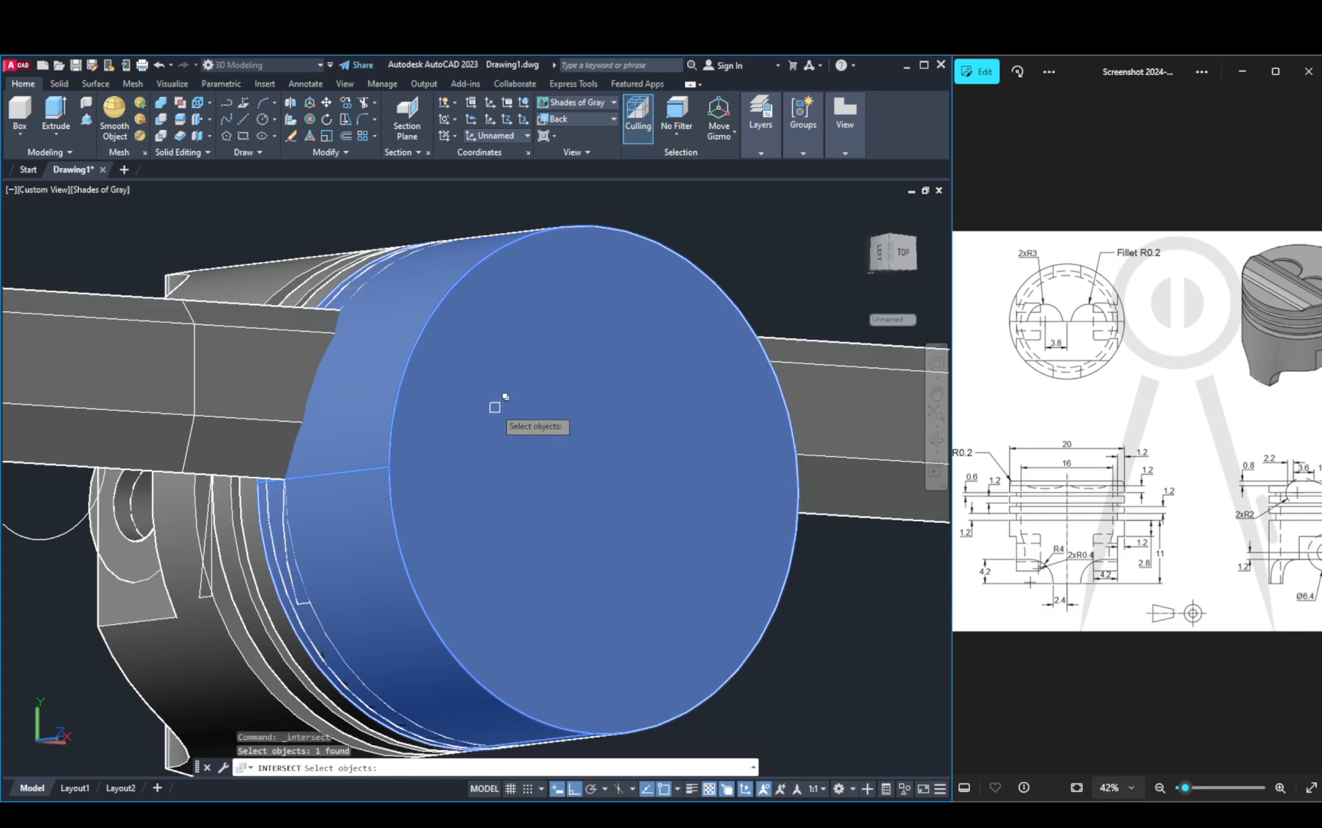
pyautogui.press('Return')
pyautogui.click(198, 374)
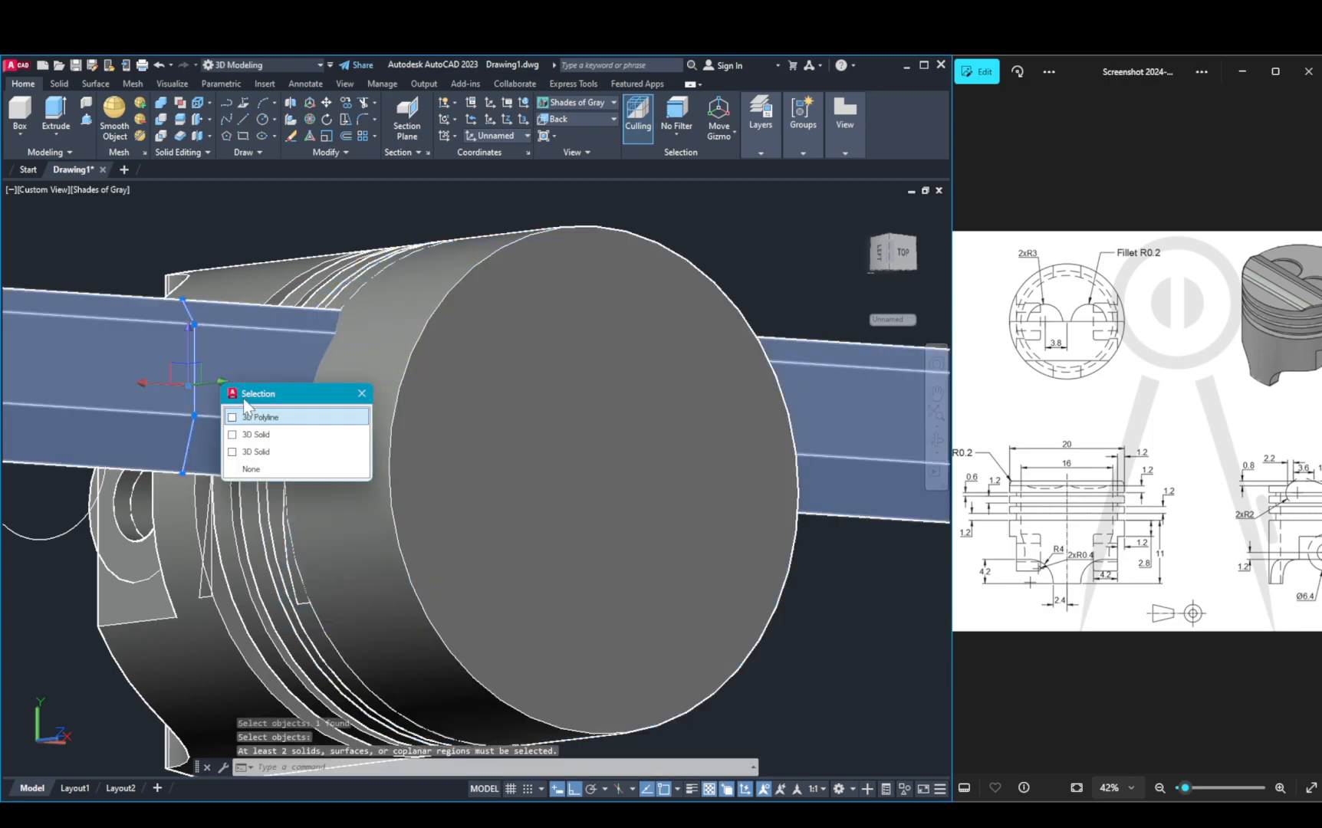
pyautogui.press('Escape')
pyautogui.press('Return')
pyautogui.press('Return')
pyautogui.press('Return')
pyautogui.keyDown('shift'); pyautogui.moveTo(345, 399); pyautogui.dragTo(304, 383, button='middle'); pyautogui.keyUp('shift')
pyautogui.scroll(-3, 386, 285)
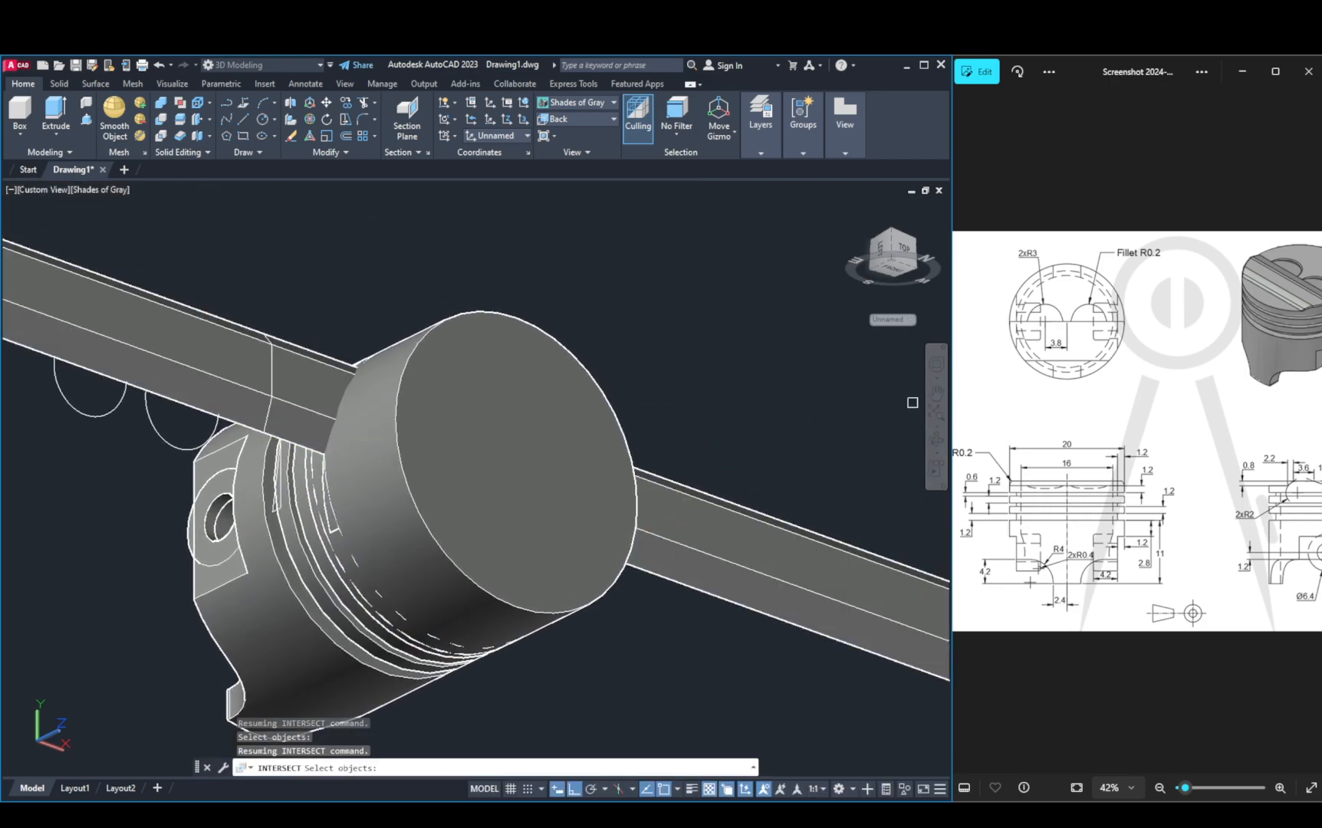
pyautogui.hotkey('ctrl', 'z')
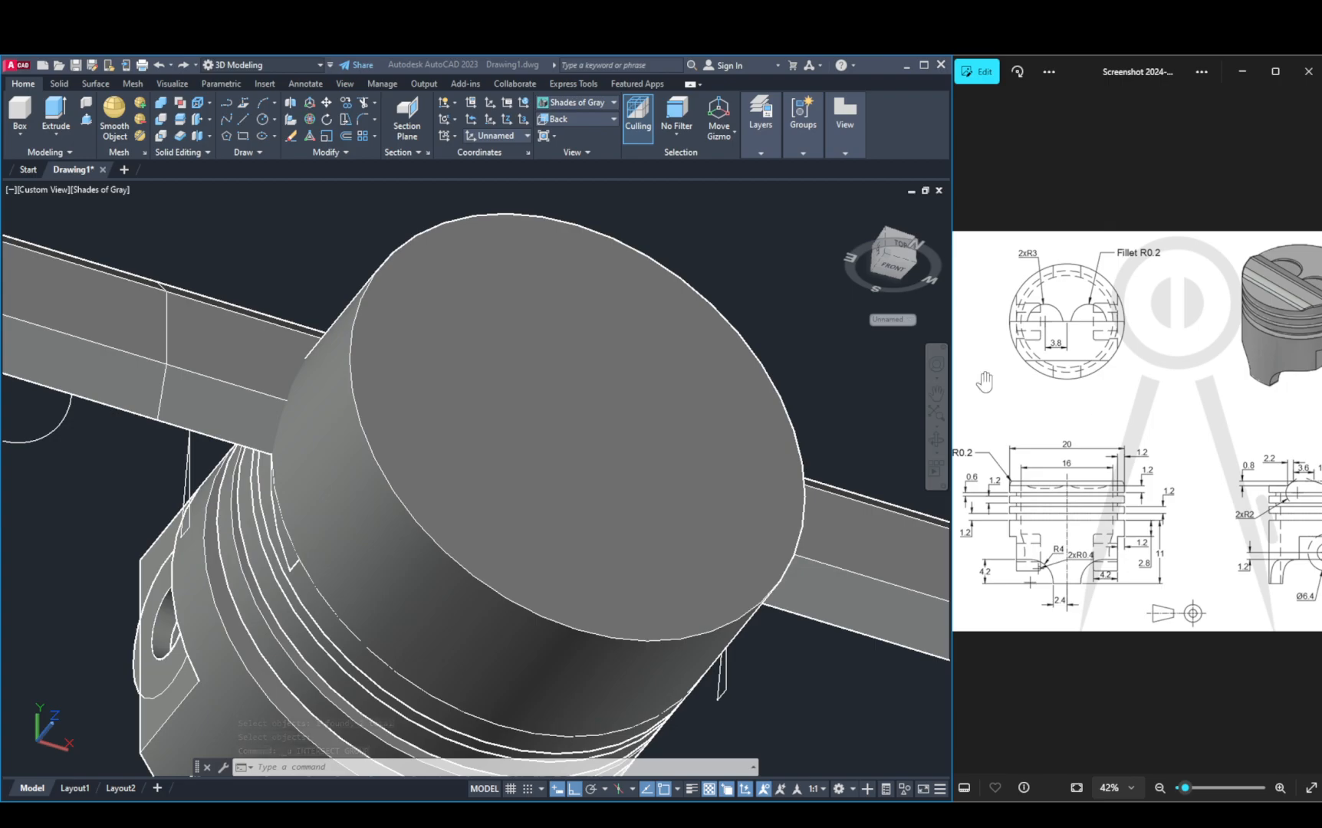
# Step: Intersect the long bar with the radius 10 cylinder to trim the bar to the piston's round outline
pyautogui.scroll(-4, 352, 274)
pyautogui.scroll(2, 356, 275)
pyautogui.scroll(-2, 360, 268)
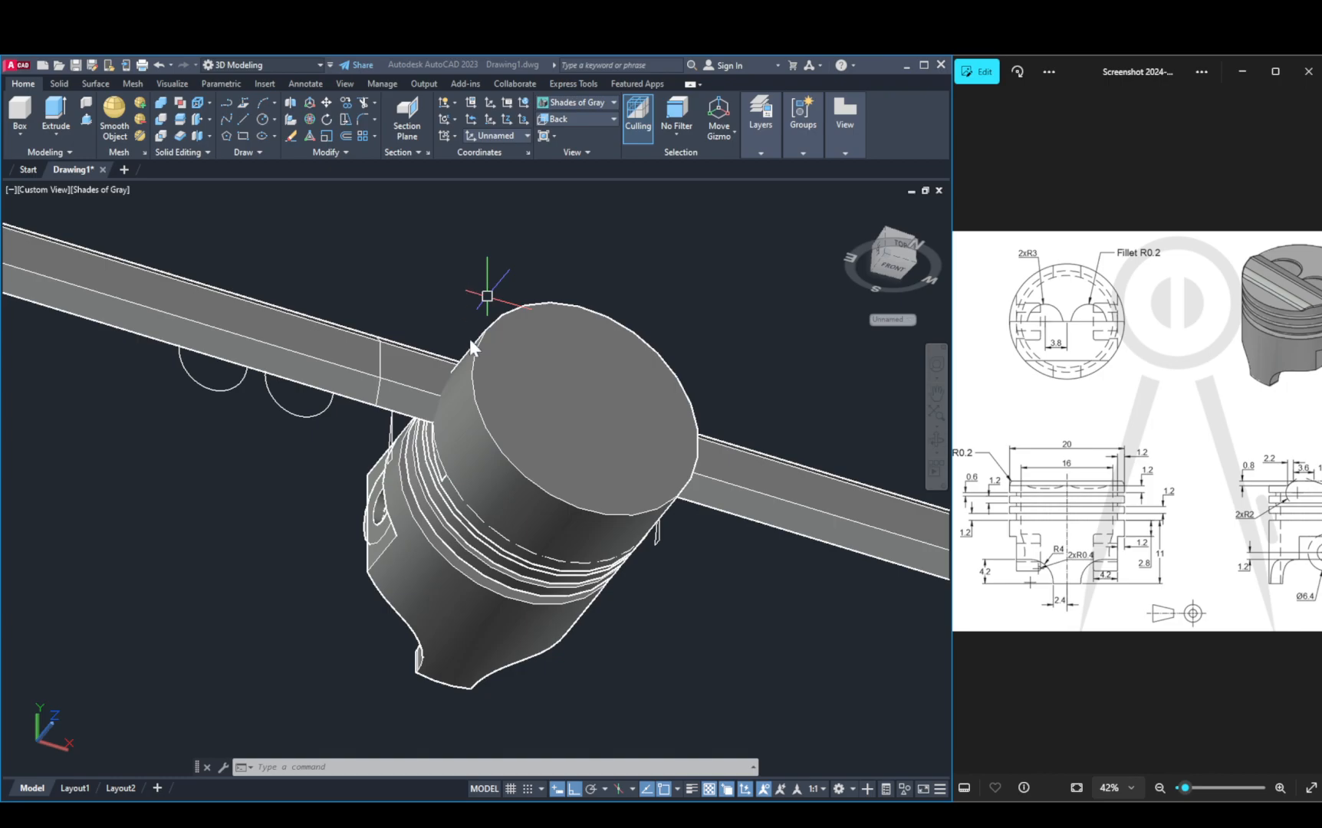
pyautogui.click(161, 135)
pyautogui.click(460, 387)
pyautogui.click(495, 397)
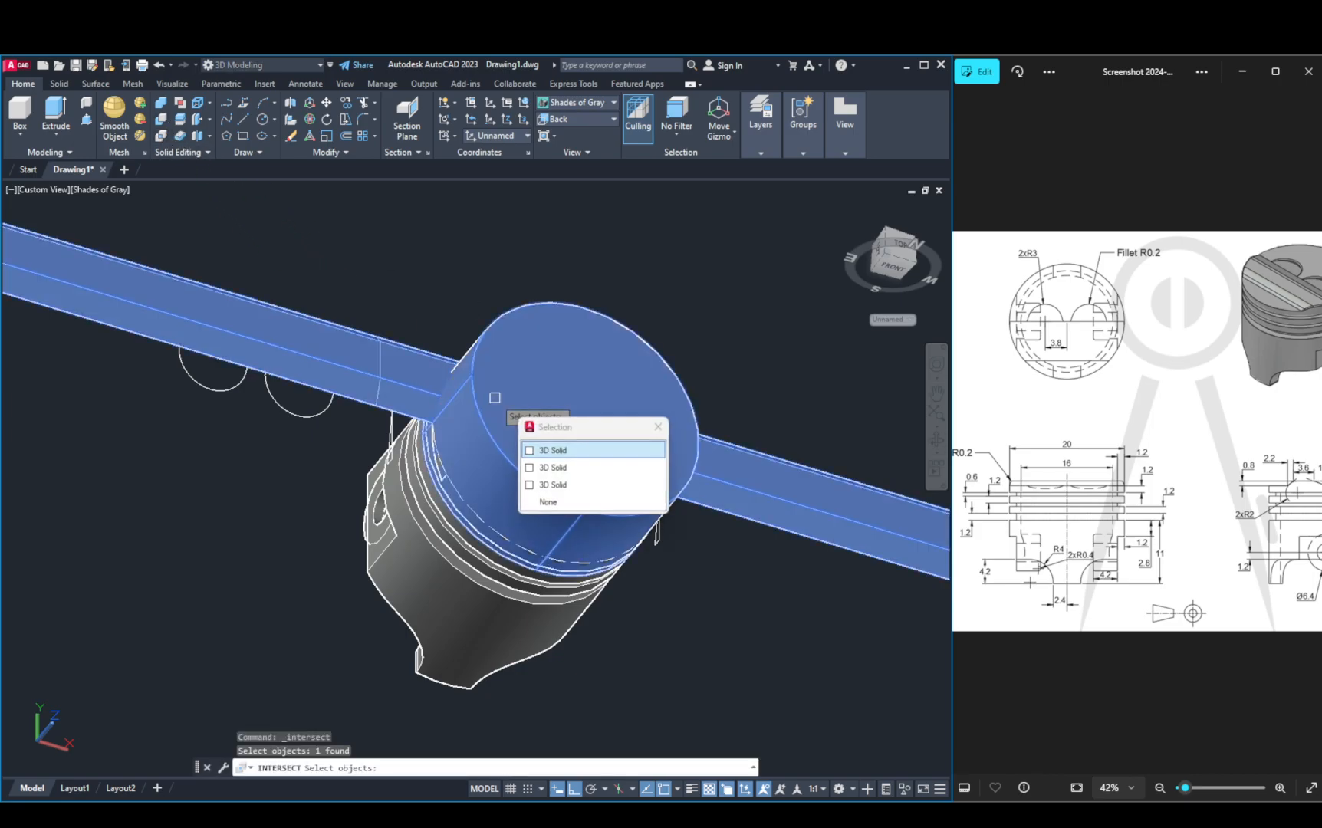
pyautogui.click(569, 450)
pyautogui.press('Return')
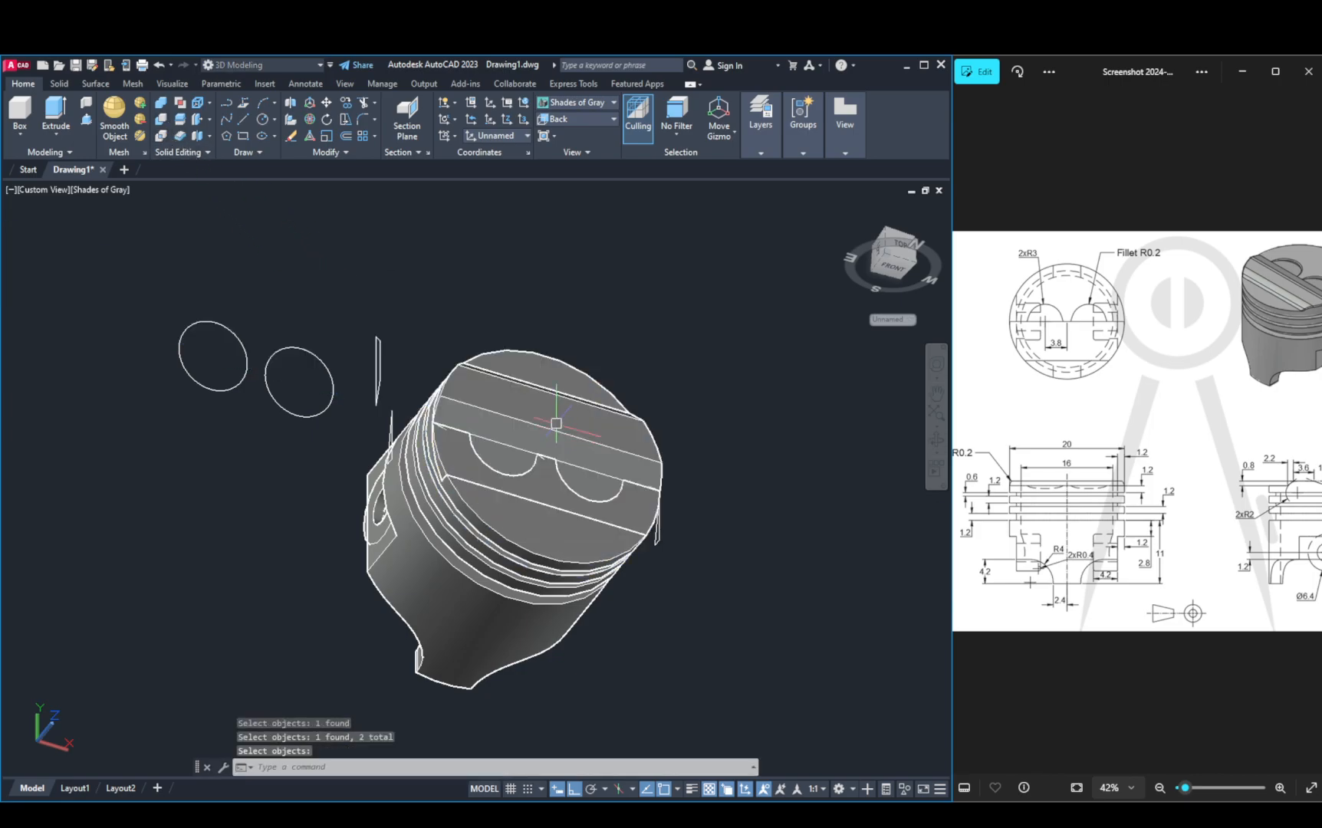
# Step: Set up a chained edge fillet with radius 0.2 and select the crown bar's first end edges and its long side edges
pyautogui.keyDown('shift'); pyautogui.moveTo(654, 442); pyautogui.dragTo(561, 463, button='middle'); pyautogui.keyUp('shift')
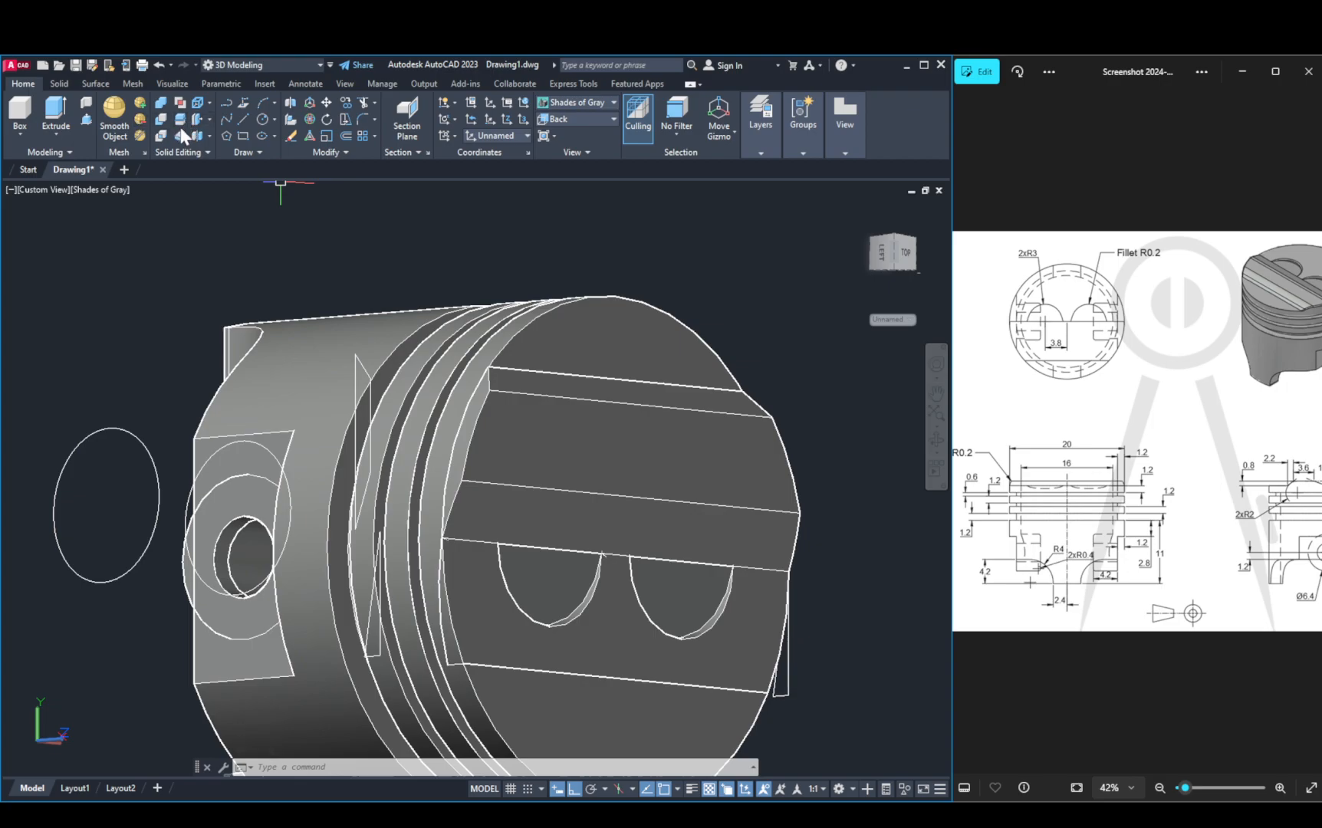
pyautogui.click(59, 83)
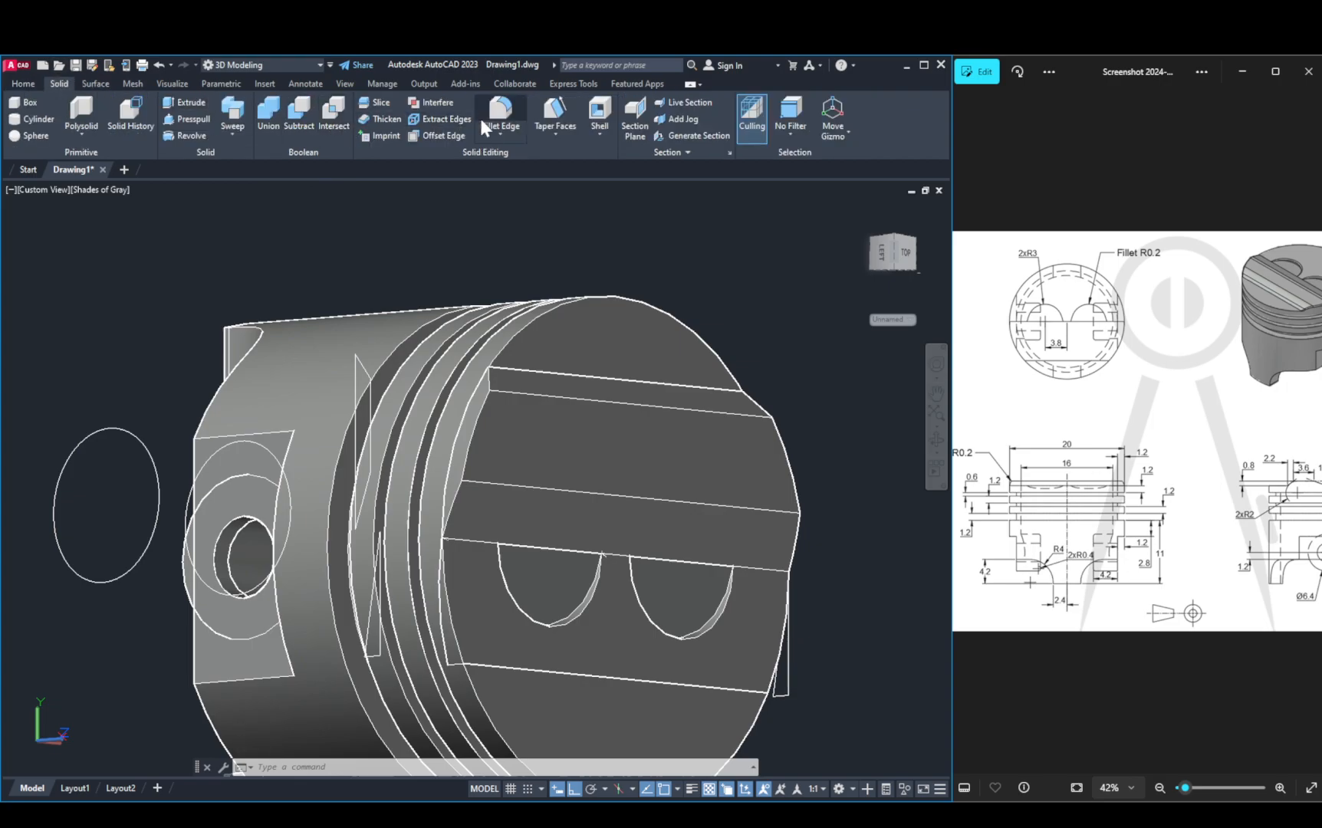
pyautogui.click(500, 115)
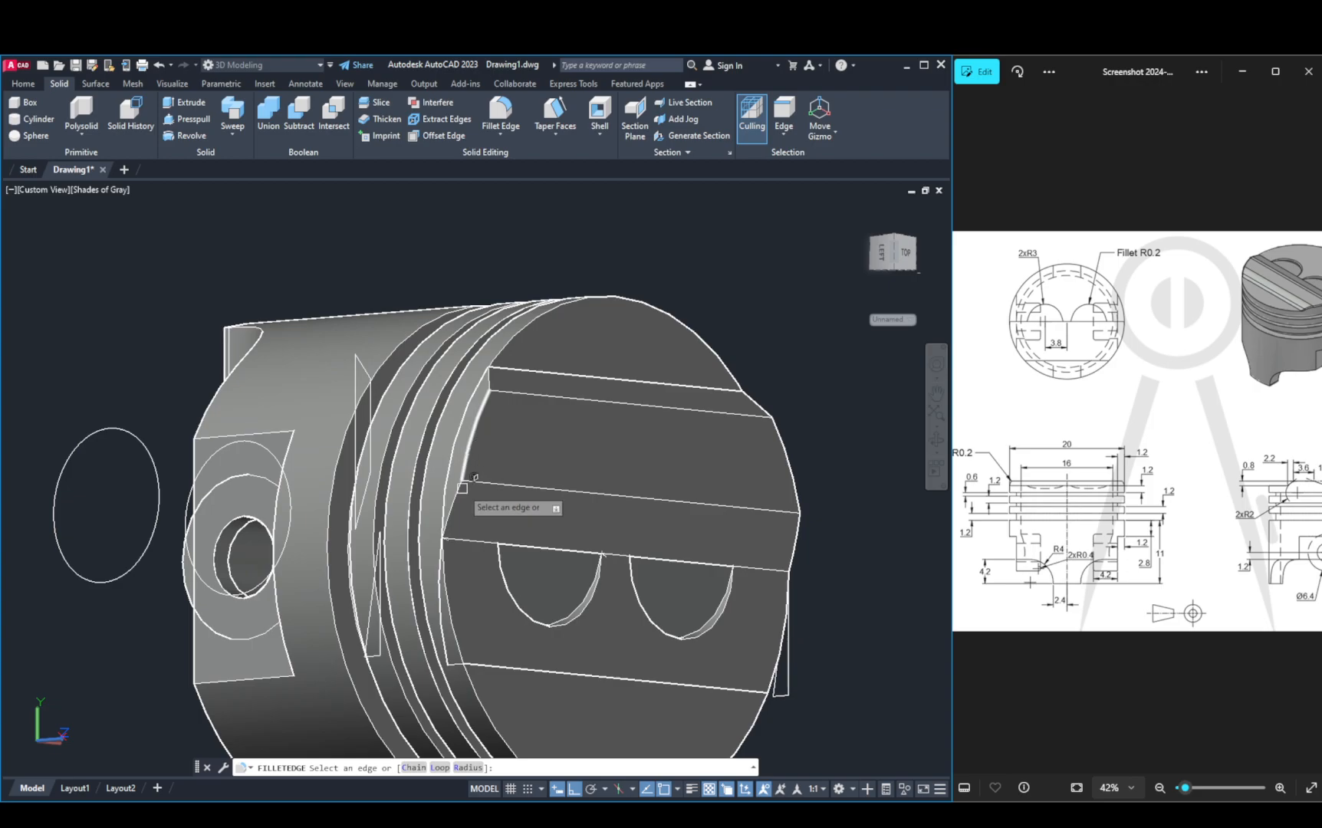
pyautogui.click(414, 767)
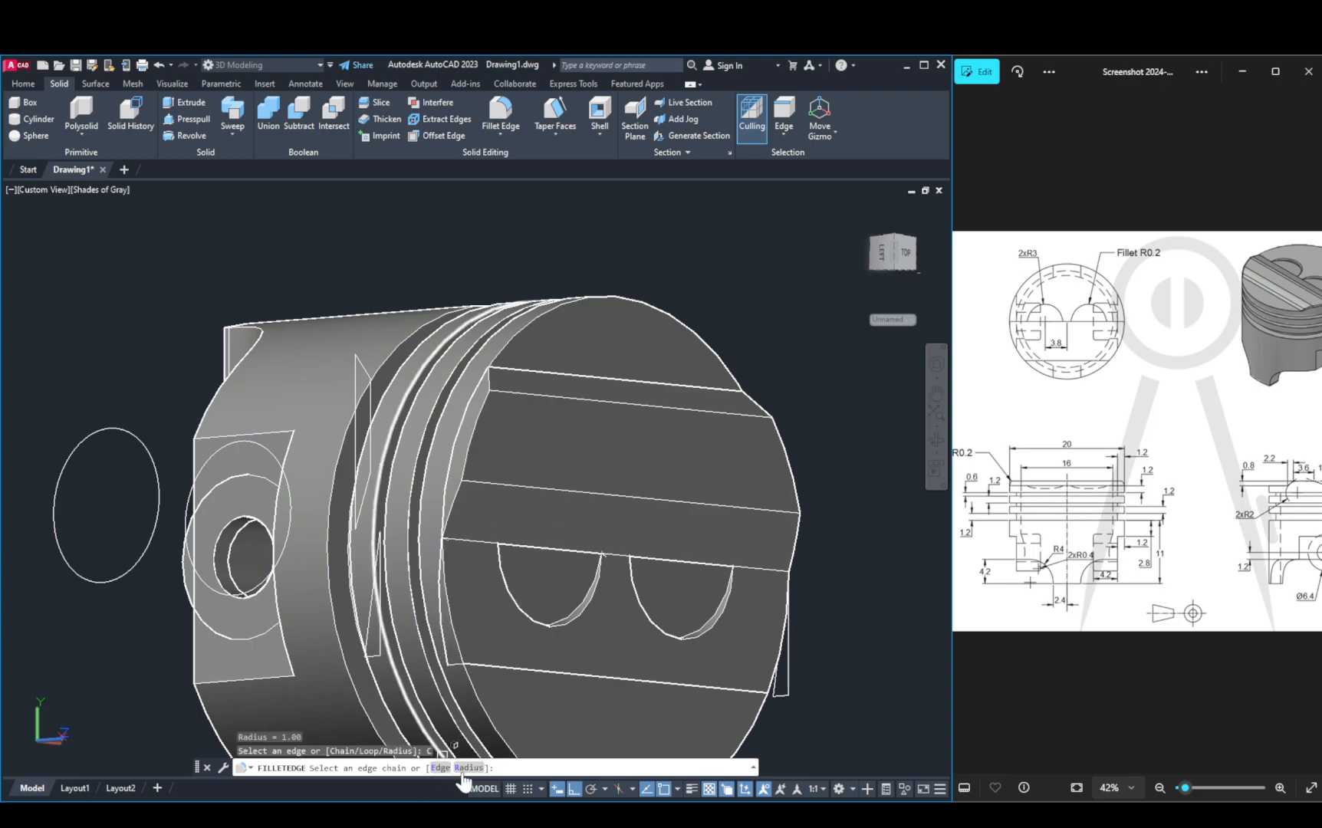
pyautogui.click(469, 767)
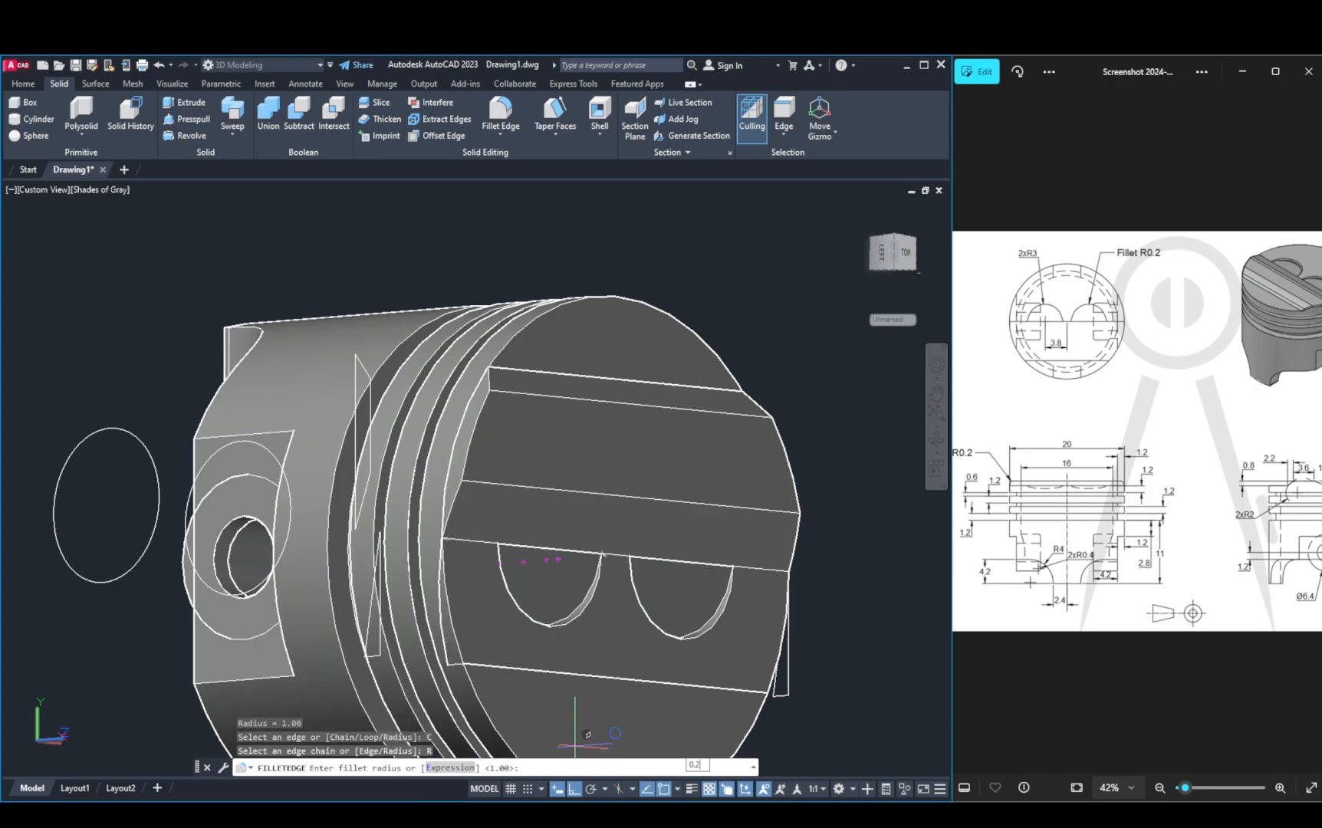
pyautogui.press('Return')
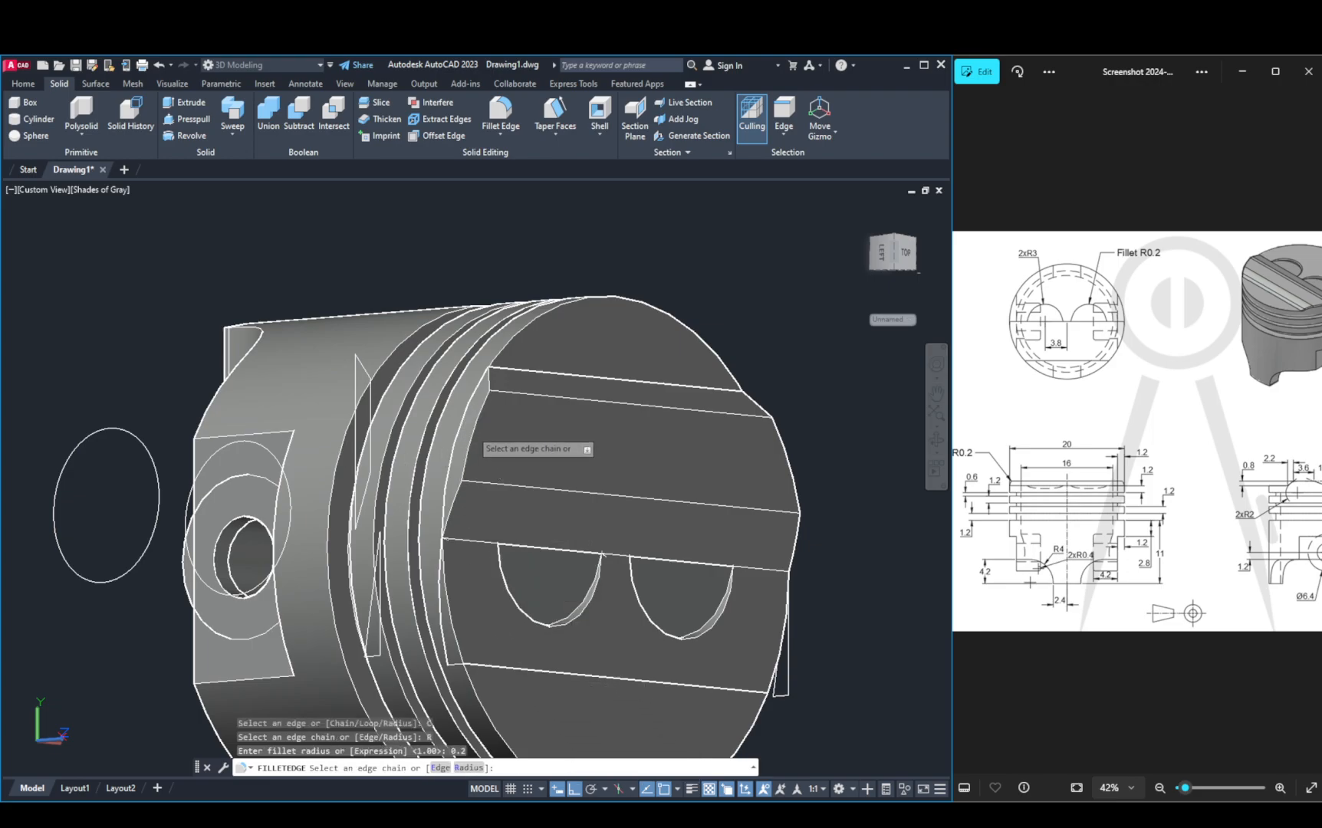
pyautogui.click(457, 476)
pyautogui.click(454, 484)
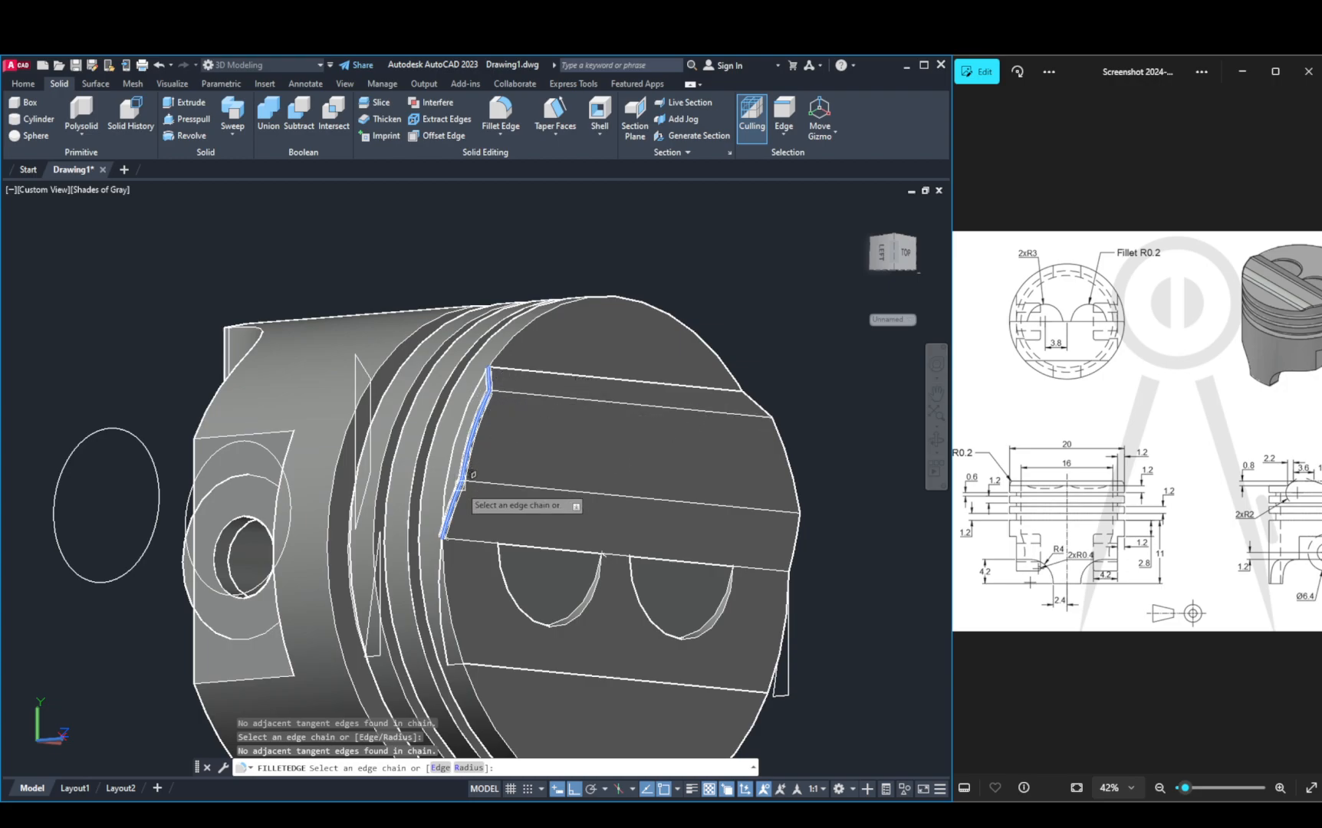
pyautogui.click(481, 544)
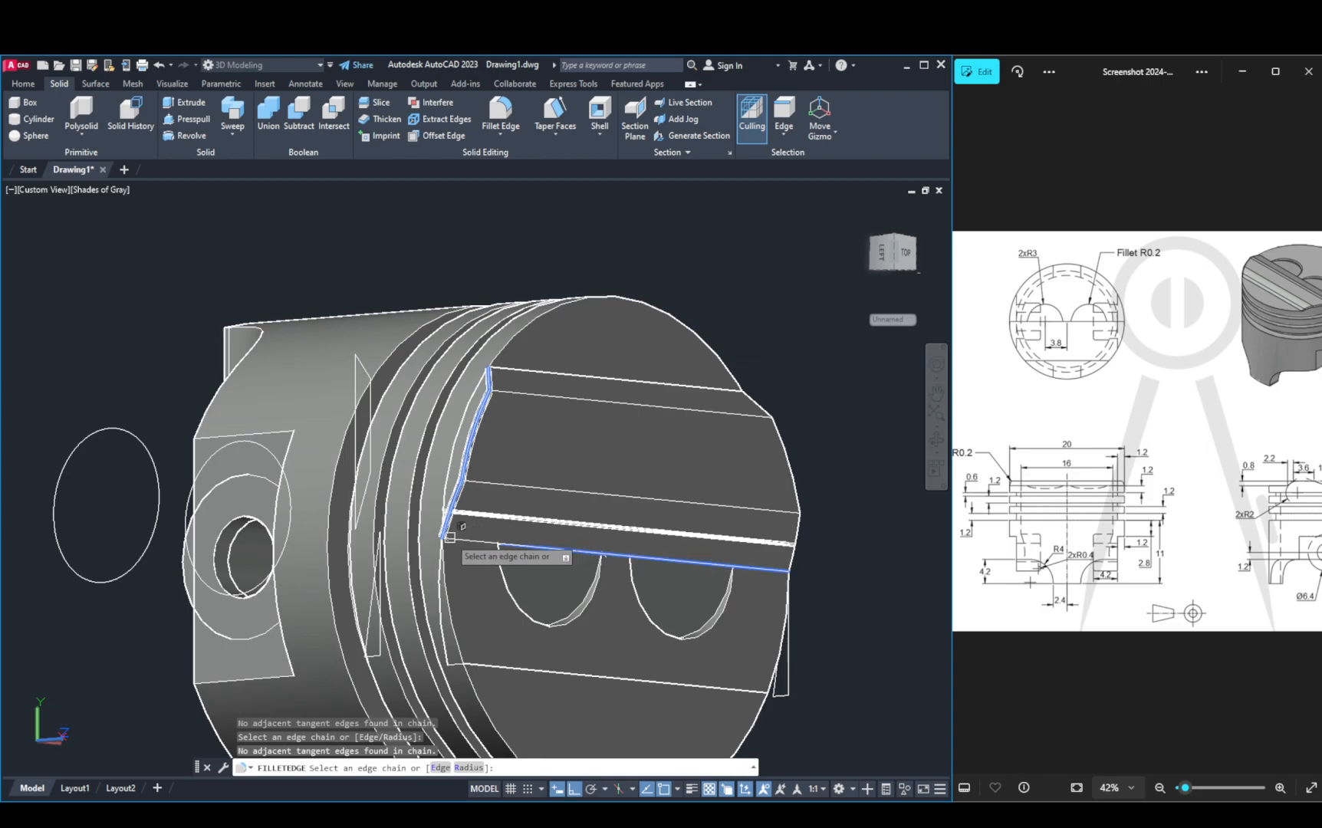
pyautogui.click(573, 398)
pyautogui.click(573, 374)
# Step: Add the edges at the crown bar's opposite end and apply the radius 0.2 fillet
pyautogui.keyDown('shift'); pyautogui.moveTo(720, 460); pyautogui.dragTo(555, 497, button='middle'); pyautogui.keyUp('shift')
pyautogui.click(569, 500)
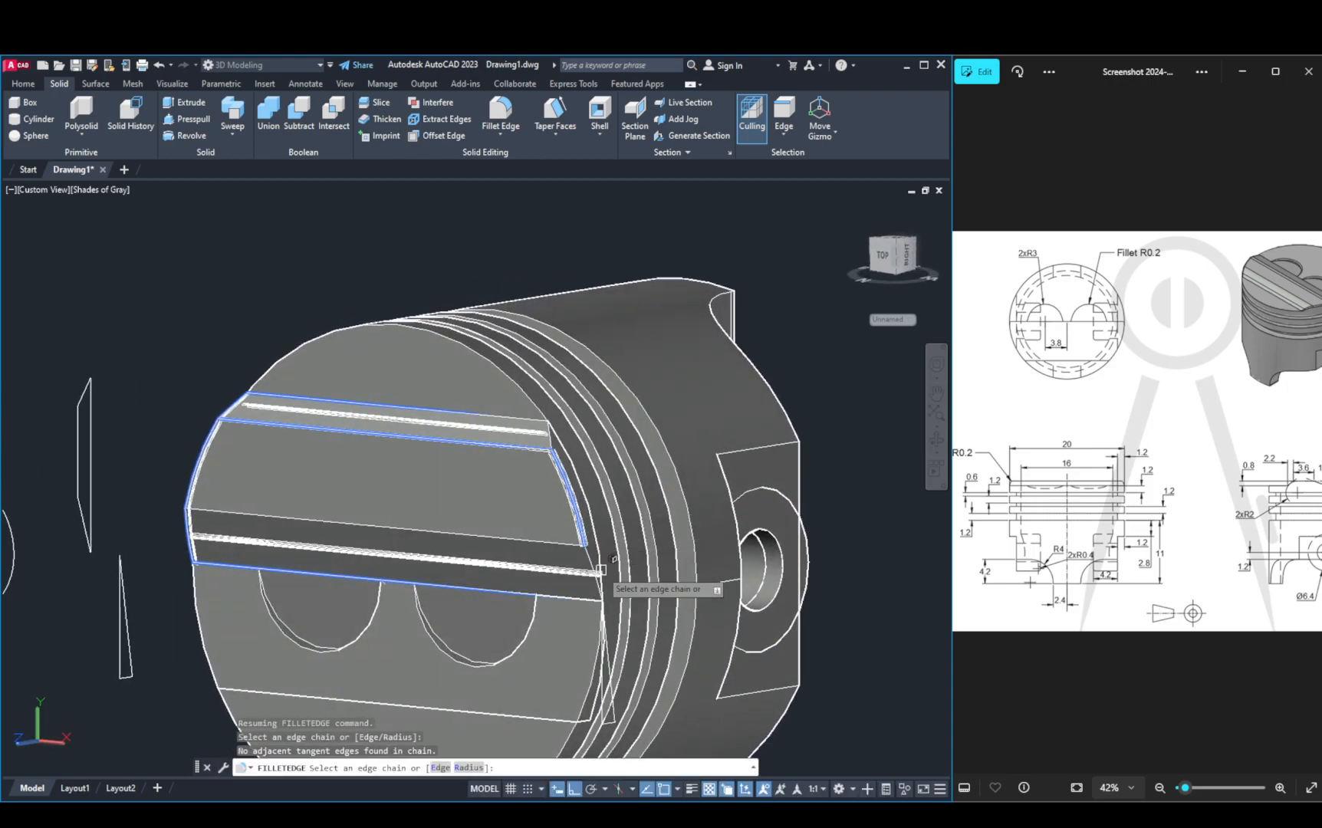
pyautogui.click(599, 574)
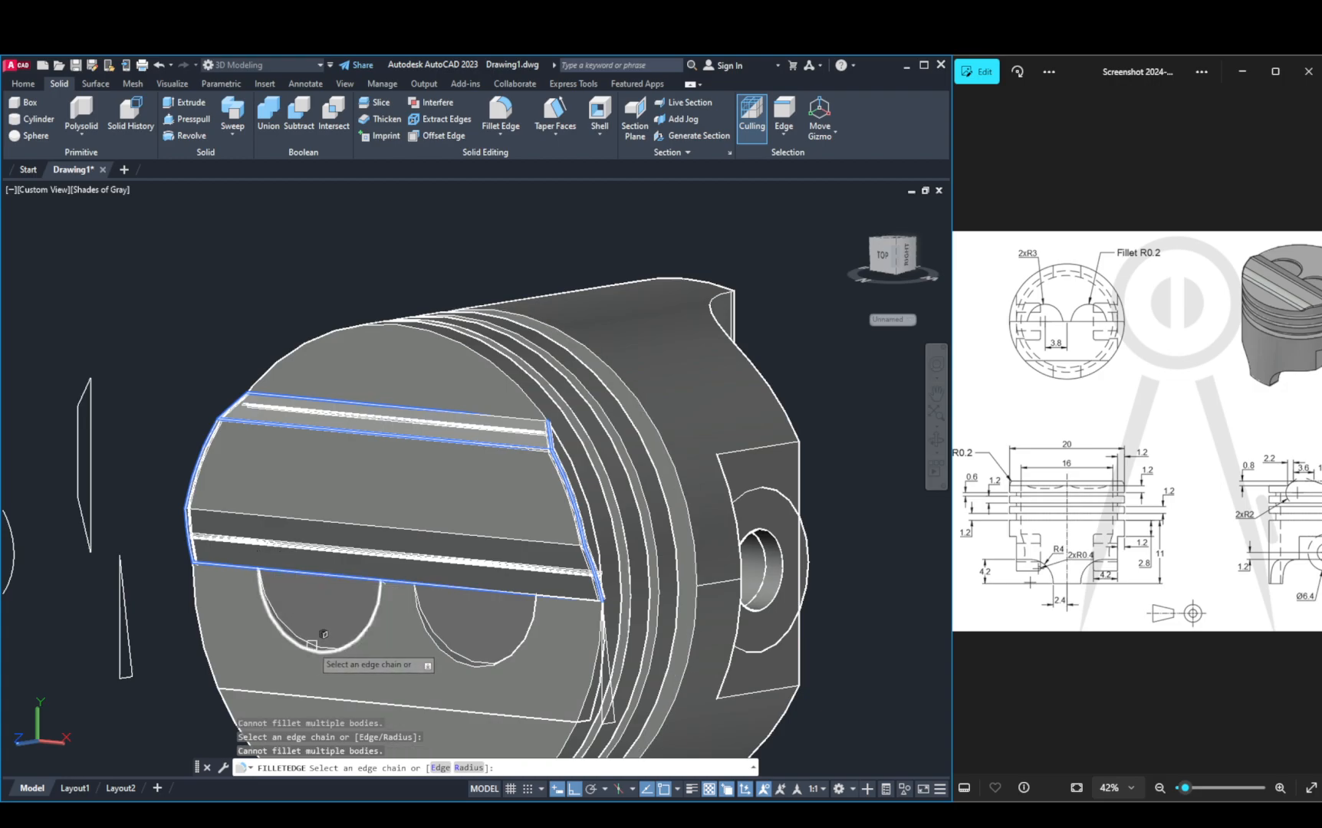
pyautogui.keyDown('shift'); pyautogui.moveTo(333, 649); pyautogui.dragTo(659, 701, button='middle'); pyautogui.keyUp('shift')
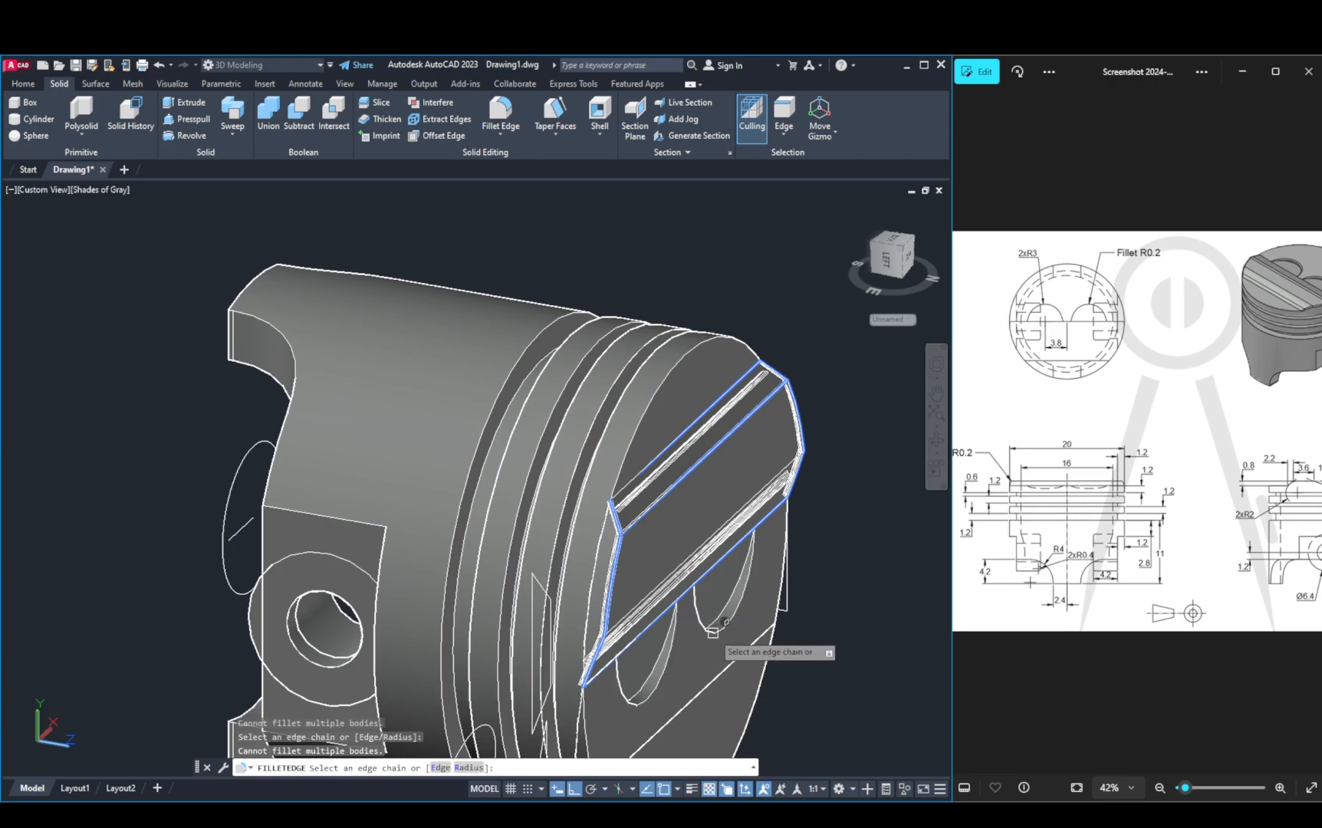
pyautogui.press('Return')
pyautogui.keyDown('shift'); pyautogui.moveTo(704, 635); pyautogui.dragTo(570, 512, button='middle'); pyautogui.keyUp('shift')
pyautogui.press('Return')
pyautogui.press('Return')
pyautogui.scroll(-2, 624, 447)
pyautogui.click(558, 542)
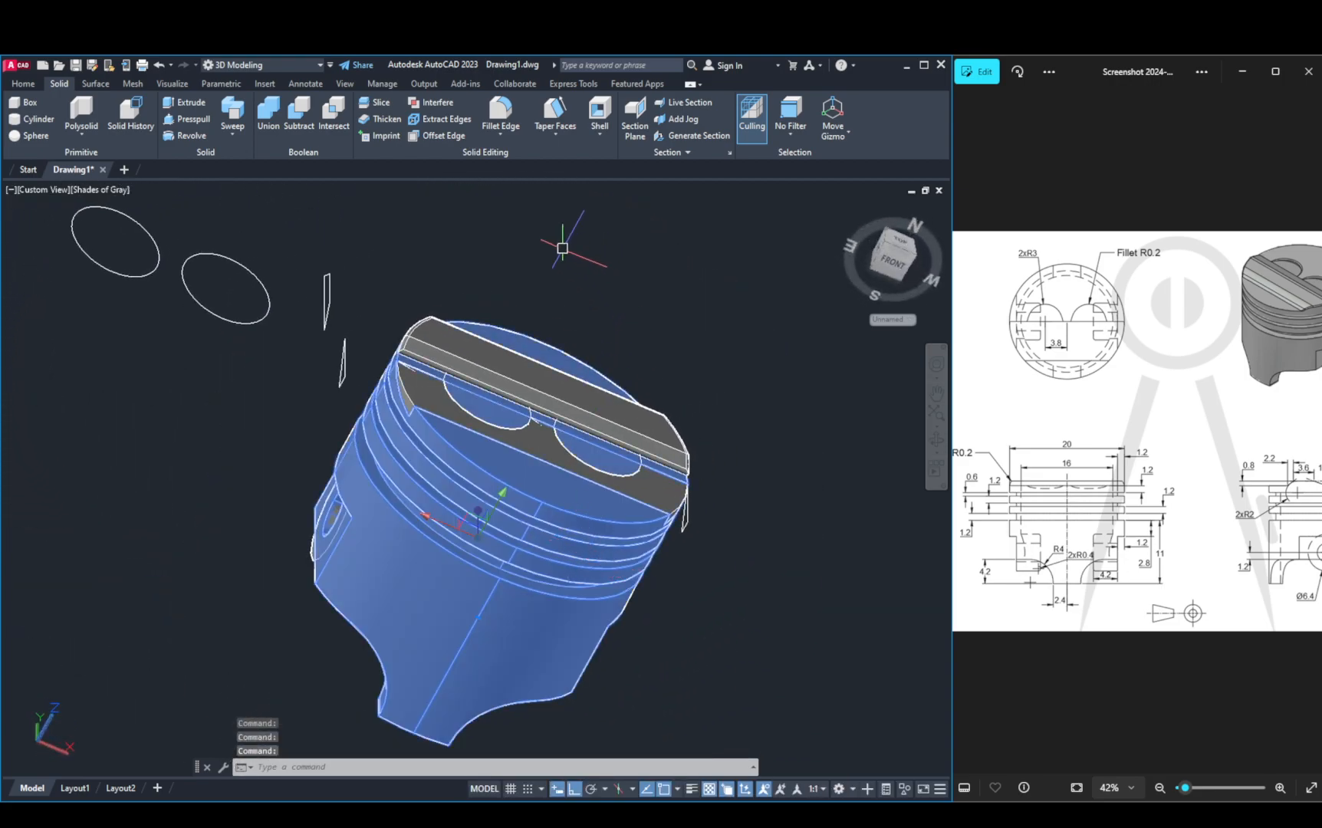
pyautogui.press('Escape')
pyautogui.press('Escape')
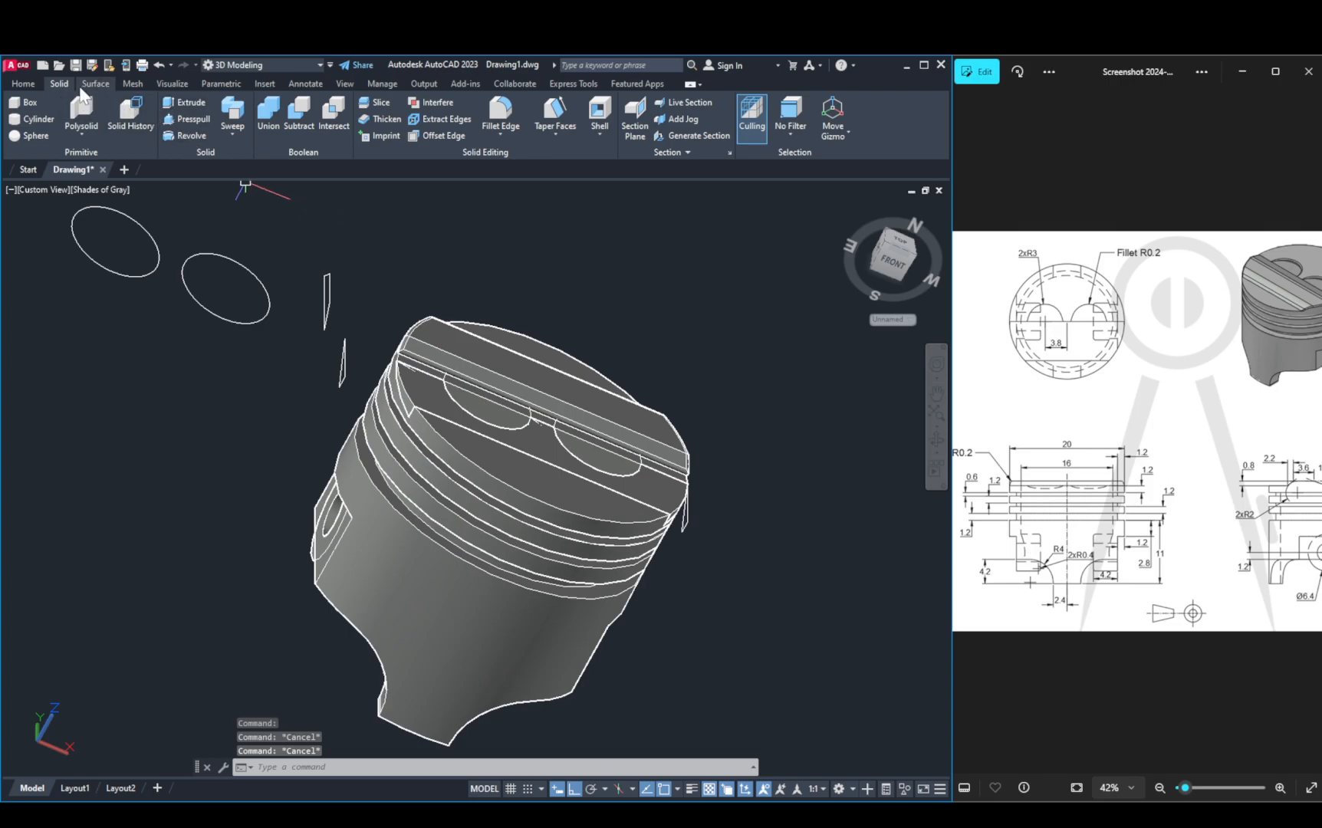
# Step: Union the crown bar with the piston body into a single solid
pyautogui.click(24, 84)
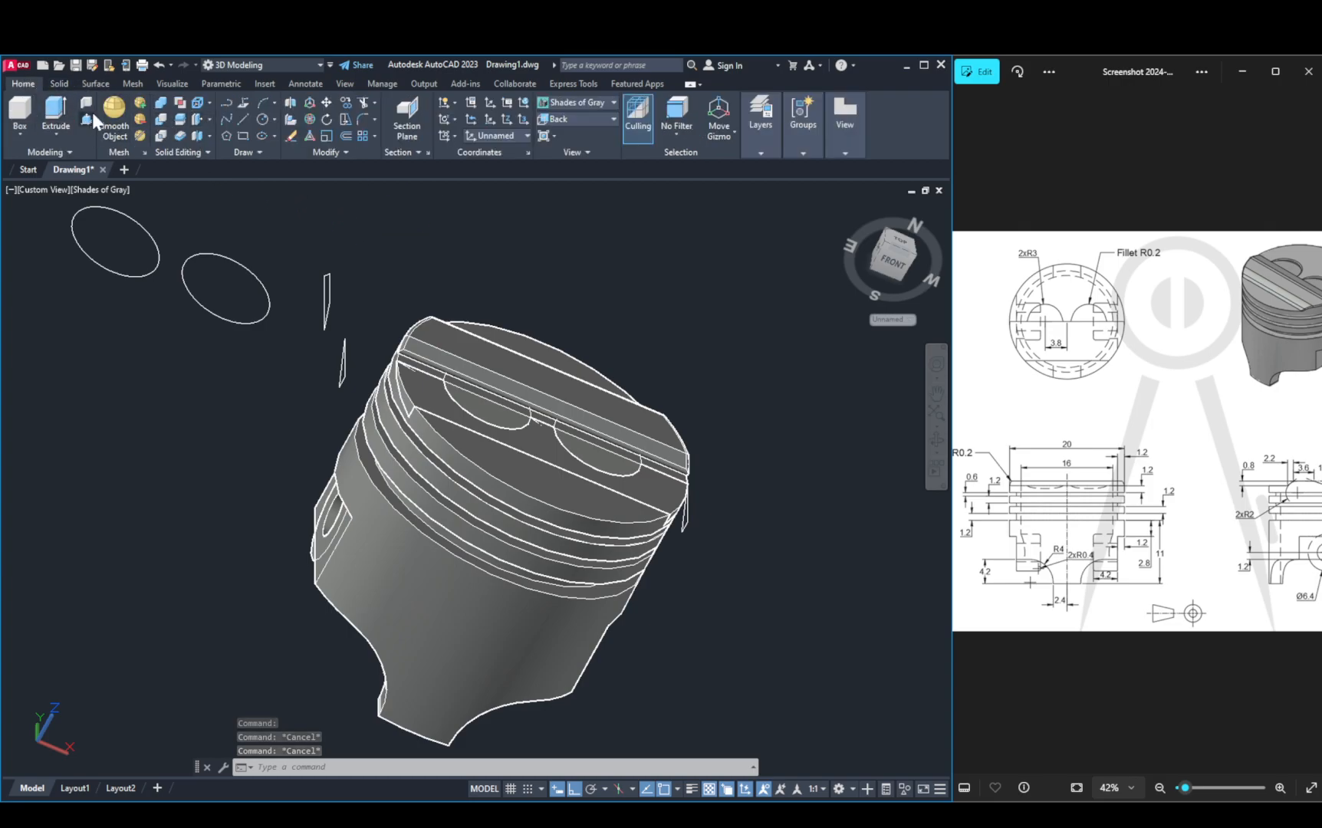
pyautogui.click(160, 106)
pyautogui.click(721, 290)
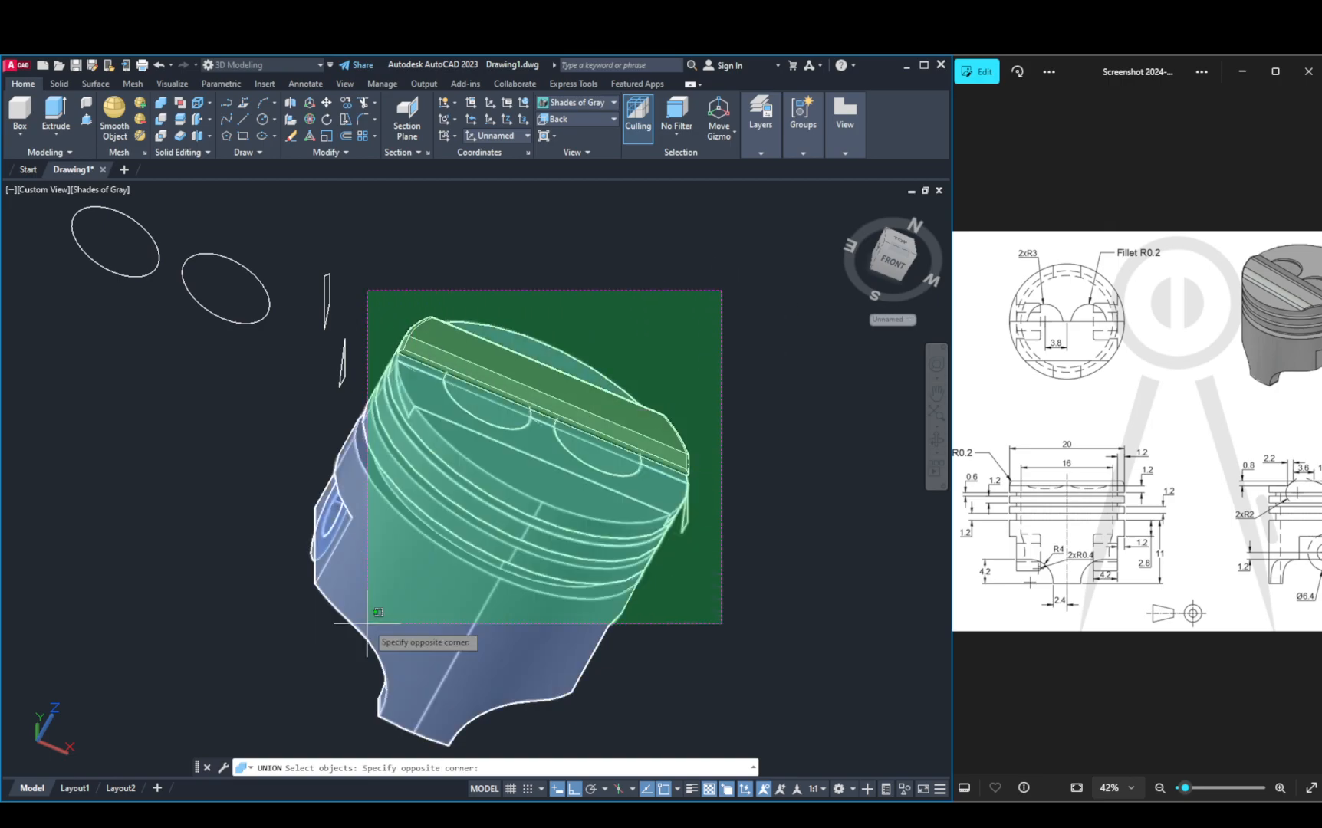
pyautogui.click(246, 688)
pyautogui.press('Return')
# Step: Move the united piston clear of the leftover construction geometry and delete all the remaining circles, lines and profiles
pyautogui.click(471, 549)
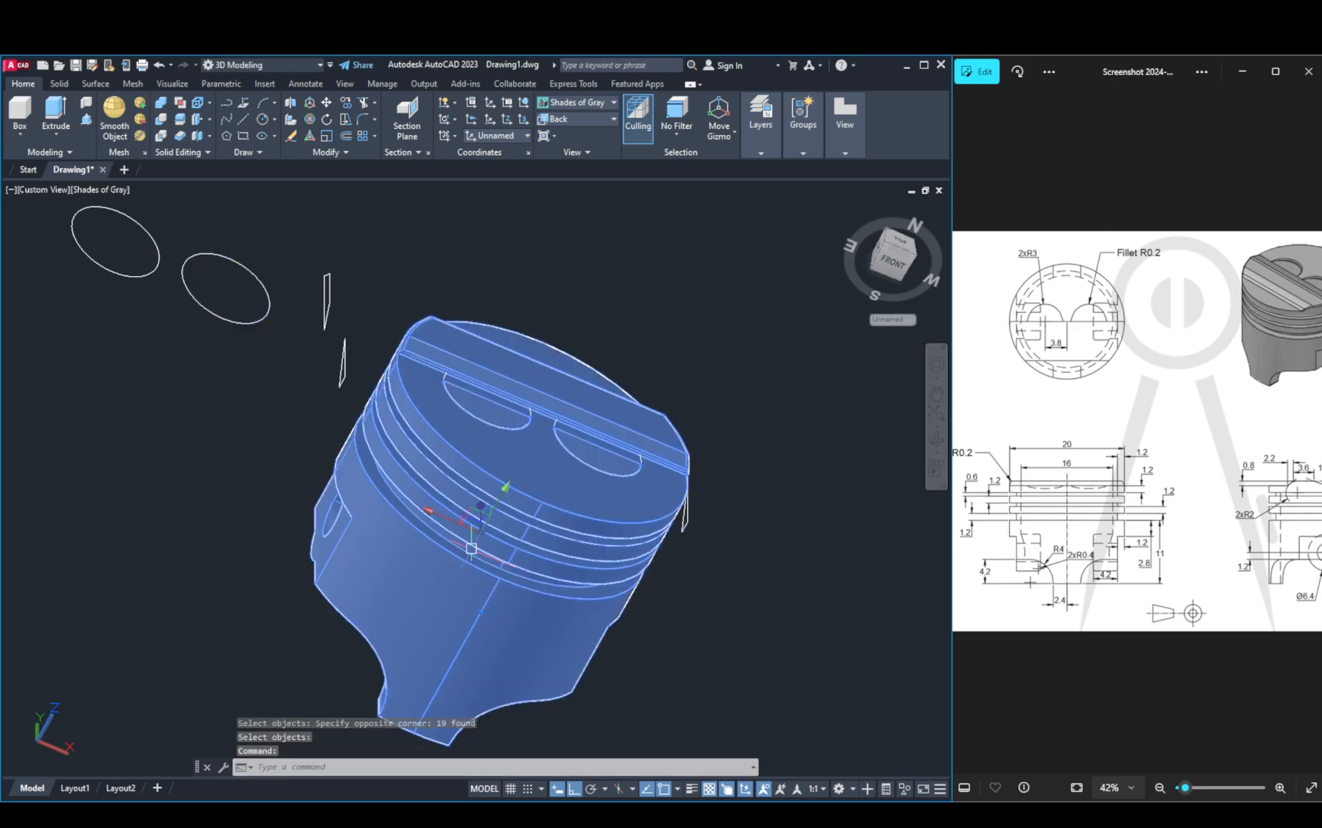
pyautogui.click(428, 513)
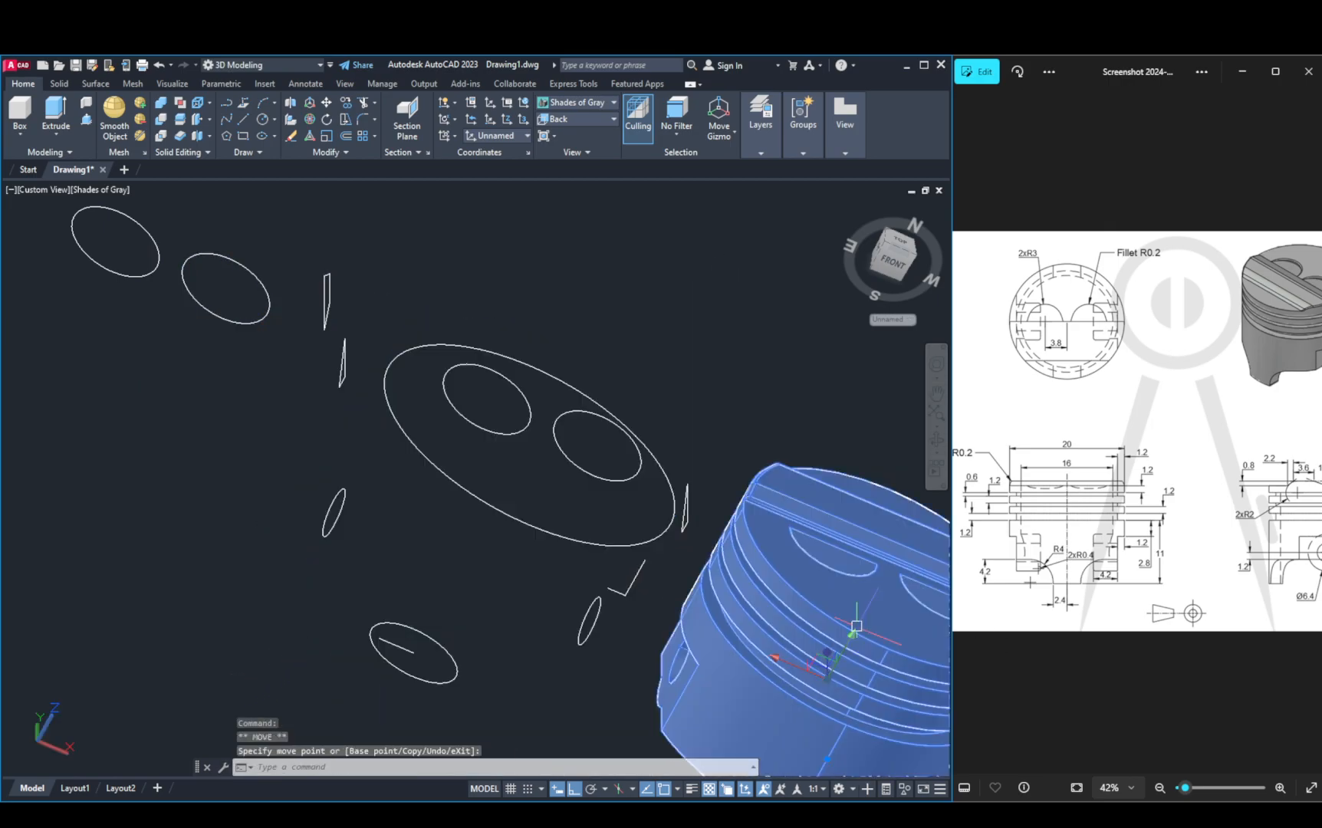
pyautogui.click(707, 365)
pyautogui.click(263, 665)
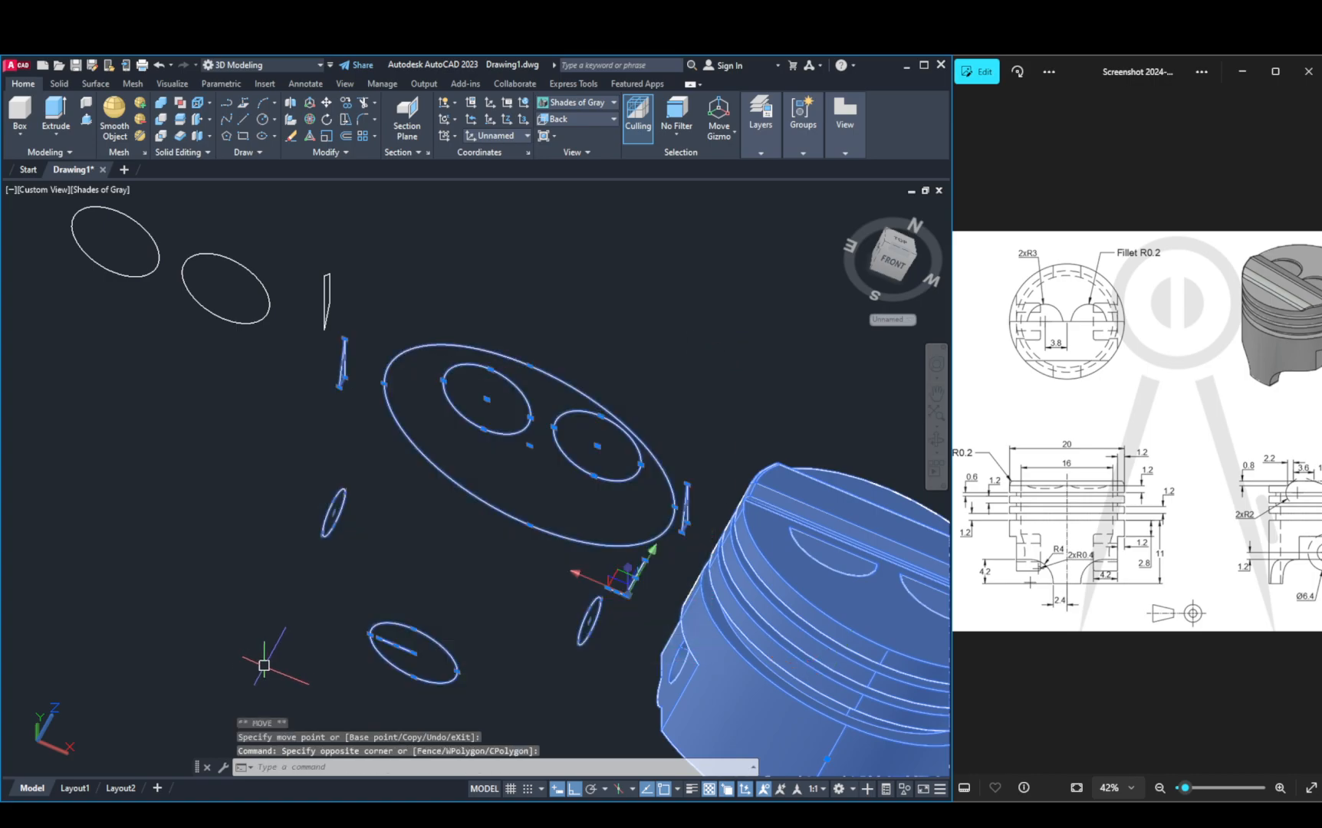
pyautogui.click(402, 274)
pyautogui.click(62, 334)
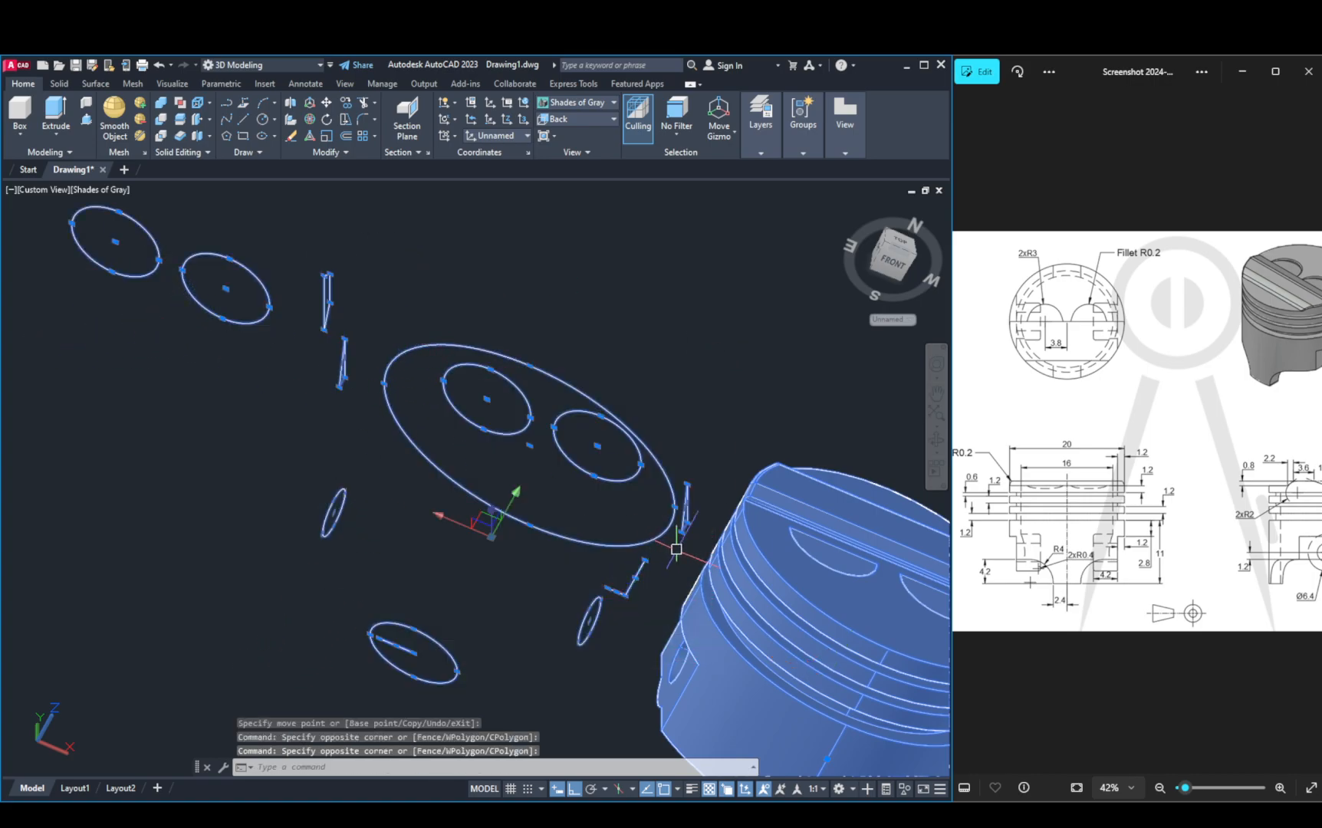
pyautogui.moveTo(740, 437); pyautogui.dragTo(552, 437, button='middle')
pyautogui.press('Delete')
# Step: Examine the piston's crown and ring grooves from above and from the front
pyautogui.scroll(-6, 553, 441)
pyautogui.scroll(3, 572, 491)
pyautogui.keyDown('shift'); pyautogui.moveTo(646, 537); pyautogui.dragTo(525, 575, button='middle'); pyautogui.keyUp('shift')
pyautogui.scroll(-4, 569, 493)
pyautogui.scroll(2, 573, 457)
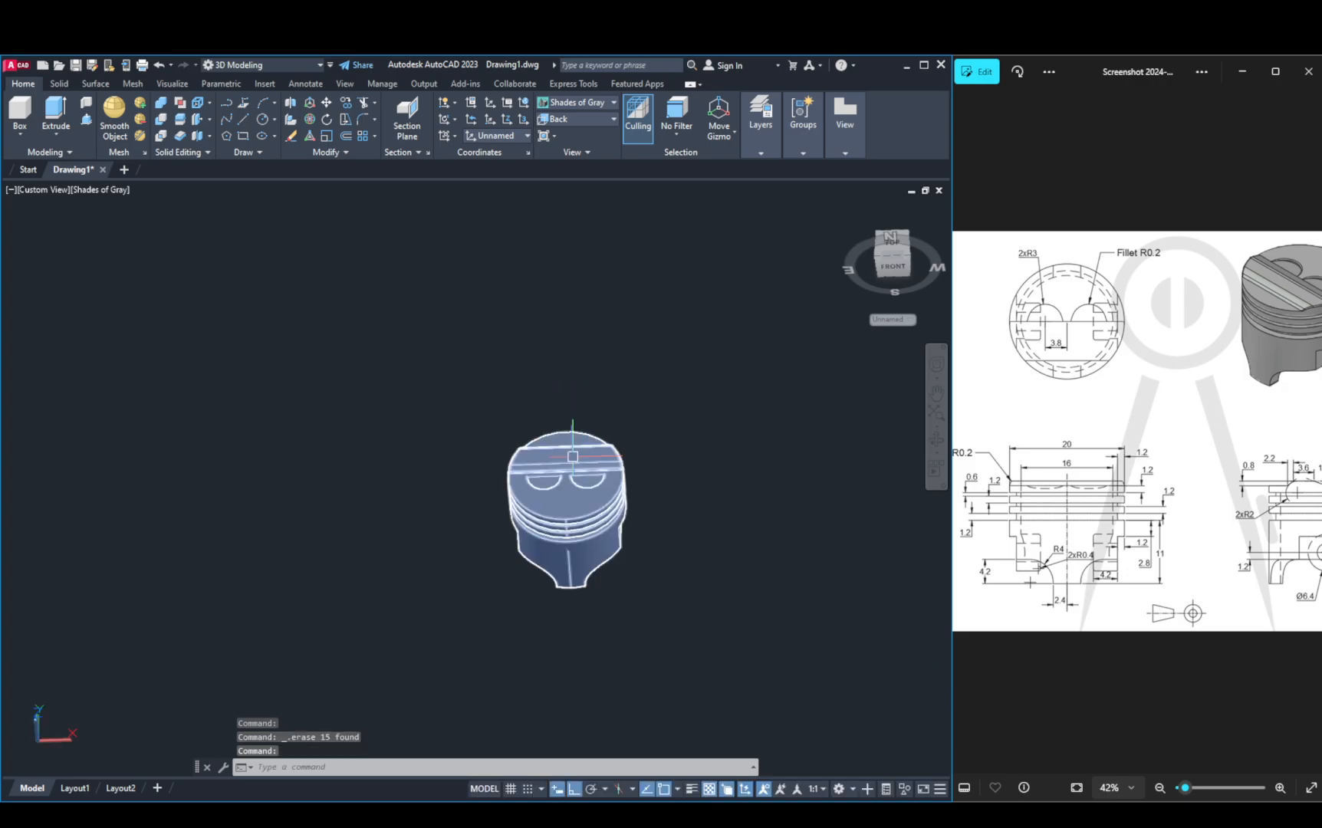
pyautogui.scroll(4, 573, 456)
pyautogui.keyDown('shift'); pyautogui.moveTo(569, 460); pyautogui.dragTo(573, 354, button='middle'); pyautogui.keyUp('shift')
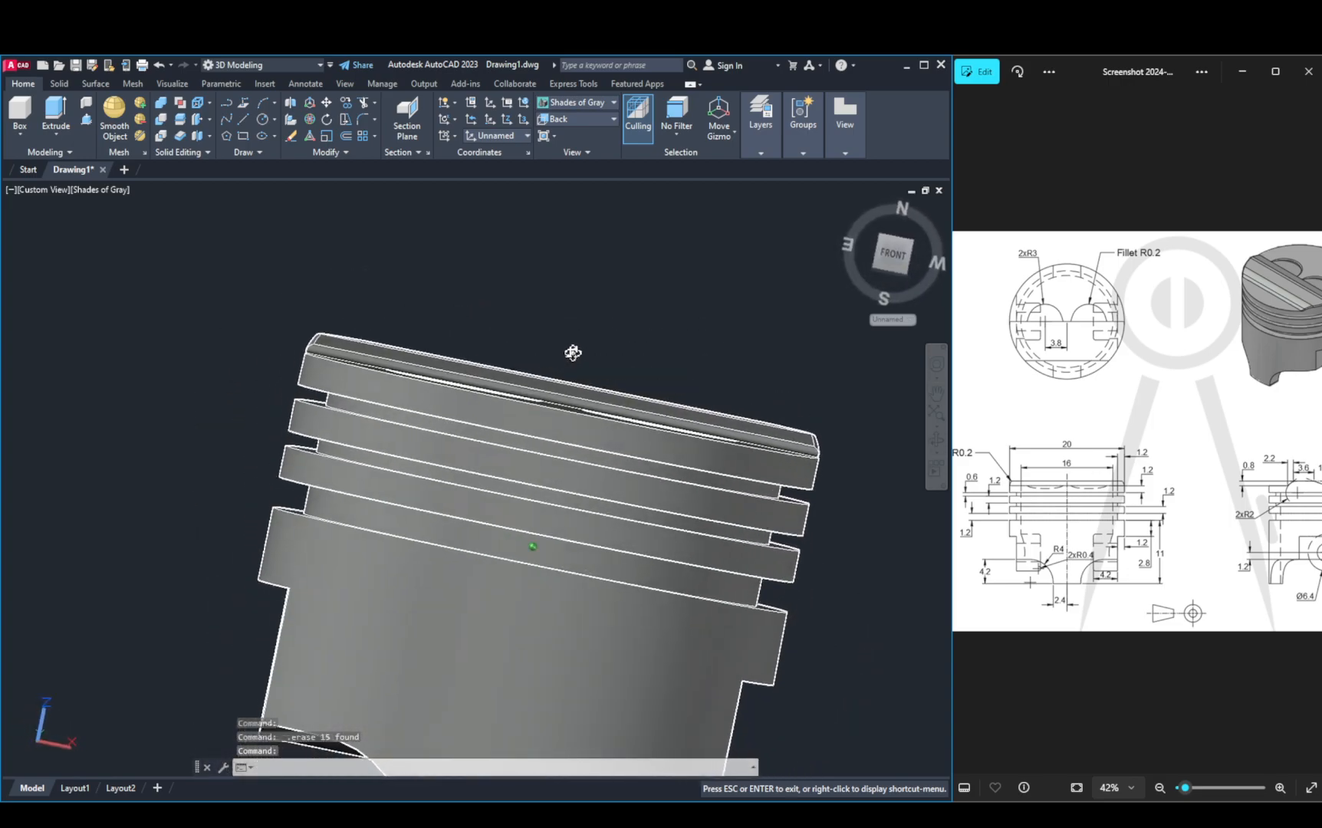
pyautogui.scroll(-5, 473, 523)
pyautogui.keyDown('shift'); pyautogui.moveTo(457, 601); pyautogui.dragTo(337, 485, button='middle'); pyautogui.keyUp('shift')
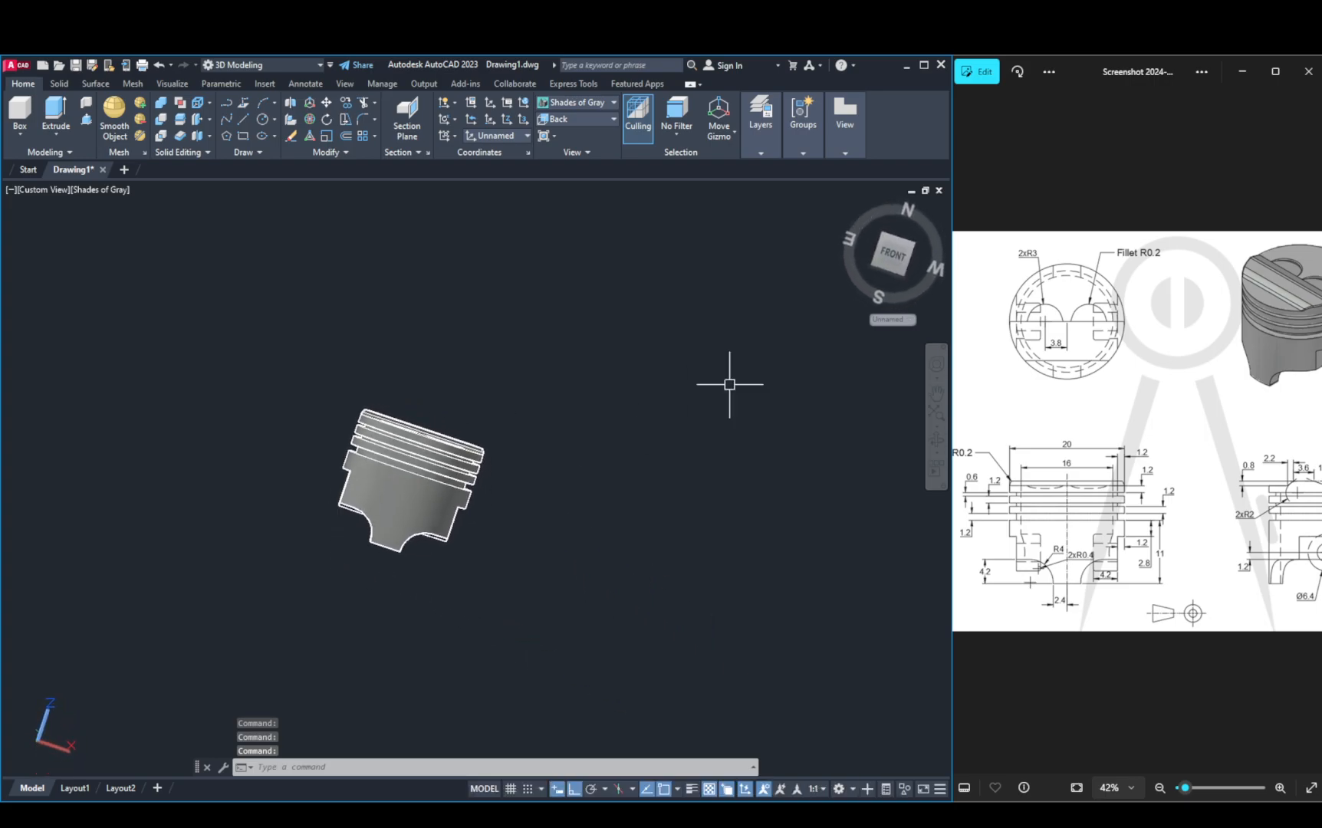
# Step: Orbit around the finished piston to examine the pin hole, skirt cutouts and crown bar from several sides
pyautogui.click(937, 441)
pyautogui.moveTo(882, 498); pyautogui.dragTo(512, 524)
pyautogui.scroll(4, 449, 497)
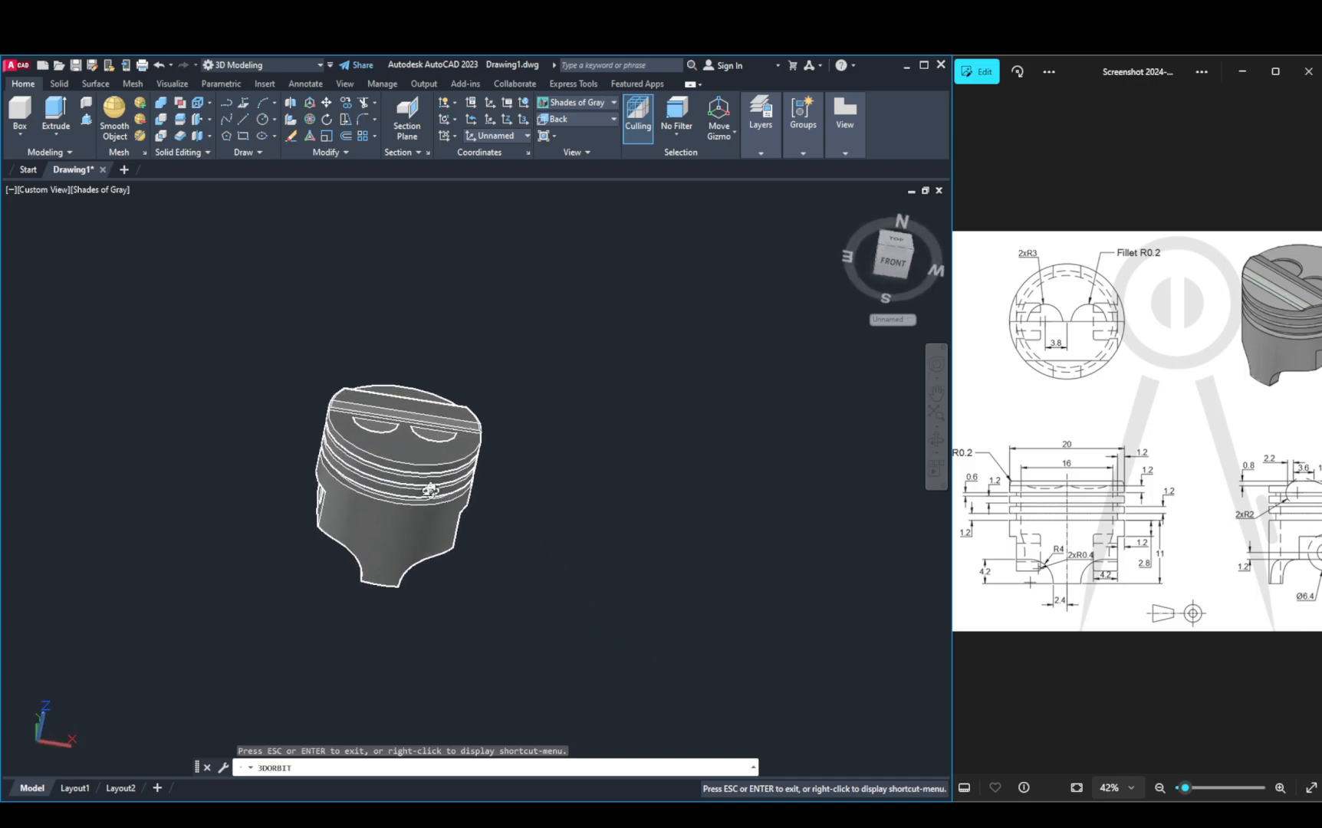
pyautogui.moveTo(434, 486); pyautogui.dragTo(674, 592, button='middle')
pyautogui.moveTo(672, 591); pyautogui.dragTo(502, 541)
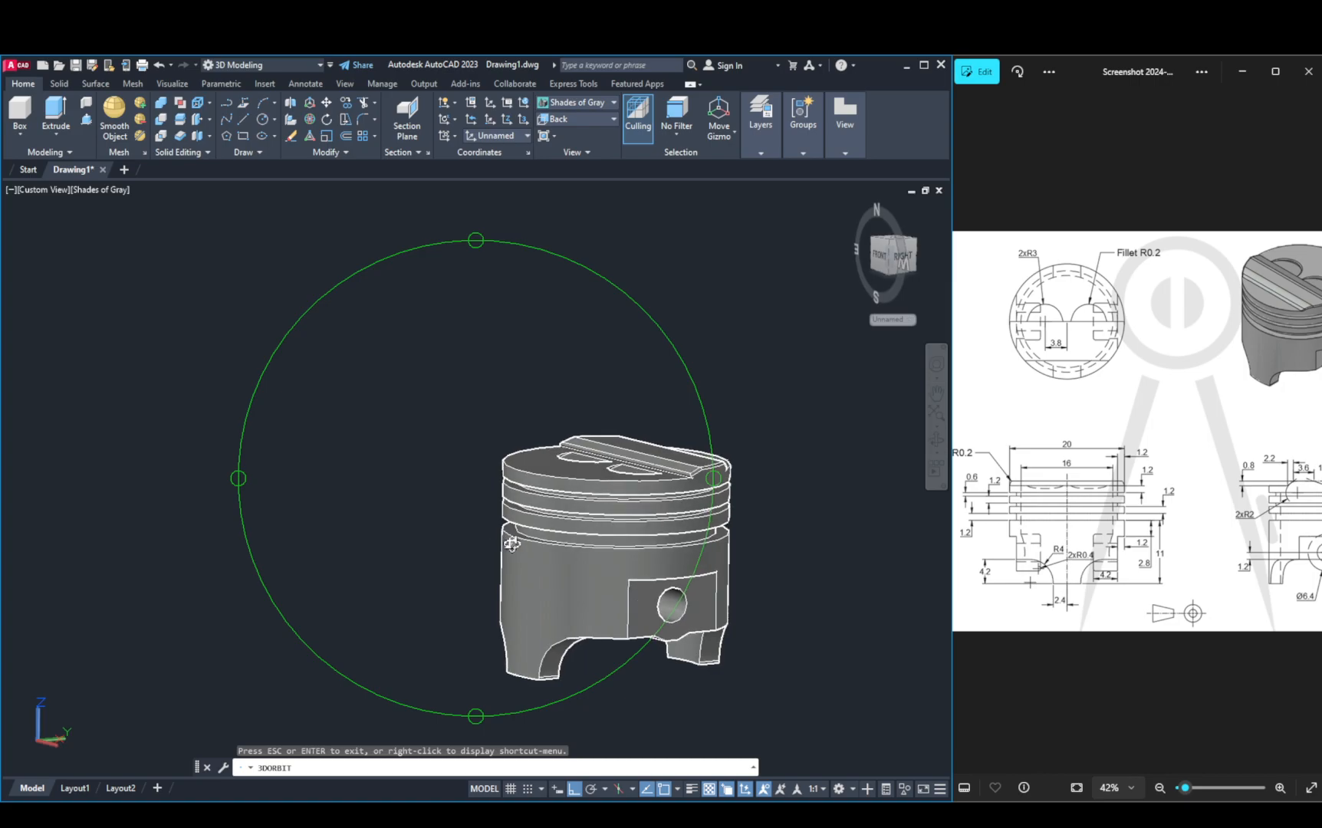
pyautogui.scroll(-2, 1246, 521)
pyautogui.moveTo(602, 555); pyautogui.dragTo(601, 460)
pyautogui.moveTo(601, 460); pyautogui.dragTo(663, 358, button='middle')
pyautogui.moveTo(522, 360); pyautogui.dragTo(488, 391)
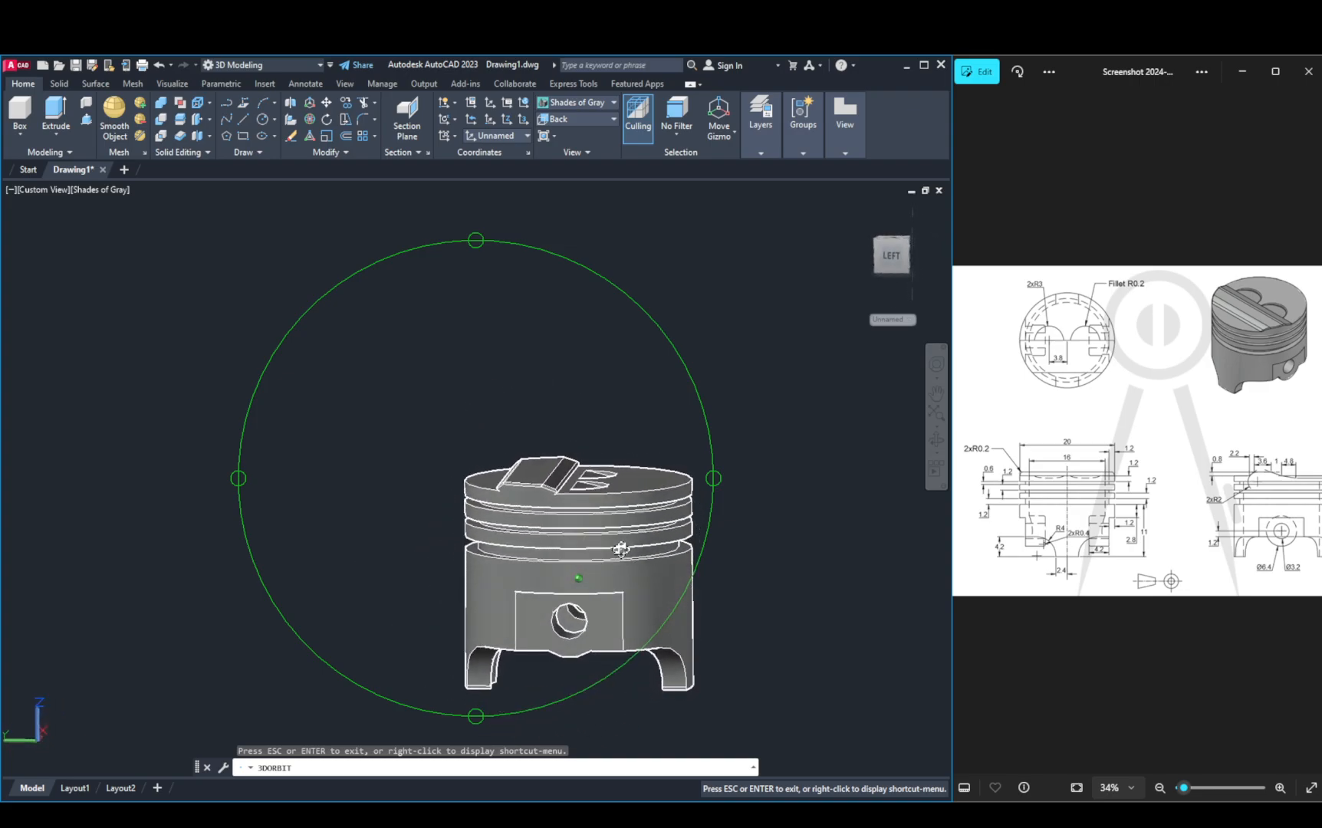
pyautogui.moveTo(645, 539); pyautogui.dragTo(701, 537)
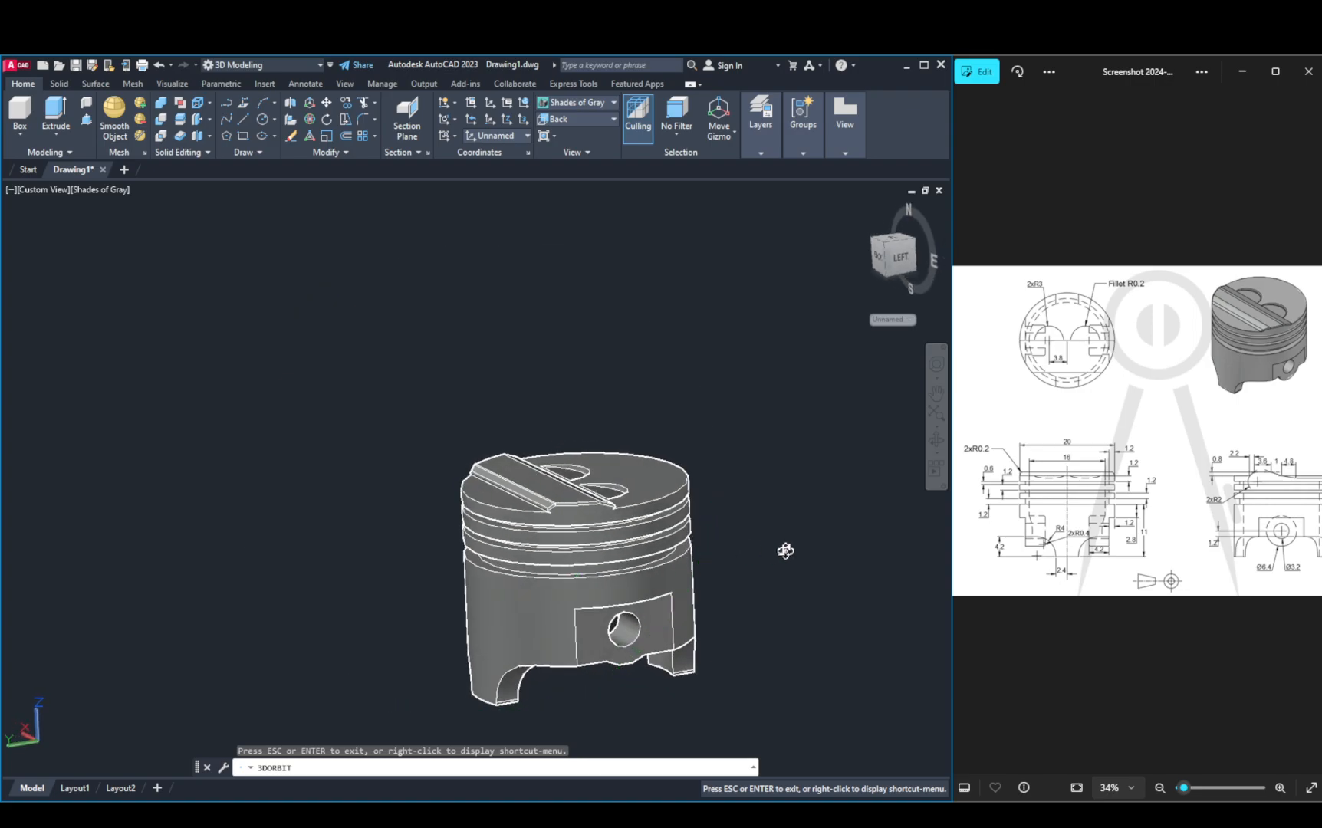